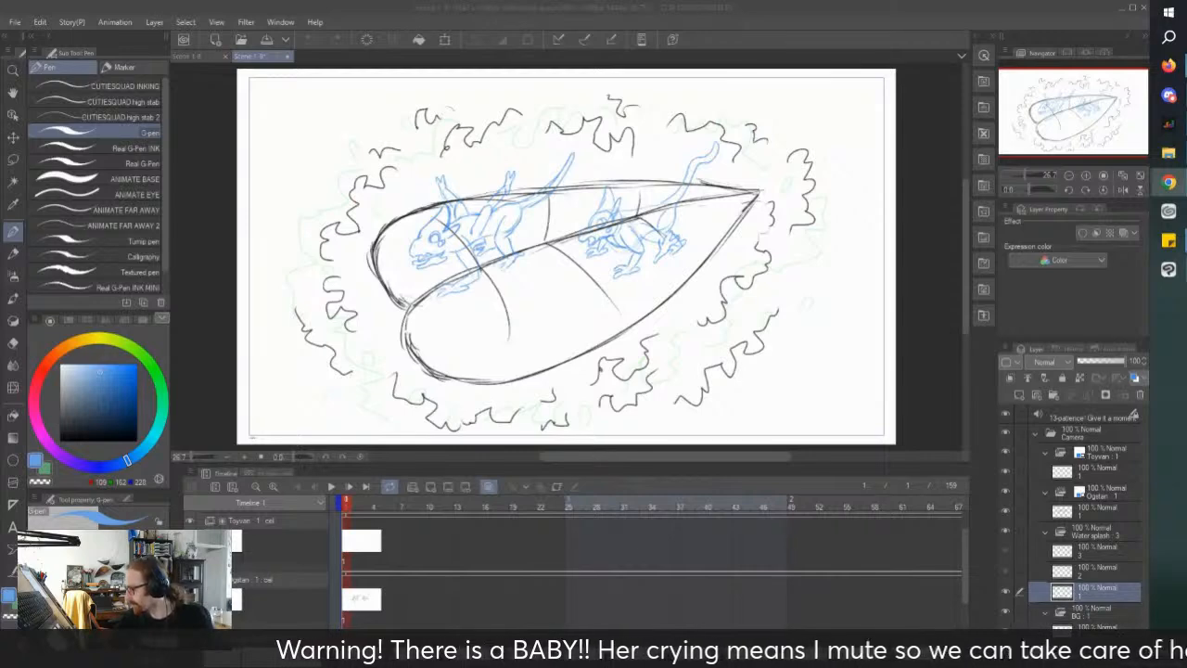
Step: Expand the "13-patience! Give it a moment" audio track in the timeline to reveal its track label row
{"action": "left_click_drag", "start_coordinate": [967, 560], "coordinate": [963, 521]}
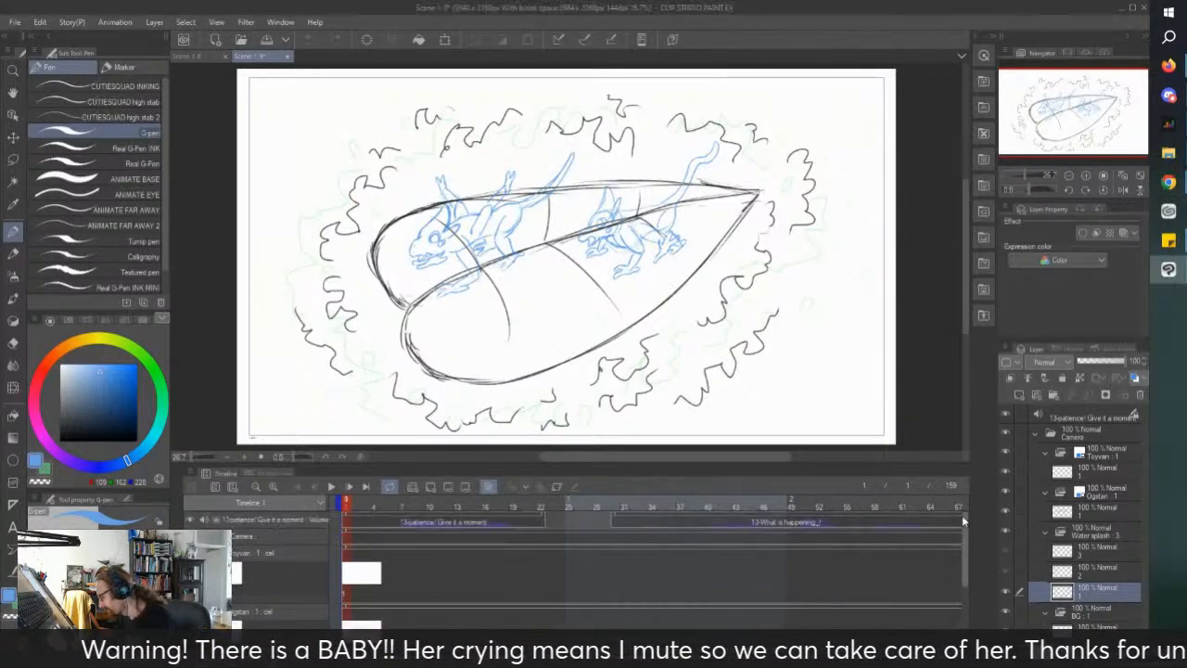
{"action": "left_click", "coordinate": [315, 519]}
{"action": "left_click", "coordinate": [216, 523]}
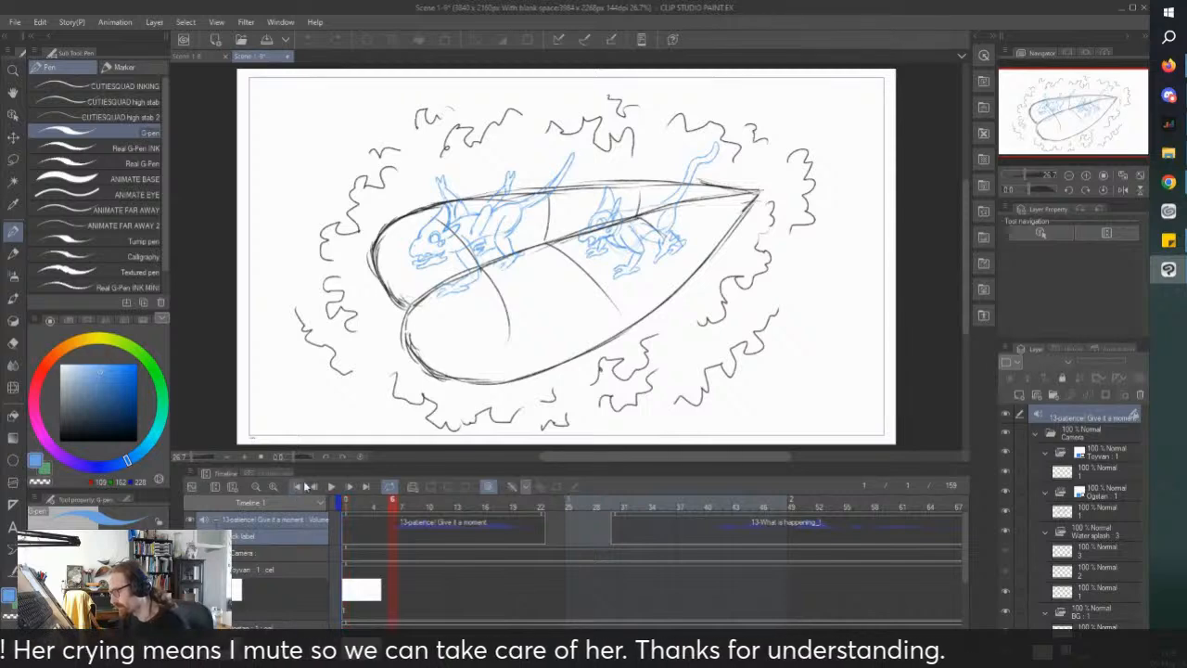
Step: Play the scene's dialogue audio, restarting from frame 1, and bring the timeline back to the first line's clip
{"action": "left_click", "coordinate": [330, 486]}
{"action": "left_click", "coordinate": [330, 486]}
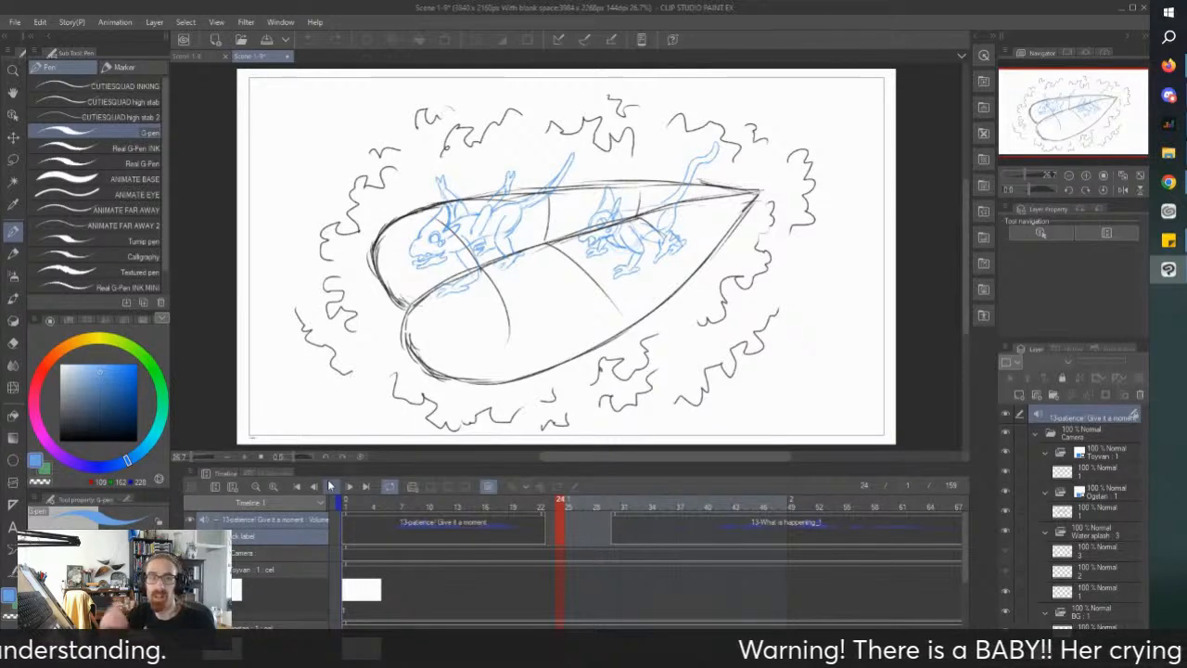
{"action": "left_click", "coordinate": [384, 532]}
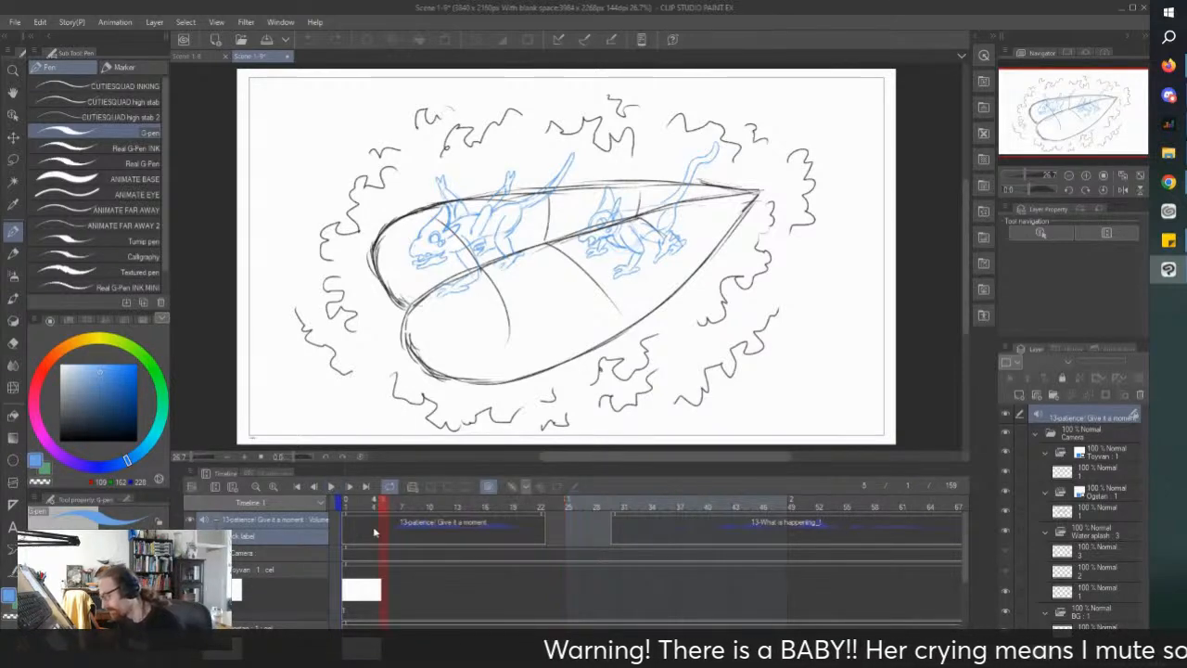
{"action": "left_click", "coordinate": [344, 507]}
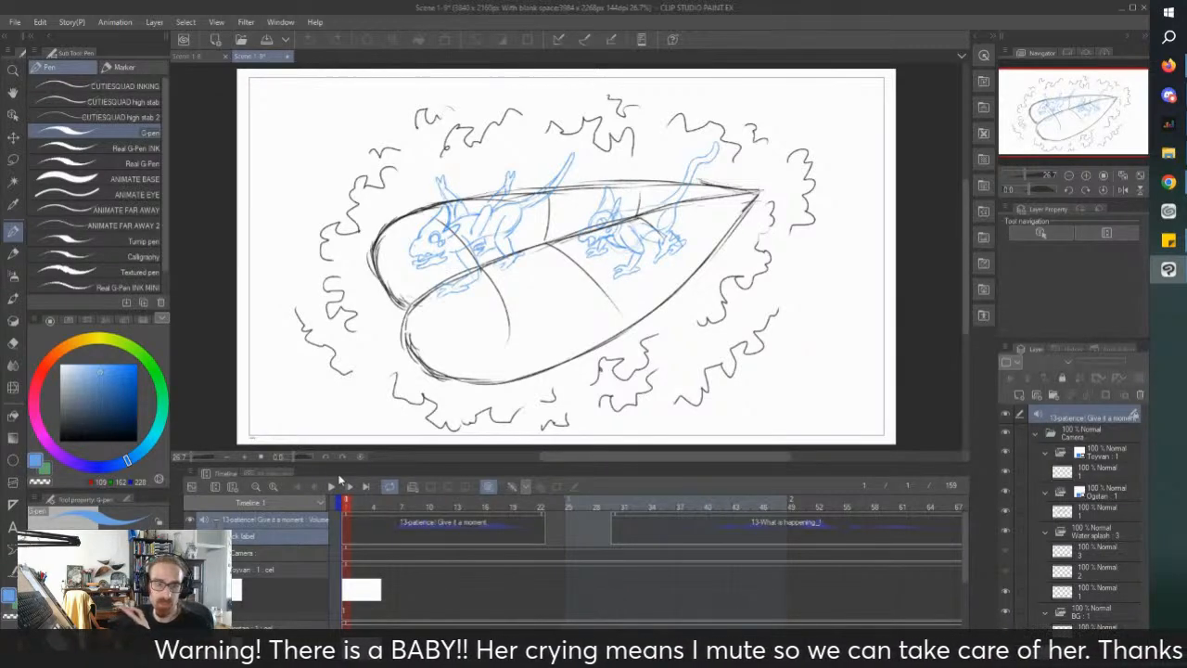
{"action": "left_click", "coordinate": [331, 490]}
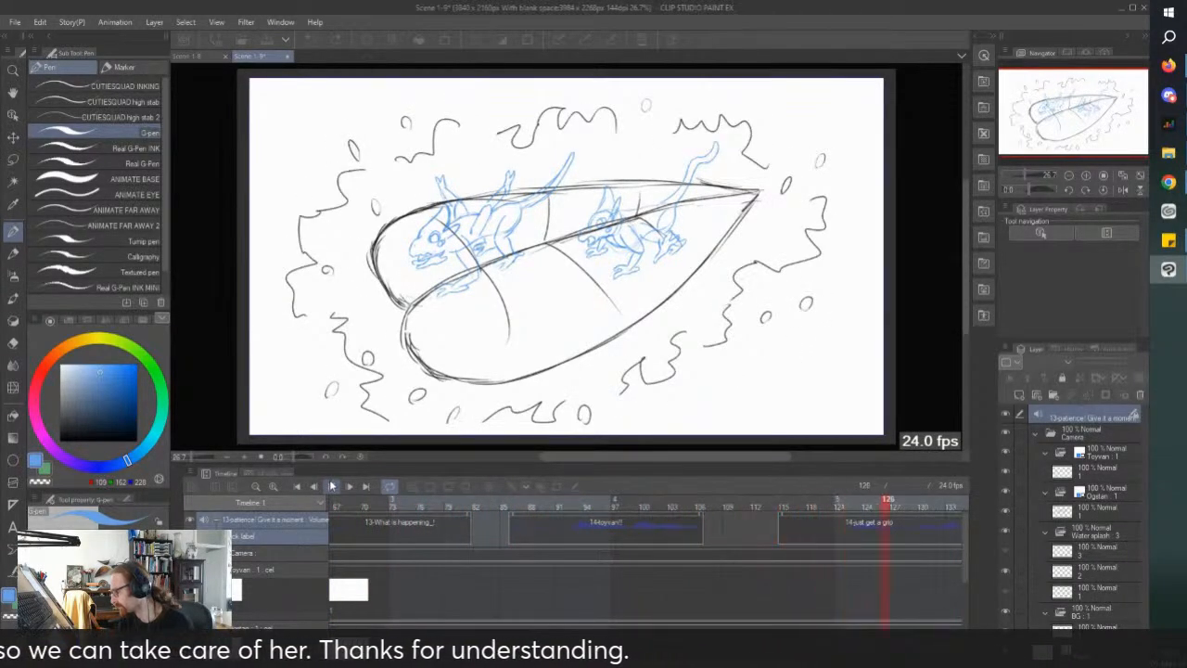
{"action": "left_click", "coordinate": [332, 486]}
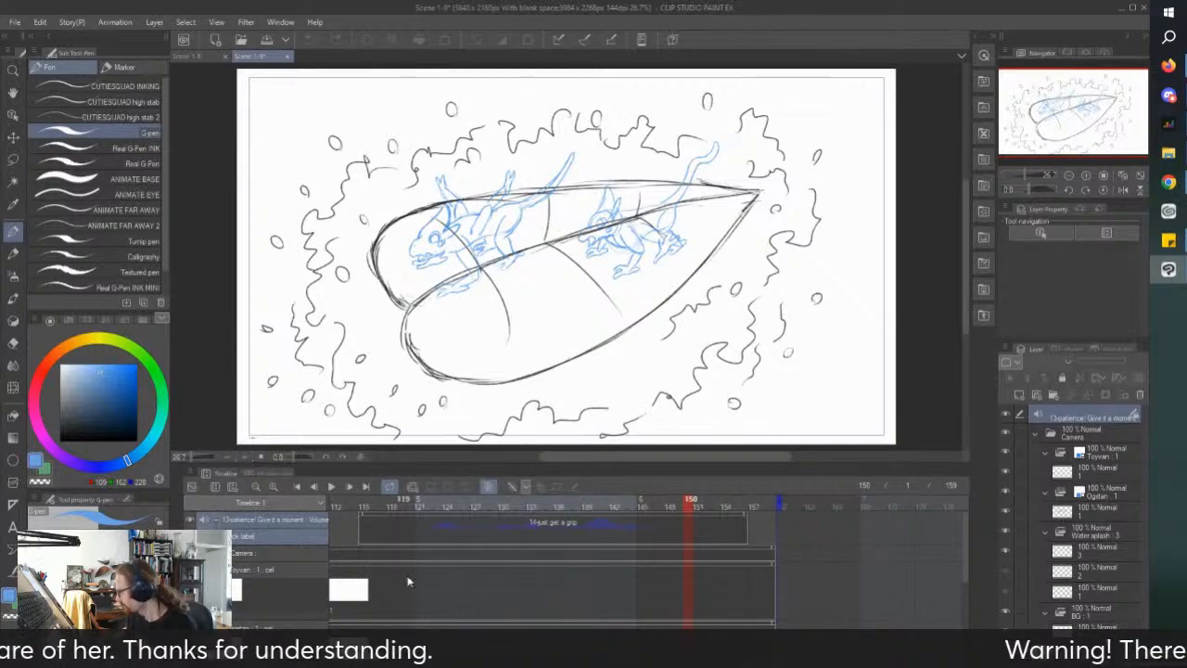
{"action": "left_click_drag", "start_coordinate": [744, 659], "coordinate": [366, 660]}
{"action": "left_click", "coordinate": [481, 542]}
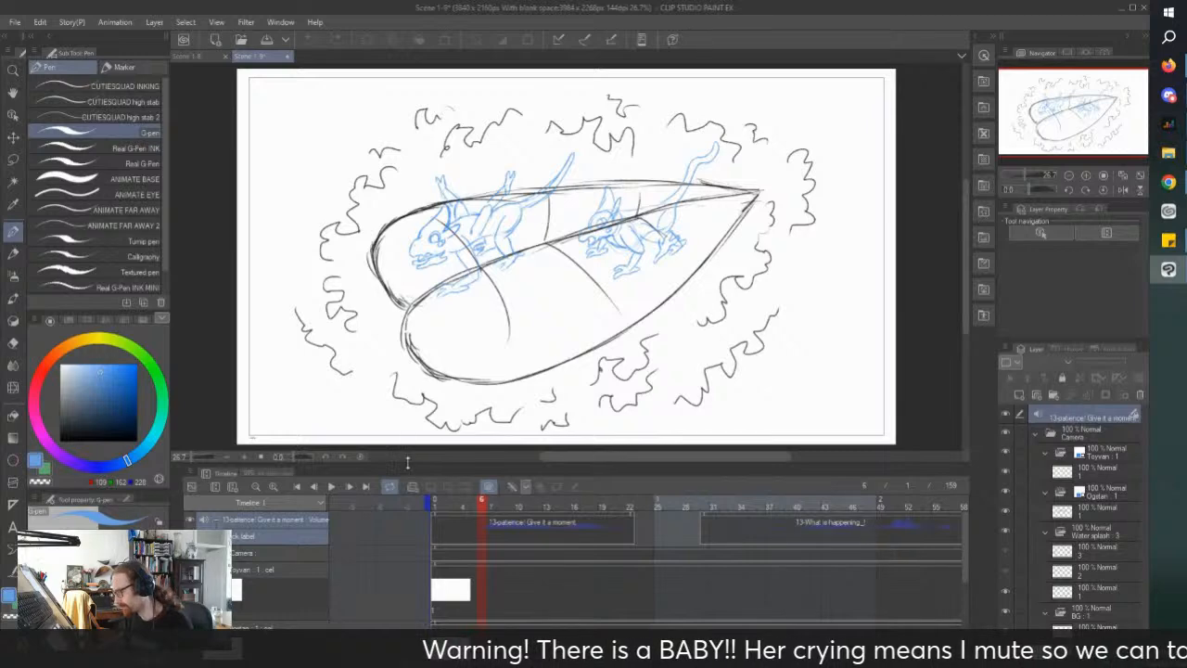
Step: Enlarge the timeline area and add a track label "Mo" at frame 5 of the first dialogue clip
{"action": "left_click_drag", "start_coordinate": [406, 464], "coordinate": [464, 202]}
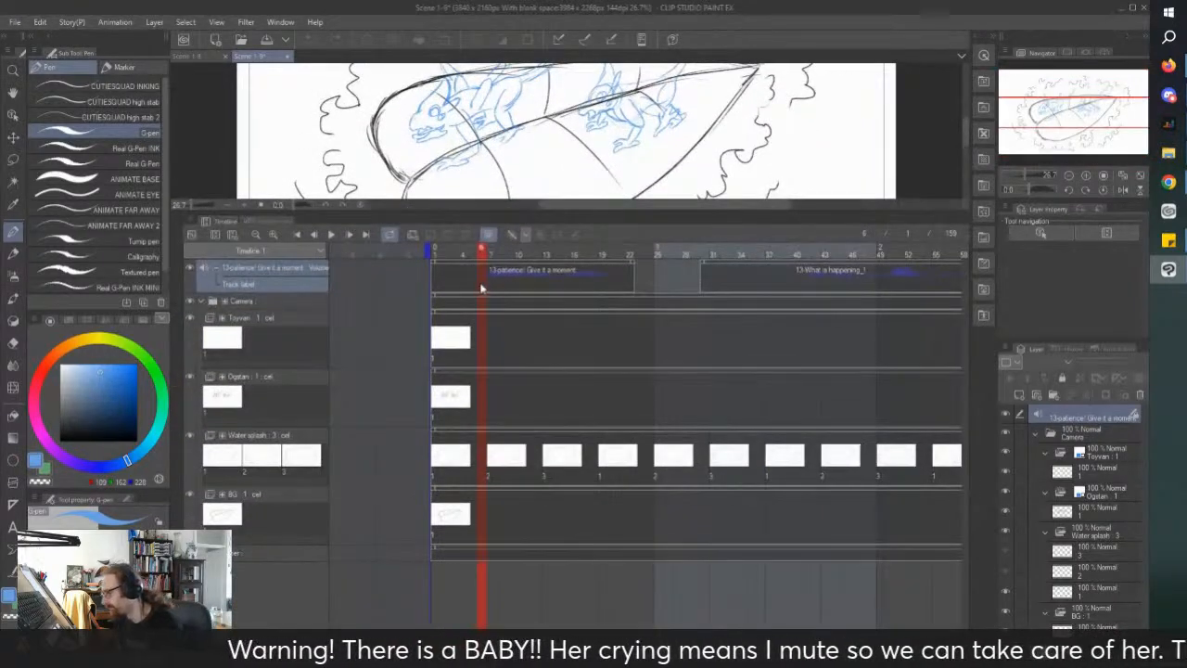
{"action": "double_click", "coordinate": [476, 286]}
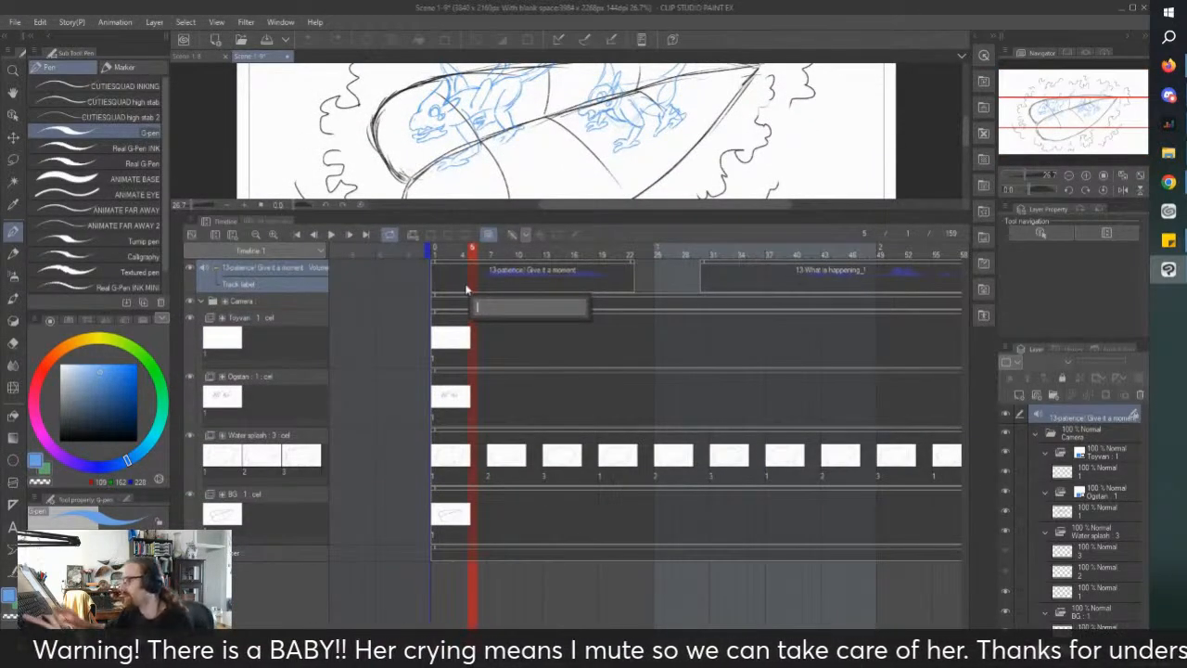
{"action": "type", "text": "56"}
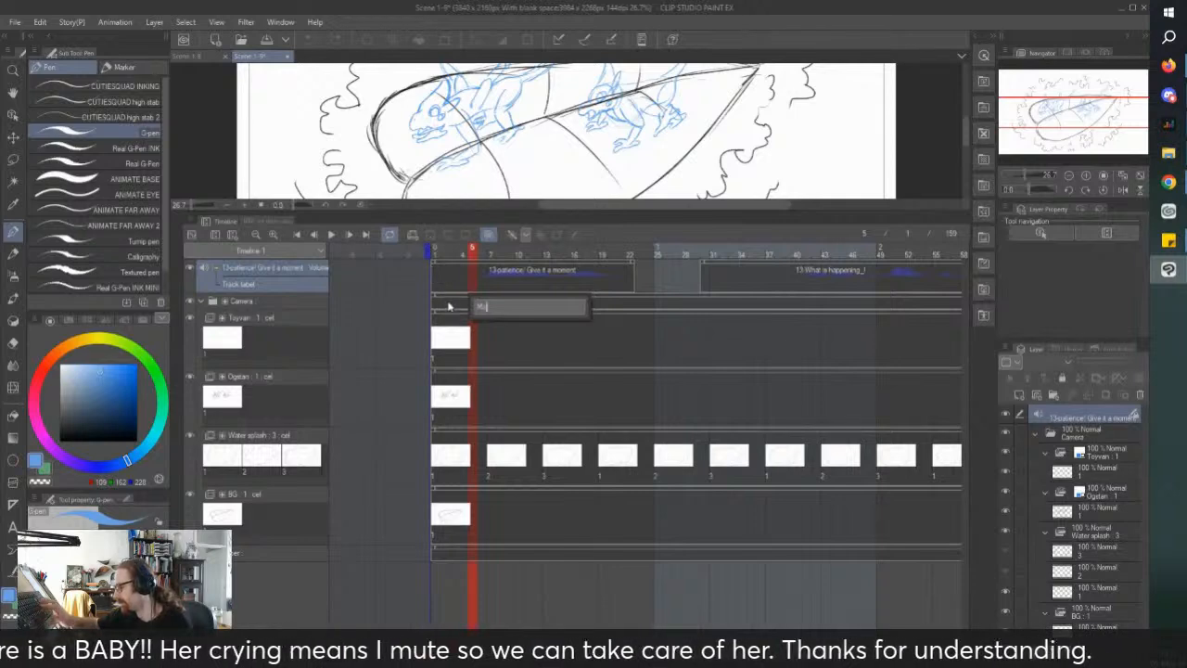
{"action": "key", "text": "Return"}
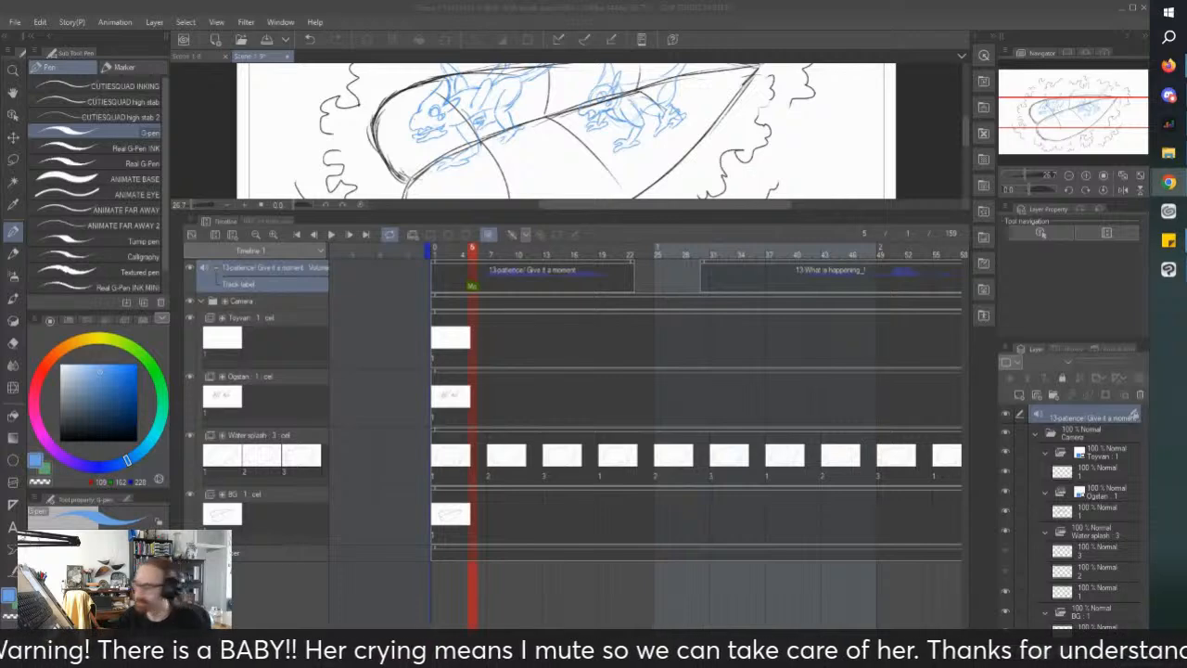
Step: Listen to the first dialogue clip from frame 1 and add a track label "M" at frame 13
{"action": "left_click", "coordinate": [435, 253]}
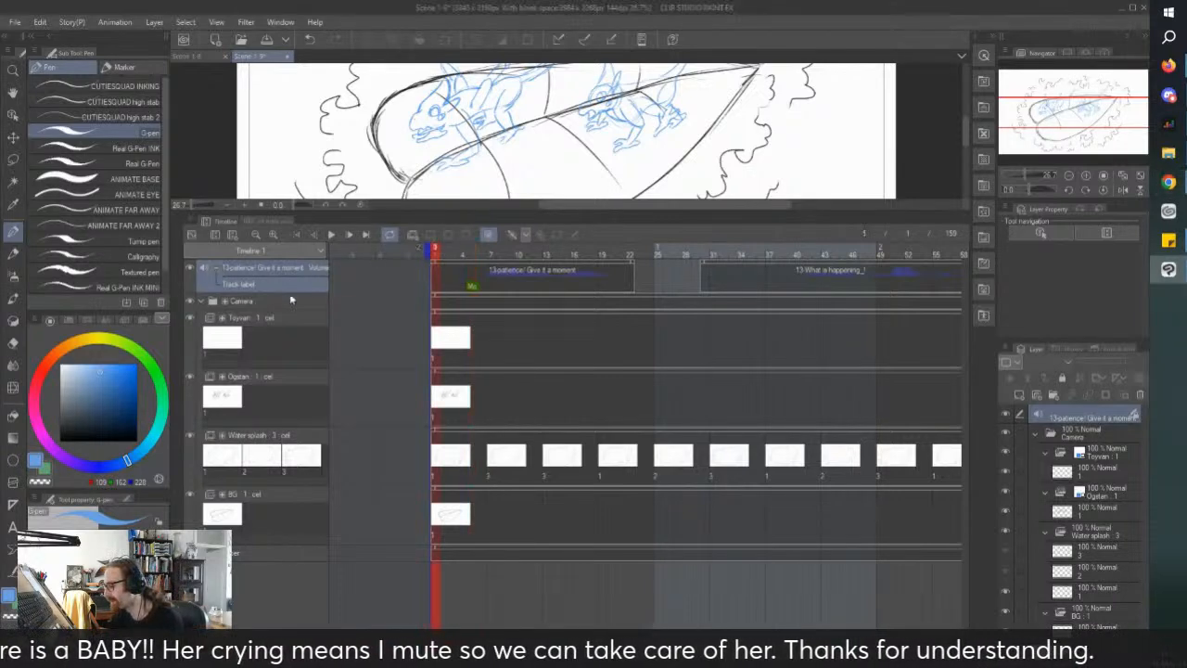
{"action": "left_click", "coordinate": [331, 236]}
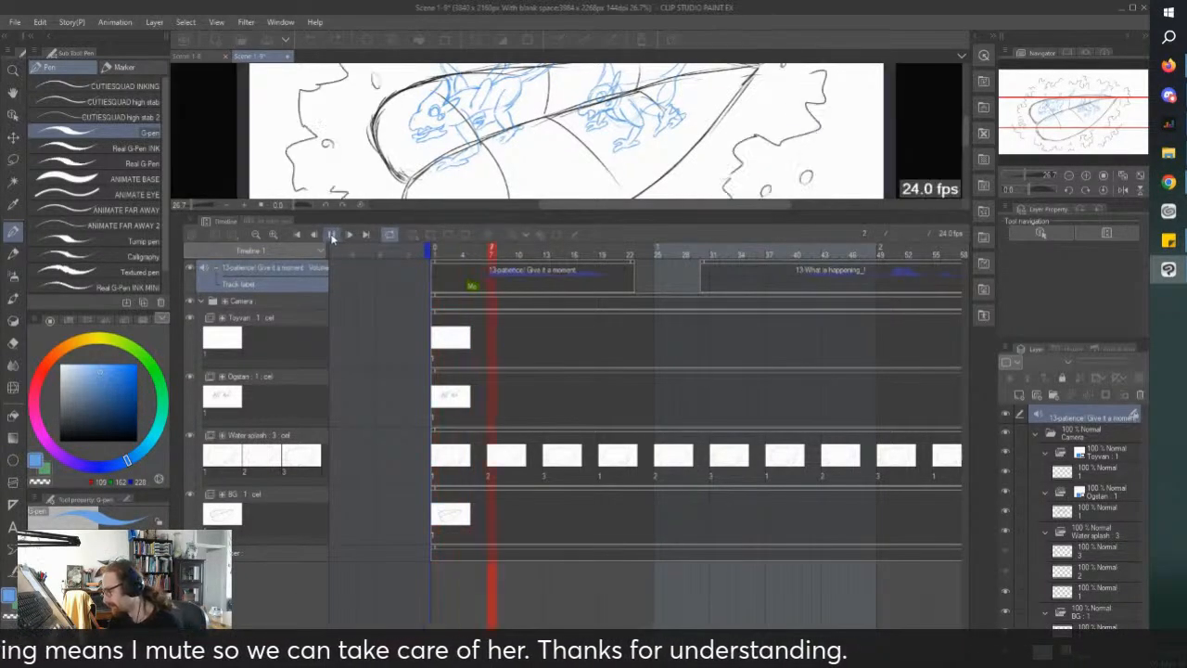
{"action": "left_click", "coordinate": [334, 236]}
{"action": "left_click", "coordinate": [543, 283]}
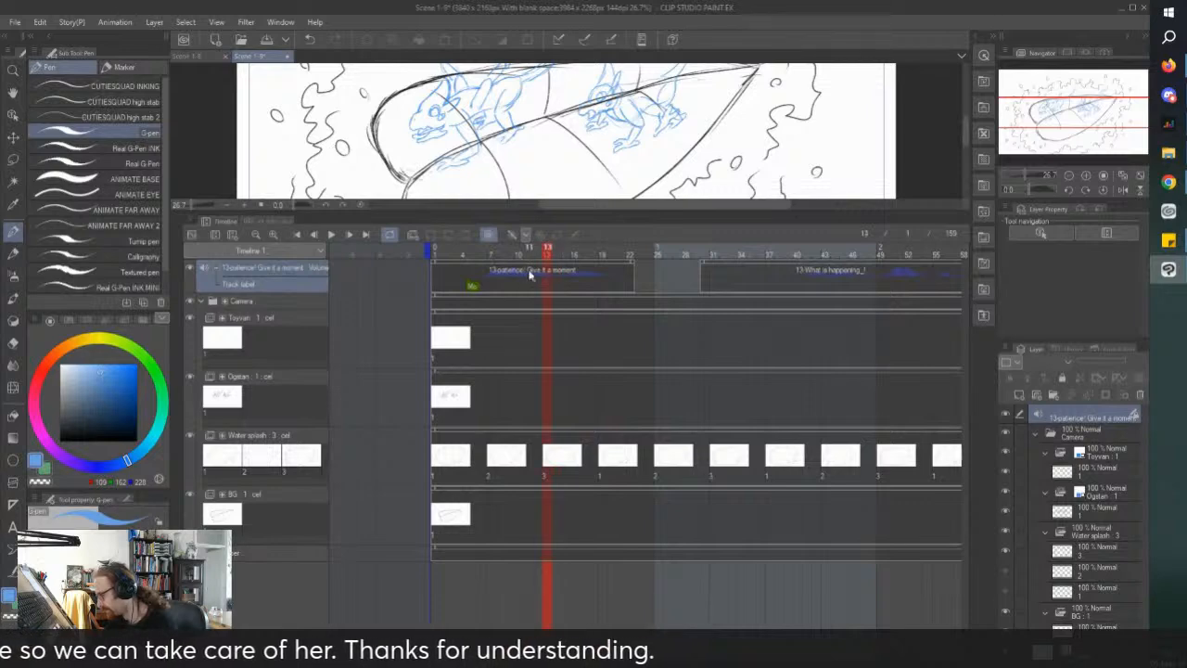
{"action": "double_click", "coordinate": [547, 283]}
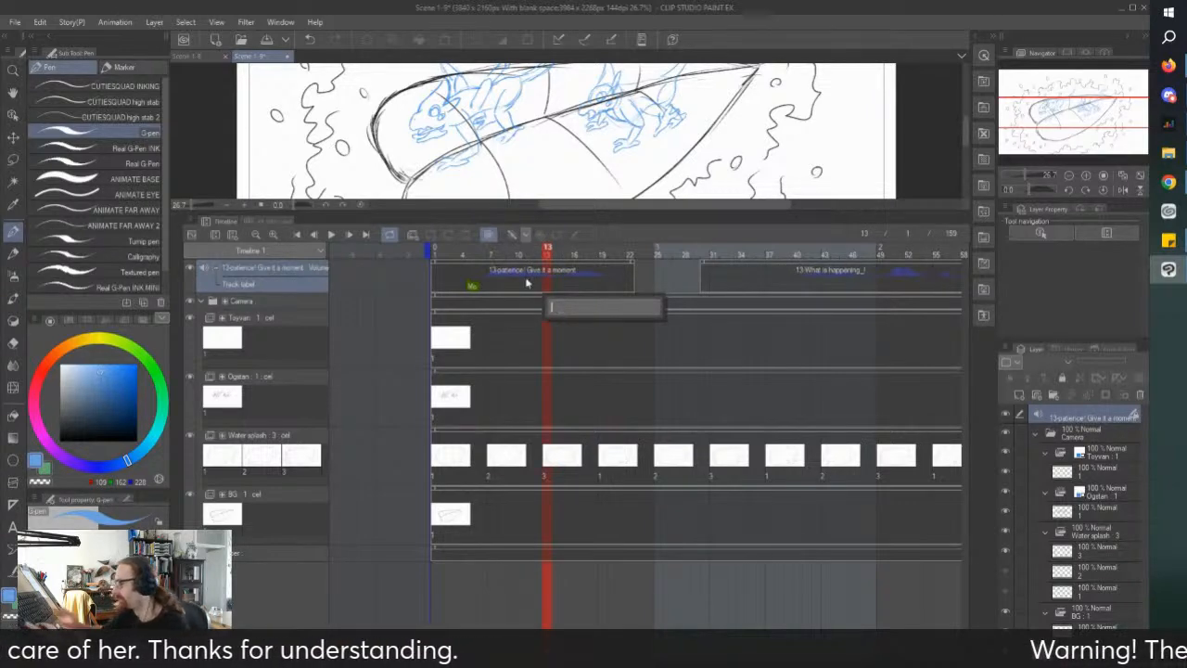
{"action": "type", "text": "M"}
{"action": "key", "text": "Return"}
Step: Play the remainder of the "Give it a moment" line to locate its next sound
{"action": "left_click", "coordinate": [566, 283]}
{"action": "left_click", "coordinate": [331, 233]}
{"action": "left_click", "coordinate": [331, 233]}
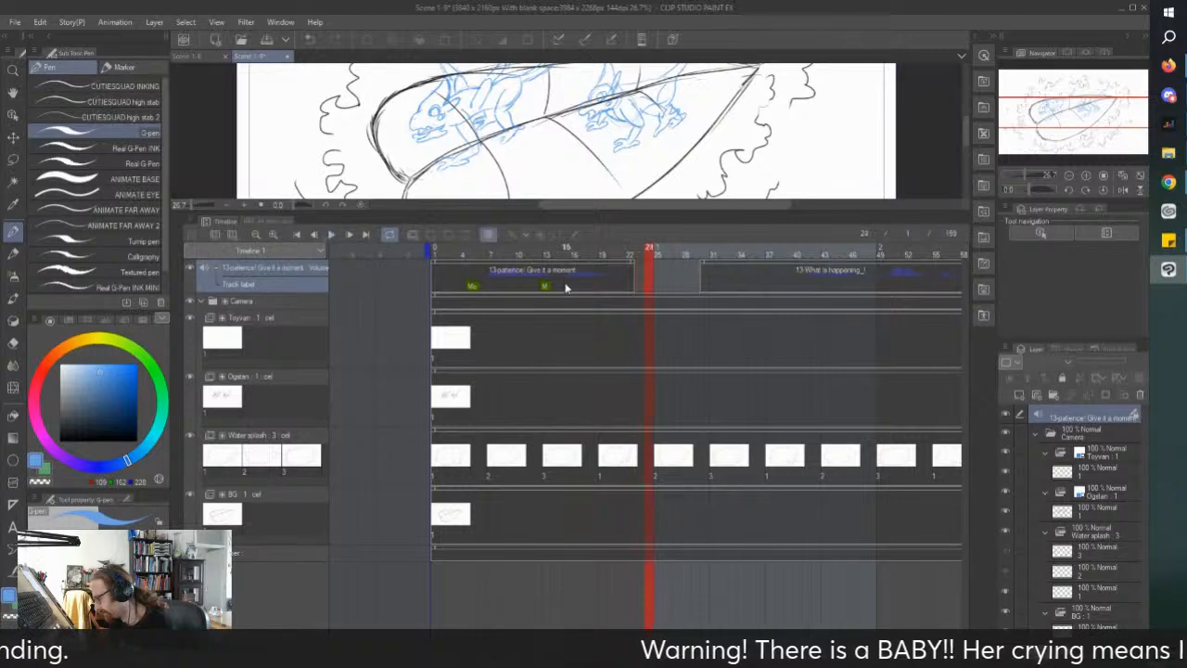
{"action": "left_click", "coordinate": [566, 287]}
{"action": "double_click", "coordinate": [560, 286]}
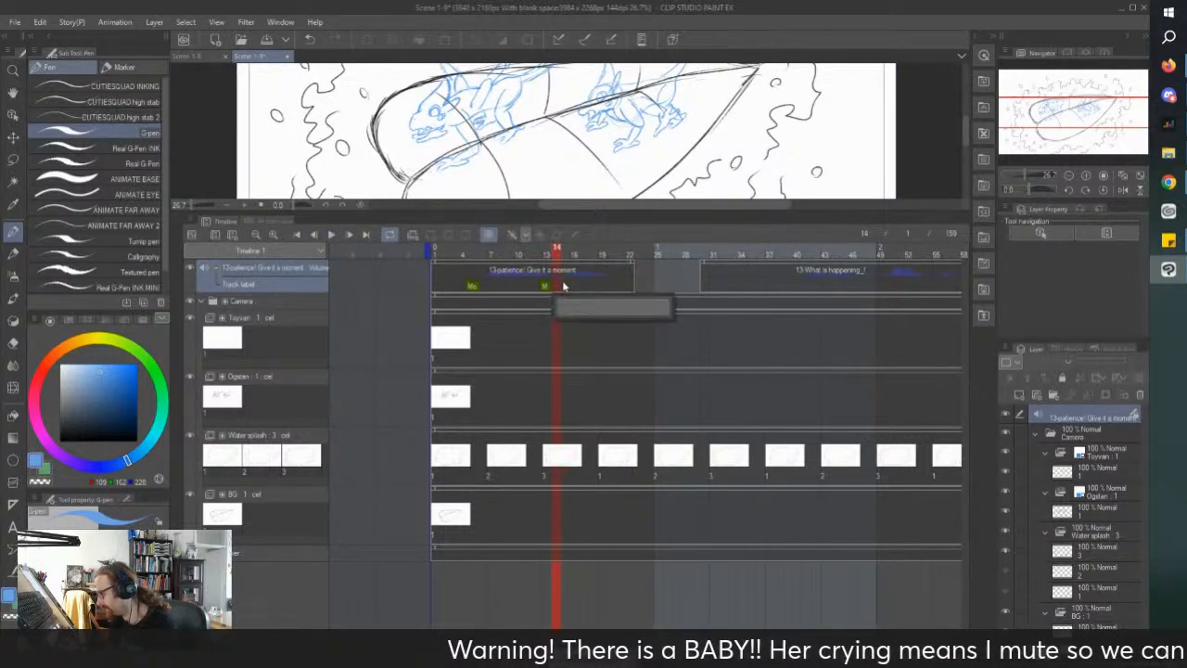
{"action": "key", "text": "Escape"}
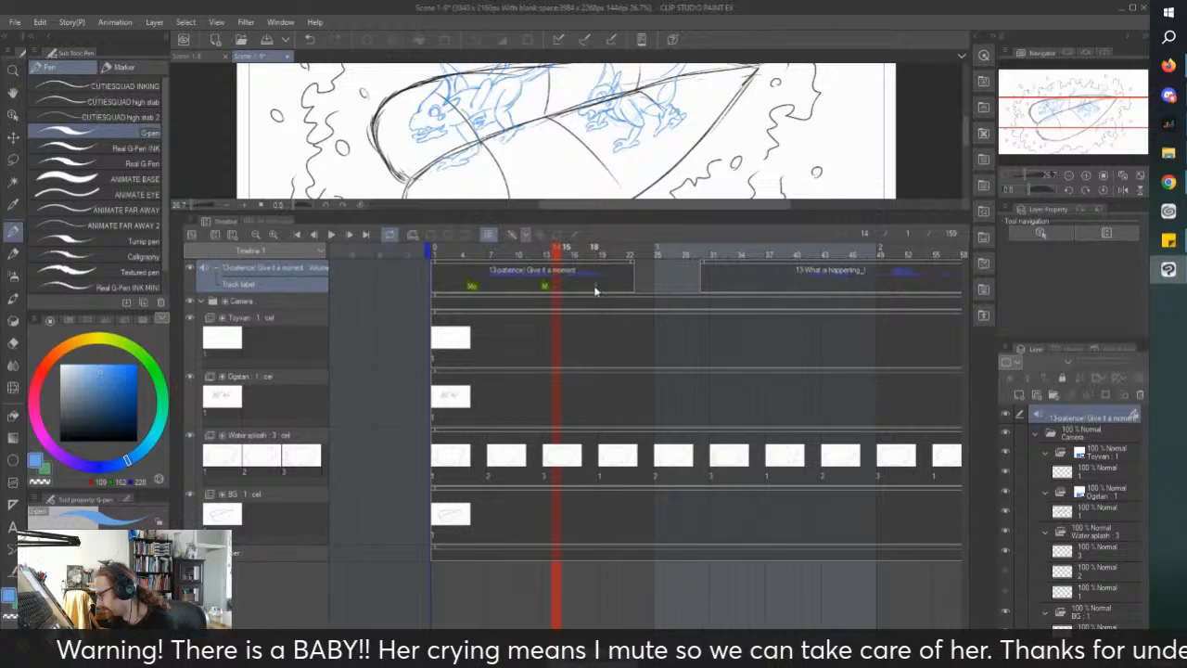
Step: Add the track labels "en" at frame 15 and "T" at frame 19 under the first dialogue clip
{"action": "double_click", "coordinate": [567, 288]}
{"action": "type", "text": "e"}
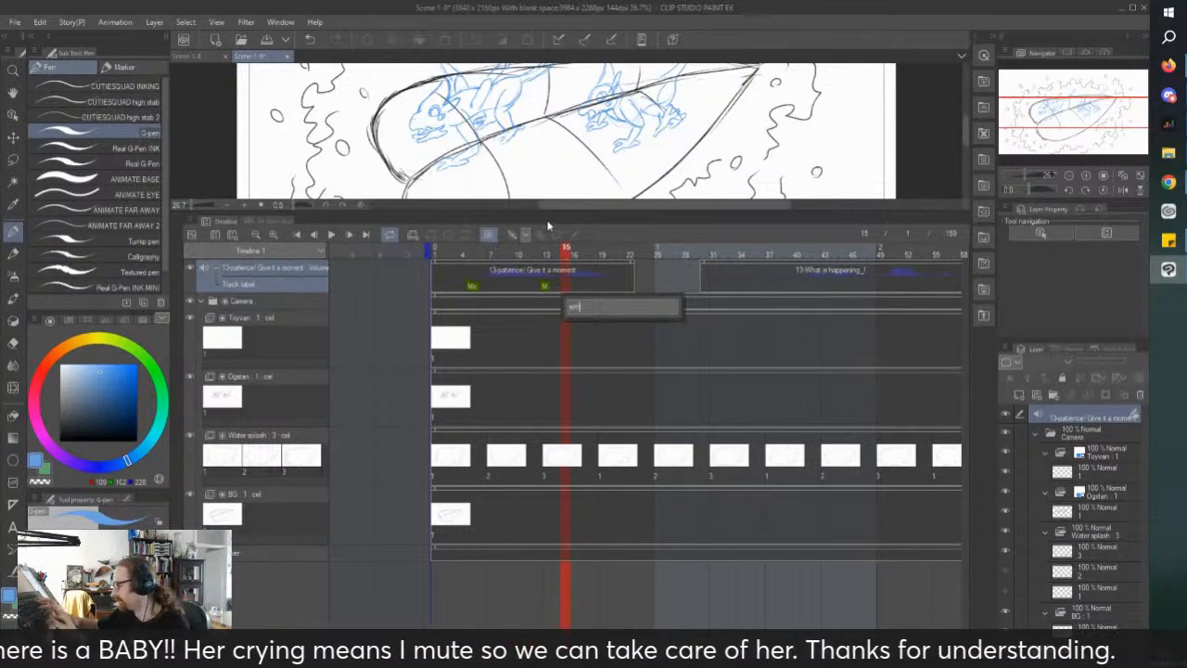
{"action": "type", "text": "n"}
{"action": "key", "text": "Return"}
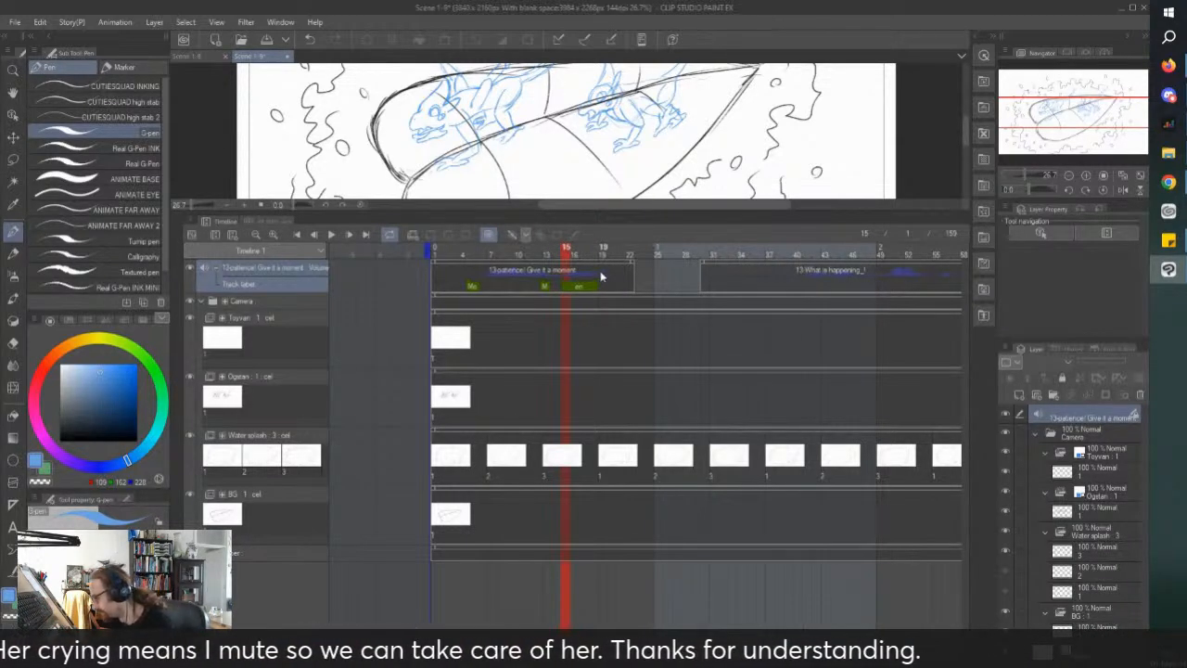
{"action": "double_click", "coordinate": [603, 285]}
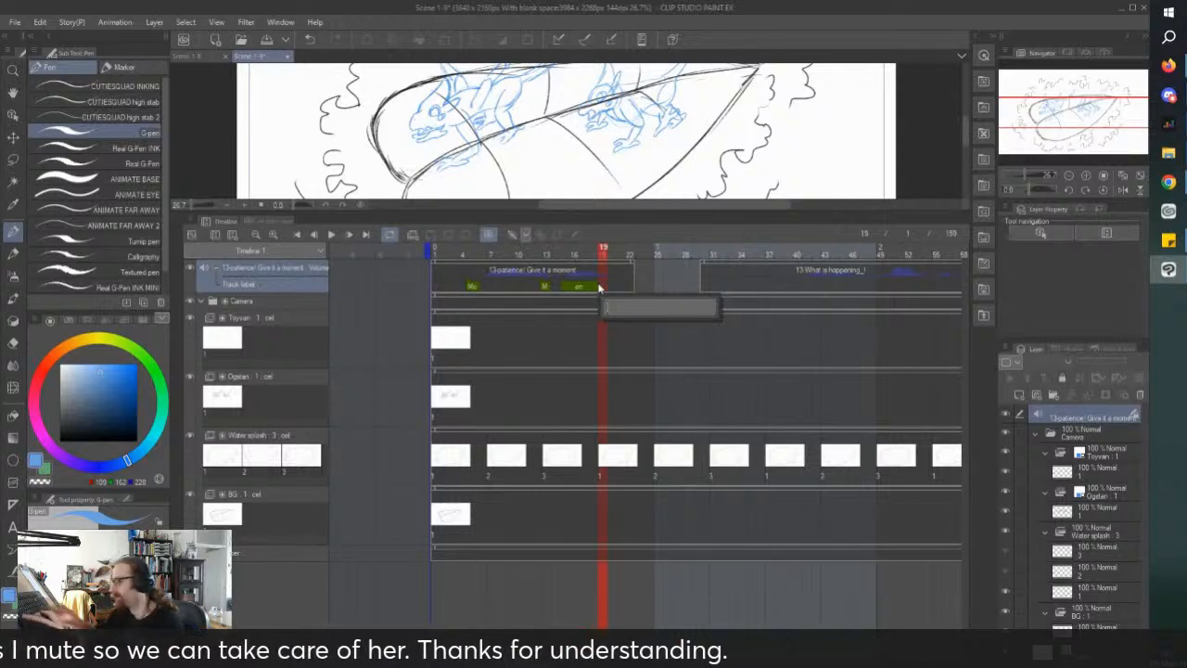
{"action": "left_click", "coordinate": [598, 285]}
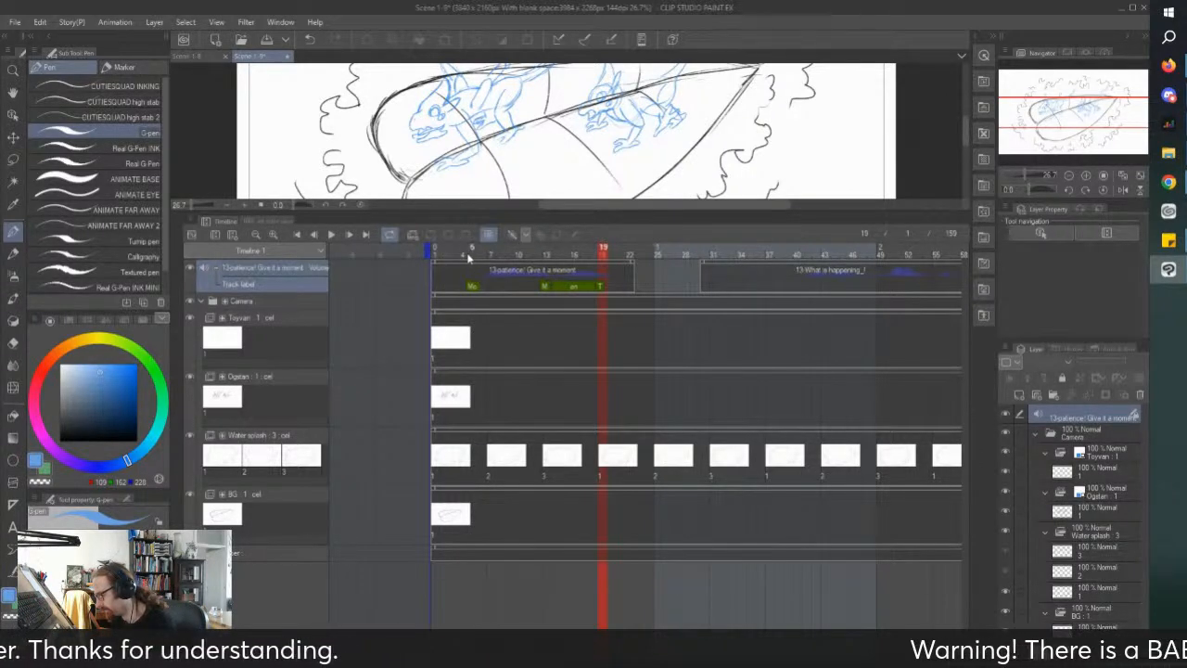
Step: Play back past the labelled line and listen to the "13-What is happening_!" audio clip
{"action": "left_click", "coordinate": [330, 237]}
{"action": "left_click", "coordinate": [331, 235]}
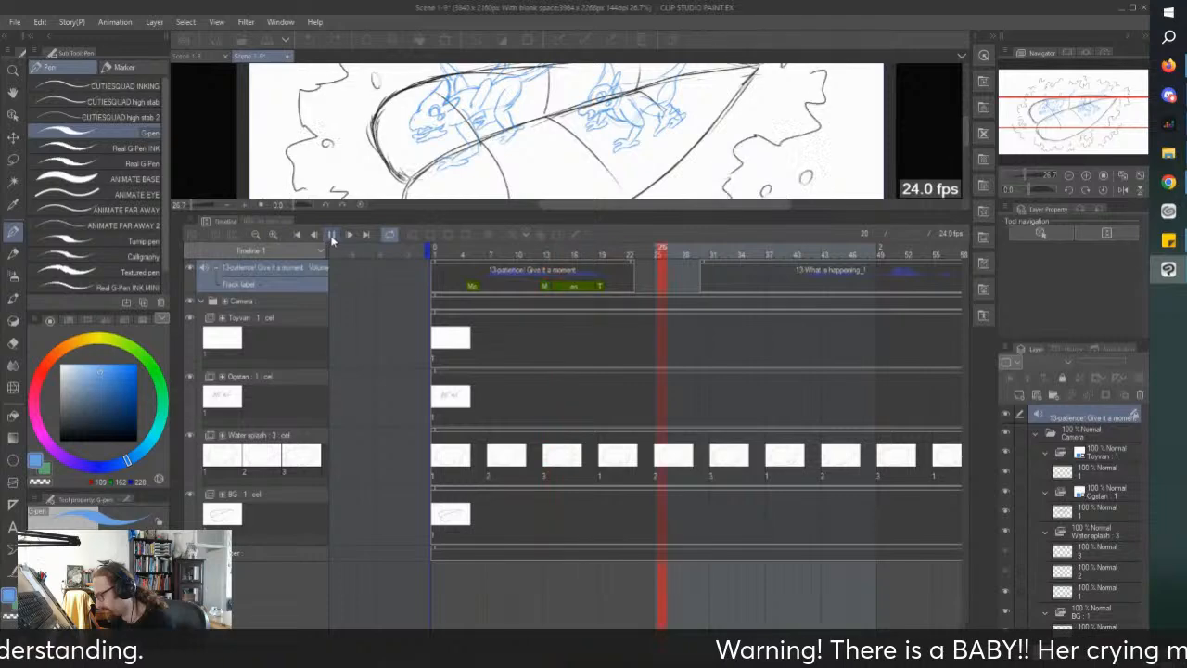
{"action": "scroll", "coordinate": [554, 363], "scroll_direction": "right", "scroll_amount": 3}
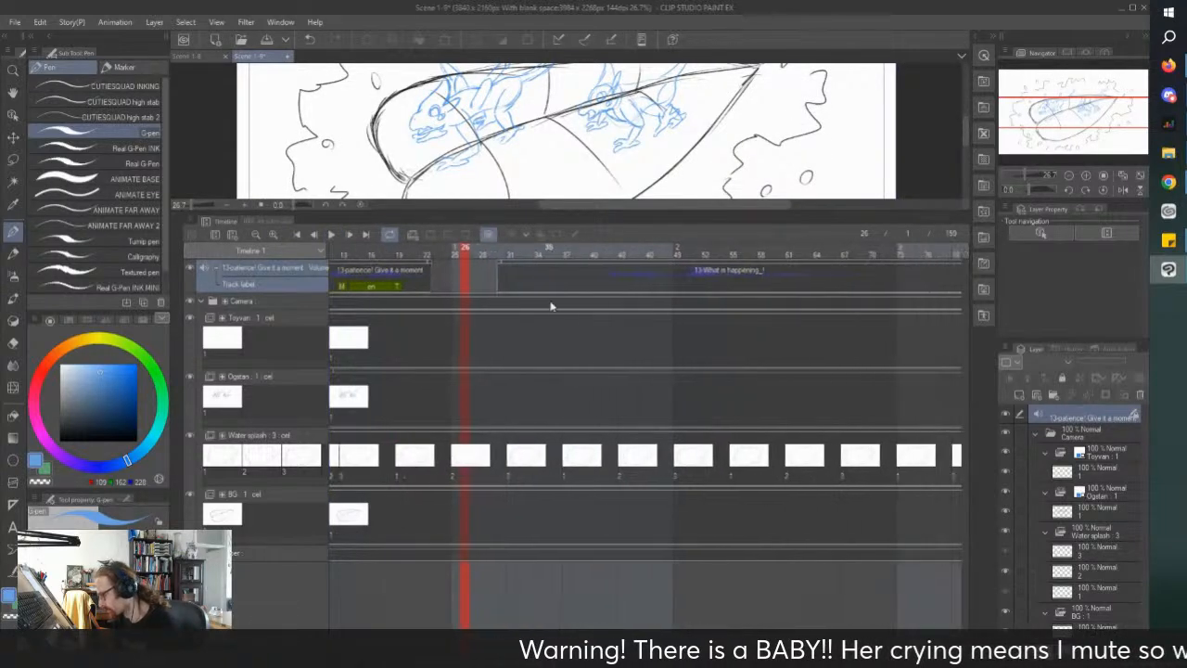
{"action": "left_click", "coordinate": [542, 283]}
{"action": "left_click", "coordinate": [333, 234]}
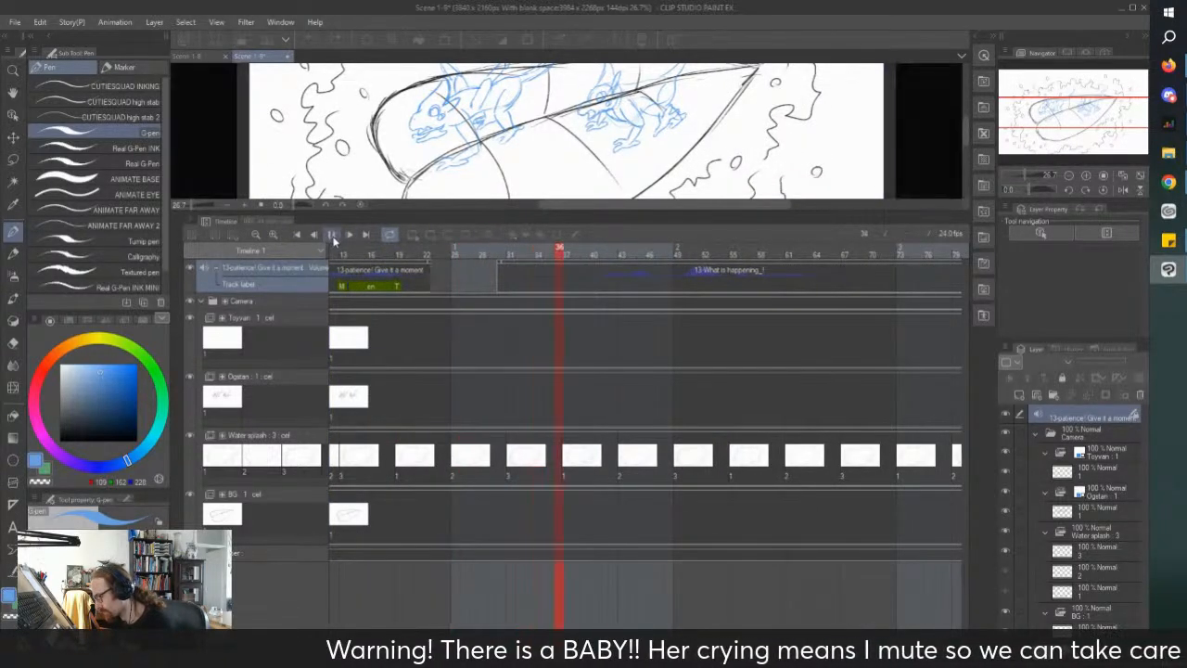
{"action": "left_click", "coordinate": [333, 233]}
Step: Try trimming the start of the "13-What is happening_!" clip to about frame 39, and undo it
{"action": "left_click", "coordinate": [497, 269]}
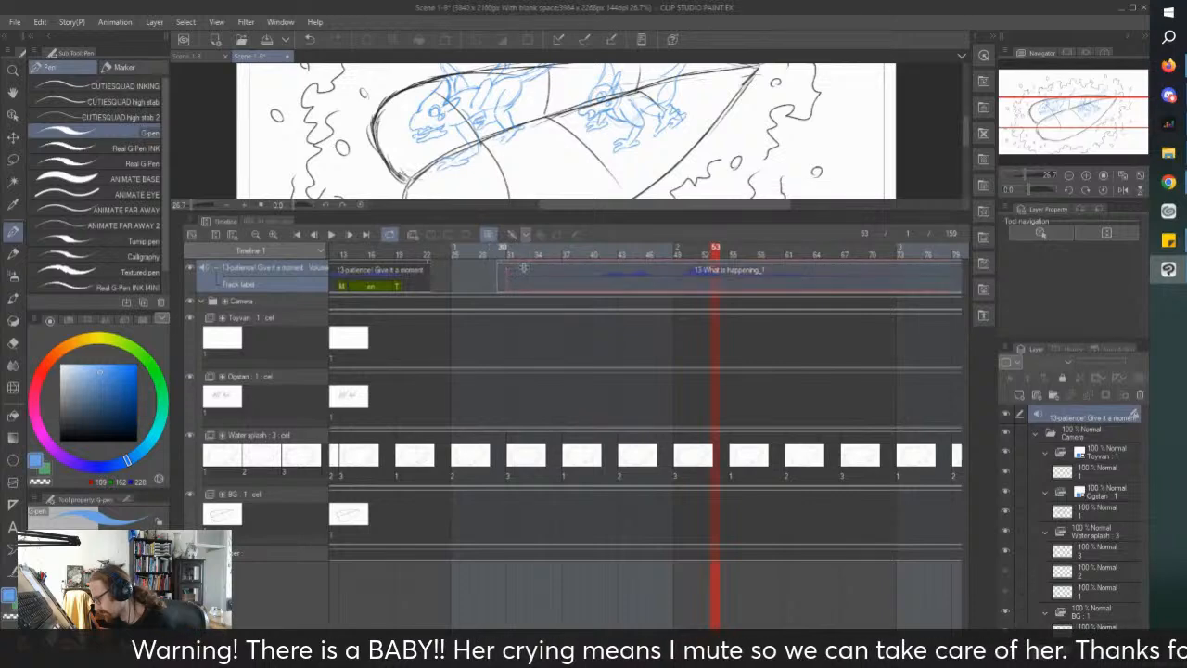
{"action": "left_click_drag", "start_coordinate": [582, 290], "coordinate": [584, 292]}
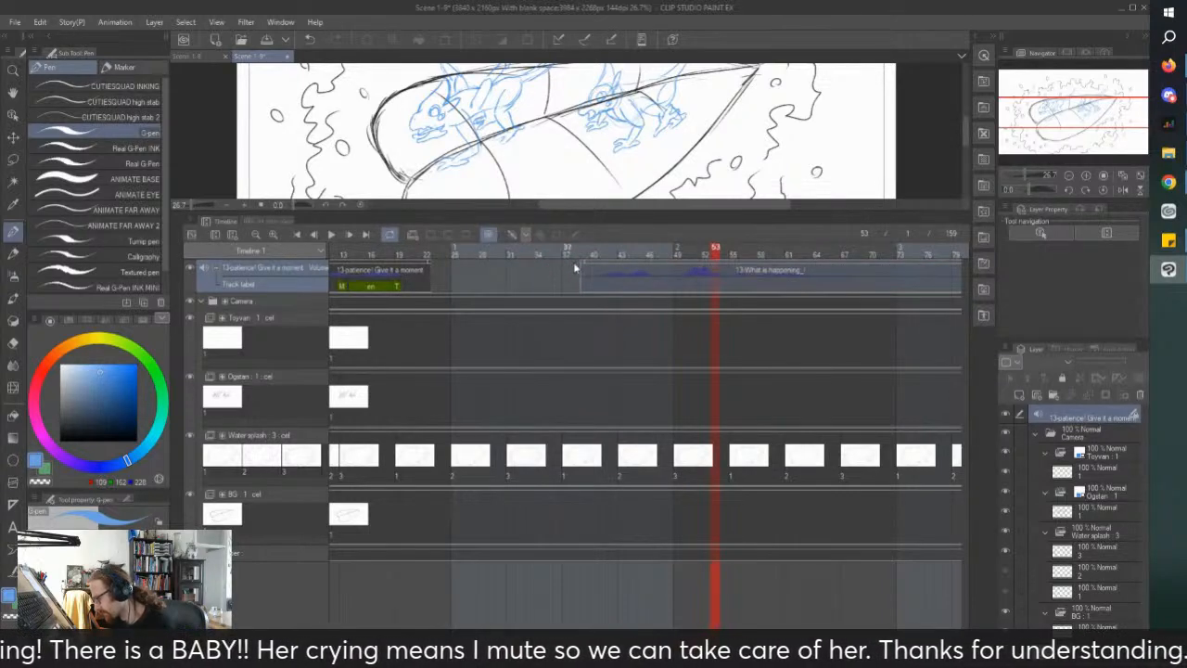
{"action": "key", "text": "ctrl+z"}
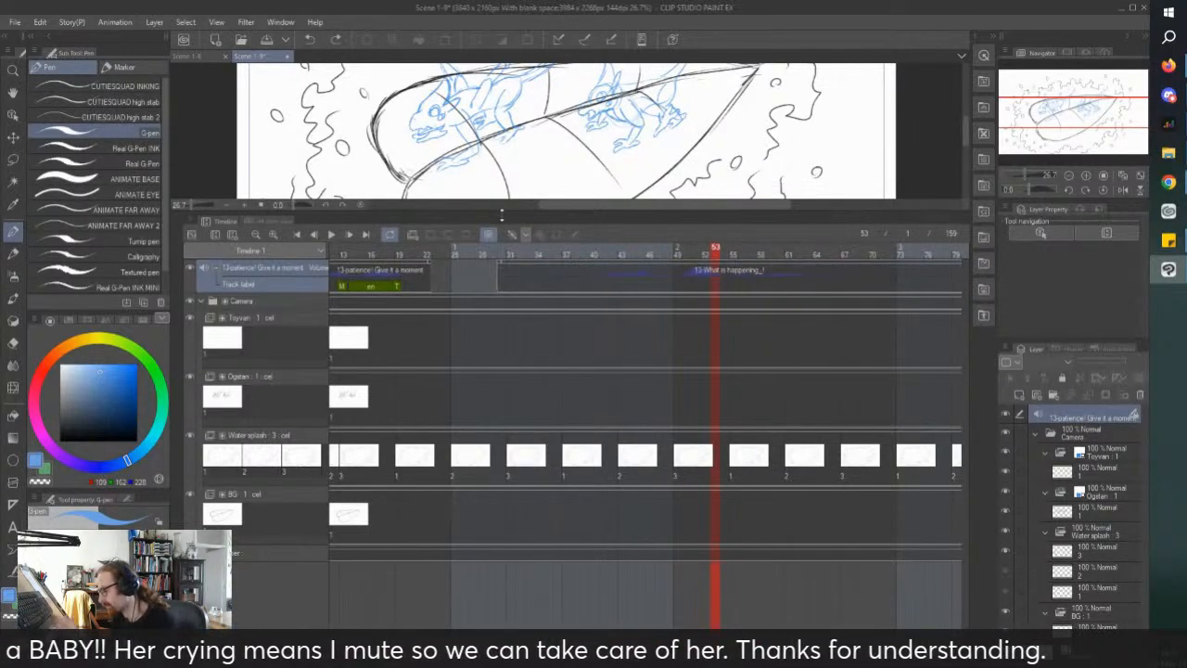
Step: Trim the "13-What is happening_!" clip to start at frame 40 and end at about frame 70, checking its audio by playback
{"action": "left_click", "coordinate": [499, 269]}
{"action": "left_click_drag", "start_coordinate": [571, 287], "coordinate": [590, 295]}
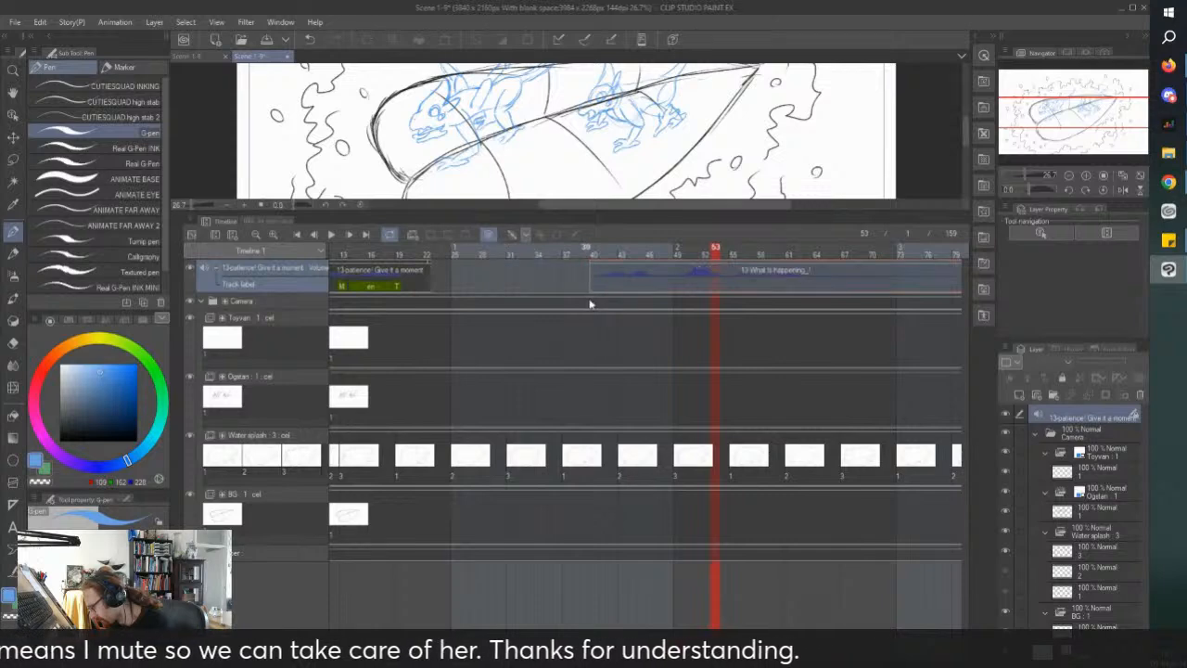
{"action": "scroll", "coordinate": [646, 418], "scroll_direction": "right", "scroll_amount": 3}
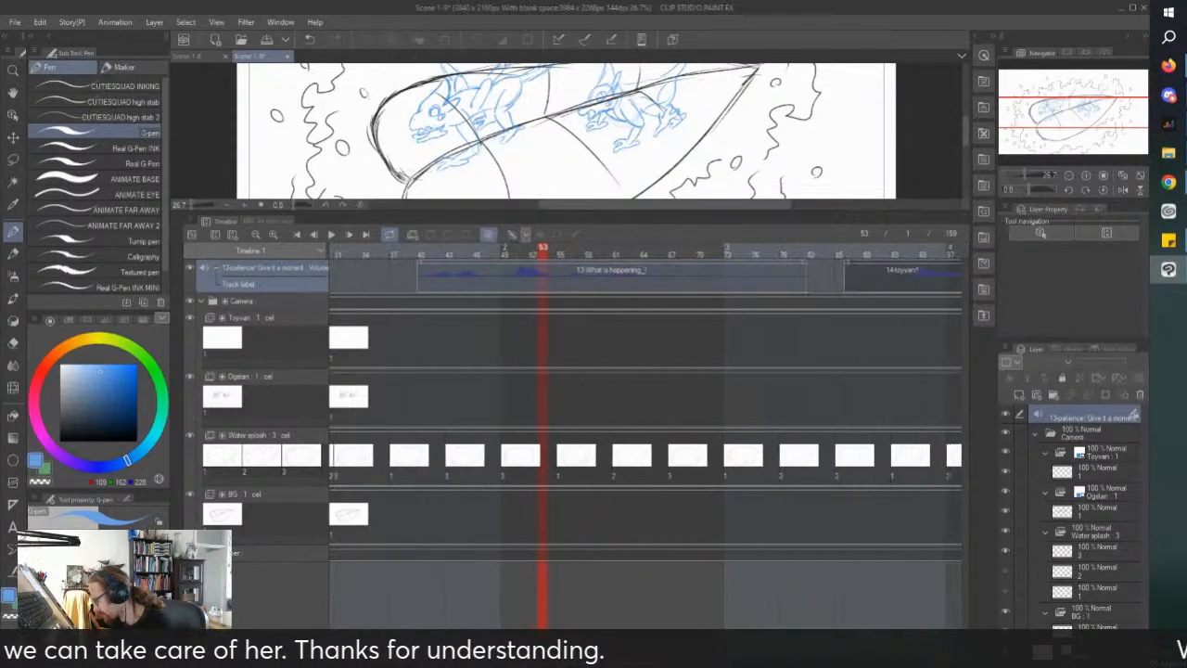
{"action": "scroll", "coordinate": [602, 603], "scroll_direction": "left", "scroll_amount": 2}
{"action": "left_click", "coordinate": [537, 250]}
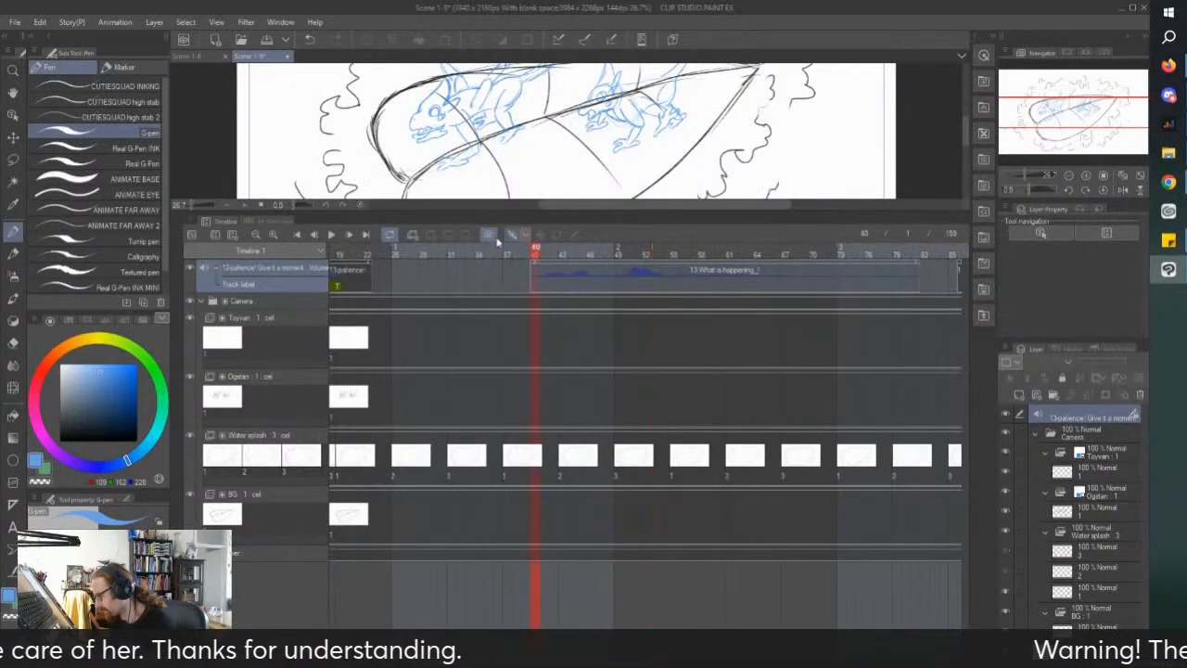
{"action": "left_click", "coordinate": [331, 235]}
{"action": "key", "text": "space"}
{"action": "left_click_drag", "start_coordinate": [909, 262], "coordinate": [818, 271]}
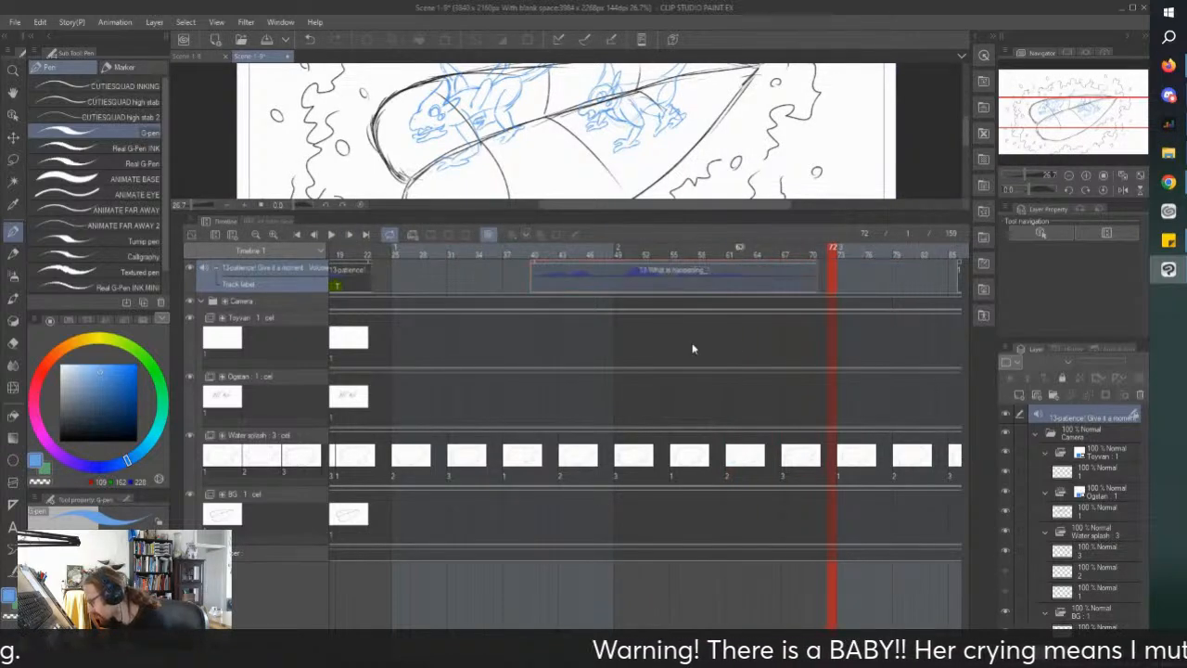
Step: Replay the trimmed "13-What is happening_!" clip and return the playhead to its start at frame 40
{"action": "left_click", "coordinate": [517, 250]}
{"action": "left_click", "coordinate": [331, 235]}
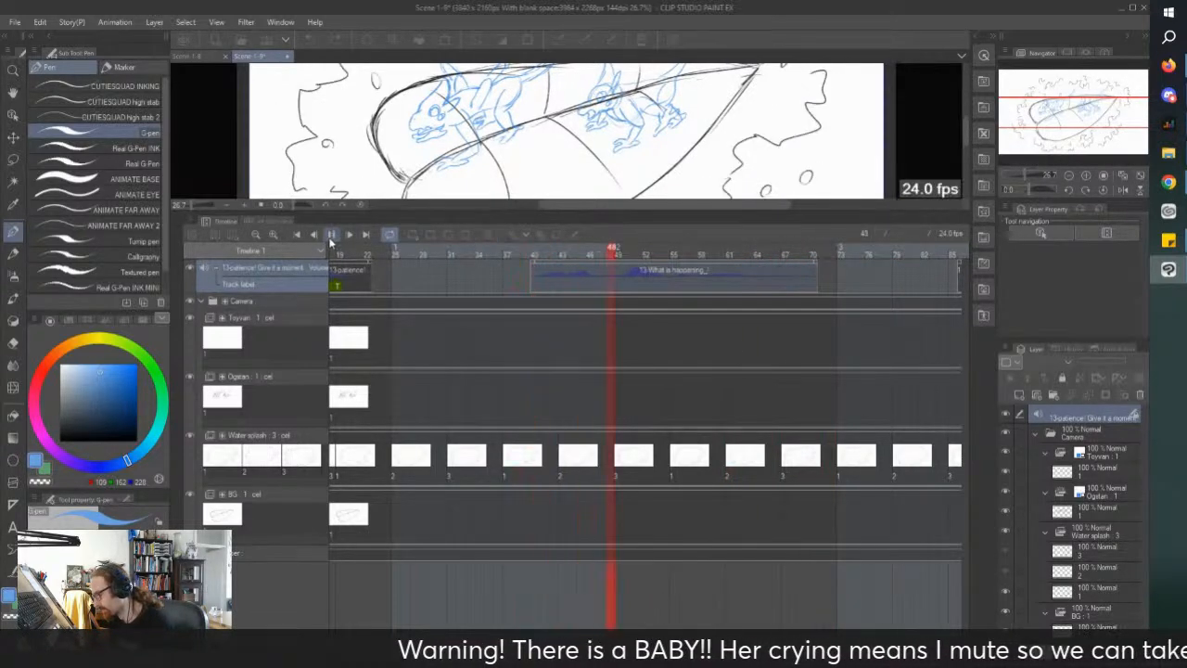
{"action": "key", "text": "space"}
{"action": "left_click", "coordinate": [538, 288]}
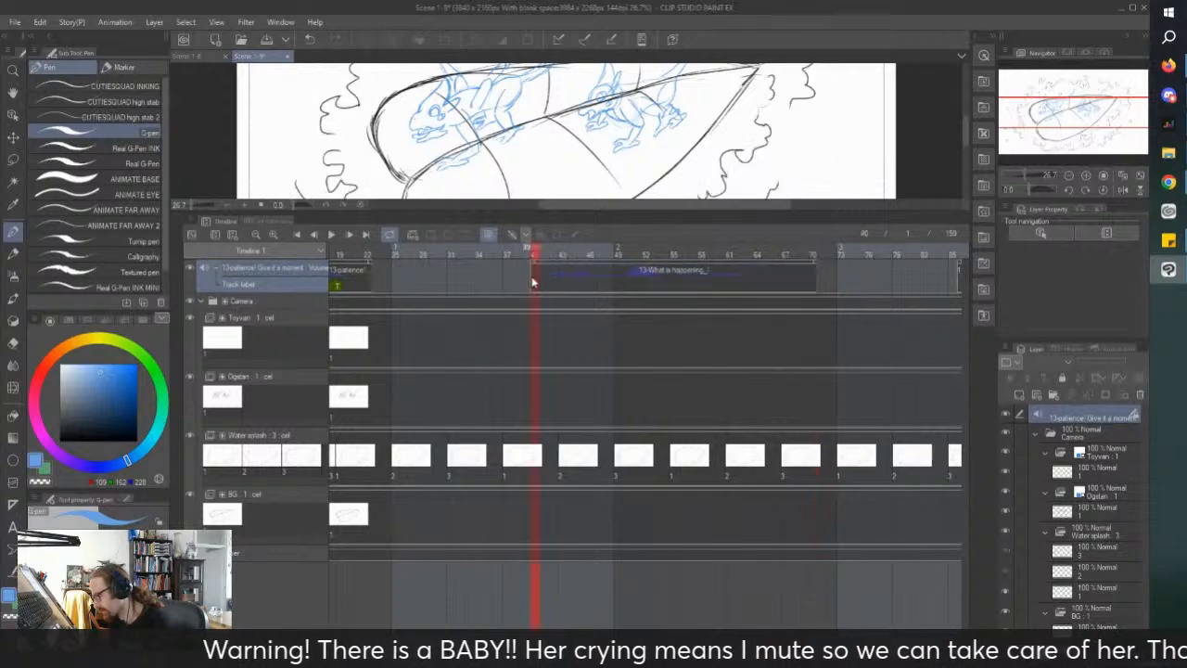
Step: Label the start of the "13-What is happening_!" clip at frame 40 with the mouth sound "WH"
{"action": "double_click", "coordinate": [538, 286]}
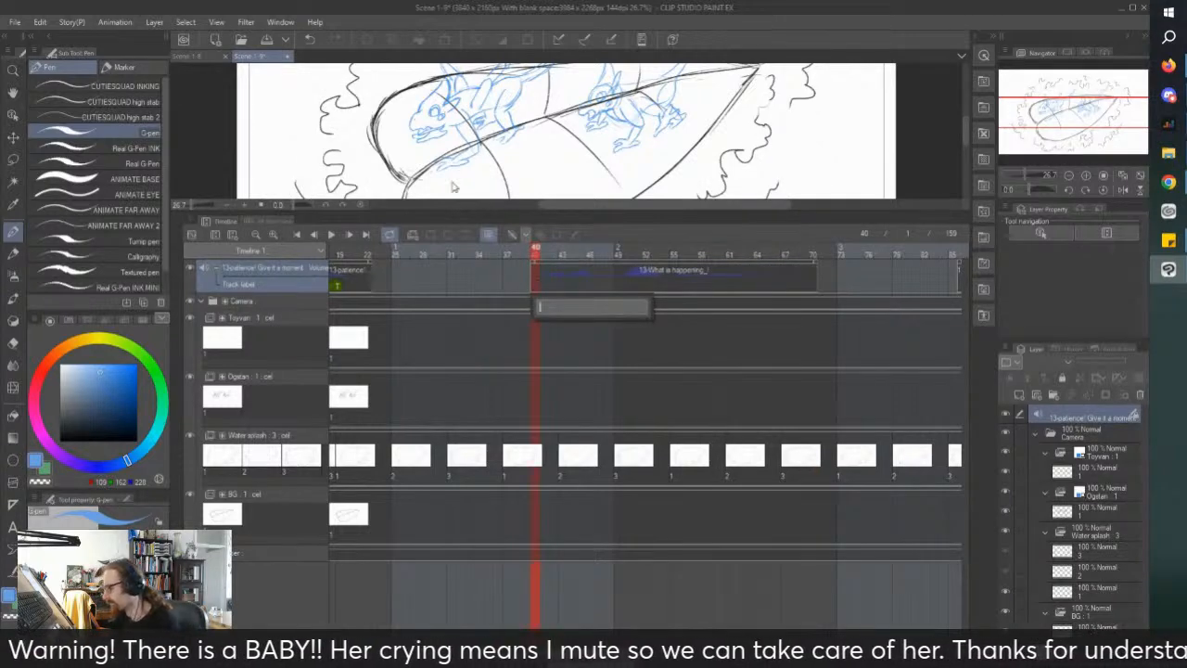
{"action": "type", "text": "wh-"}
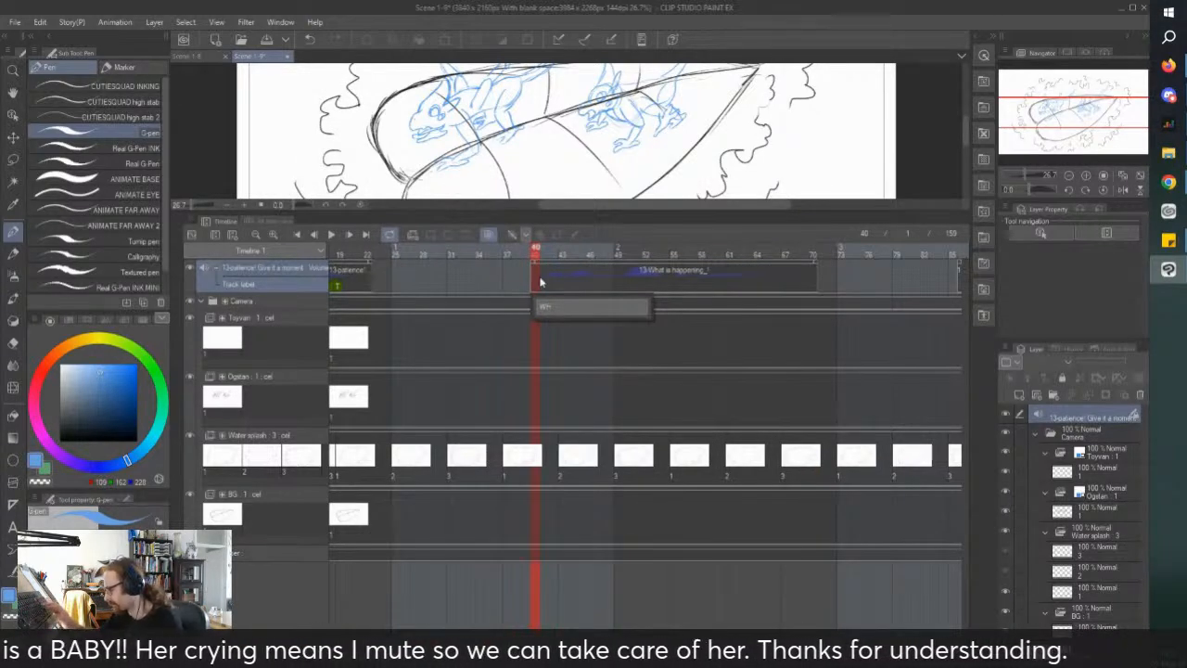
{"action": "key", "text": "Return"}
Step: Listen to the clip again and add the mouth sound label "AT" at frame 43
{"action": "left_click", "coordinate": [554, 291]}
{"action": "left_click", "coordinate": [332, 239]}
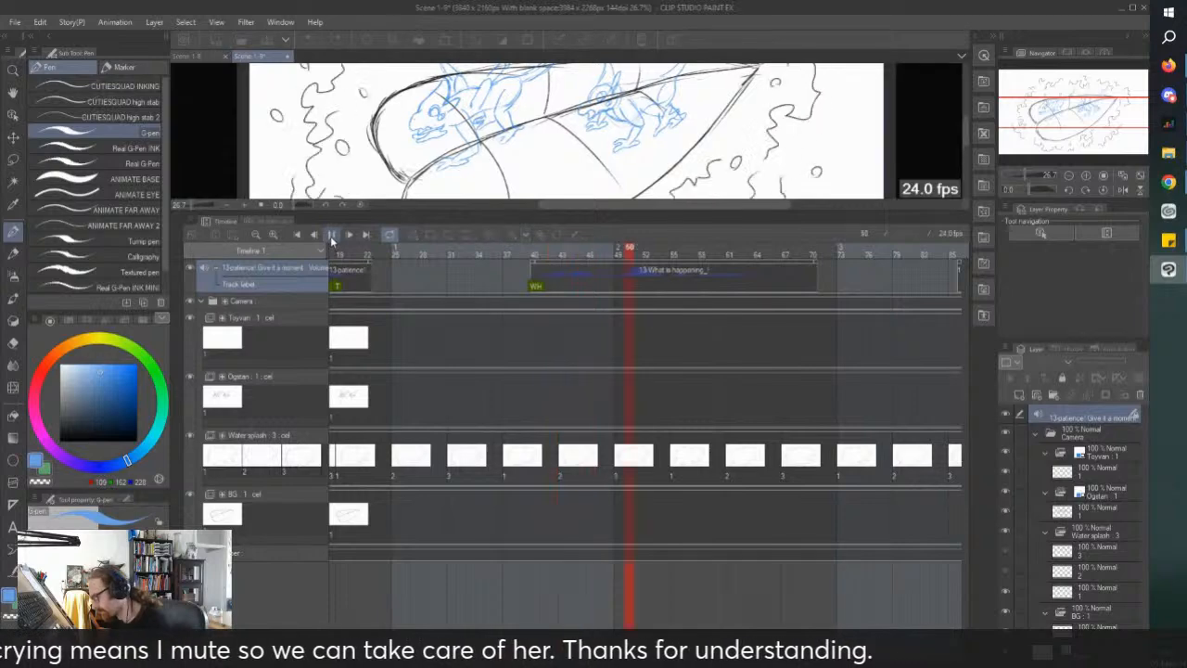
{"action": "left_click", "coordinate": [558, 287]}
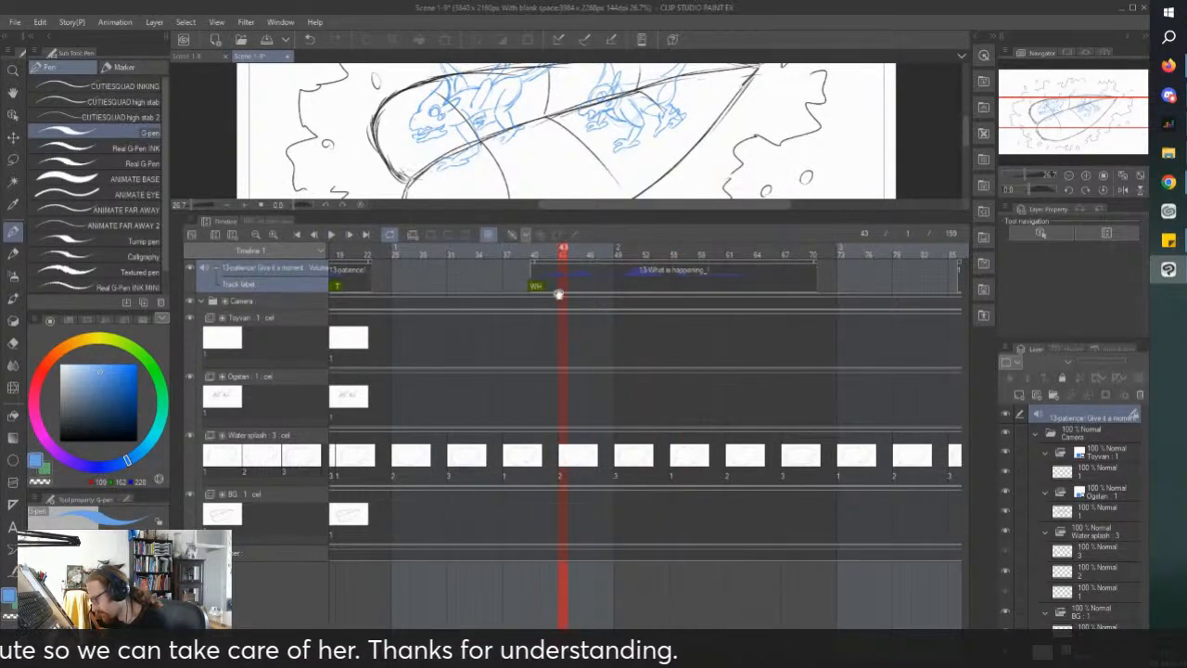
{"action": "double_click", "coordinate": [564, 289]}
{"action": "type", "text": "ATAT"}
{"action": "key", "text": "Return"}
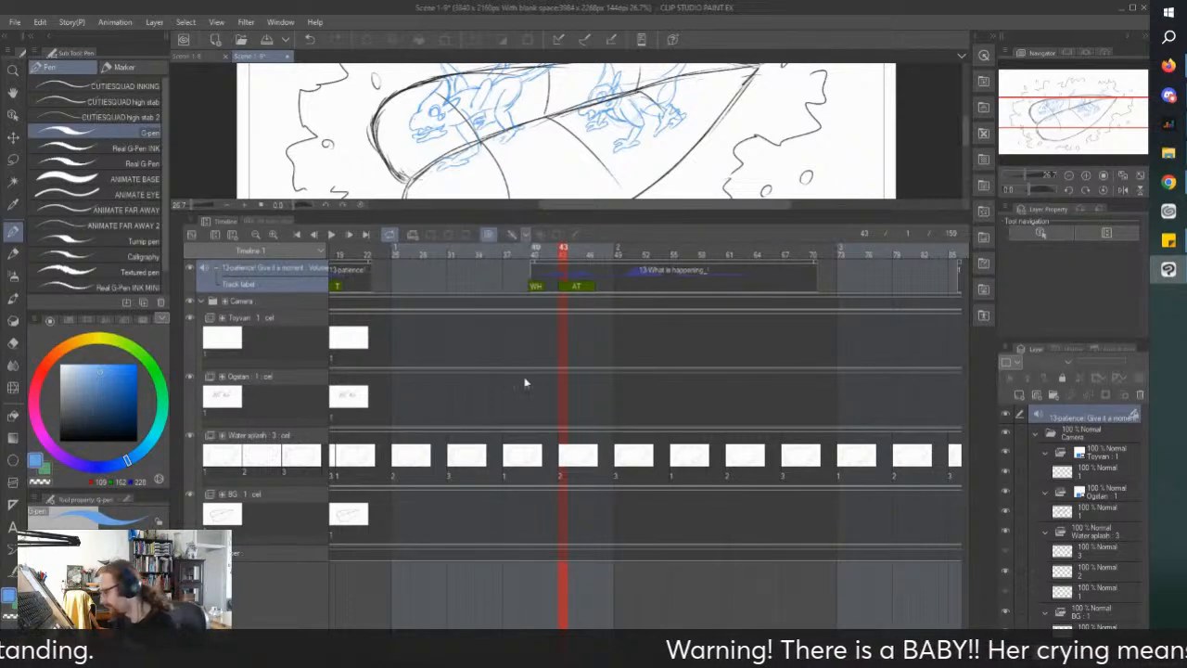
Step: Move the "AT" label to directly follow "WH" and shorten it to end before frame 43, checking the timing by playback
{"action": "scroll", "coordinate": [439, 461], "scroll_direction": "right", "scroll_amount": 3}
{"action": "left_click", "coordinate": [546, 288]}
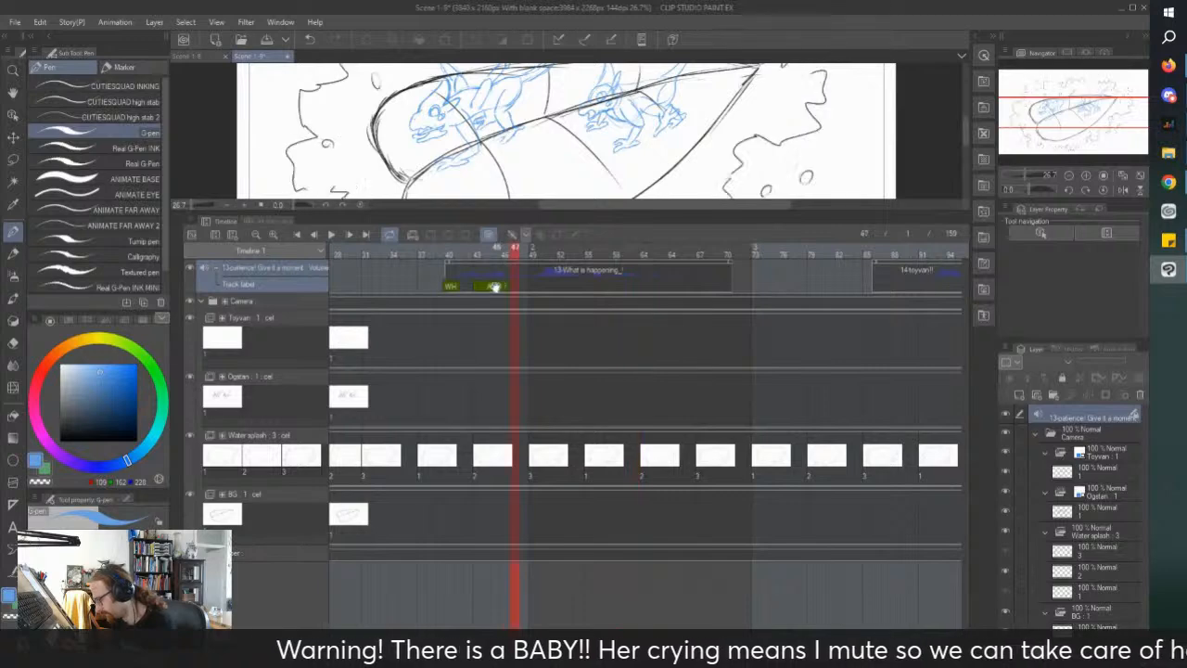
{"action": "left_click", "coordinate": [331, 234]}
{"action": "left_click", "coordinate": [331, 234]}
{"action": "left_click_drag", "start_coordinate": [492, 287], "coordinate": [465, 289]}
{"action": "left_click", "coordinate": [449, 255]}
{"action": "left_click", "coordinate": [332, 235]}
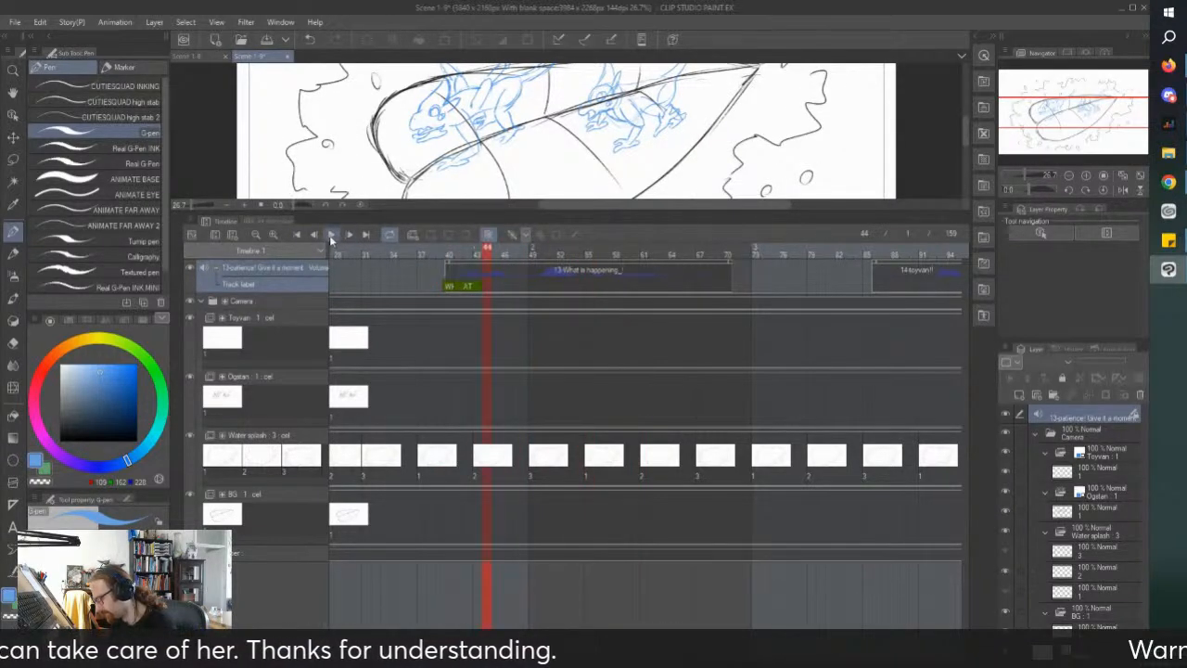
{"action": "left_click", "coordinate": [331, 237]}
{"action": "left_click_drag", "start_coordinate": [487, 286], "coordinate": [475, 287]}
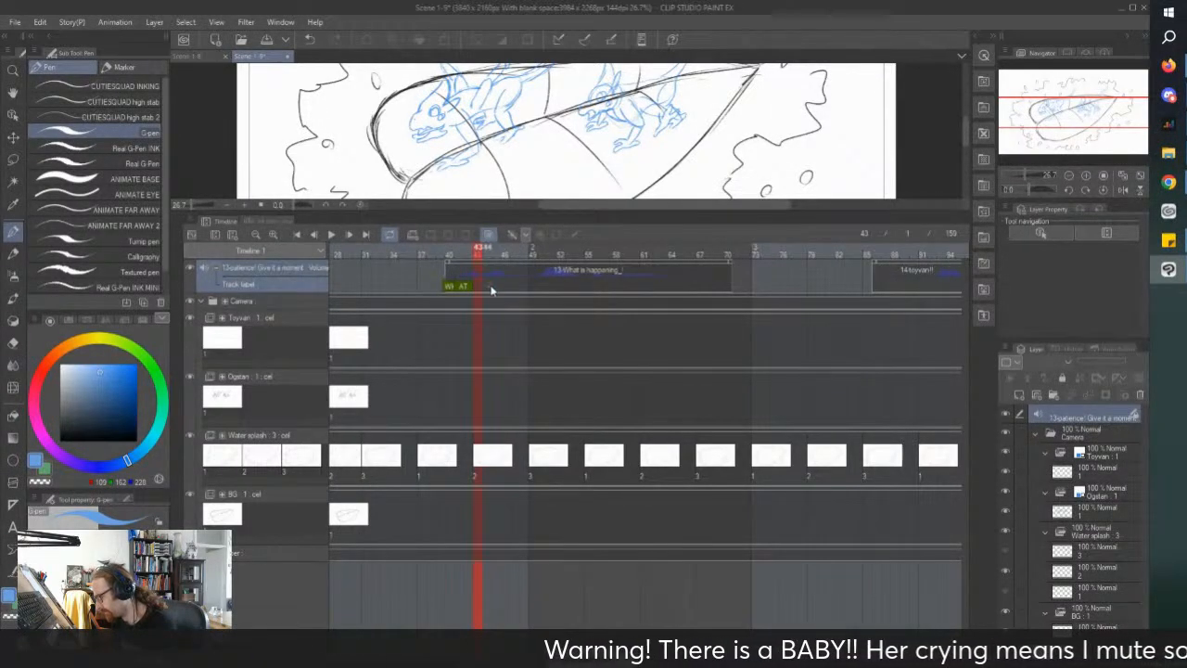
Step: Label the word "is" on the track with "I" at frame 43 and "SS" at frame 45
{"action": "double_click", "coordinate": [484, 287]}
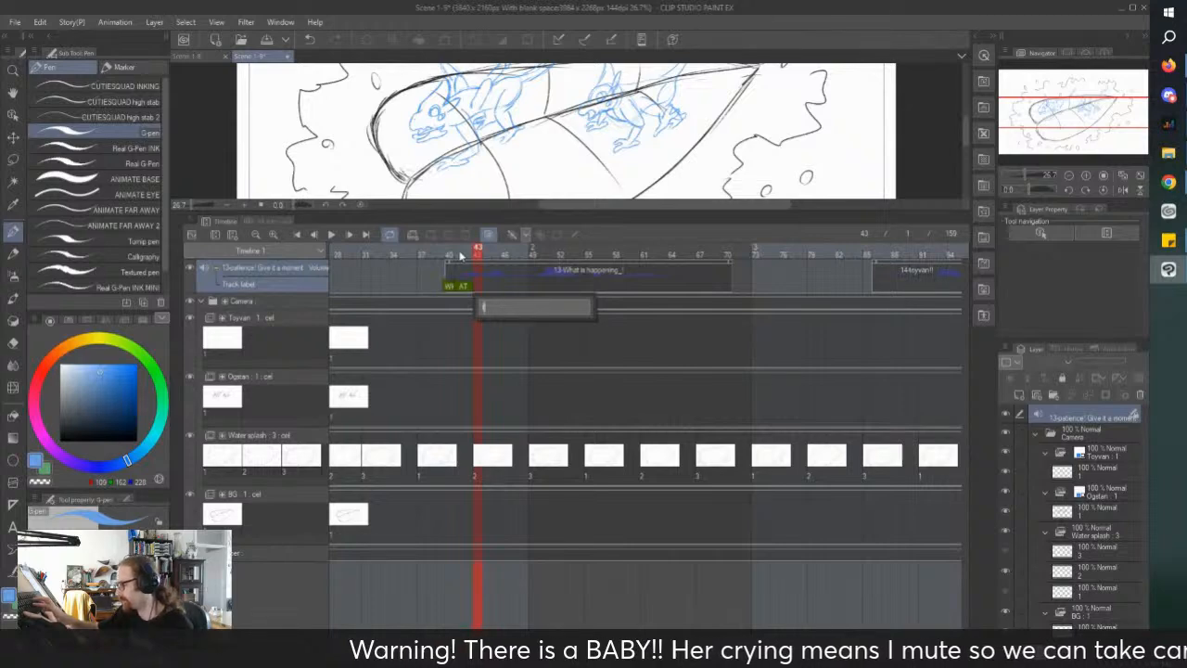
{"action": "type", "text": "I"}
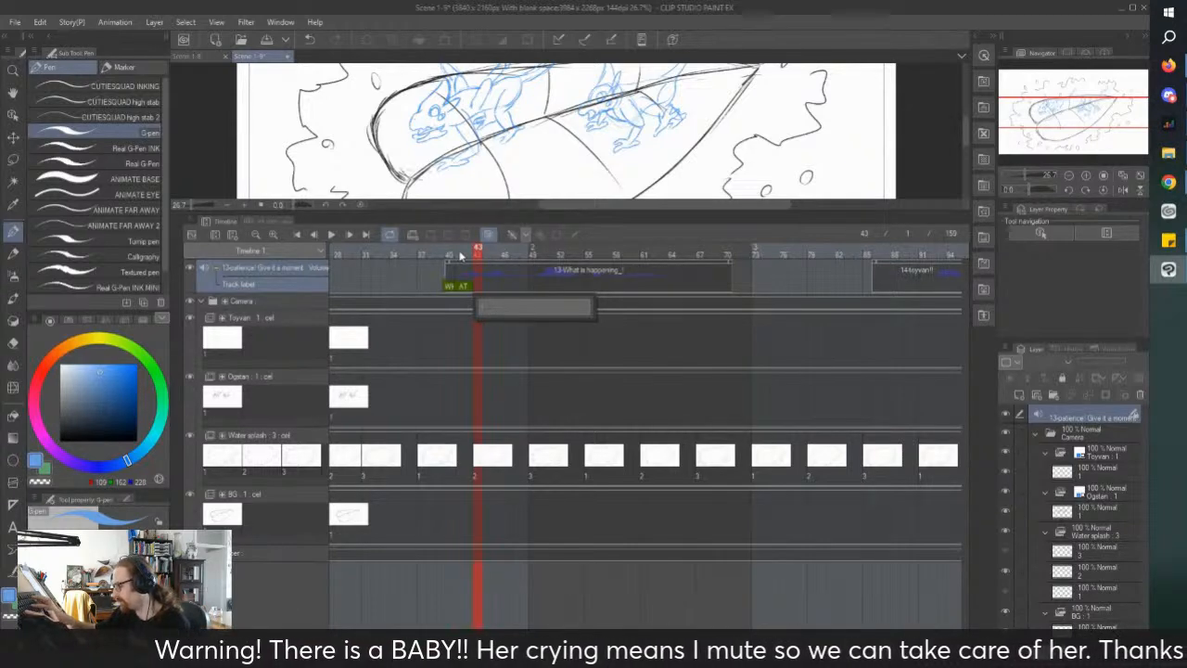
{"action": "key", "text": "Return"}
{"action": "left_click", "coordinate": [497, 284]}
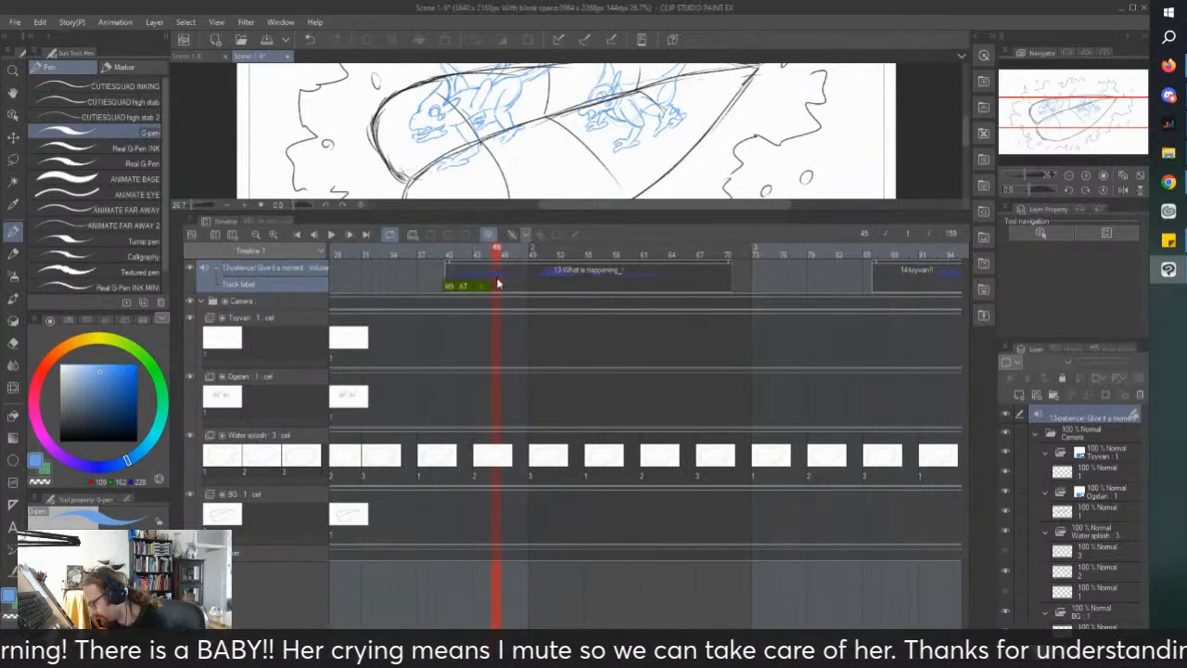
{"action": "double_click", "coordinate": [499, 287]}
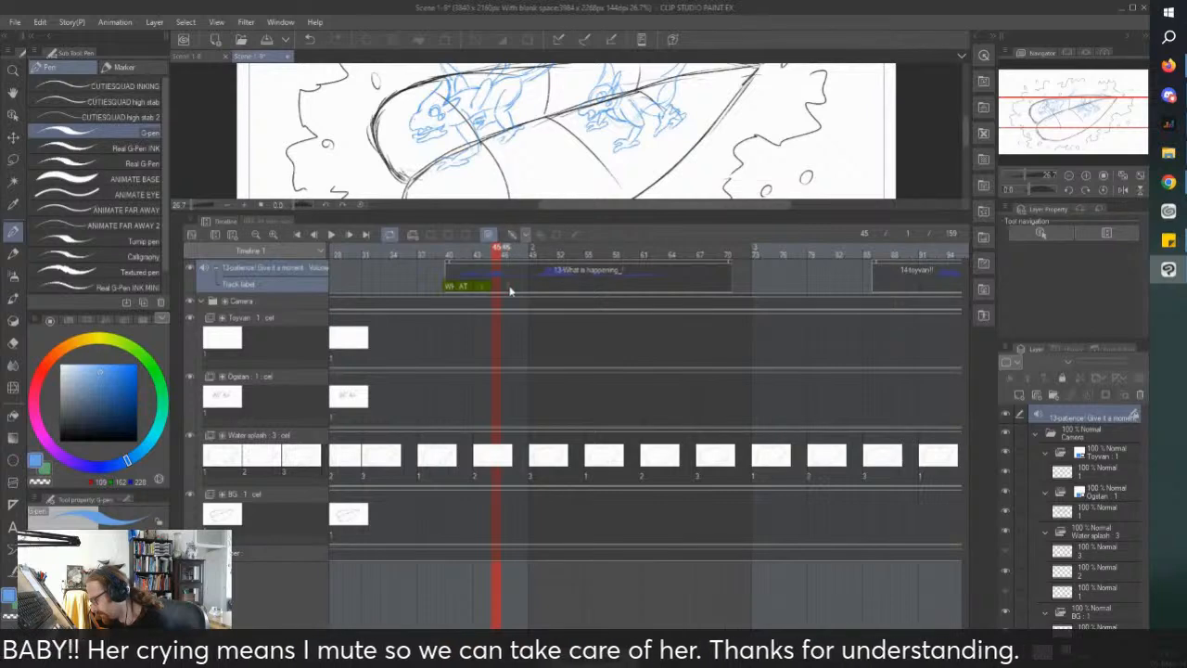
{"action": "type", "text": "SS"}
{"action": "key", "text": "Return"}
Step: Play back the line from about frame 38 and add the label "HA" at frame 49
{"action": "left_click", "coordinate": [431, 245]}
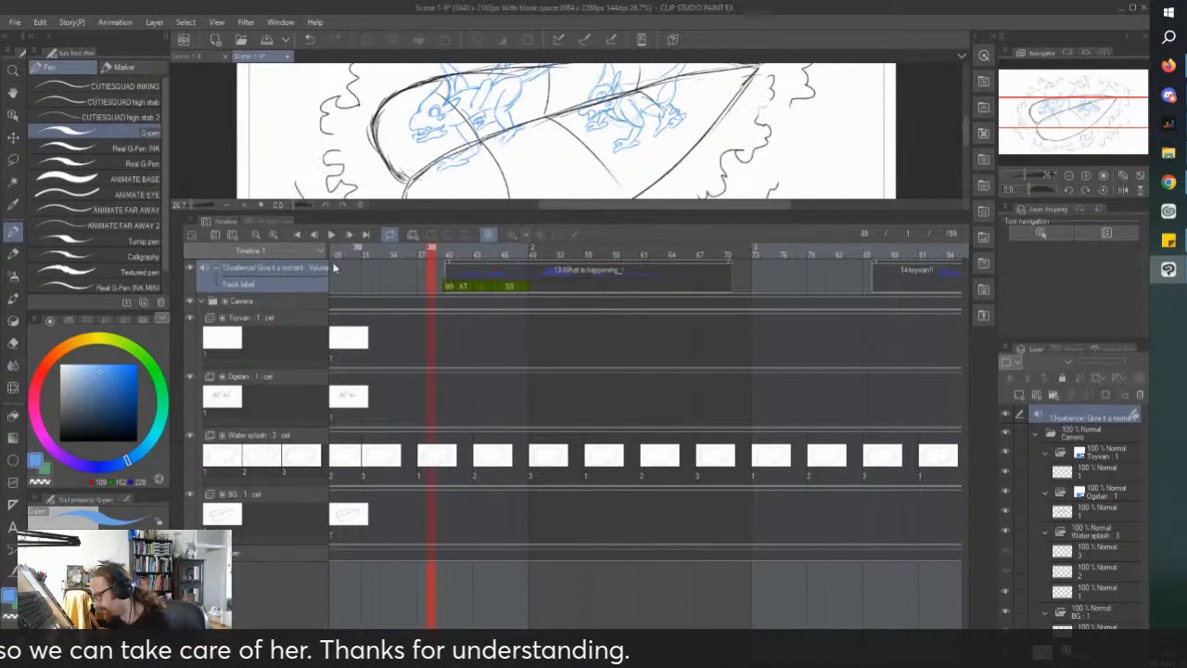
{"action": "left_click", "coordinate": [331, 235]}
{"action": "left_click", "coordinate": [533, 246]}
{"action": "right_click", "coordinate": [534, 290]}
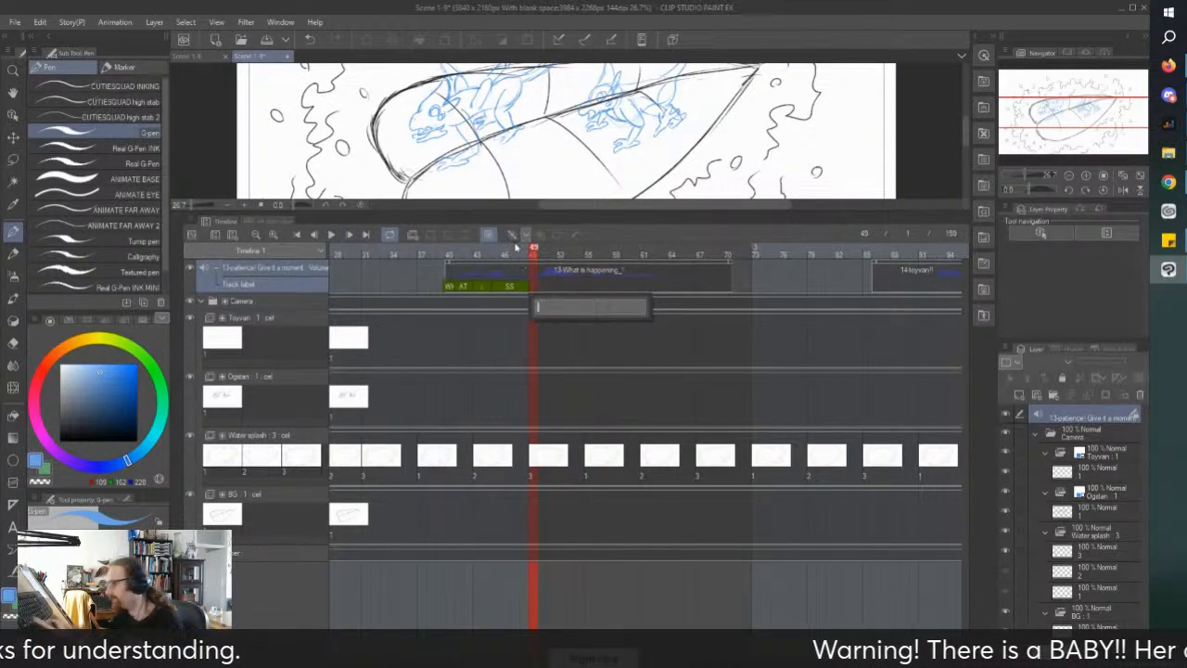
{"action": "type", "text": "RA"}
{"action": "key", "text": "Return"}
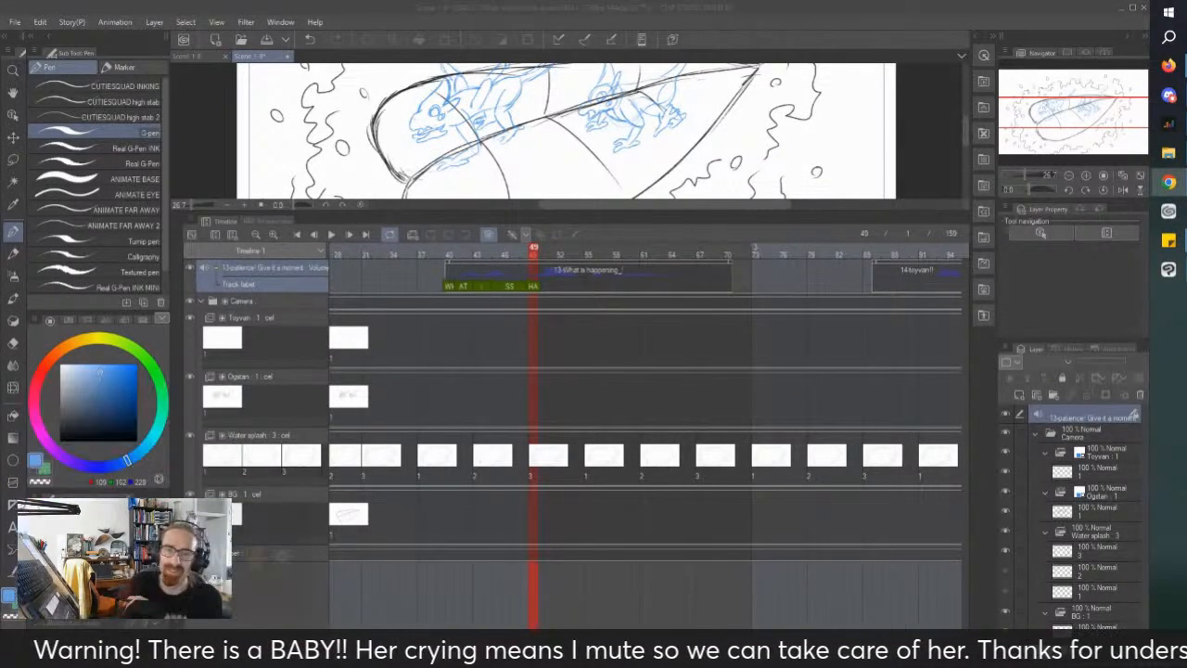
Step: Replay the audio from frames 50 to 52 to locate the next sound and label frame 51 with "PP"
{"action": "left_click", "coordinate": [556, 283]}
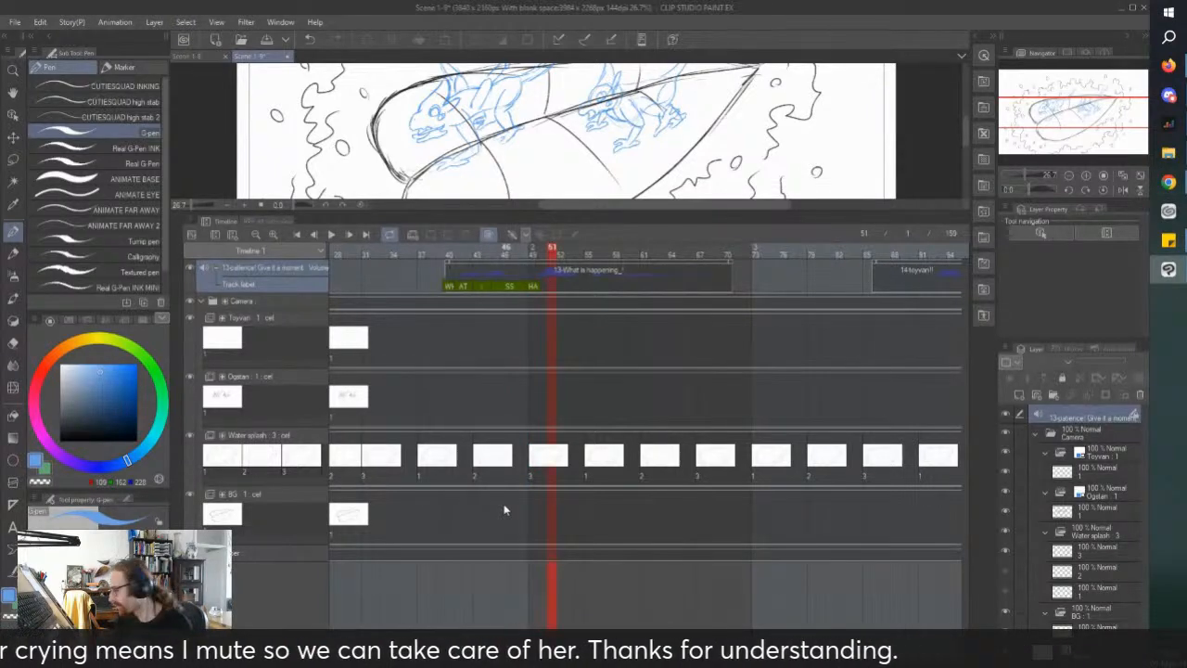
{"action": "left_click", "coordinate": [545, 286]}
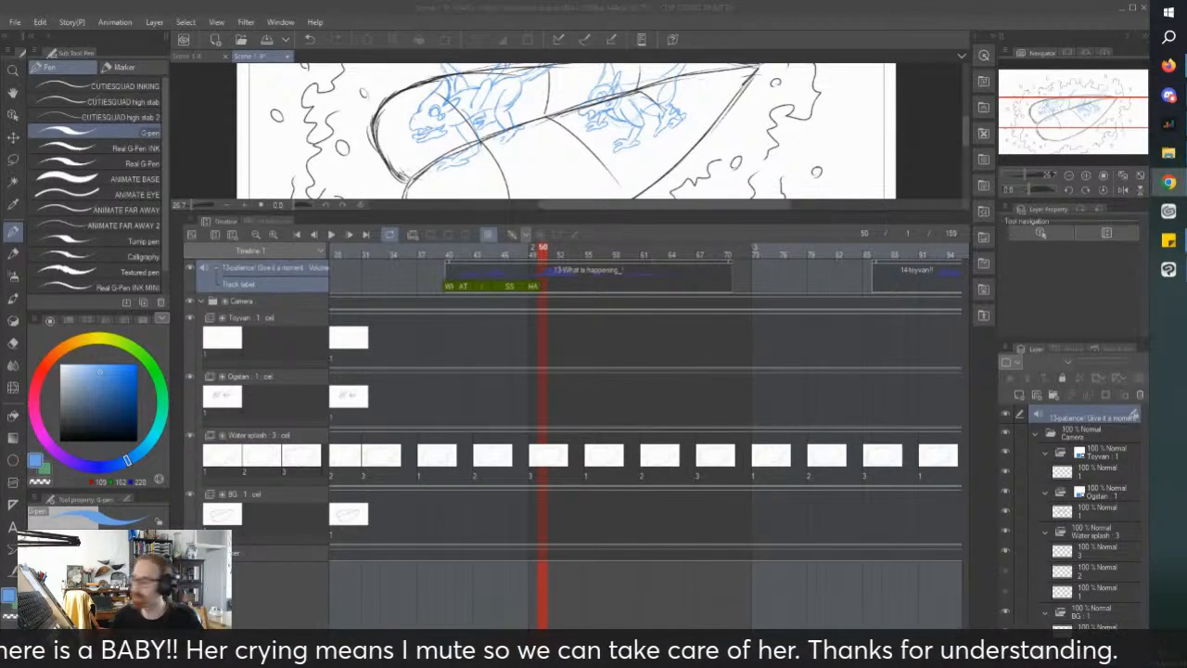
{"action": "left_click", "coordinate": [331, 235]}
{"action": "left_click", "coordinate": [331, 235]}
{"action": "left_click", "coordinate": [550, 286]}
{"action": "left_click", "coordinate": [331, 235]}
{"action": "left_click", "coordinate": [331, 235]}
{"action": "left_click", "coordinate": [558, 285]}
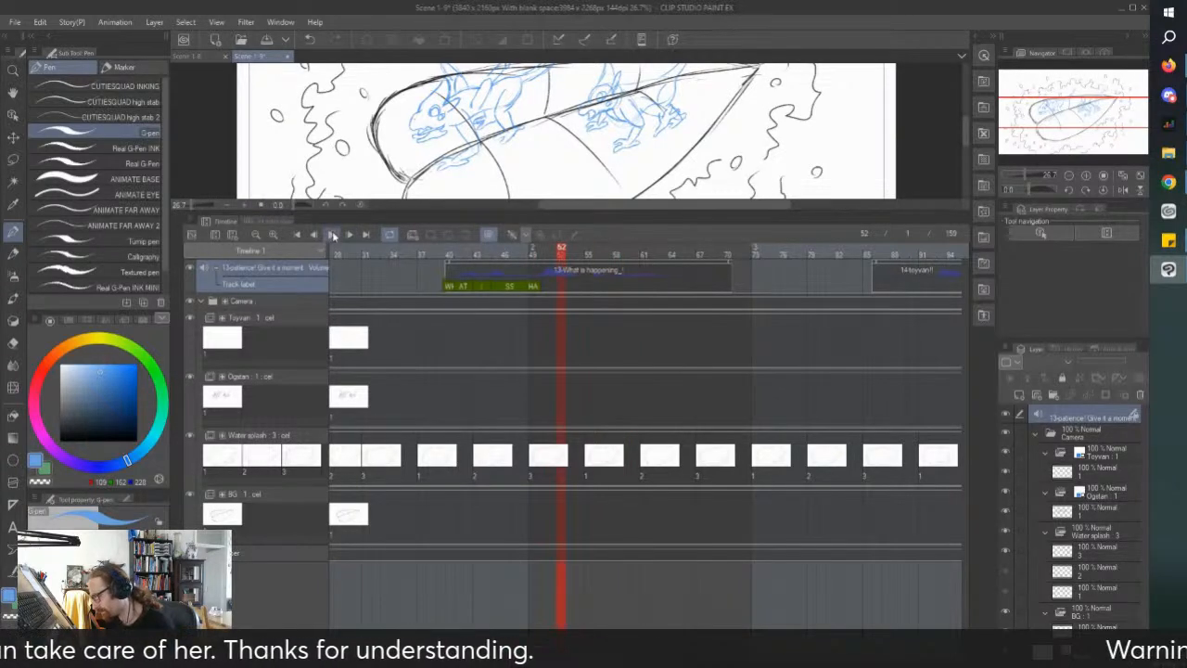
{"action": "key", "text": "space"}
{"action": "left_click", "coordinate": [555, 286]}
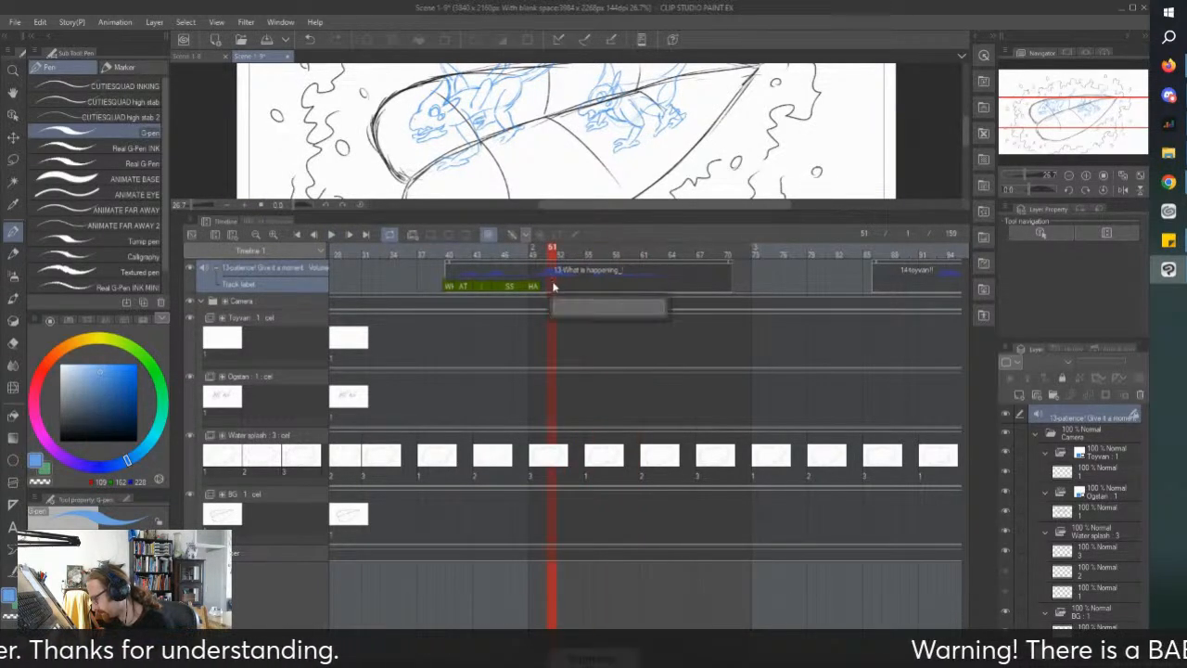
{"action": "key", "text": "Return"}
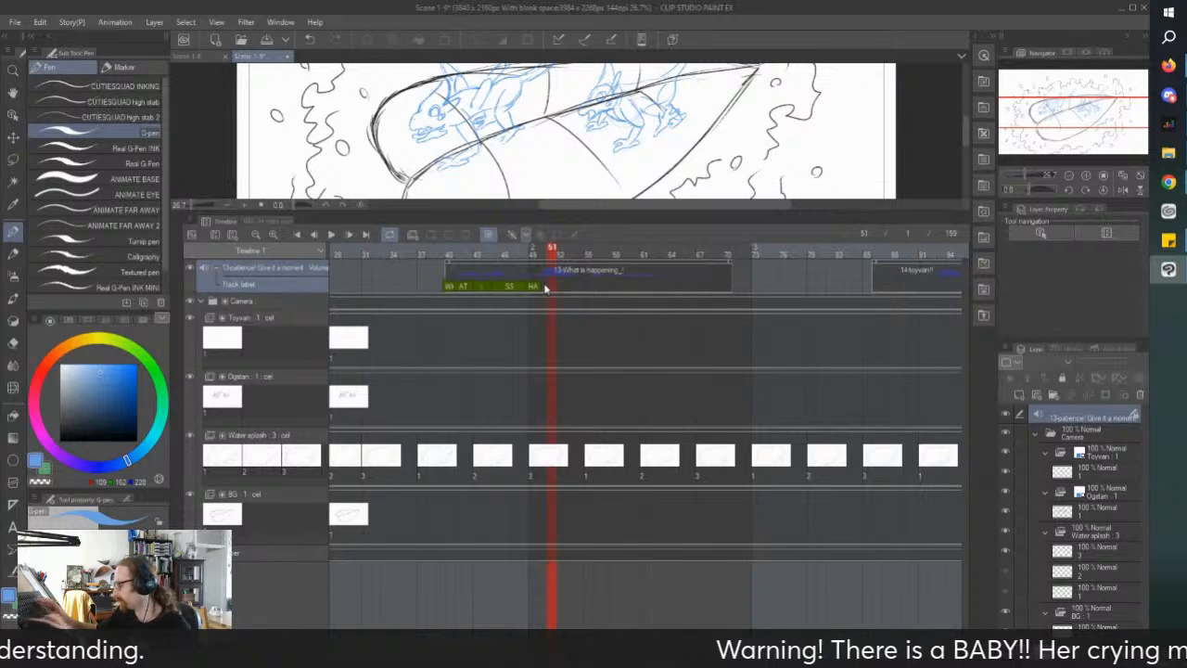
Step: Label frame 53 with "EN" and, after listening from frame 56, label that frame with the next mouth sound of "happening"
{"action": "left_click", "coordinate": [570, 283]}
{"action": "double_click", "coordinate": [573, 286]}
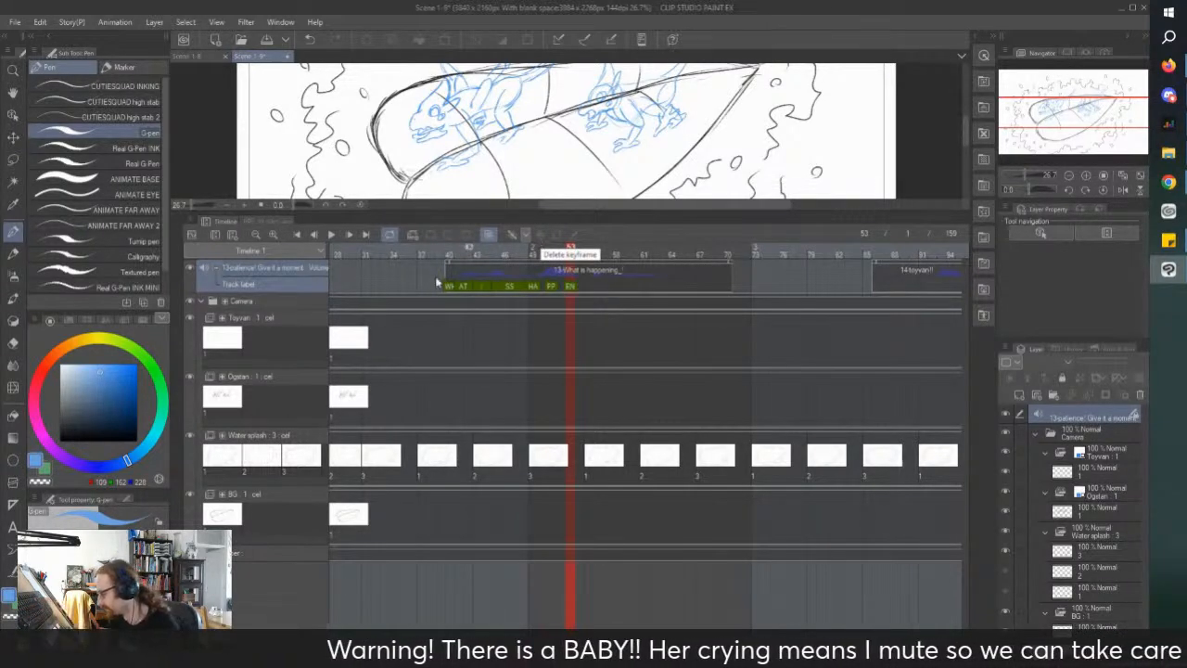
{"action": "left_click", "coordinate": [332, 235]}
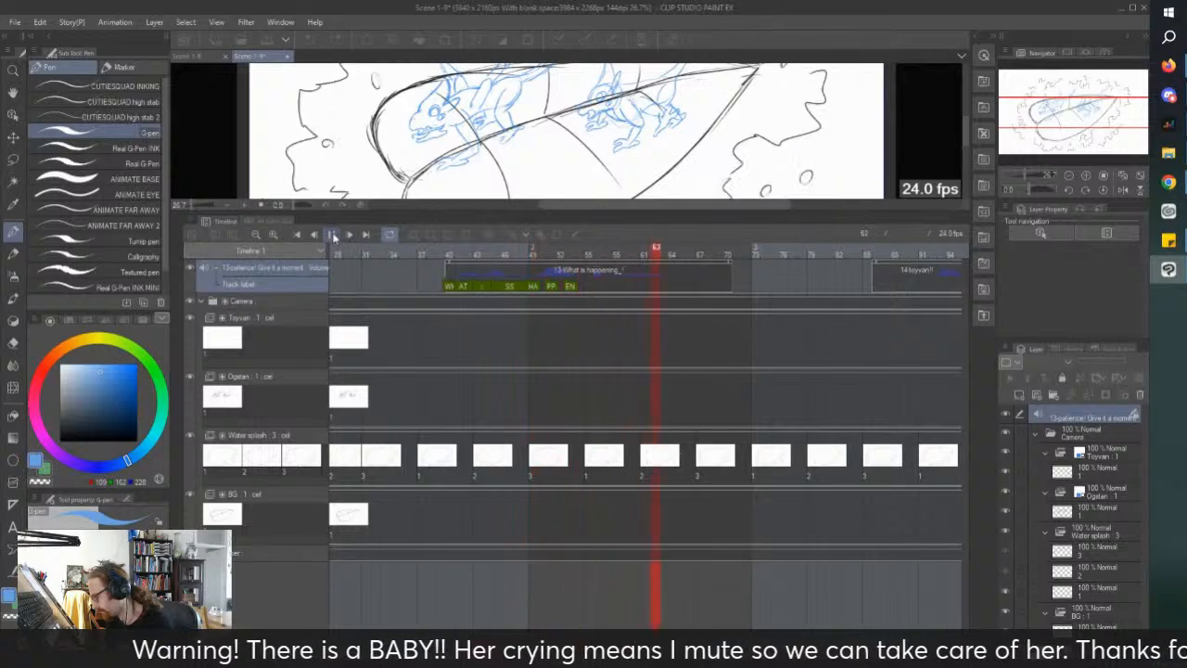
{"action": "left_click", "coordinate": [332, 235]}
{"action": "left_click", "coordinate": [598, 288]}
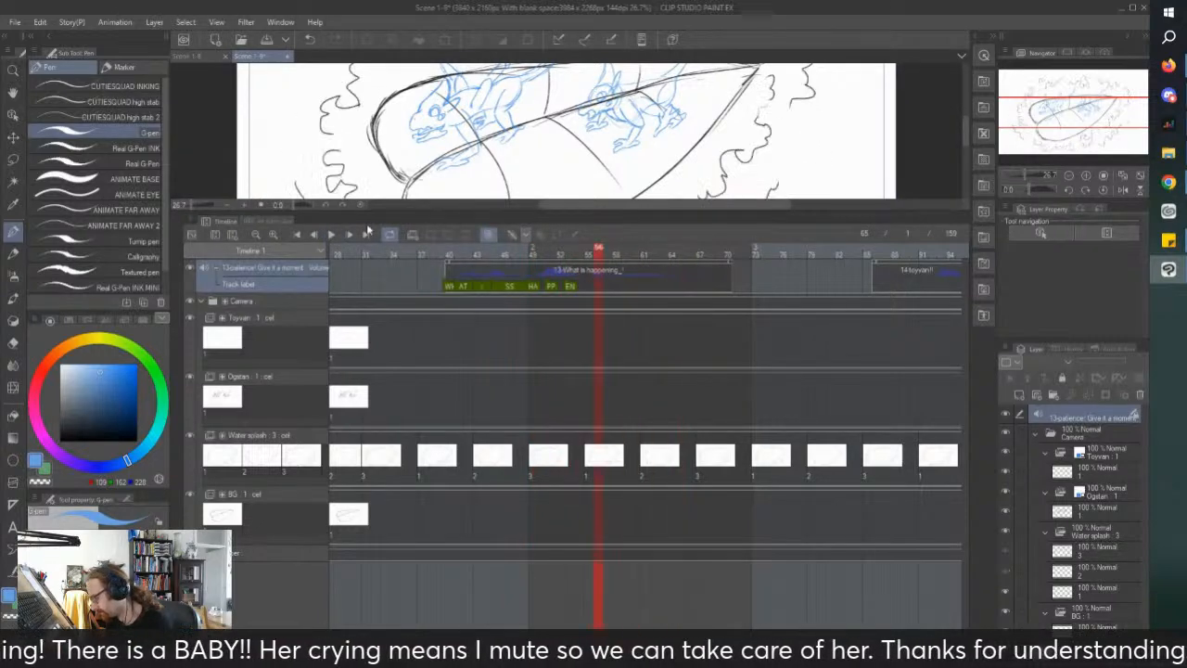
{"action": "left_click", "coordinate": [330, 236]}
{"action": "left_click", "coordinate": [330, 235]}
{"action": "left_click", "coordinate": [595, 290]}
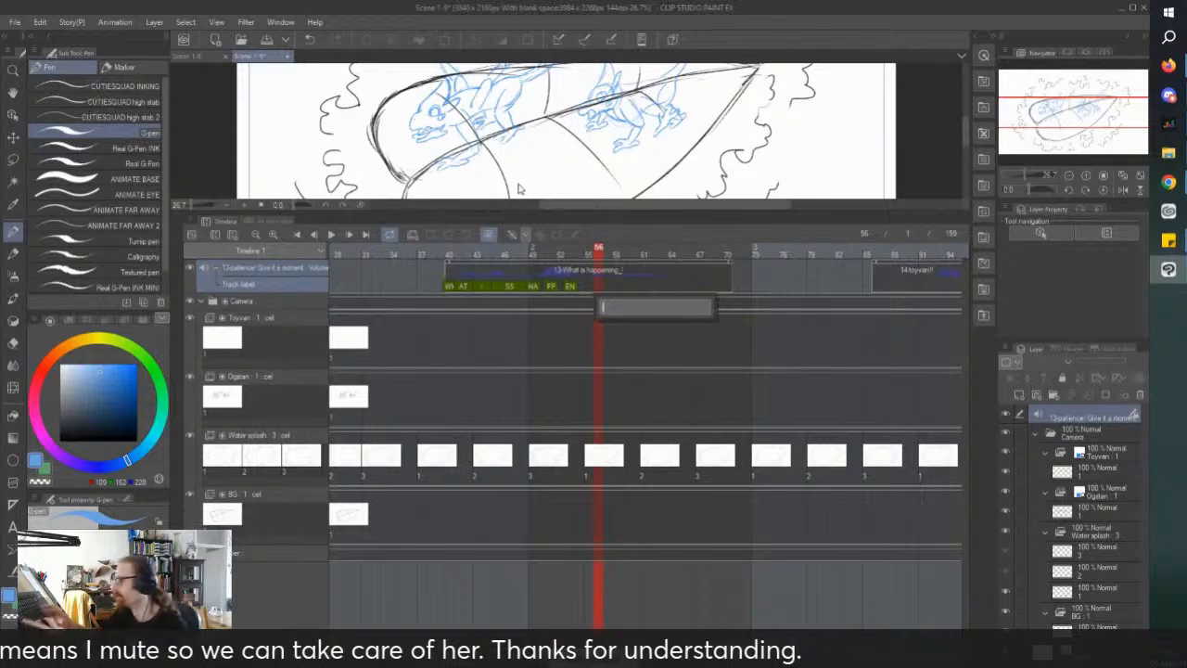
{"action": "key", "text": "Return"}
Step: Label frame 60 with "NG" and play back the whole labelled line from just before frame 40
{"action": "left_click", "coordinate": [628, 285]}
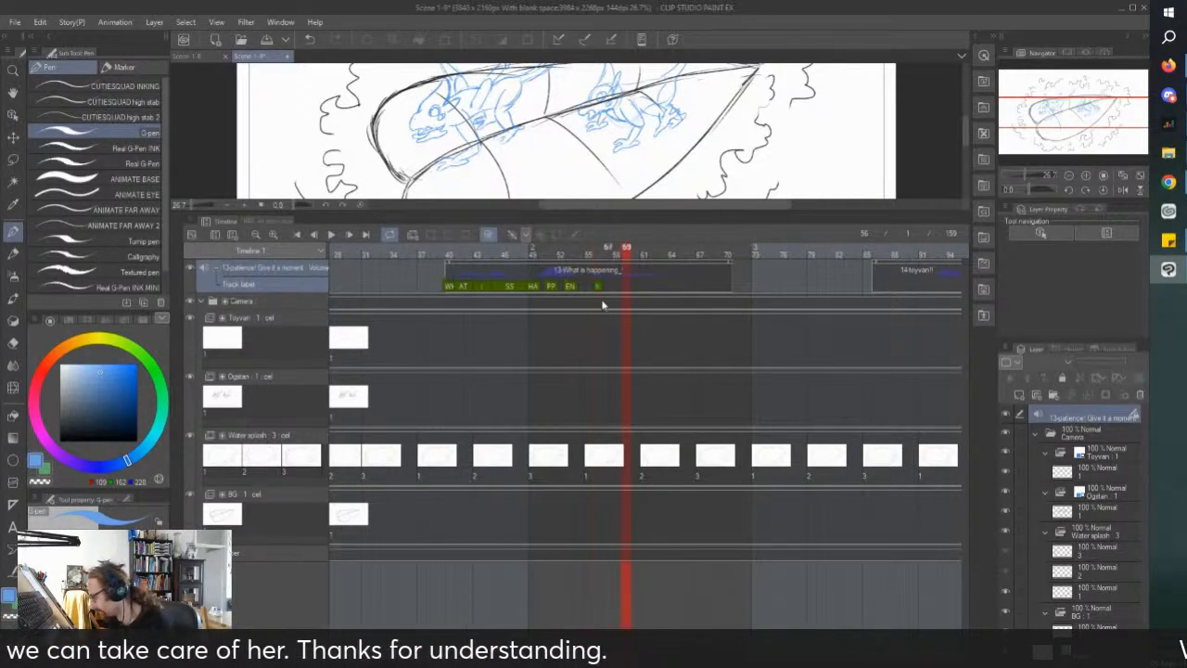
{"action": "left_click_drag", "start_coordinate": [637, 273], "coordinate": [639, 276]}
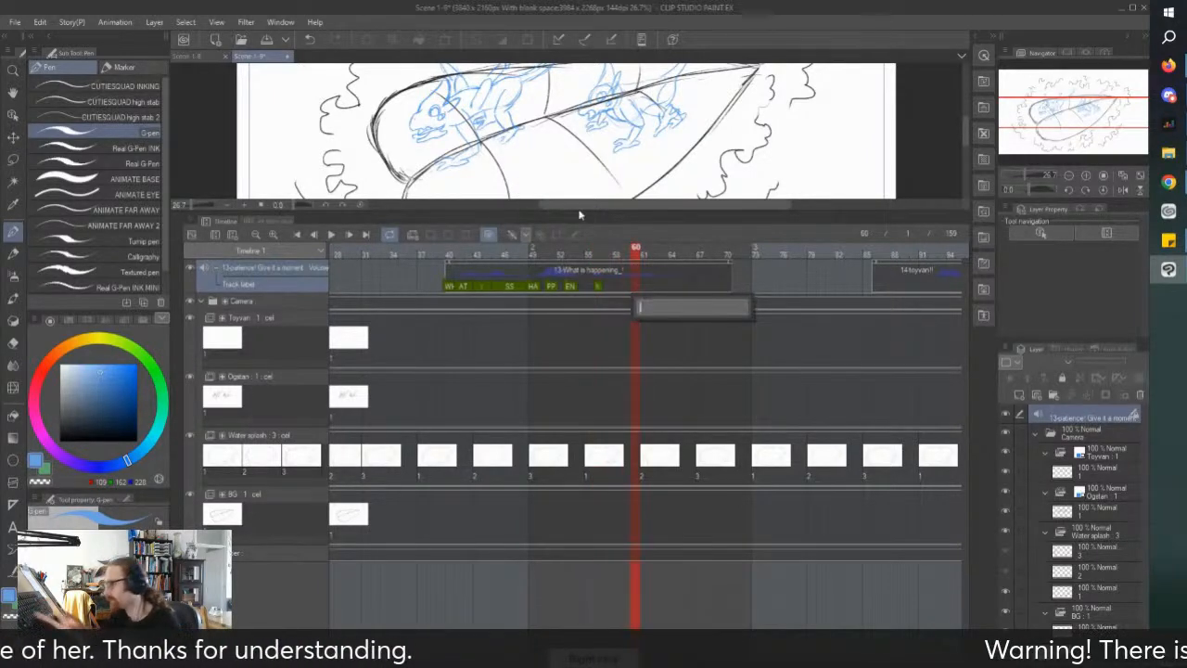
{"action": "left_click", "coordinate": [437, 252]}
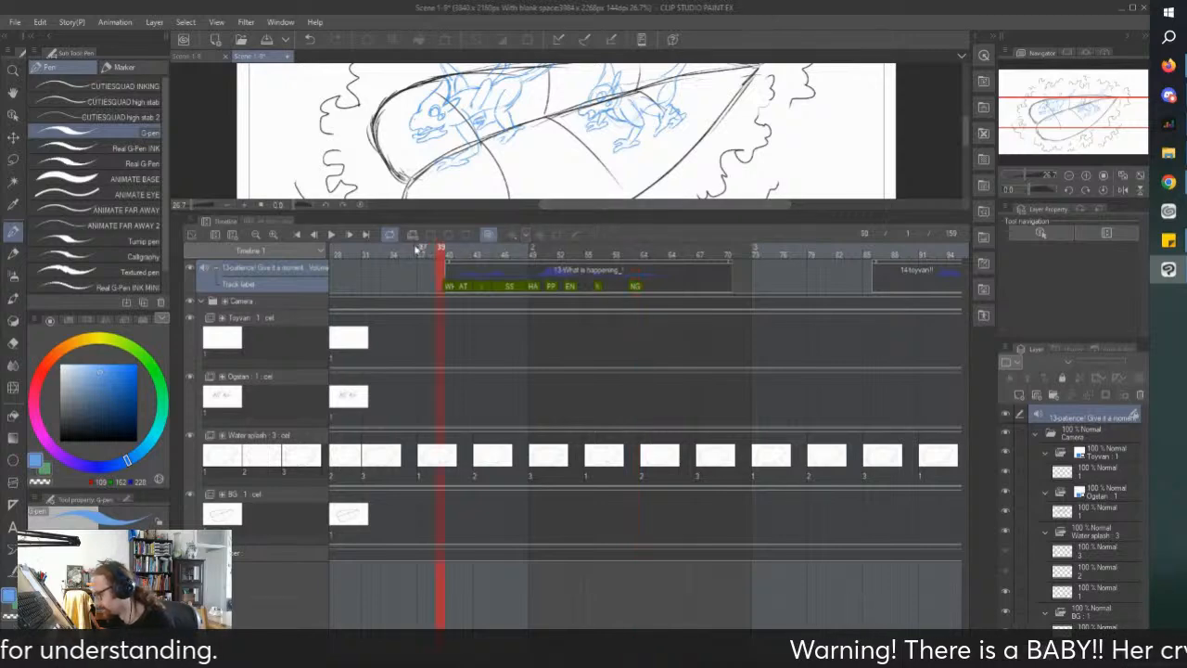
{"action": "left_click", "coordinate": [332, 234]}
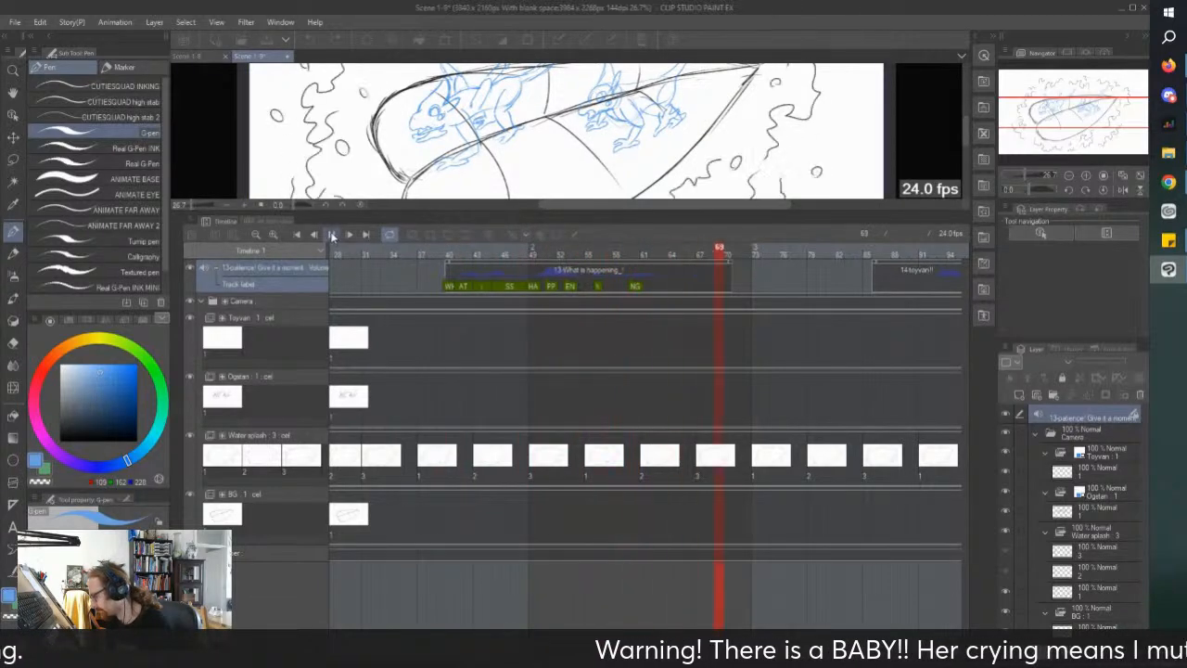
{"action": "left_click", "coordinate": [332, 234]}
Step: Move the "14-toyvan!!" audio clip earlier to start at about frame 79 and listen to it
{"action": "scroll", "coordinate": [479, 247], "scroll_direction": "right", "scroll_amount": 8}
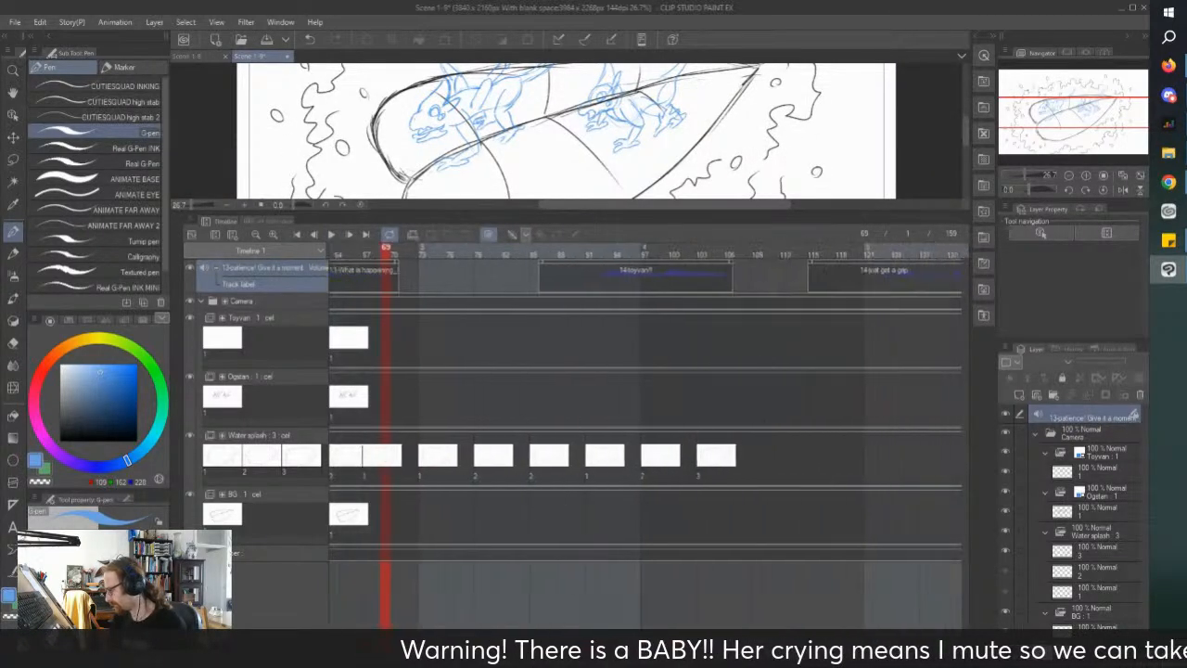
{"action": "left_click", "coordinate": [461, 271]}
{"action": "left_click_drag", "start_coordinate": [508, 264], "coordinate": [447, 275]}
{"action": "left_click", "coordinate": [437, 251]}
{"action": "left_click", "coordinate": [330, 235]}
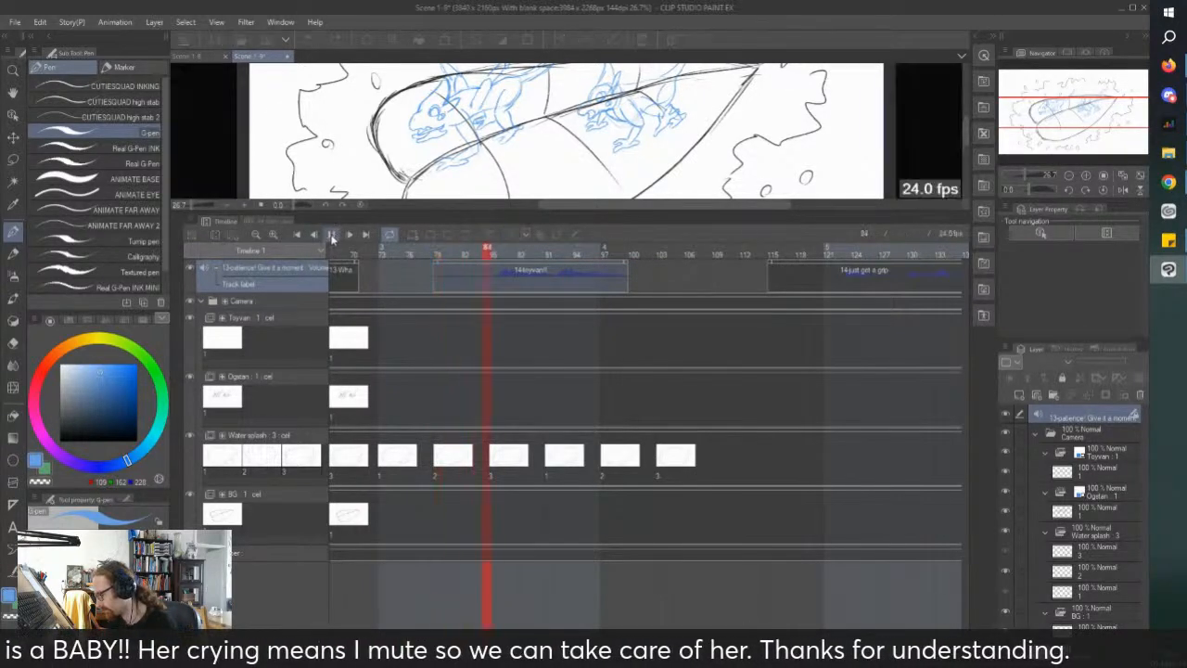
{"action": "left_click", "coordinate": [330, 235]}
Step: Trim the start of the "14-toyvan!!" clip to frame 84, check it by playback and place the playhead there
{"action": "left_click_drag", "start_coordinate": [440, 264], "coordinate": [479, 295]}
{"action": "left_click", "coordinate": [331, 234]}
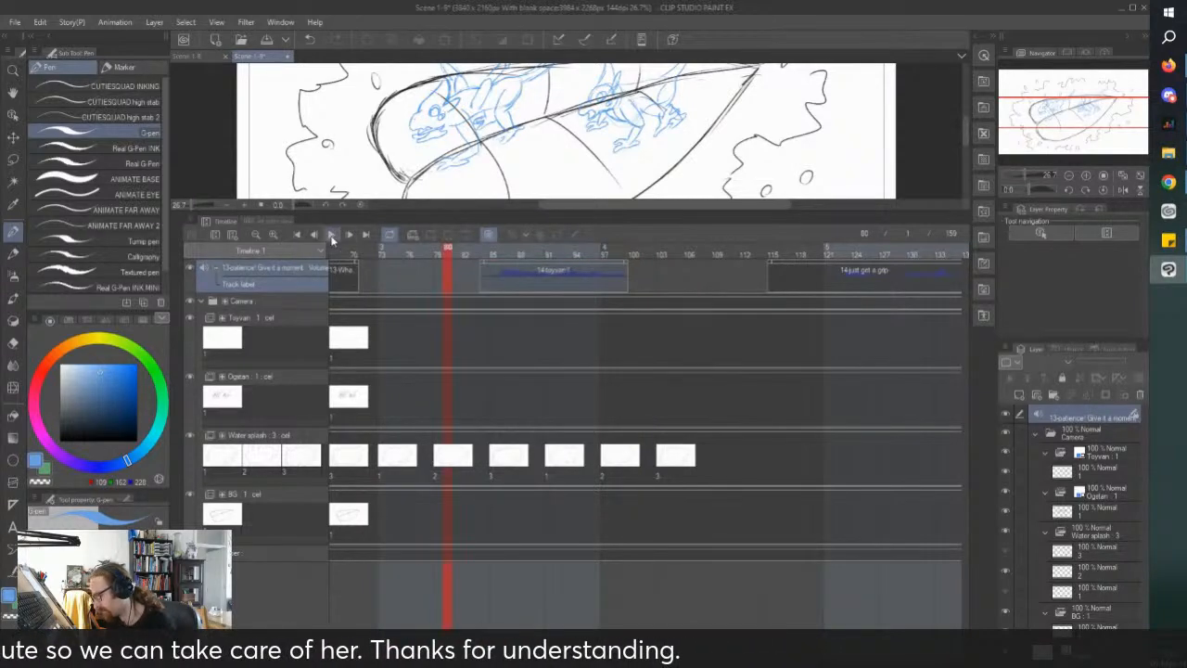
{"action": "left_click", "coordinate": [483, 276]}
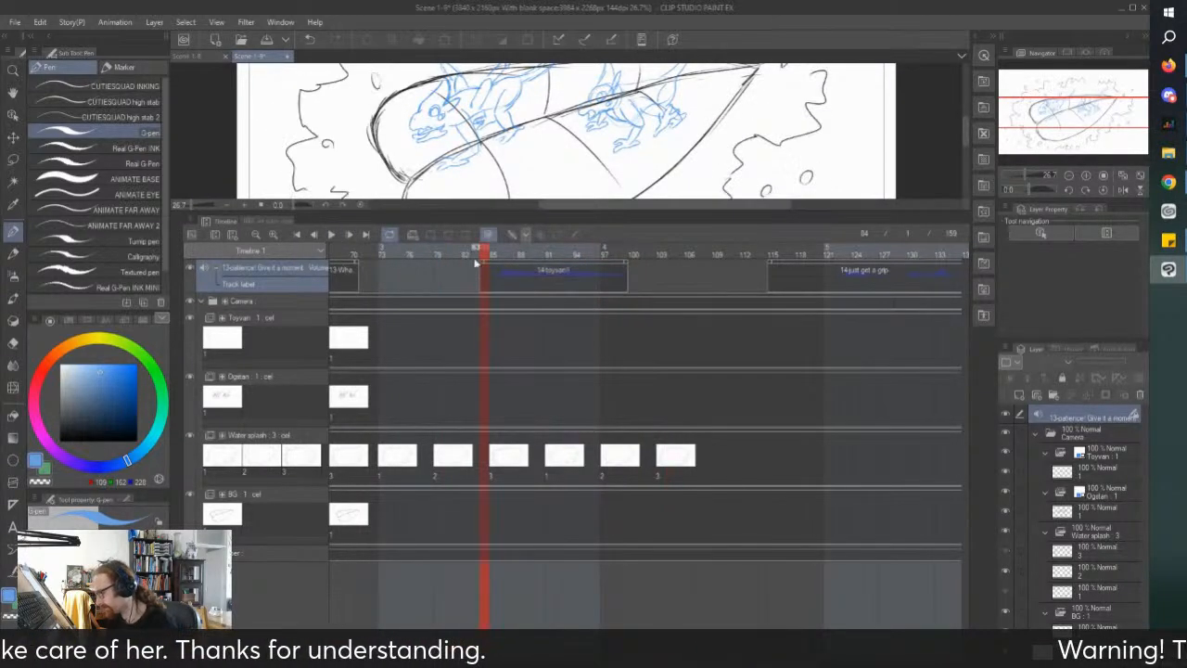
Step: Label frame 84 of the audio track with "T" and frame 87 with "OY" for the "14-toyvan!!" clip
{"action": "double_click", "coordinate": [490, 290]}
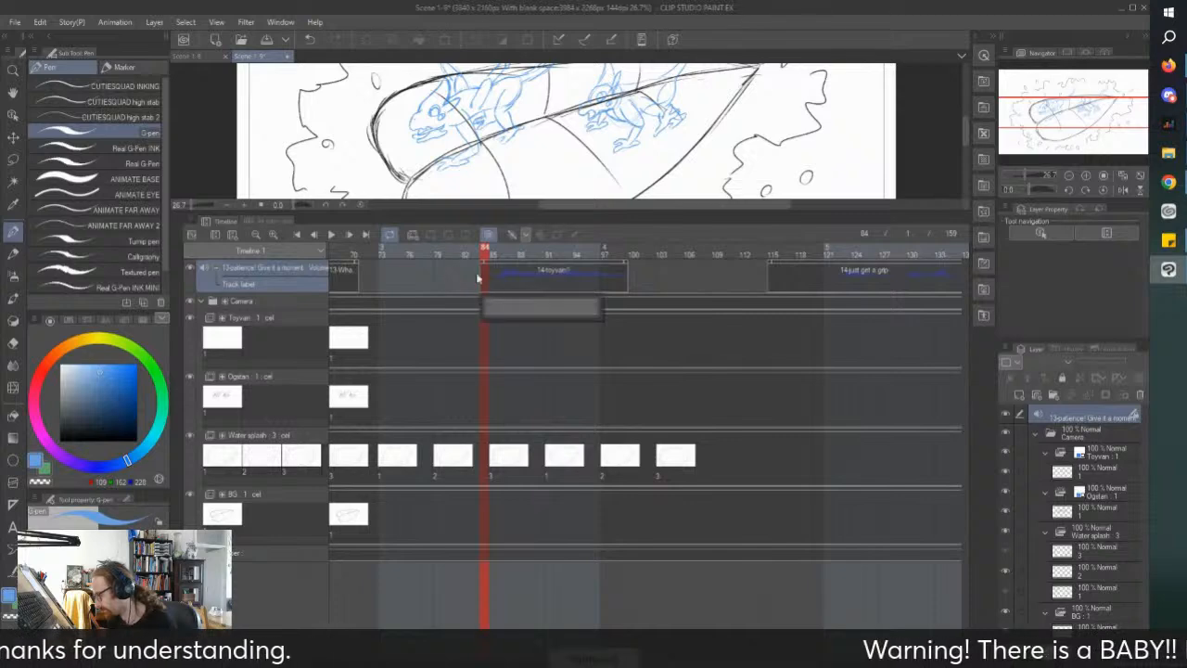
{"action": "key", "text": "Return"}
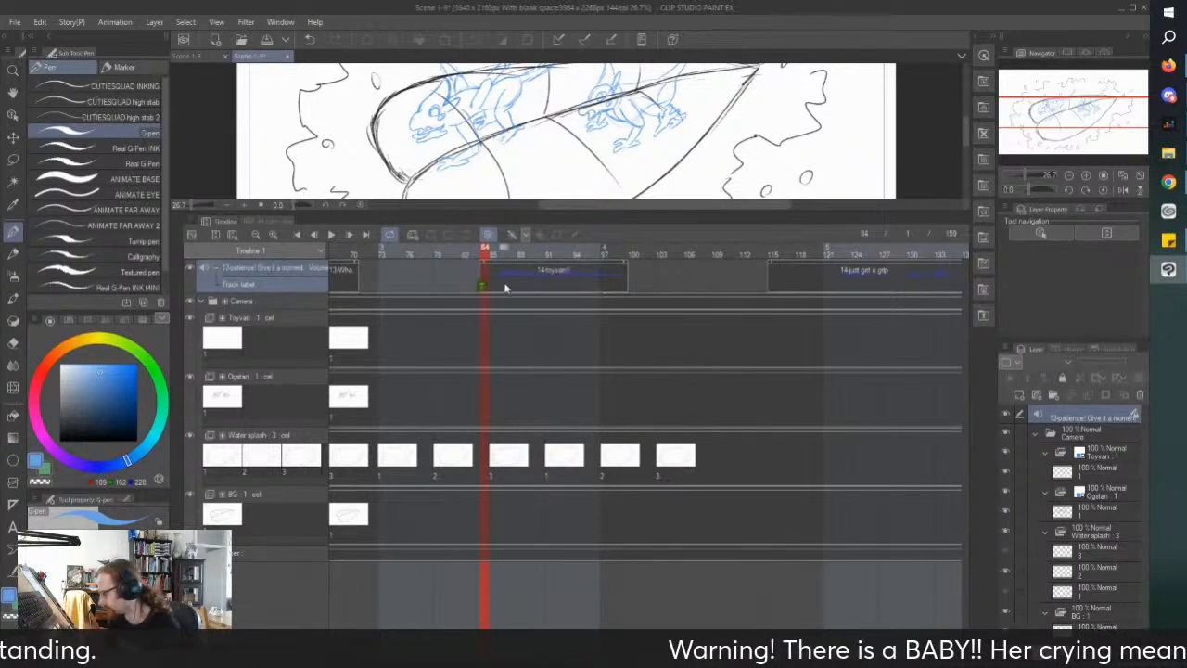
{"action": "left_click", "coordinate": [507, 287]}
{"action": "double_click", "coordinate": [511, 286]}
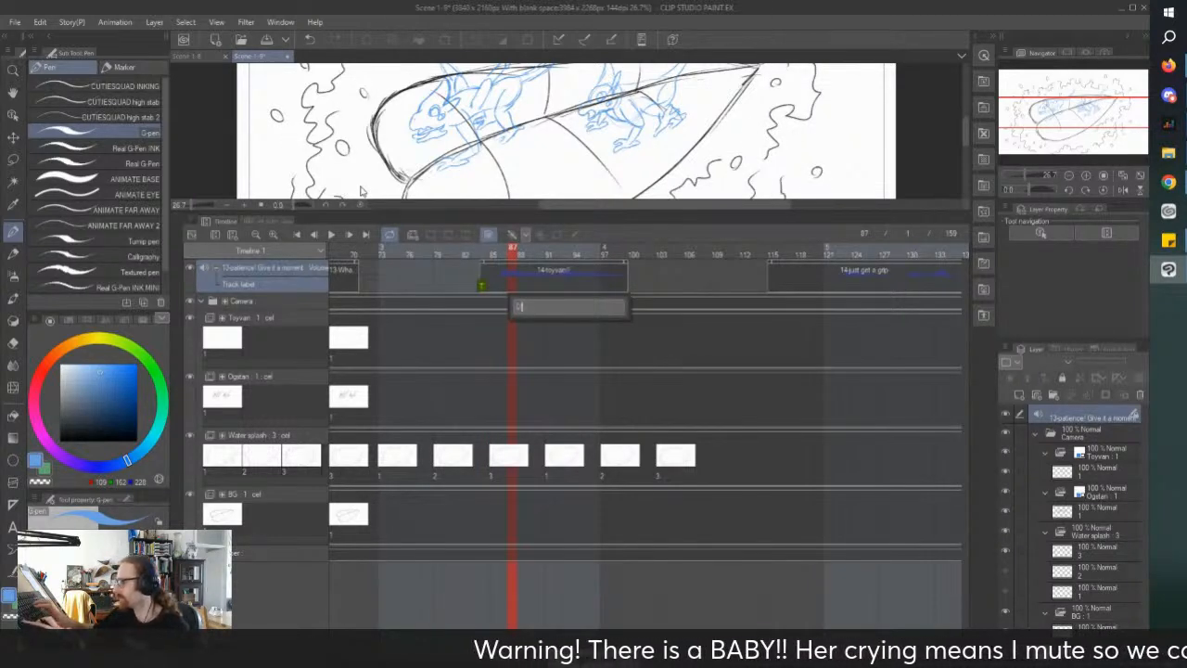
{"action": "key", "text": "Return"}
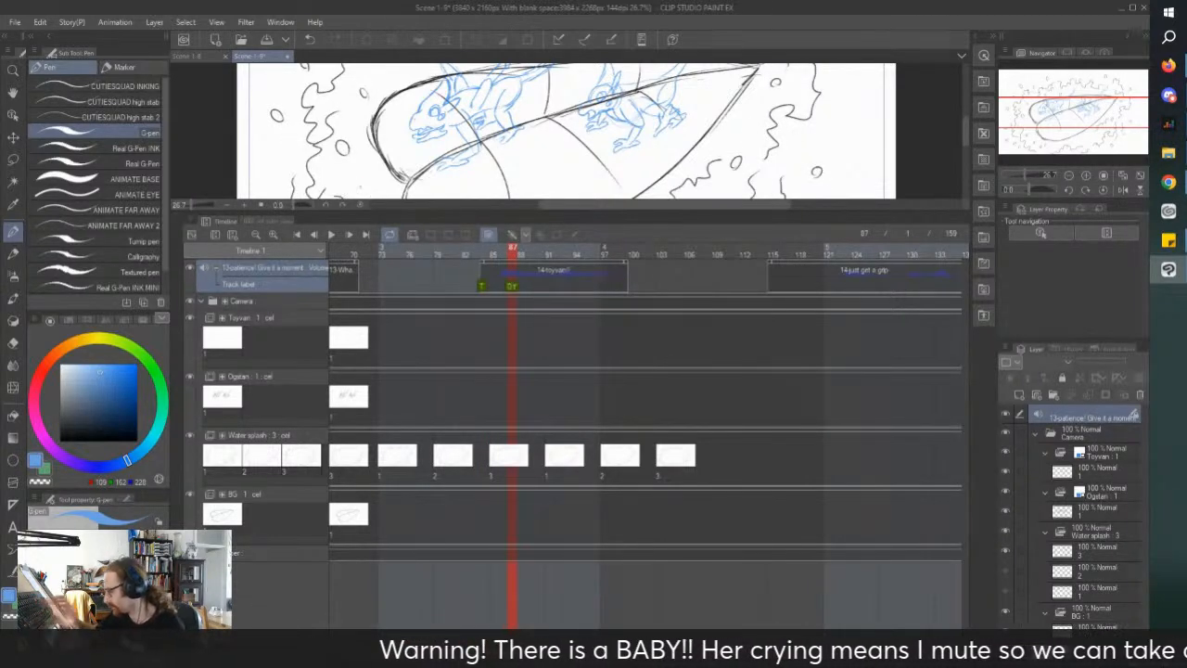
Step: Label frame 91 with "V", listen to the "14-toyvan!!" clip and shift that label one frame earlier to frame 90
{"action": "left_click", "coordinate": [548, 287]}
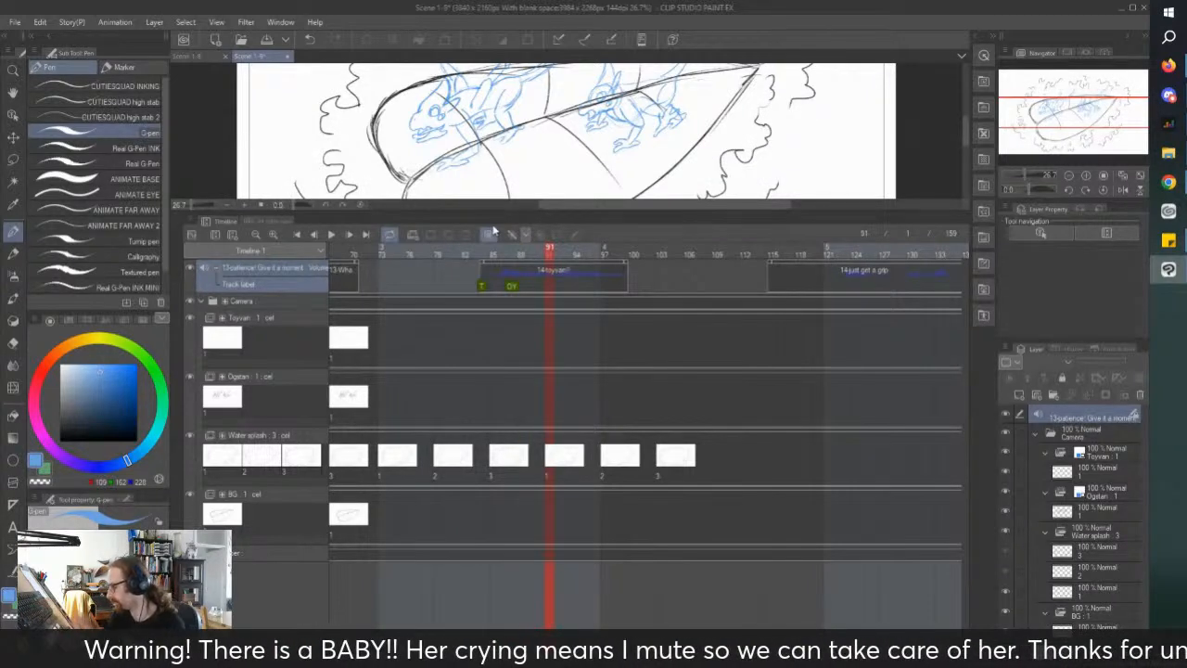
{"action": "double_click", "coordinate": [549, 287]}
{"action": "key", "text": "Return"}
{"action": "left_click", "coordinate": [577, 286]}
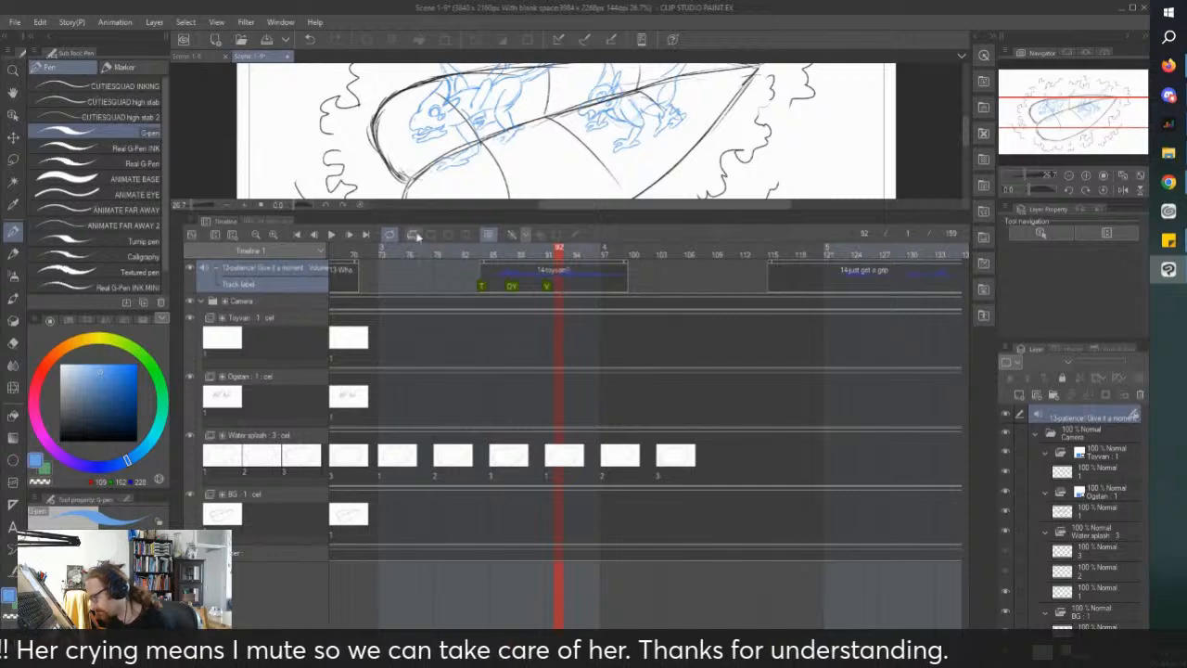
{"action": "left_click", "coordinate": [332, 236]}
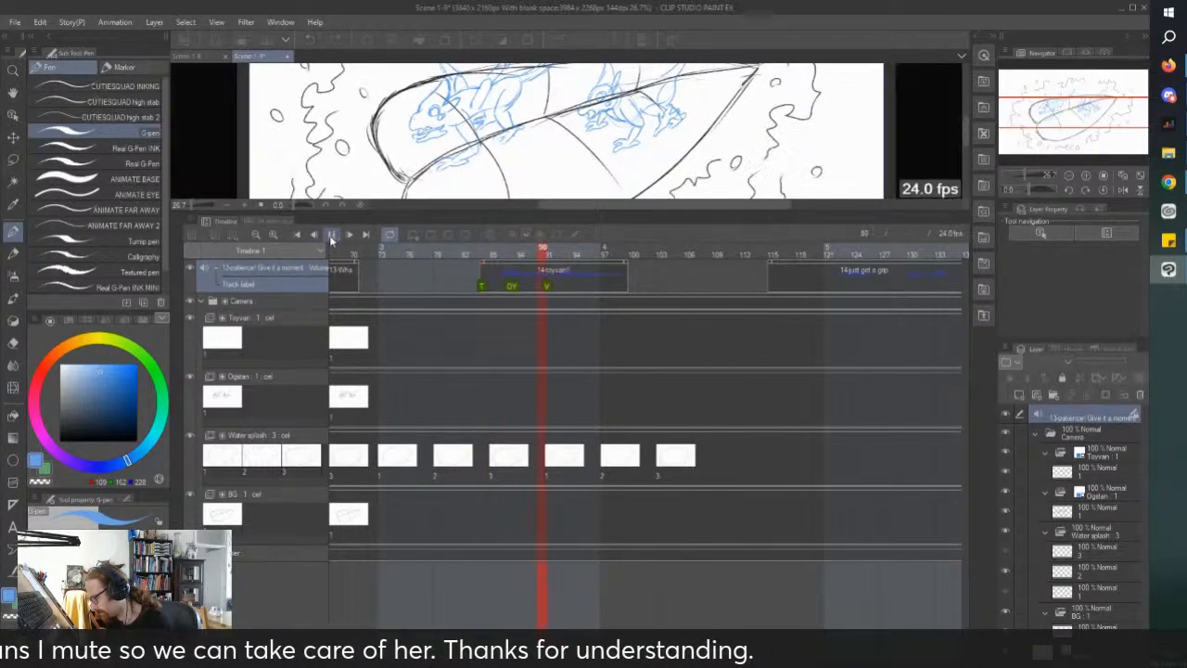
{"action": "left_click", "coordinate": [332, 235]}
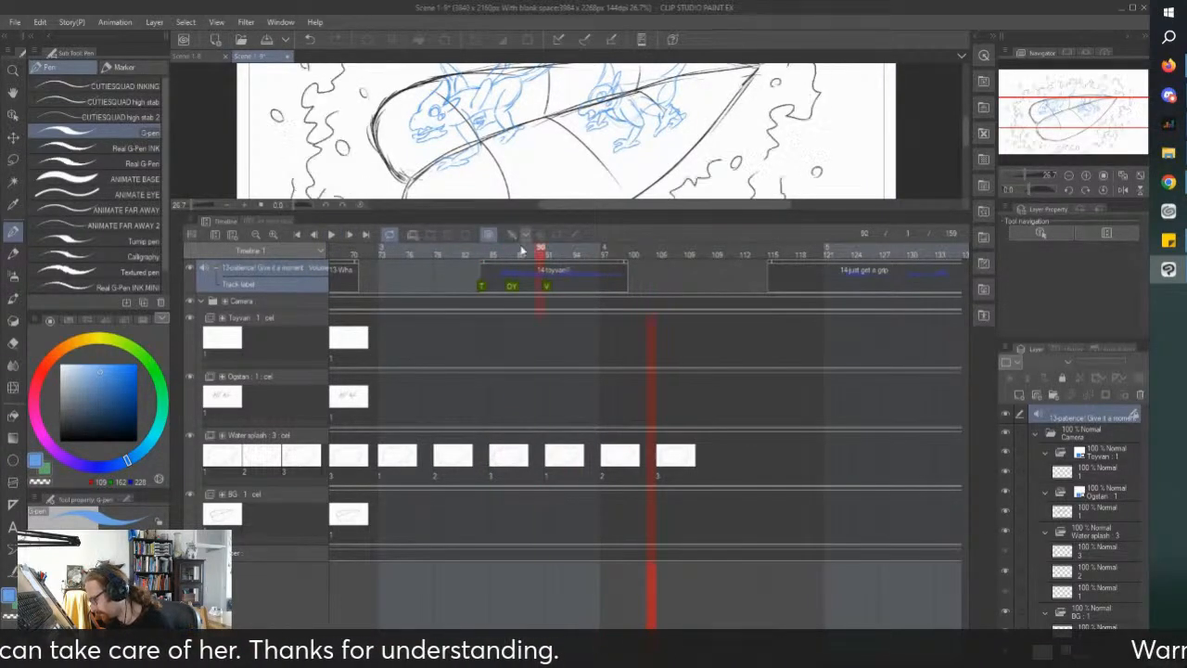
{"action": "left_click", "coordinate": [330, 234]}
{"action": "left_click", "coordinate": [331, 234]}
{"action": "left_click_drag", "start_coordinate": [546, 286], "coordinate": [535, 286]}
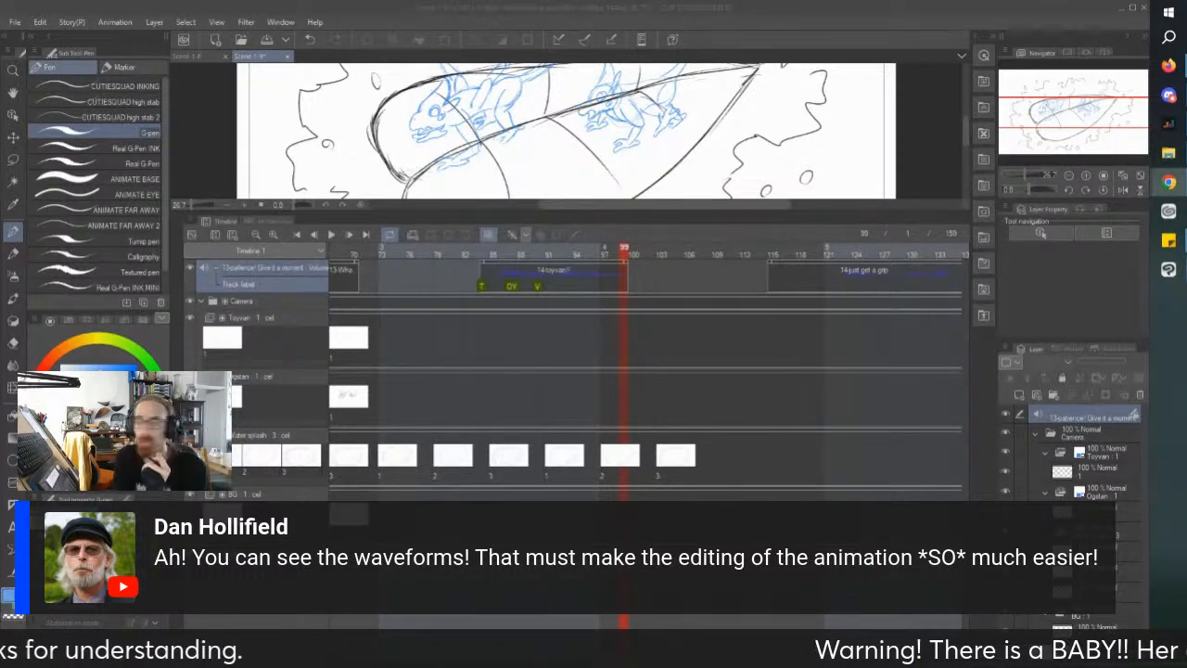
Step: Scrub through the "14-toyvan!!" clip, label frame 92 with "AA" and play the line back from frame 84
{"action": "mouse_move", "coordinate": [486, 247]}
{"action": "left_mouse_down"}
{"action": "mouse_move", "coordinate": [624, 258]}
{"action": "mouse_move", "coordinate": [455, 249]}
{"action": "mouse_move", "coordinate": [466, 248]}
{"action": "left_mouse_up"}
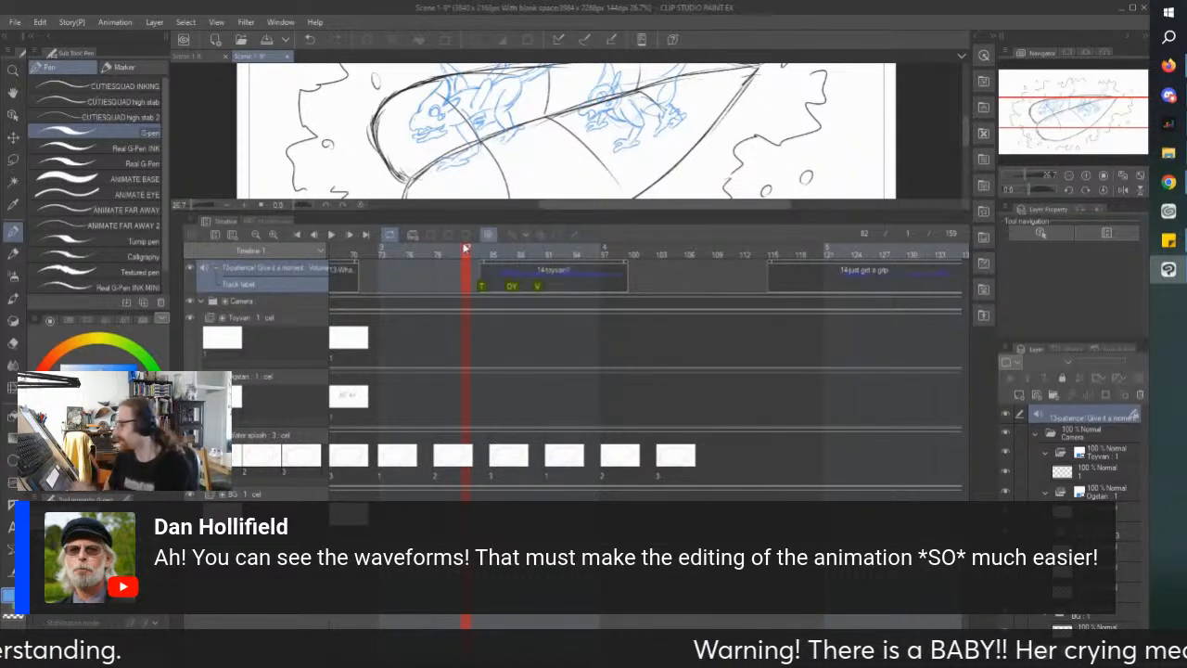
{"action": "mouse_move", "coordinate": [467, 249]}
{"action": "left_mouse_down"}
{"action": "mouse_move", "coordinate": [623, 252]}
{"action": "mouse_move", "coordinate": [485, 252]}
{"action": "mouse_move", "coordinate": [606, 252]}
{"action": "left_mouse_up"}
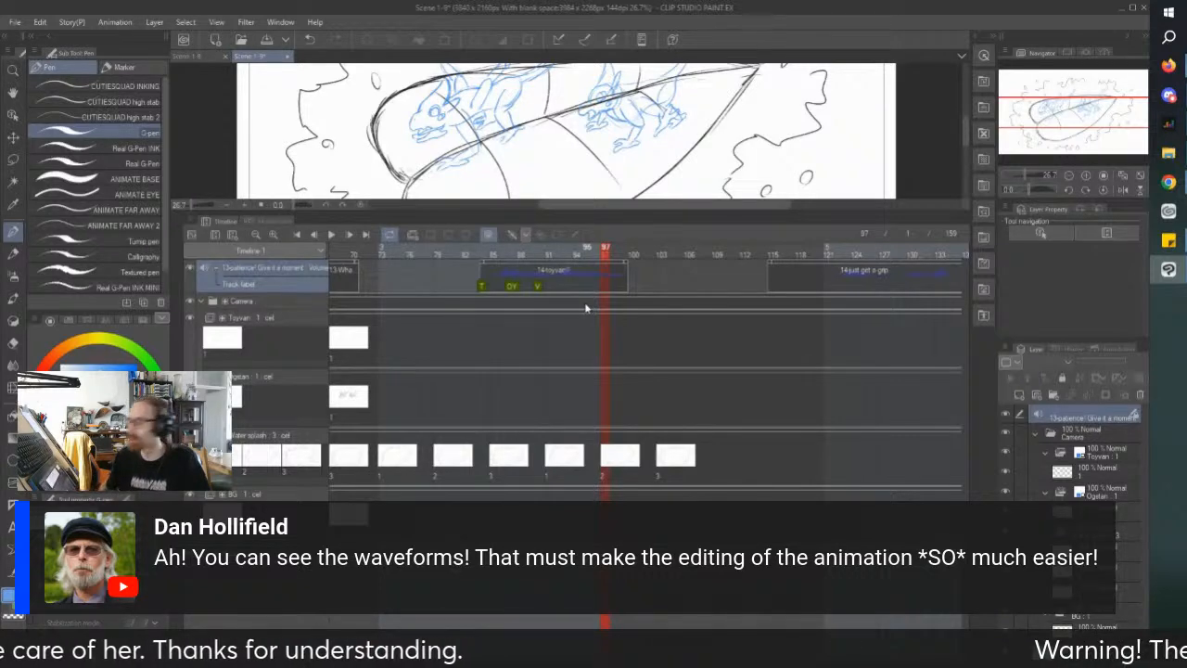
{"action": "left_click", "coordinate": [558, 284]}
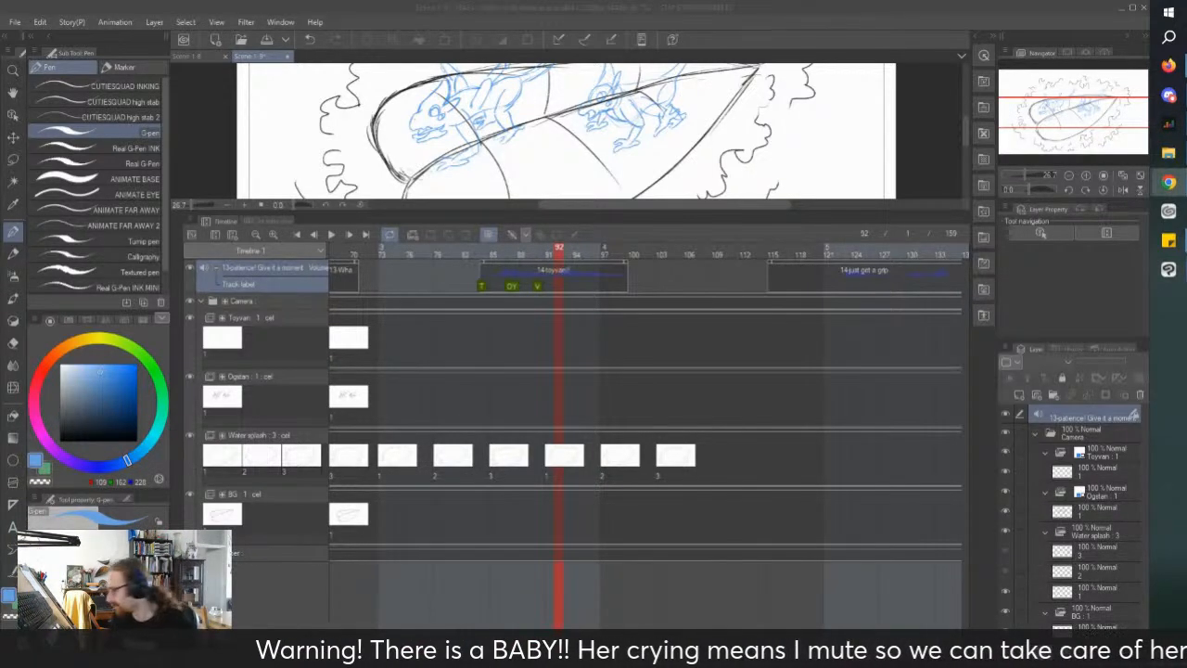
{"action": "double_click", "coordinate": [557, 286]}
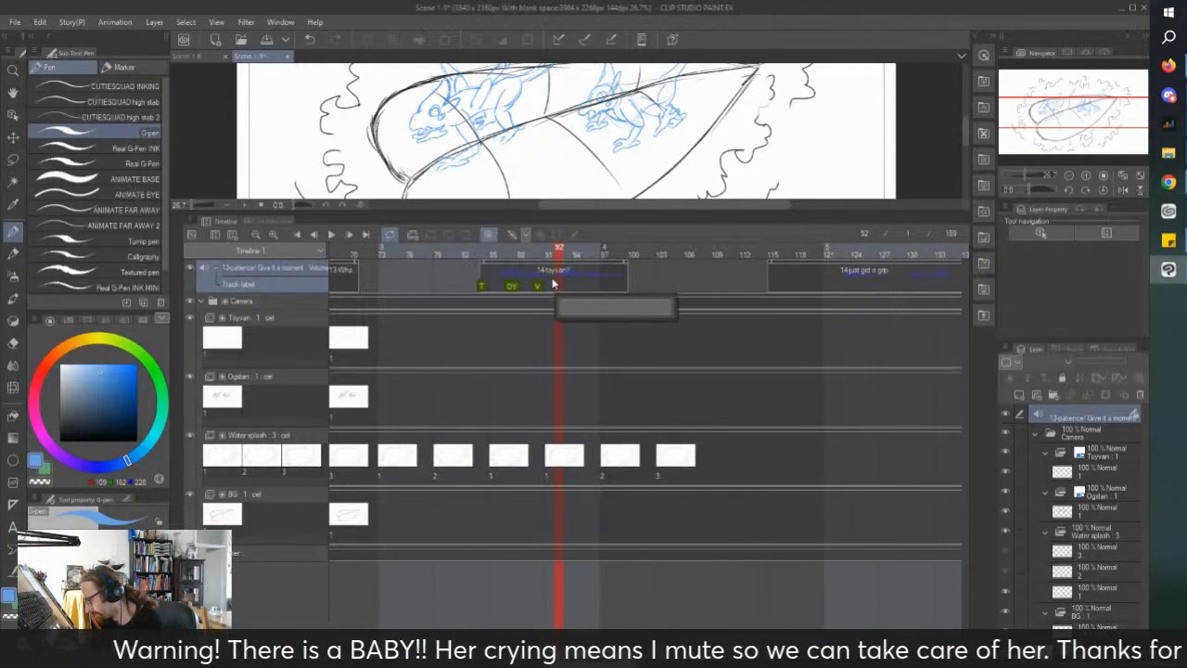
{"action": "left_click", "coordinate": [485, 247]}
{"action": "left_click", "coordinate": [332, 236]}
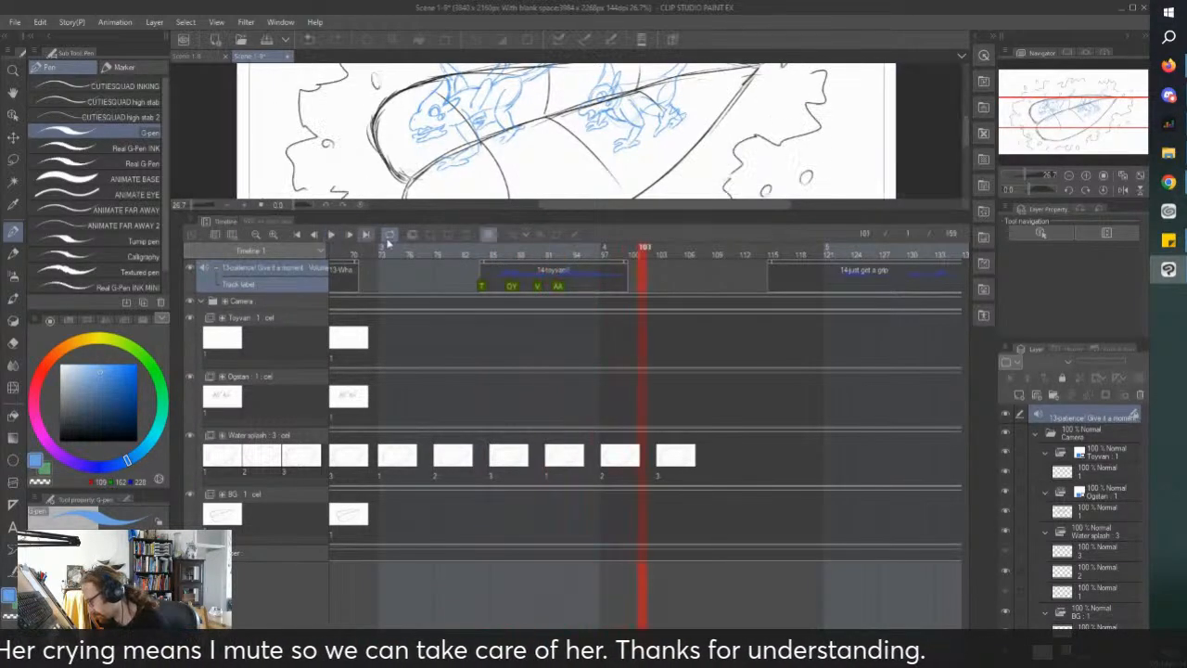
Step: Listen to the end of "toyvan", label frame 95 with its final mouth sound and replay the line from frame 84
{"action": "left_click", "coordinate": [586, 276]}
{"action": "key", "text": "space"}
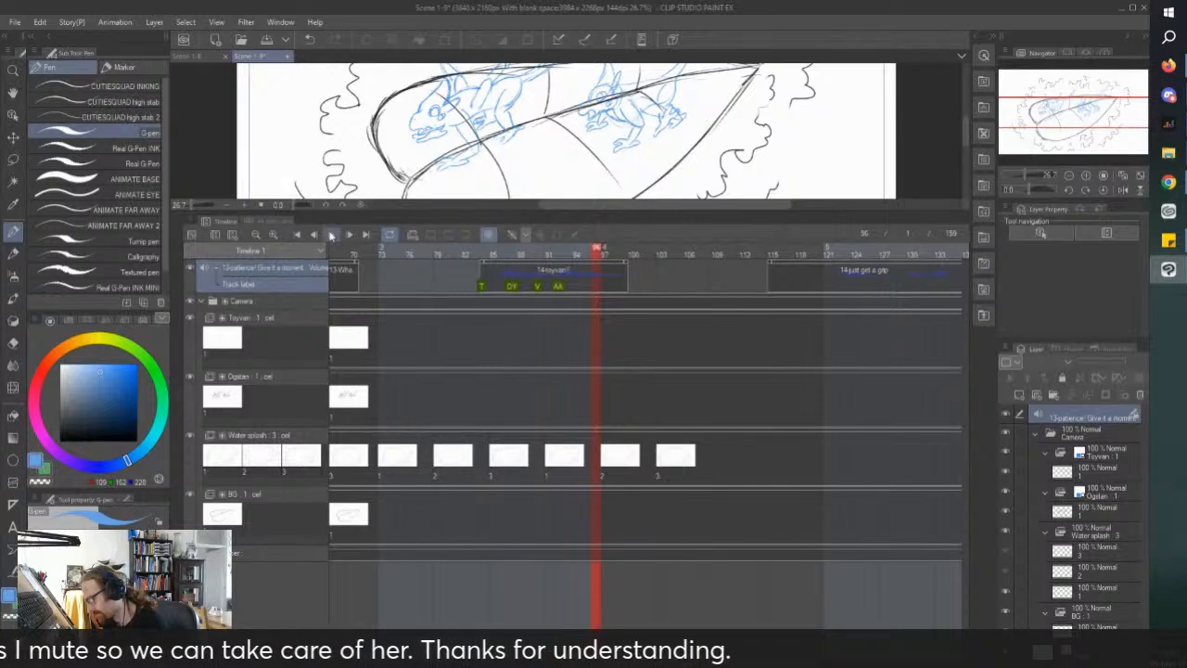
{"action": "key", "text": "space"}
{"action": "key", "text": "space"}
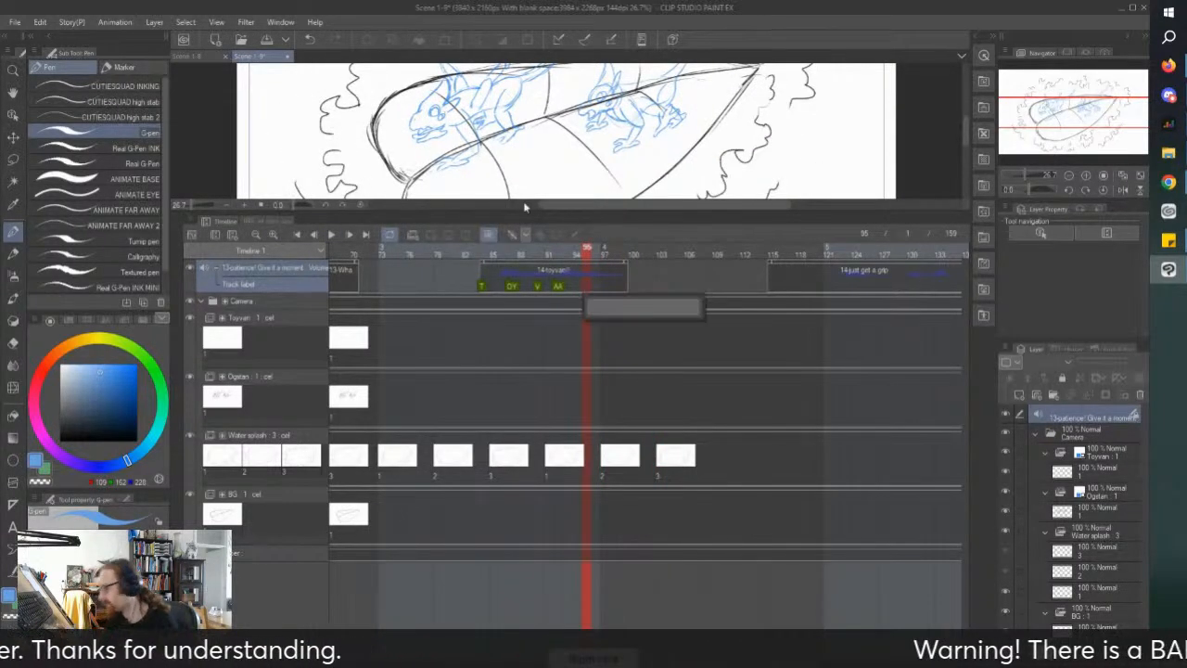
{"action": "key", "text": "Return"}
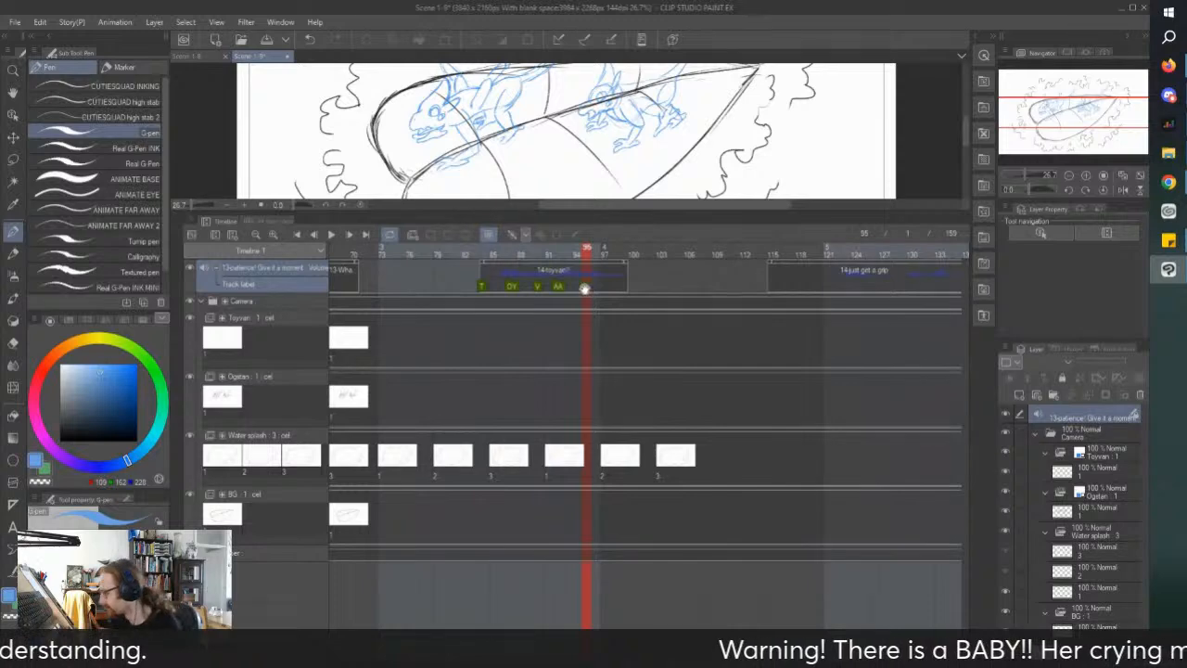
{"action": "left_click", "coordinate": [484, 251]}
{"action": "left_click", "coordinate": [331, 234]}
Step: Move the "14-just get a grip" audio clip to start at frame 121 and listen to it
{"action": "left_click_drag", "start_coordinate": [585, 625], "coordinate": [697, 625]}
{"action": "left_click_drag", "start_coordinate": [494, 265], "coordinate": [547, 270]}
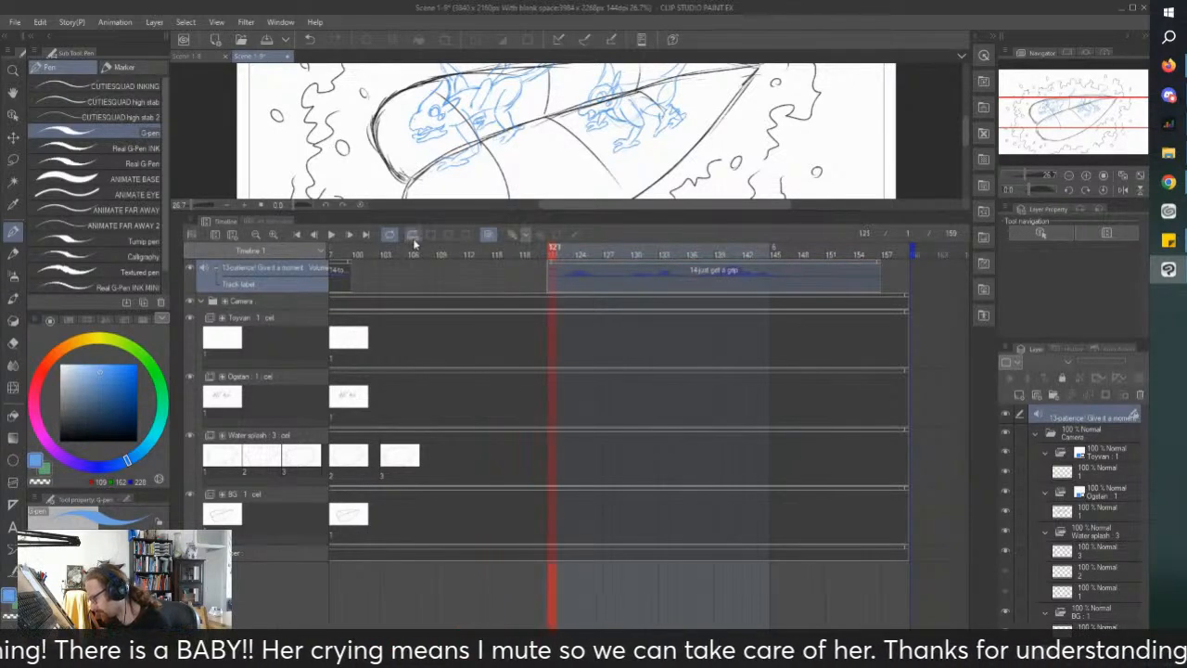
{"action": "left_click", "coordinate": [332, 235]}
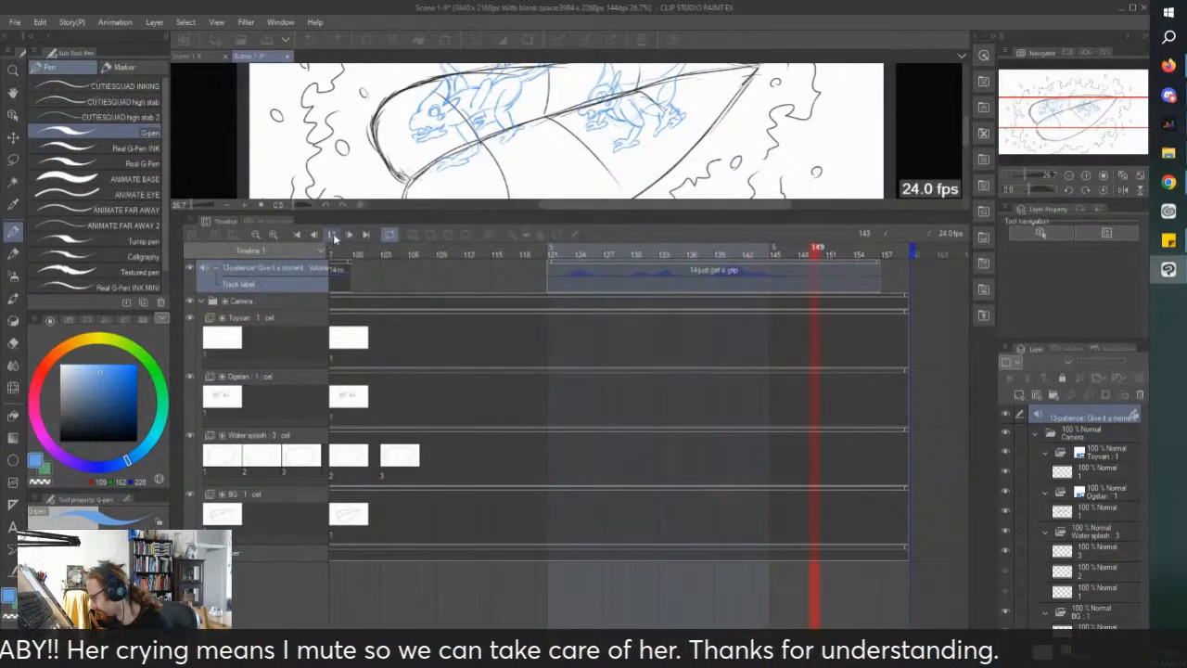
{"action": "left_click", "coordinate": [332, 234]}
Step: Reposition the "14-just get a grip" clip to start at frame 109, trim its end to about frame 137 and listen to it
{"action": "left_click_drag", "start_coordinate": [513, 280], "coordinate": [524, 283]}
{"action": "left_click_drag", "start_coordinate": [766, 262], "coordinate": [710, 293]}
{"action": "left_click", "coordinate": [442, 254]}
{"action": "left_click", "coordinate": [333, 236]}
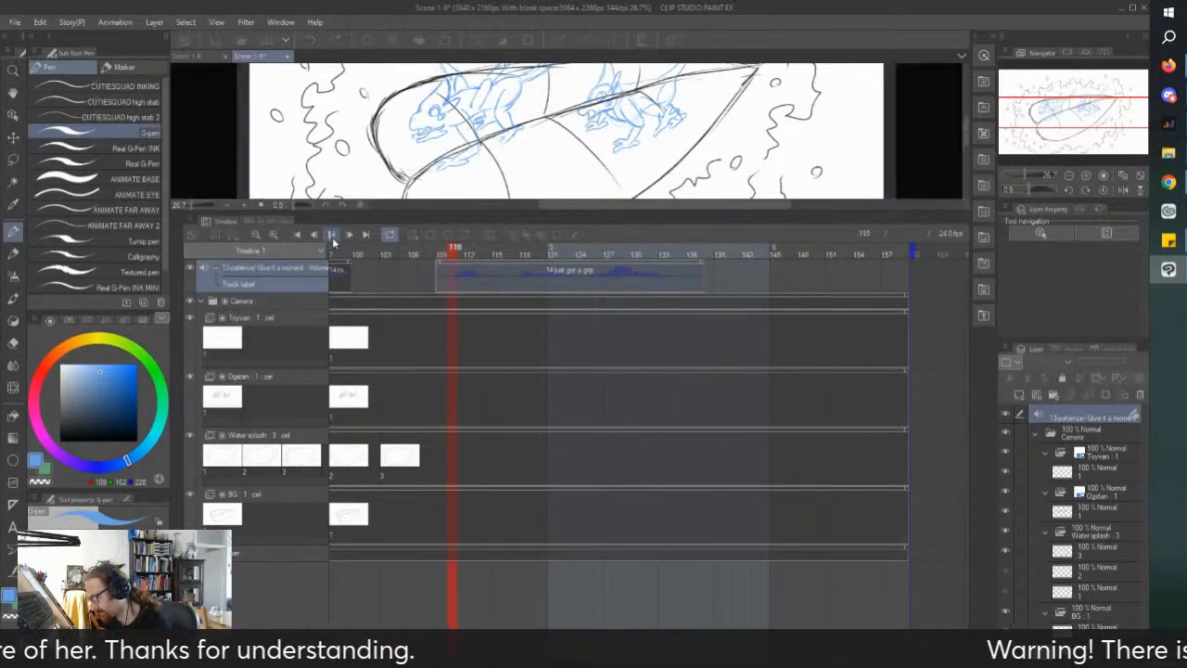
{"action": "left_click", "coordinate": [332, 235]}
Step: Label frame 110 with "JU" and, after listening to the word "just", label frame 112 with "SS"
{"action": "left_click", "coordinate": [438, 279]}
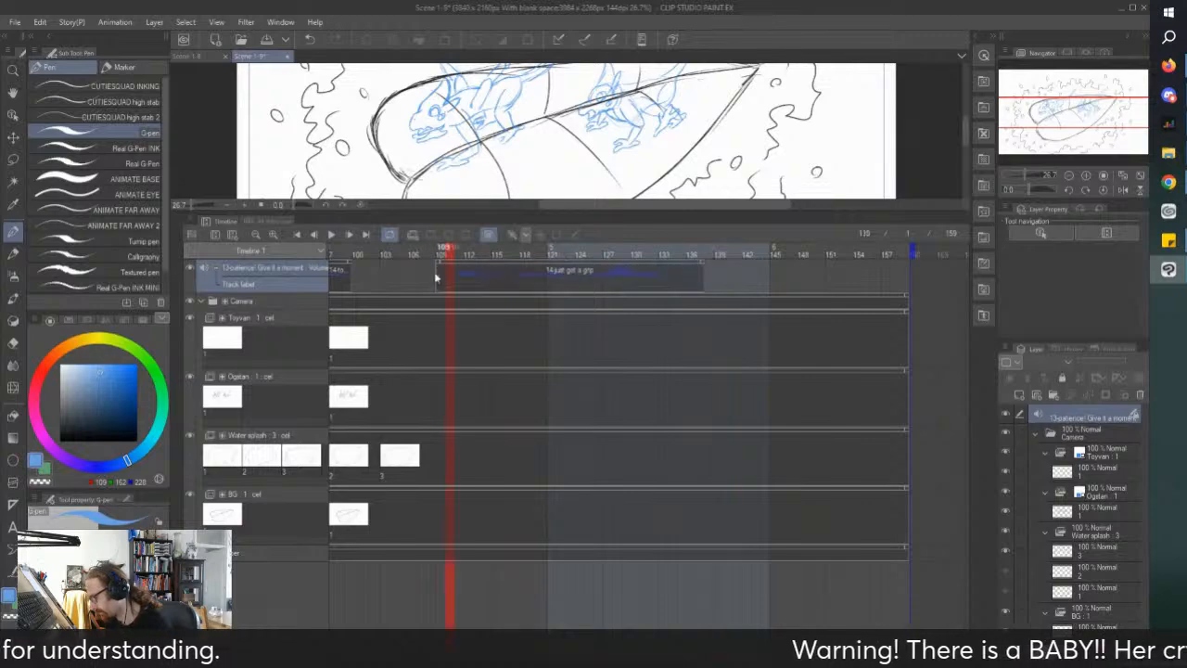
{"action": "left_click", "coordinate": [446, 287]}
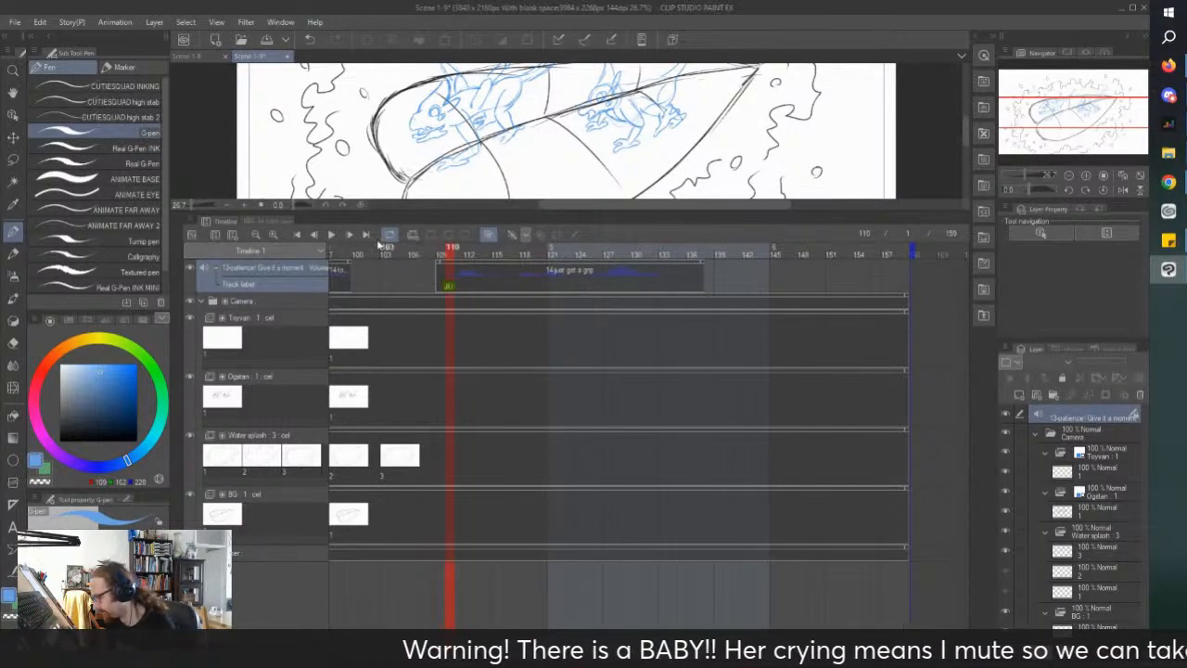
{"action": "left_click", "coordinate": [332, 236]}
{"action": "left_click", "coordinate": [334, 237]}
{"action": "left_click", "coordinate": [466, 289]}
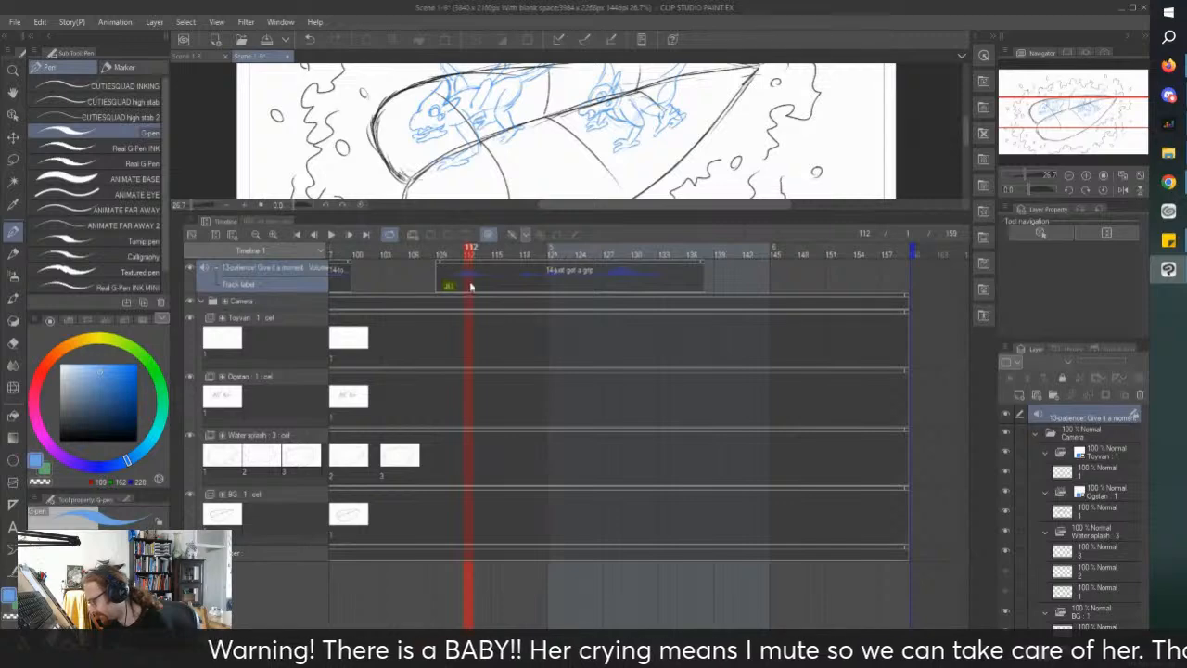
{"action": "key", "text": "Return"}
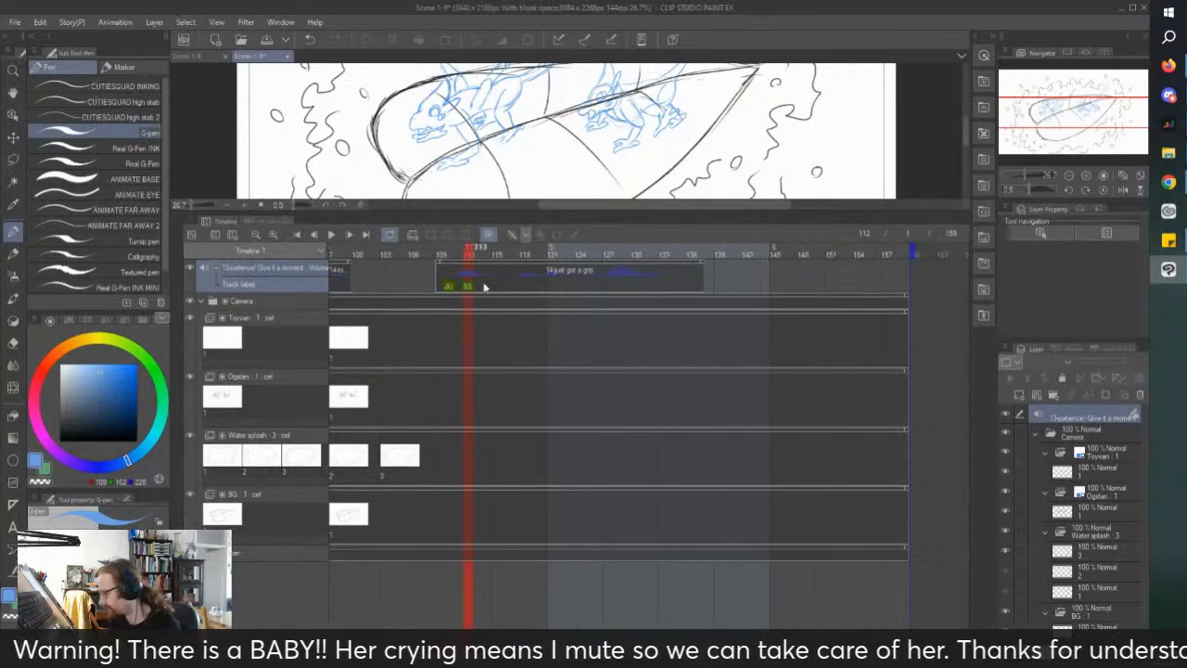
Step: Replay the word "just" and label frame 113 with its closing "T" sound
{"action": "left_click", "coordinate": [334, 238]}
{"action": "left_click", "coordinate": [328, 238]}
{"action": "left_click", "coordinate": [333, 236]}
{"action": "left_click_drag", "start_coordinate": [454, 284], "coordinate": [481, 279]}
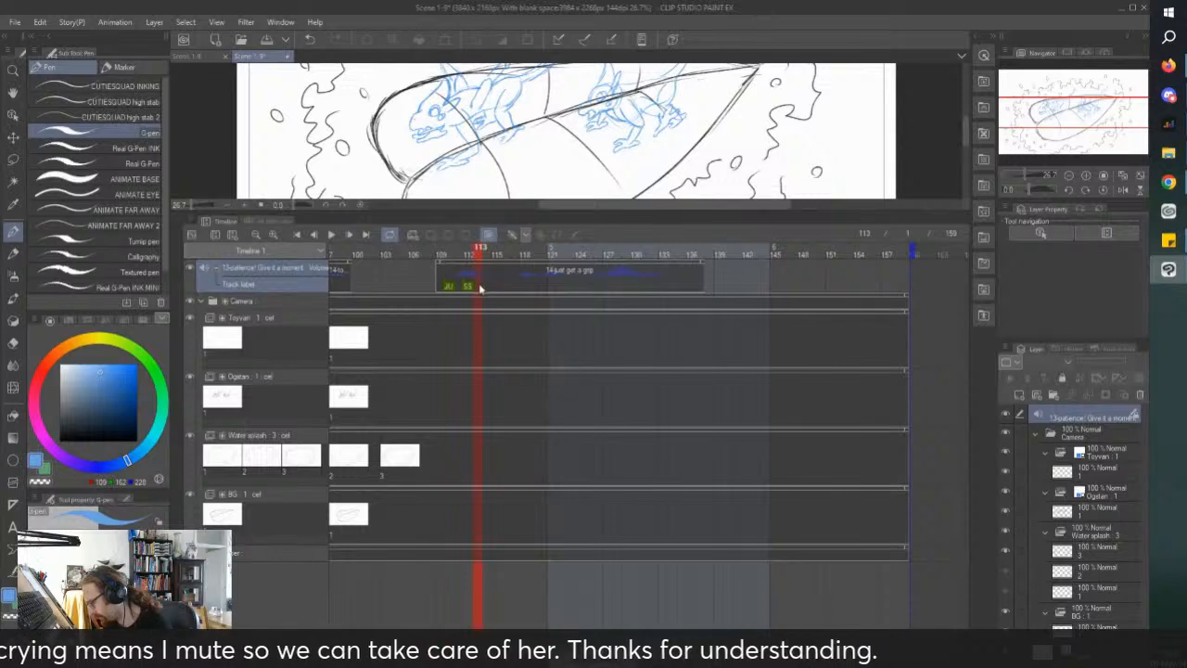
{"action": "type", "text": "T"}
{"action": "key", "text": "Return"}
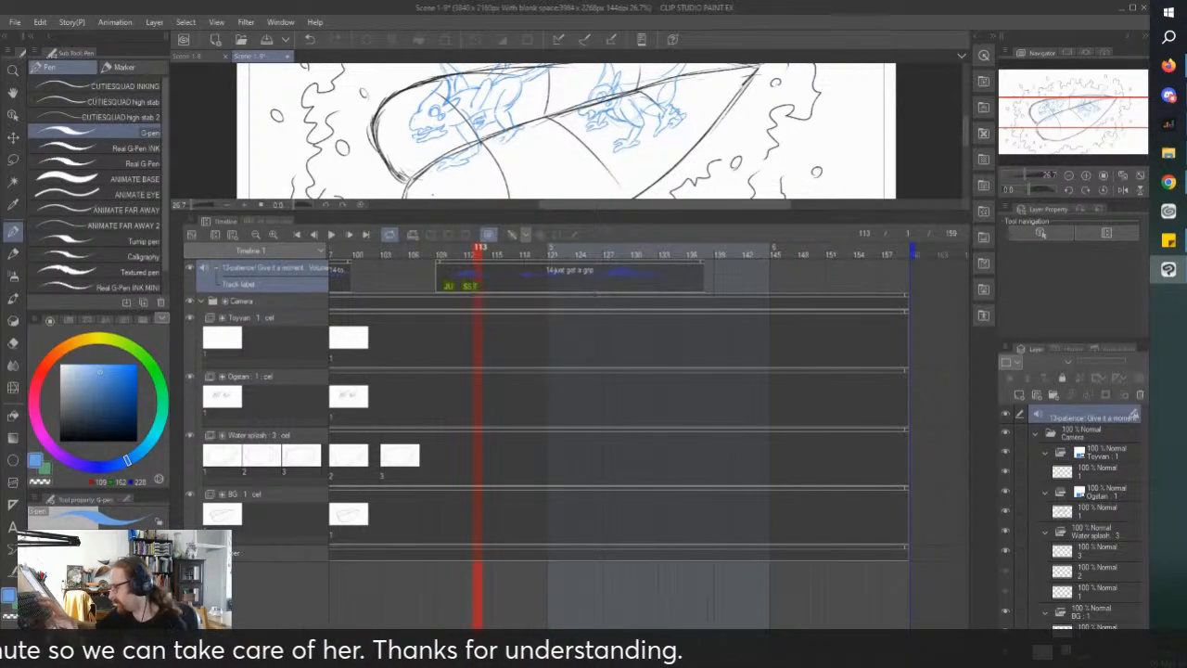
Step: Play the line from frame 109 to find the word "get", labelling frame 117 with "G" and frame 118 with "E"
{"action": "left_click", "coordinate": [438, 251]}
{"action": "left_click", "coordinate": [331, 236]}
{"action": "left_click", "coordinate": [512, 290]}
{"action": "left_click", "coordinate": [331, 234]}
{"action": "left_click", "coordinate": [512, 290]}
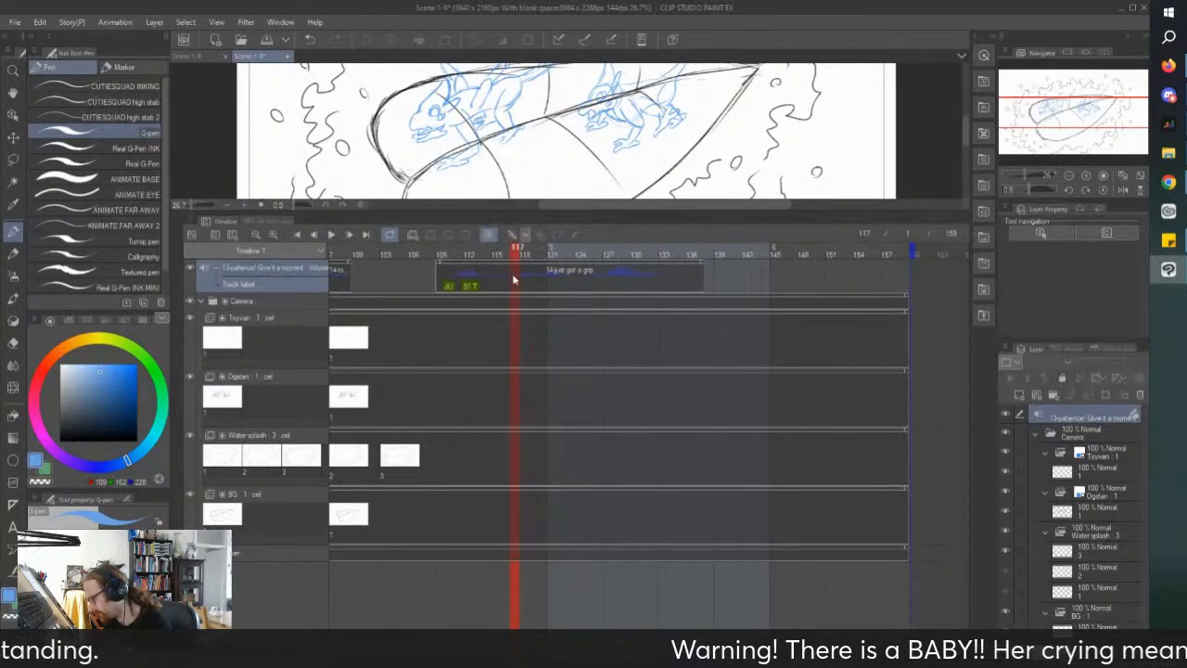
{"action": "left_click", "coordinate": [526, 247]}
{"action": "left_click", "coordinate": [331, 235]}
{"action": "left_click", "coordinate": [331, 236]}
{"action": "left_click", "coordinate": [524, 288]}
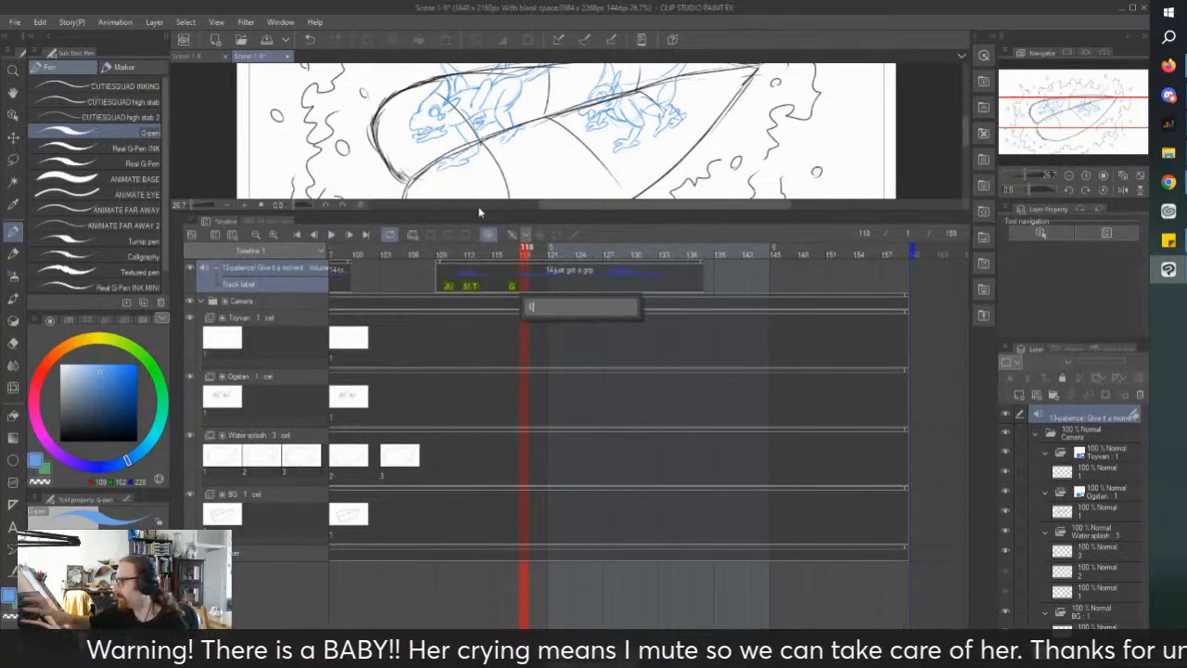
Step: Check the "get" labels by playback and shift "G" and "E" one frame earlier, to frames 116 and 117
{"action": "left_click", "coordinate": [331, 236]}
{"action": "left_click", "coordinate": [331, 235]}
{"action": "left_click", "coordinate": [332, 236]}
{"action": "left_click", "coordinate": [331, 235]}
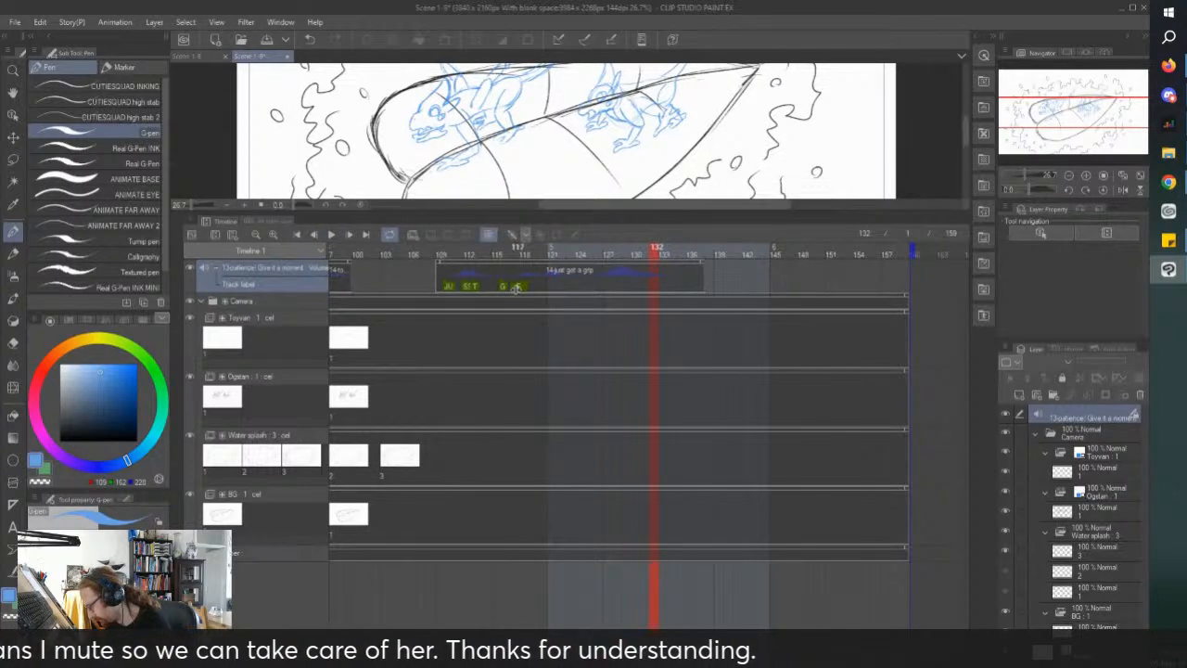
Step: Listen from frame 119 and label that frame with "TA"
{"action": "left_click", "coordinate": [533, 285]}
{"action": "left_click", "coordinate": [332, 235]}
{"action": "left_click", "coordinate": [331, 235]}
{"action": "left_click", "coordinate": [535, 286]}
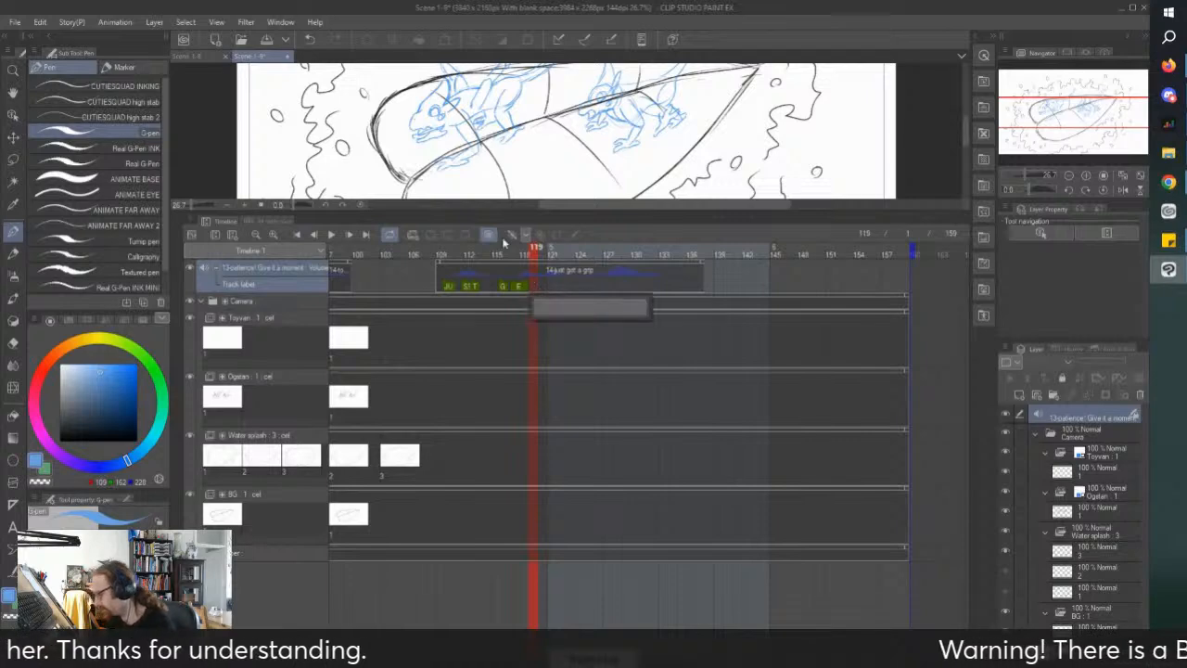
{"action": "type", "text": "TH"}
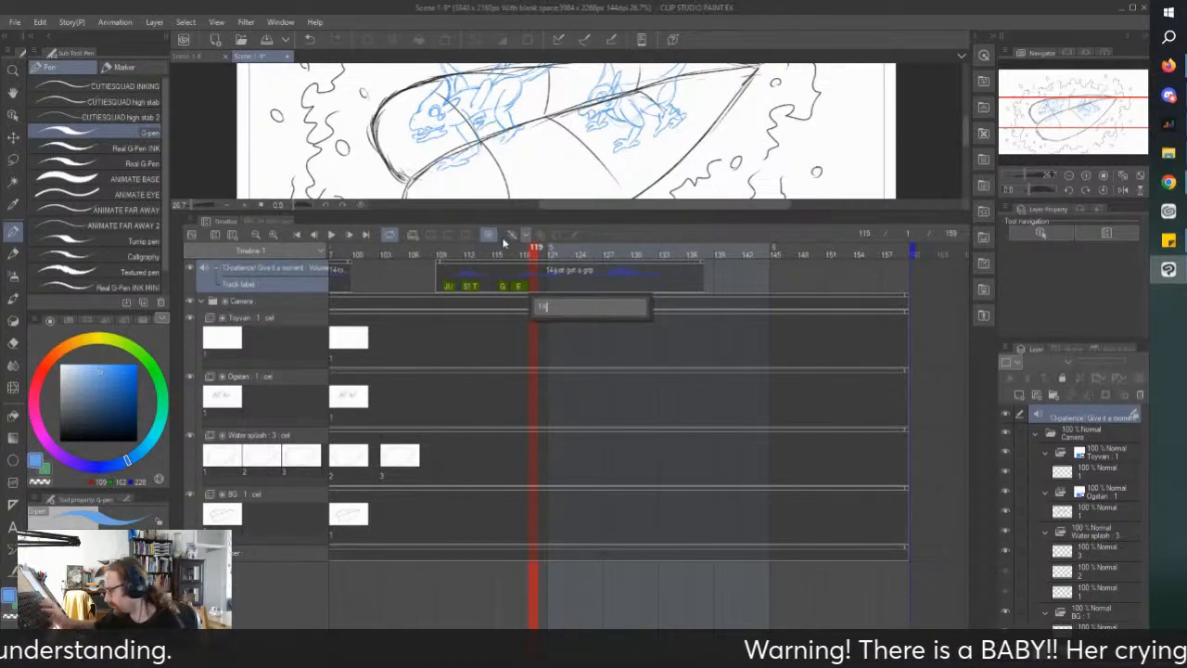
{"action": "key", "text": "Return"}
Step: Play the line from frame 110 to locate the start of "grip" and label frame 121 with "G"
{"action": "left_click", "coordinate": [548, 288]}
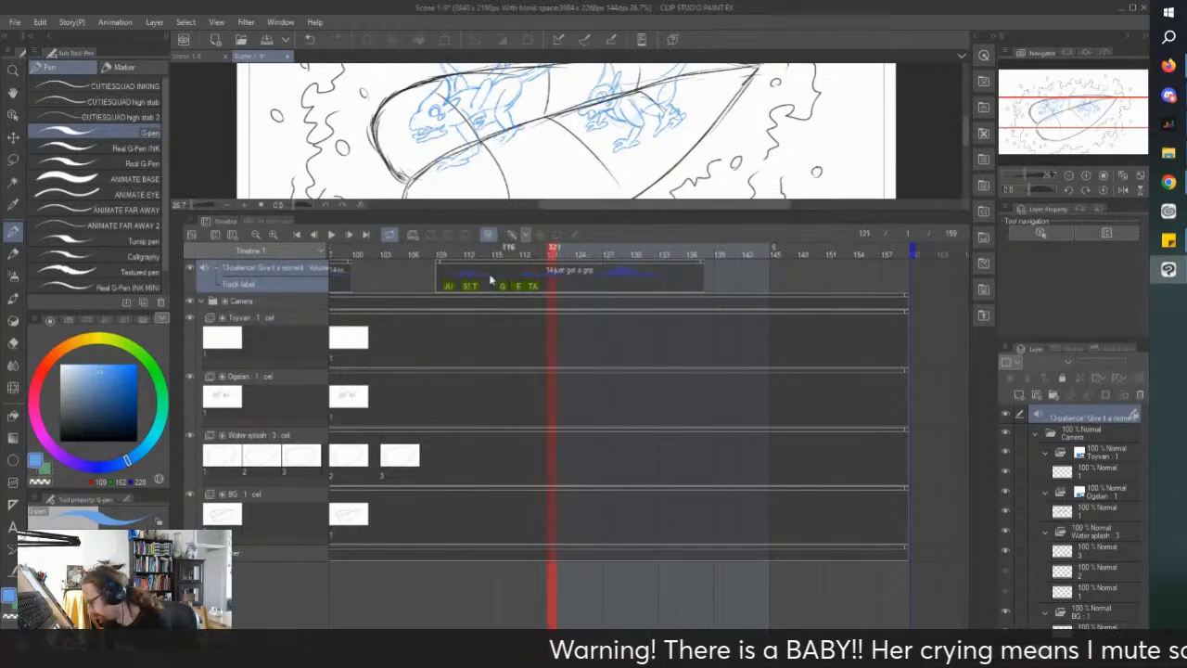
{"action": "left_click", "coordinate": [450, 255]}
{"action": "left_click", "coordinate": [331, 236]}
{"action": "left_click", "coordinate": [332, 236]}
{"action": "left_click", "coordinate": [555, 289]}
{"action": "left_click", "coordinate": [511, 236]}
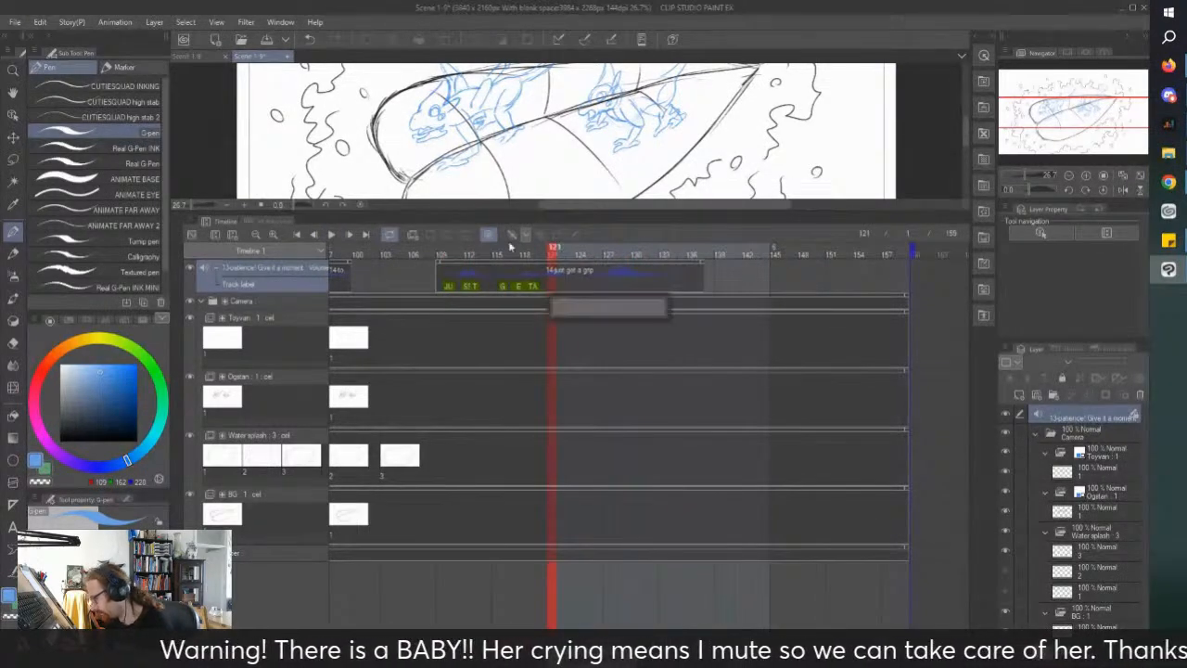
{"action": "type", "text": "G"}
{"action": "key", "text": "Return"}
Step: Replay the "just get a grip" line from its start and label frame 124 with "G"
{"action": "left_click", "coordinate": [435, 253]}
{"action": "left_click", "coordinate": [332, 235]}
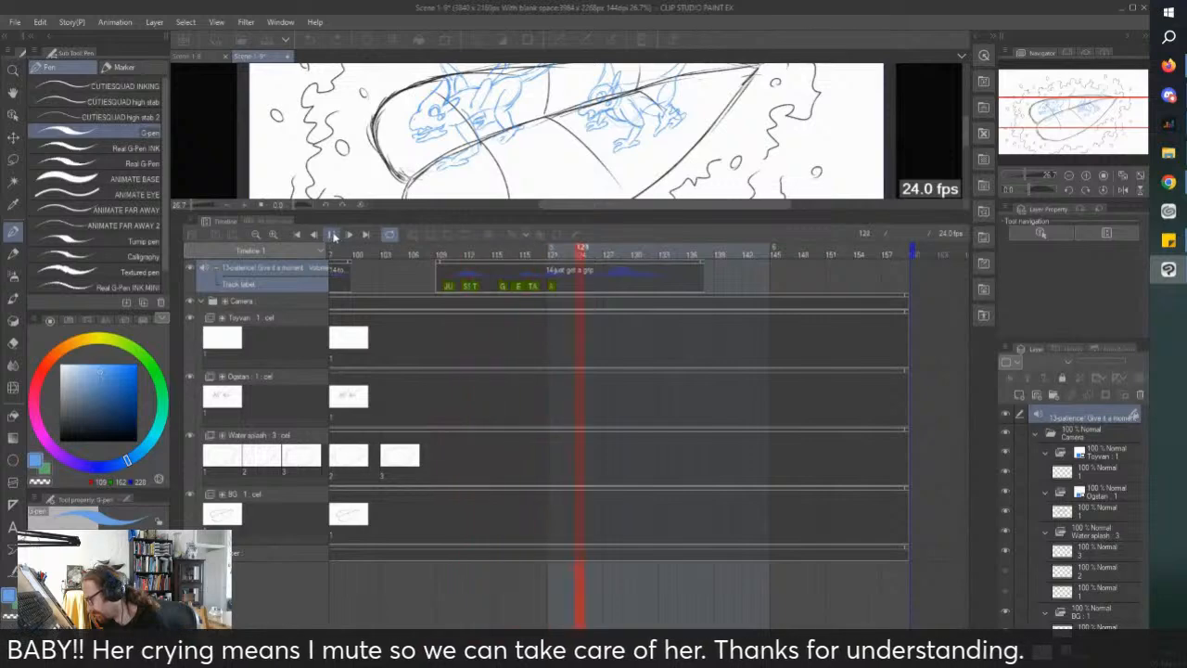
{"action": "left_click", "coordinate": [580, 285]}
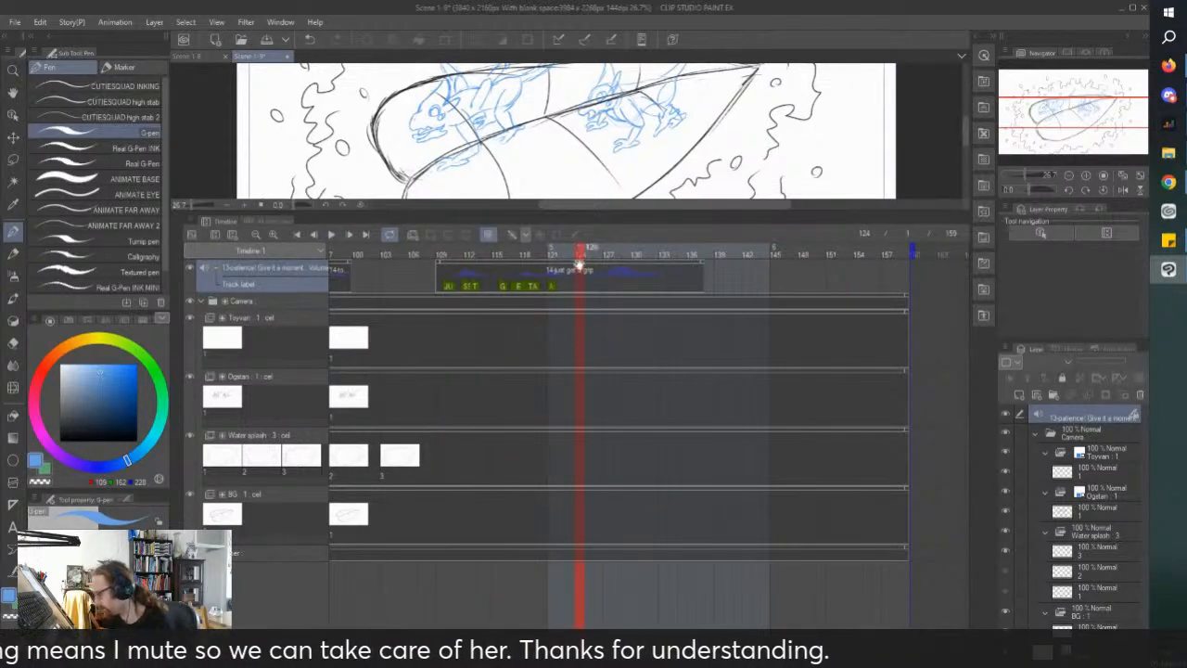
{"action": "double_click", "coordinate": [581, 285]}
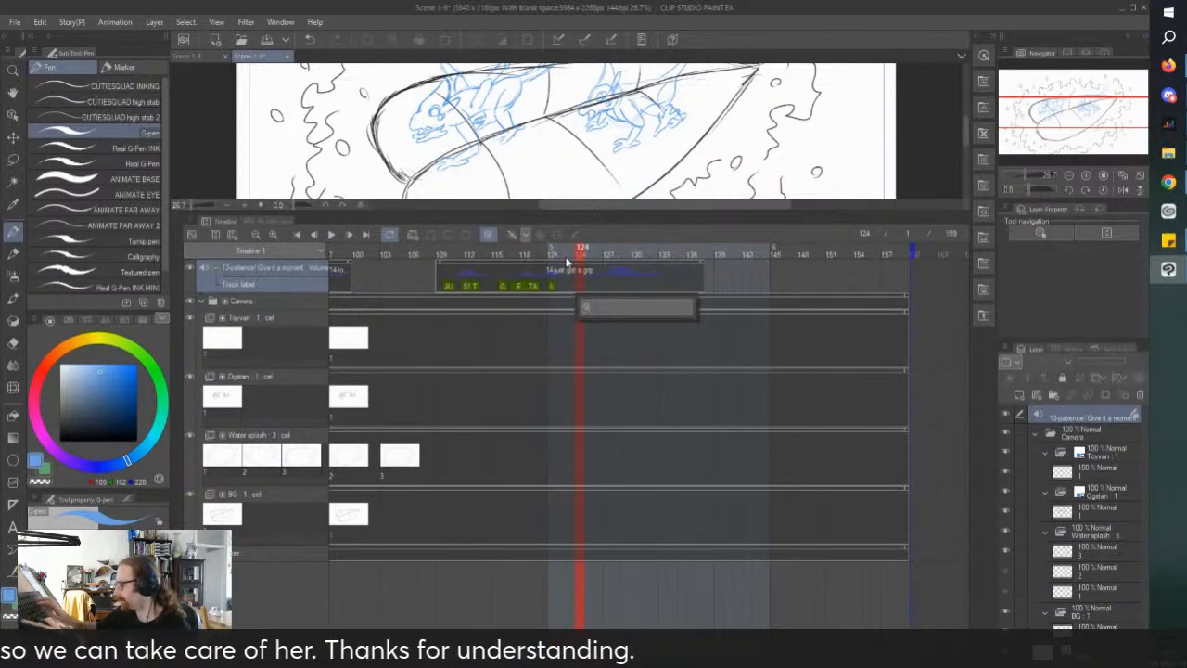
{"action": "type", "text": "G"}
{"action": "key", "text": "Return"}
Step: Listen from around frame 122 for the sound following the "G" and label frame 125 with "RR"
{"action": "left_click", "coordinate": [561, 249]}
{"action": "left_click", "coordinate": [331, 236]}
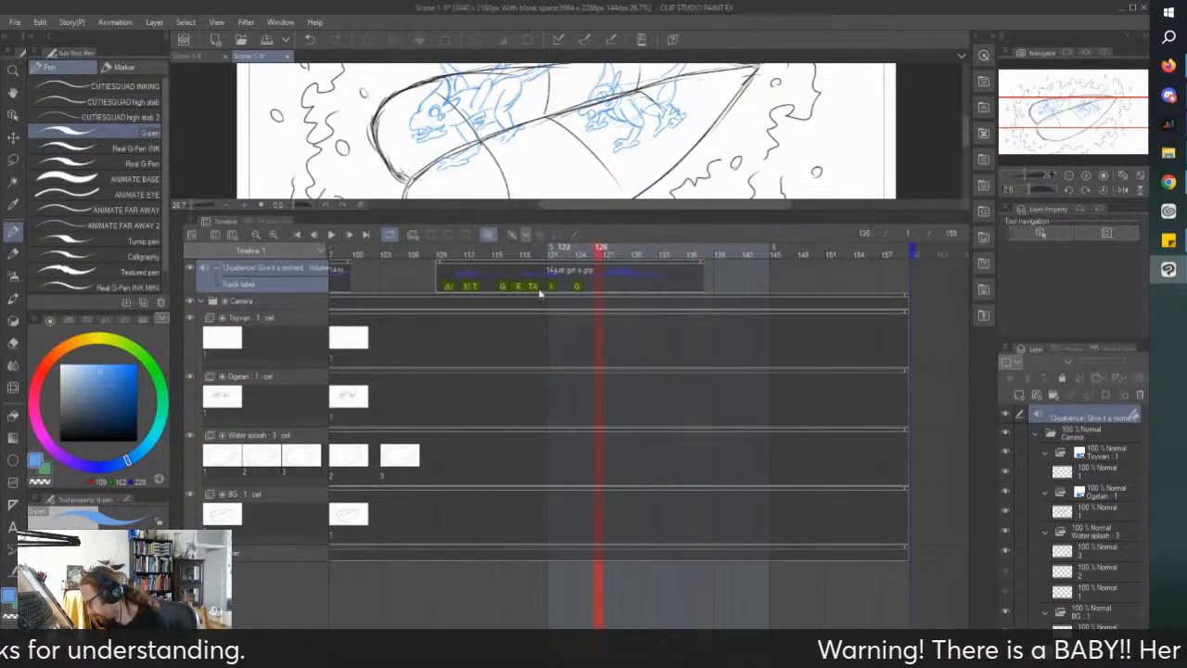
{"action": "left_click", "coordinate": [587, 264]}
{"action": "type", "text": "RR"}
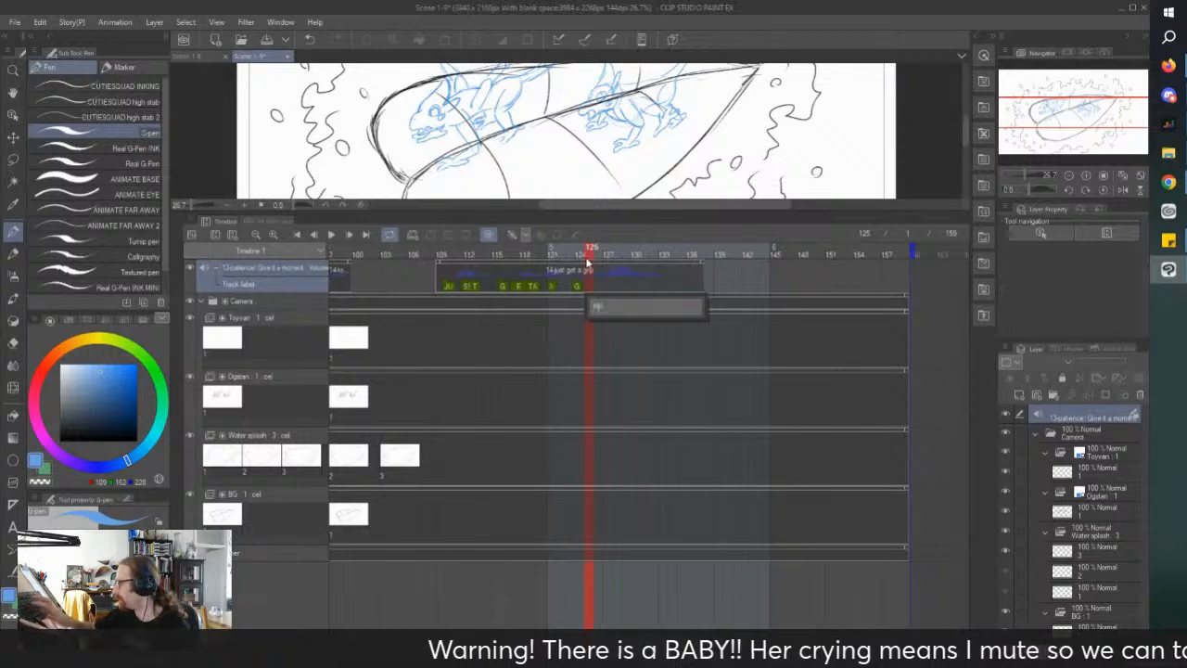
{"action": "key", "text": "Return"}
Step: Listen for the vowel of "grip" and label frame 127 with "III"
{"action": "left_click", "coordinate": [616, 270]}
{"action": "left_click", "coordinate": [331, 235]}
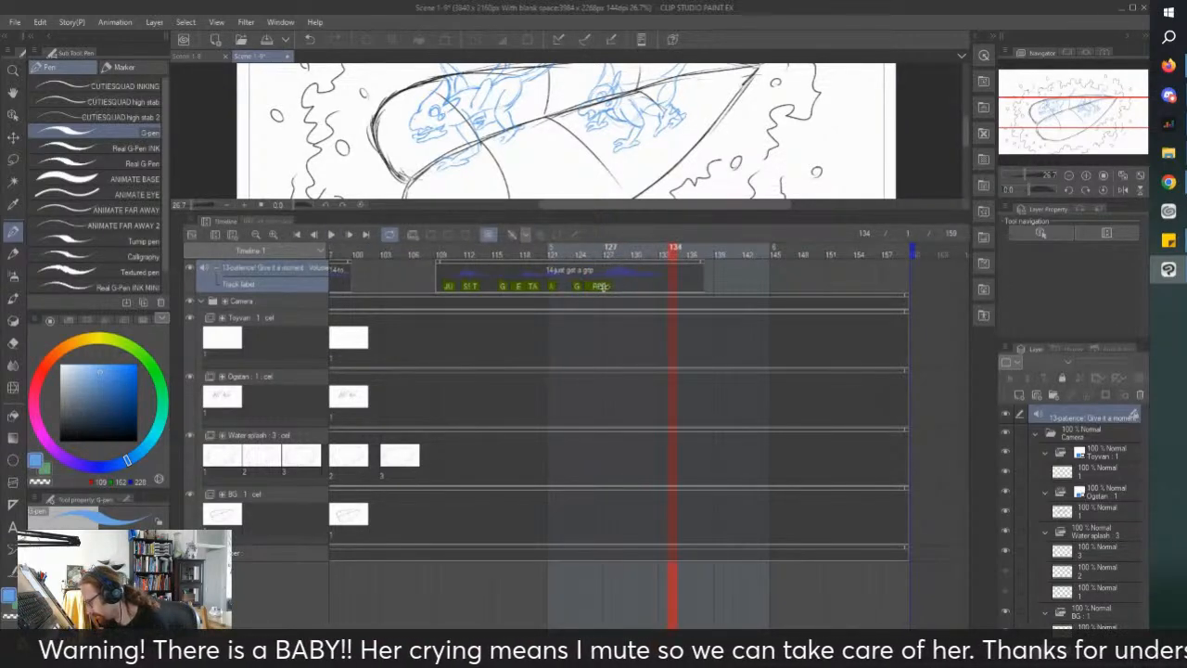
{"action": "left_click", "coordinate": [609, 286]}
{"action": "double_click", "coordinate": [610, 287]}
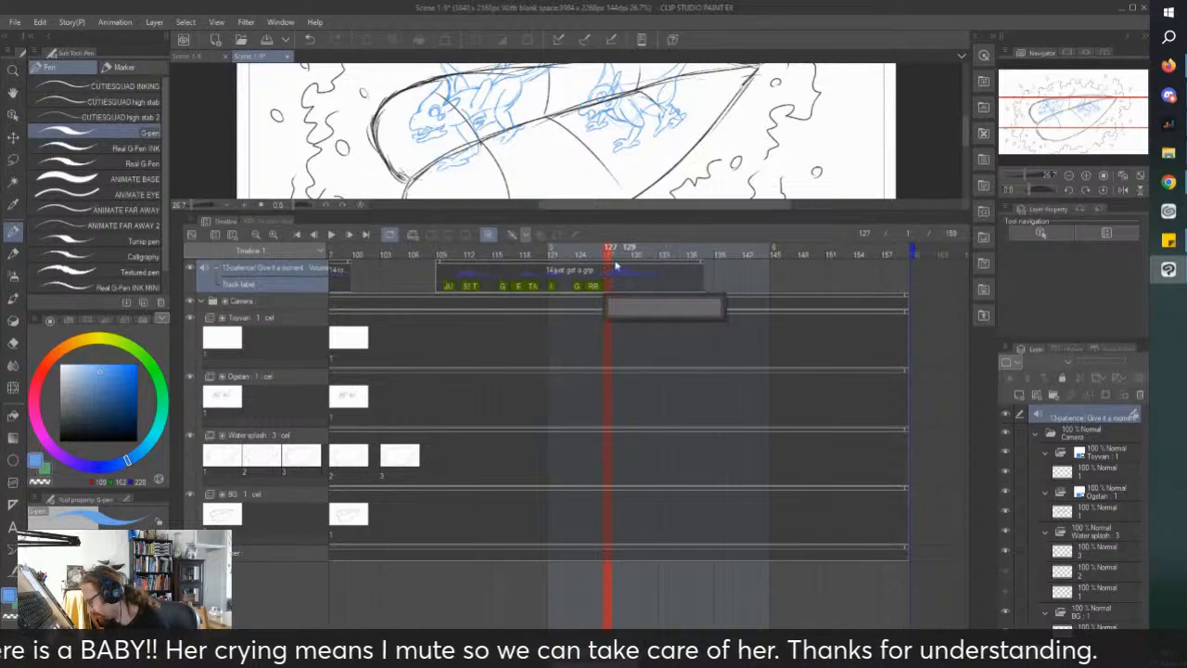
{"action": "type", "text": "III"}
{"action": "key", "text": "Return"}
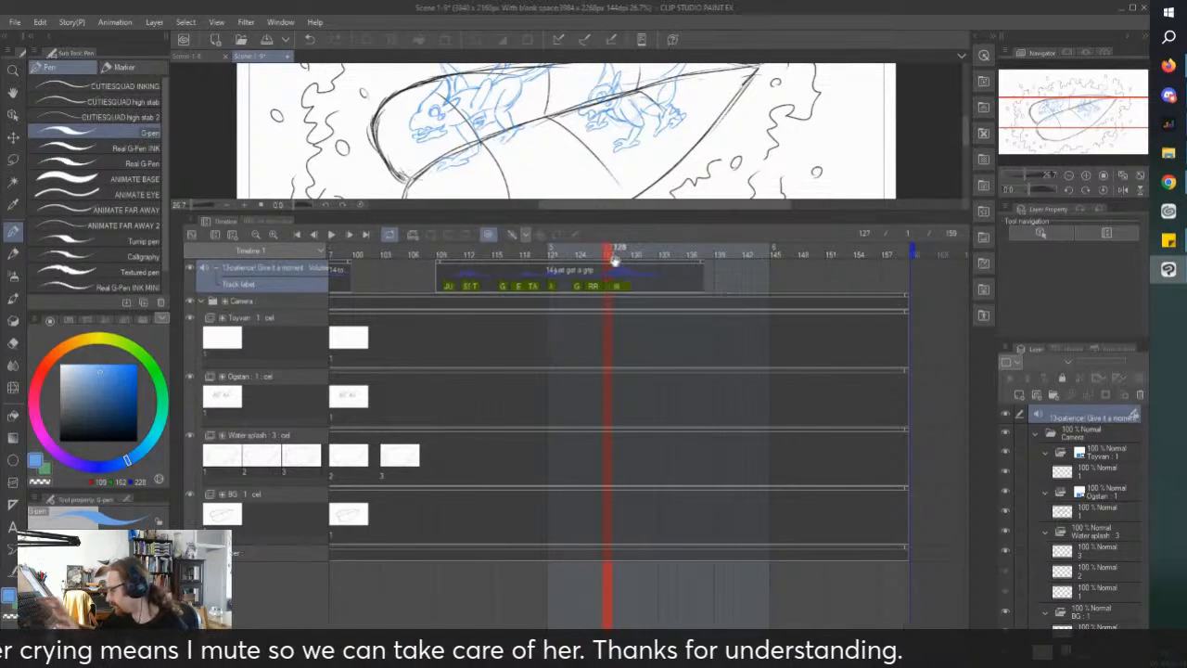
Step: Label frame 131 with "P" and play the line back to check the "grip" labels
{"action": "left_click", "coordinate": [644, 285]}
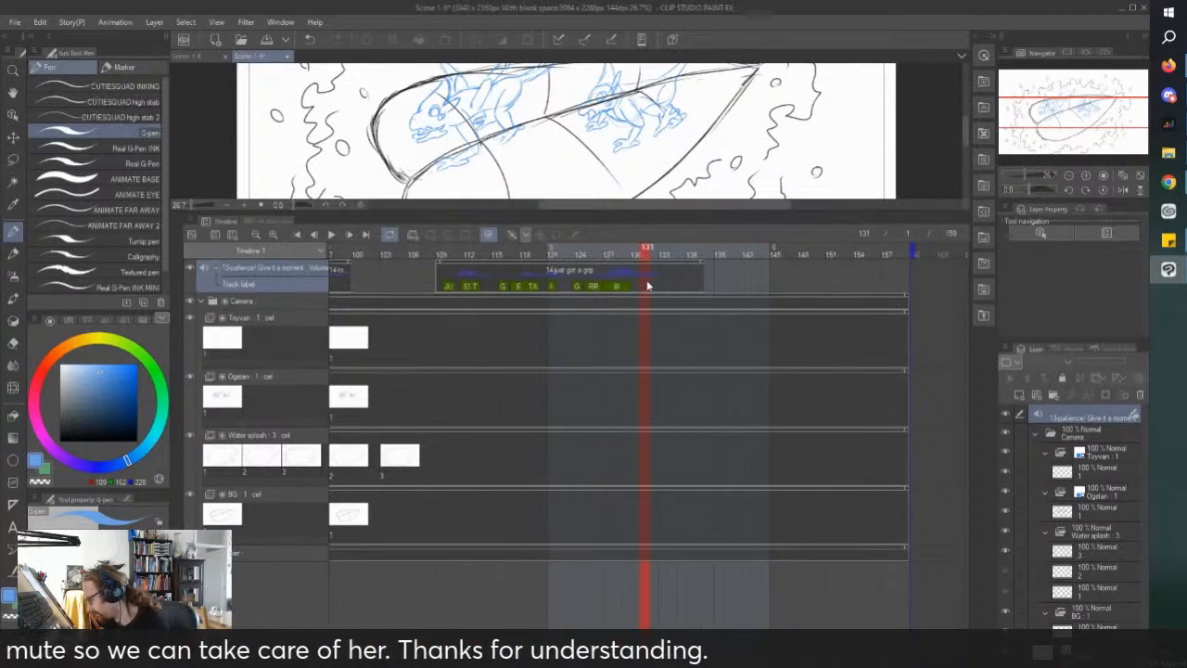
{"action": "double_click", "coordinate": [649, 285]}
{"action": "key", "text": "Escape"}
{"action": "left_click", "coordinate": [463, 253]}
{"action": "left_click", "coordinate": [331, 235]}
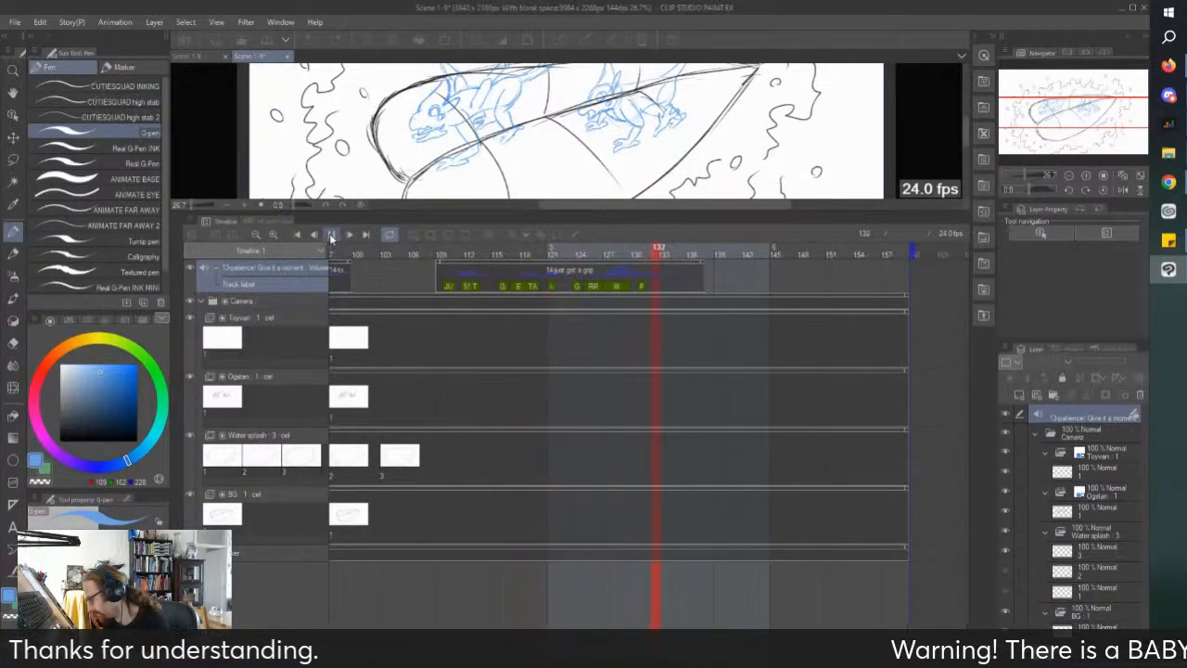
{"action": "left_click", "coordinate": [331, 235]}
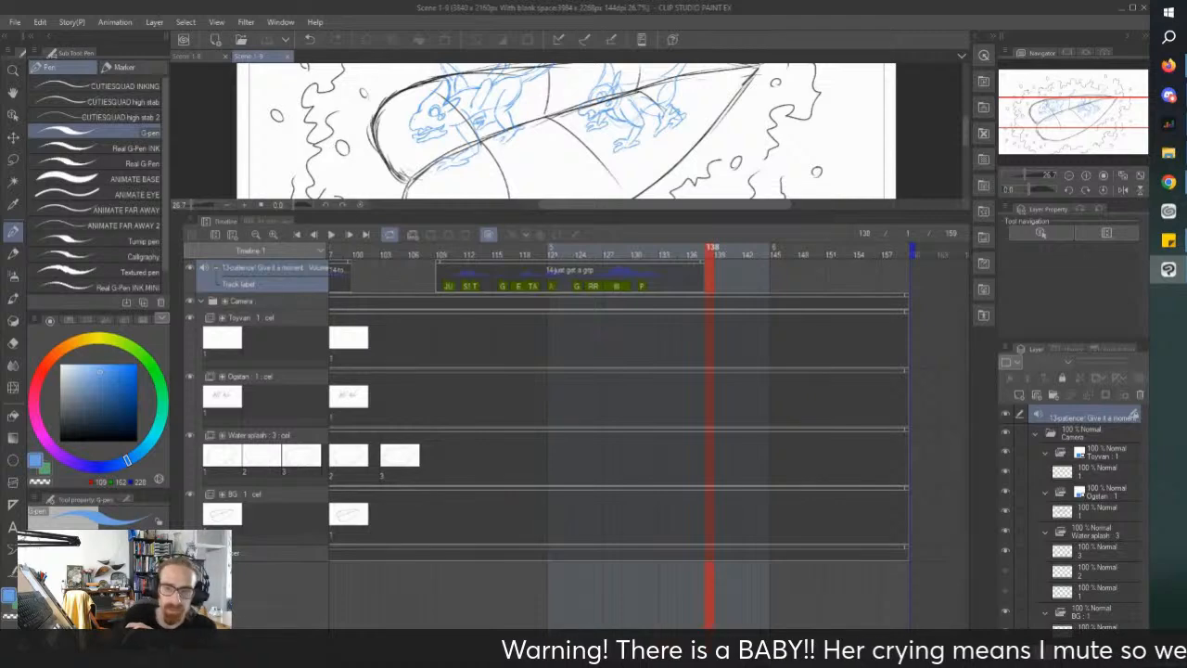
{"action": "left_click", "coordinate": [1169, 182]}
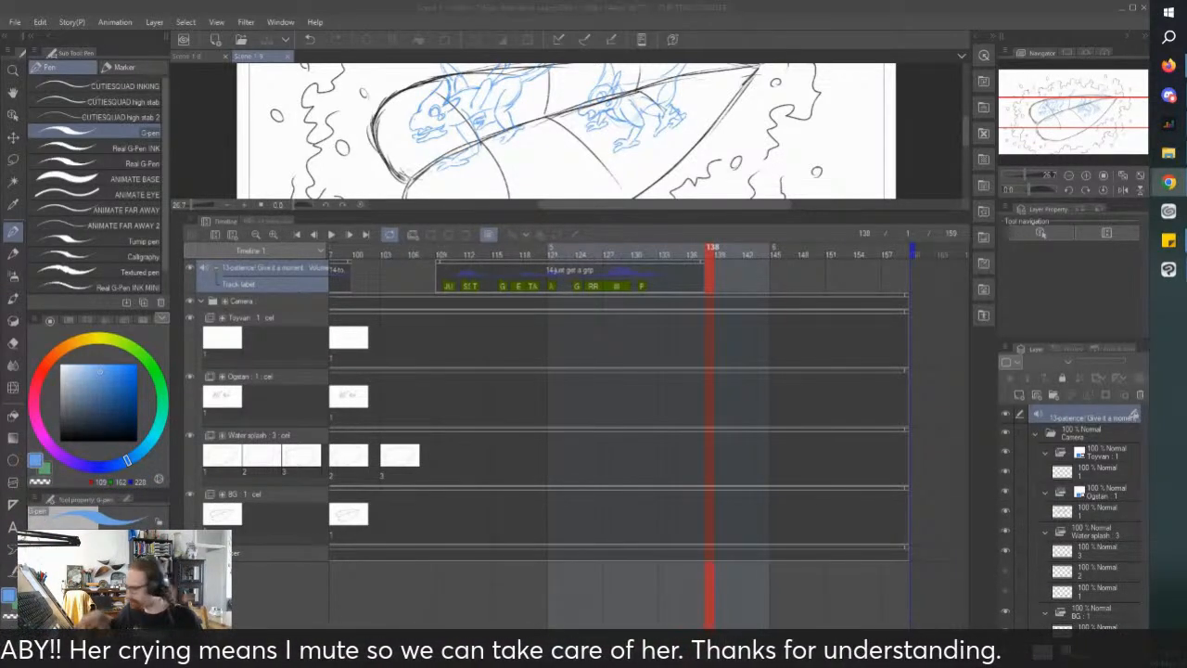
Step: Shorten the timeline so the scene ends at frame 144
{"action": "left_click_drag", "start_coordinate": [913, 258], "coordinate": [858, 256]}
{"action": "left_click_drag", "start_coordinate": [766, 271], "coordinate": [774, 258]}
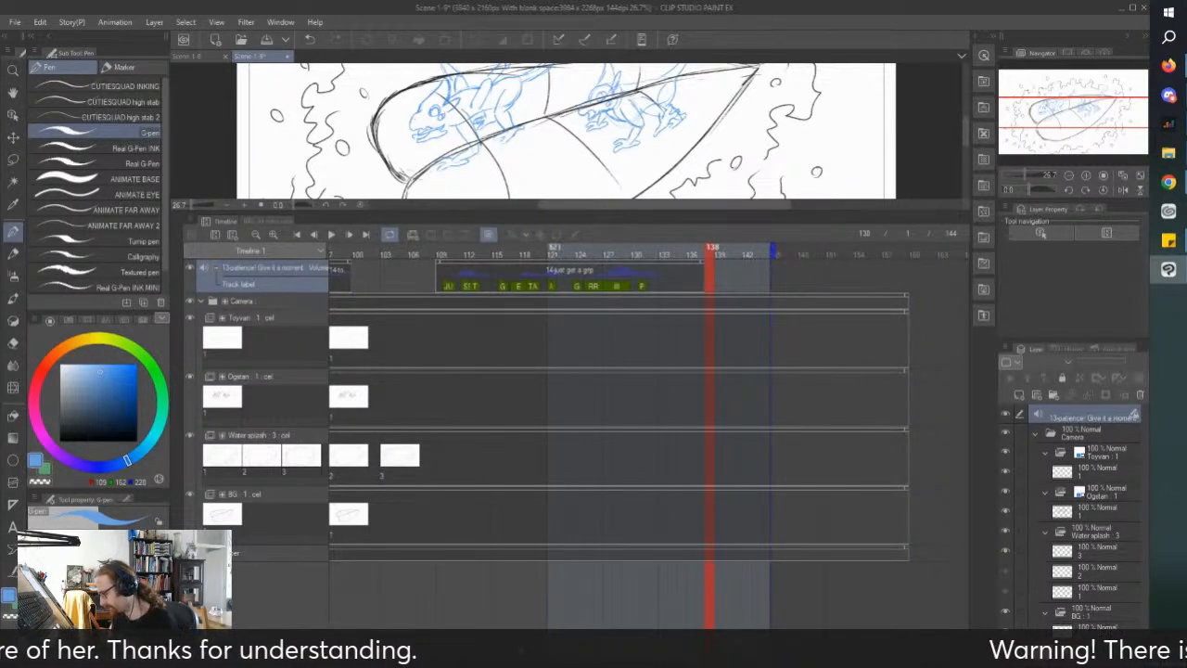
Step: Play the scene from the first frame to review the labelled dialogue against the animation
{"action": "scroll", "coordinate": [644, 418], "scroll_direction": "left", "scroll_amount": 10}
{"action": "left_click", "coordinate": [456, 254]}
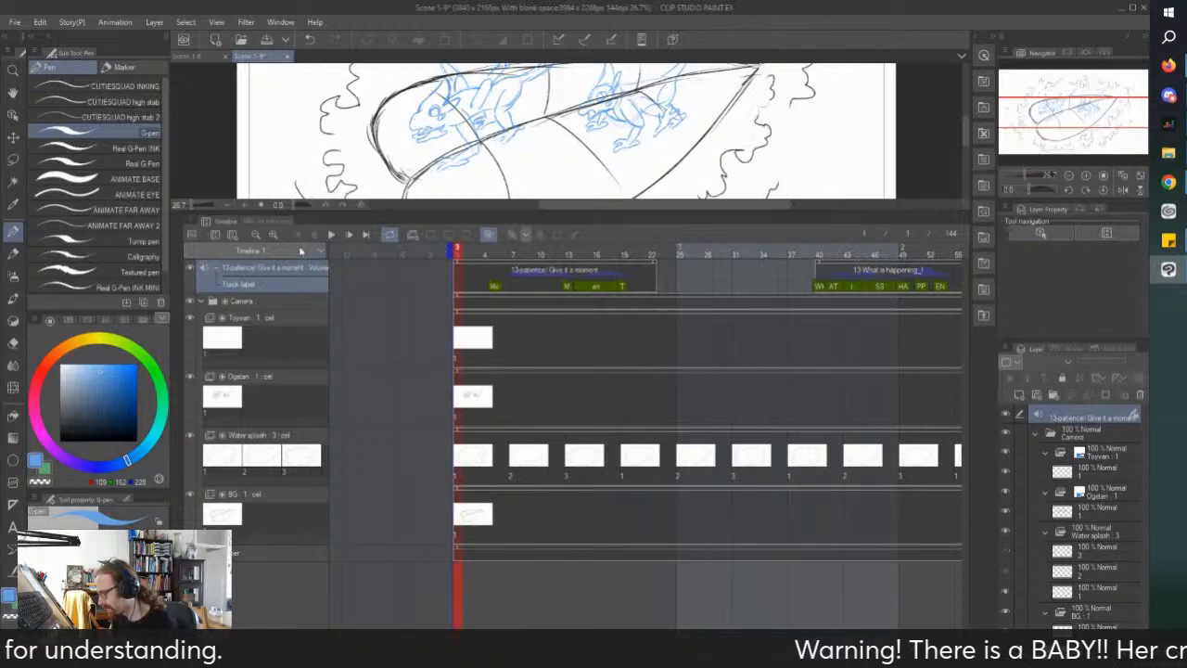
{"action": "key", "text": "ctrl+minus"}
{"action": "left_click", "coordinate": [331, 235]}
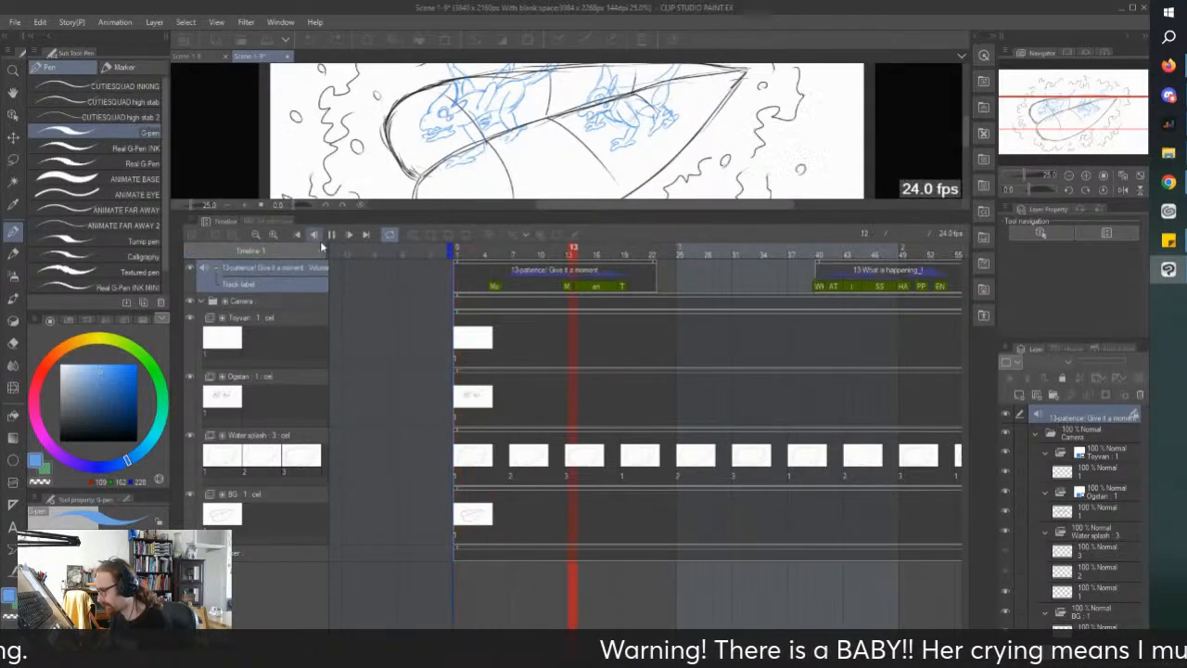
{"action": "key", "text": "ctrl+minus"}
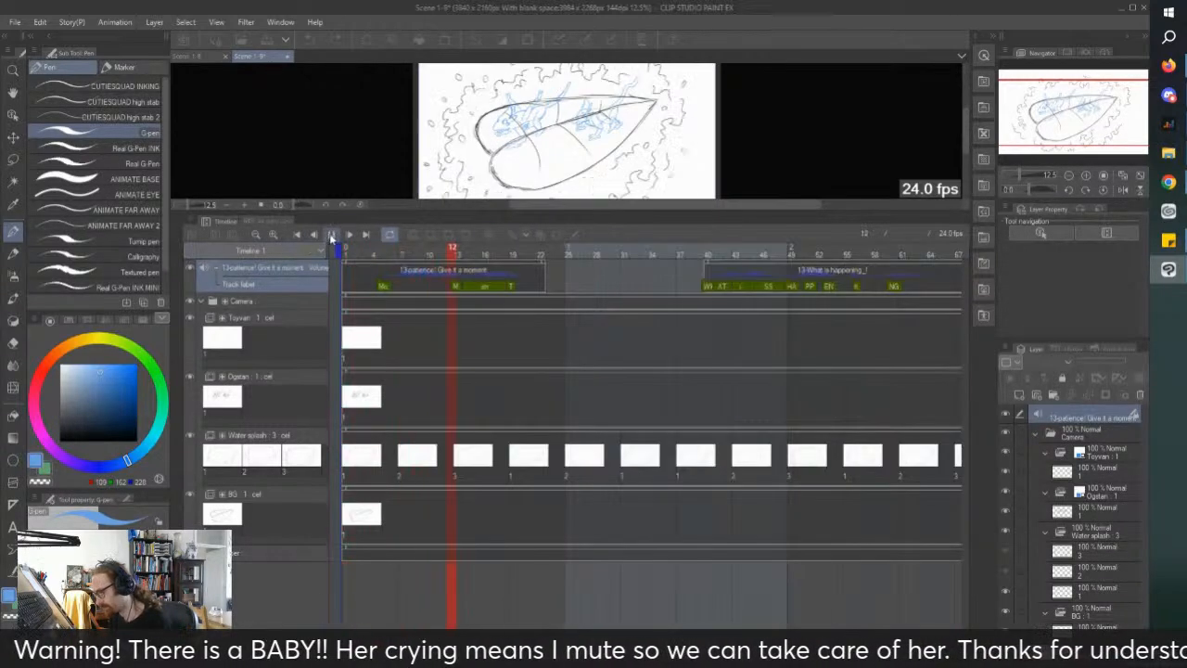
{"action": "left_click", "coordinate": [331, 234]}
Step: Shrink the timeline area to give the canvas more height and enlarge the view of the drawing
{"action": "left_click", "coordinate": [487, 234]}
{"action": "left_click_drag", "start_coordinate": [488, 212], "coordinate": [488, 492]}
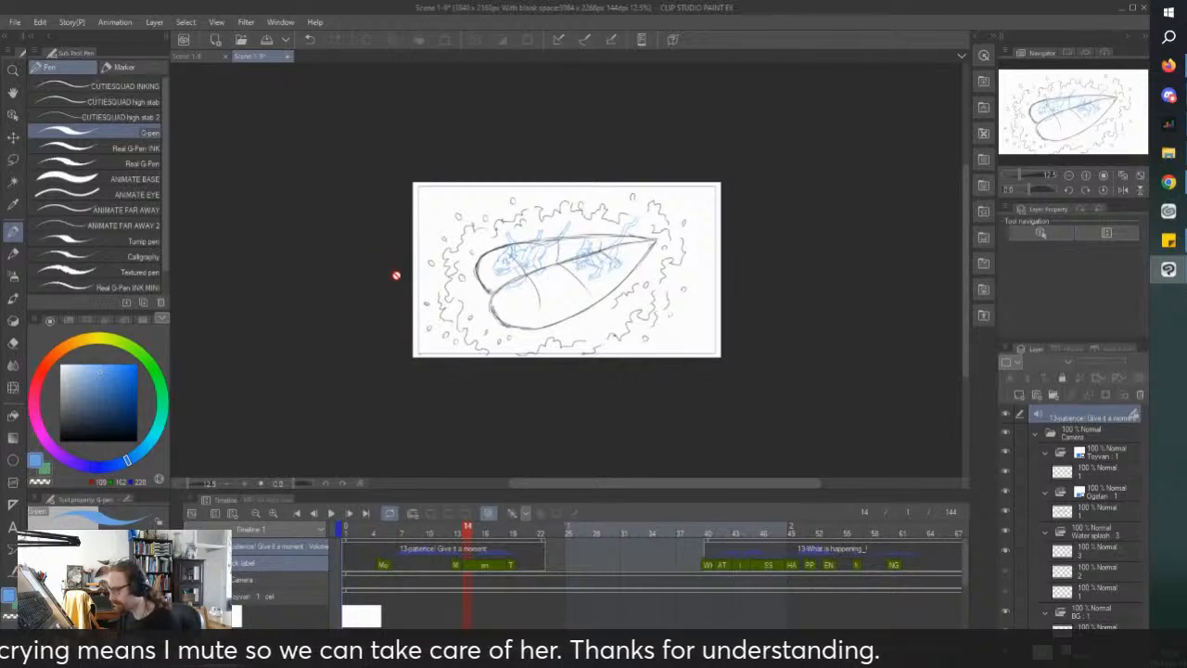
{"action": "scroll", "coordinate": [519, 300], "scroll_direction": "up", "scroll_amount": 3}
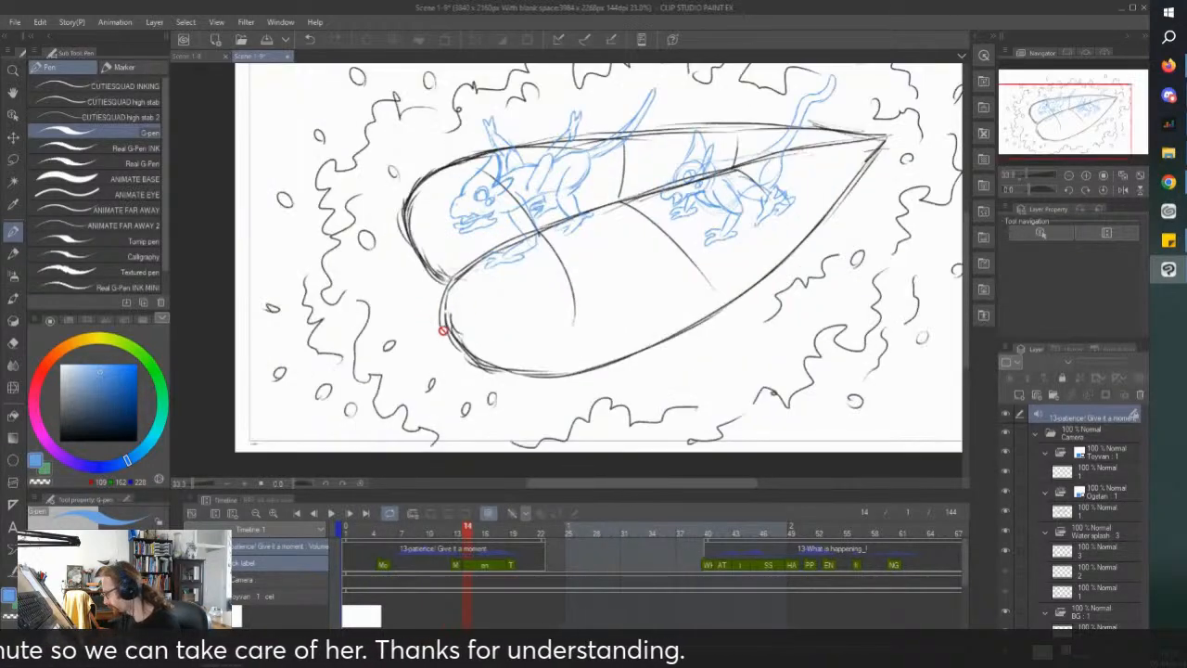
Step: Switch keyframe editing for the Camera folder on and off again
{"action": "left_click", "coordinate": [557, 514]}
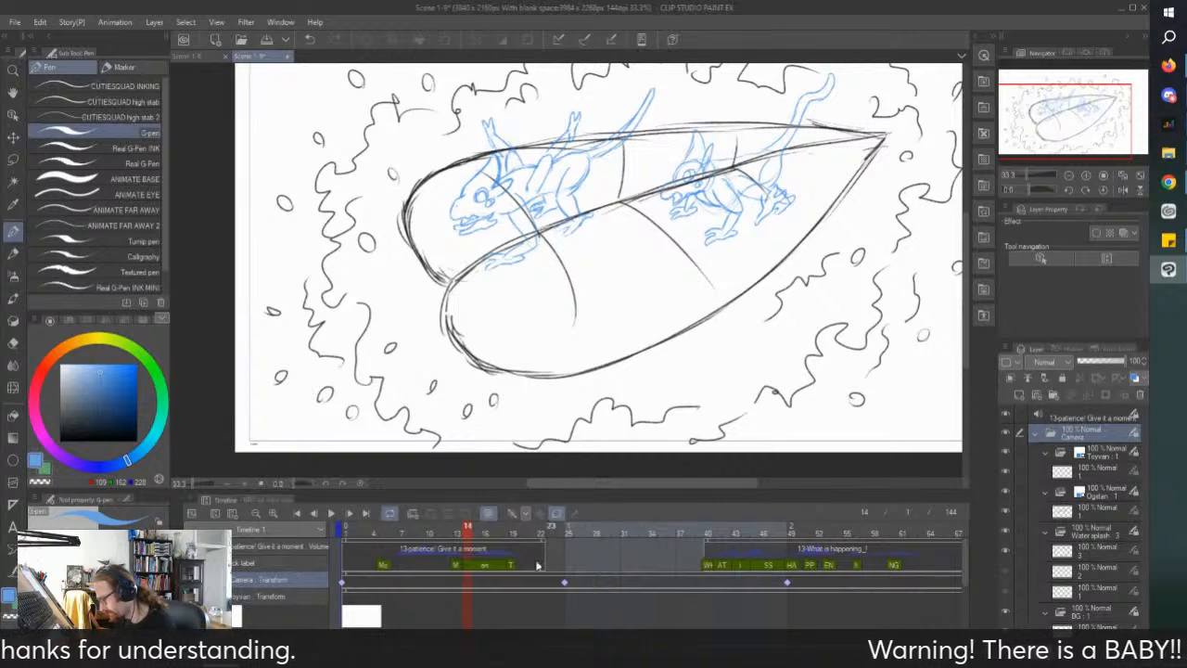
{"action": "left_click", "coordinate": [556, 513]}
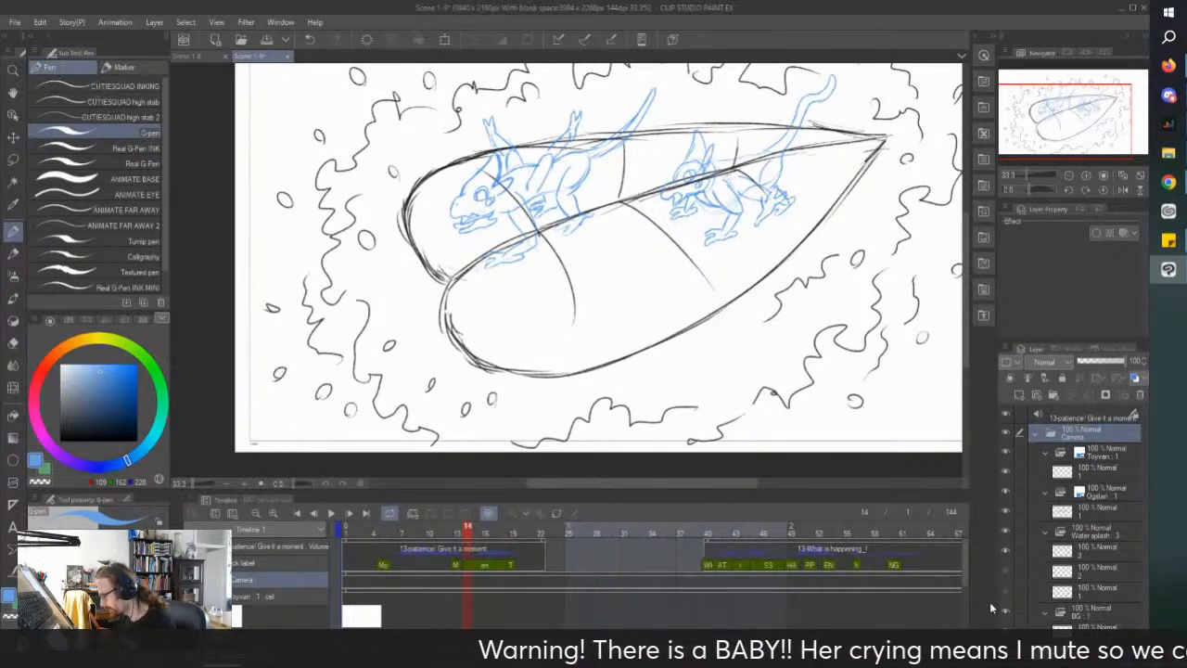
Step: At frame 1, add a new cel to the Toyvan animation folder and place it beneath cel 1
{"action": "left_click", "coordinate": [1044, 471]}
{"action": "scroll", "coordinate": [384, 379], "scroll_direction": "down", "scroll_amount": 1}
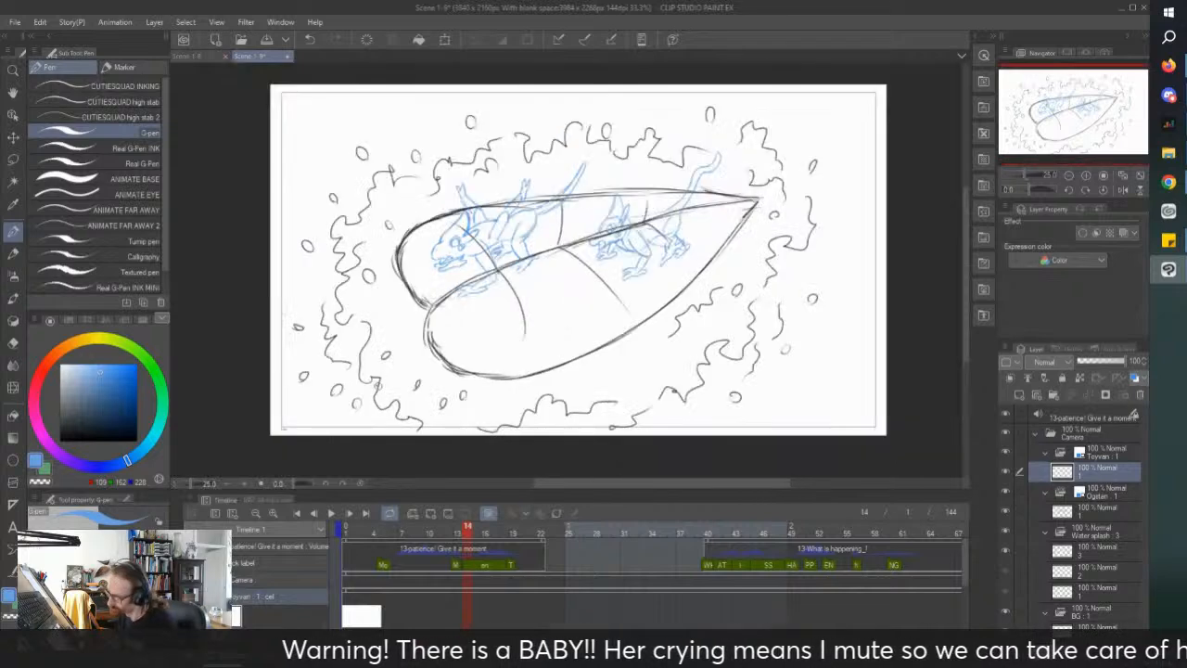
{"action": "left_click_drag", "start_coordinate": [384, 380], "coordinate": [398, 374]}
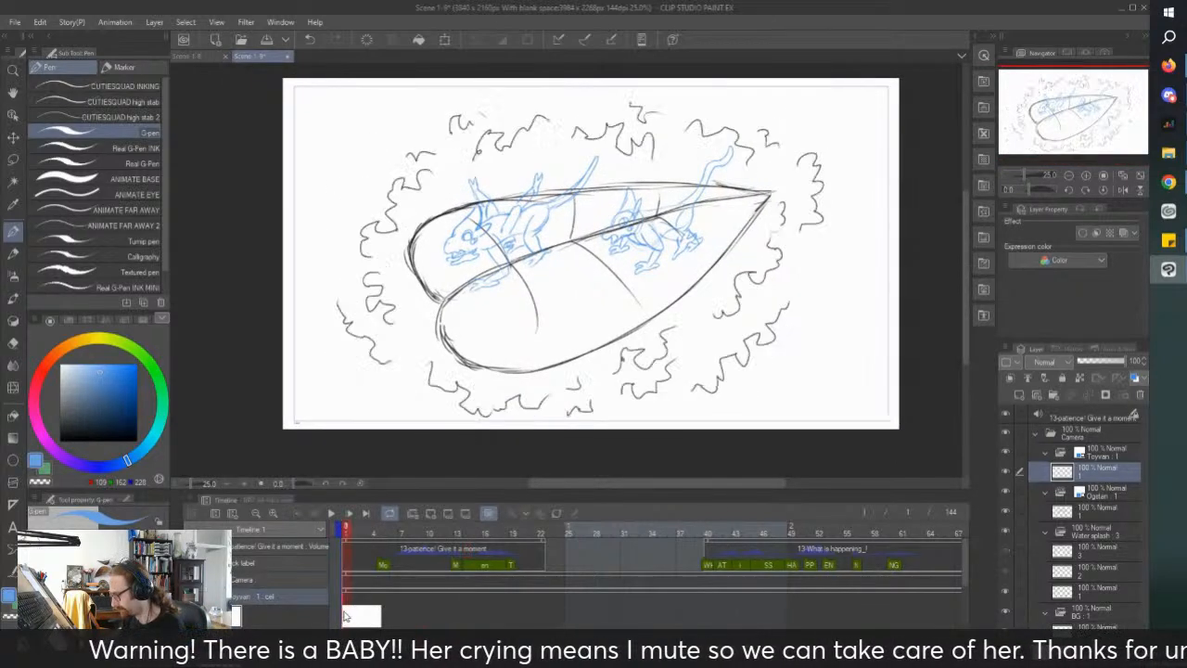
{"action": "key", "text": "ctrl+plus"}
{"action": "key", "text": "ctrl+plus"}
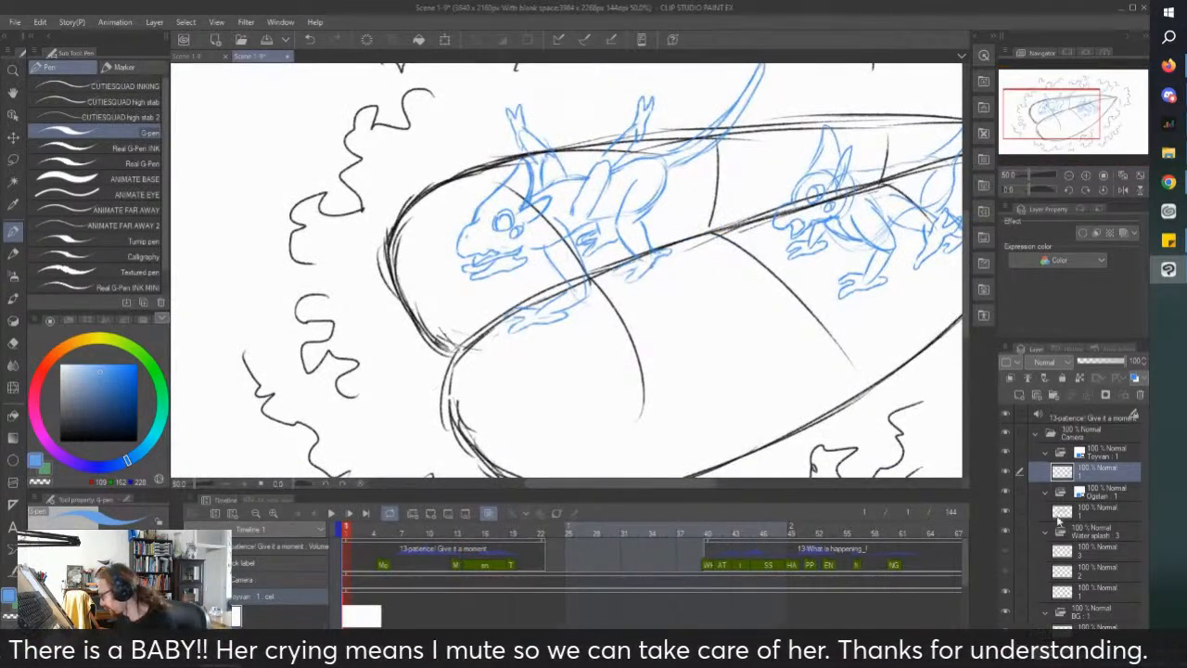
{"action": "left_click", "coordinate": [1019, 395]}
{"action": "left_click_drag", "start_coordinate": [1062, 471], "coordinate": [1060, 501]}
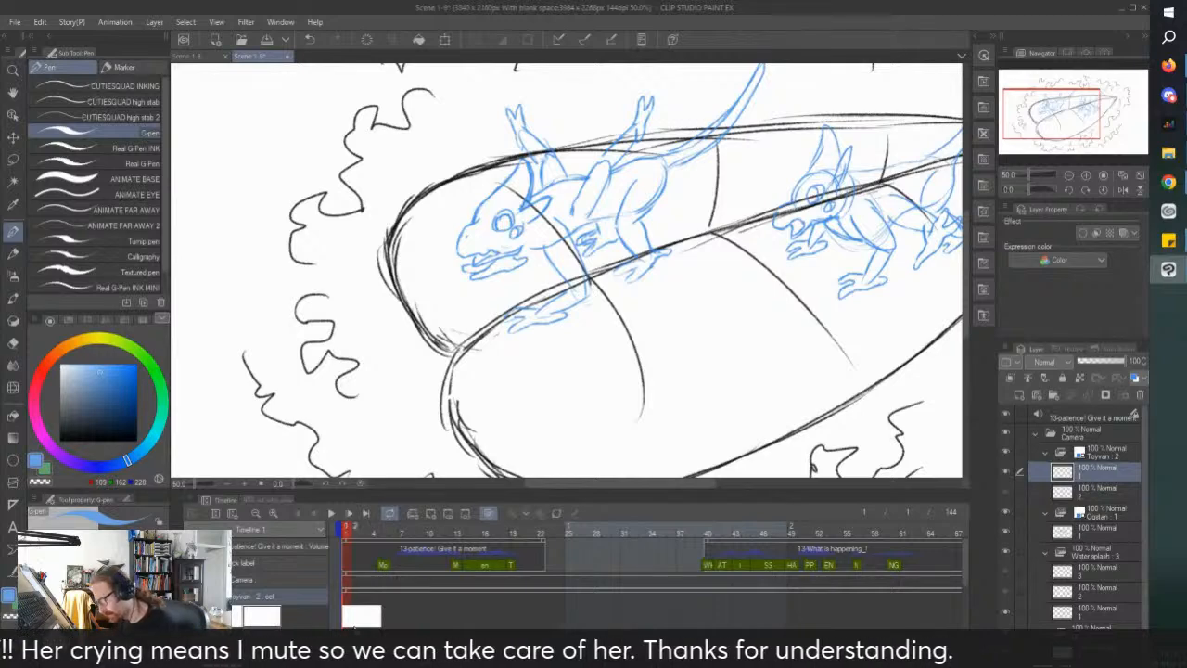
Step: Assign cel 2 to frame 1 of the Toyvan track
{"action": "right_click", "coordinate": [344, 590]}
{"action": "left_click", "coordinate": [356, 375]}
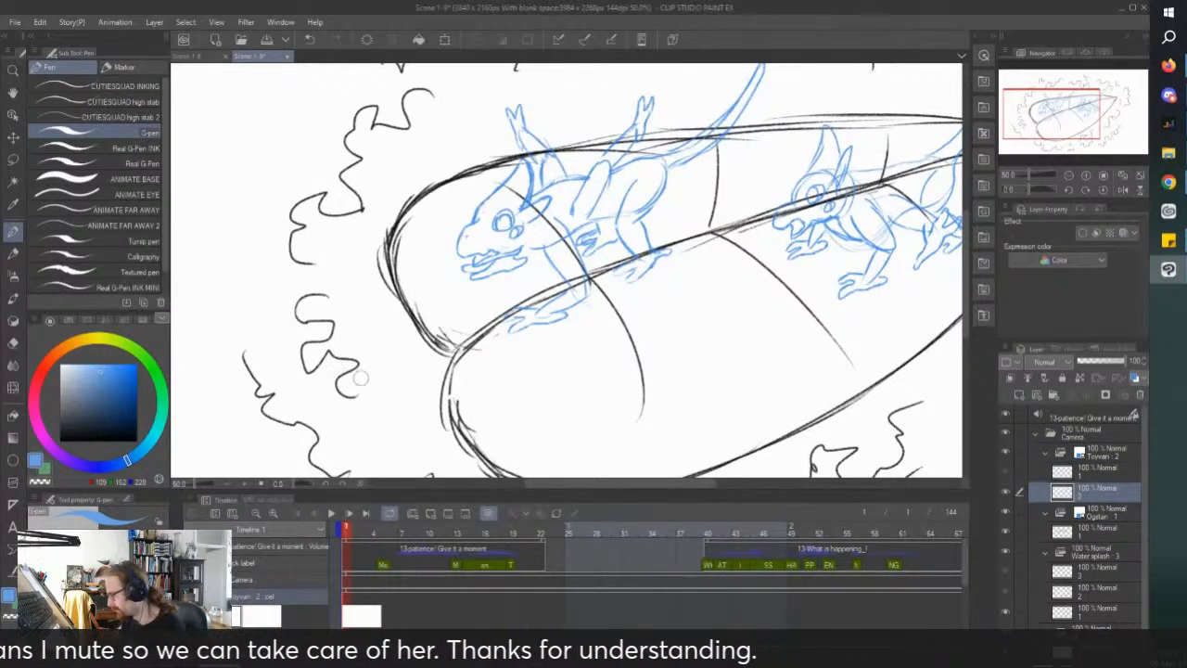
{"action": "left_click_drag", "start_coordinate": [515, 343], "coordinate": [528, 356]}
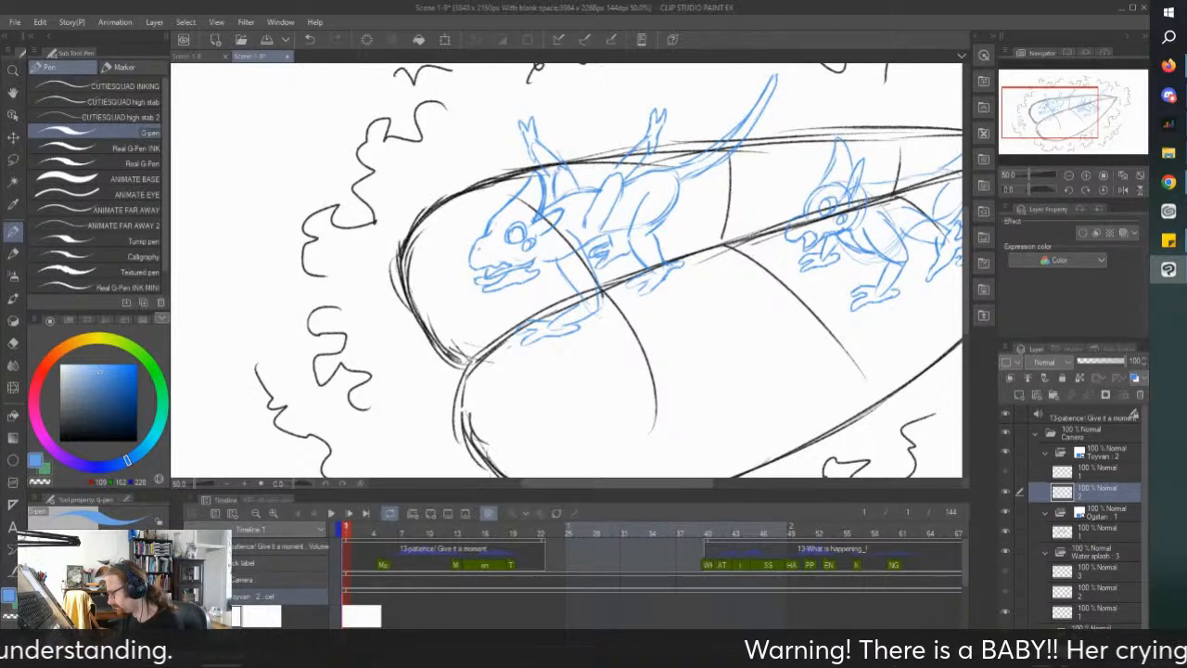
{"action": "key", "text": "ctrl+minus"}
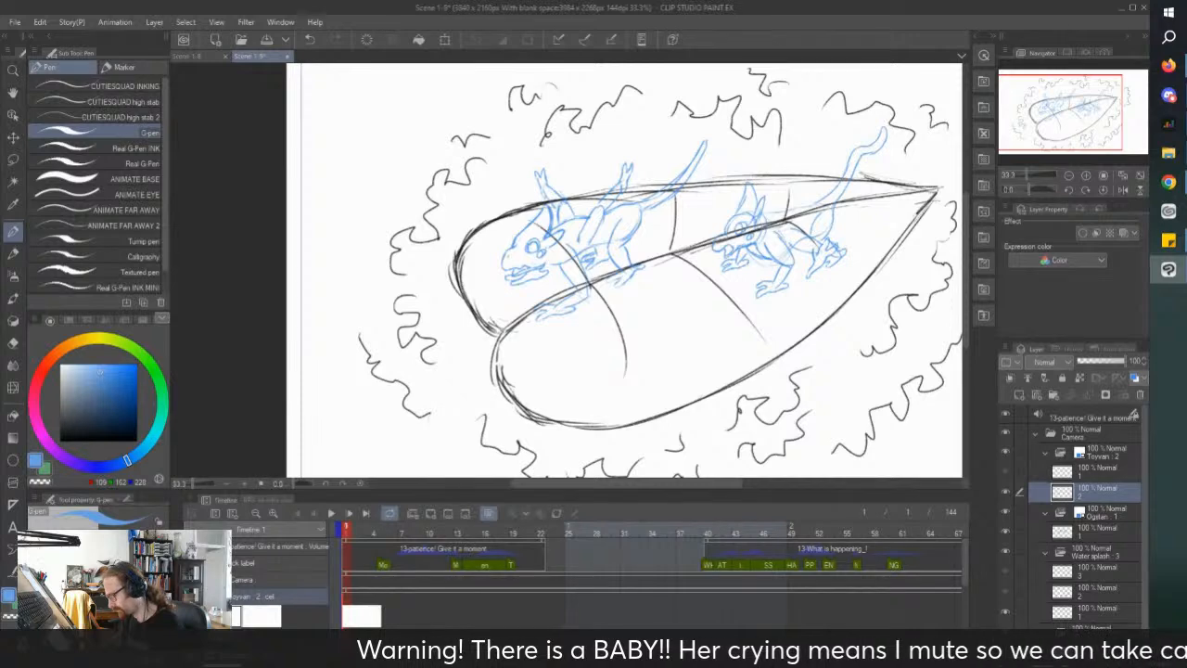
Step: Assign cel 1 to frame 7 of the Toyvan track
{"action": "left_click", "coordinate": [1098, 471]}
{"action": "left_click", "coordinate": [402, 619]}
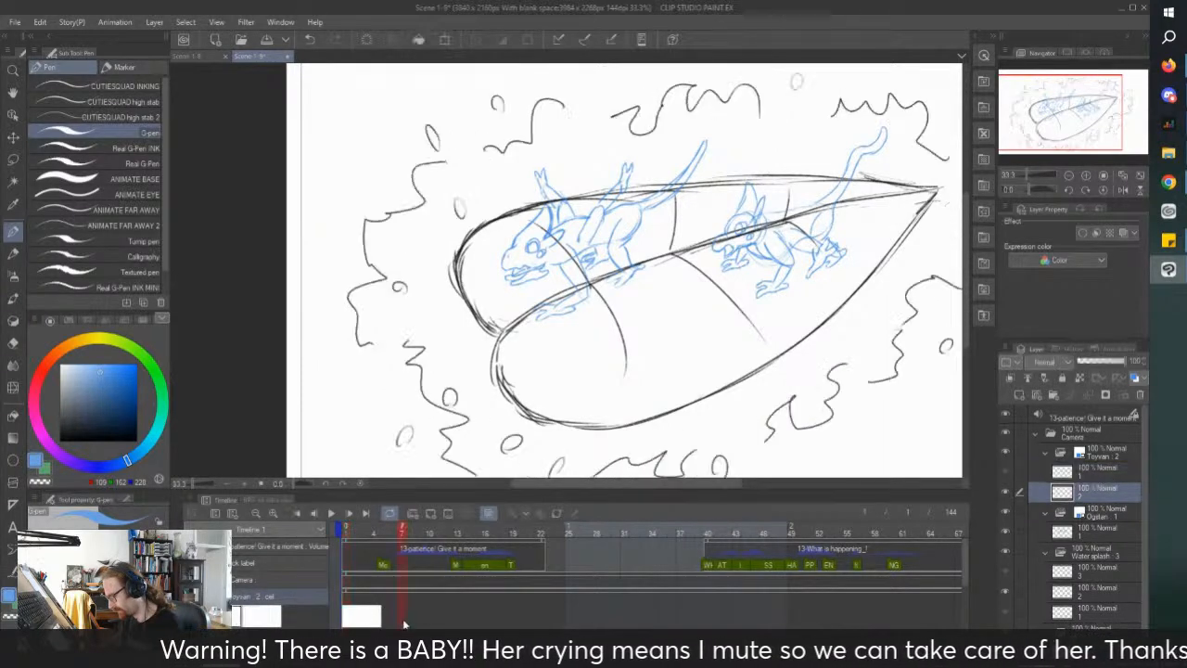
{"action": "right_click", "coordinate": [400, 612]}
{"action": "left_click", "coordinate": [423, 366]}
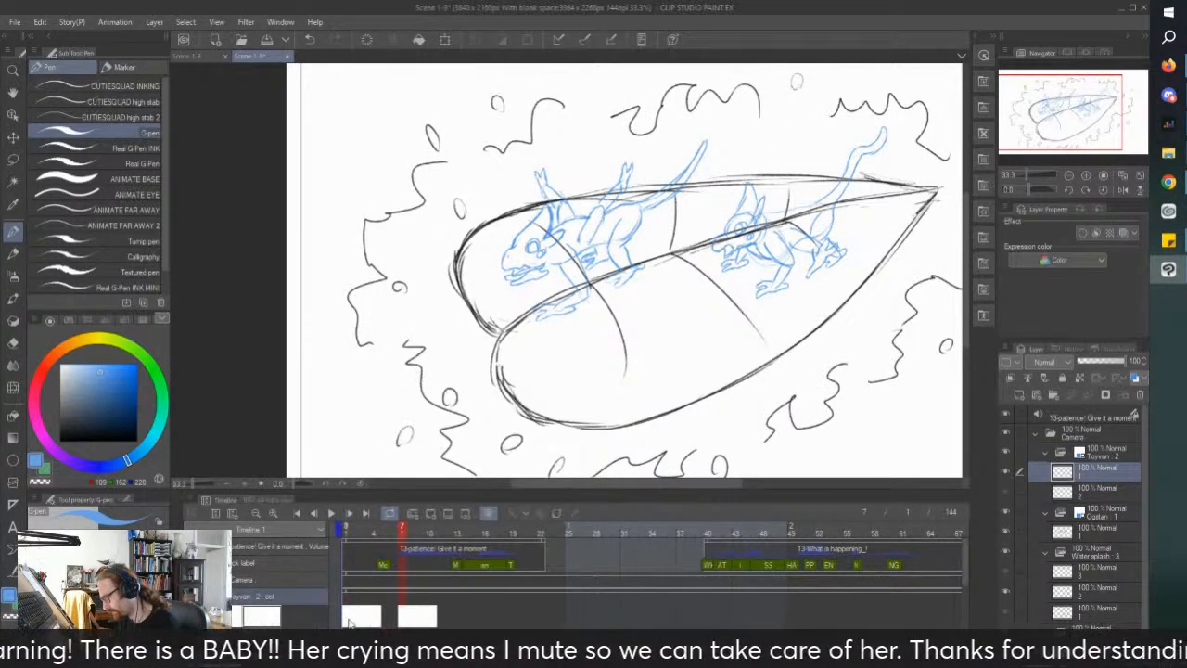
Step: On the Ogatan cel at frame 1, lasso the left creature on the leaf and remove it from that layer
{"action": "left_click", "coordinate": [347, 526]}
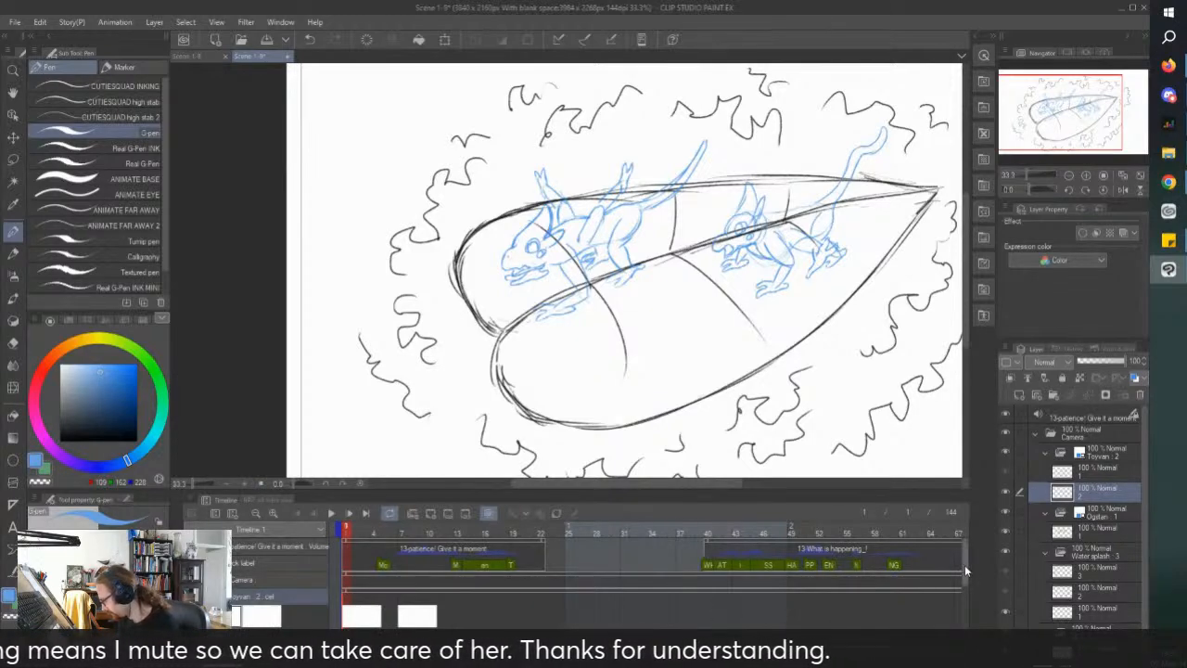
{"action": "scroll", "coordinate": [964, 564], "scroll_direction": "down", "scroll_amount": 3}
{"action": "scroll", "coordinate": [967, 622], "scroll_direction": "up", "scroll_amount": 2}
{"action": "scroll", "coordinate": [968, 603], "scroll_direction": "up", "scroll_amount": 3}
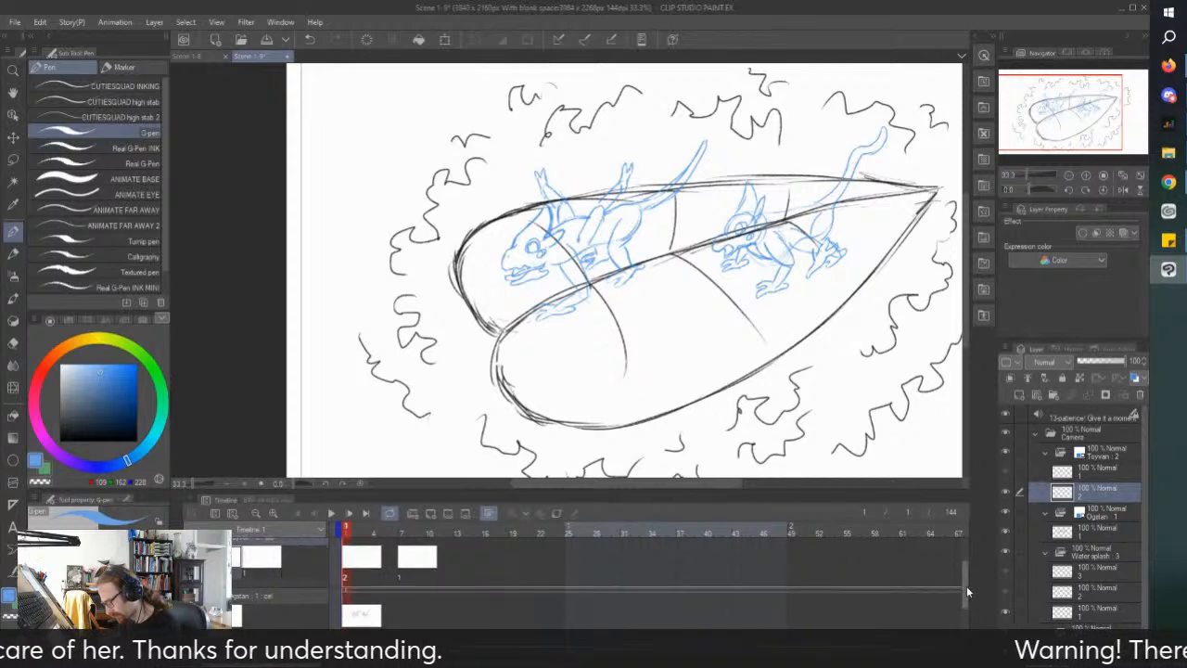
{"action": "left_click", "coordinate": [351, 622]}
{"action": "key", "text": "m"}
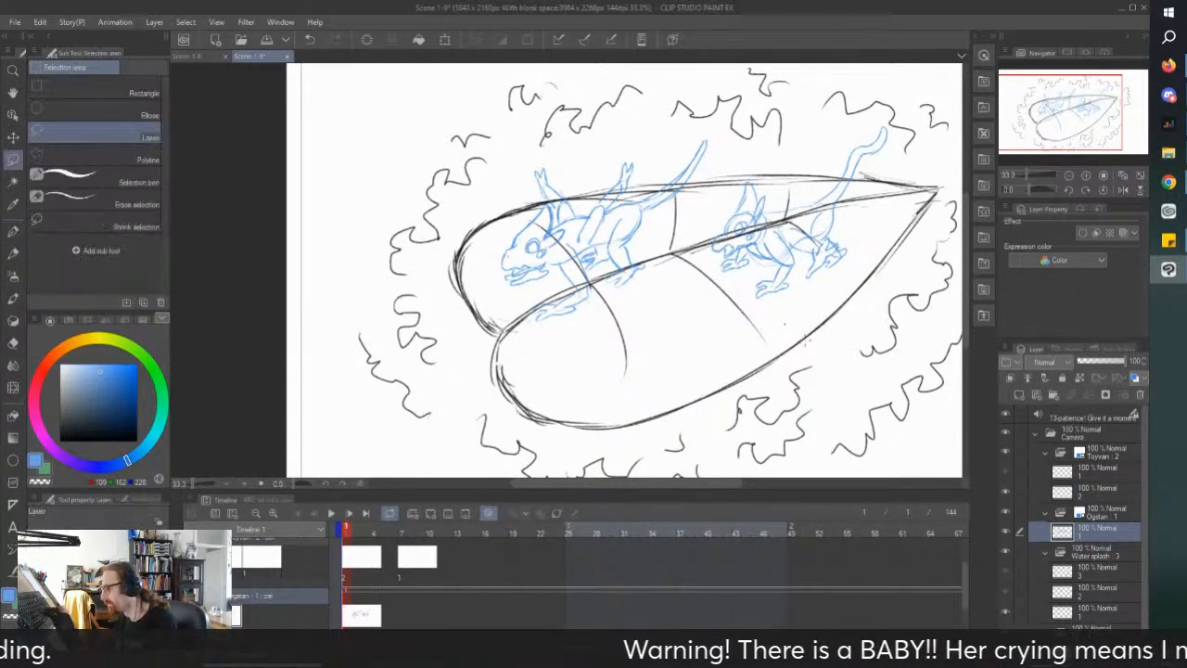
{"action": "mouse_move", "coordinate": [542, 158]}
{"action": "left_mouse_down"}
{"action": "mouse_move", "coordinate": [455, 302]}
{"action": "mouse_move", "coordinate": [672, 313]}
{"action": "mouse_move", "coordinate": [731, 153]}
{"action": "mouse_move", "coordinate": [547, 150]}
{"action": "left_mouse_up"}
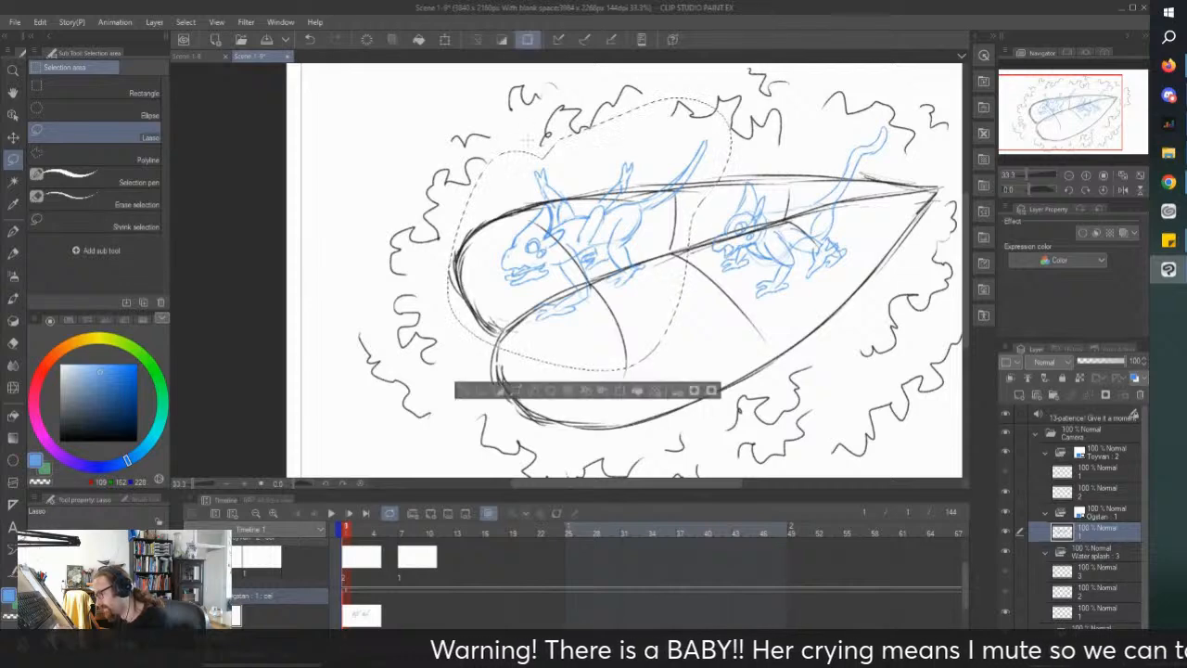
{"action": "key", "text": "Delete"}
Step: Delete cel 2 from the Toyvan folder
{"action": "left_click", "coordinate": [1097, 489]}
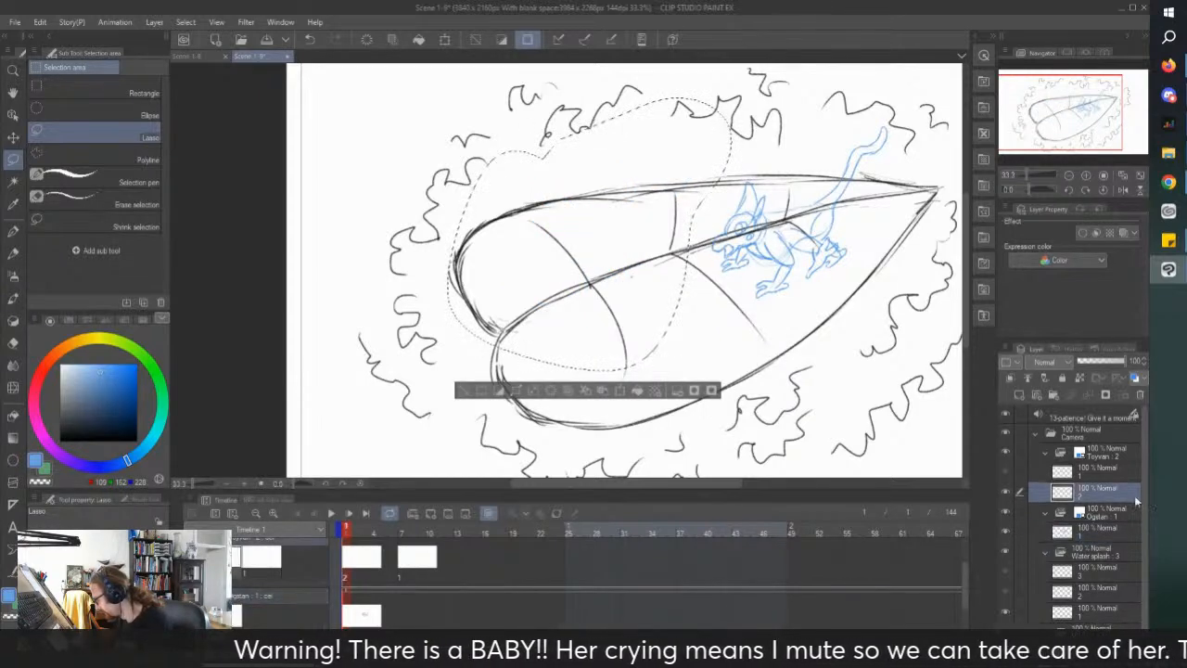
{"action": "left_click", "coordinate": [1140, 394]}
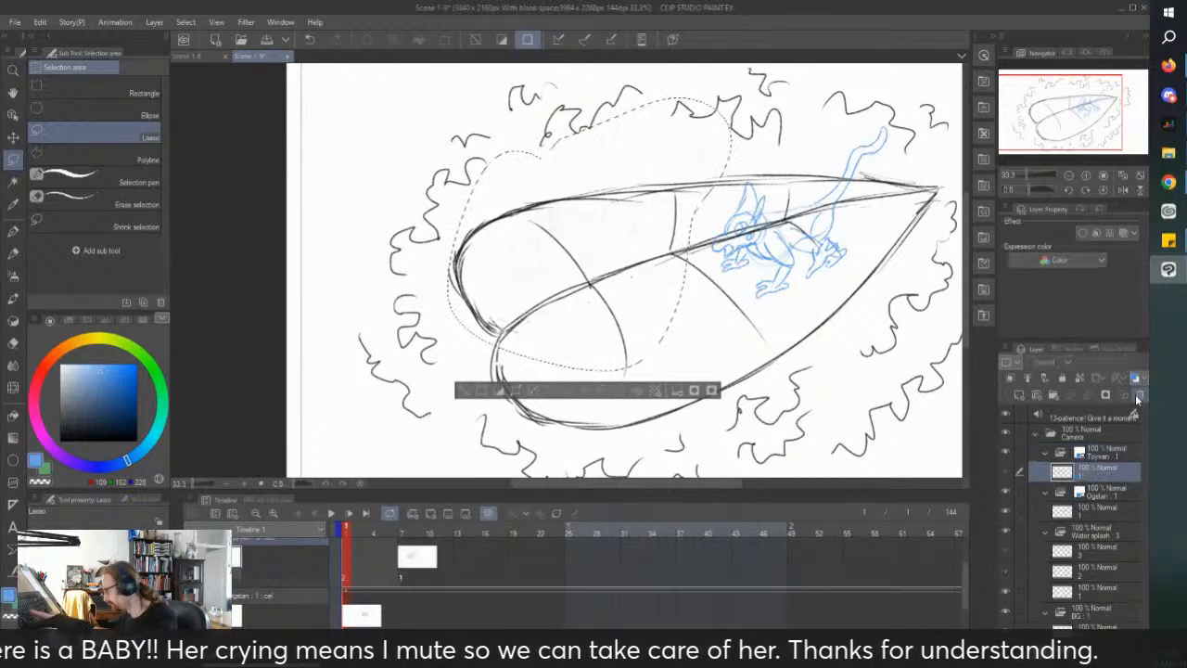
Step: Clear the selection and create a new animation cel at frame 1 of the Toyvan track
{"action": "key", "text": "ctrl+d"}
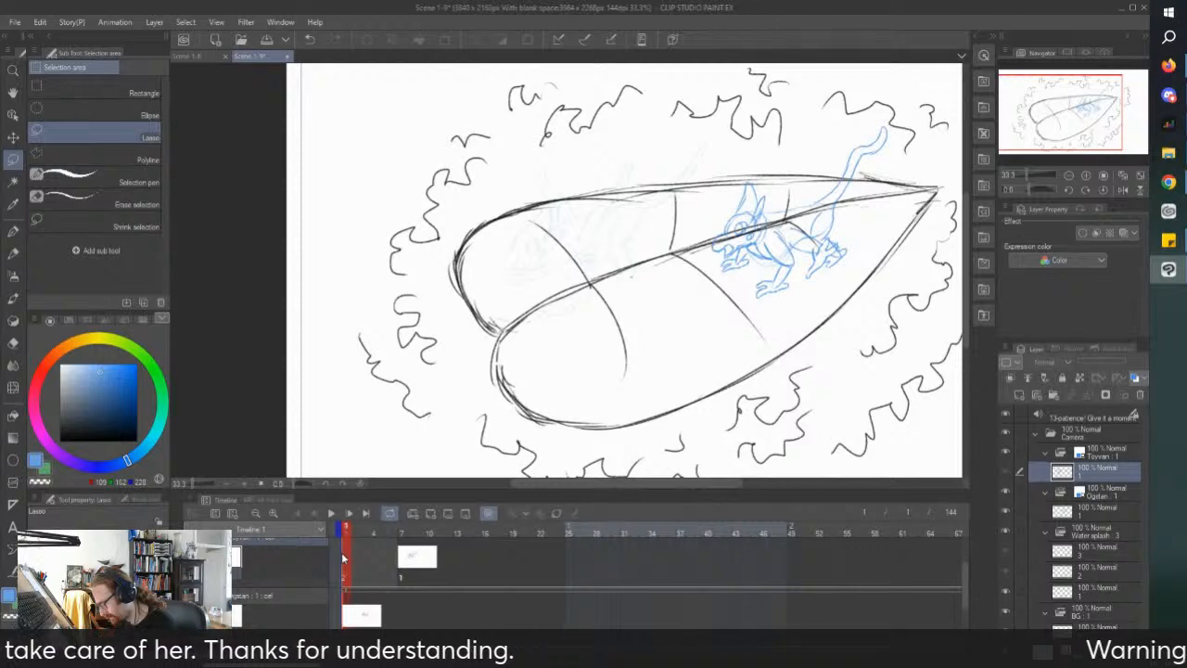
{"action": "right_click", "coordinate": [349, 566]}
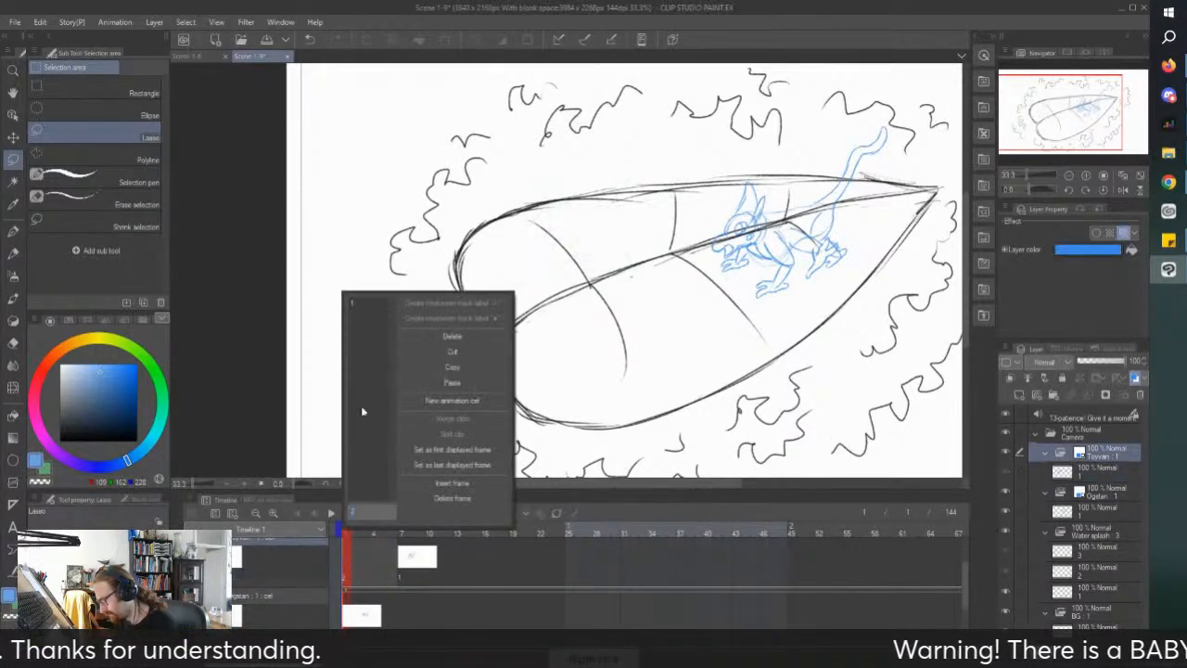
{"action": "left_click", "coordinate": [406, 388]}
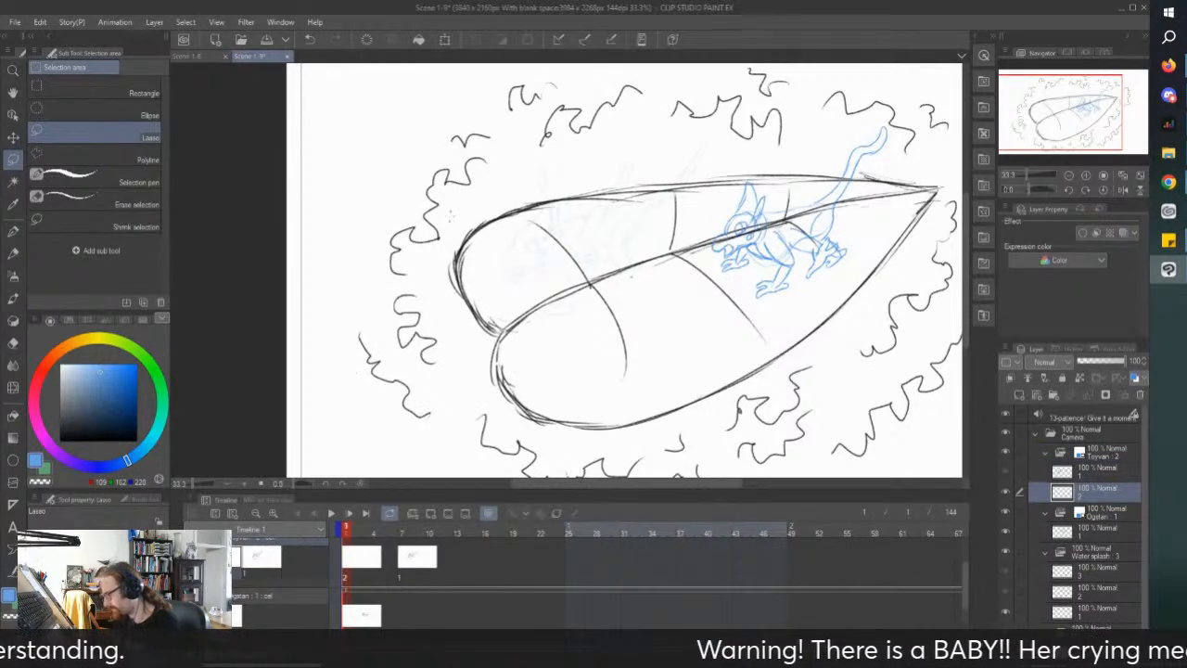
Step: Choose the sketch pencil ANIMATE brush for drawing on the new Toyvan cel 2
{"action": "left_click_drag", "start_coordinate": [602, 212], "coordinate": [612, 228]}
{"action": "scroll", "coordinate": [596, 212], "scroll_direction": "up", "scroll_amount": 2}
{"action": "key", "text": "p"}
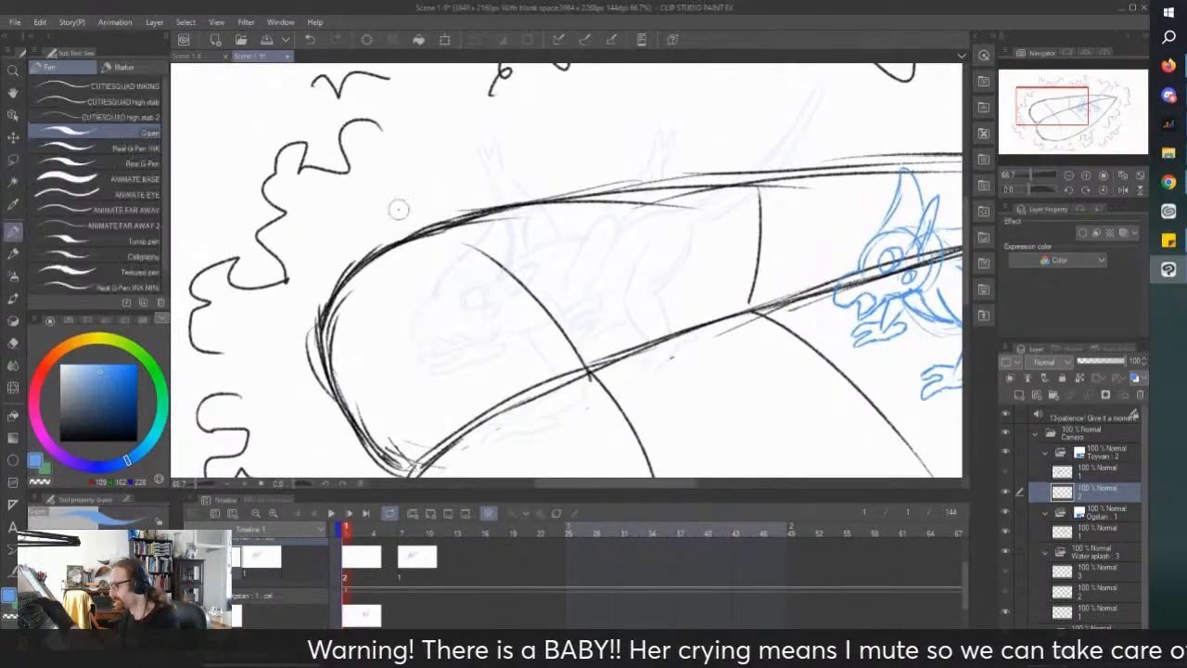
{"action": "key", "text": "p"}
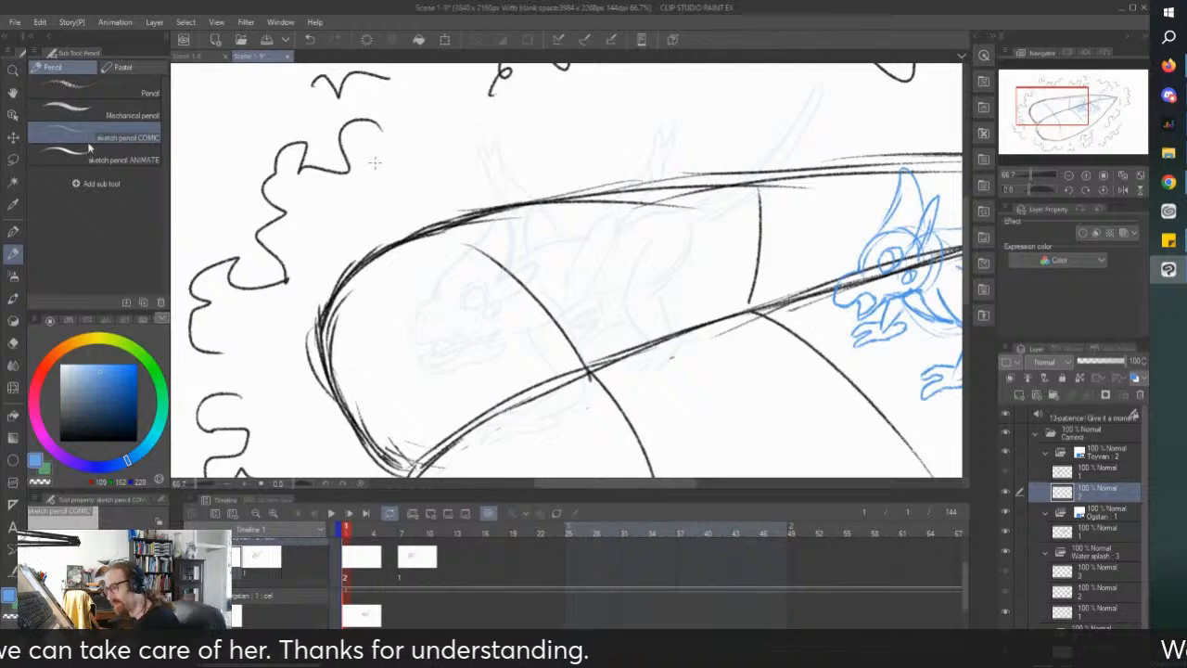
{"action": "left_click", "coordinate": [116, 159]}
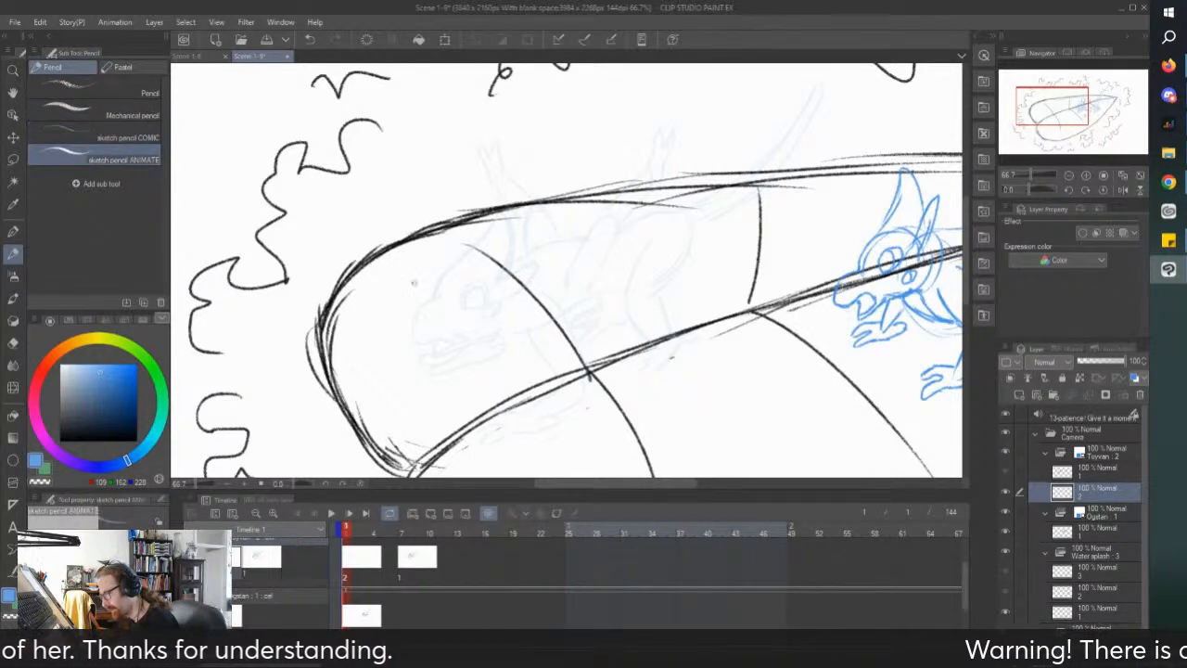
{"action": "scroll", "coordinate": [431, 266], "scroll_direction": "down", "scroll_amount": 1}
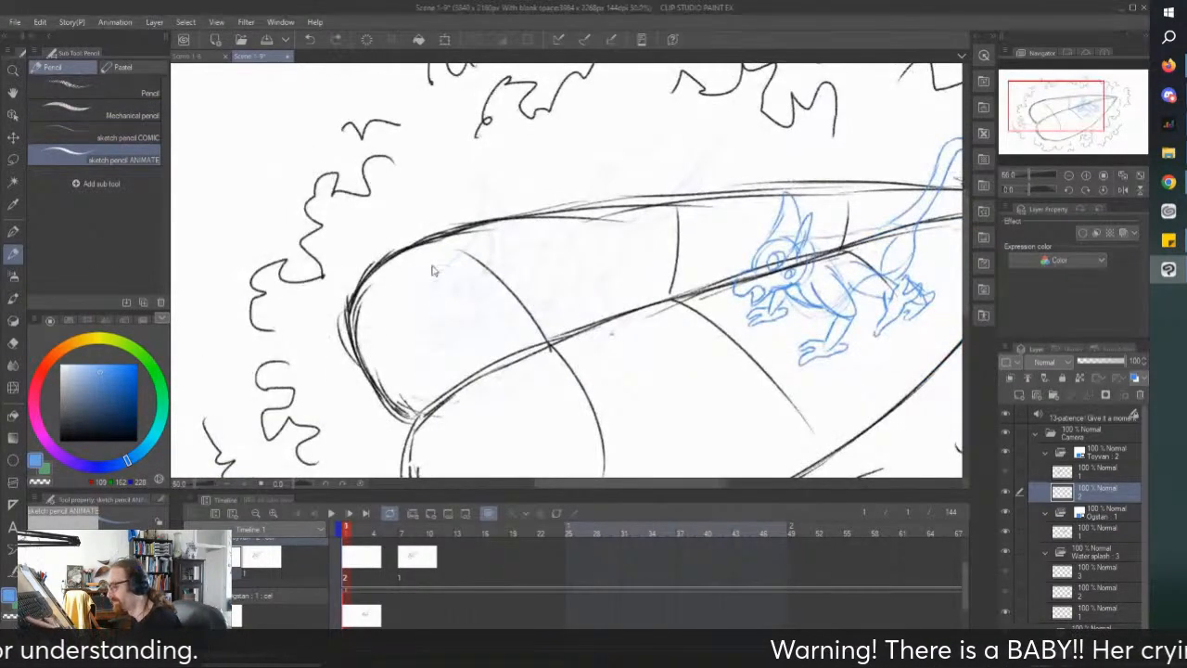
{"action": "key", "text": "ctrl+z"}
{"action": "scroll", "coordinate": [434, 268], "scroll_direction": "up", "scroll_amount": 1}
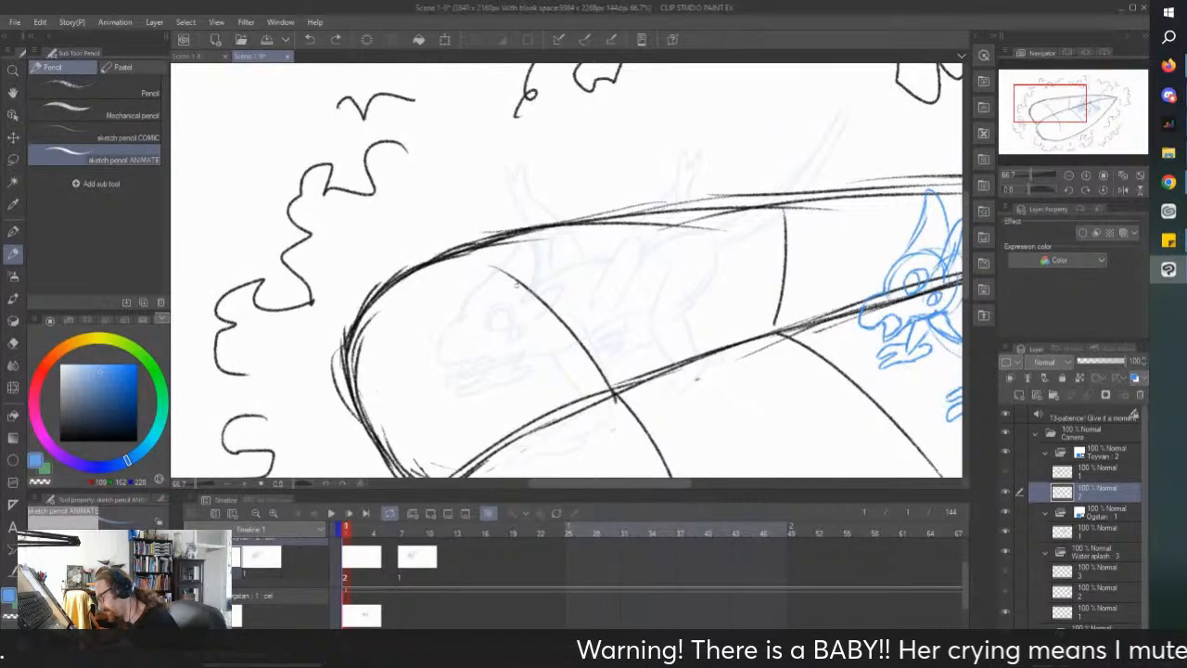
{"action": "scroll", "coordinate": [506, 297], "scroll_direction": "down", "scroll_amount": 1}
{"action": "left_click_drag", "start_coordinate": [502, 302], "coordinate": [504, 283]}
{"action": "scroll", "coordinate": [486, 336], "scroll_direction": "up", "scroll_amount": 1}
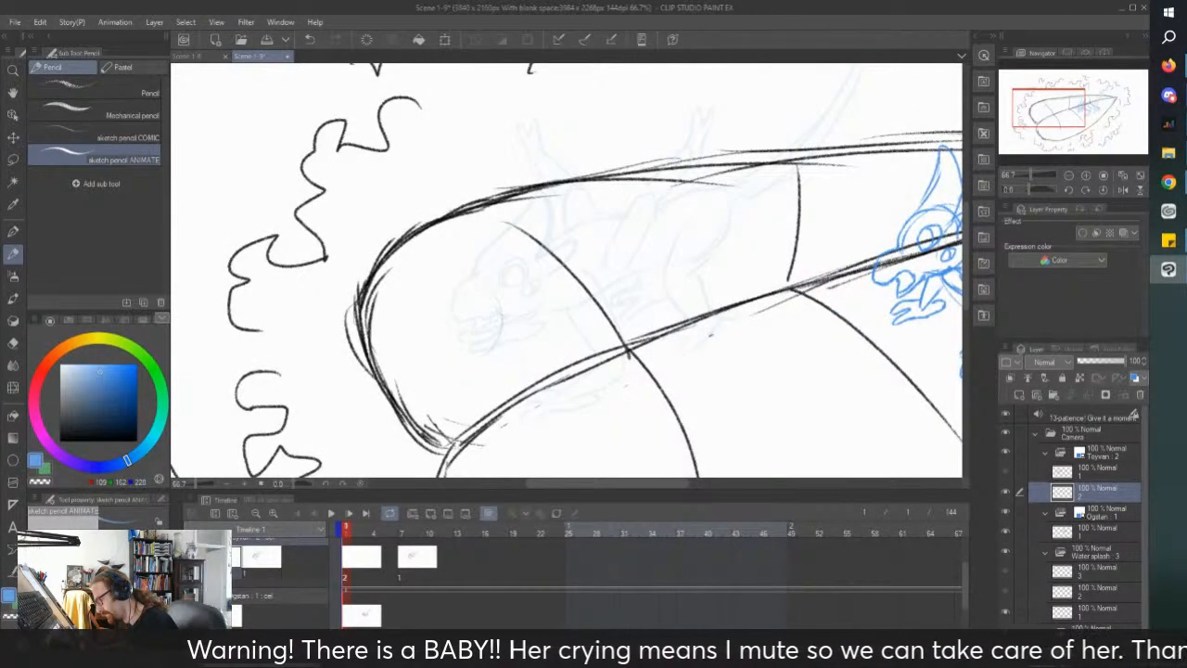
{"action": "scroll", "coordinate": [454, 177], "scroll_direction": "down", "scroll_amount": 2}
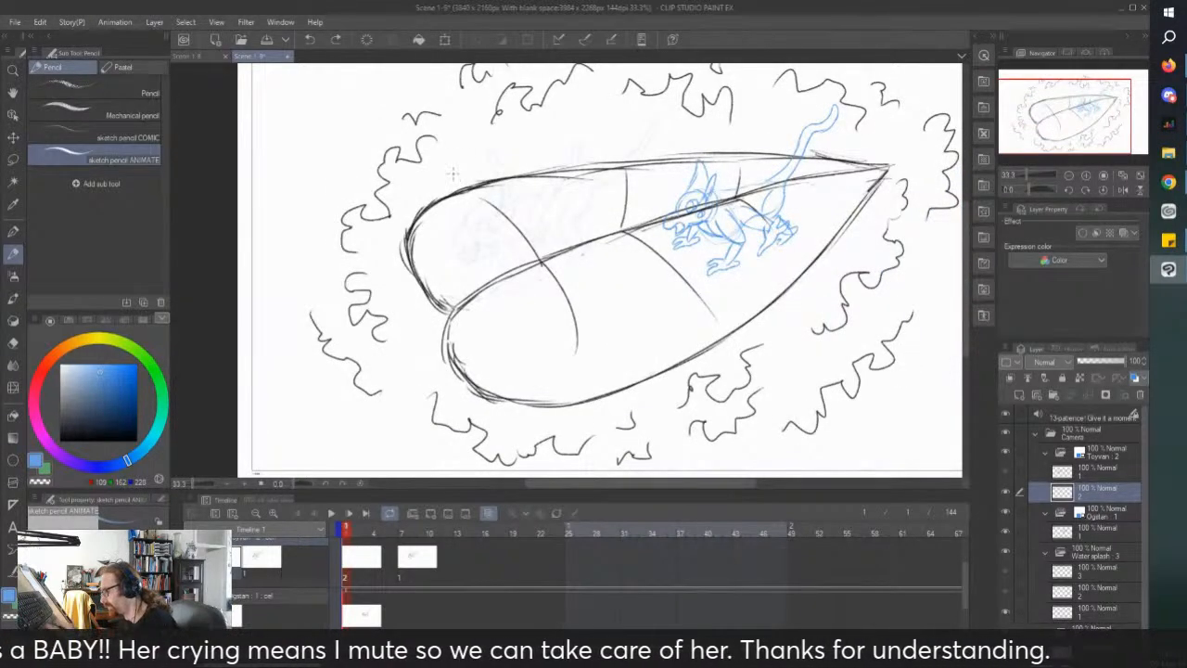
{"action": "left_click_drag", "start_coordinate": [459, 168], "coordinate": [453, 174]}
Step: Switch to the Scene 1-8 document and play back the end of its animation from frame 133
{"action": "left_click", "coordinate": [184, 56]}
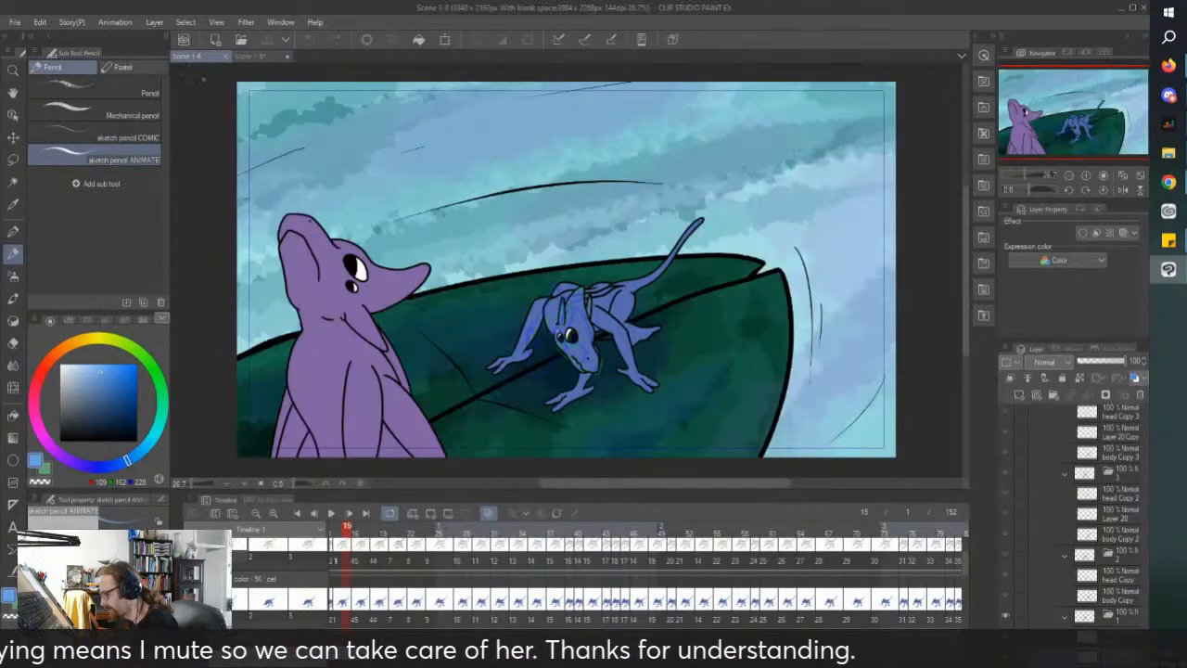
{"action": "mouse_move", "coordinate": [449, 630]}
{"action": "left_mouse_down"}
{"action": "mouse_move", "coordinate": [602, 631]}
{"action": "mouse_move", "coordinate": [517, 631]}
{"action": "left_mouse_up"}
{"action": "left_click", "coordinate": [595, 527]}
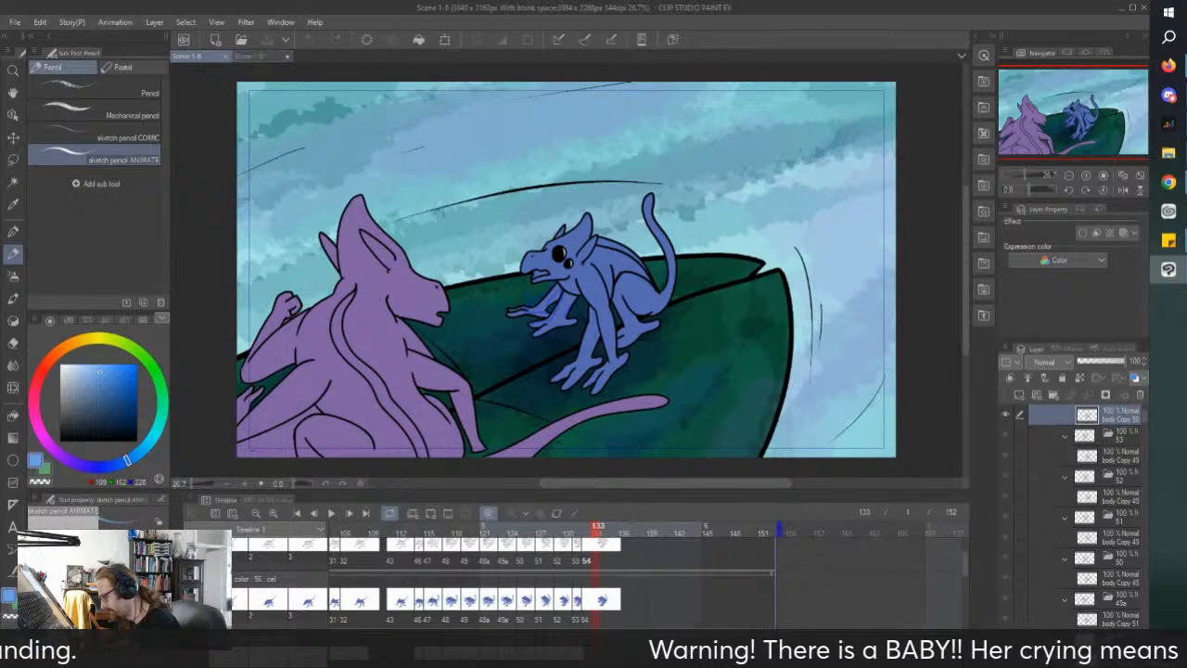
{"action": "scroll", "coordinate": [963, 557], "scroll_direction": "up", "scroll_amount": 1}
{"action": "scroll", "coordinate": [963, 551], "scroll_direction": "up", "scroll_amount": 1}
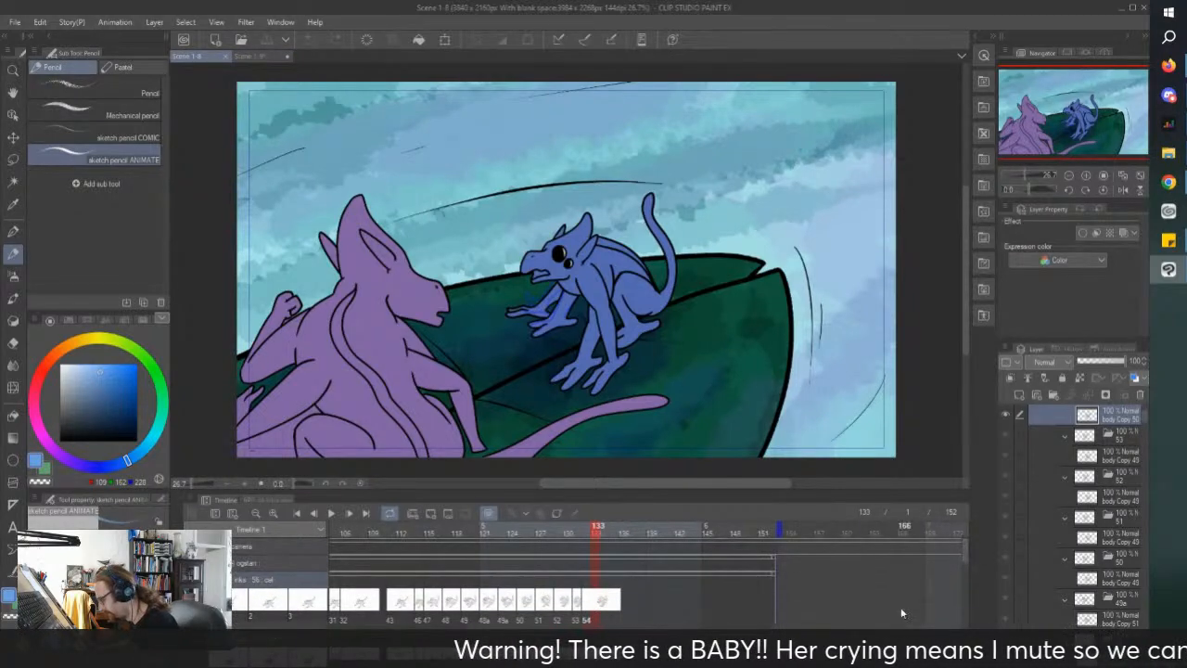
{"action": "left_click", "coordinate": [331, 514]}
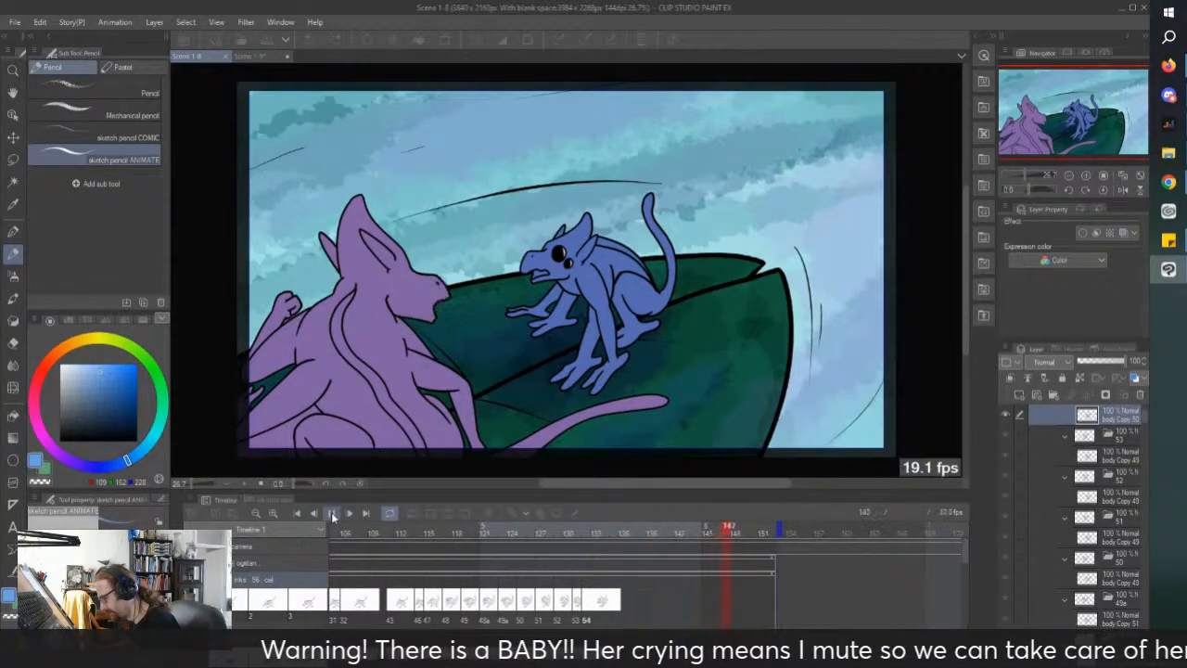
{"action": "left_click", "coordinate": [331, 514]}
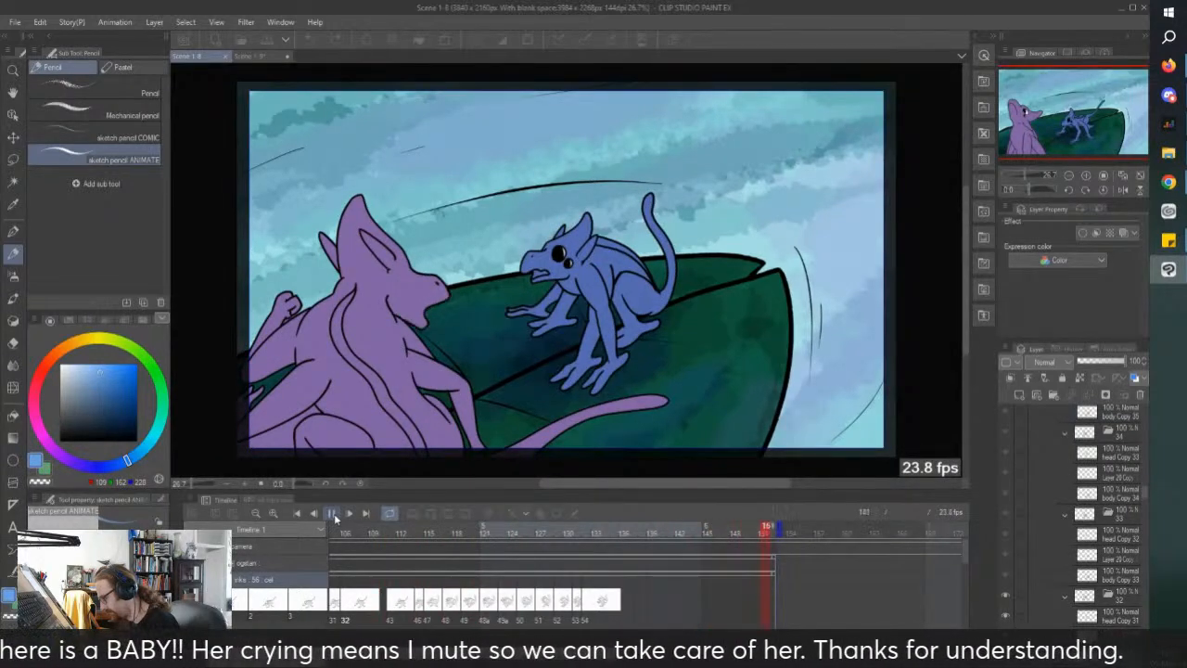
Step: Compare the closing pose in Scene 1-8 with the Scene 1-9 leaf sketch, ending back in Scene 1-9
{"action": "left_click", "coordinate": [256, 55]}
{"action": "scroll", "coordinate": [458, 256], "scroll_direction": "up", "scroll_amount": 1}
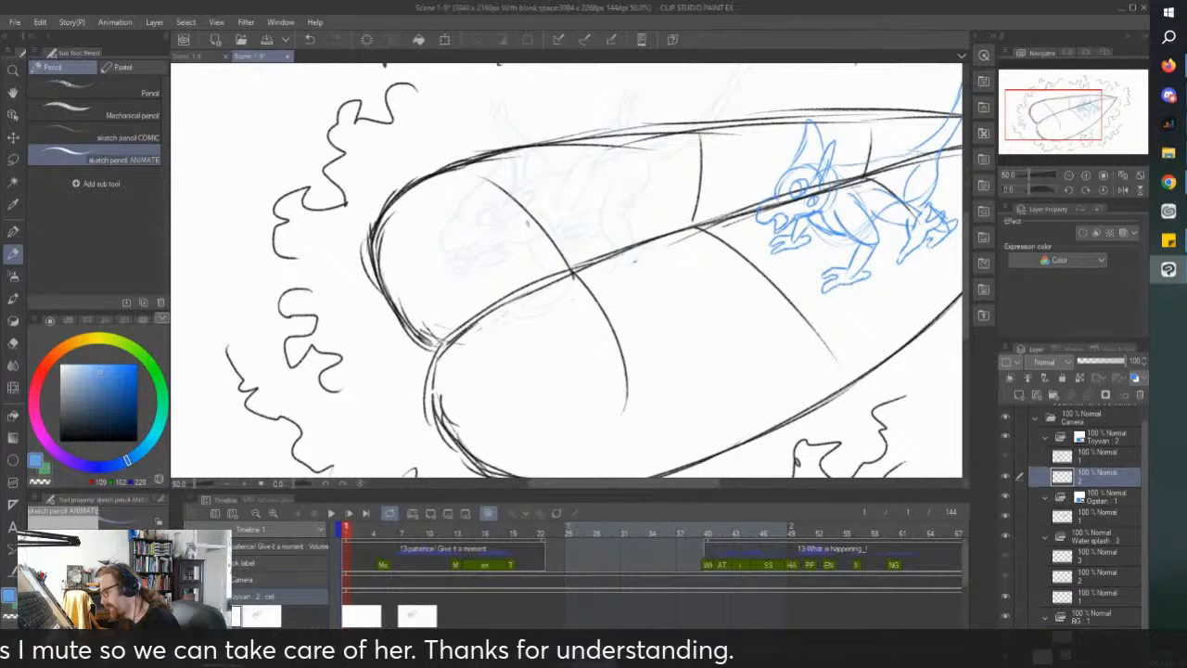
{"action": "scroll", "coordinate": [568, 269], "scroll_direction": "down", "scroll_amount": 1}
{"action": "left_click", "coordinate": [190, 57]}
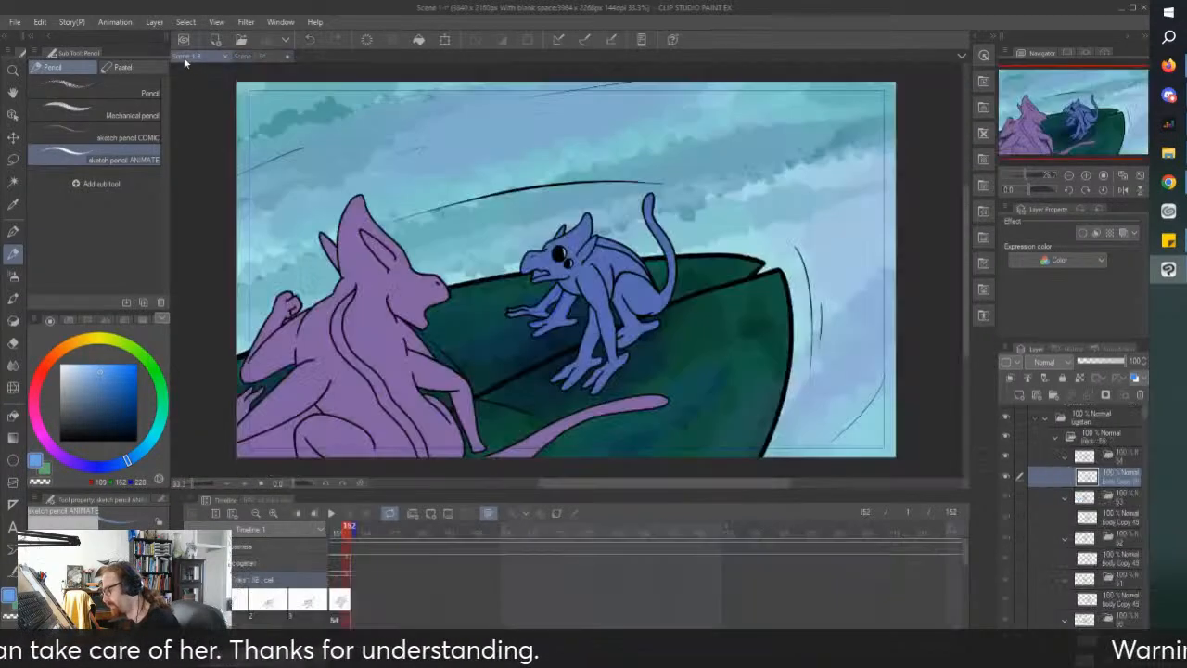
{"action": "left_click", "coordinate": [255, 56]}
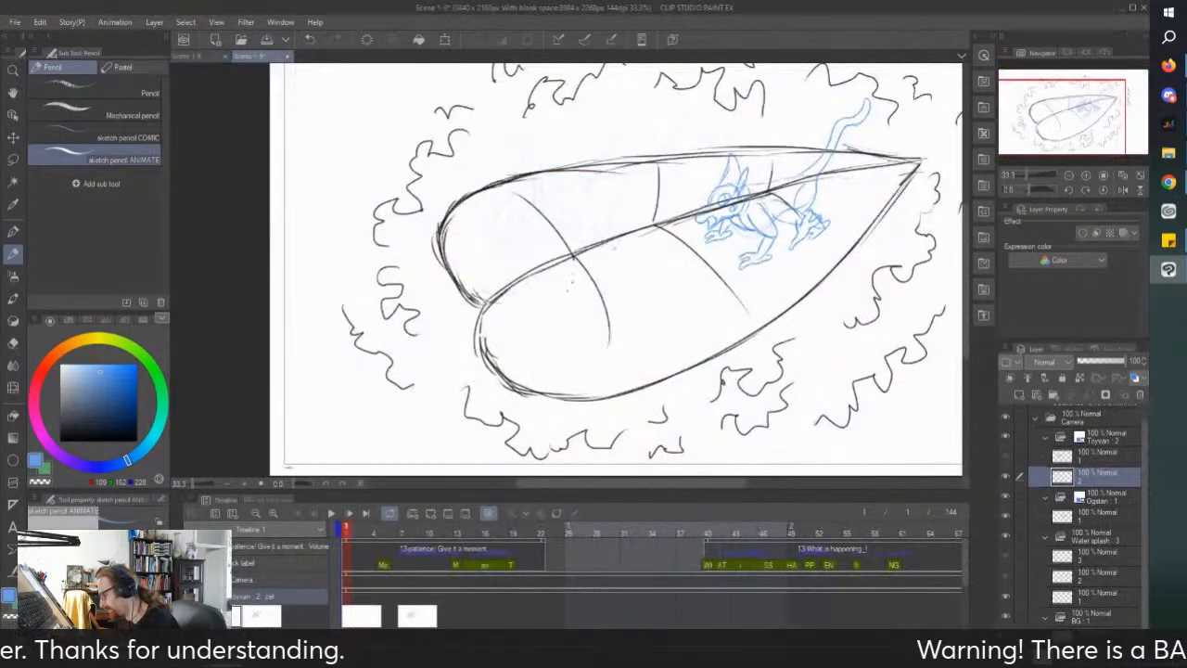
Step: On Toyvan cel 2, rough out the left creature's chest and hip circles and join them with curved body lines
{"action": "scroll", "coordinate": [532, 215], "scroll_direction": "up", "scroll_amount": 1}
{"action": "mouse_move", "coordinate": [581, 345]}
{"action": "left_mouse_down"}
{"action": "mouse_move", "coordinate": [617, 325]}
{"action": "mouse_move", "coordinate": [562, 378]}
{"action": "left_mouse_up"}
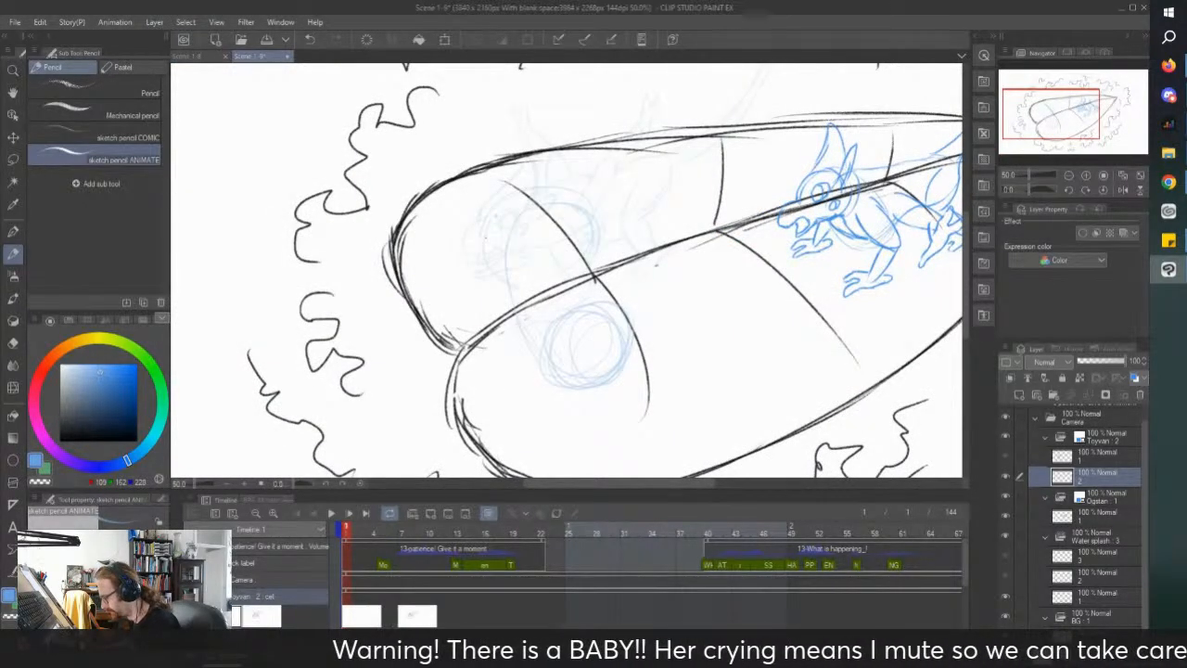
{"action": "left_click_drag", "start_coordinate": [494, 274], "coordinate": [525, 356]}
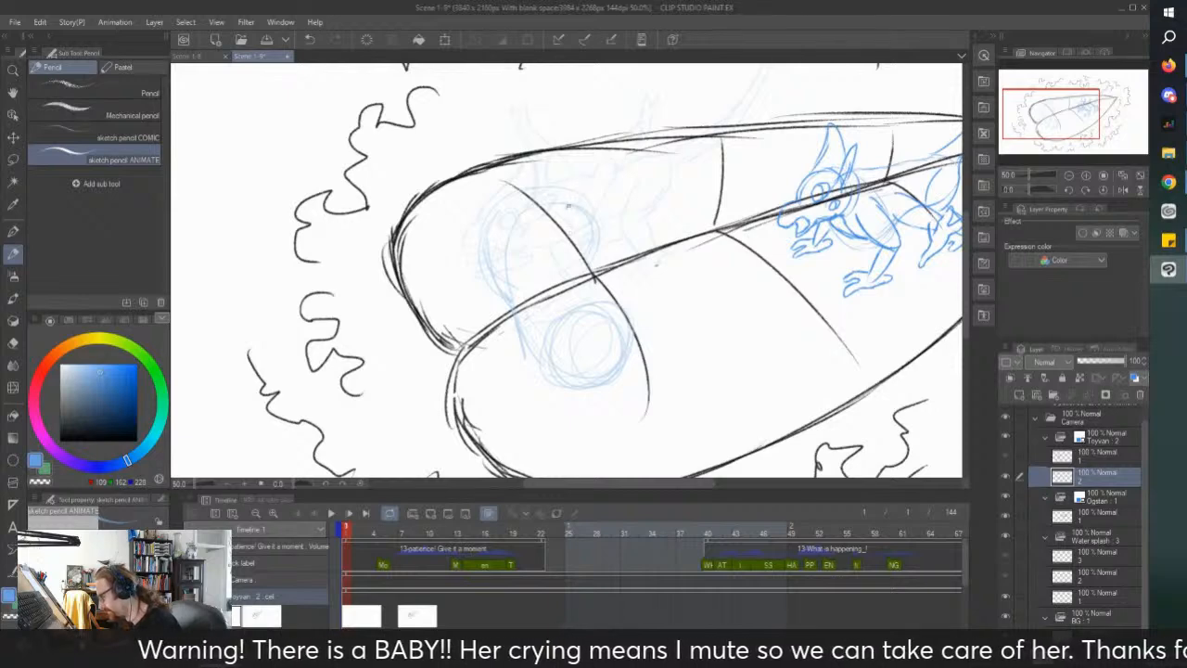
{"action": "mouse_move", "coordinate": [608, 215]}
{"action": "left_mouse_down"}
{"action": "mouse_move", "coordinate": [557, 227]}
{"action": "mouse_move", "coordinate": [580, 179]}
{"action": "left_mouse_up"}
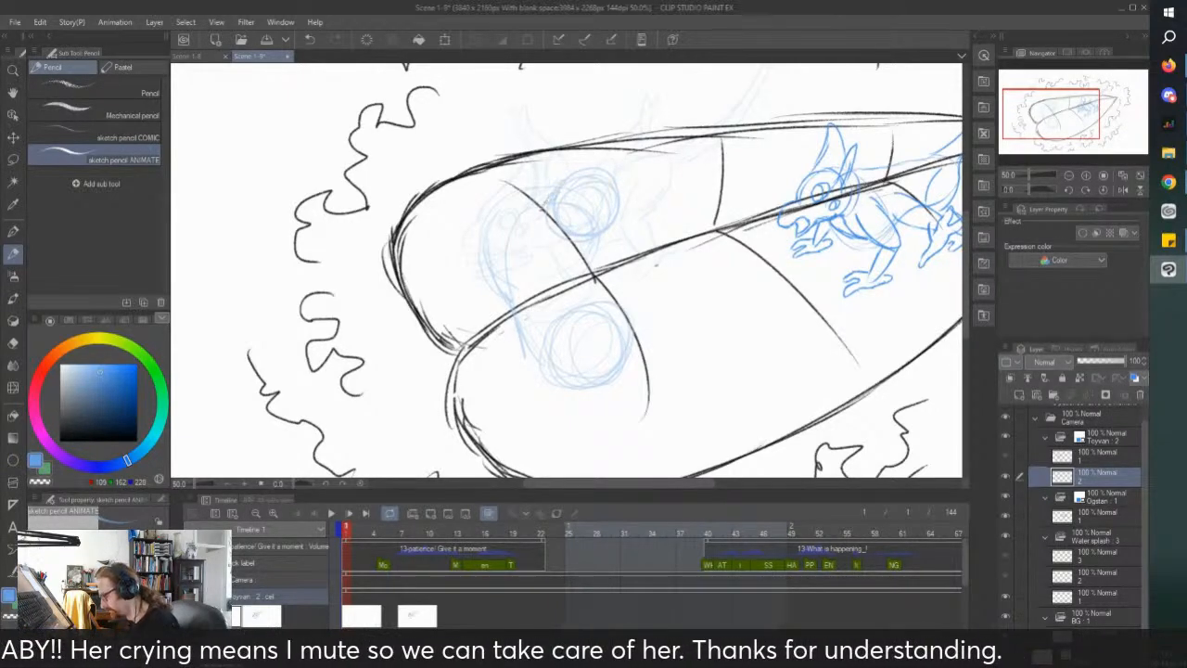
{"action": "mouse_move", "coordinate": [501, 255]}
{"action": "left_mouse_down"}
{"action": "mouse_move", "coordinate": [519, 336]}
{"action": "mouse_move", "coordinate": [593, 399]}
{"action": "left_mouse_up"}
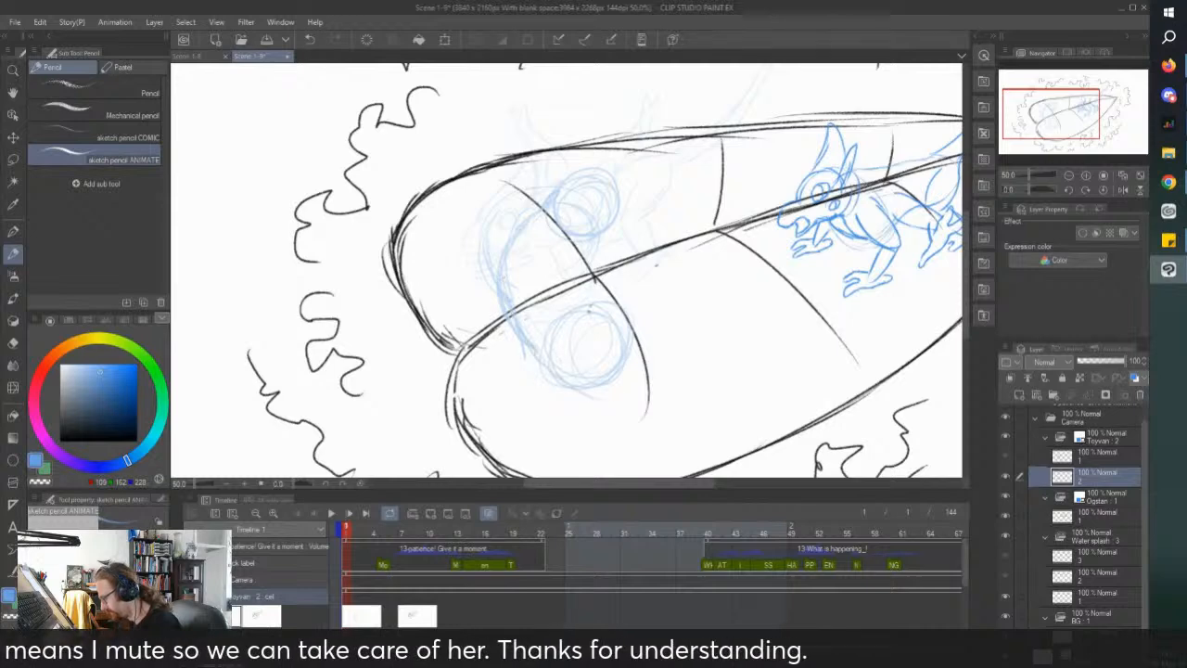
{"action": "left_click_drag", "start_coordinate": [595, 280], "coordinate": [627, 351]}
Step: Sketch the left creature's tail curving out from the hips across the leaf's lower half
{"action": "scroll", "coordinate": [552, 225], "scroll_direction": "down", "scroll_amount": 1}
{"action": "key", "text": "ctrl+plus"}
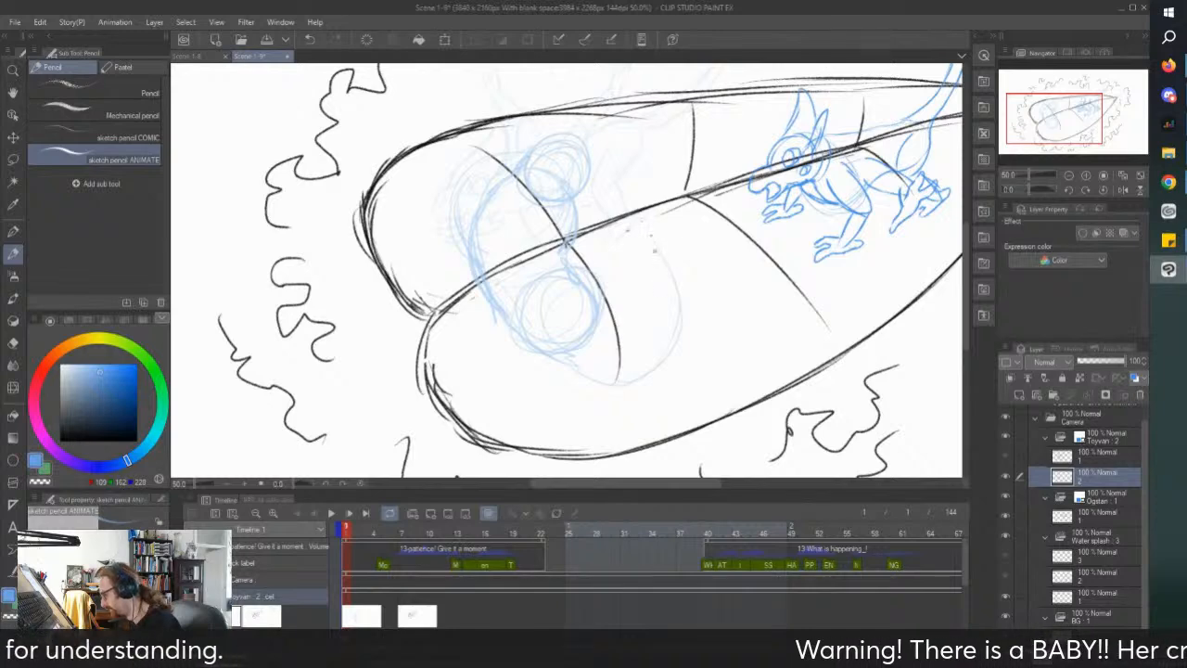
{"action": "mouse_move", "coordinate": [649, 265]}
{"action": "left_mouse_down"}
{"action": "mouse_move", "coordinate": [661, 334]}
{"action": "mouse_move", "coordinate": [637, 215]}
{"action": "mouse_move", "coordinate": [655, 235]}
{"action": "mouse_move", "coordinate": [679, 352]}
{"action": "mouse_move", "coordinate": [614, 385]}
{"action": "left_mouse_up"}
{"action": "left_click_drag", "start_coordinate": [512, 139], "coordinate": [525, 146]}
Step: Switch to Scene 1-8 and go to the purple creature's colour cel at frame 116
{"action": "left_click", "coordinate": [186, 55]}
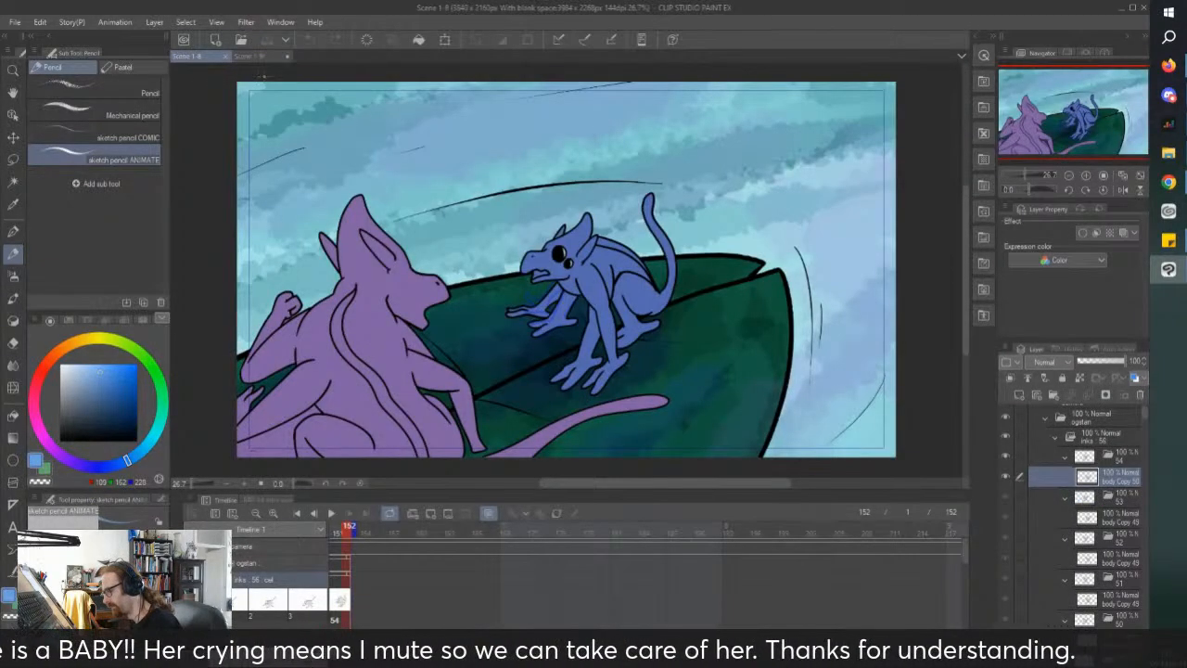
{"action": "left_click_drag", "start_coordinate": [263, 81], "coordinate": [281, 75]}
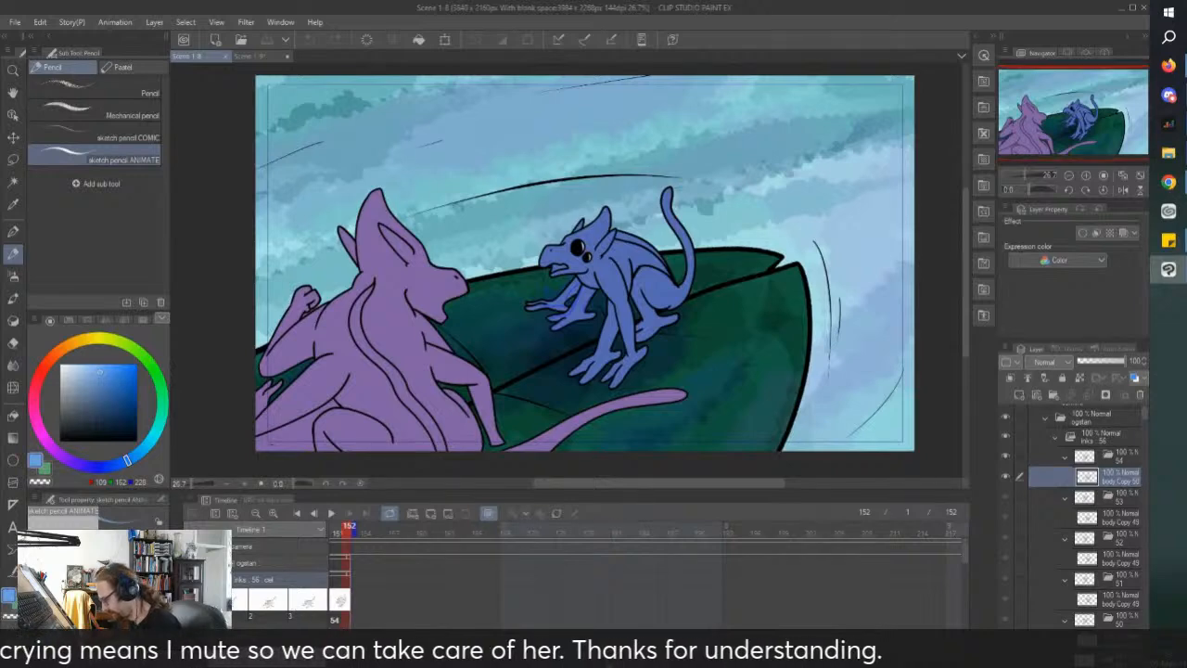
{"action": "scroll", "coordinate": [593, 575], "scroll_direction": "left", "scroll_amount": 5}
{"action": "left_click", "coordinate": [283, 457]}
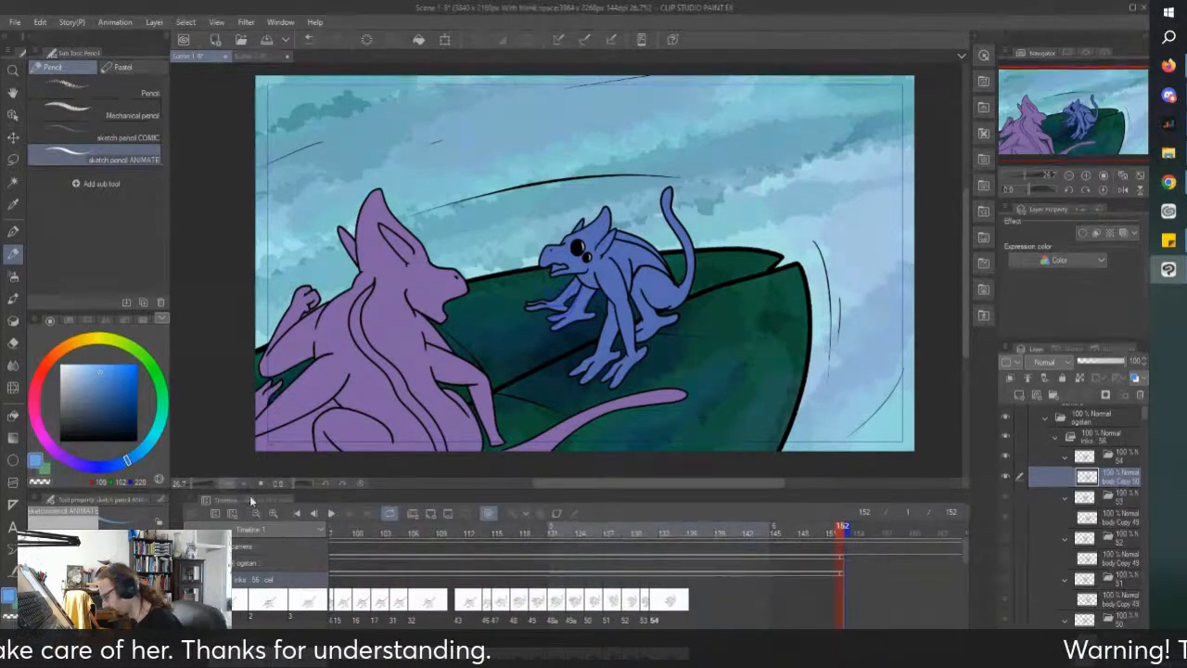
{"action": "left_click_drag", "start_coordinate": [967, 562], "coordinate": [969, 634]}
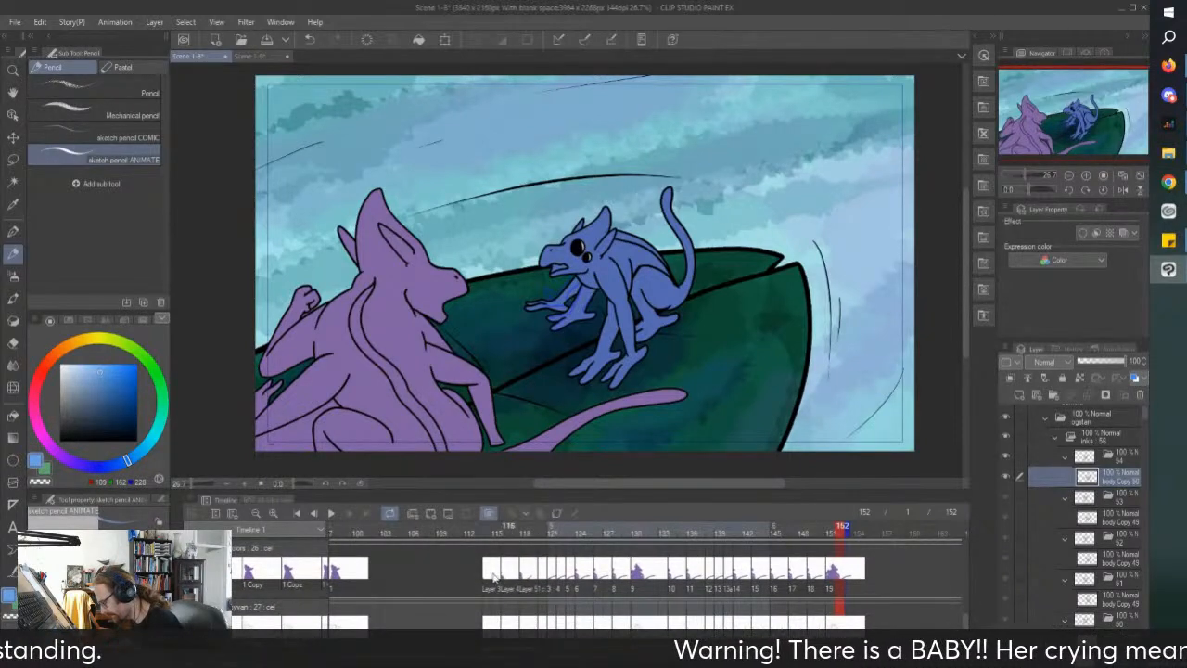
{"action": "left_click", "coordinate": [489, 581]}
{"action": "left_click", "coordinate": [516, 577]}
{"action": "left_click", "coordinate": [529, 577]}
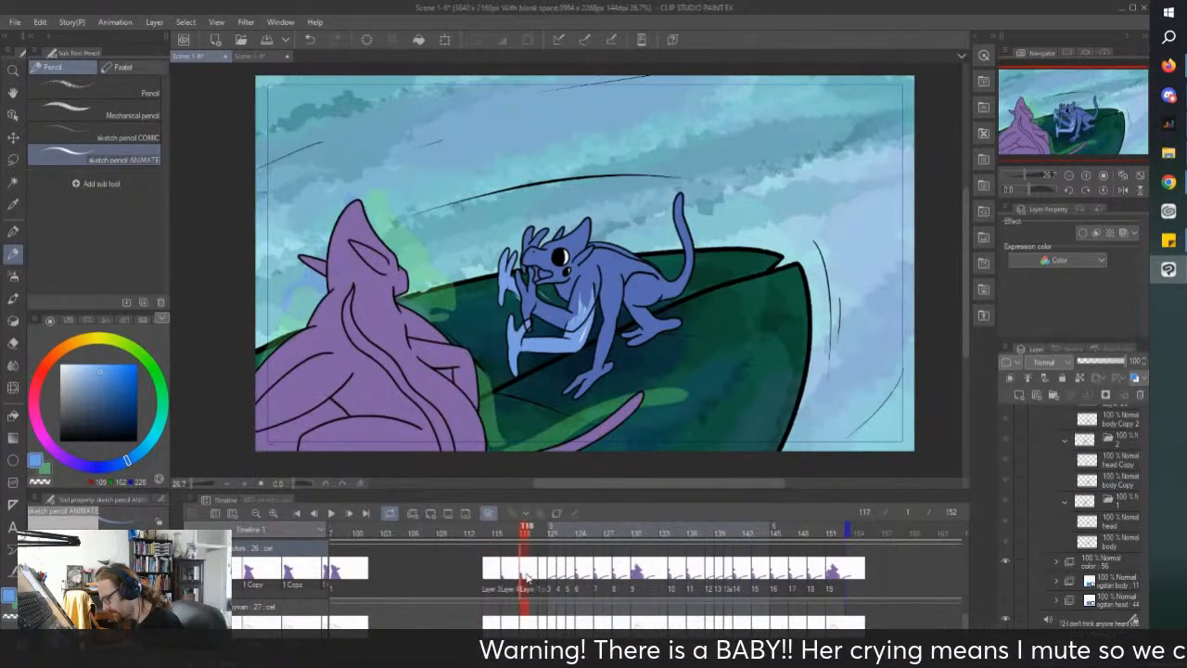
{"action": "left_click", "coordinate": [506, 577]}
Step: At frame 116, auto-select the enclosed gaps beside the purple creature's left arm and leg and delete their purple fill
{"action": "left_click_drag", "start_coordinate": [209, 466], "coordinate": [223, 460]}
{"action": "scroll", "coordinate": [223, 459], "scroll_direction": "up", "scroll_amount": 2}
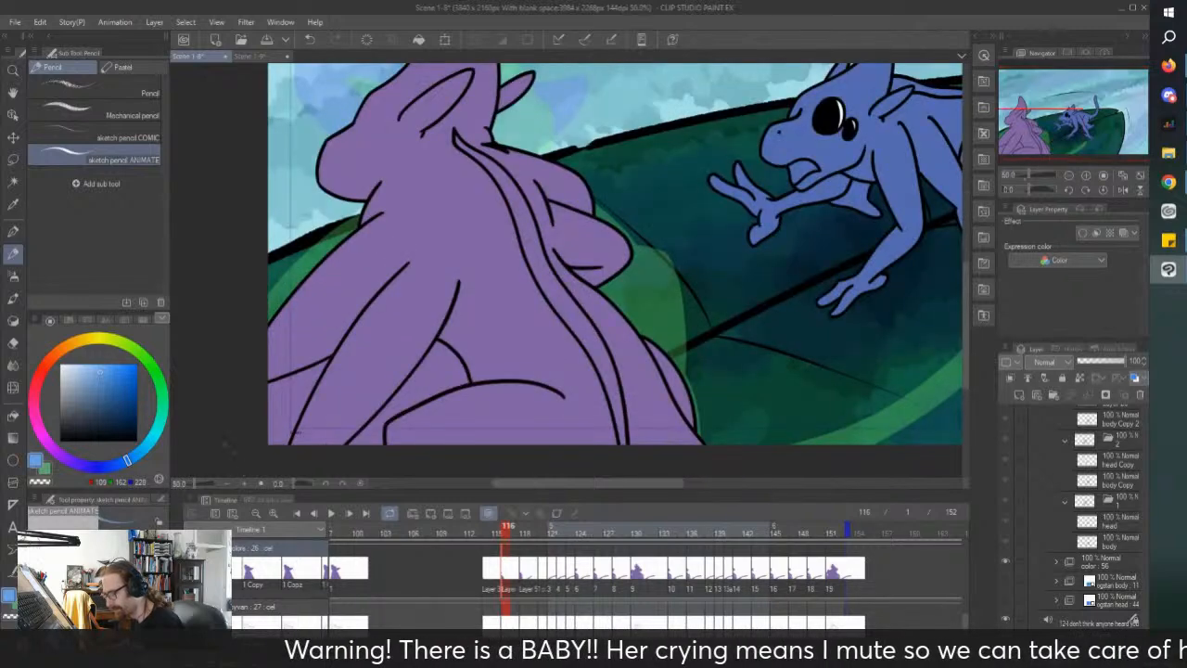
{"action": "left_click", "coordinate": [13, 182]}
{"action": "left_click", "coordinate": [283, 403]}
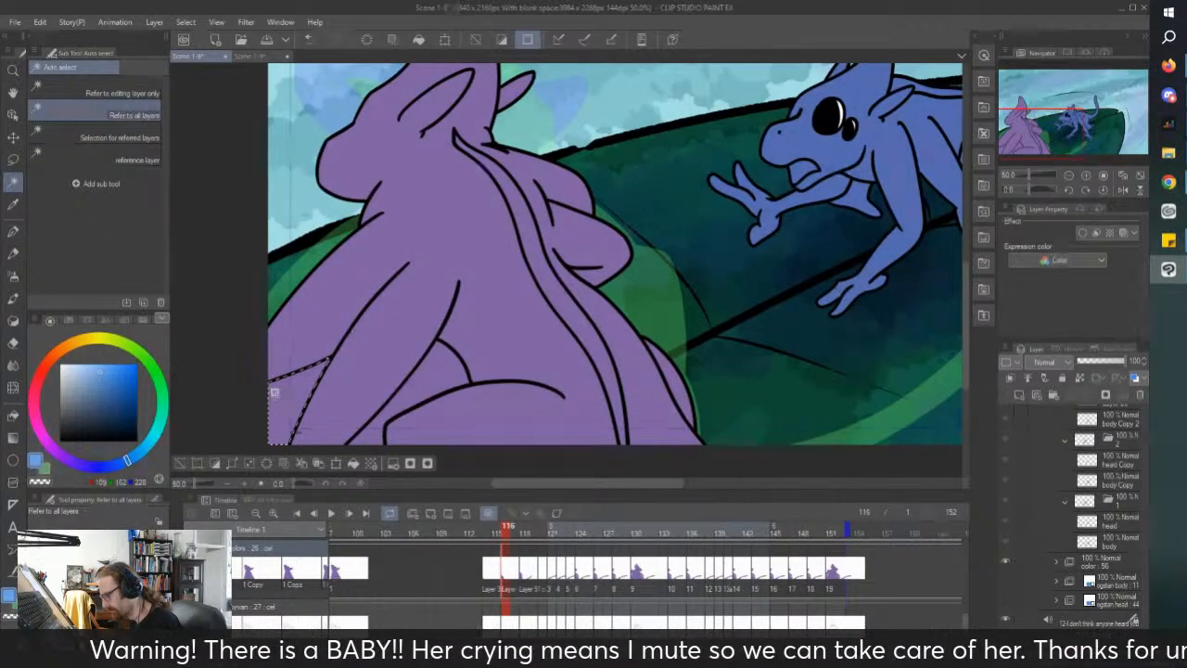
{"action": "left_click", "coordinate": [331, 408]}
{"action": "key", "text": "Delete"}
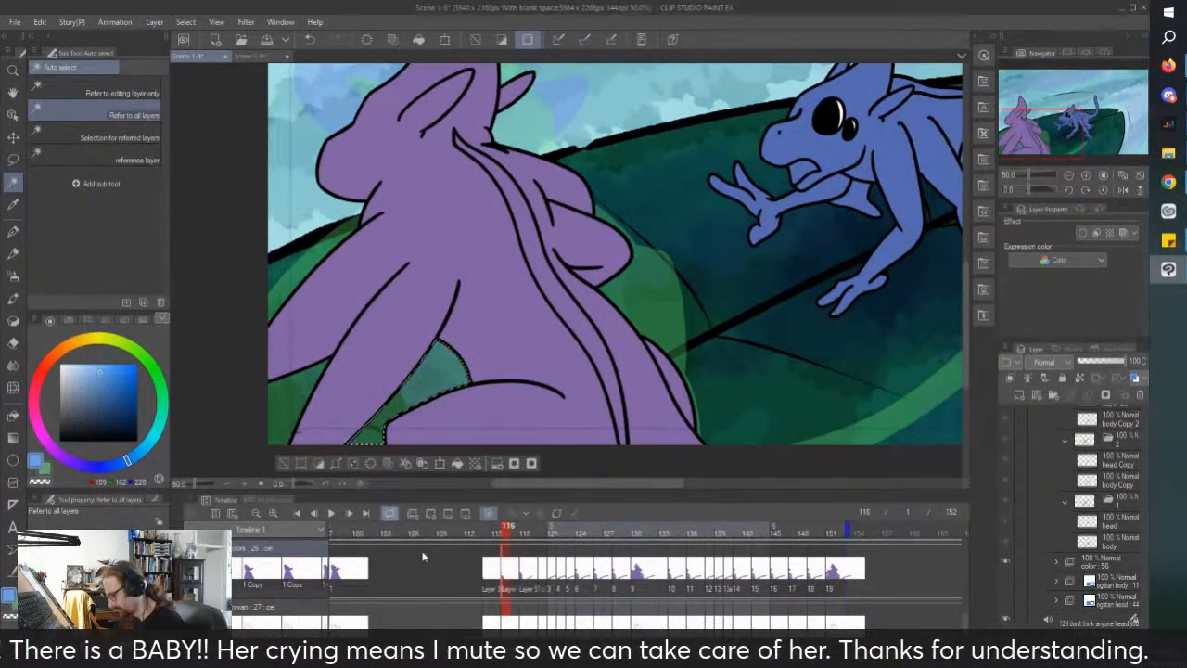
Step: Delete the purple fill from the open gaps around the purple creature's arms and leg at frames 118 and 120
{"action": "left_click", "coordinate": [525, 577]}
{"action": "left_click", "coordinate": [326, 401]}
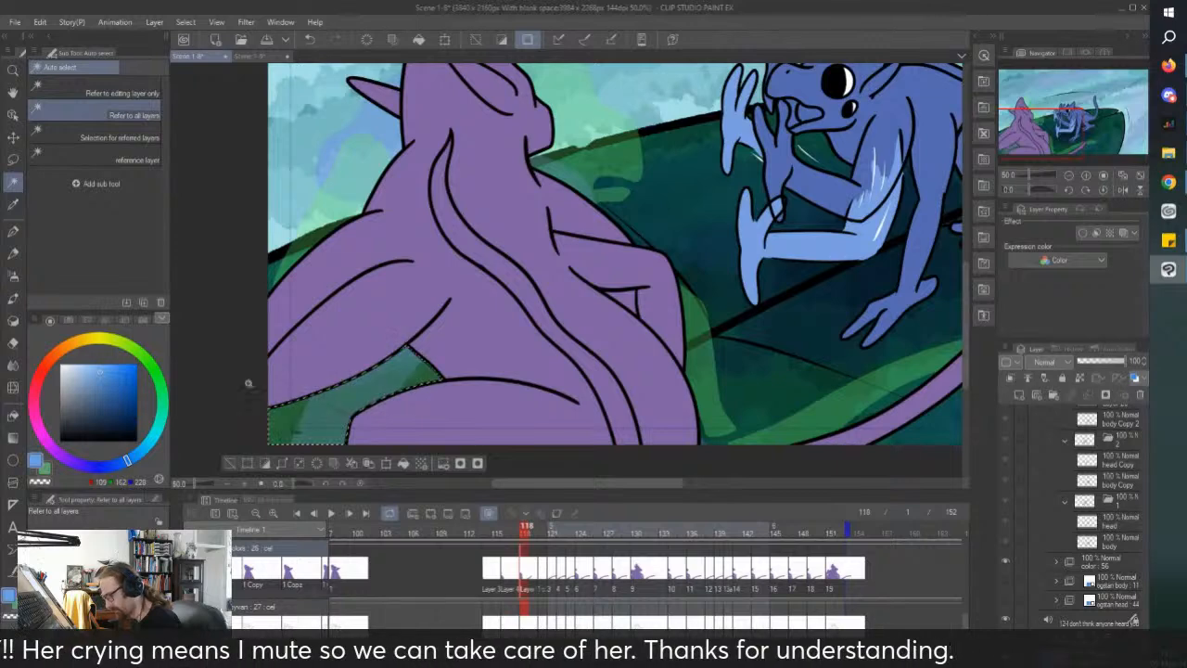
{"action": "left_click", "coordinate": [619, 297]}
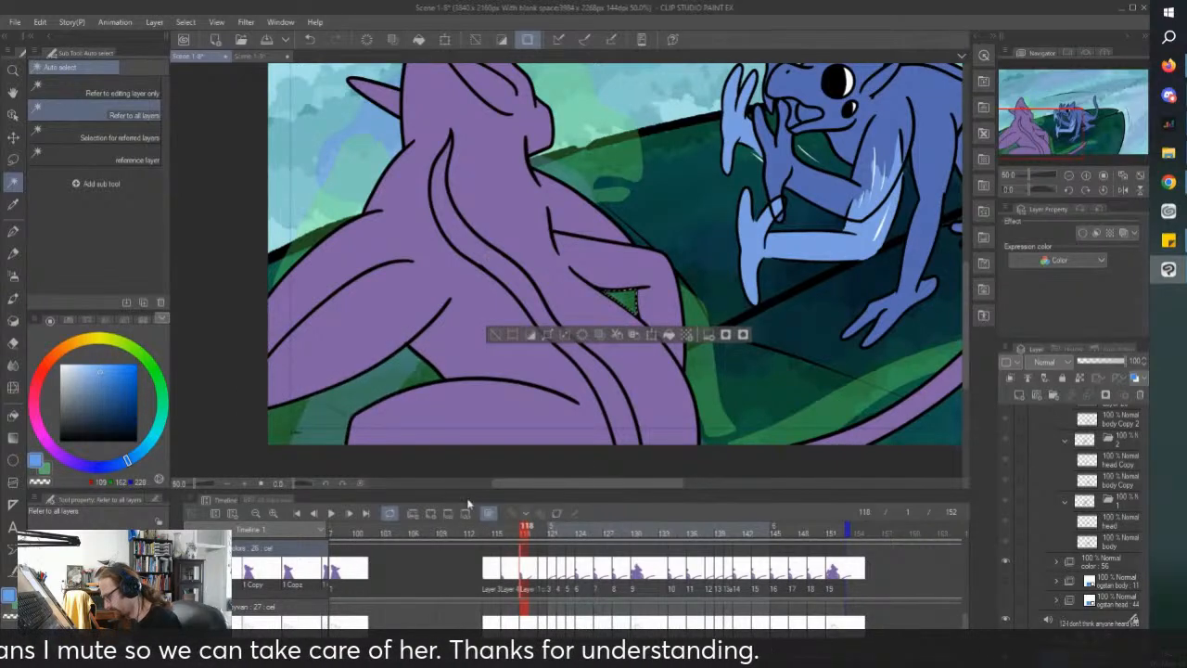
{"action": "key", "text": "ctrl+Right"}
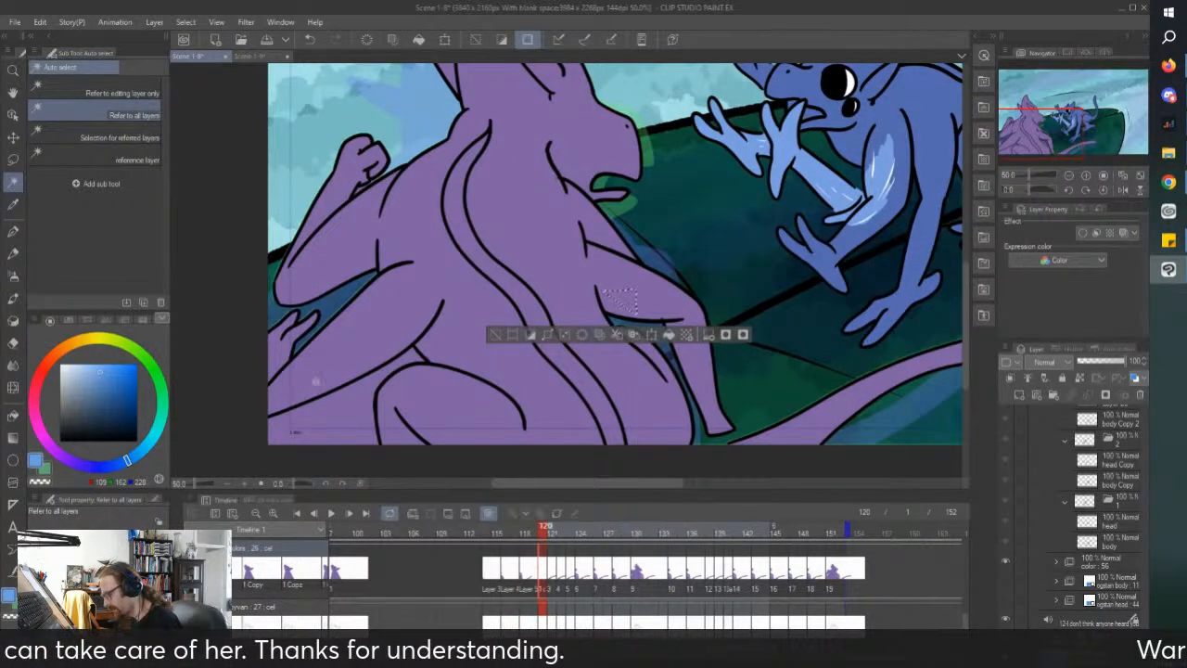
{"action": "left_click", "coordinate": [317, 420]}
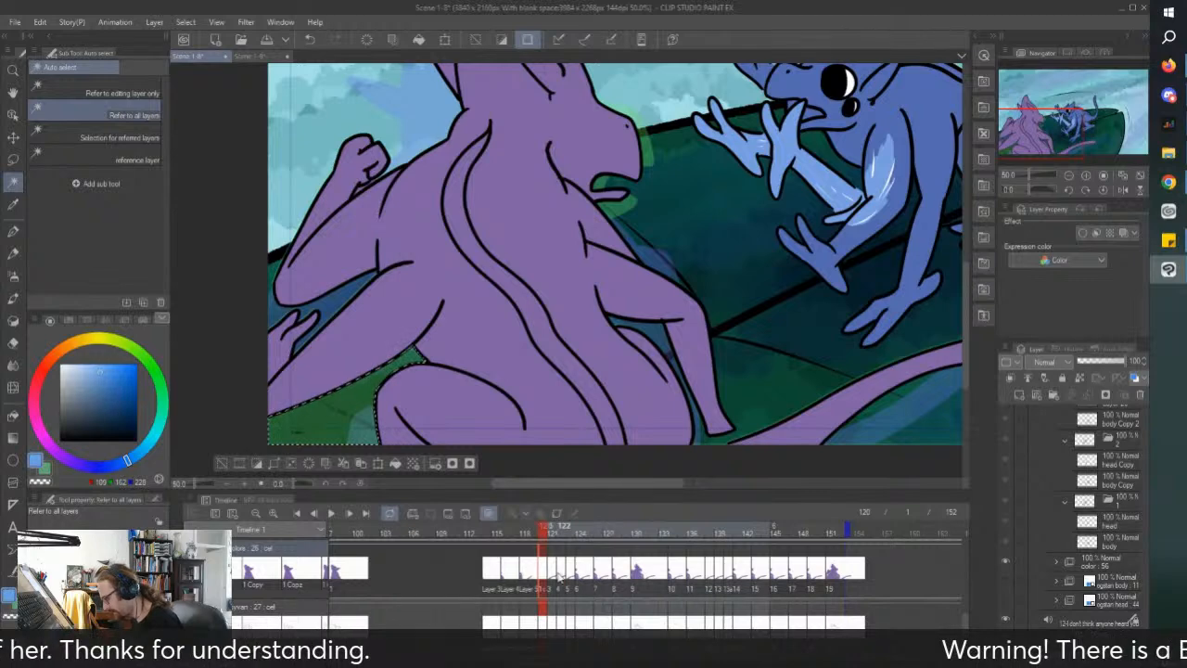
Step: Delete the purple fill from the selected gap beside the purple creature's lower leg at frames 121, 122, 123 and 124
{"action": "left_click", "coordinate": [551, 580]}
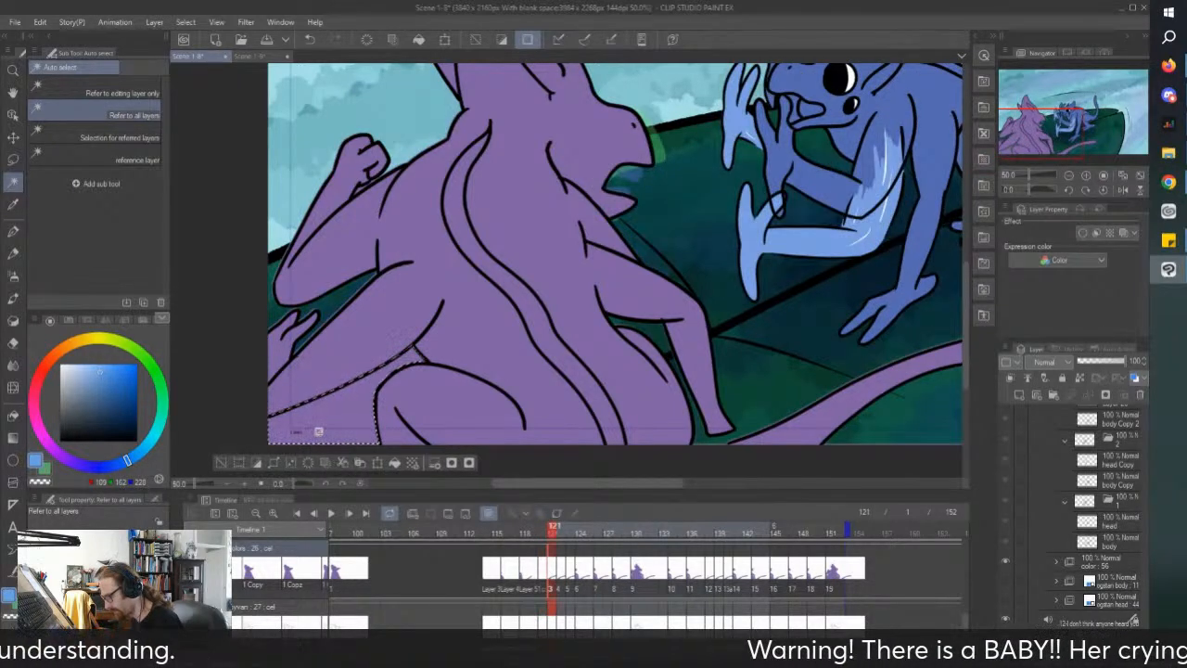
{"action": "left_click", "coordinate": [561, 575]}
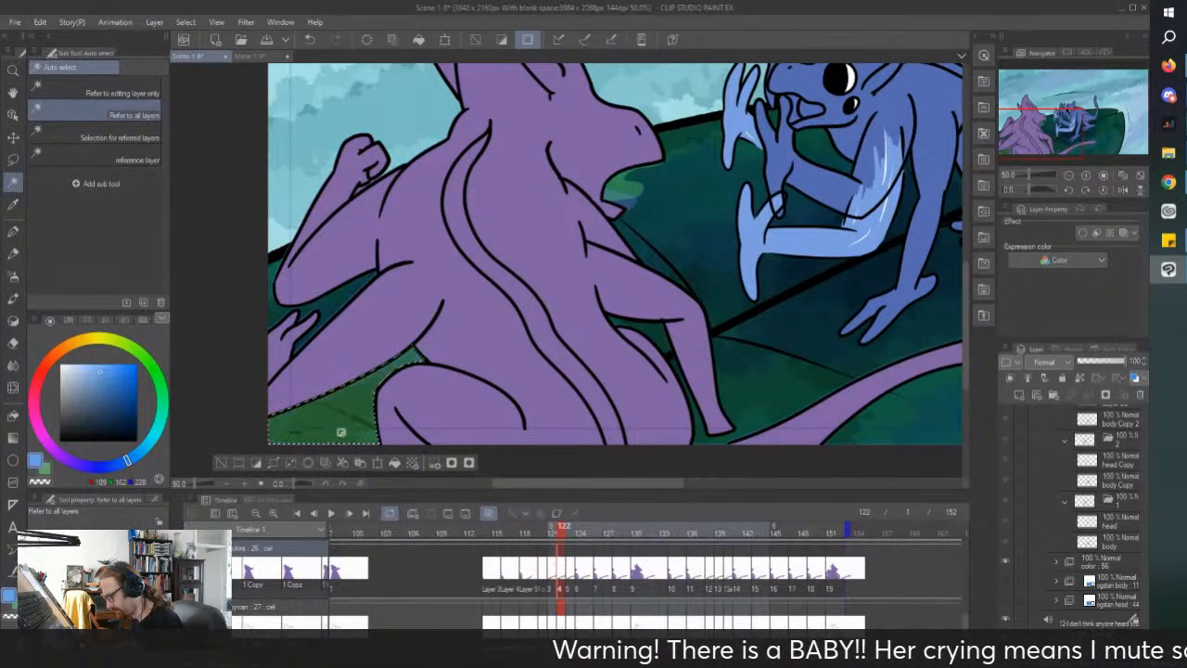
{"action": "left_click", "coordinate": [570, 579]}
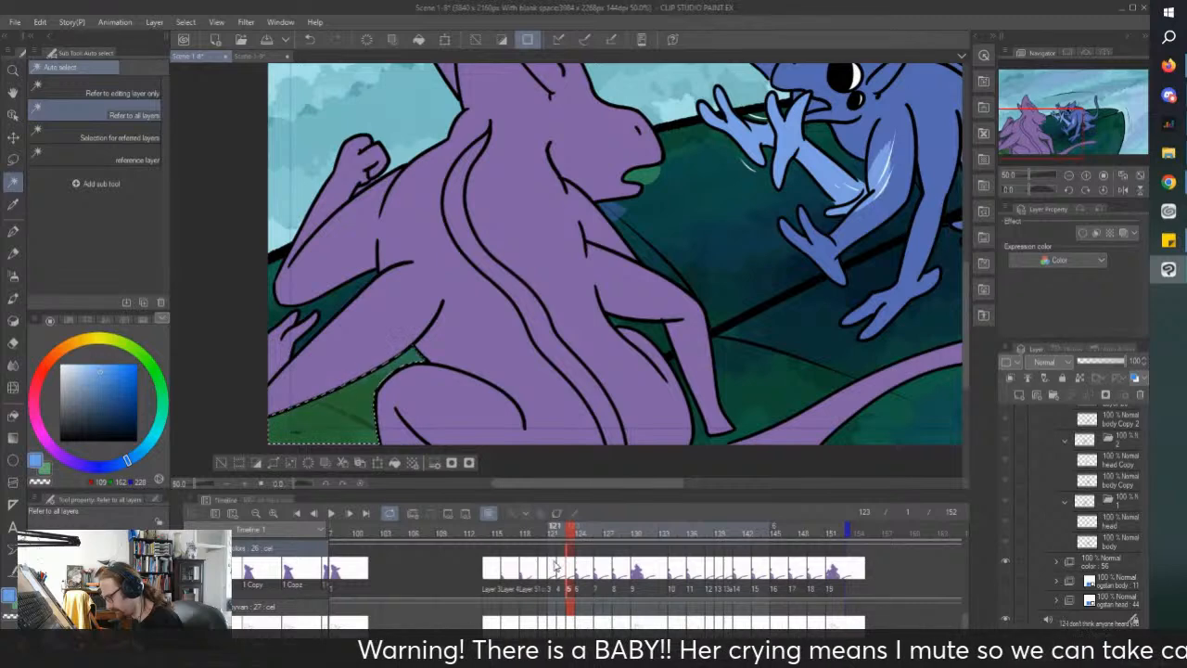
{"action": "left_click", "coordinate": [580, 575]}
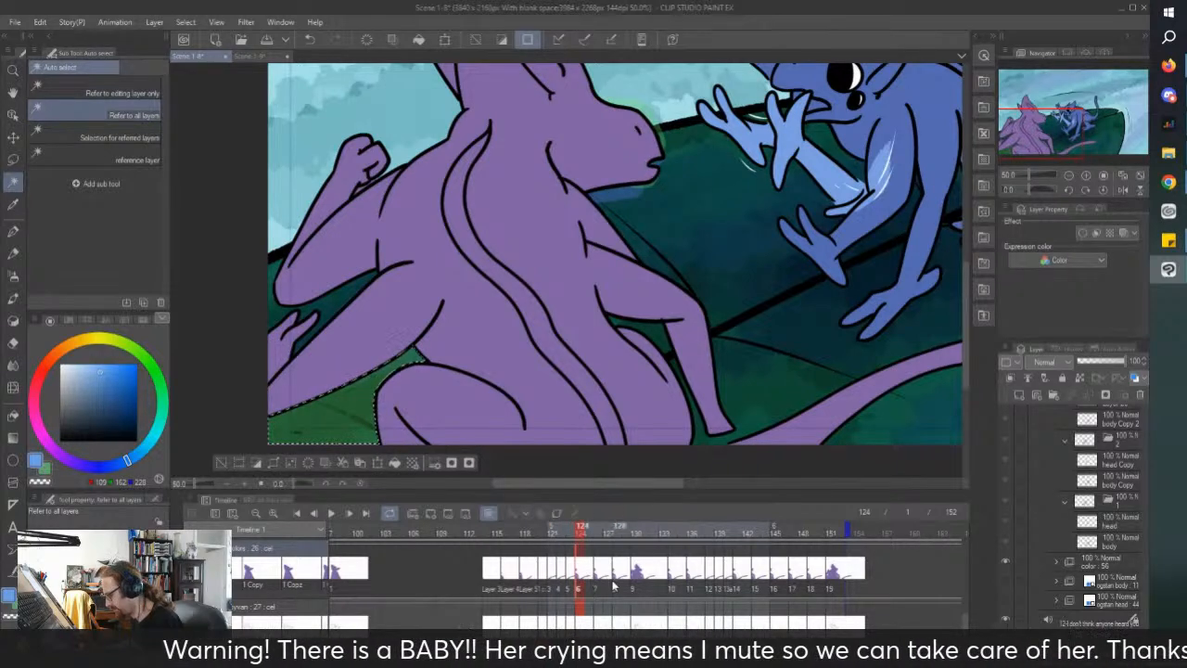
Step: Clear the same leg gap's purple fill on the remaining colour cels through frame 151 and remove the selection
{"action": "left_click", "coordinate": [599, 584]}
{"action": "left_click_drag", "start_coordinate": [599, 584], "coordinate": [831, 578]}
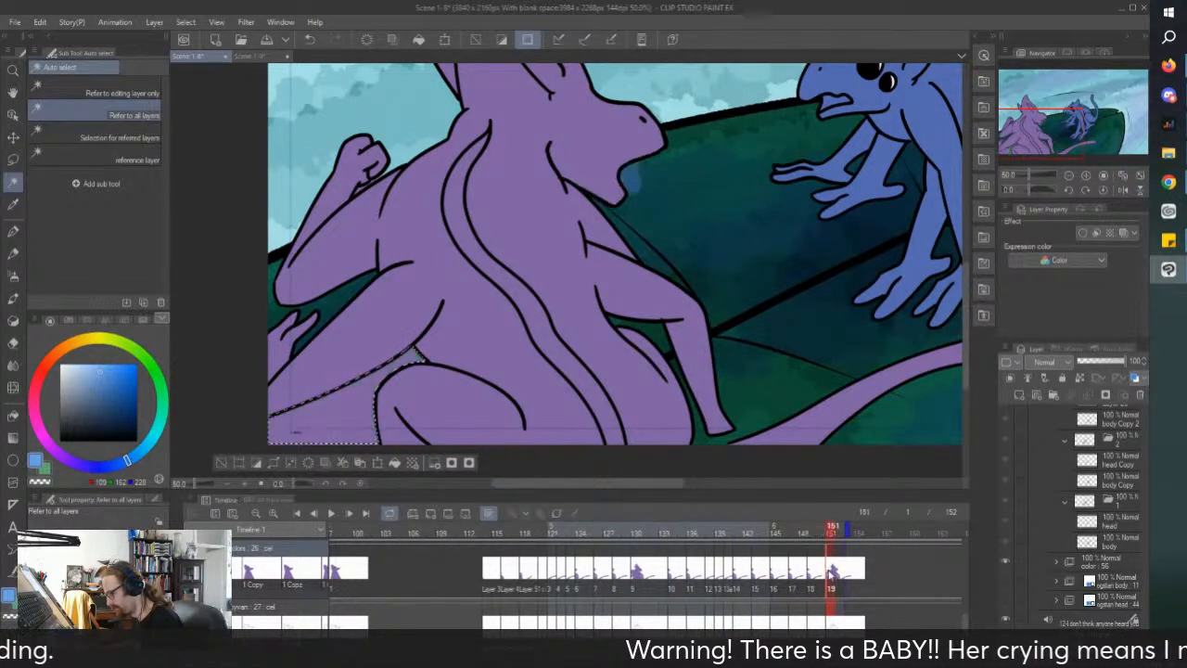
{"action": "left_click", "coordinate": [388, 513]}
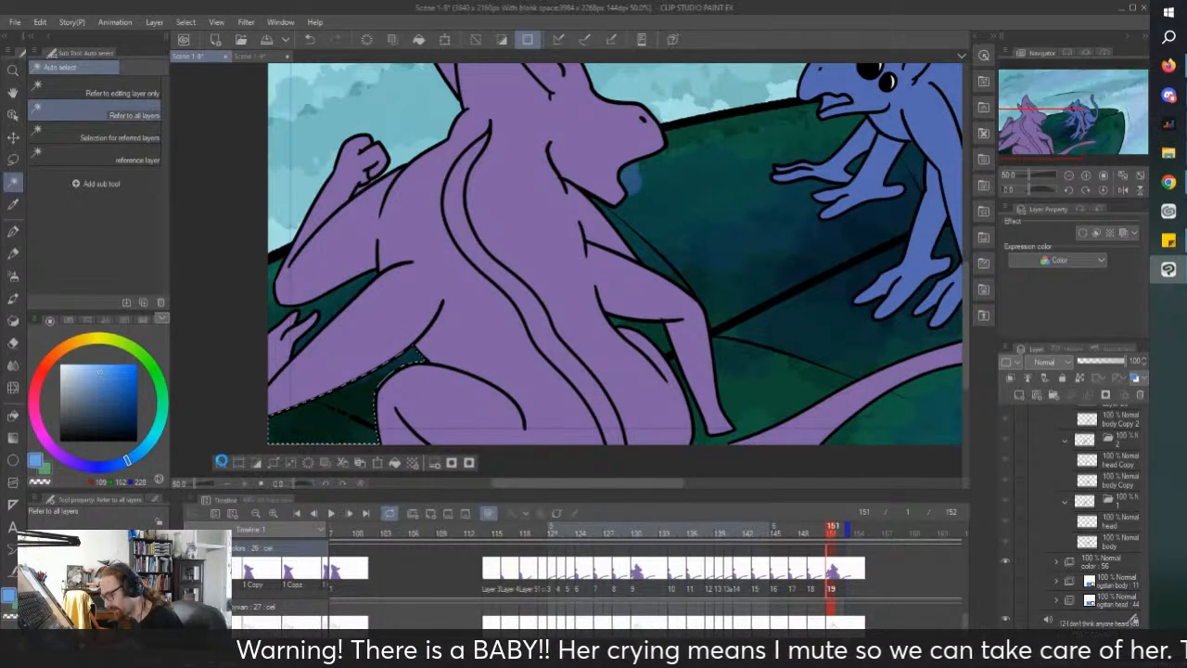
{"action": "left_click", "coordinate": [220, 460]}
Step: Return to Scene 1-9 and sketch the left creature's head circle, pointed ear and open muzzle with the sketch pencil ANIMATE brush
{"action": "left_click", "coordinate": [248, 57]}
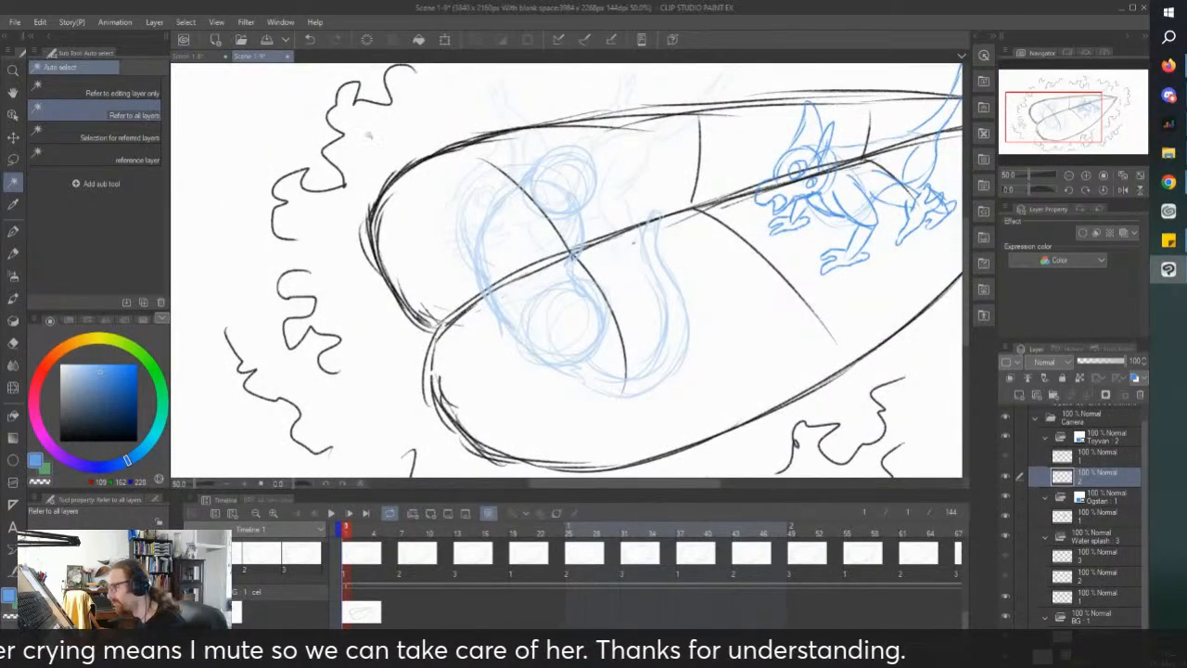
{"action": "key", "text": "p"}
{"action": "key", "text": "p"}
{"action": "left_click_drag", "start_coordinate": [563, 89], "coordinate": [545, 108]}
{"action": "scroll", "coordinate": [544, 108], "scroll_direction": "up", "scroll_amount": 2}
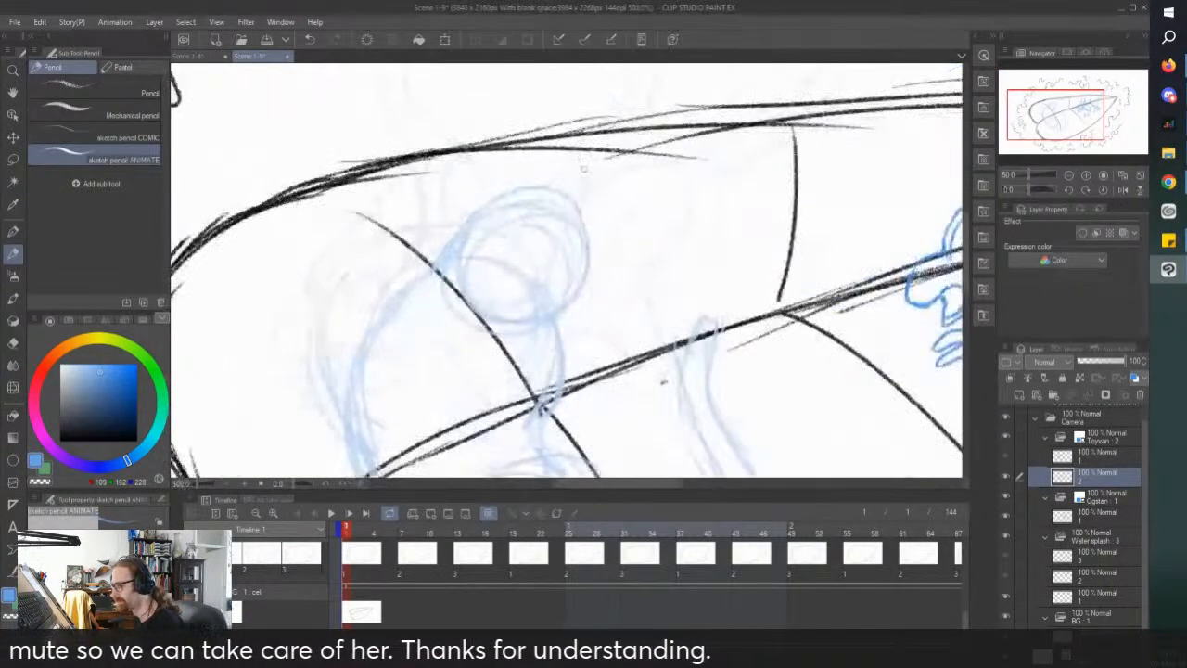
{"action": "left_click_drag", "start_coordinate": [504, 191], "coordinate": [490, 171]}
{"action": "mouse_move", "coordinate": [543, 206]}
{"action": "left_mouse_down"}
{"action": "mouse_move", "coordinate": [484, 226]}
{"action": "mouse_move", "coordinate": [477, 243]}
{"action": "mouse_move", "coordinate": [571, 195]}
{"action": "mouse_move", "coordinate": [552, 297]}
{"action": "left_mouse_up"}
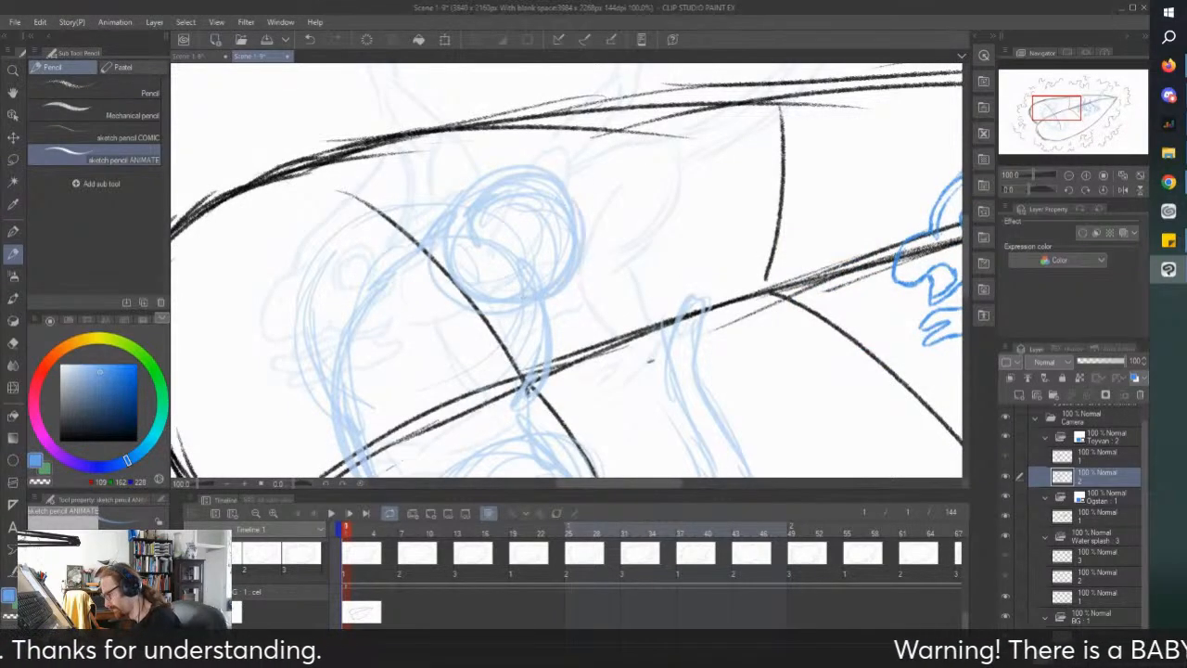
{"action": "left_click_drag", "start_coordinate": [516, 169], "coordinate": [427, 115]}
{"action": "mouse_move", "coordinate": [412, 180]}
{"action": "left_mouse_down"}
{"action": "mouse_move", "coordinate": [429, 232]}
{"action": "mouse_move", "coordinate": [417, 104]}
{"action": "mouse_move", "coordinate": [579, 211]}
{"action": "mouse_move", "coordinate": [612, 219]}
{"action": "mouse_move", "coordinate": [625, 259]}
{"action": "mouse_move", "coordinate": [573, 300]}
{"action": "mouse_move", "coordinate": [546, 302]}
{"action": "left_mouse_up"}
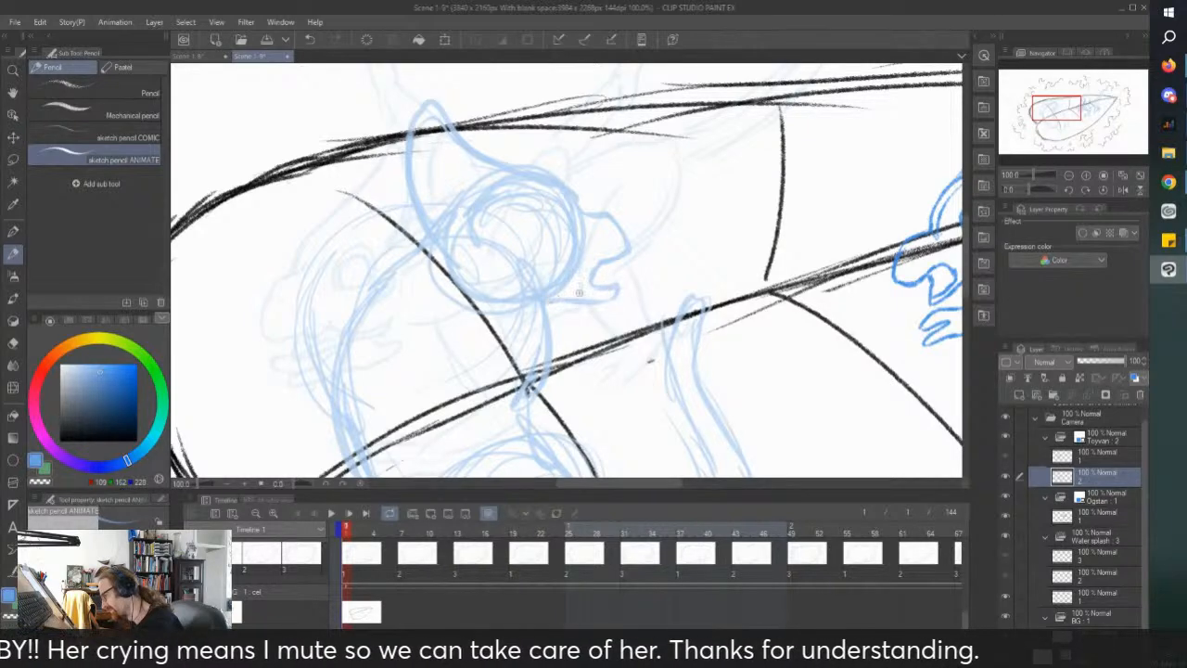
{"action": "scroll", "coordinate": [411, 109], "scroll_direction": "down", "scroll_amount": 3}
Step: Sketch the left creature's two bent arms on the outer side of its back, using Scene 1-8's frame 151 pose as reference
{"action": "left_click_drag", "start_coordinate": [308, 203], "coordinate": [321, 204]}
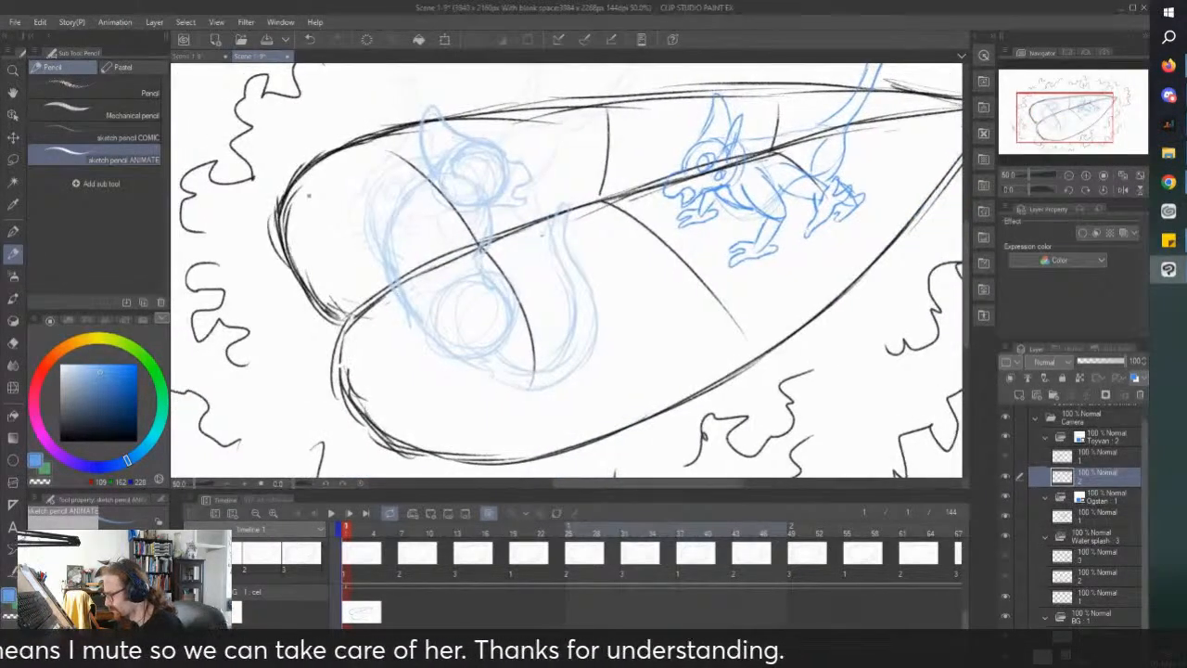
{"action": "scroll", "coordinate": [321, 204], "scroll_direction": "down", "scroll_amount": 1}
{"action": "scroll", "coordinate": [321, 204], "scroll_direction": "up", "scroll_amount": 1}
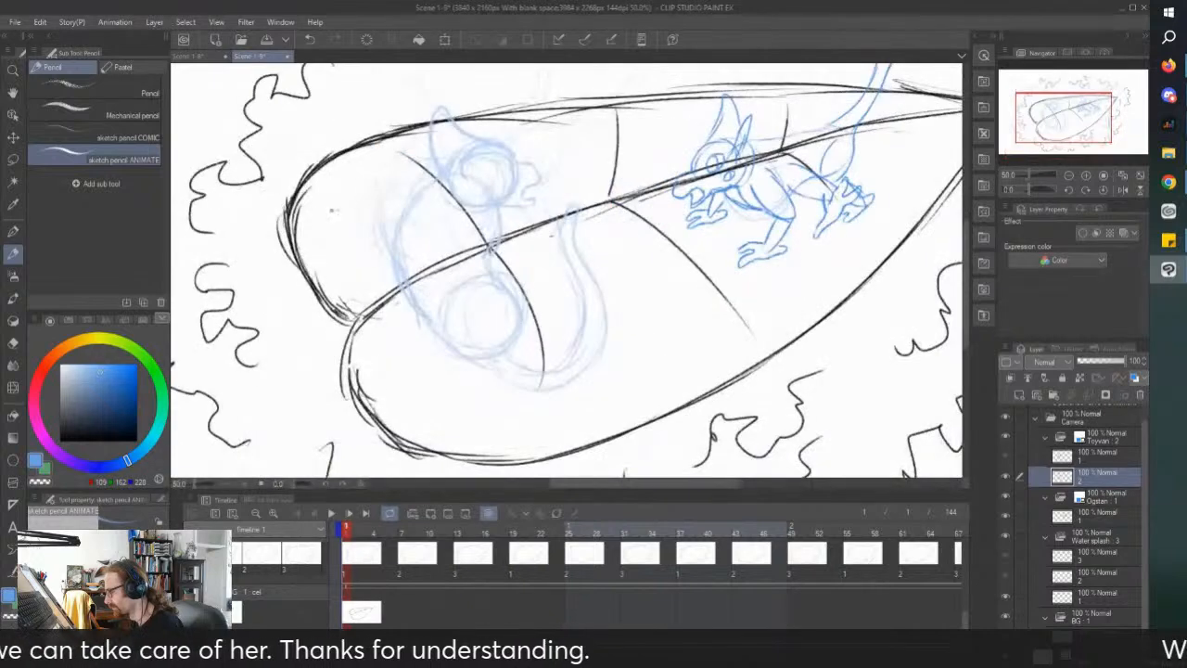
{"action": "scroll", "coordinate": [408, 193], "scroll_direction": "up", "scroll_amount": 1}
{"action": "left_click_drag", "start_coordinate": [349, 214], "coordinate": [394, 227]}
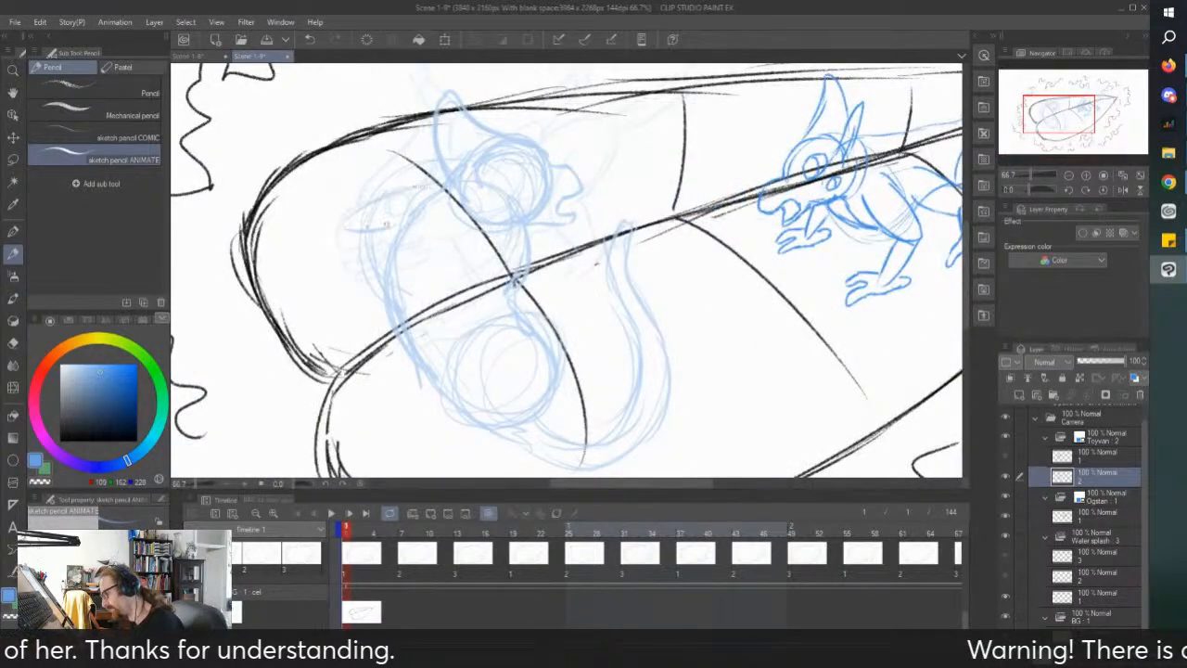
{"action": "left_click", "coordinate": [177, 58]}
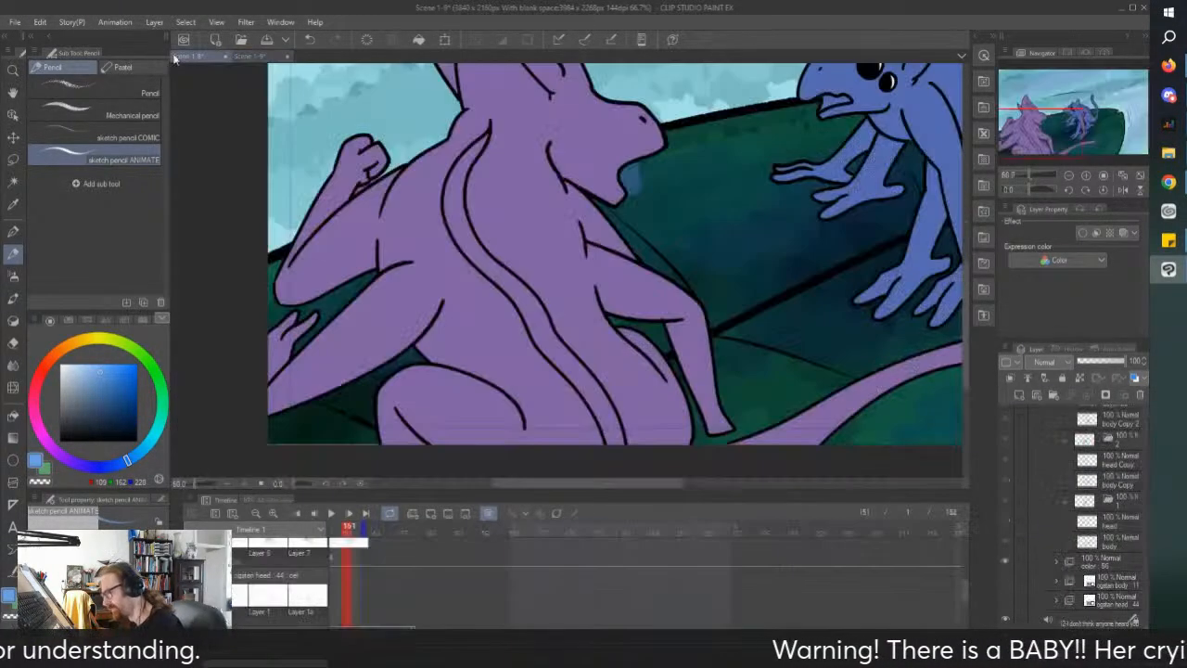
{"action": "left_click", "coordinate": [258, 58]}
{"action": "mouse_move", "coordinate": [388, 172]}
{"action": "left_mouse_down"}
{"action": "mouse_move", "coordinate": [375, 173]}
{"action": "mouse_move", "coordinate": [404, 182]}
{"action": "left_mouse_up"}
{"action": "left_click_drag", "start_coordinate": [323, 303], "coordinate": [365, 300]}
{"action": "left_click", "coordinate": [190, 56]}
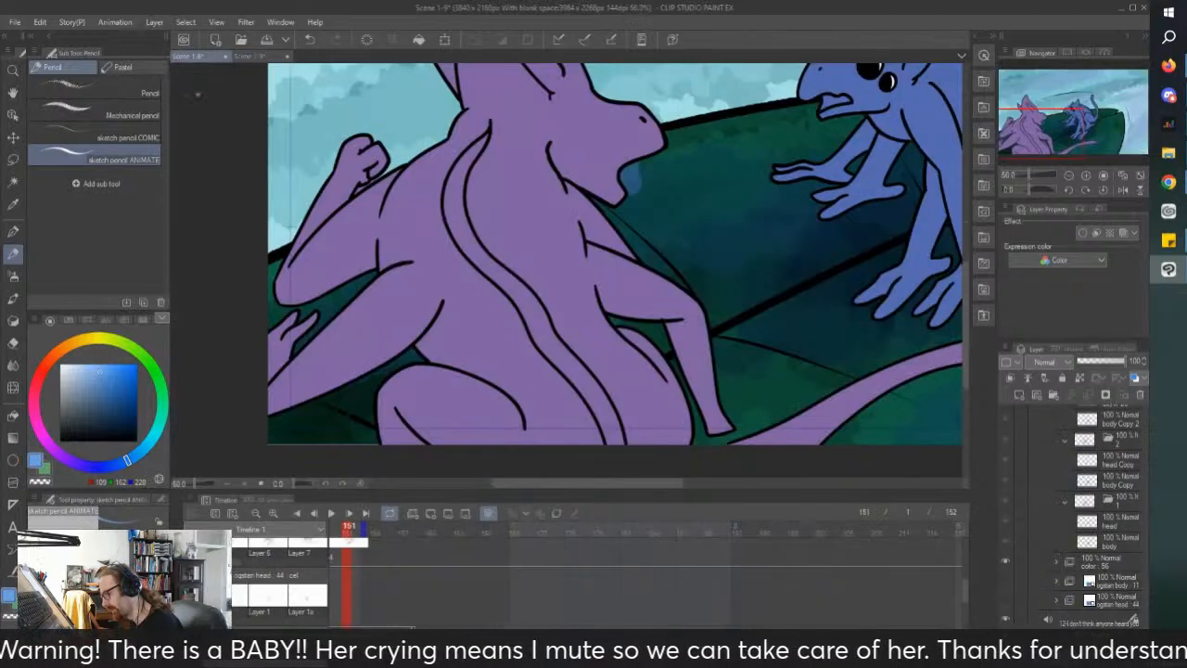
{"action": "left_click", "coordinate": [265, 57]}
{"action": "mouse_move", "coordinate": [325, 269]}
{"action": "left_mouse_down"}
{"action": "mouse_move", "coordinate": [318, 306]}
{"action": "mouse_move", "coordinate": [341, 252]}
{"action": "left_mouse_up"}
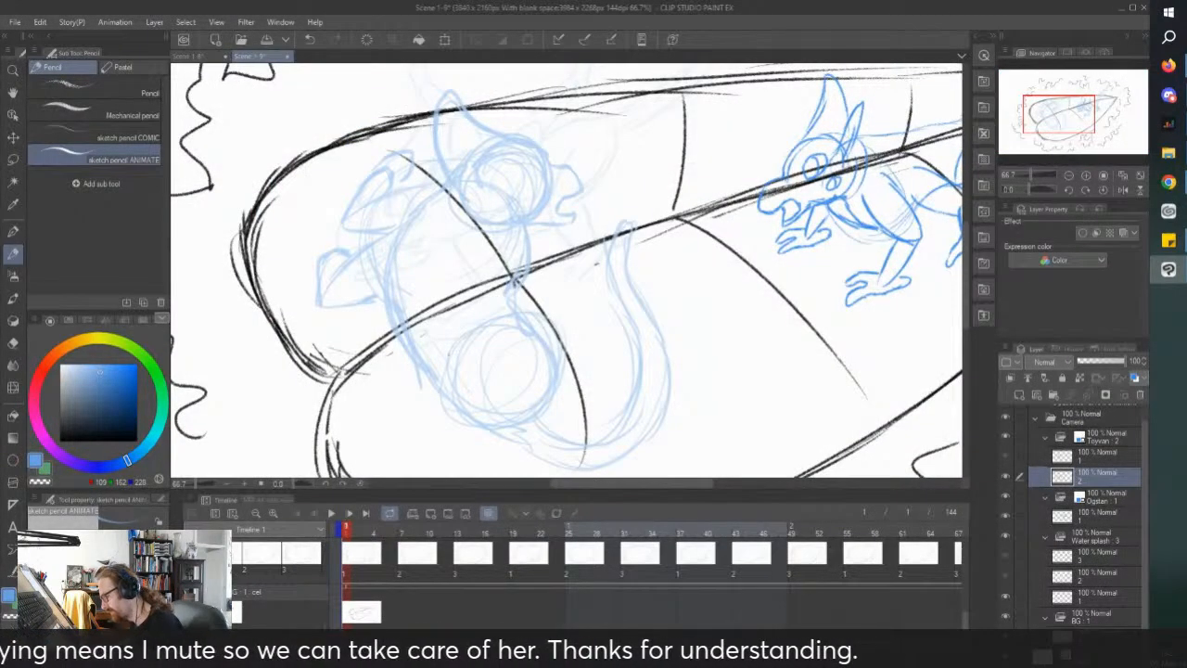
Step: Sketch the left creature's bent outer leg and foot beside its hips
{"action": "mouse_move", "coordinate": [426, 346]}
{"action": "left_mouse_down"}
{"action": "mouse_move", "coordinate": [478, 417]}
{"action": "mouse_move", "coordinate": [394, 362]}
{"action": "mouse_move", "coordinate": [394, 397]}
{"action": "left_mouse_up"}
{"action": "mouse_move", "coordinate": [461, 425]}
{"action": "left_mouse_down"}
{"action": "mouse_move", "coordinate": [399, 399]}
{"action": "mouse_move", "coordinate": [397, 345]}
{"action": "mouse_move", "coordinate": [388, 423]}
{"action": "mouse_move", "coordinate": [427, 419]}
{"action": "left_mouse_up"}
{"action": "key", "text": "ctrl+minus"}
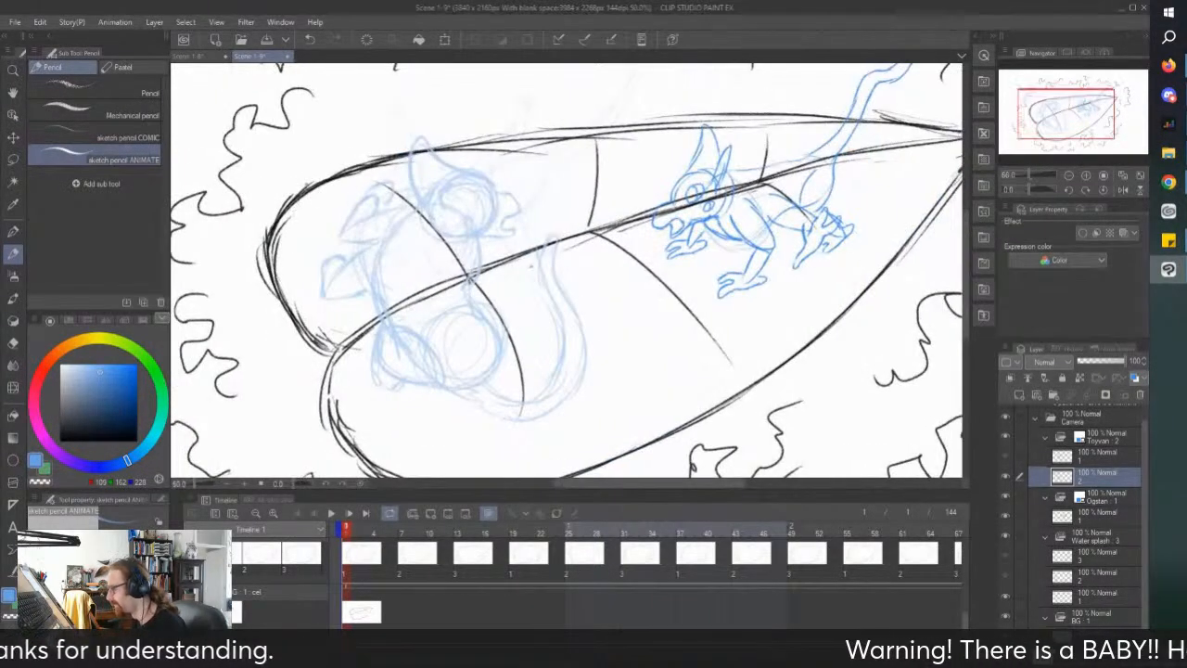
Step: Lasso the left creature's whole sketch, scale it down and shift it inward on the leaf, and clear the selection
{"action": "key", "text": "m"}
{"action": "mouse_move", "coordinate": [353, 141]}
{"action": "left_mouse_down"}
{"action": "mouse_move", "coordinate": [278, 389]}
{"action": "mouse_move", "coordinate": [603, 241]}
{"action": "mouse_move", "coordinate": [328, 110]}
{"action": "left_mouse_up"}
{"action": "key", "text": "ctrl+t"}
{"action": "mouse_move", "coordinate": [263, 286]}
{"action": "left_mouse_down"}
{"action": "mouse_move", "coordinate": [361, 287]}
{"action": "mouse_move", "coordinate": [337, 287]}
{"action": "mouse_move", "coordinate": [342, 305]}
{"action": "left_mouse_up"}
{"action": "key", "text": "Return"}
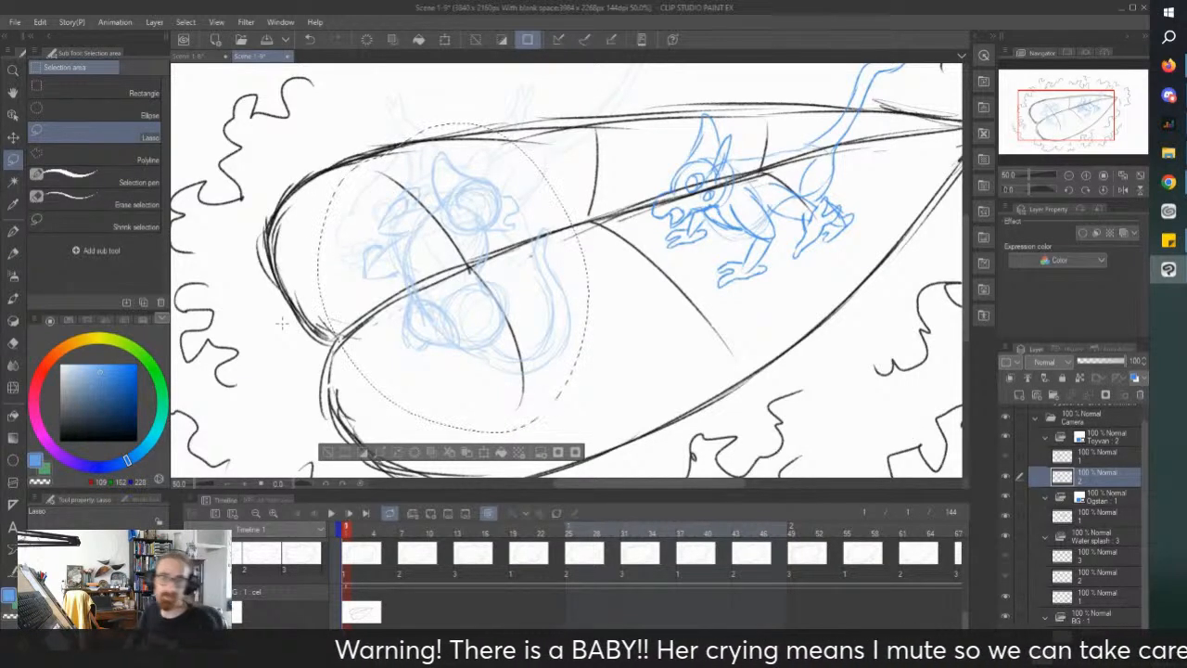
{"action": "left_click", "coordinate": [328, 455]}
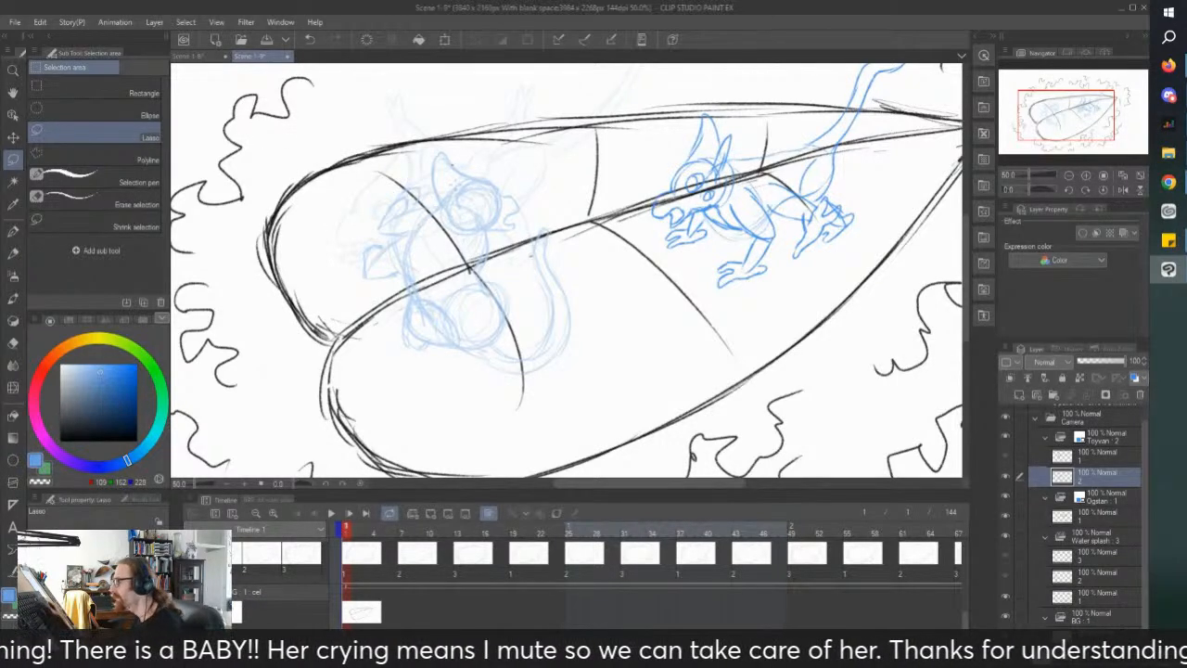
Step: Sketch the left creature's inner arm bending down from the shoulder with sketch pencil ANIMATE, using Scene 1-8's pose as reference
{"action": "key", "text": "p"}
{"action": "left_click_drag", "start_coordinate": [430, 168], "coordinate": [435, 173]}
{"action": "scroll", "coordinate": [434, 173], "scroll_direction": "up", "scroll_amount": 1}
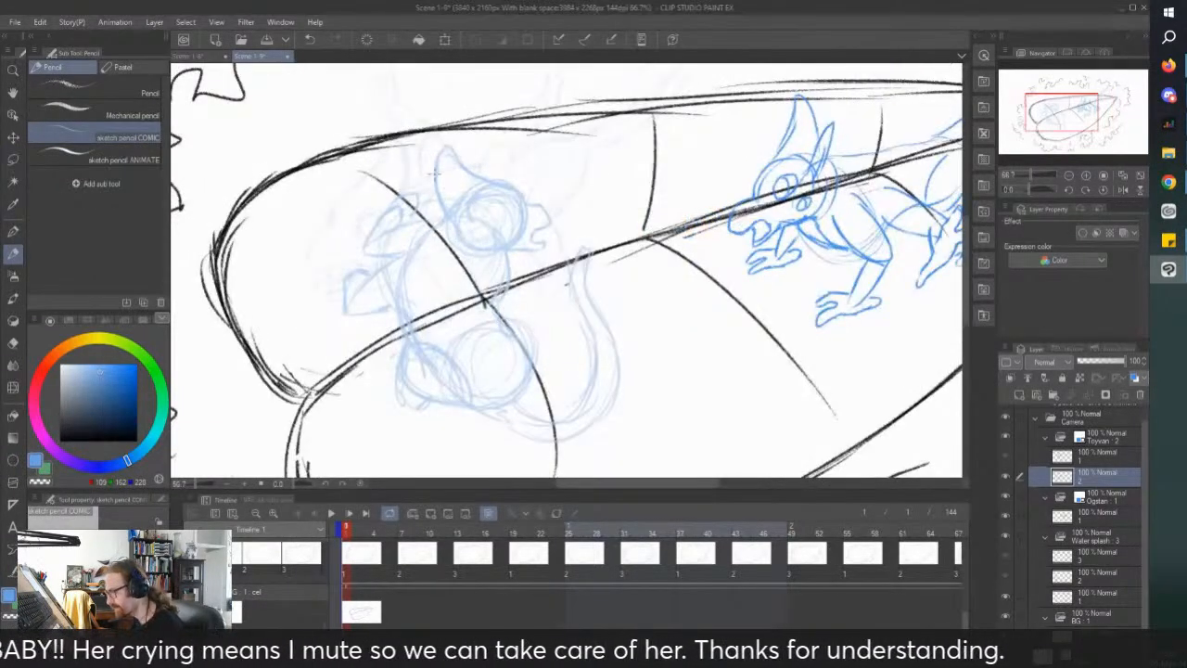
{"action": "scroll", "coordinate": [433, 174], "scroll_direction": "down", "scroll_amount": 1}
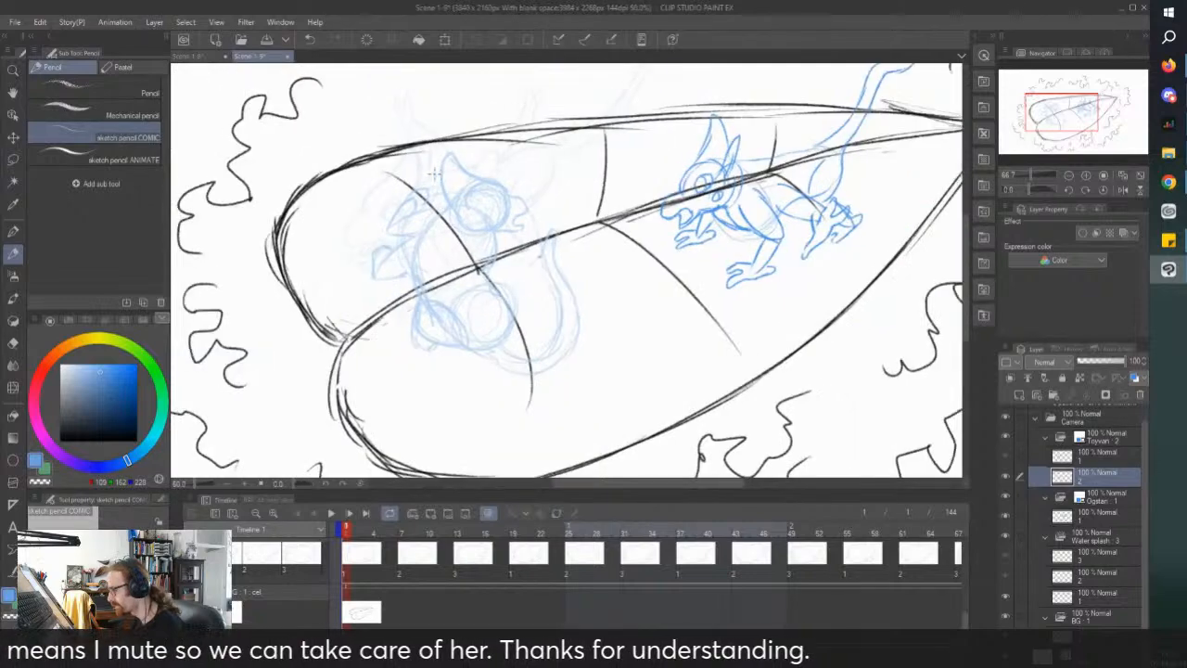
{"action": "scroll", "coordinate": [433, 174], "scroll_direction": "up", "scroll_amount": 2}
{"action": "left_click", "coordinate": [219, 56]}
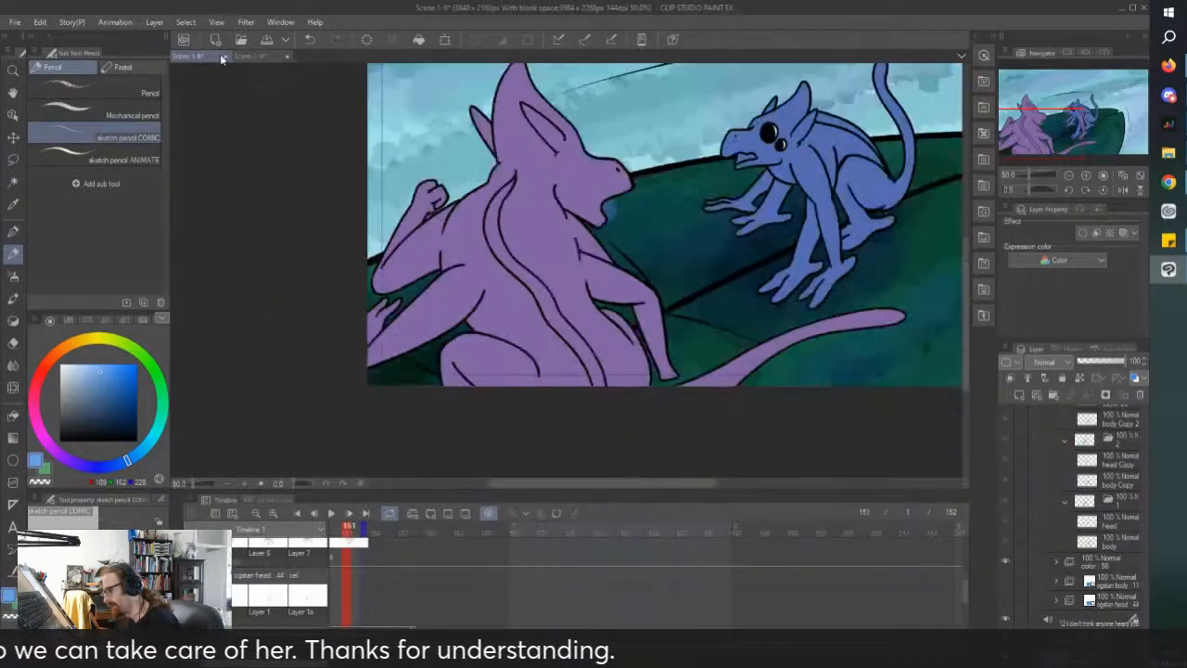
{"action": "left_click", "coordinate": [256, 53]}
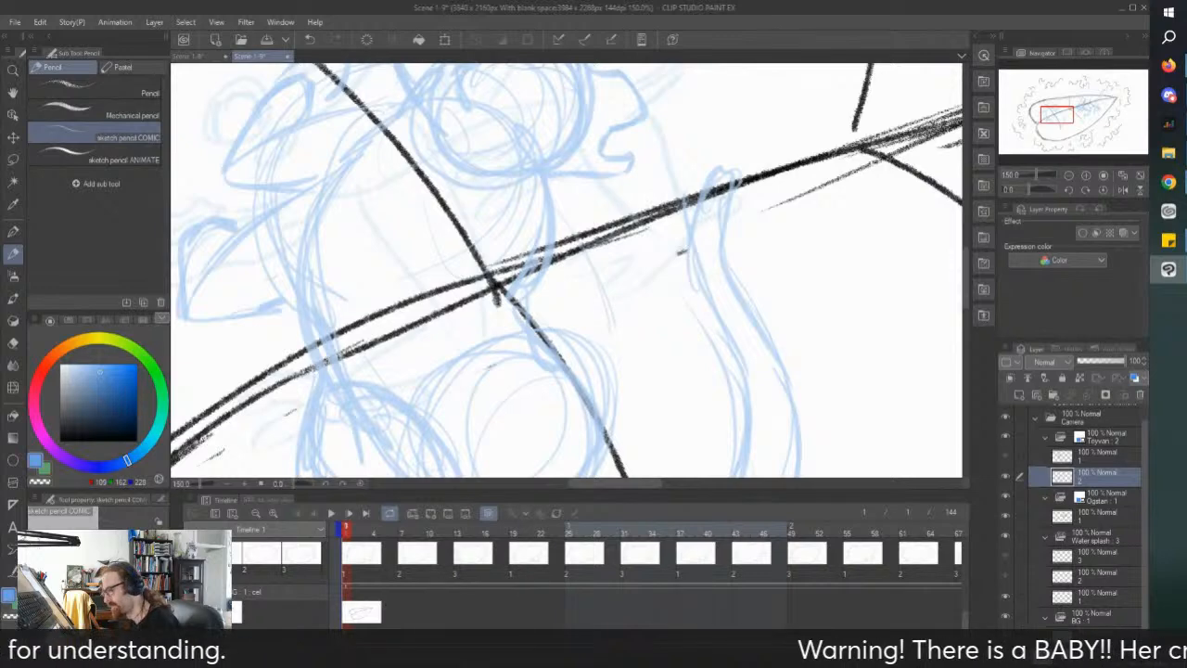
{"action": "left_click", "coordinate": [123, 154]}
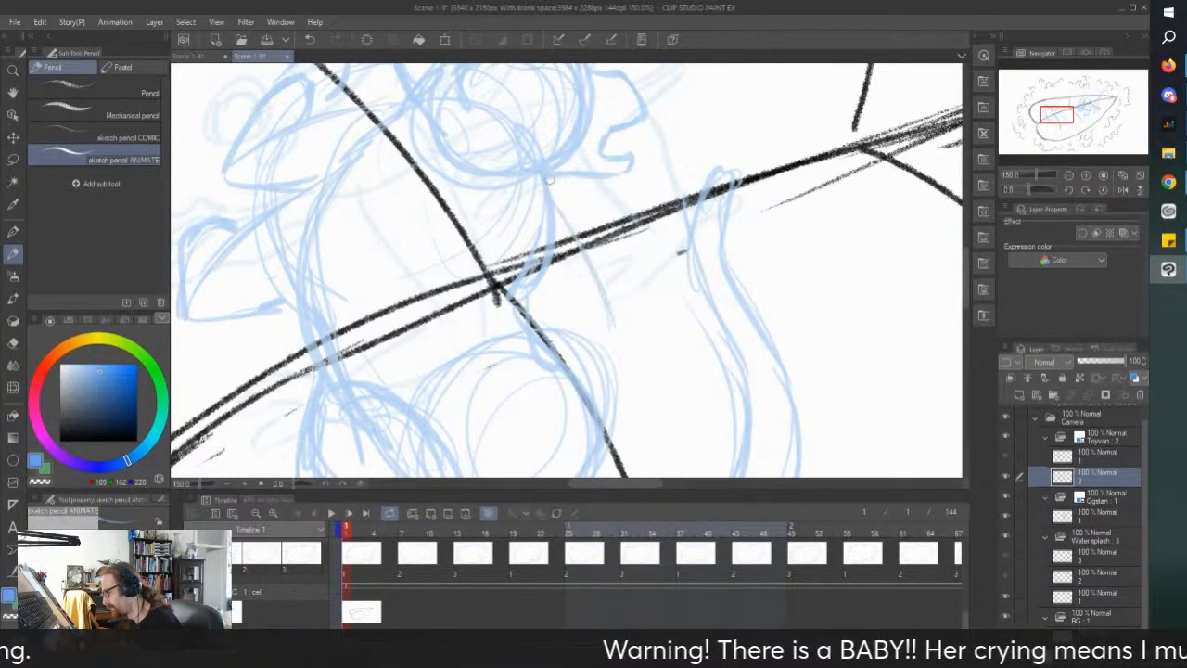
{"action": "scroll", "coordinate": [555, 192], "scroll_direction": "down", "scroll_amount": 2}
{"action": "left_click", "coordinate": [187, 56]}
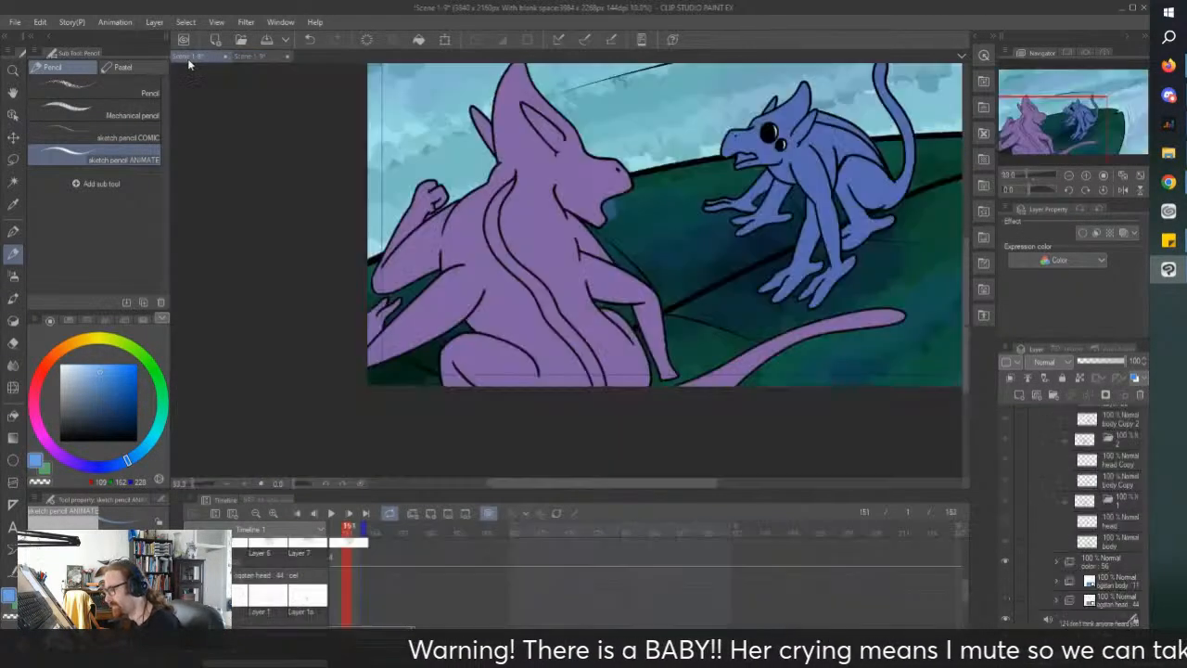
{"action": "left_click", "coordinate": [258, 56]}
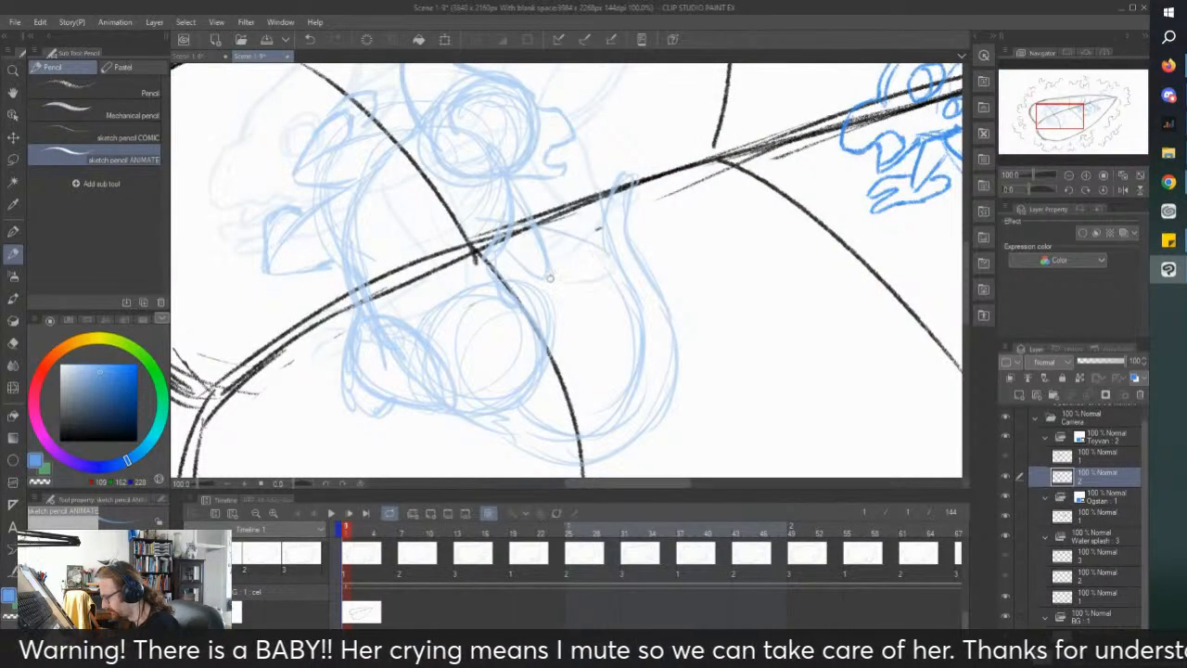
{"action": "mouse_move", "coordinate": [547, 278]}
{"action": "left_mouse_down"}
{"action": "mouse_move", "coordinate": [608, 252]}
{"action": "mouse_move", "coordinate": [581, 336]}
{"action": "mouse_move", "coordinate": [558, 345]}
{"action": "mouse_move", "coordinate": [565, 310]}
{"action": "left_mouse_up"}
{"action": "scroll", "coordinate": [571, 291], "scroll_direction": "down", "scroll_amount": 2}
Step: Add the shoulder and upper-arm lines joining the left creature's inner arm to its chest
{"action": "scroll", "coordinate": [531, 248], "scroll_direction": "up", "scroll_amount": 3}
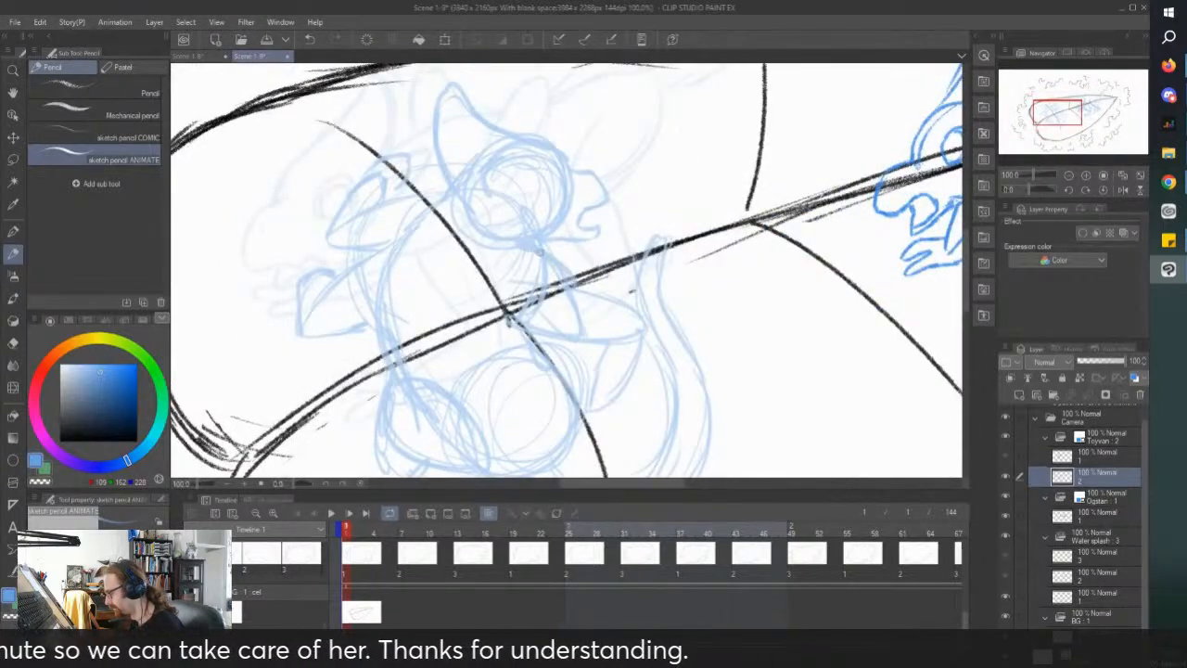
{"action": "mouse_move", "coordinate": [506, 283]}
{"action": "left_mouse_down"}
{"action": "mouse_move", "coordinate": [556, 283]}
{"action": "mouse_move", "coordinate": [627, 312]}
{"action": "left_mouse_up"}
{"action": "left_click_drag", "start_coordinate": [560, 280], "coordinate": [642, 328]}
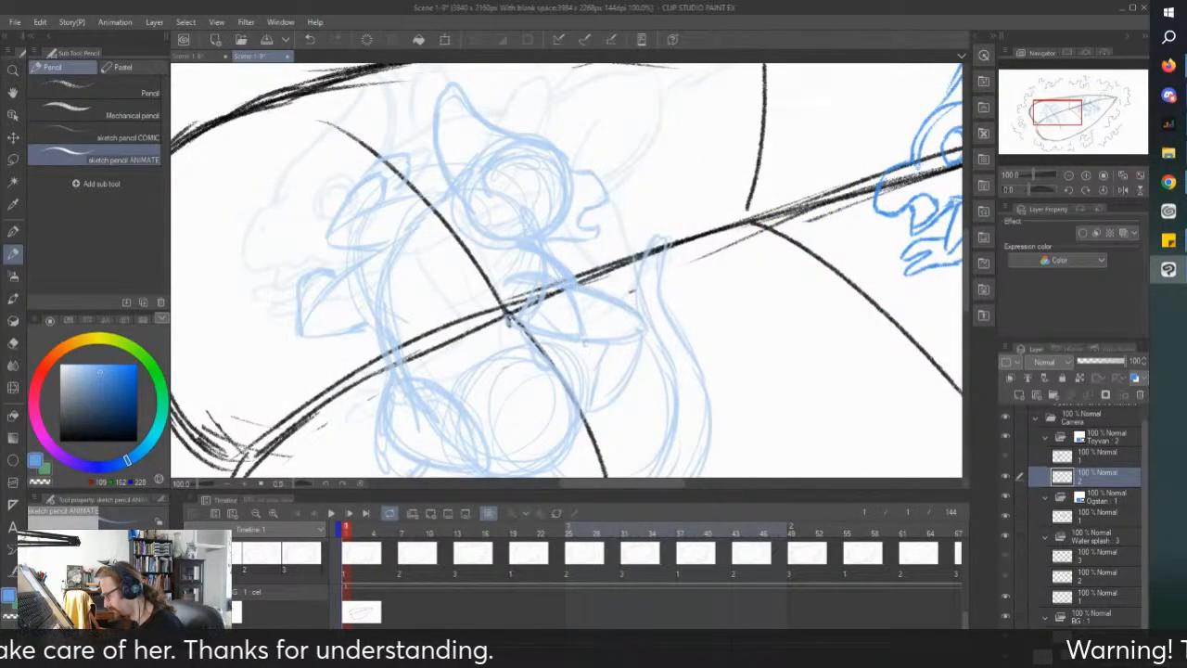
{"action": "scroll", "coordinate": [494, 316], "scroll_direction": "down", "scroll_amount": 1}
Step: Strengthen the left creature's curled tail with heavier strokes from the hips to the tip
{"action": "mouse_move", "coordinate": [494, 312]}
{"action": "left_mouse_down"}
{"action": "mouse_move", "coordinate": [521, 363]}
{"action": "mouse_move", "coordinate": [503, 367]}
{"action": "mouse_move", "coordinate": [263, 236]}
{"action": "mouse_move", "coordinate": [515, 365]}
{"action": "mouse_move", "coordinate": [480, 412]}
{"action": "mouse_move", "coordinate": [550, 438]}
{"action": "mouse_move", "coordinate": [602, 412]}
{"action": "mouse_move", "coordinate": [561, 442]}
{"action": "left_mouse_up"}
{"action": "left_click_drag", "start_coordinate": [621, 362], "coordinate": [588, 424]}
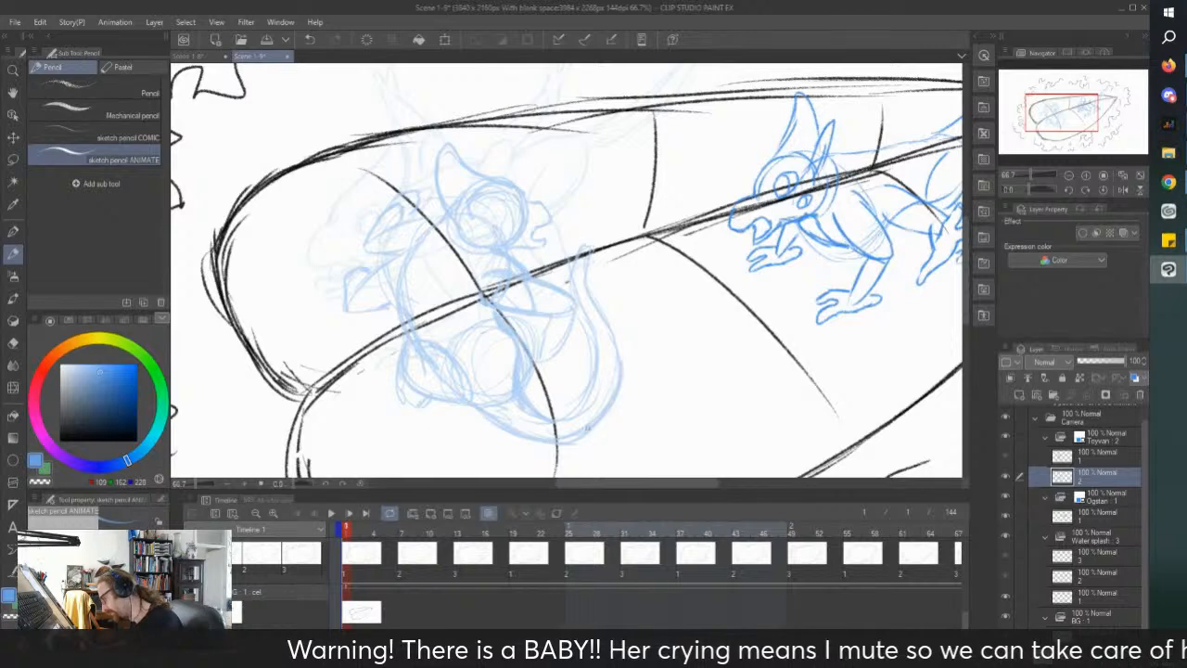
{"action": "mouse_move", "coordinate": [618, 360]}
{"action": "left_mouse_down"}
{"action": "mouse_move", "coordinate": [591, 243]}
{"action": "mouse_move", "coordinate": [571, 293]}
{"action": "mouse_move", "coordinate": [575, 408]}
{"action": "mouse_move", "coordinate": [545, 412]}
{"action": "left_mouse_up"}
{"action": "left_click_drag", "start_coordinate": [604, 375], "coordinate": [579, 358]}
{"action": "left_click_drag", "start_coordinate": [413, 305], "coordinate": [448, 328]}
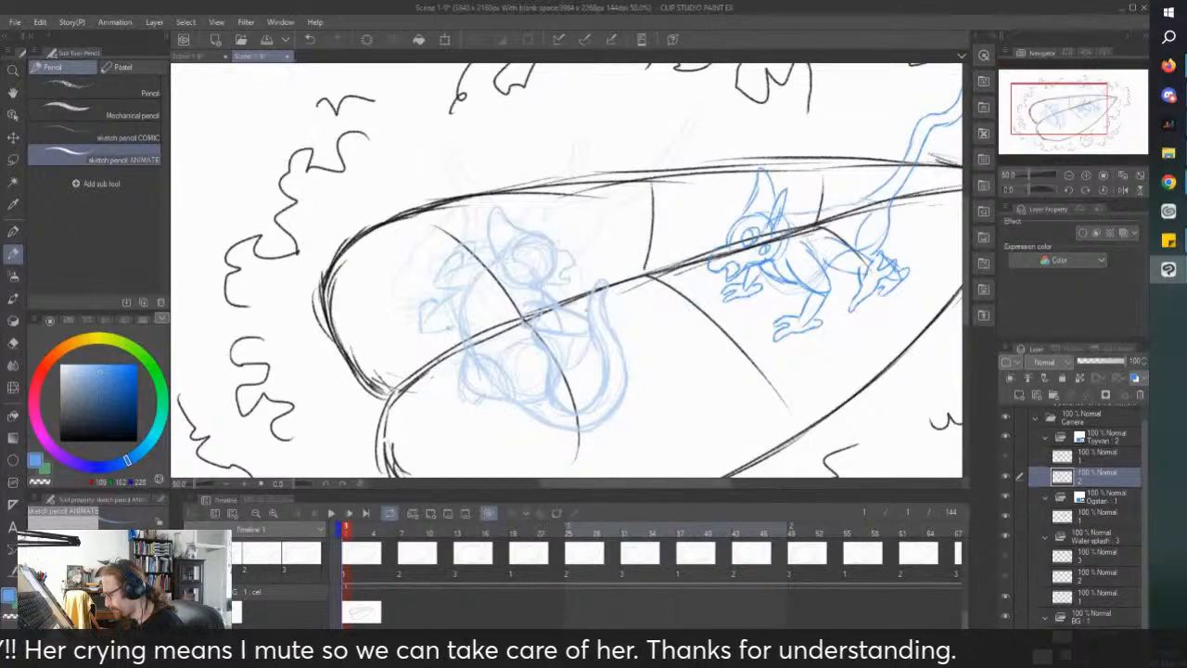
{"action": "left_click_drag", "start_coordinate": [439, 375], "coordinate": [438, 356]}
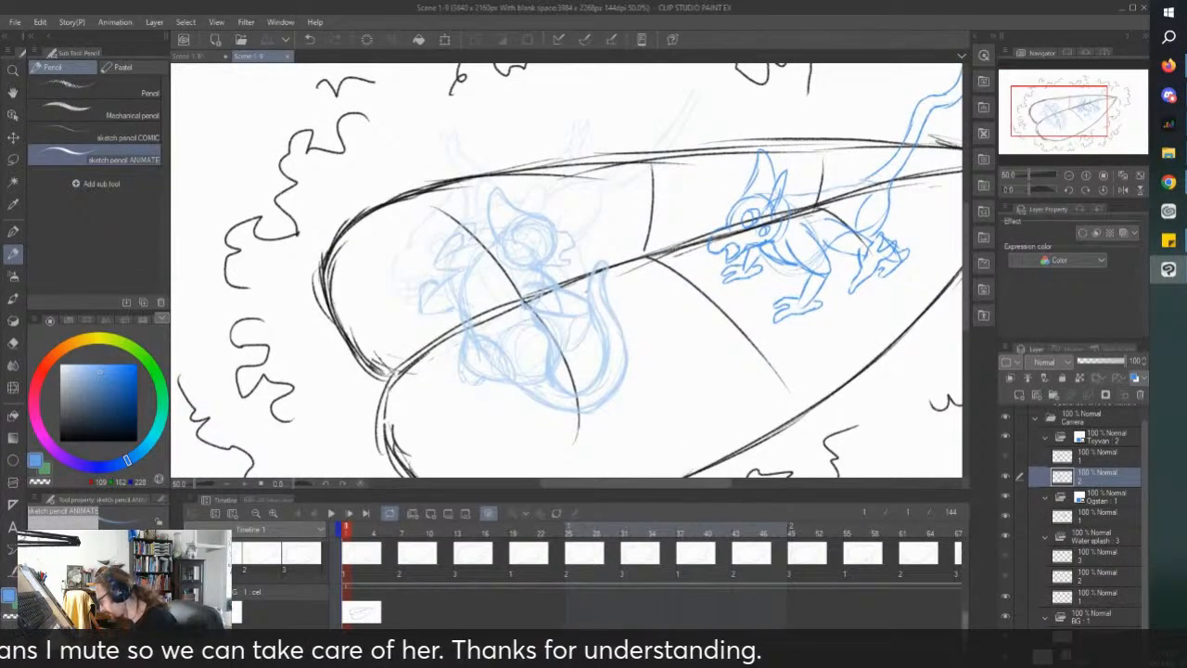
Step: Redraw the left creature's muzzle with a closed mouth on Toyvan's first cel
{"action": "scroll", "coordinate": [361, 612], "scroll_direction": "up", "scroll_amount": 2}
{"action": "left_click", "coordinate": [359, 619]}
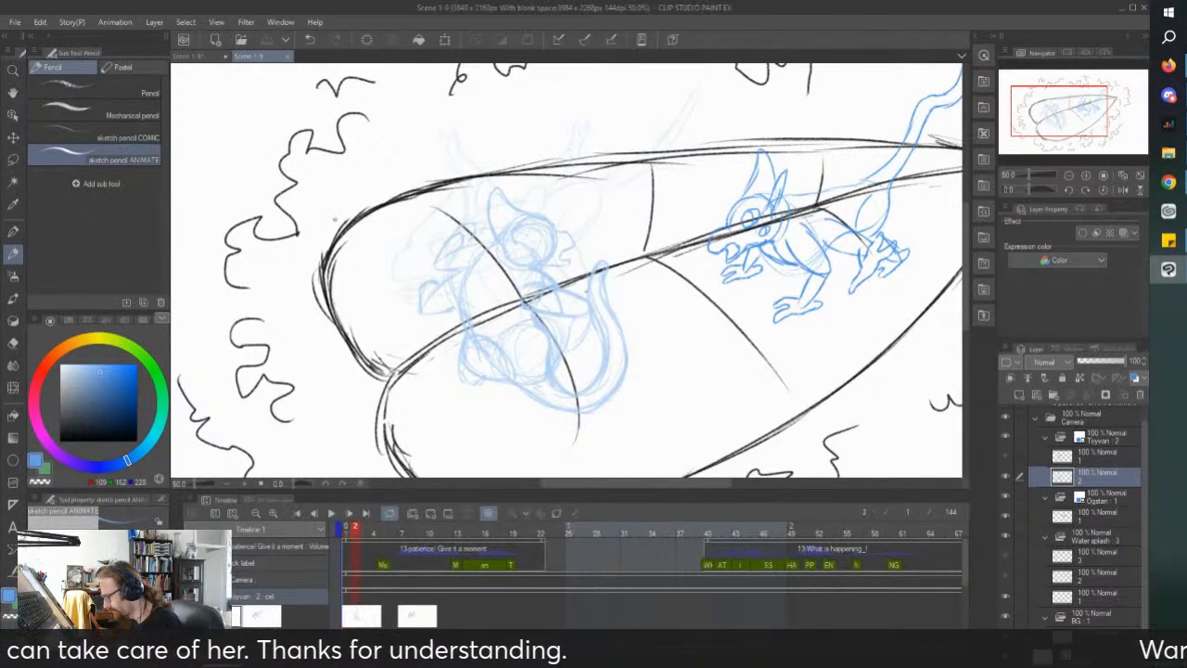
{"action": "scroll", "coordinate": [318, 215], "scroll_direction": "up", "scroll_amount": 1}
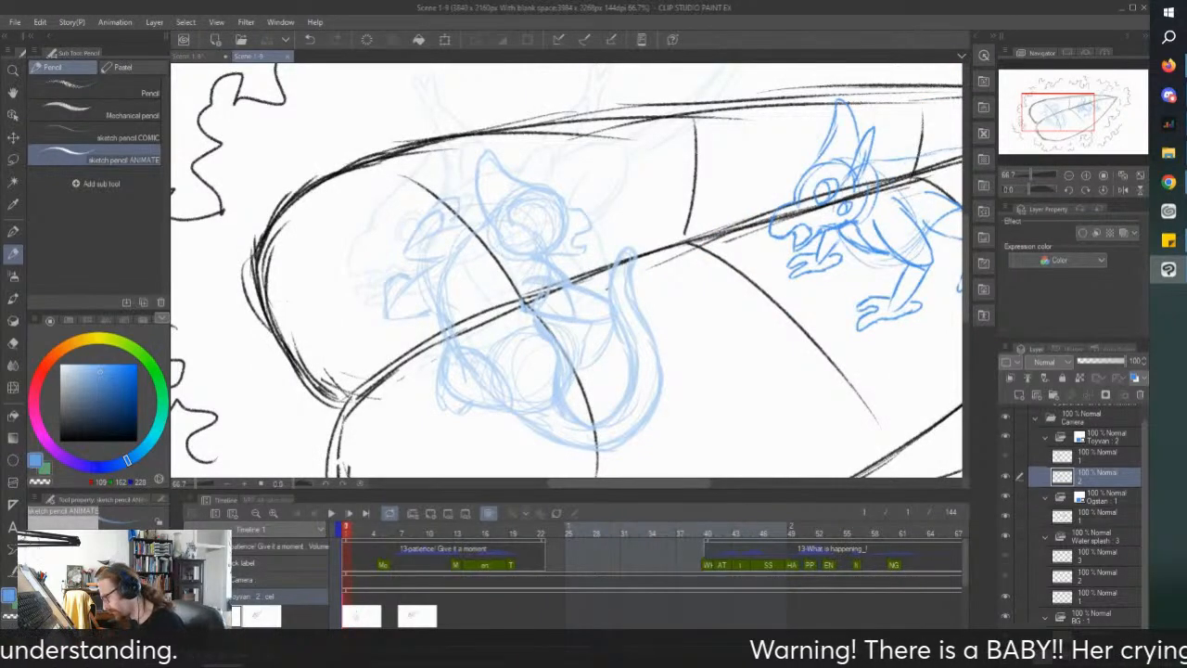
{"action": "scroll", "coordinate": [547, 246], "scroll_direction": "up", "scroll_amount": 4}
{"action": "mouse_move", "coordinate": [577, 309]}
{"action": "left_mouse_down"}
{"action": "mouse_move", "coordinate": [601, 288]}
{"action": "mouse_move", "coordinate": [547, 321]}
{"action": "mouse_move", "coordinate": [525, 314]}
{"action": "left_mouse_up"}
{"action": "mouse_move", "coordinate": [567, 270]}
{"action": "left_mouse_down"}
{"action": "mouse_move", "coordinate": [624, 238]}
{"action": "mouse_move", "coordinate": [574, 264]}
{"action": "mouse_move", "coordinate": [618, 244]}
{"action": "mouse_move", "coordinate": [609, 265]}
{"action": "mouse_move", "coordinate": [508, 312]}
{"action": "left_mouse_up"}
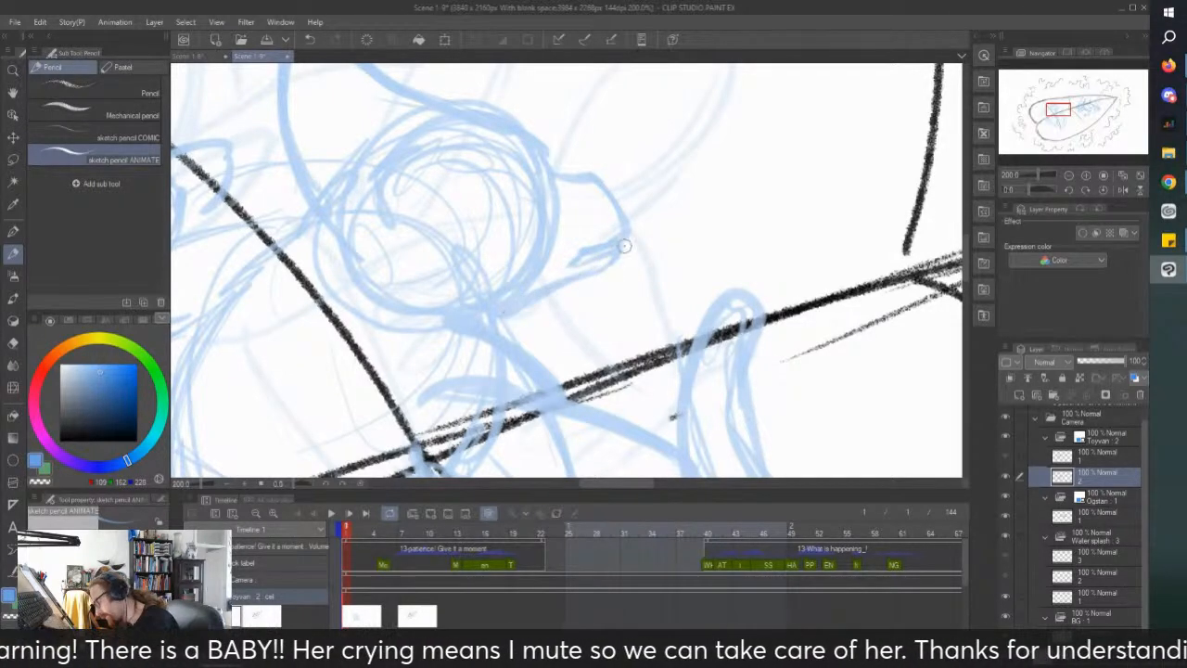
{"action": "scroll", "coordinate": [368, 187], "scroll_direction": "down", "scroll_amount": 3}
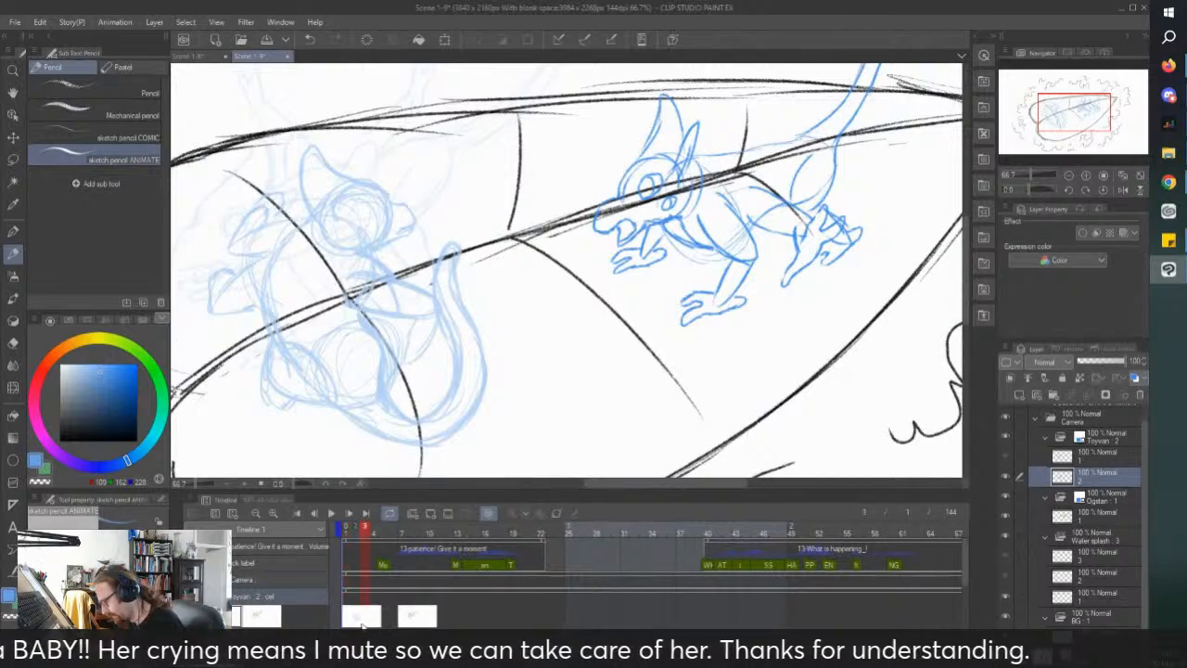
Step: Create a new animation cel at frame 3 of Toyvan's track
{"action": "left_click_drag", "start_coordinate": [553, 262], "coordinate": [585, 243]}
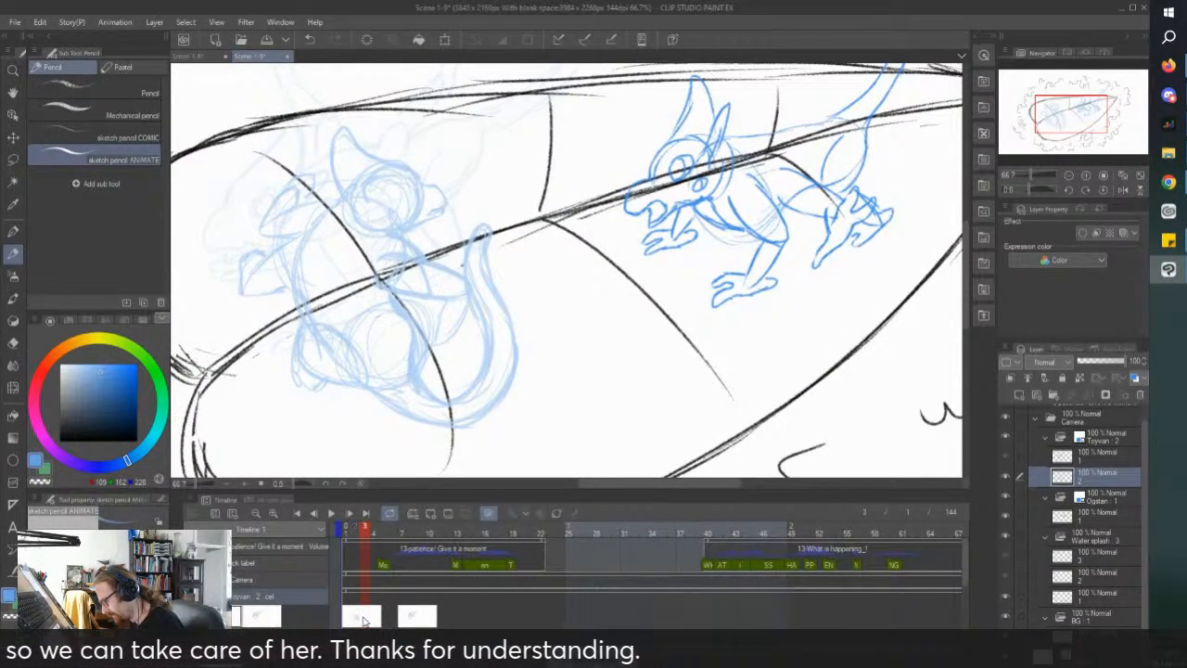
{"action": "right_click", "coordinate": [362, 595]}
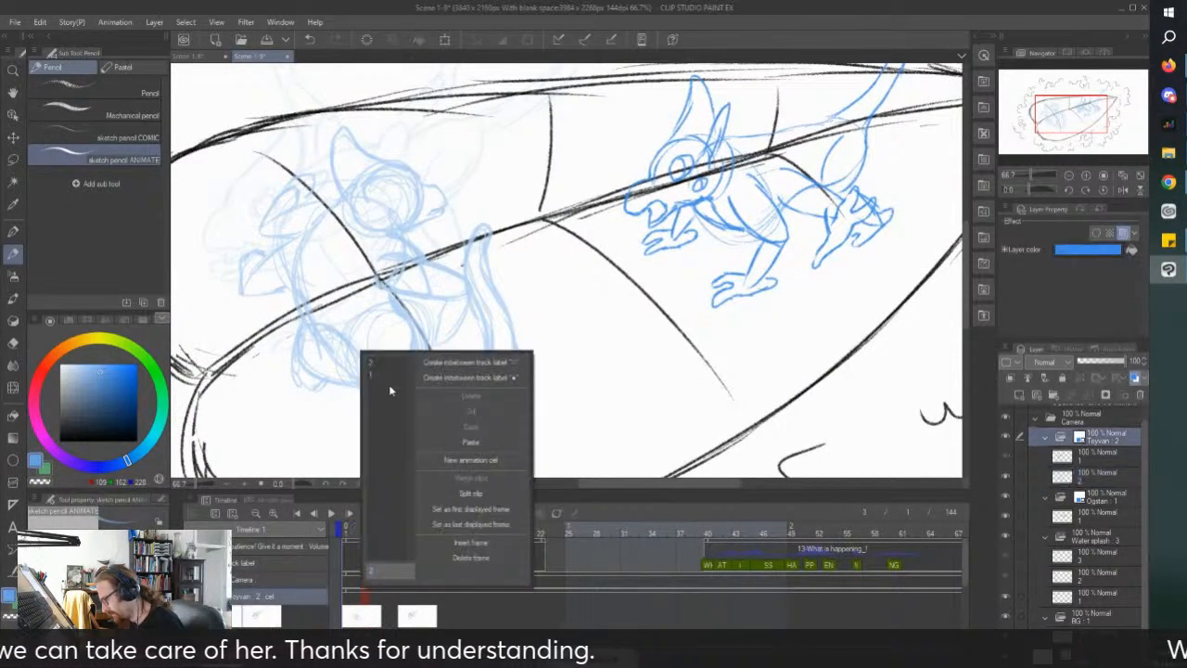
{"action": "left_click", "coordinate": [437, 460]}
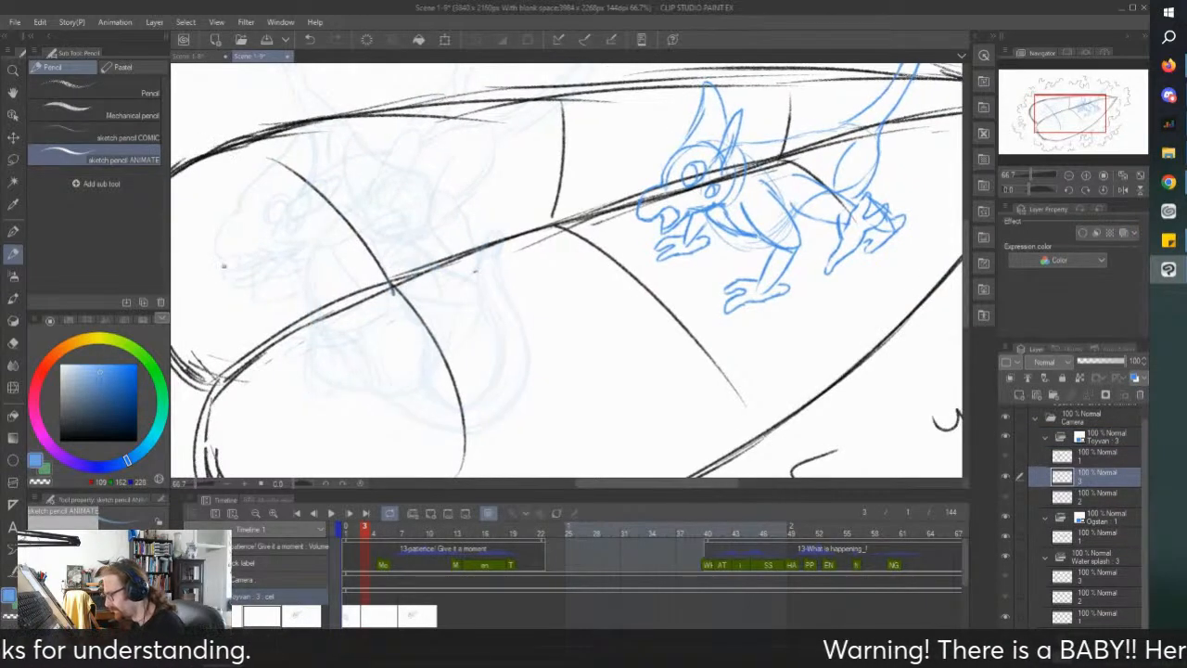
{"action": "scroll", "coordinate": [227, 268], "scroll_direction": "down", "scroll_amount": 1}
{"action": "scroll", "coordinate": [233, 282], "scroll_direction": "up", "scroll_amount": 1}
{"action": "scroll", "coordinate": [278, 281], "scroll_direction": "up", "scroll_amount": 1}
{"action": "scroll", "coordinate": [339, 283], "scroll_direction": "down", "scroll_amount": 1}
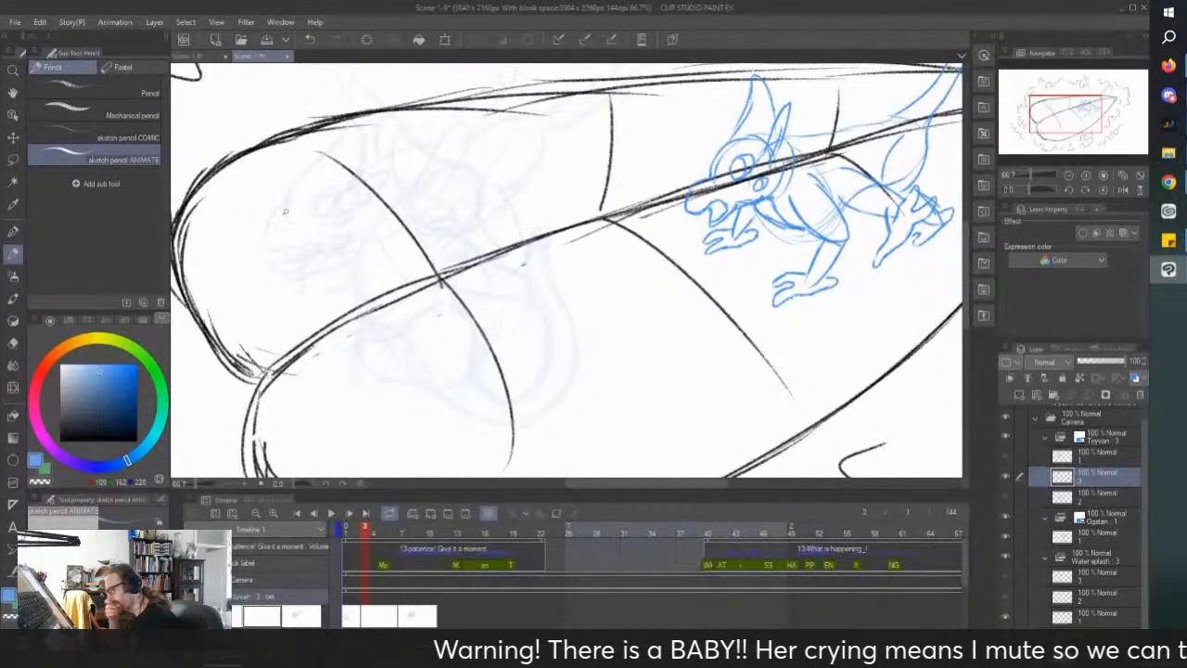
Step: Compare Toyvan's poses at frames 1 and 7 with the new cel between them
{"action": "left_click_drag", "start_coordinate": [291, 207], "coordinate": [302, 220]}
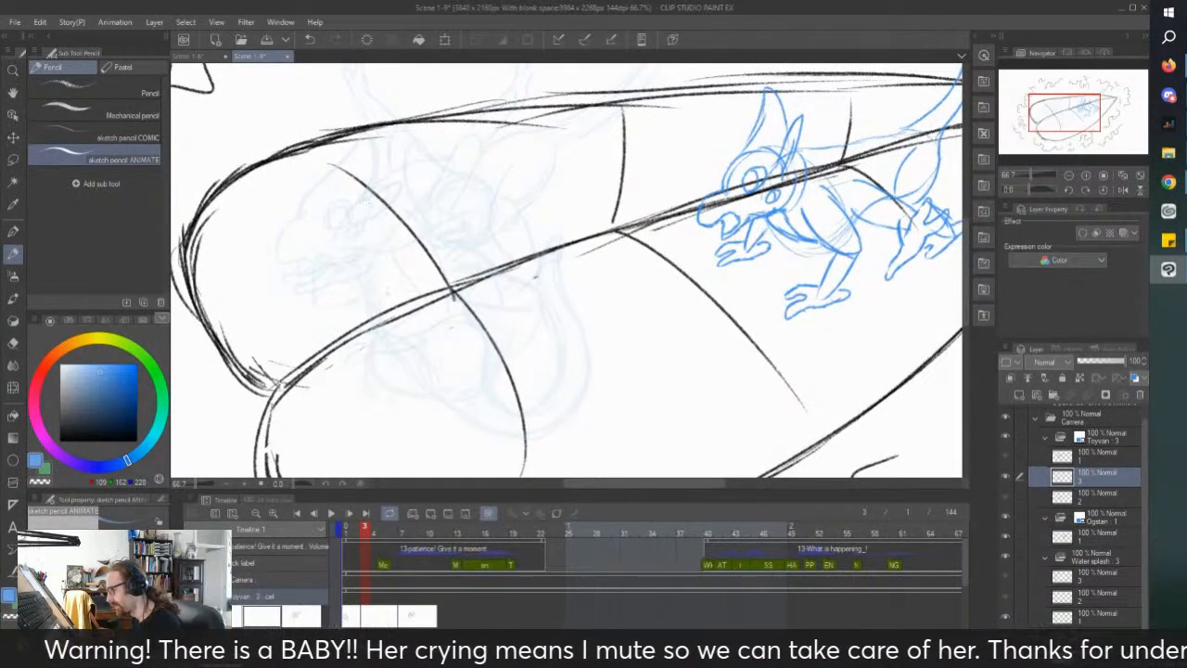
{"action": "left_click", "coordinate": [351, 624]}
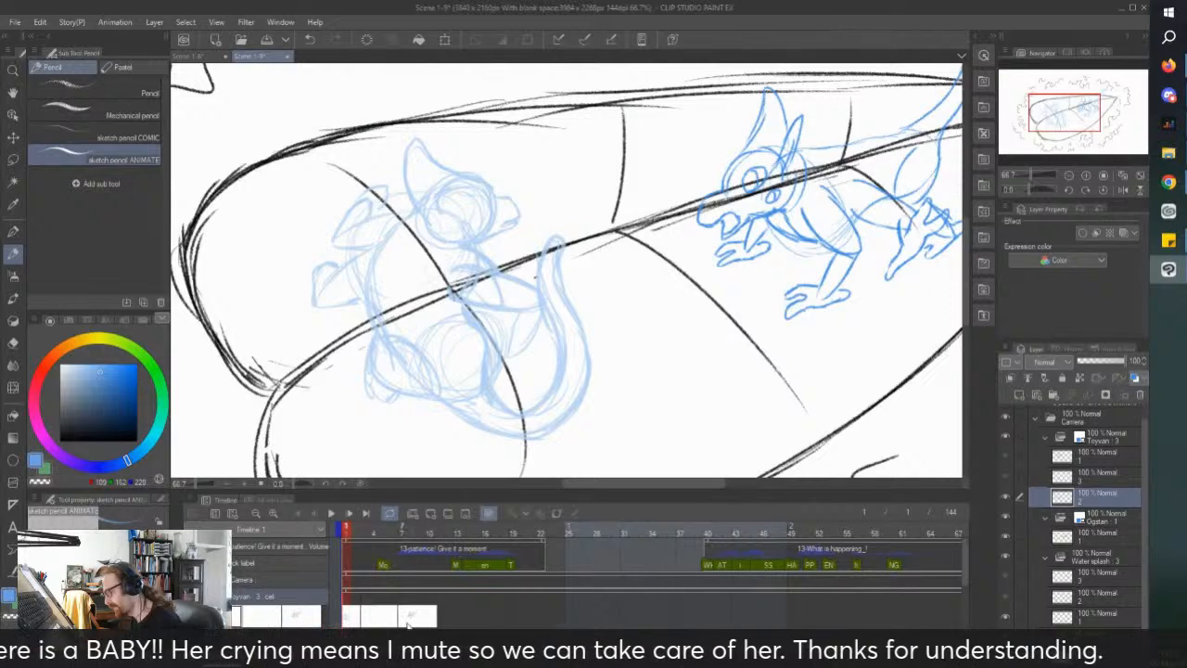
{"action": "left_click", "coordinate": [404, 615]}
{"action": "scroll", "coordinate": [328, 239], "scroll_direction": "down", "scroll_amount": 1}
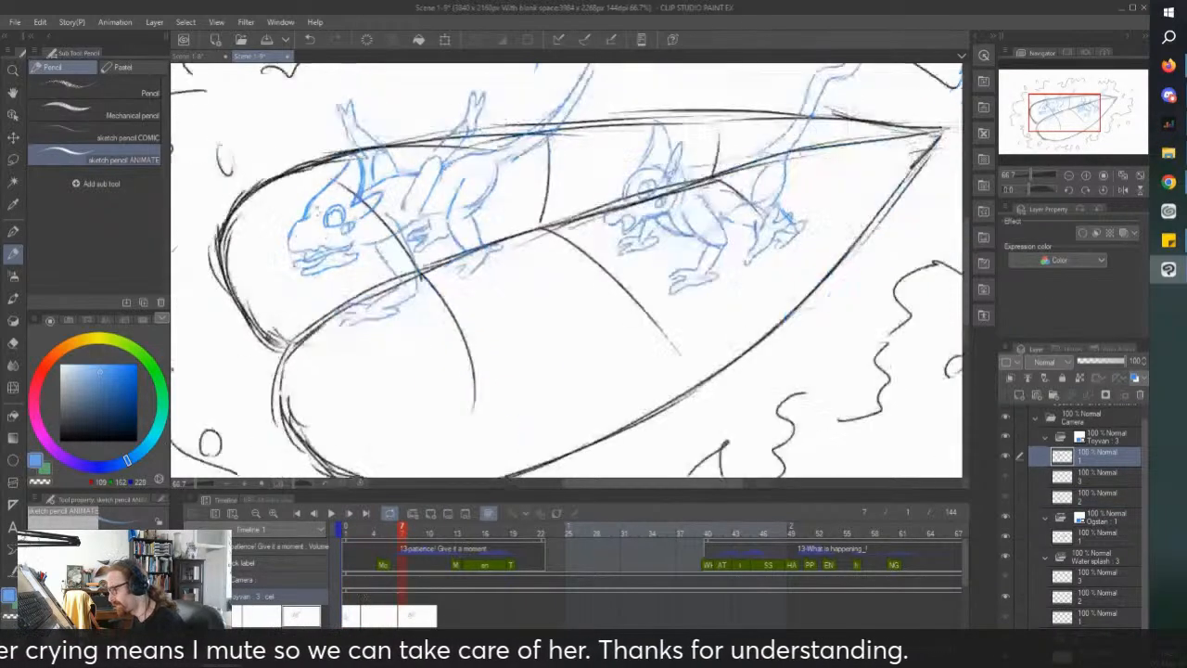
{"action": "left_click", "coordinate": [372, 615]}
{"action": "left_click_drag", "start_coordinate": [281, 138], "coordinate": [299, 146]}
{"action": "scroll", "coordinate": [300, 146], "scroll_direction": "up", "scroll_amount": 1}
{"action": "left_click", "coordinate": [411, 615]}
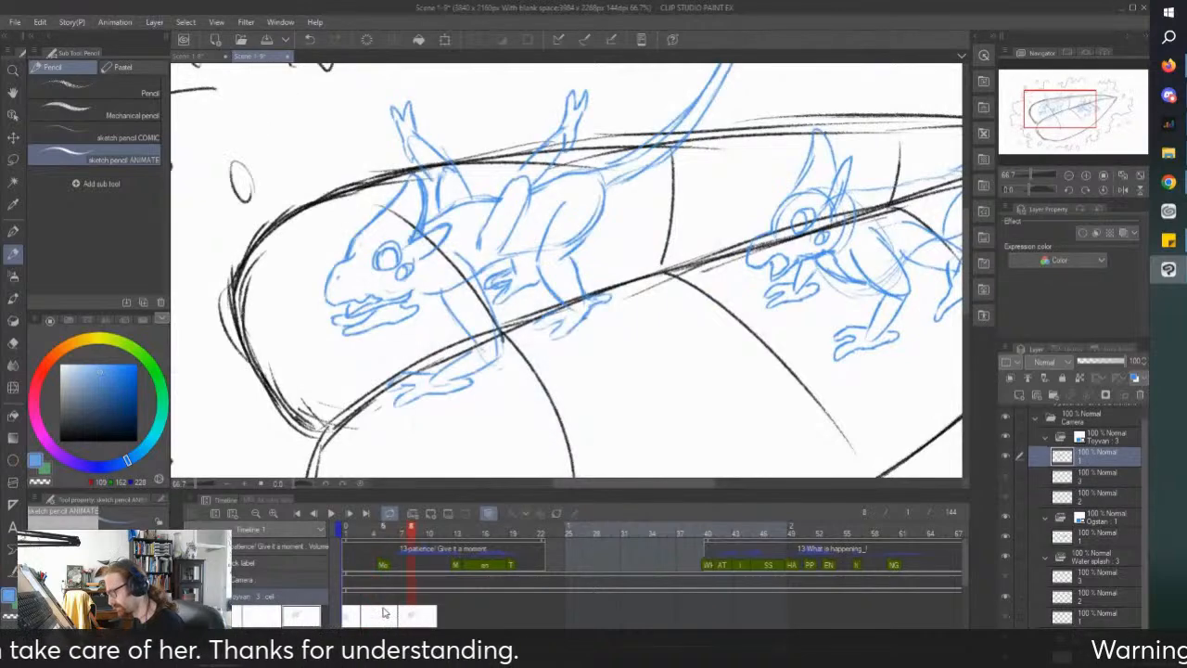
{"action": "scroll", "coordinate": [392, 324], "scroll_direction": "down", "scroll_amount": 2}
{"action": "left_click", "coordinate": [374, 615]}
{"action": "scroll", "coordinate": [388, 272], "scroll_direction": "up", "scroll_amount": 1}
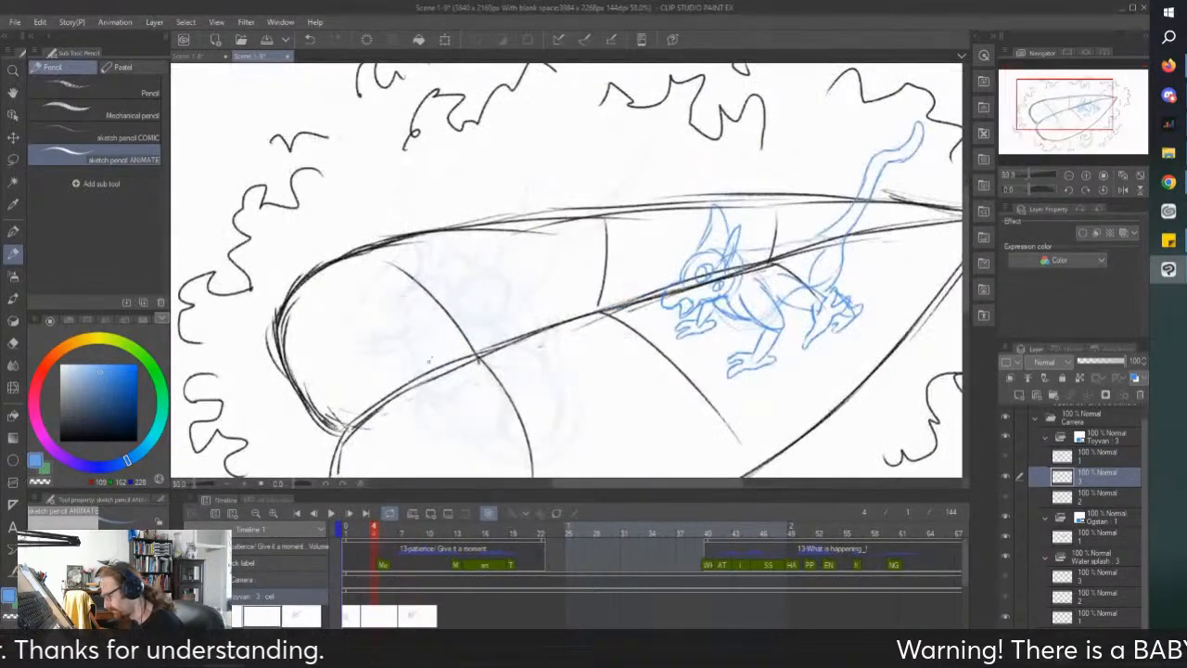
Step: Rough in Toyvan's round head and upright pointed ear on the new cel, placed between the neighbouring onion-skin poses
{"action": "scroll", "coordinate": [406, 329], "scroll_direction": "up", "scroll_amount": 1}
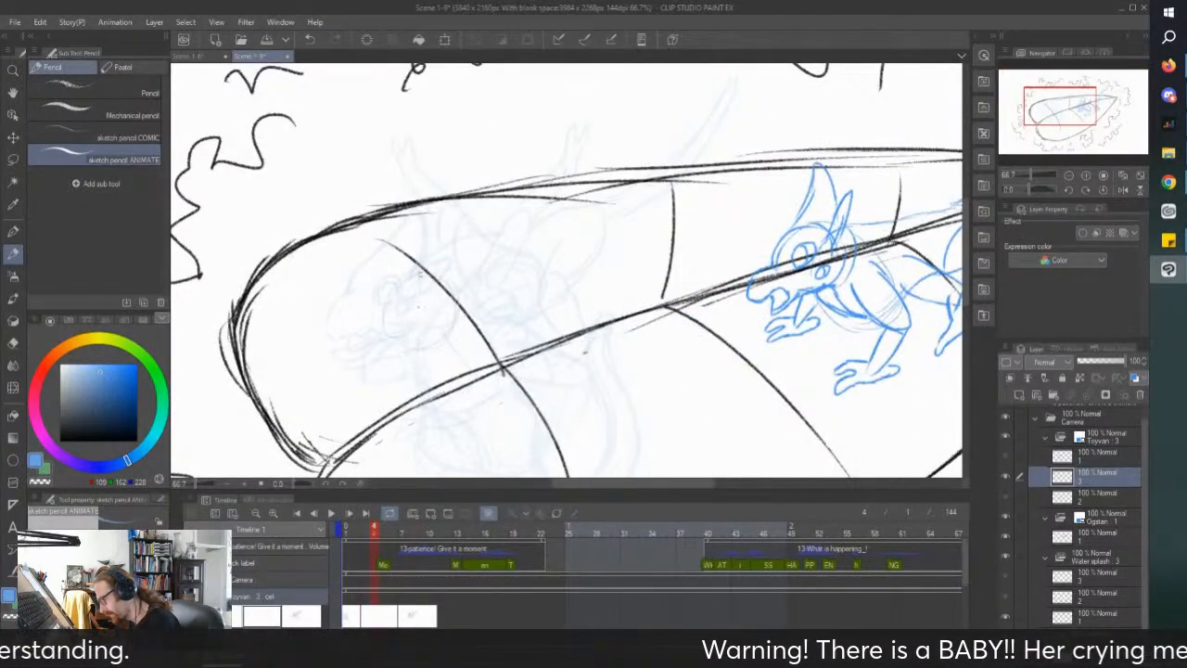
{"action": "mouse_move", "coordinate": [452, 284]}
{"action": "left_mouse_down"}
{"action": "mouse_move", "coordinate": [387, 282]}
{"action": "mouse_move", "coordinate": [370, 334]}
{"action": "mouse_move", "coordinate": [460, 295]}
{"action": "left_mouse_up"}
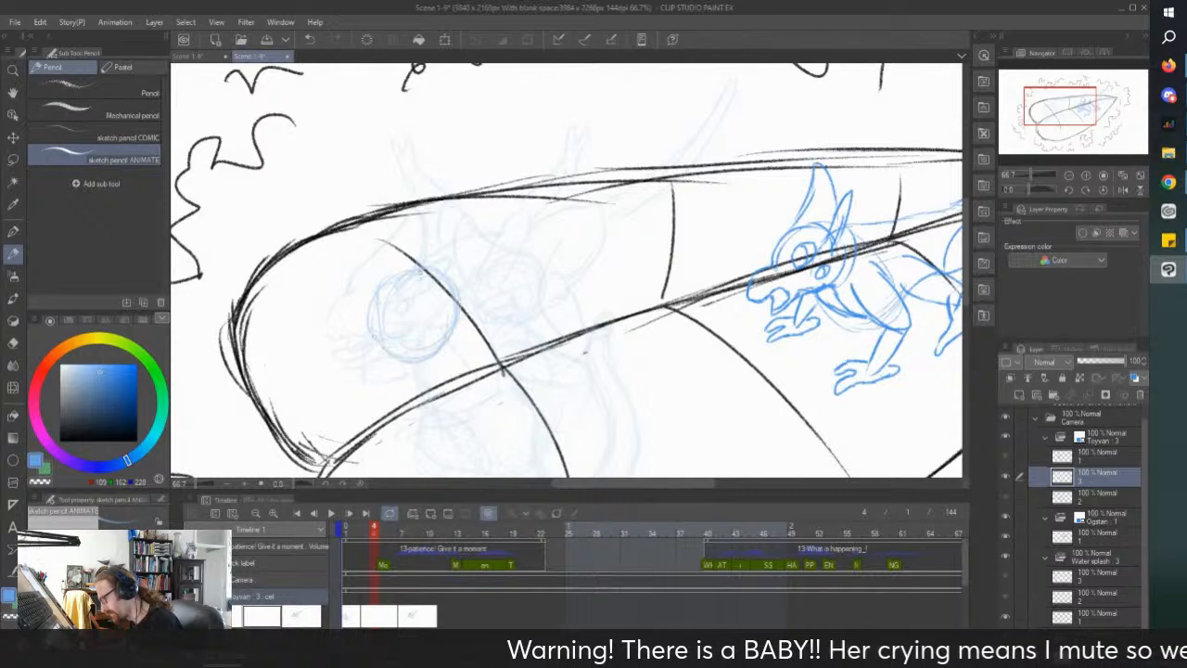
{"action": "scroll", "coordinate": [394, 271], "scroll_direction": "down", "scroll_amount": 1}
{"action": "scroll", "coordinate": [499, 250], "scroll_direction": "up", "scroll_amount": 3}
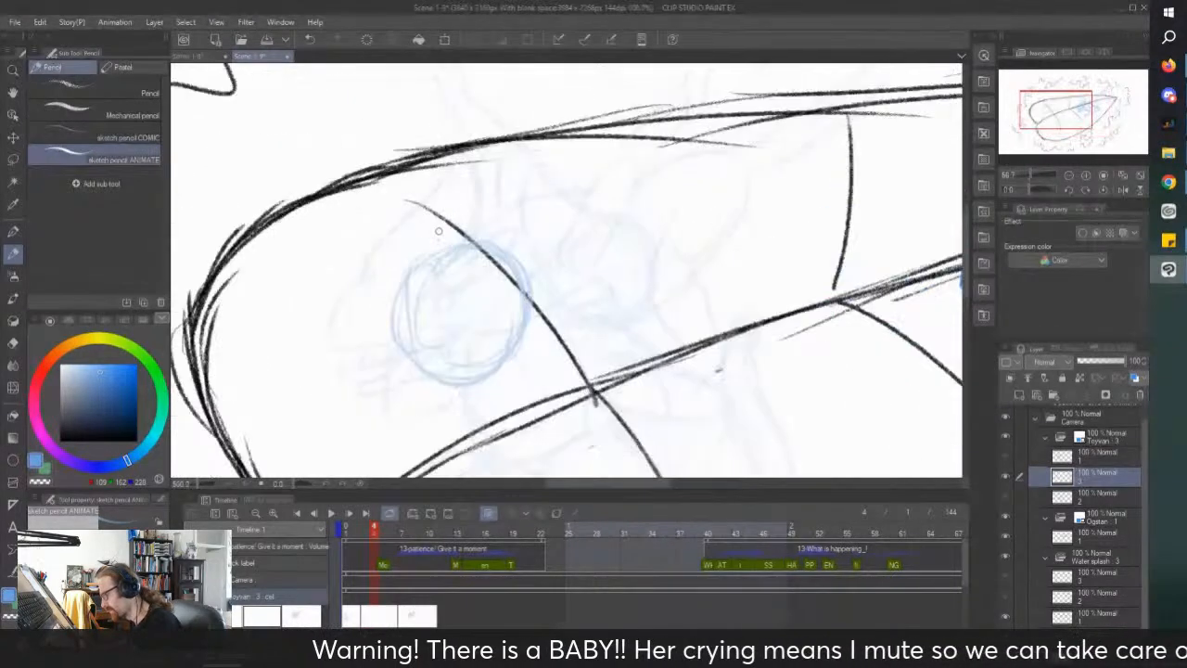
{"action": "mouse_move", "coordinate": [509, 242]}
{"action": "left_mouse_down"}
{"action": "mouse_move", "coordinate": [527, 325]}
{"action": "mouse_move", "coordinate": [511, 357]}
{"action": "mouse_move", "coordinate": [418, 336]}
{"action": "mouse_move", "coordinate": [423, 260]}
{"action": "mouse_move", "coordinate": [493, 269]}
{"action": "mouse_move", "coordinate": [400, 311]}
{"action": "mouse_move", "coordinate": [482, 358]}
{"action": "mouse_move", "coordinate": [506, 260]}
{"action": "left_mouse_up"}
{"action": "scroll", "coordinate": [433, 175], "scroll_direction": "down", "scroll_amount": 1}
{"action": "scroll", "coordinate": [520, 186], "scroll_direction": "up", "scroll_amount": 1}
{"action": "mouse_move", "coordinate": [378, 255]}
{"action": "left_mouse_down"}
{"action": "mouse_move", "coordinate": [473, 176]}
{"action": "mouse_move", "coordinate": [479, 206]}
{"action": "left_mouse_up"}
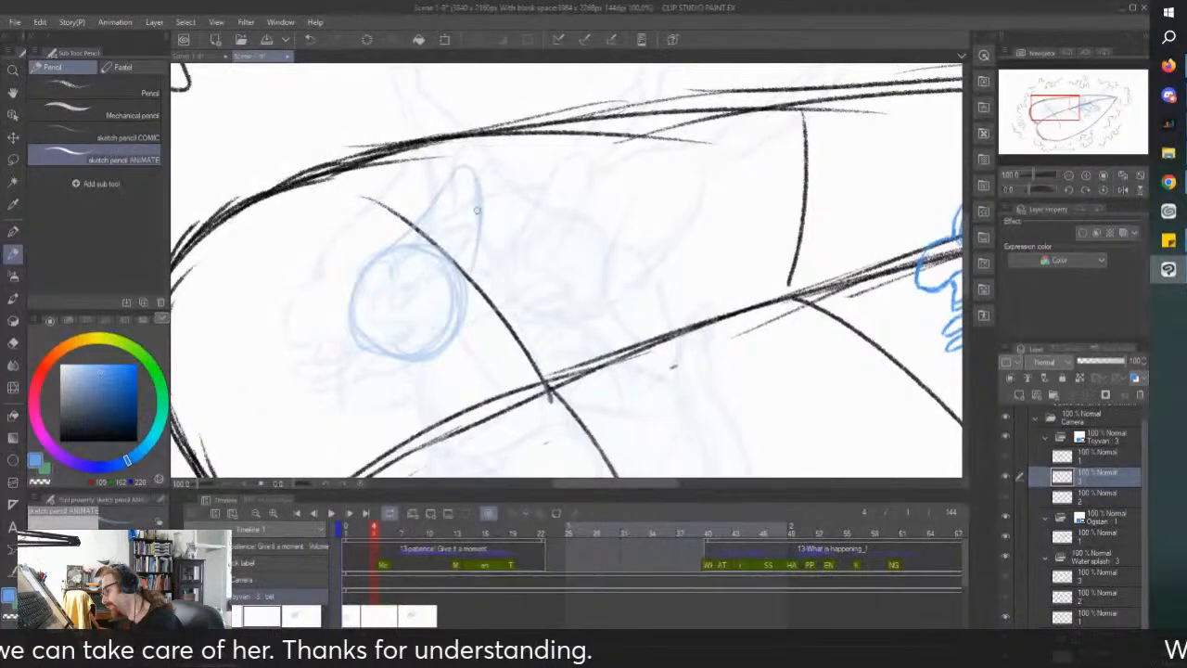
{"action": "scroll", "coordinate": [469, 170], "scroll_direction": "down", "scroll_amount": 1}
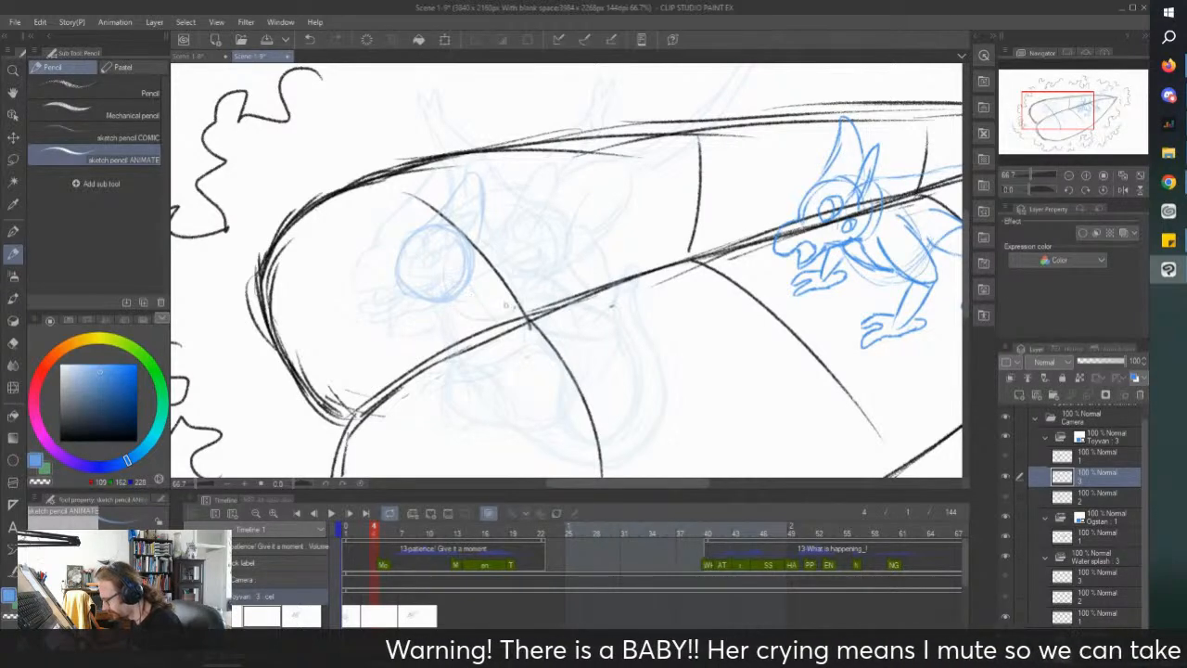
Step: Rough in the back and belly curves behind Toyvan's head, with overlapping circles for the hips
{"action": "mouse_move", "coordinate": [443, 306]}
{"action": "left_mouse_down"}
{"action": "mouse_move", "coordinate": [544, 250]}
{"action": "mouse_move", "coordinate": [516, 212]}
{"action": "left_mouse_up"}
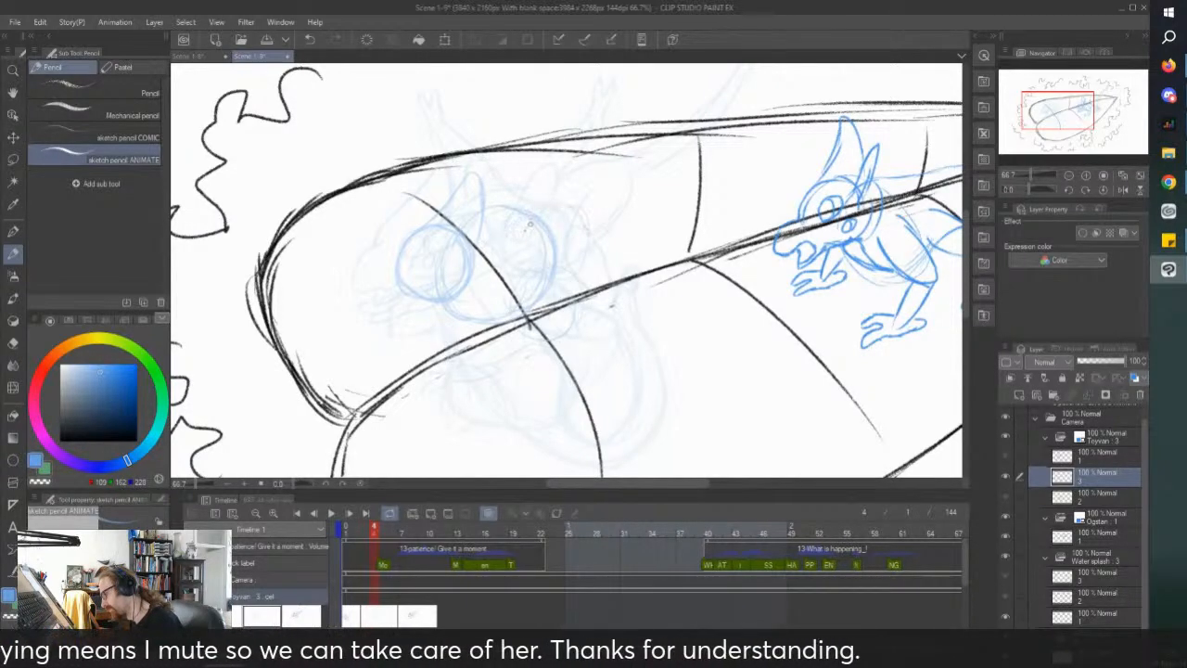
{"action": "mouse_move", "coordinate": [553, 283]}
{"action": "left_mouse_down"}
{"action": "mouse_move", "coordinate": [557, 200]}
{"action": "mouse_move", "coordinate": [511, 245]}
{"action": "left_mouse_up"}
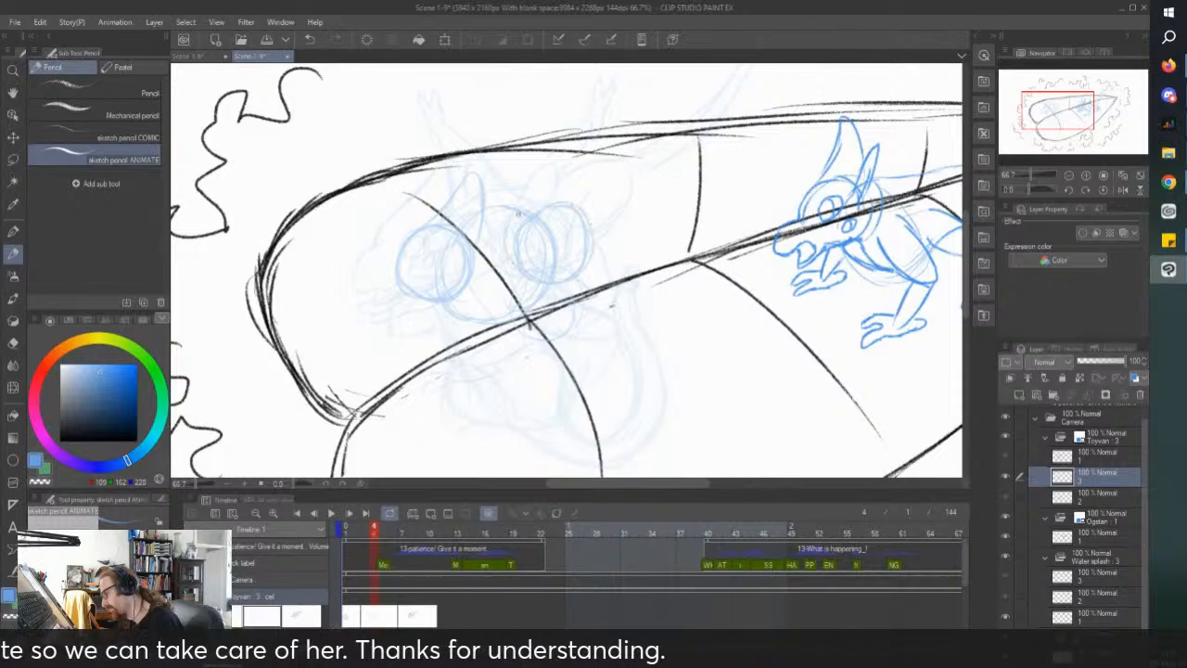
{"action": "scroll", "coordinate": [566, 270], "scroll_direction": "down", "scroll_amount": 1}
{"action": "scroll", "coordinate": [566, 270], "scroll_direction": "up", "scroll_amount": 1}
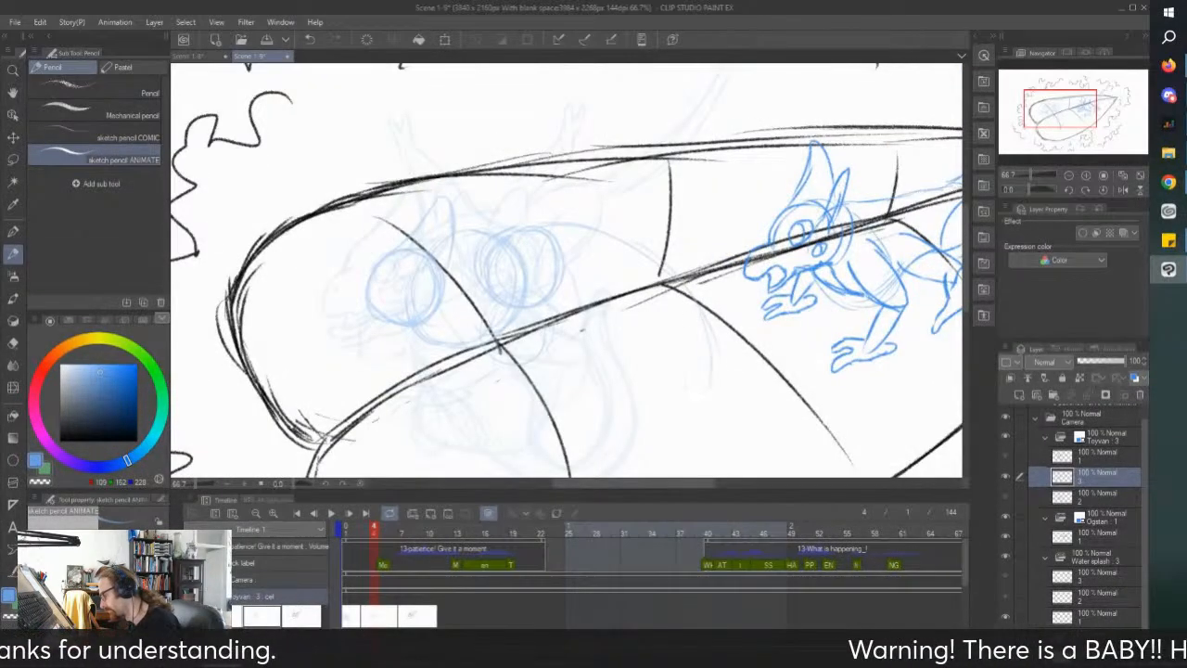
Step: Sketch Toyvan's tail arching back from the hips and curving down to a rounded tip
{"action": "left_click_drag", "start_coordinate": [675, 380], "coordinate": [685, 336]}
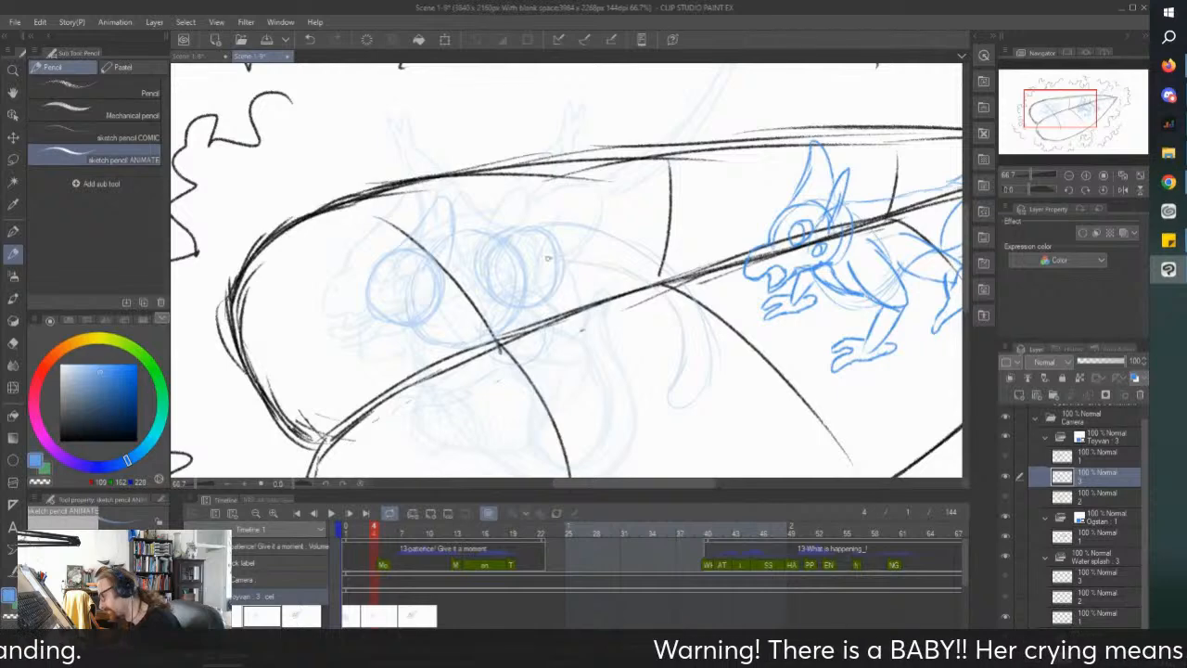
{"action": "mouse_move", "coordinate": [668, 393]}
{"action": "left_mouse_down"}
{"action": "mouse_move", "coordinate": [712, 342]}
{"action": "mouse_move", "coordinate": [687, 285]}
{"action": "mouse_move", "coordinate": [605, 231]}
{"action": "left_mouse_up"}
{"action": "scroll", "coordinate": [403, 219], "scroll_direction": "down", "scroll_amount": 1}
{"action": "scroll", "coordinate": [320, 189], "scroll_direction": "up", "scroll_amount": 2}
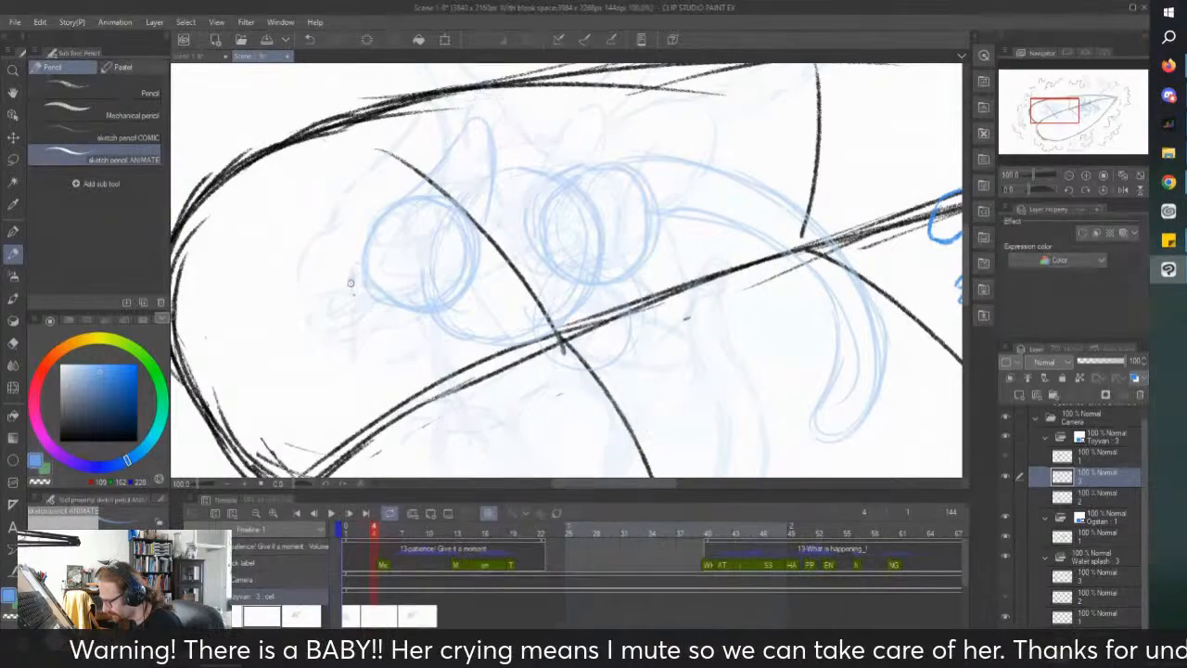
Step: Sketch Toyvan's muzzle at the lower front of the head circle on the new cel
{"action": "scroll", "coordinate": [239, 273], "scroll_direction": "down", "scroll_amount": 2}
{"action": "scroll", "coordinate": [278, 315], "scroll_direction": "up", "scroll_amount": 1}
{"action": "left_click_drag", "start_coordinate": [255, 347], "coordinate": [268, 360]}
{"action": "scroll", "coordinate": [334, 199], "scroll_direction": "up", "scroll_amount": 1}
{"action": "scroll", "coordinate": [305, 193], "scroll_direction": "down", "scroll_amount": 2}
{"action": "scroll", "coordinate": [284, 178], "scroll_direction": "up", "scroll_amount": 1}
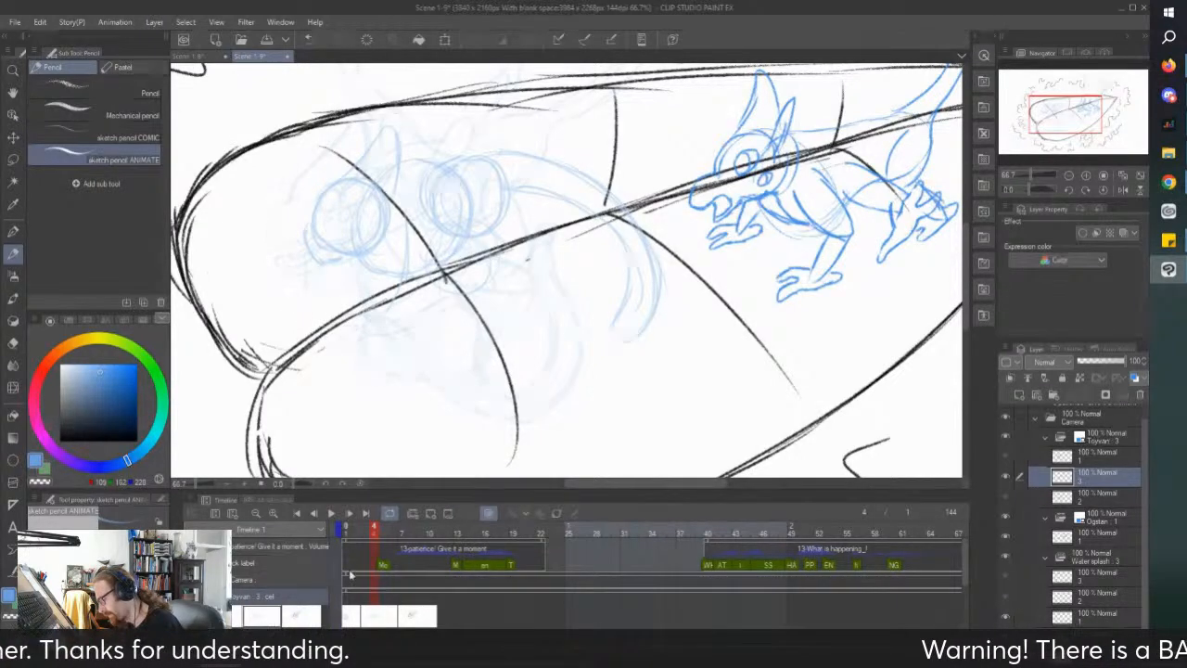
Step: Switch the drawing colour to black, sharpen the lower hand on Toyvan's first cel, and undo the extra stroke
{"action": "left_click", "coordinate": [353, 607]}
{"action": "left_click_drag", "start_coordinate": [302, 229], "coordinate": [315, 242]}
{"action": "left_click_drag", "start_coordinate": [118, 409], "coordinate": [262, 577]}
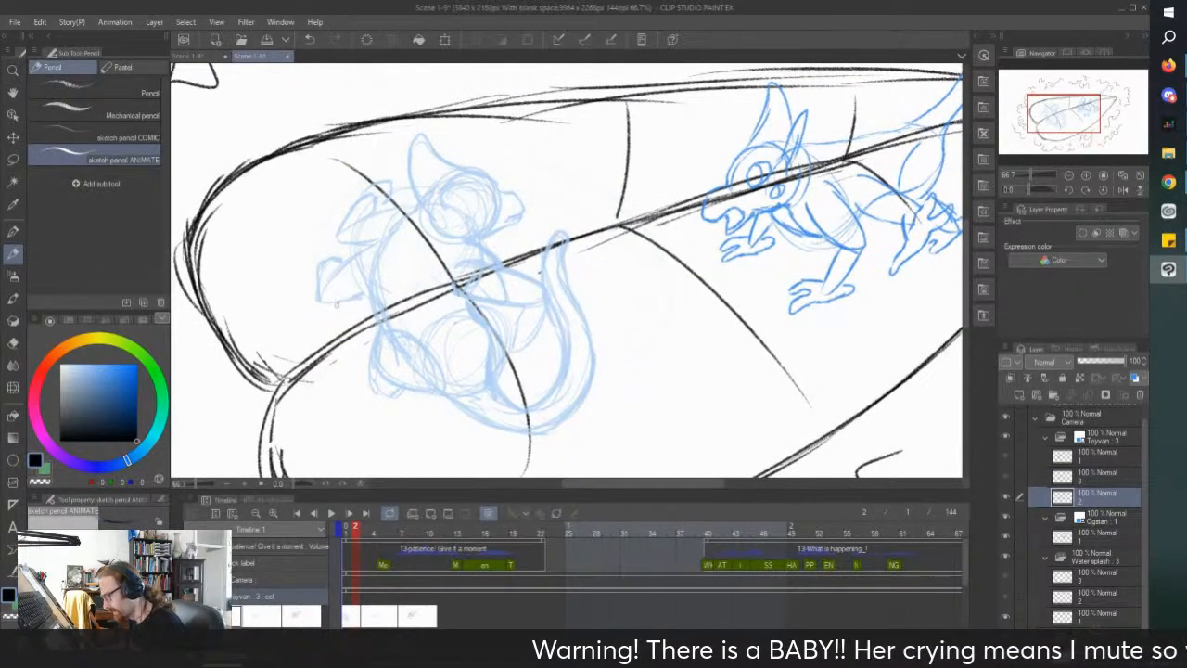
{"action": "scroll", "coordinate": [385, 266], "scroll_direction": "up", "scroll_amount": 2}
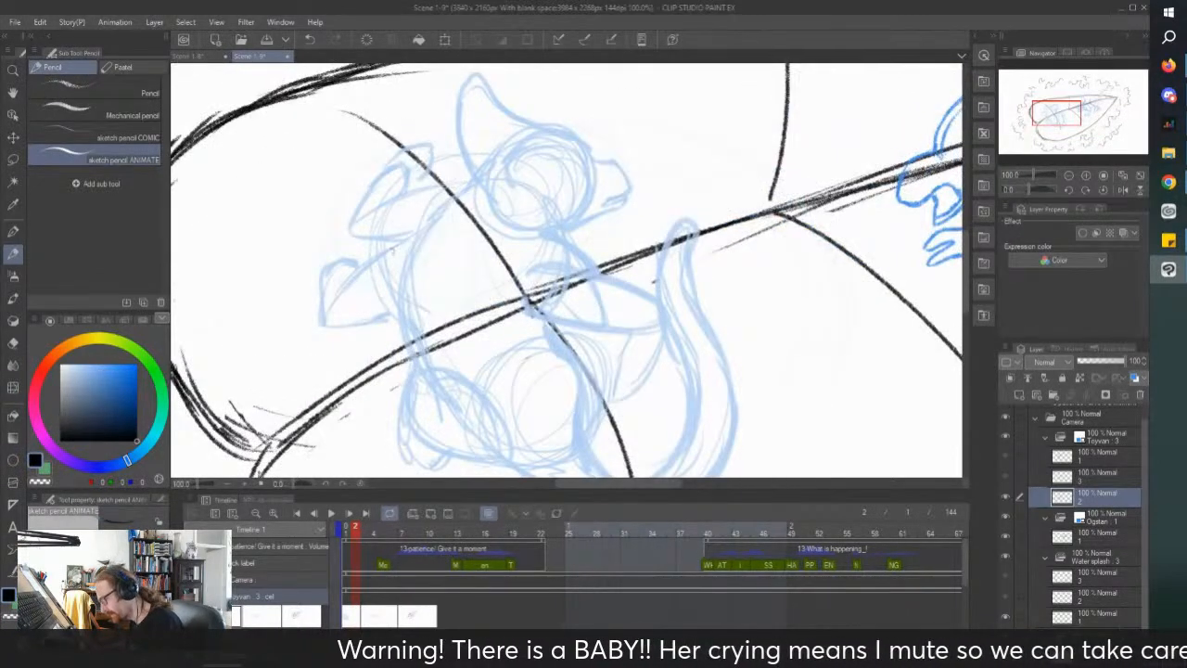
{"action": "left_click_drag", "start_coordinate": [342, 265], "coordinate": [324, 290]}
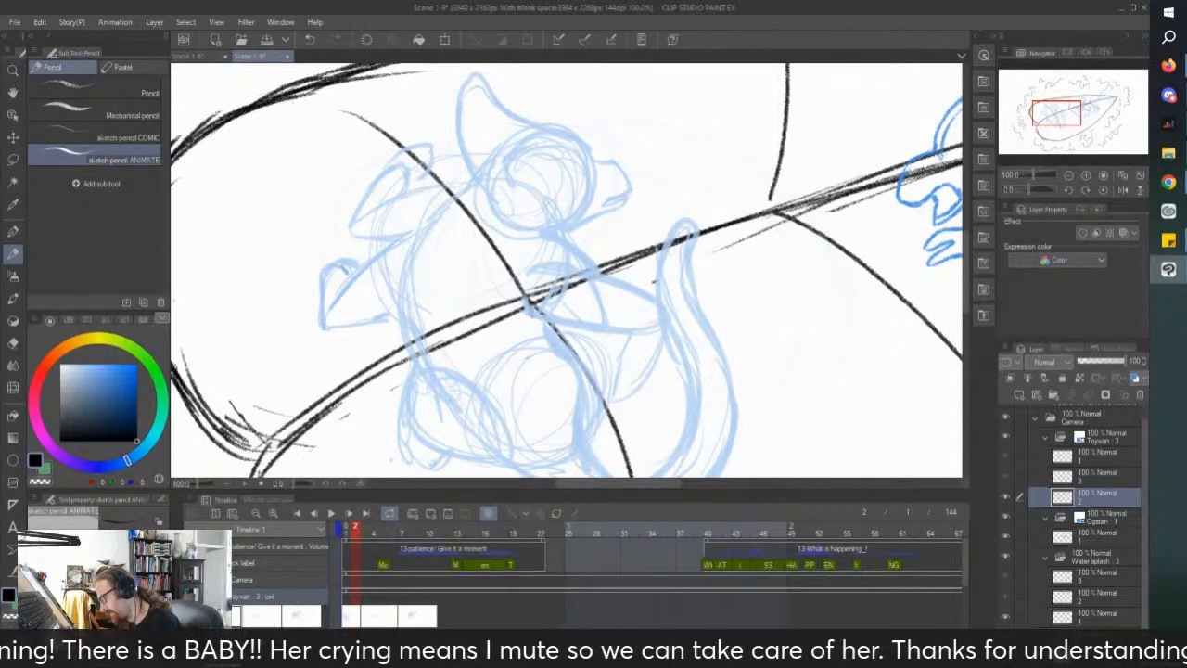
{"action": "mouse_move", "coordinate": [295, 309]}
{"action": "left_mouse_down"}
{"action": "mouse_move", "coordinate": [300, 351]}
{"action": "mouse_move", "coordinate": [316, 326]}
{"action": "left_mouse_up"}
{"action": "key", "text": "ctrl+z"}
Step: Sketch Toyvan's near arm on the new cel, bending down from the shoulder to a forward-pointing hand with spread fingers
{"action": "key", "text": "Right"}
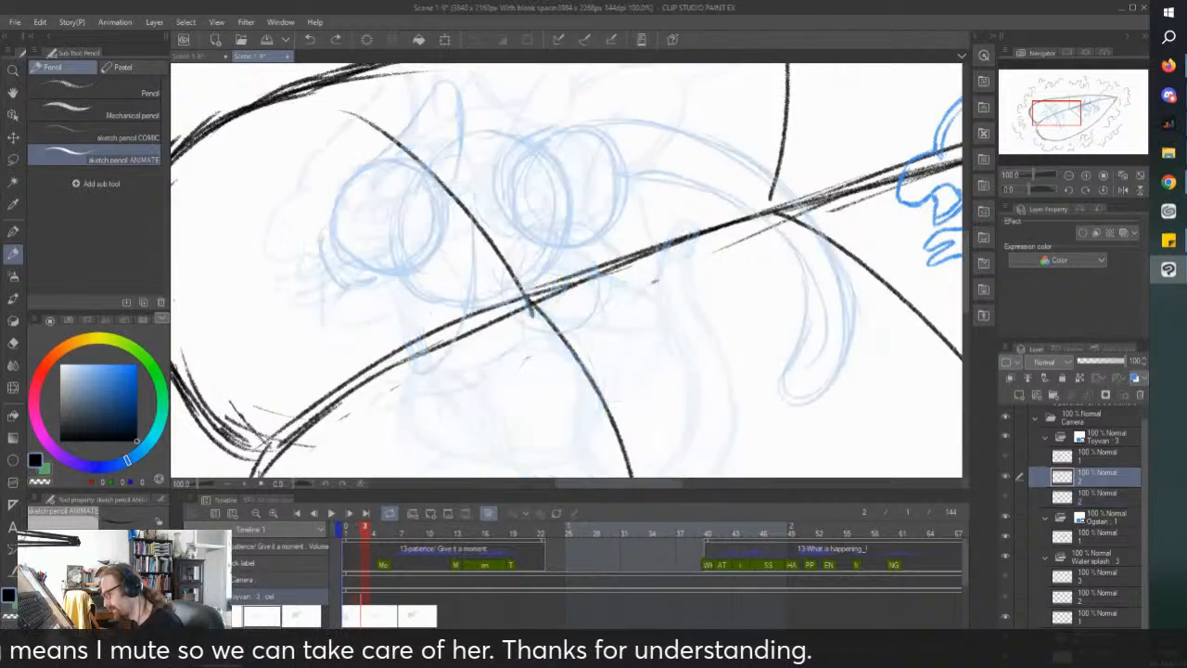
{"action": "mouse_move", "coordinate": [473, 221]}
{"action": "left_mouse_down"}
{"action": "mouse_move", "coordinate": [477, 289]}
{"action": "mouse_move", "coordinate": [411, 312]}
{"action": "mouse_move", "coordinate": [435, 231]}
{"action": "left_mouse_up"}
{"action": "left_click_drag", "start_coordinate": [416, 275], "coordinate": [409, 341]}
{"action": "mouse_move", "coordinate": [428, 225]}
{"action": "left_mouse_down"}
{"action": "mouse_move", "coordinate": [411, 352]}
{"action": "mouse_move", "coordinate": [362, 391]}
{"action": "left_mouse_up"}
{"action": "mouse_move", "coordinate": [409, 332]}
{"action": "left_mouse_down"}
{"action": "mouse_move", "coordinate": [348, 368]}
{"action": "mouse_move", "coordinate": [394, 388]}
{"action": "mouse_move", "coordinate": [416, 375]}
{"action": "mouse_move", "coordinate": [345, 334]}
{"action": "mouse_move", "coordinate": [340, 354]}
{"action": "mouse_move", "coordinate": [319, 363]}
{"action": "mouse_move", "coordinate": [404, 410]}
{"action": "mouse_move", "coordinate": [399, 388]}
{"action": "left_mouse_up"}
{"action": "scroll", "coordinate": [326, 339], "scroll_direction": "down", "scroll_amount": 1}
{"action": "scroll", "coordinate": [297, 358], "scroll_direction": "up", "scroll_amount": 1}
{"action": "scroll", "coordinate": [391, 358], "scroll_direction": "down", "scroll_amount": 1}
{"action": "scroll", "coordinate": [339, 293], "scroll_direction": "down", "scroll_amount": 1}
{"action": "scroll", "coordinate": [338, 227], "scroll_direction": "up", "scroll_amount": 1}
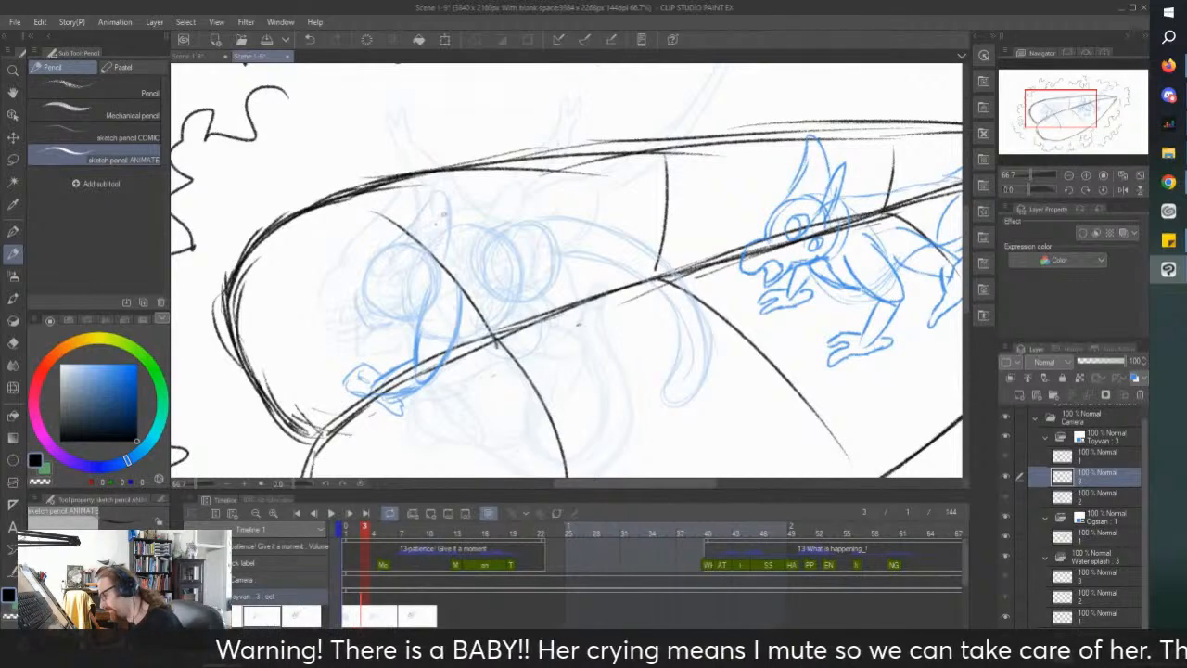
Step: Sketch Toyvan's other arm reaching forward across the head to a hand beside the muzzle
{"action": "mouse_move", "coordinate": [470, 290]}
{"action": "left_mouse_down"}
{"action": "mouse_move", "coordinate": [437, 302]}
{"action": "mouse_move", "coordinate": [459, 261]}
{"action": "mouse_move", "coordinate": [421, 286]}
{"action": "mouse_move", "coordinate": [438, 288]}
{"action": "mouse_move", "coordinate": [420, 283]}
{"action": "mouse_move", "coordinate": [344, 331]}
{"action": "left_mouse_up"}
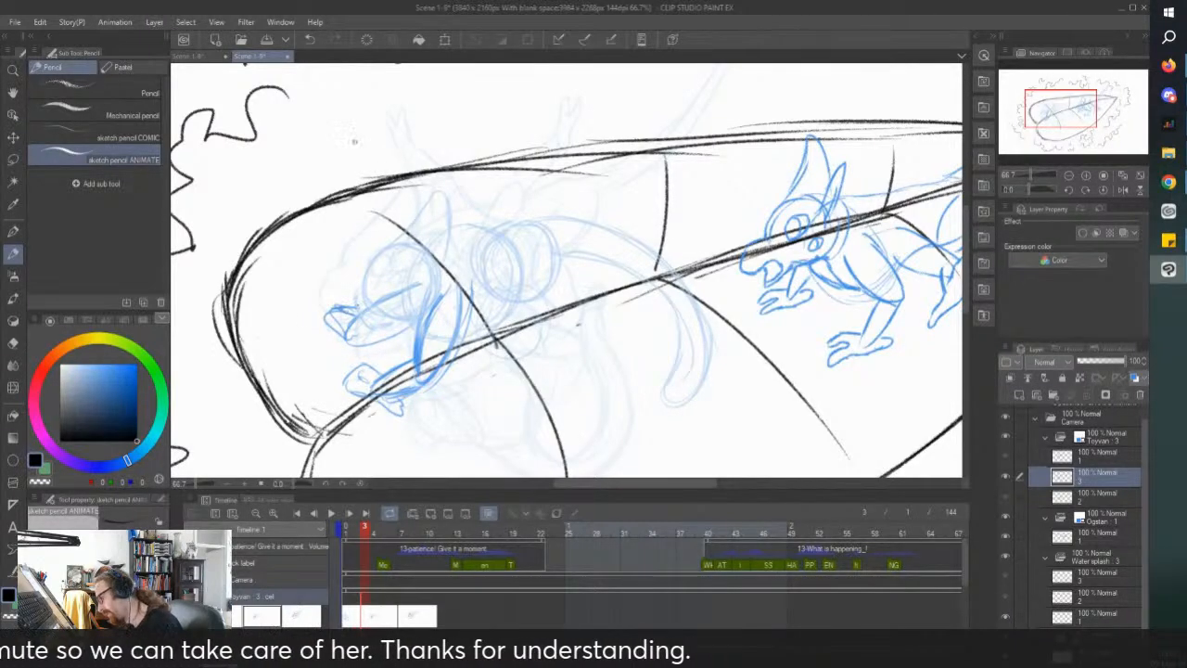
{"action": "scroll", "coordinate": [359, 145], "scroll_direction": "down", "scroll_amount": 2}
{"action": "scroll", "coordinate": [359, 145], "scroll_direction": "up", "scroll_amount": 2}
{"action": "scroll", "coordinate": [359, 145], "scroll_direction": "down", "scroll_amount": 2}
{"action": "scroll", "coordinate": [359, 145], "scroll_direction": "up", "scroll_amount": 2}
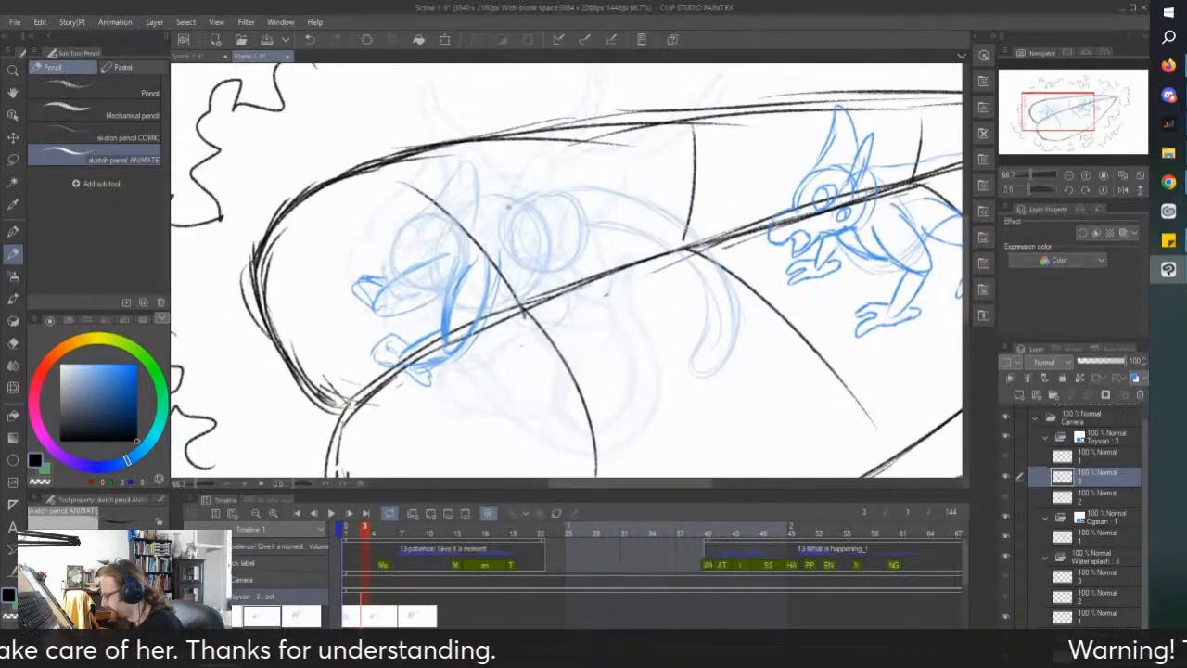
Step: Outline Toyvan's near thigh over the hip circles with heavier strokes, checking it against the first cel
{"action": "scroll", "coordinate": [506, 195], "scroll_direction": "up", "scroll_amount": 2}
{"action": "mouse_move", "coordinate": [503, 247]}
{"action": "left_mouse_down"}
{"action": "mouse_move", "coordinate": [507, 302]}
{"action": "mouse_move", "coordinate": [565, 260]}
{"action": "mouse_move", "coordinate": [511, 295]}
{"action": "left_mouse_up"}
{"action": "left_click_drag", "start_coordinate": [512, 213], "coordinate": [501, 311]}
{"action": "left_click_drag", "start_coordinate": [501, 264], "coordinate": [526, 320]}
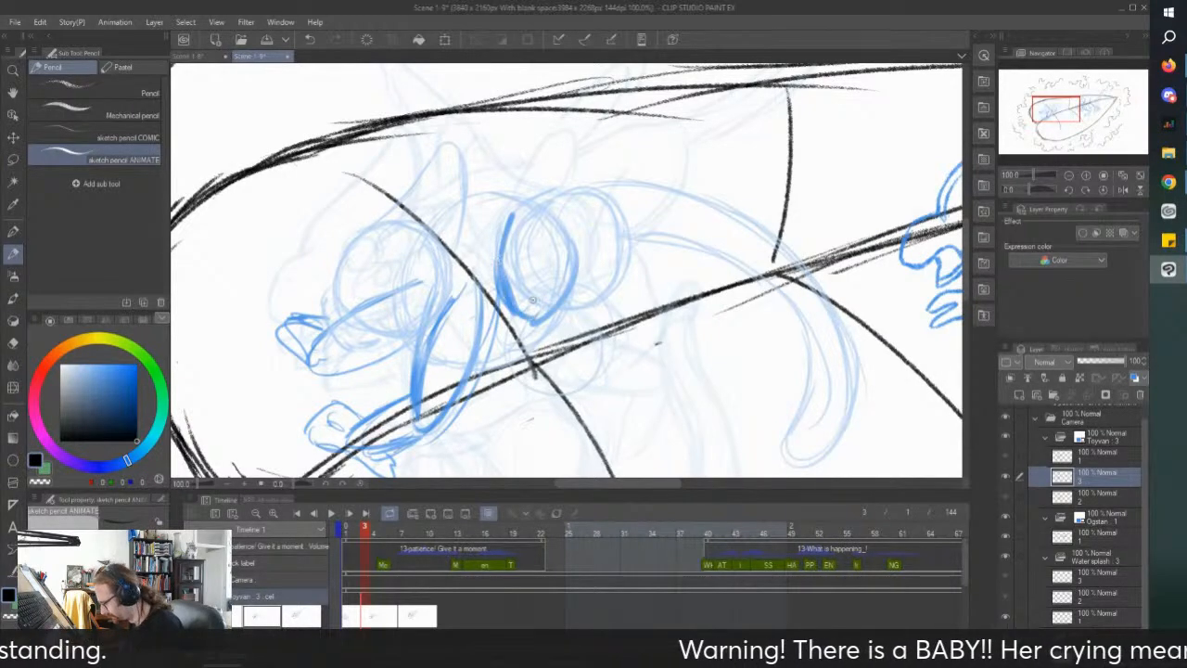
{"action": "left_click", "coordinate": [376, 624]}
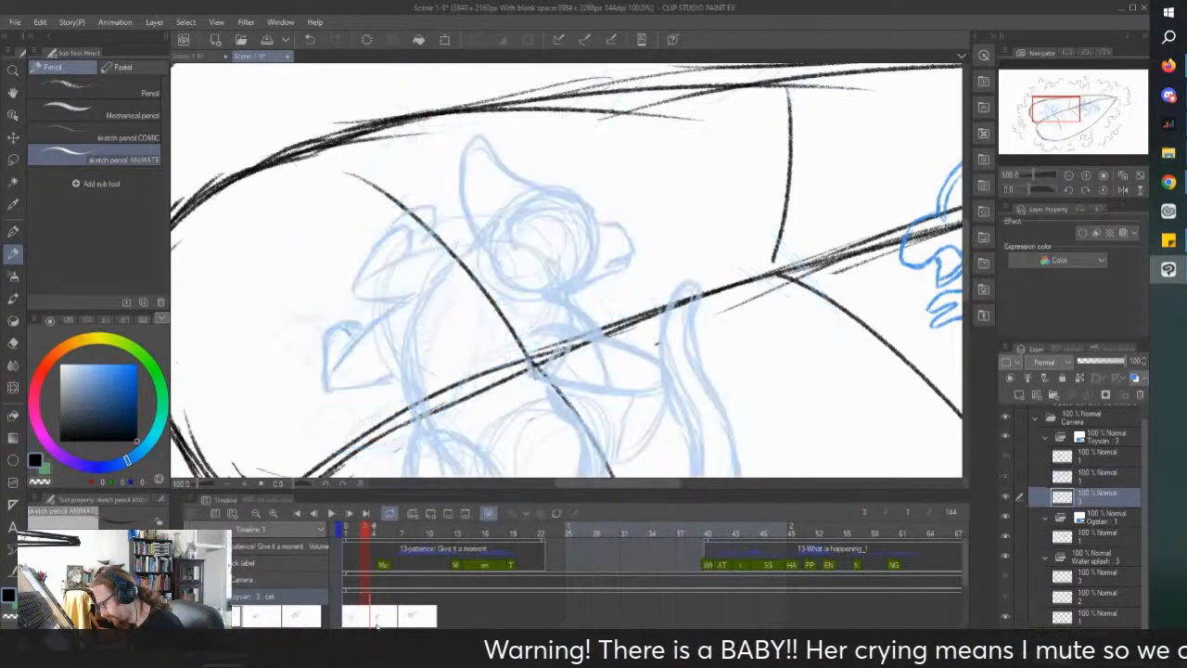
{"action": "left_click", "coordinate": [374, 622]}
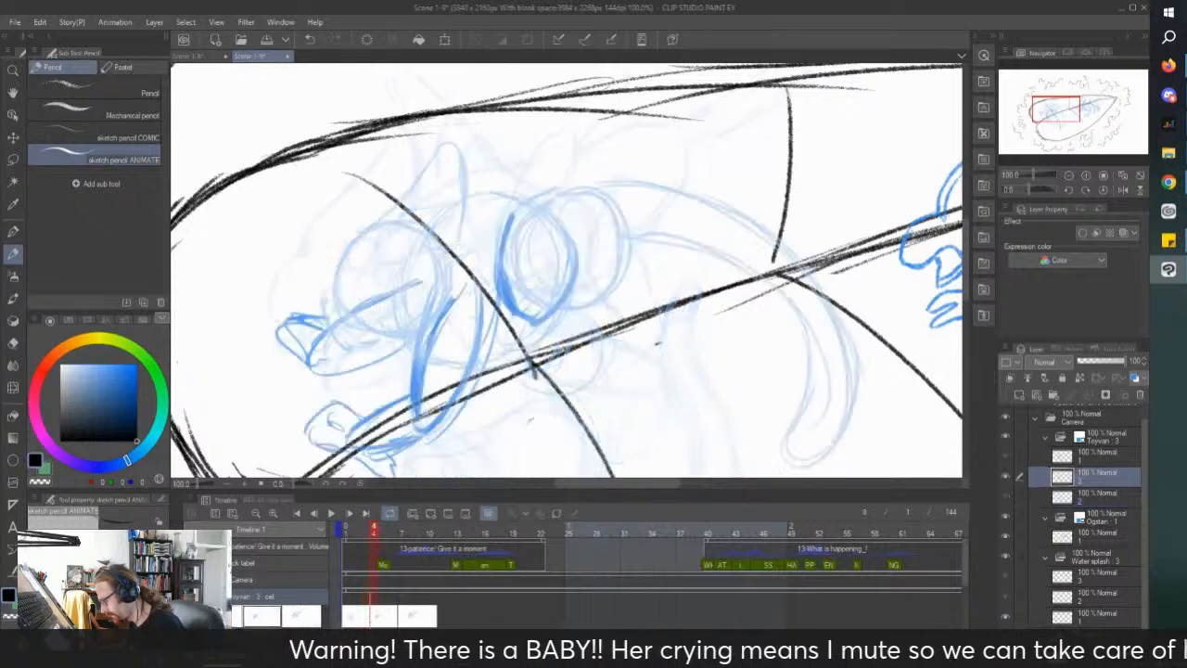
Step: Try a lower hind leg and foot extending back below Toyvan's thigh, and undo those strokes
{"action": "scroll", "coordinate": [582, 271], "scroll_direction": "down", "scroll_amount": 1}
{"action": "scroll", "coordinate": [609, 366], "scroll_direction": "up", "scroll_amount": 1}
{"action": "left_click_drag", "start_coordinate": [557, 269], "coordinate": [571, 323]}
{"action": "mouse_move", "coordinate": [510, 273]}
{"action": "left_mouse_down"}
{"action": "mouse_move", "coordinate": [568, 320]}
{"action": "mouse_move", "coordinate": [628, 334]}
{"action": "mouse_move", "coordinate": [549, 323]}
{"action": "left_mouse_up"}
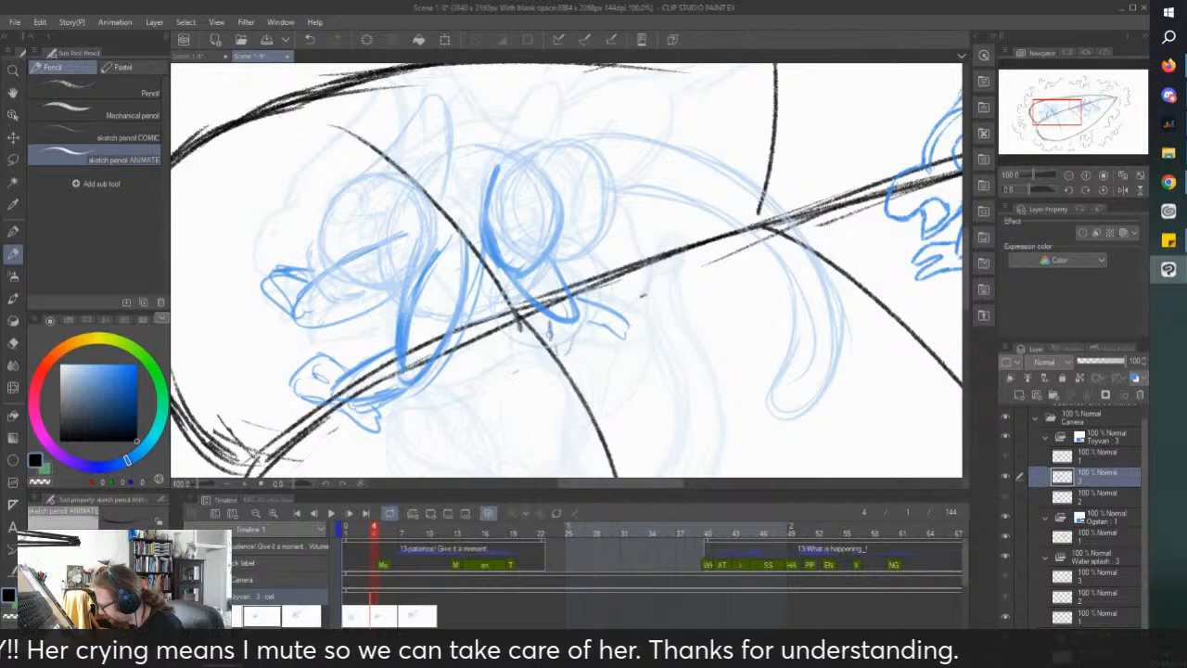
{"action": "scroll", "coordinate": [556, 306], "scroll_direction": "down", "scroll_amount": 1}
{"action": "scroll", "coordinate": [521, 156], "scroll_direction": "up", "scroll_amount": 1}
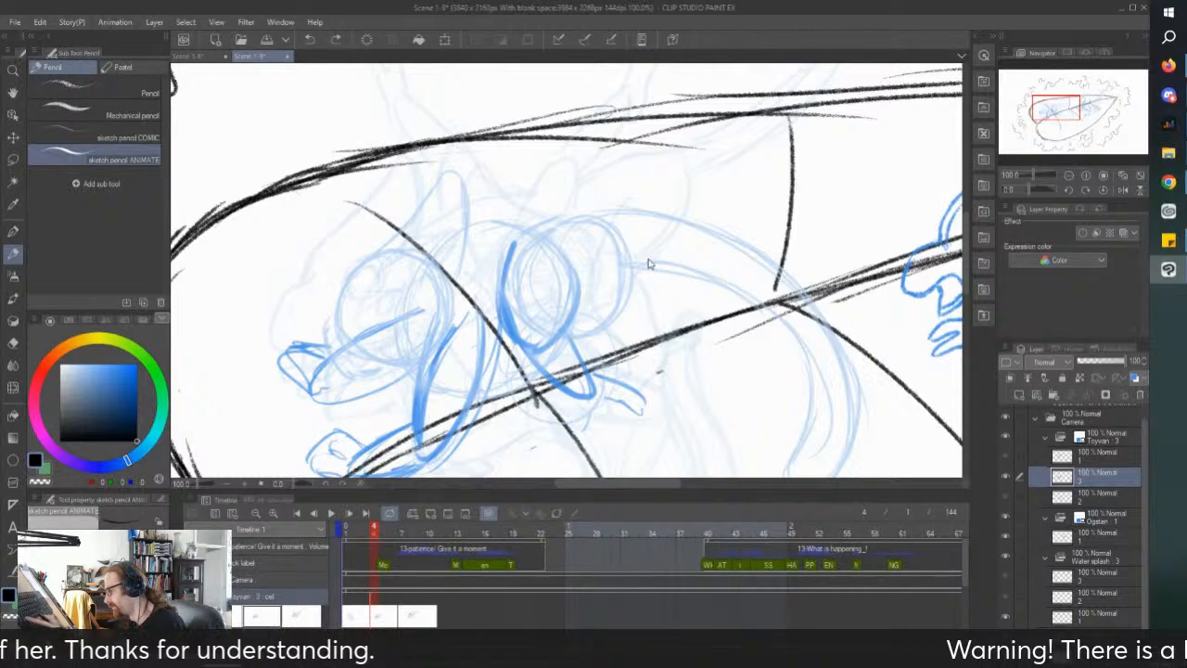
{"action": "key", "text": "ctrl+z"}
{"action": "key", "text": "ctrl+z"}
{"action": "key", "text": "ctrl+z"}
{"action": "key", "text": "ctrl+z"}
{"action": "key", "text": "ctrl+z"}
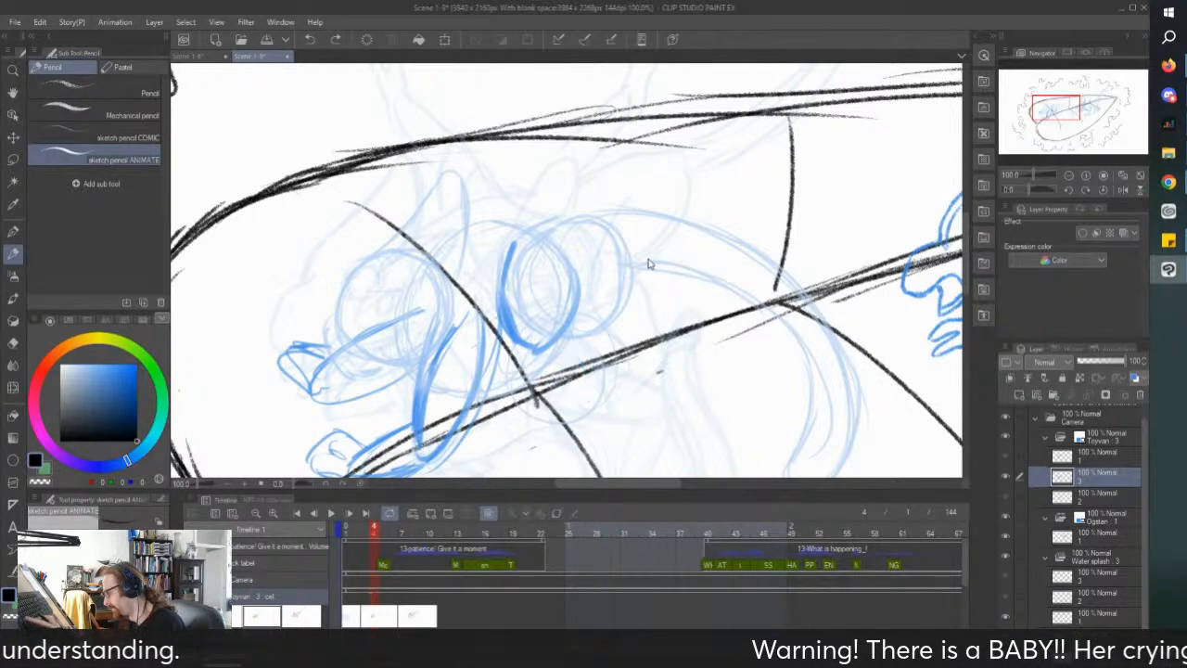
Step: Redraw Toyvan's near hind leg with a reshaped thigh, a shin angled backward and a foot hanging down
{"action": "scroll", "coordinate": [696, 263], "scroll_direction": "down", "scroll_amount": 1}
{"action": "scroll", "coordinate": [620, 389], "scroll_direction": "up", "scroll_amount": 1}
{"action": "mouse_move", "coordinate": [538, 193]}
{"action": "left_mouse_down"}
{"action": "mouse_move", "coordinate": [530, 263]}
{"action": "mouse_move", "coordinate": [562, 287]}
{"action": "left_mouse_up"}
{"action": "mouse_move", "coordinate": [582, 199]}
{"action": "left_mouse_down"}
{"action": "mouse_move", "coordinate": [582, 271]}
{"action": "mouse_move", "coordinate": [602, 265]}
{"action": "mouse_move", "coordinate": [561, 283]}
{"action": "left_mouse_up"}
{"action": "left_click_drag", "start_coordinate": [538, 210], "coordinate": [527, 247]}
{"action": "left_click_drag", "start_coordinate": [560, 295], "coordinate": [653, 315]}
{"action": "left_click_drag", "start_coordinate": [653, 316], "coordinate": [597, 268]}
{"action": "mouse_move", "coordinate": [679, 289]}
{"action": "left_mouse_down"}
{"action": "mouse_move", "coordinate": [661, 321]}
{"action": "mouse_move", "coordinate": [644, 287]}
{"action": "left_mouse_up"}
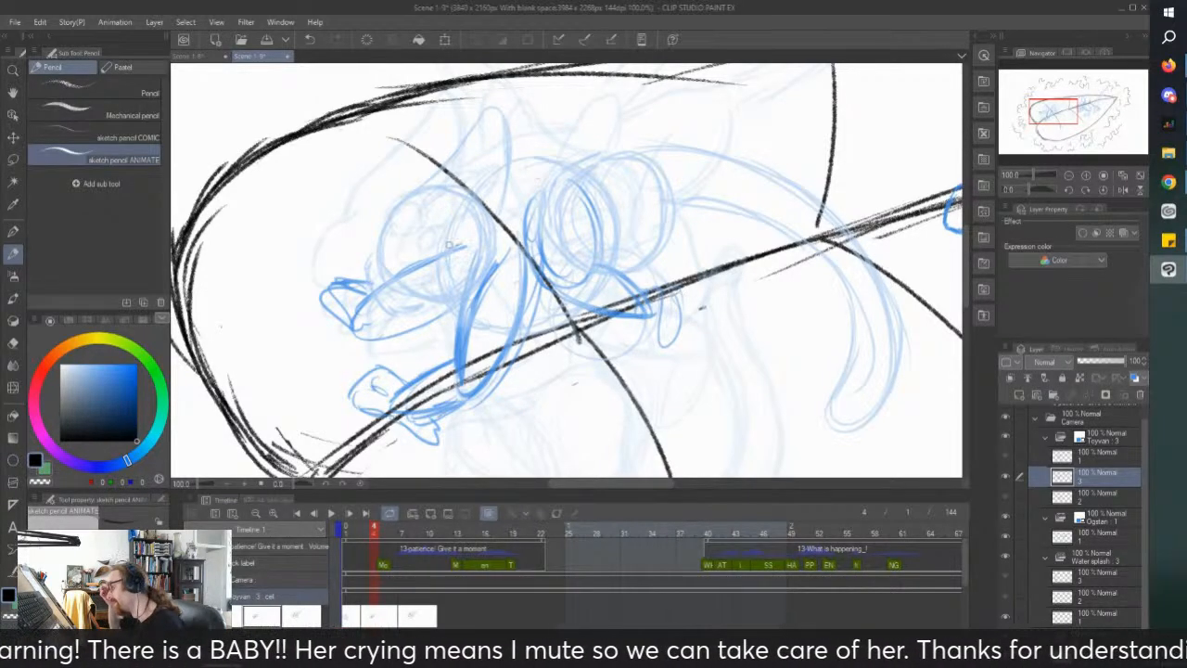
Step: Compare the new in-between pose with Toyvan's first cel by moving between their frames
{"action": "scroll", "coordinate": [310, 265], "scroll_direction": "up", "scroll_amount": 1}
{"action": "scroll", "coordinate": [312, 273], "scroll_direction": "down", "scroll_amount": 3}
{"action": "scroll", "coordinate": [346, 221], "scroll_direction": "up", "scroll_amount": 1}
{"action": "scroll", "coordinate": [355, 226], "scroll_direction": "up", "scroll_amount": 1}
{"action": "left_click_drag", "start_coordinate": [347, 532], "coordinate": [383, 533]}
{"action": "left_click", "coordinate": [374, 623]}
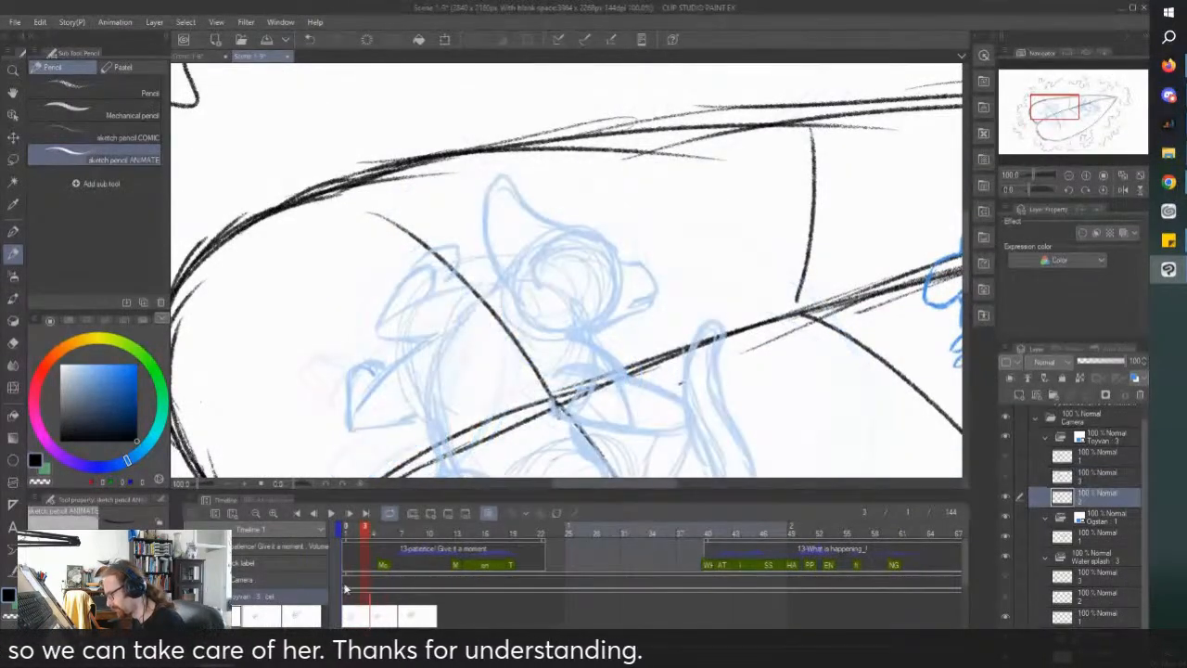
Step: Play back the animation and examine Toyvan's landed pose at frame 7
{"action": "key", "text": "ctrl+minus"}
{"action": "left_click", "coordinate": [331, 514]}
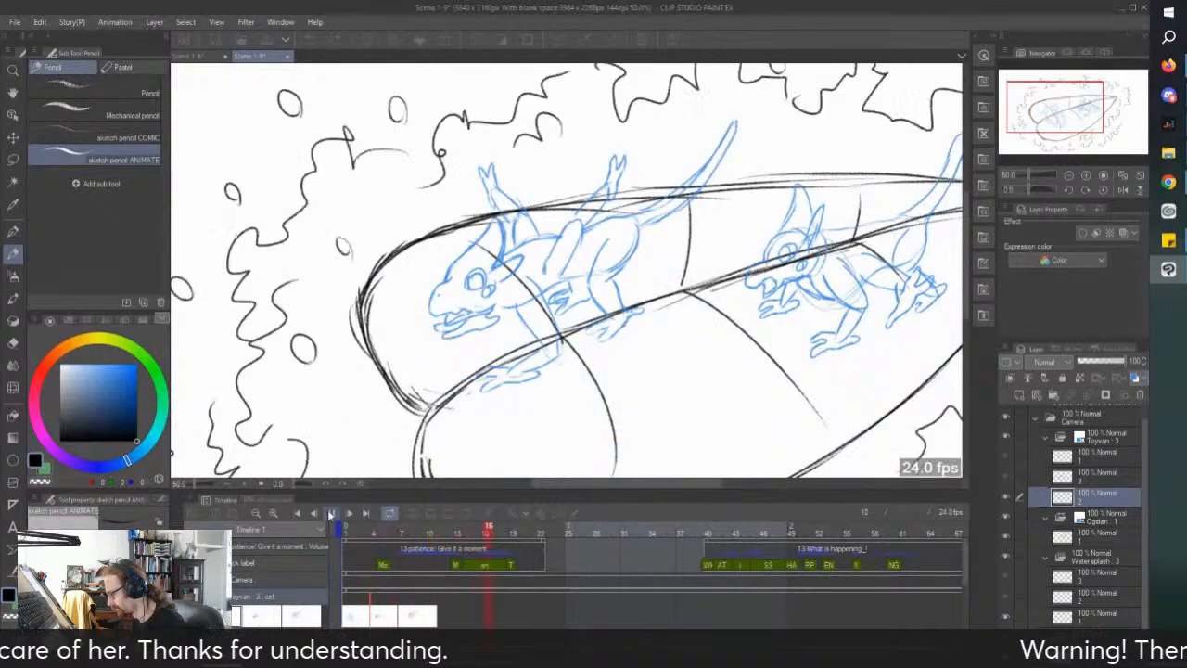
{"action": "left_click", "coordinate": [330, 515]}
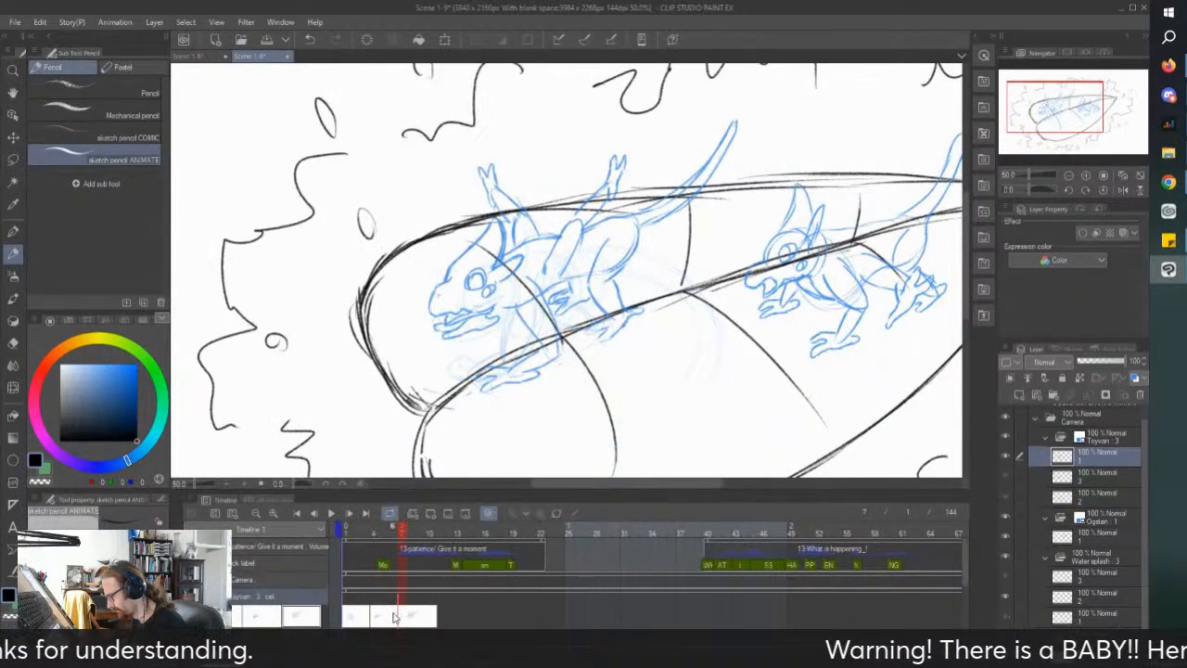
{"action": "key", "text": "ctrl+plus"}
{"action": "key", "text": "ctrl+plus"}
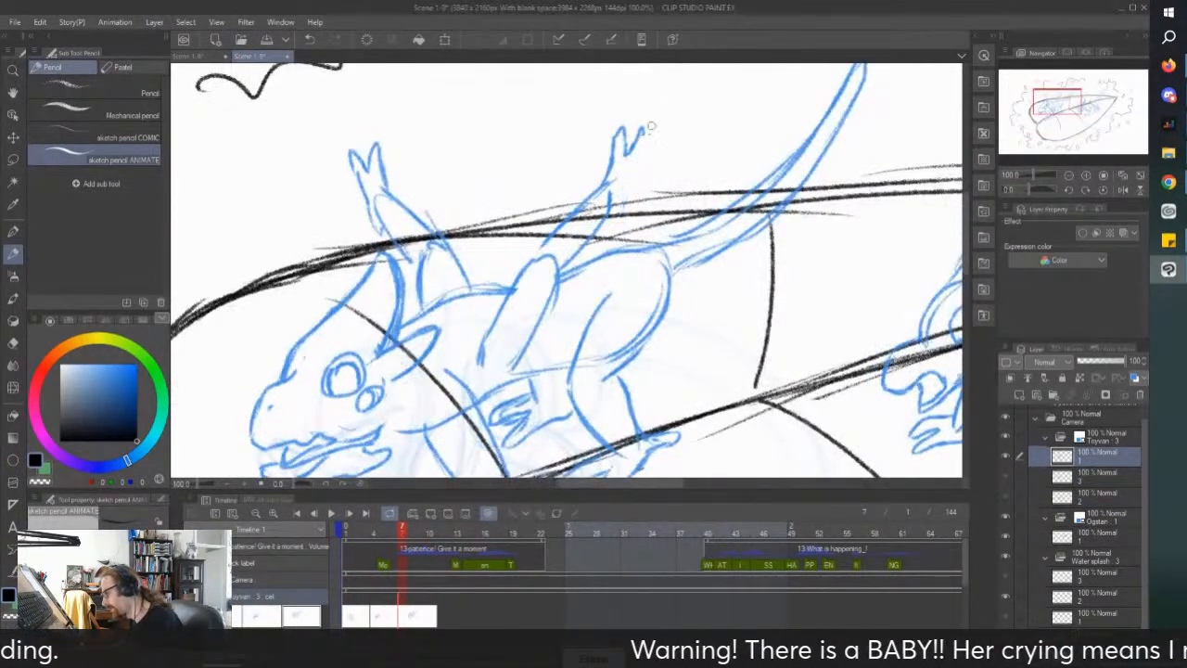
{"action": "scroll", "coordinate": [519, 205], "scroll_direction": "down", "scroll_amount": 1}
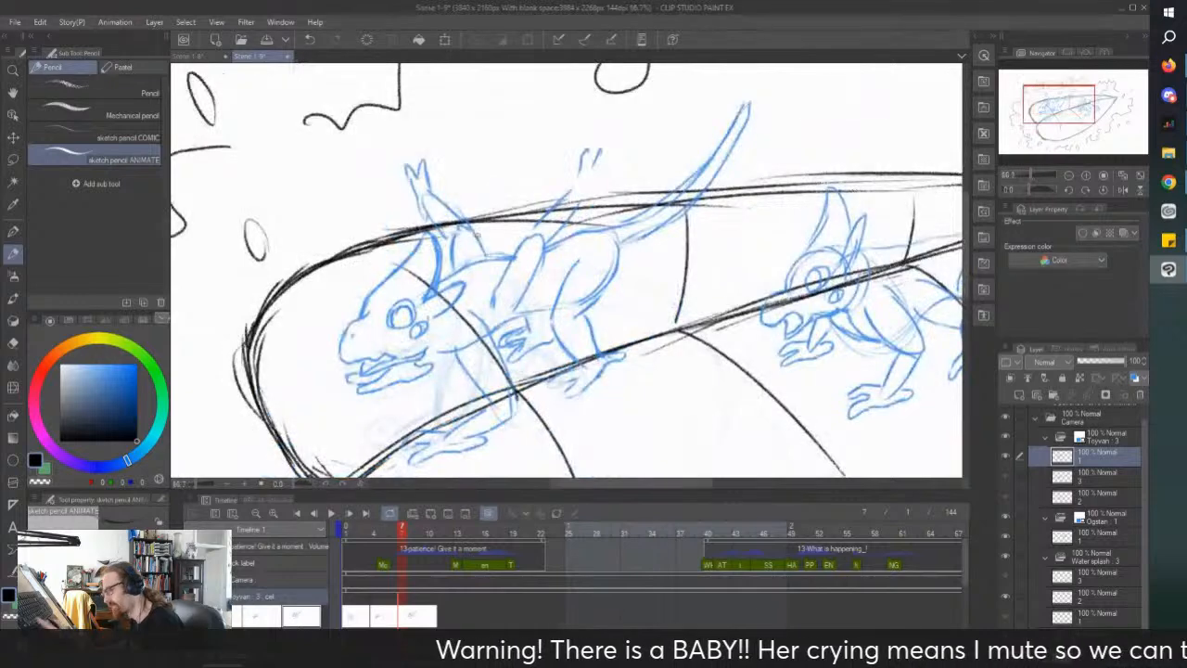
Step: Shift Toyvan's landed-pose cel to start at frame 10 and add a new empty cel at frame 7
{"action": "left_click_drag", "start_coordinate": [423, 624], "coordinate": [451, 623]}
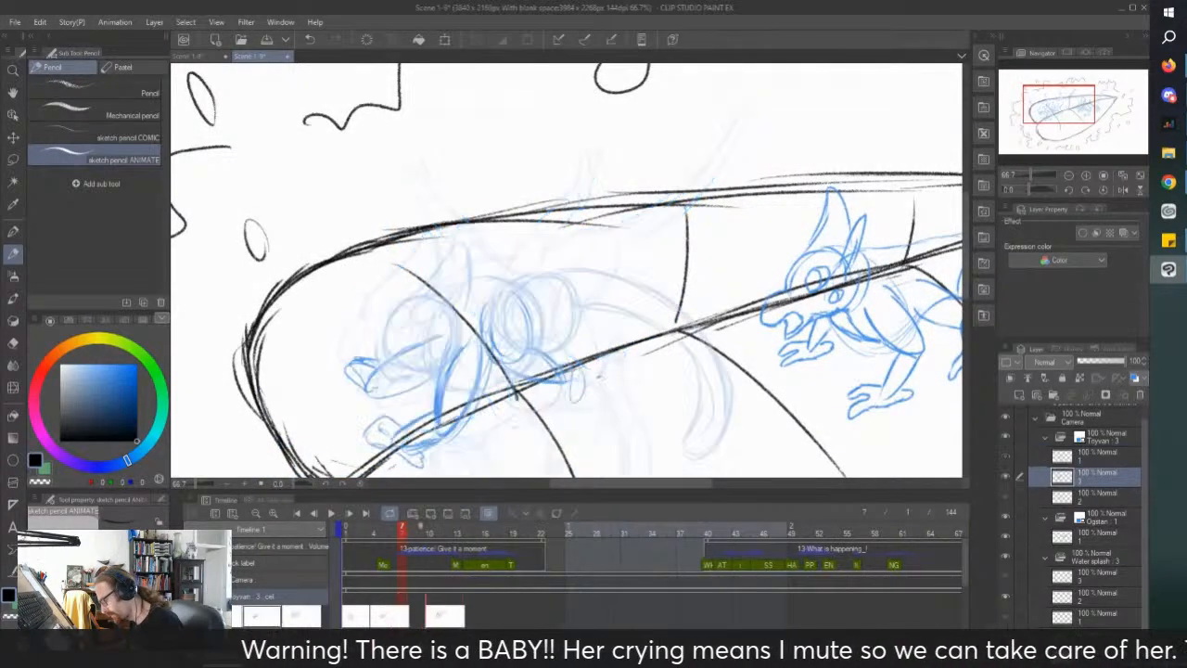
{"action": "left_click", "coordinate": [392, 624]}
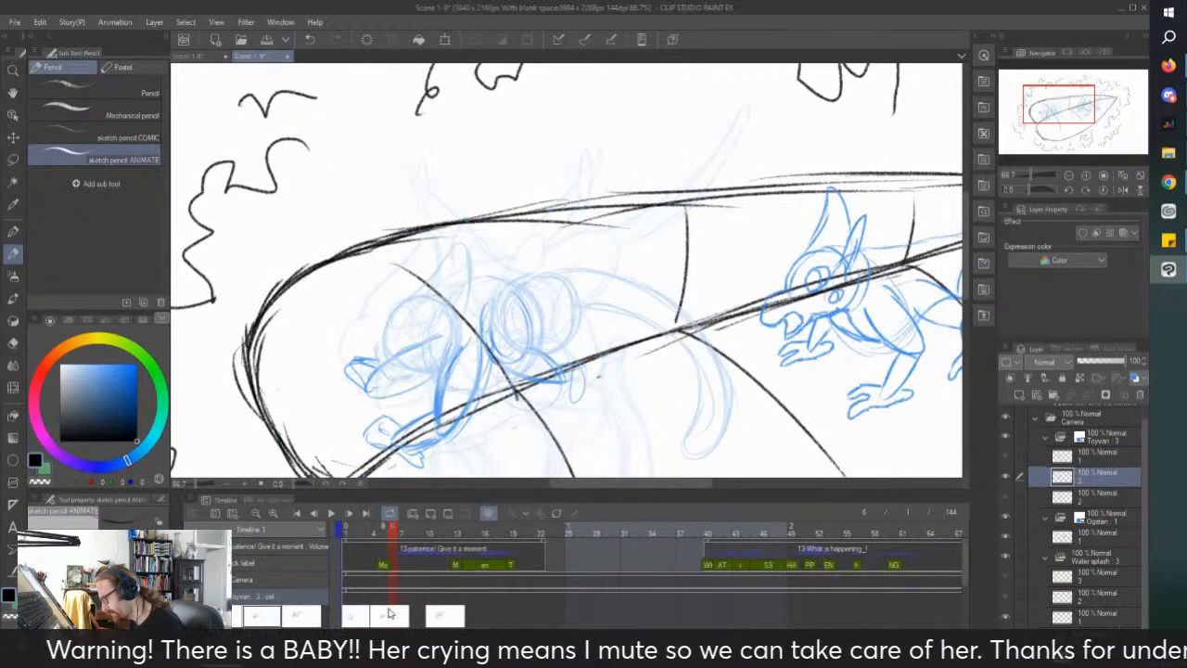
{"action": "right_click", "coordinate": [390, 620]}
{"action": "left_click", "coordinate": [456, 460]}
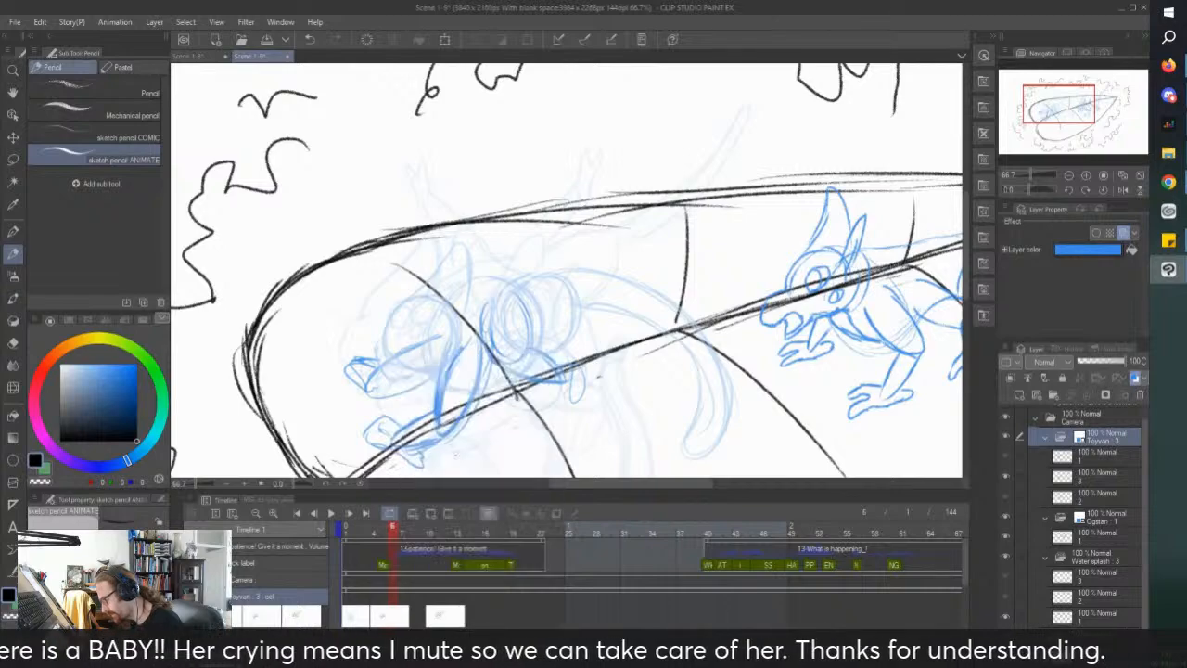
{"action": "left_click_drag", "start_coordinate": [390, 616], "coordinate": [398, 614]}
{"action": "scroll", "coordinate": [393, 269], "scroll_direction": "down", "scroll_amount": 1}
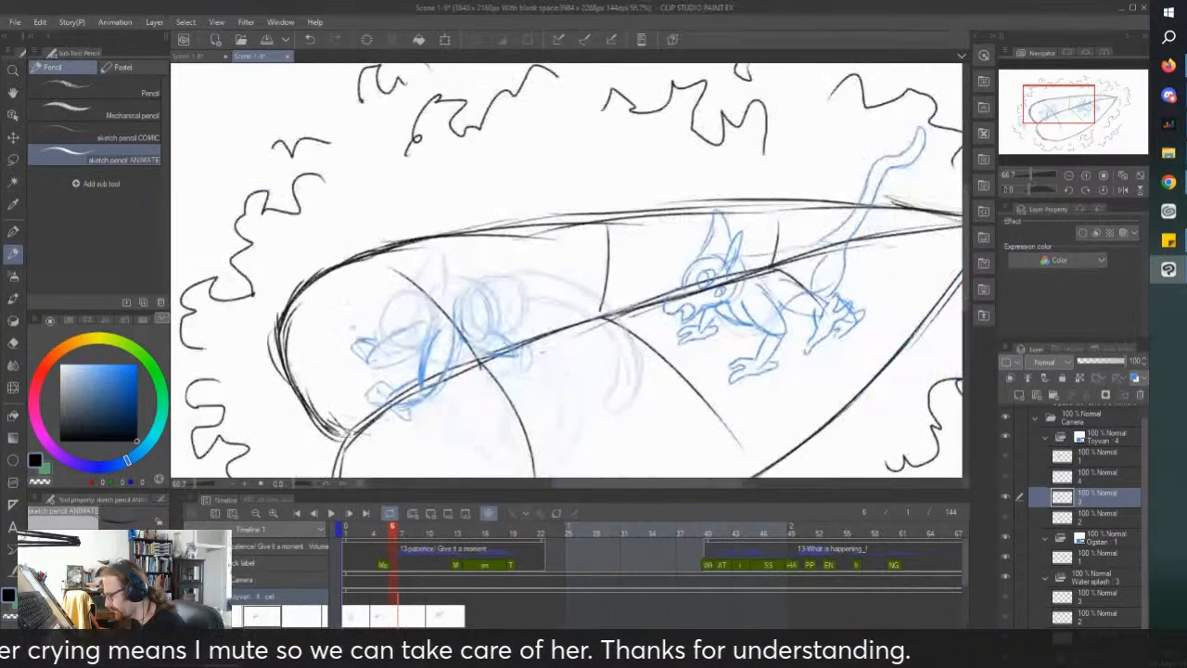
{"action": "scroll", "coordinate": [390, 361], "scroll_direction": "up", "scroll_amount": 2}
{"action": "left_click", "coordinate": [431, 614]}
{"action": "left_click", "coordinate": [403, 614]}
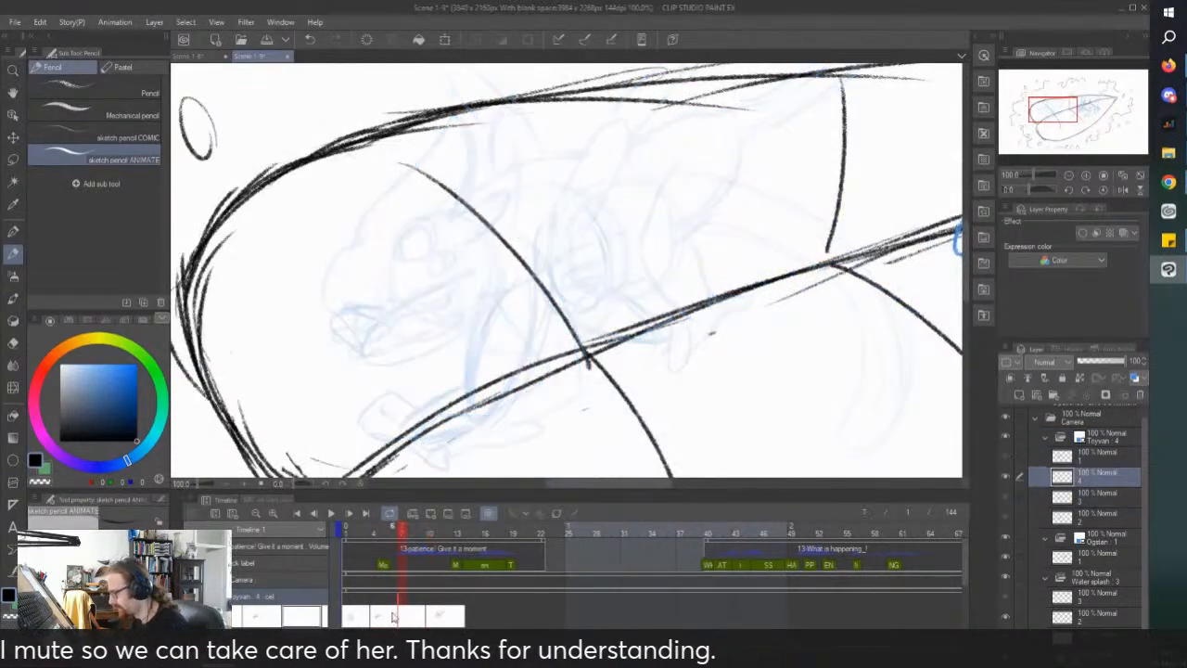
{"action": "scroll", "coordinate": [429, 241], "scroll_direction": "down", "scroll_amount": 2}
{"action": "scroll", "coordinate": [382, 211], "scroll_direction": "up", "scroll_amount": 3}
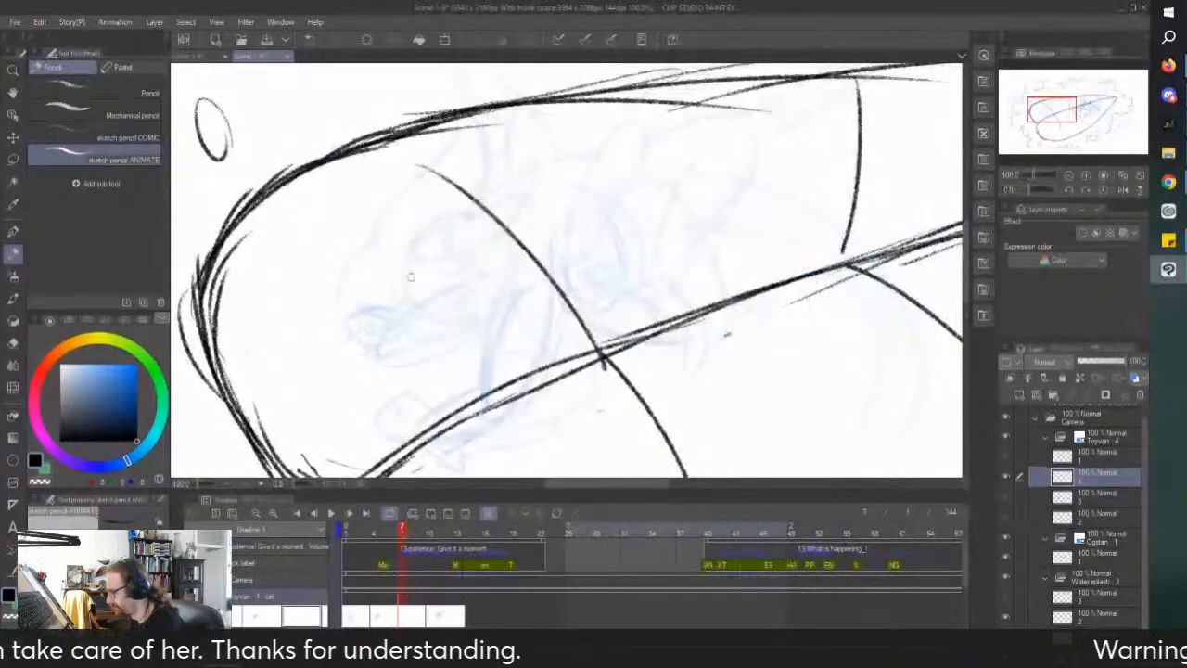
Step: Block in Toyvan's head with overlapping circles on the new cel at frame 7
{"action": "mouse_move", "coordinate": [463, 226]}
{"action": "left_mouse_down"}
{"action": "mouse_move", "coordinate": [445, 283]}
{"action": "mouse_move", "coordinate": [427, 232]}
{"action": "mouse_move", "coordinate": [492, 223]}
{"action": "mouse_move", "coordinate": [410, 250]}
{"action": "mouse_move", "coordinate": [413, 306]}
{"action": "mouse_move", "coordinate": [394, 227]}
{"action": "mouse_move", "coordinate": [394, 315]}
{"action": "mouse_move", "coordinate": [468, 295]}
{"action": "left_mouse_up"}
{"action": "mouse_move", "coordinate": [452, 304]}
{"action": "left_mouse_down"}
{"action": "mouse_move", "coordinate": [417, 206]}
{"action": "mouse_move", "coordinate": [397, 303]}
{"action": "mouse_move", "coordinate": [459, 208]}
{"action": "mouse_move", "coordinate": [390, 310]}
{"action": "left_mouse_up"}
{"action": "left_click_drag", "start_coordinate": [392, 235], "coordinate": [380, 289]}
{"action": "mouse_move", "coordinate": [383, 243]}
{"action": "left_mouse_down"}
{"action": "mouse_move", "coordinate": [383, 310]}
{"action": "mouse_move", "coordinate": [374, 294]}
{"action": "left_mouse_up"}
{"action": "scroll", "coordinate": [425, 194], "scroll_direction": "down", "scroll_amount": 1}
{"action": "scroll", "coordinate": [443, 201], "scroll_direction": "up", "scroll_amount": 1}
{"action": "scroll", "coordinate": [472, 176], "scroll_direction": "down", "scroll_amount": 1}
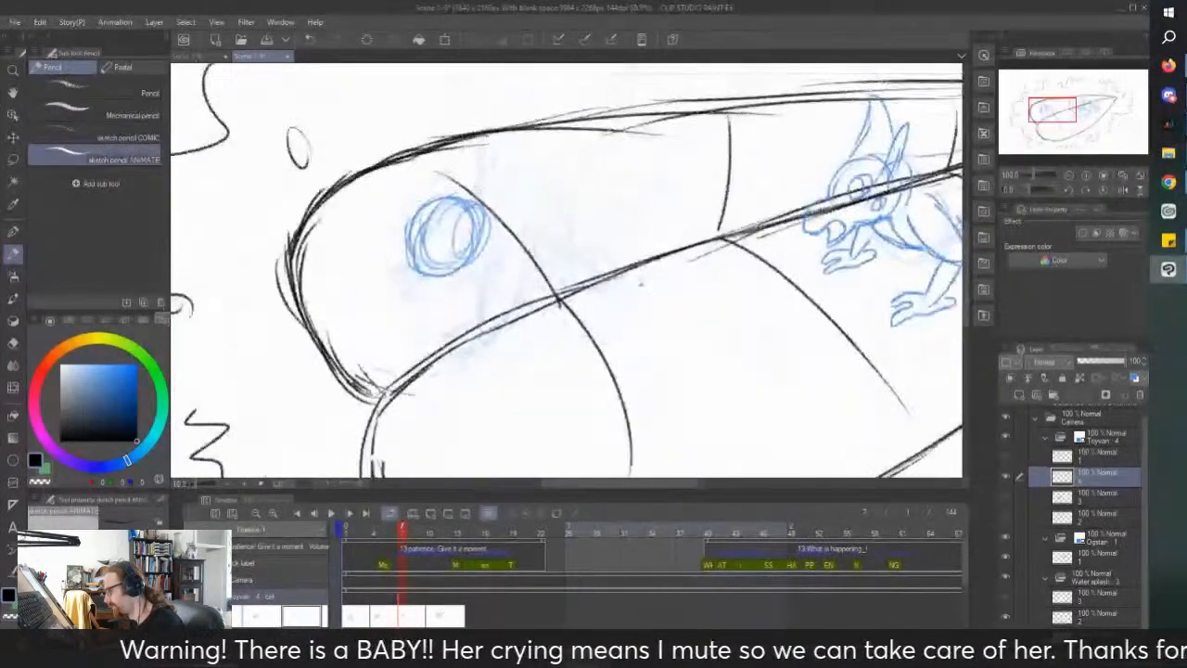
Step: Sketch Toyvan's rounded chest behind the head and a back line rising to lifted hips
{"action": "scroll", "coordinate": [476, 331], "scroll_direction": "up", "scroll_amount": 1}
{"action": "mouse_move", "coordinate": [477, 331]}
{"action": "left_mouse_down"}
{"action": "mouse_move", "coordinate": [446, 228]}
{"action": "mouse_move", "coordinate": [423, 212]}
{"action": "mouse_move", "coordinate": [529, 209]}
{"action": "mouse_move", "coordinate": [535, 241]}
{"action": "mouse_move", "coordinate": [411, 316]}
{"action": "mouse_move", "coordinate": [496, 354]}
{"action": "mouse_move", "coordinate": [554, 232]}
{"action": "mouse_move", "coordinate": [453, 211]}
{"action": "mouse_move", "coordinate": [420, 232]}
{"action": "left_mouse_up"}
{"action": "scroll", "coordinate": [584, 167], "scroll_direction": "down", "scroll_amount": 2}
{"action": "scroll", "coordinate": [582, 167], "scroll_direction": "up", "scroll_amount": 2}
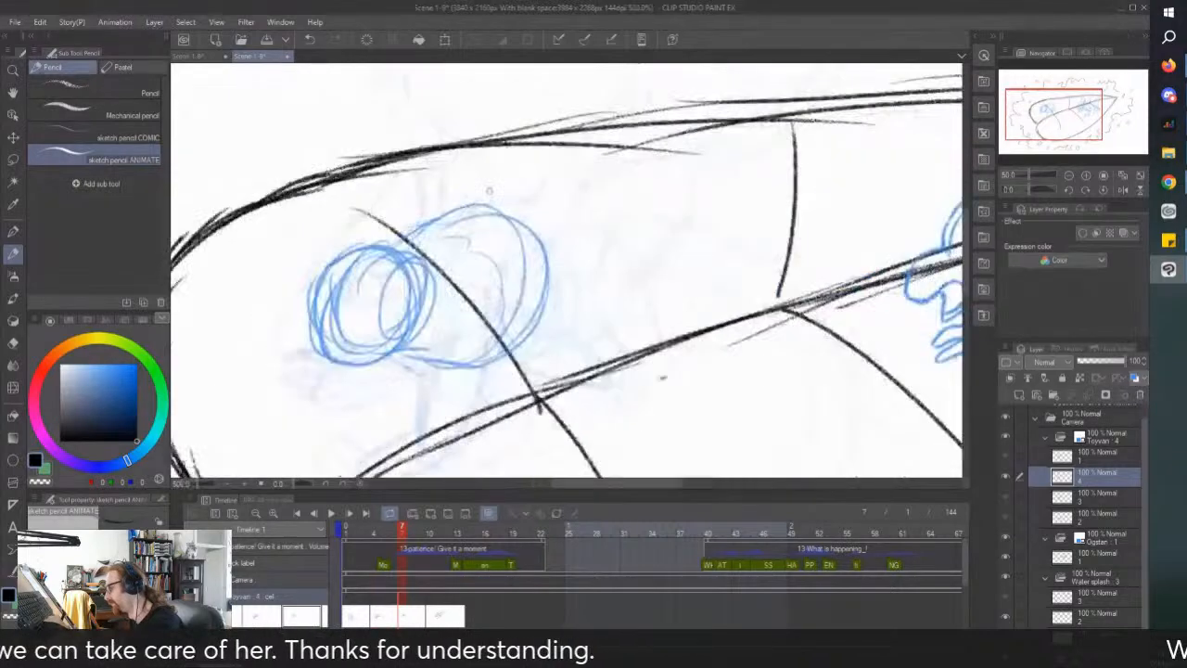
{"action": "mouse_move", "coordinate": [485, 215]}
{"action": "left_mouse_down"}
{"action": "mouse_move", "coordinate": [552, 195]}
{"action": "mouse_move", "coordinate": [626, 150]}
{"action": "mouse_move", "coordinate": [640, 156]}
{"action": "mouse_move", "coordinate": [643, 192]}
{"action": "mouse_move", "coordinate": [616, 260]}
{"action": "mouse_move", "coordinate": [563, 284]}
{"action": "mouse_move", "coordinate": [538, 320]}
{"action": "left_mouse_up"}
{"action": "mouse_move", "coordinate": [460, 212]}
{"action": "left_mouse_down"}
{"action": "mouse_move", "coordinate": [554, 195]}
{"action": "mouse_move", "coordinate": [594, 147]}
{"action": "mouse_move", "coordinate": [656, 219]}
{"action": "mouse_move", "coordinate": [568, 278]}
{"action": "left_mouse_up"}
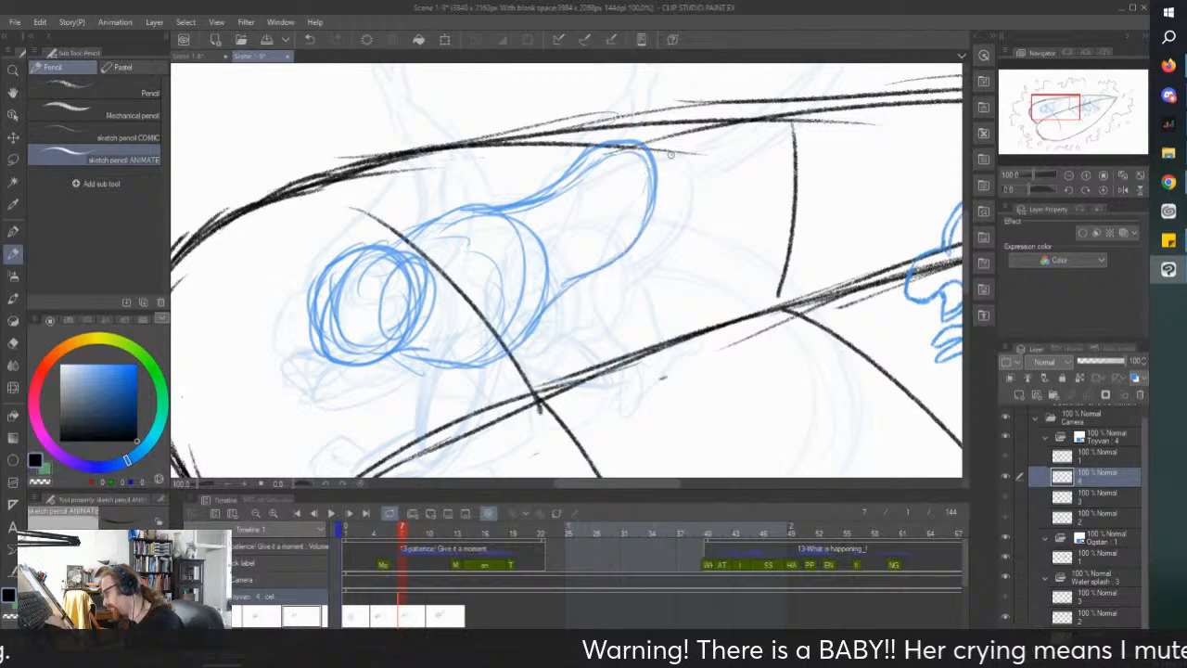
Step: Sketch Toyvan's tail arching backward and down from the raised hips
{"action": "scroll", "coordinate": [667, 161], "scroll_direction": "down", "scroll_amount": 3}
{"action": "mouse_move", "coordinate": [667, 162]}
{"action": "left_mouse_down"}
{"action": "mouse_move", "coordinate": [653, 172]}
{"action": "mouse_move", "coordinate": [709, 177]}
{"action": "mouse_move", "coordinate": [768, 264]}
{"action": "left_mouse_up"}
{"action": "scroll", "coordinate": [640, 170], "scroll_direction": "up", "scroll_amount": 2}
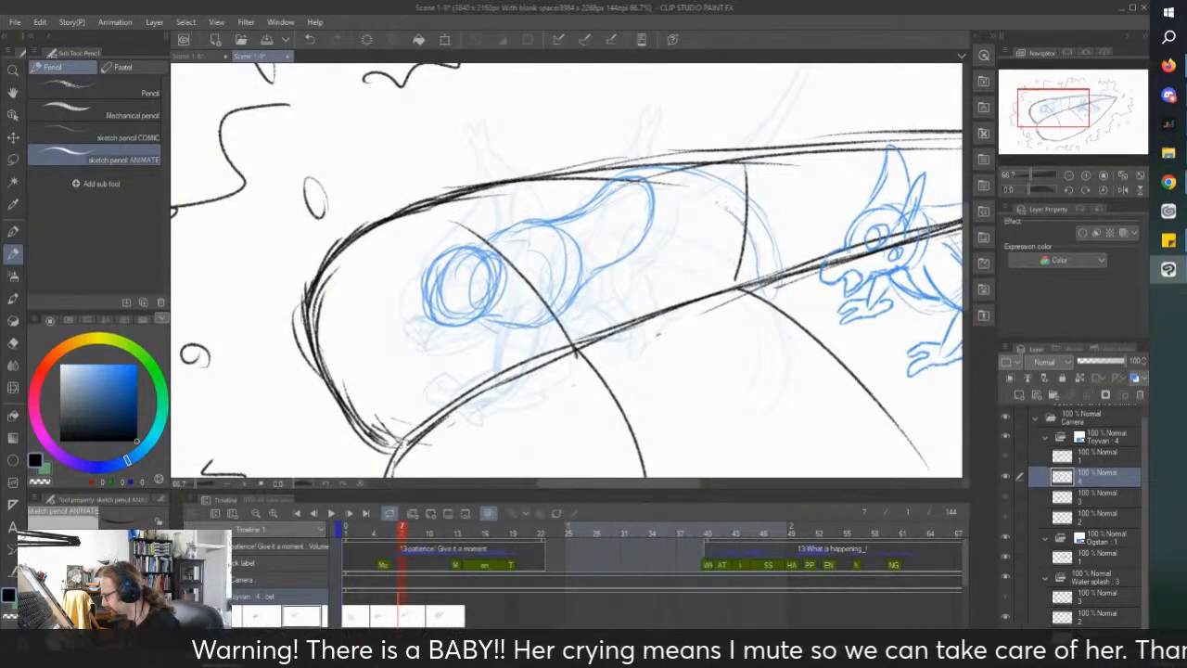
Step: Sketch Toyvan's near foreleg reaching down from the chest to the leaf's midrib
{"action": "scroll", "coordinate": [585, 200], "scroll_direction": "down", "scroll_amount": 2}
{"action": "scroll", "coordinate": [587, 222], "scroll_direction": "up", "scroll_amount": 4}
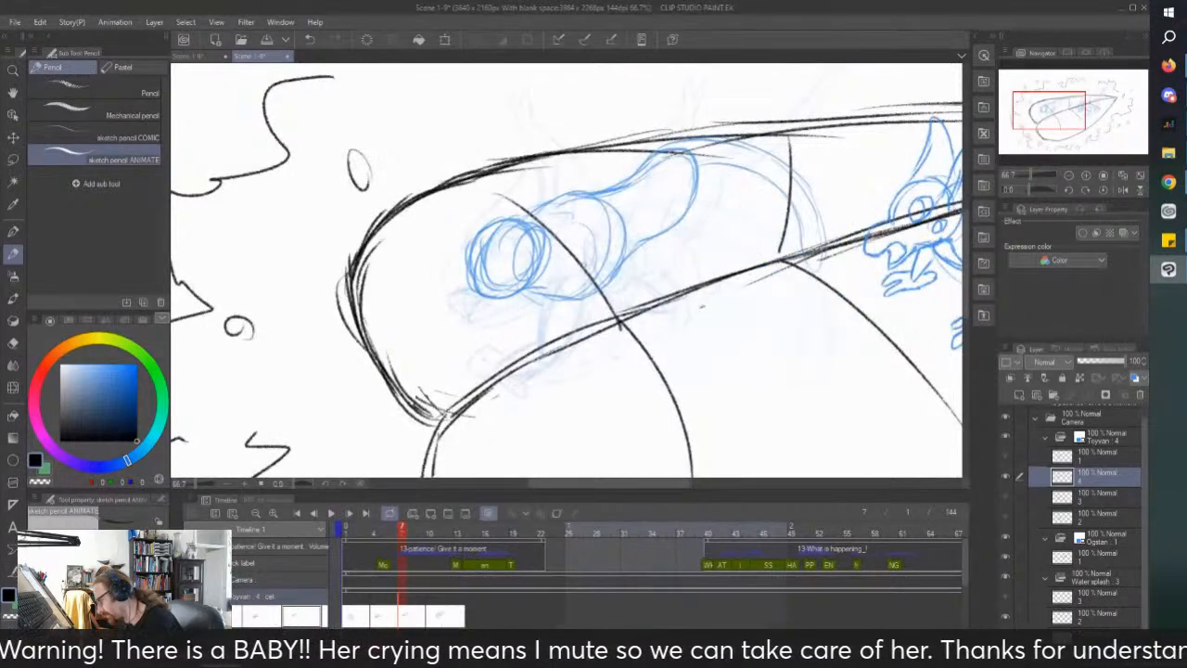
{"action": "mouse_move", "coordinate": [594, 255]}
{"action": "left_mouse_down"}
{"action": "mouse_move", "coordinate": [556, 375]}
{"action": "mouse_move", "coordinate": [520, 327]}
{"action": "left_mouse_up"}
{"action": "left_click_drag", "start_coordinate": [540, 271], "coordinate": [518, 342]}
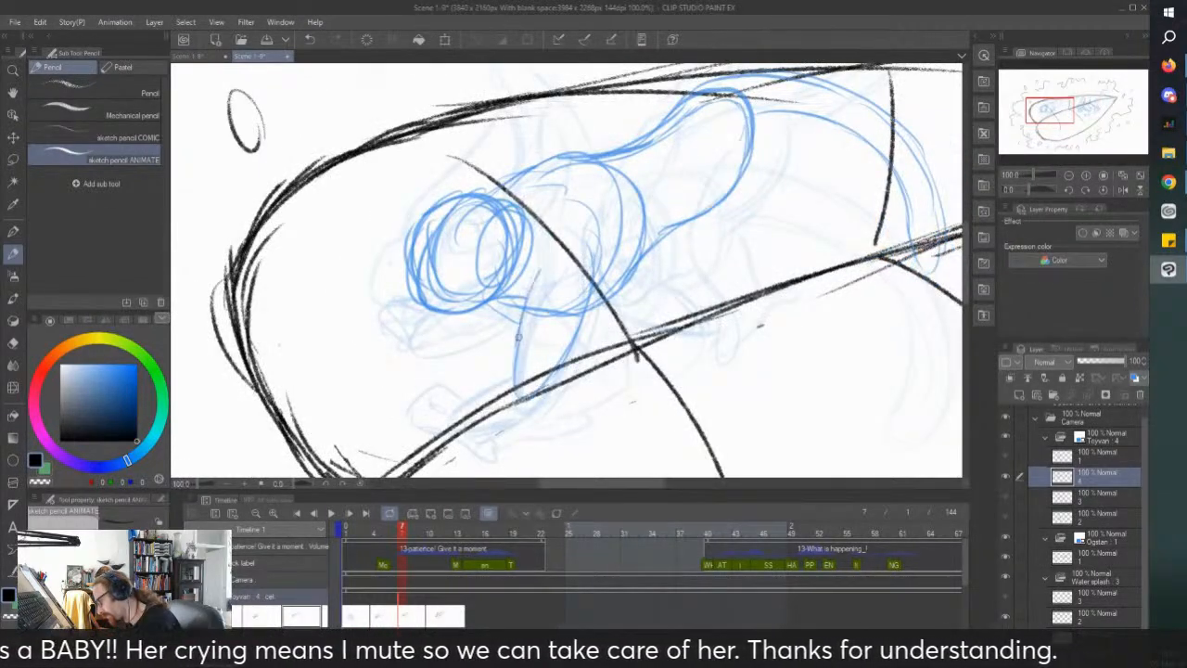
Step: Try a front foot pointing forward at the end of Toyvan's near foreleg, and undo those strokes
{"action": "left_click_drag", "start_coordinate": [527, 402], "coordinate": [423, 427]}
{"action": "mouse_move", "coordinate": [518, 371]}
{"action": "left_mouse_down"}
{"action": "mouse_move", "coordinate": [443, 406]}
{"action": "mouse_move", "coordinate": [493, 429]}
{"action": "left_mouse_up"}
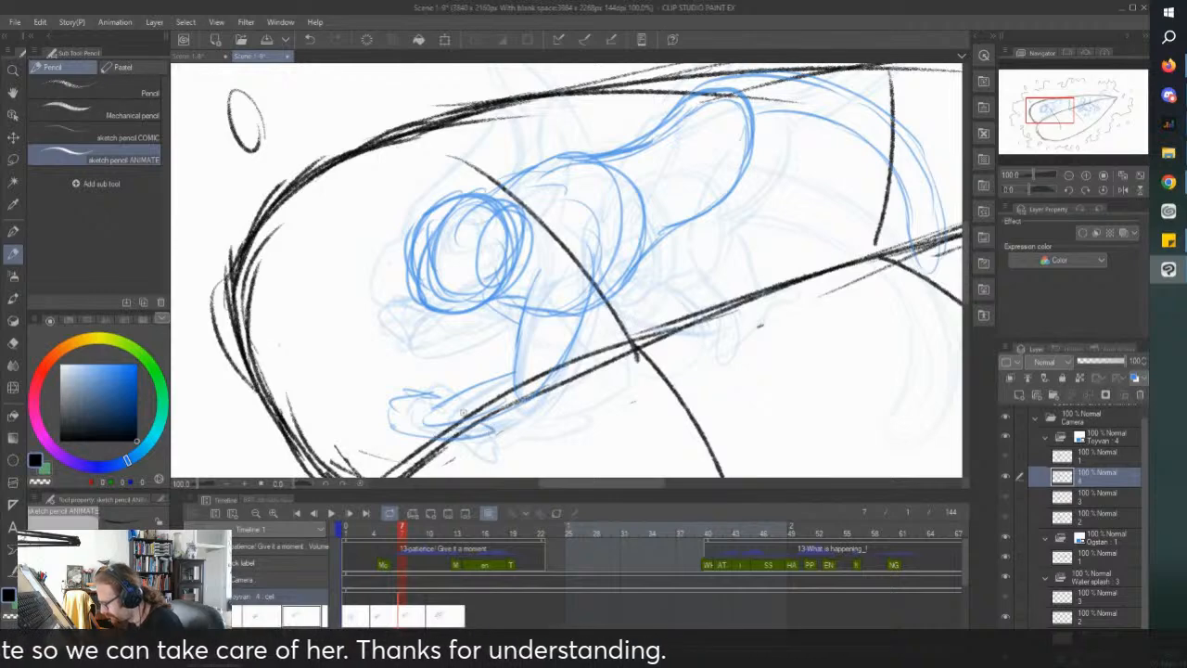
{"action": "scroll", "coordinate": [325, 206], "scroll_direction": "down", "scroll_amount": 3}
{"action": "scroll", "coordinate": [442, 138], "scroll_direction": "up", "scroll_amount": 2}
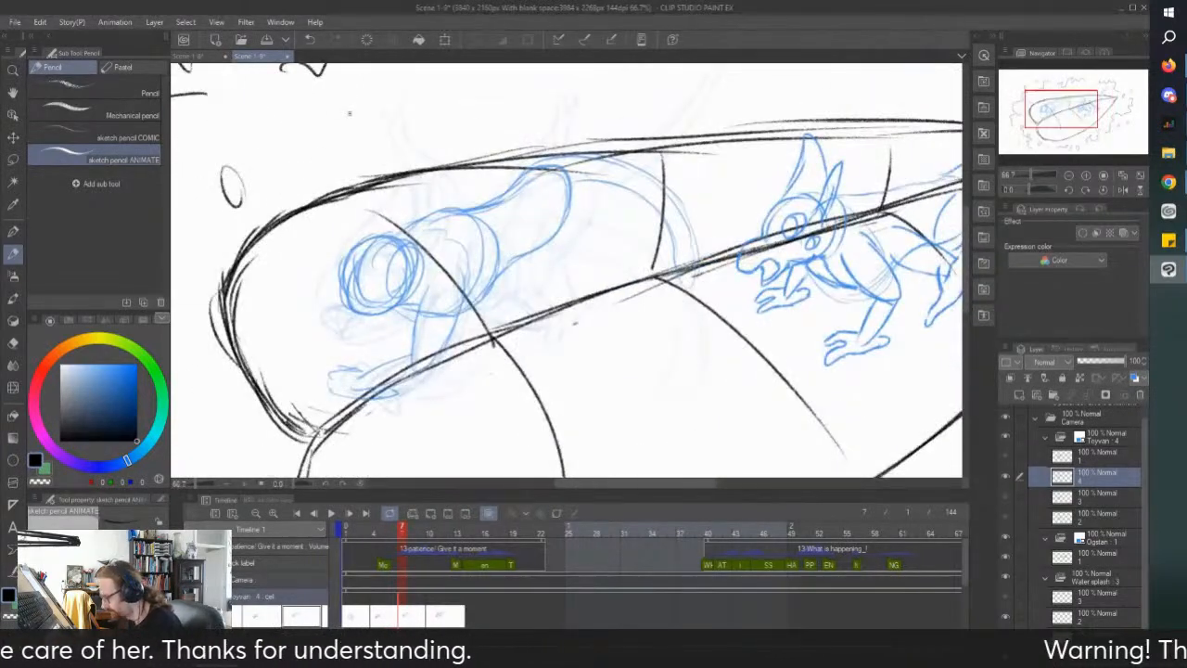
{"action": "key", "text": "ctrl+z"}
{"action": "key", "text": "ctrl+z"}
{"action": "key", "text": "ctrl+z"}
{"action": "key", "text": "ctrl+z"}
{"action": "key", "text": "ctrl+z"}
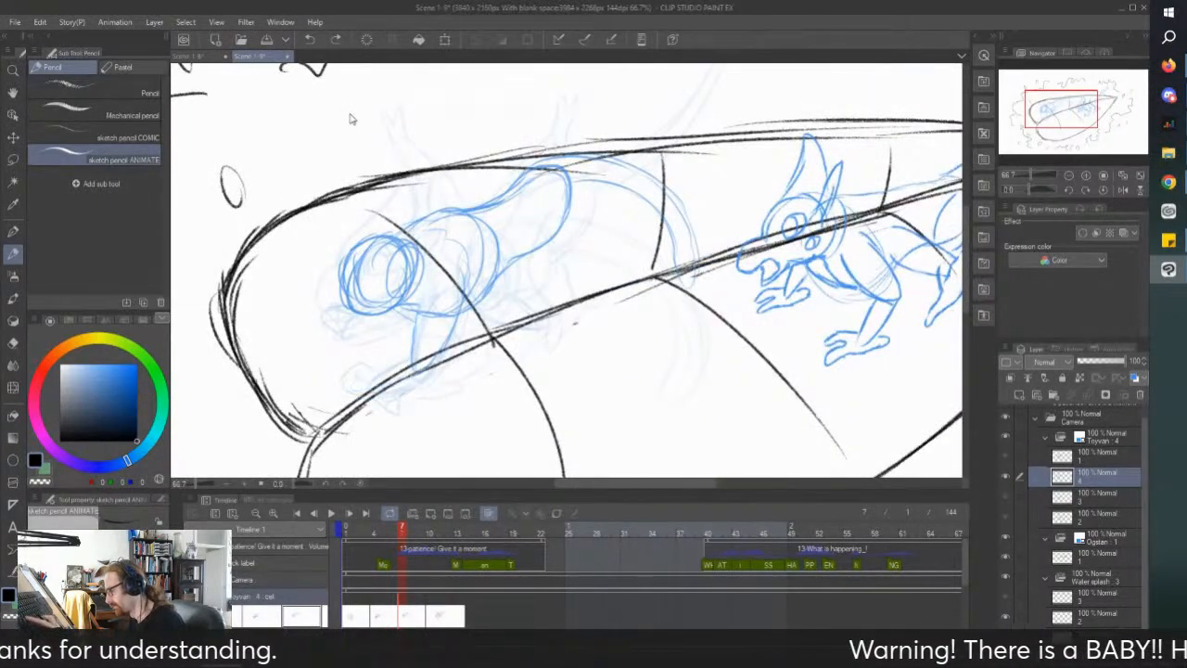
Step: Strengthen Toyvan's near foreleg, add its foot, and draw the far foreleg stretched forward below the head
{"action": "left_click_drag", "start_coordinate": [476, 271], "coordinate": [444, 360]}
{"action": "left_click_drag", "start_coordinate": [453, 277], "coordinate": [423, 369]}
{"action": "left_click_drag", "start_coordinate": [471, 308], "coordinate": [451, 343]}
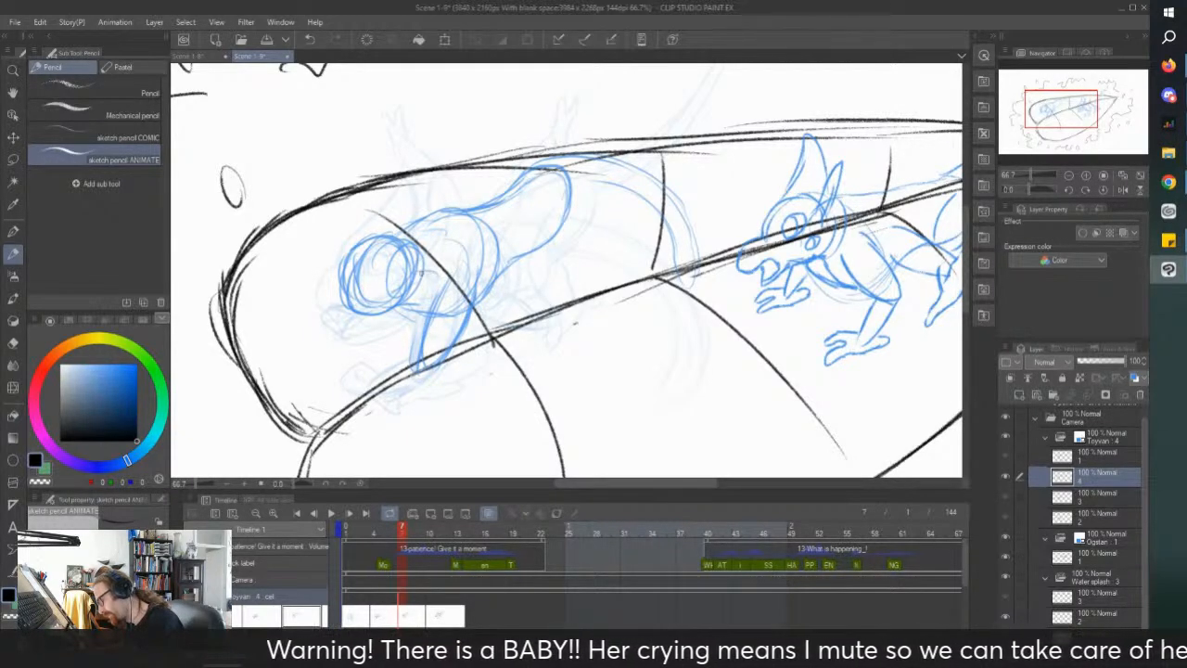
{"action": "mouse_move", "coordinate": [408, 271]}
{"action": "left_mouse_down"}
{"action": "mouse_move", "coordinate": [334, 325]}
{"action": "mouse_move", "coordinate": [390, 323]}
{"action": "mouse_move", "coordinate": [342, 330]}
{"action": "left_mouse_up"}
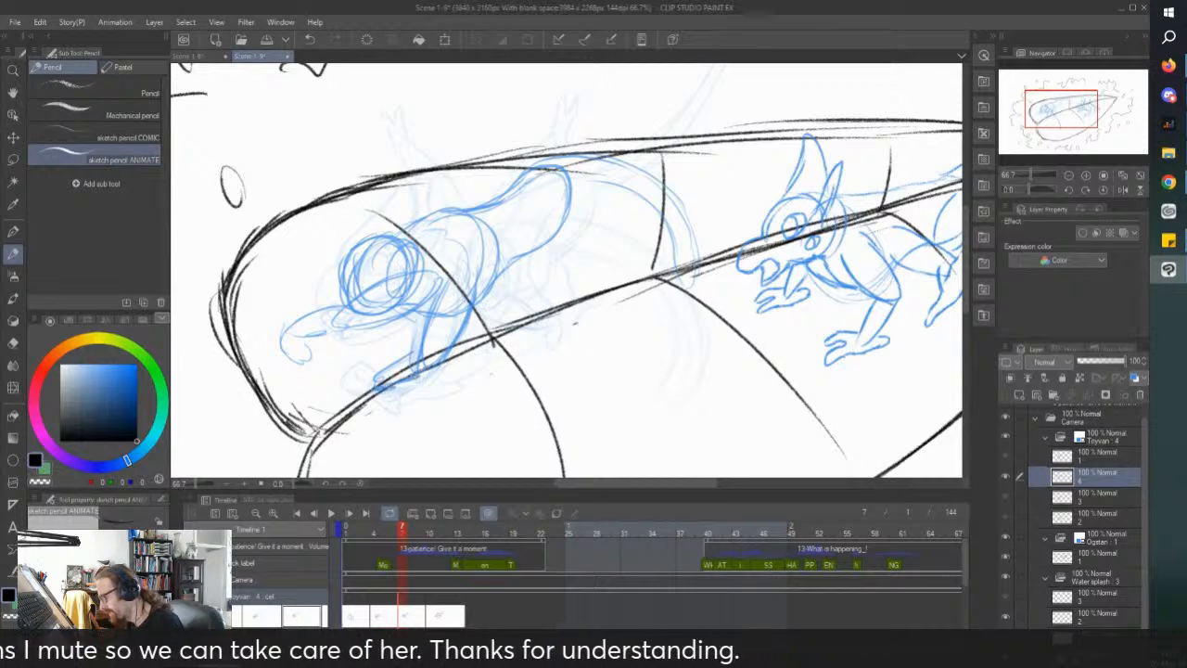
Step: Compare the earlier Toyvan cels and sketch a raised limb above the back on the in-between cel at frame 4
{"action": "scroll", "coordinate": [317, 335], "scroll_direction": "down", "scroll_amount": 1}
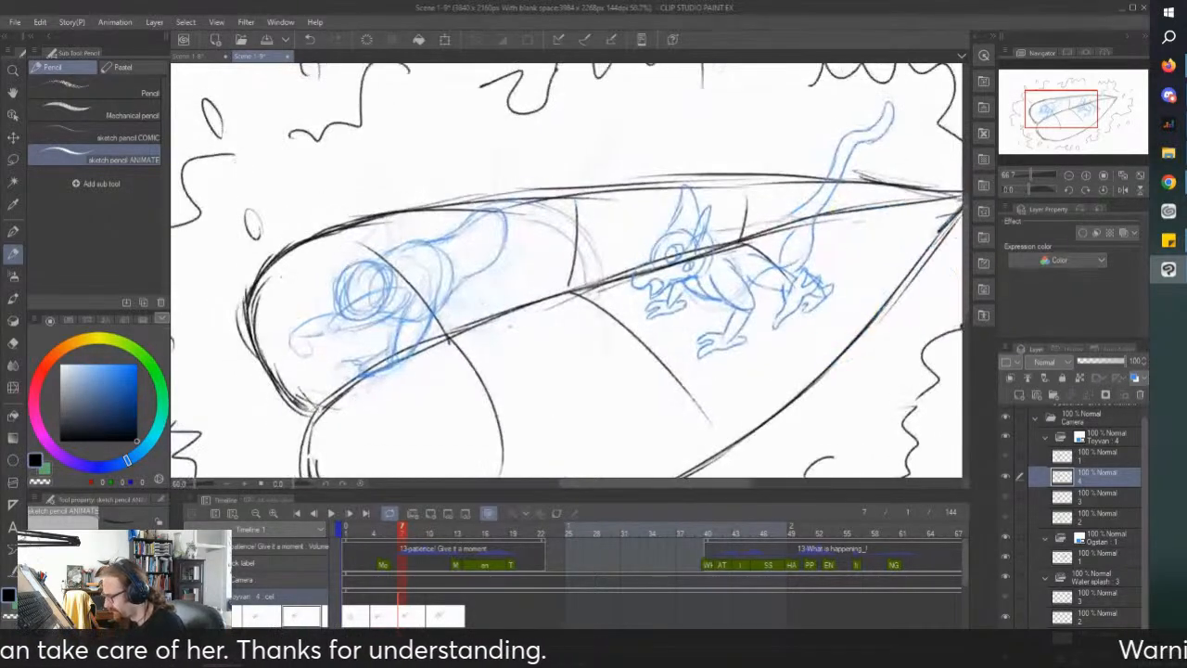
{"action": "left_click", "coordinate": [370, 612]}
{"action": "left_click", "coordinate": [365, 617]}
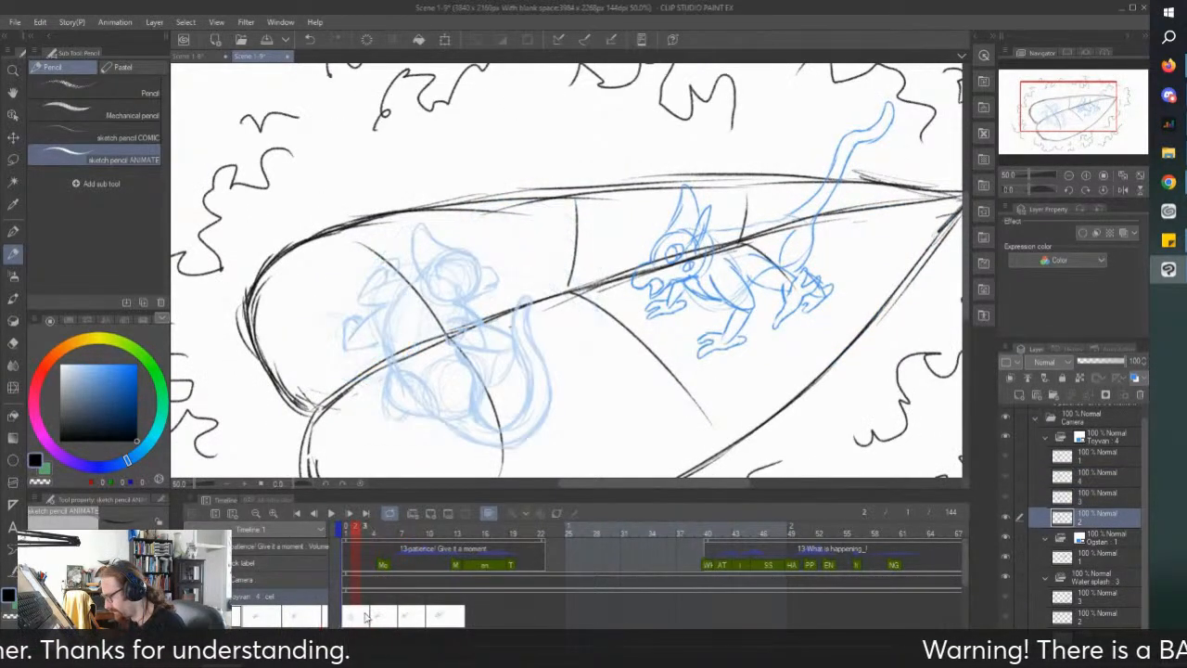
{"action": "left_click", "coordinate": [374, 617]}
{"action": "key", "text": "ctrl+plus"}
{"action": "key", "text": "ctrl+plus"}
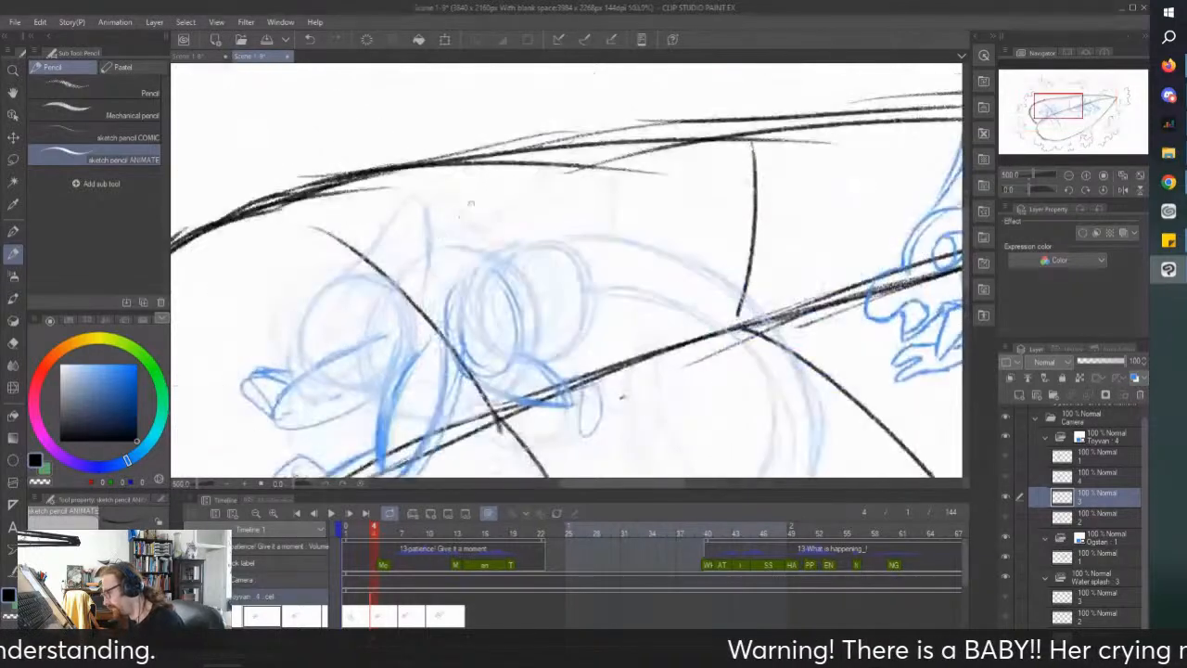
{"action": "mouse_move", "coordinate": [439, 209]}
{"action": "left_mouse_down"}
{"action": "mouse_move", "coordinate": [459, 153]}
{"action": "mouse_move", "coordinate": [469, 241]}
{"action": "mouse_move", "coordinate": [441, 230]}
{"action": "left_mouse_up"}
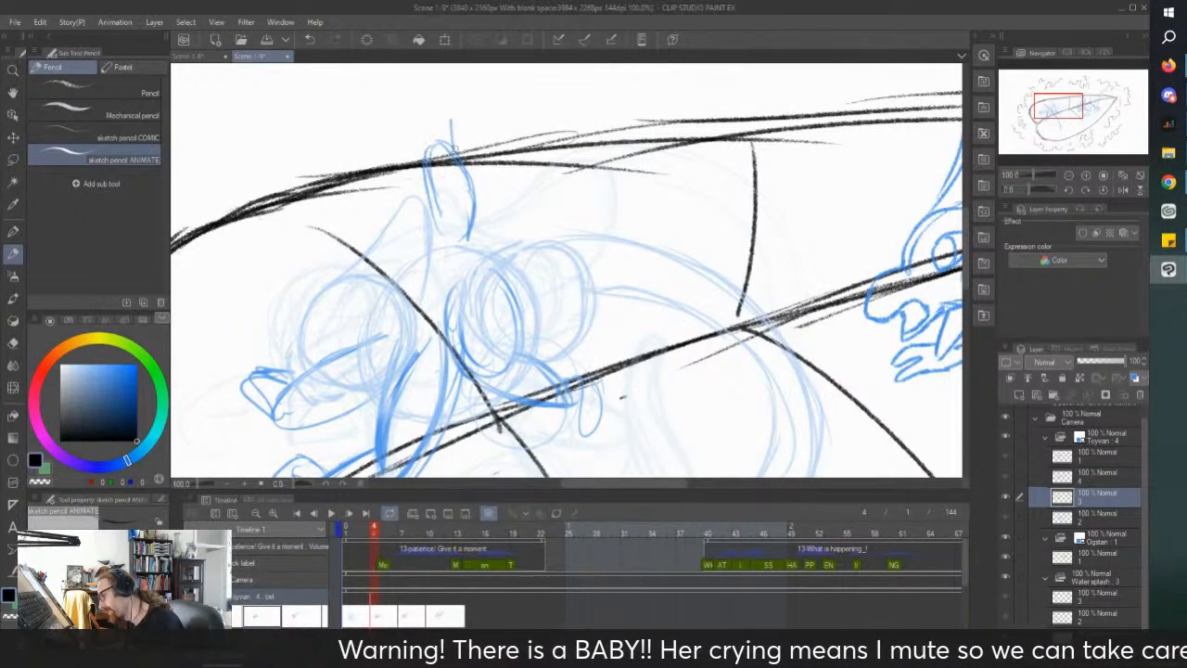
{"action": "key", "text": "ctrl+minus"}
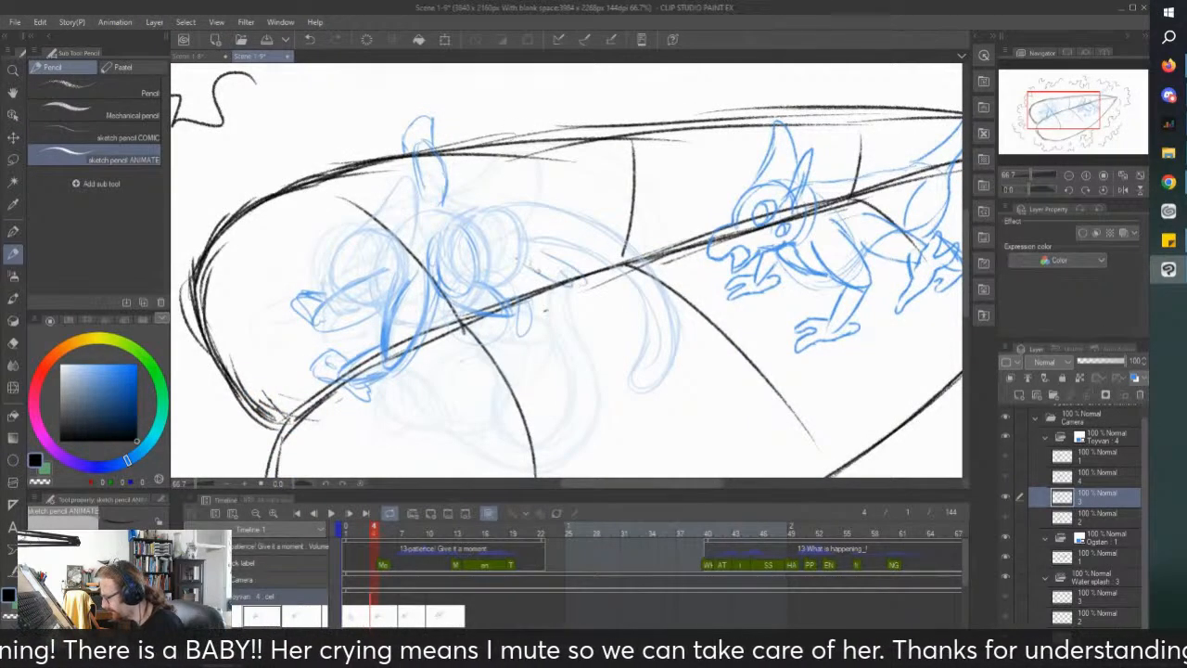
Step: Draw Toyvan's near hind leg at frame 7, with an oval thigh on the hips and a foot below it
{"action": "left_click", "coordinate": [402, 528]}
{"action": "scroll", "coordinate": [405, 320], "scroll_direction": "down", "scroll_amount": 1}
{"action": "scroll", "coordinate": [312, 195], "scroll_direction": "up", "scroll_amount": 1}
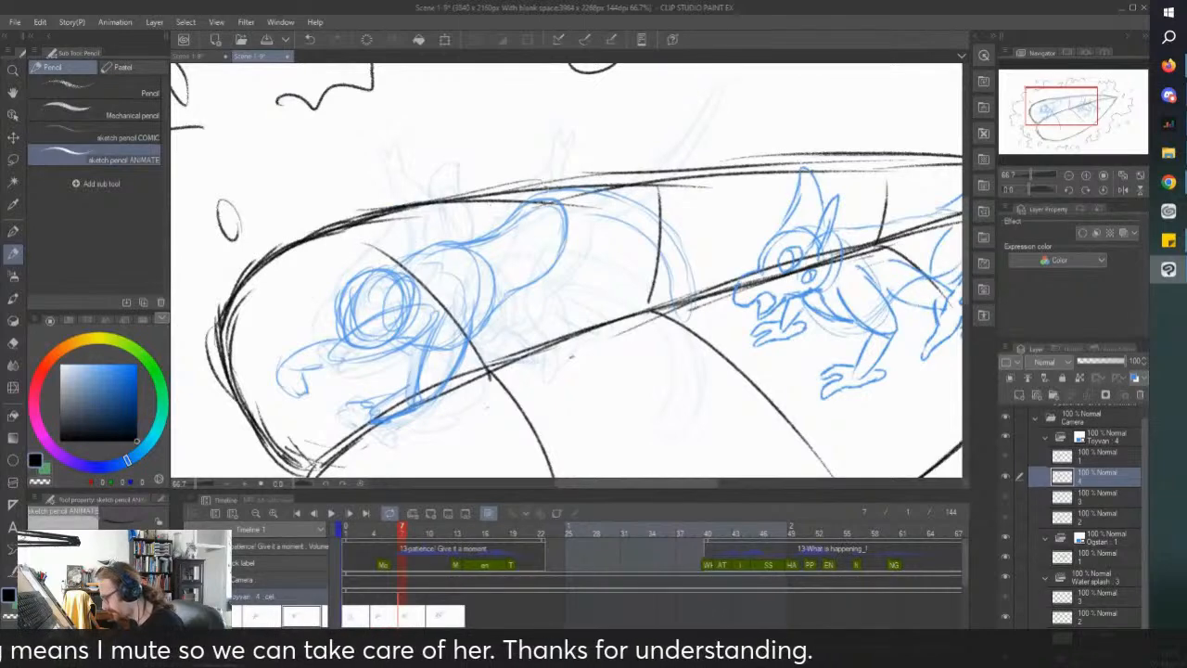
{"action": "mouse_move", "coordinate": [506, 272]}
{"action": "left_mouse_down"}
{"action": "mouse_move", "coordinate": [562, 278]}
{"action": "mouse_move", "coordinate": [560, 241]}
{"action": "mouse_move", "coordinate": [504, 281]}
{"action": "left_mouse_up"}
{"action": "mouse_move", "coordinate": [538, 212]}
{"action": "left_mouse_down"}
{"action": "mouse_move", "coordinate": [513, 243]}
{"action": "mouse_move", "coordinate": [507, 279]}
{"action": "mouse_move", "coordinate": [562, 232]}
{"action": "left_mouse_up"}
{"action": "mouse_move", "coordinate": [554, 290]}
{"action": "left_mouse_down"}
{"action": "mouse_move", "coordinate": [511, 301]}
{"action": "mouse_move", "coordinate": [562, 298]}
{"action": "left_mouse_up"}
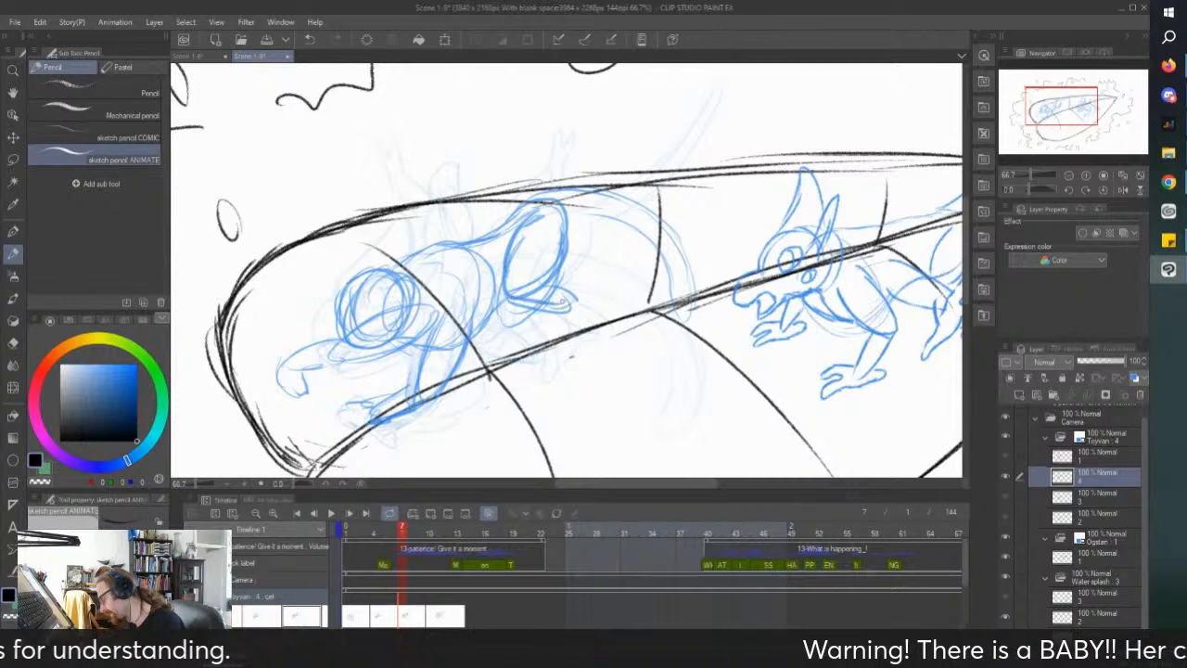
Step: Draw a tall pointed ear on top of Toyvan's head circles in the frame 7 pose
{"action": "scroll", "coordinate": [568, 149], "scroll_direction": "down", "scroll_amount": 2}
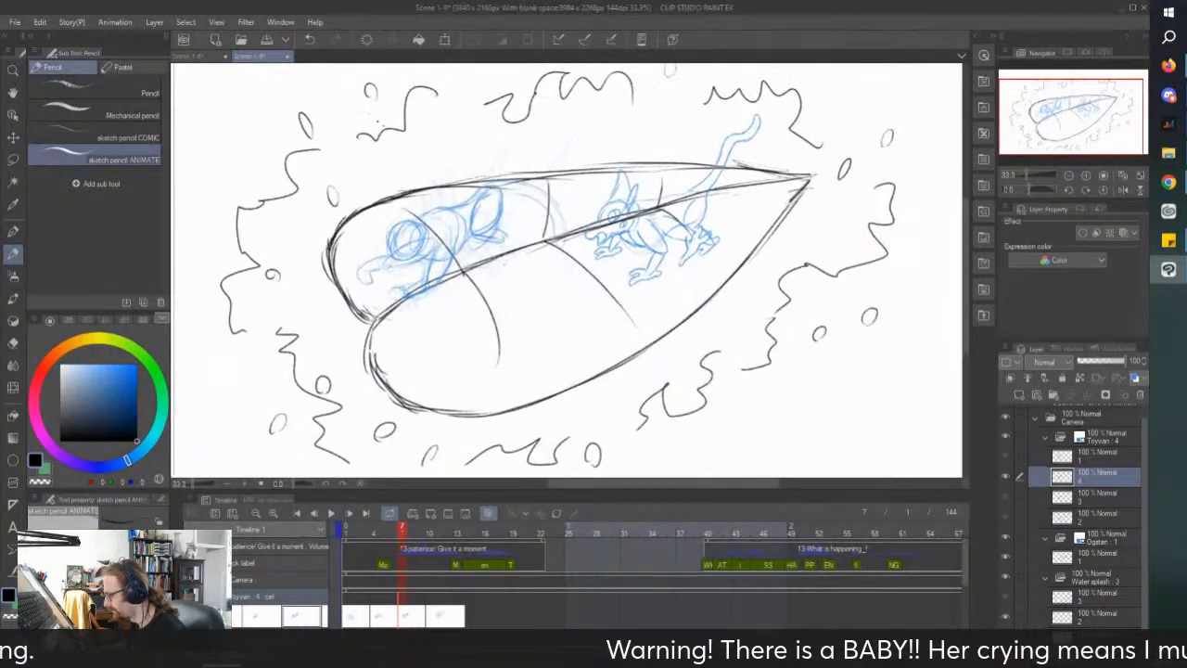
{"action": "scroll", "coordinate": [364, 175], "scroll_direction": "up", "scroll_amount": 2}
{"action": "scroll", "coordinate": [567, 271], "scroll_direction": "up", "scroll_amount": 2}
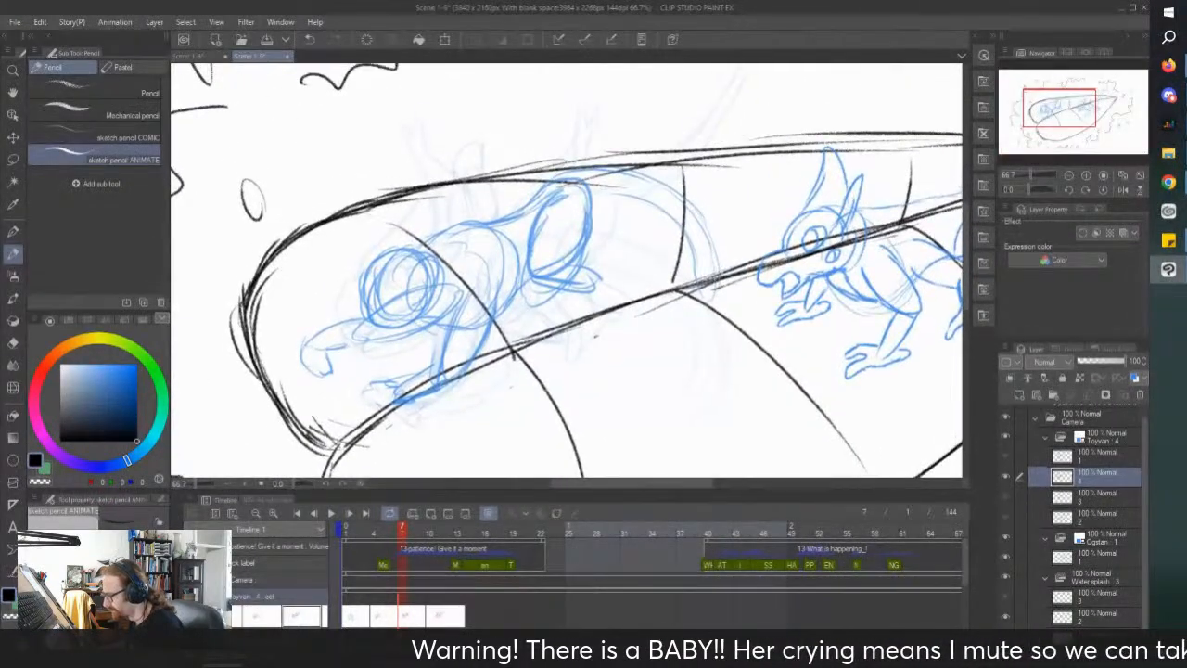
{"action": "left_click_drag", "start_coordinate": [383, 250], "coordinate": [416, 198]}
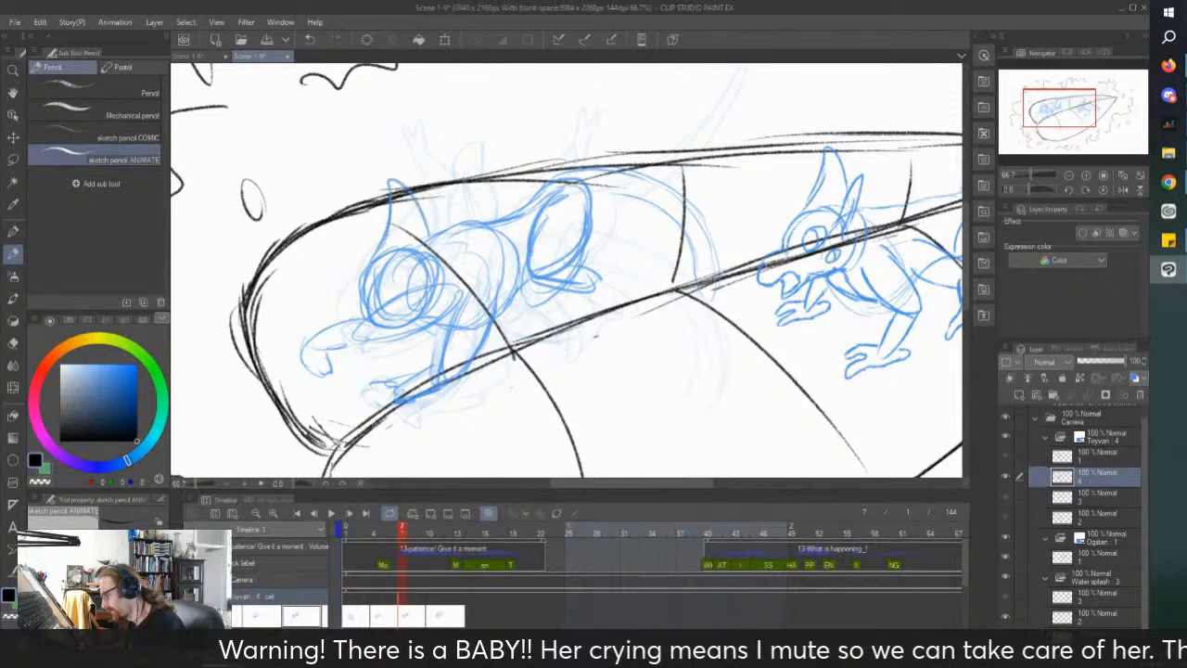
{"action": "left_click_drag", "start_coordinate": [363, 260], "coordinate": [388, 225]}
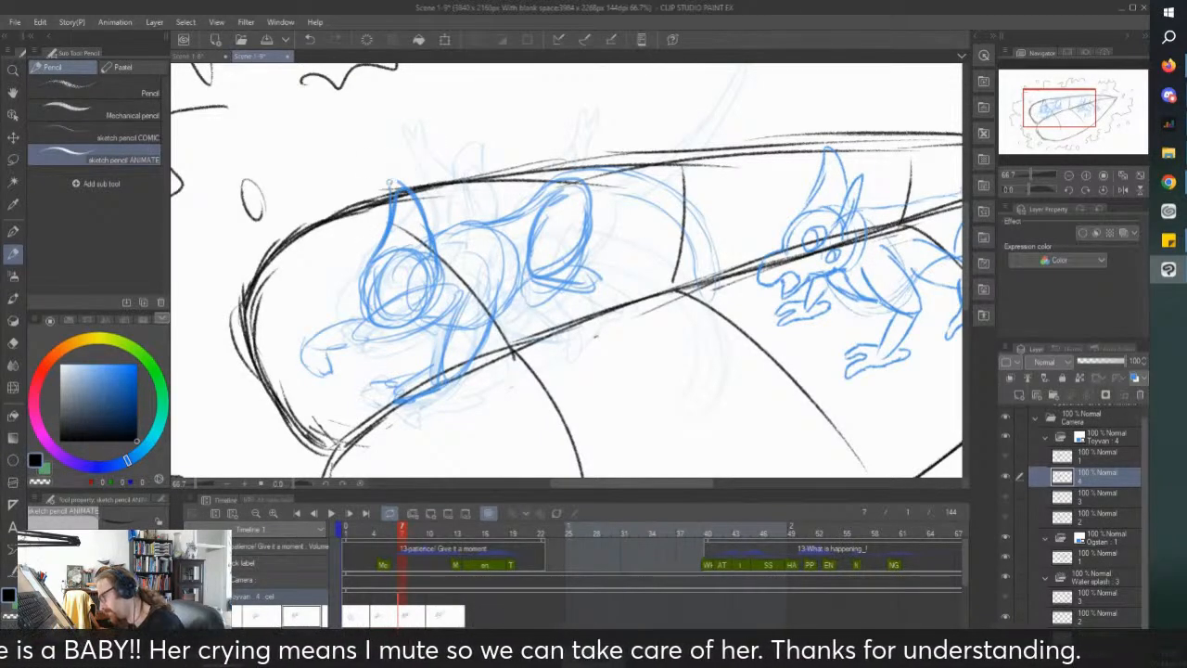
{"action": "scroll", "coordinate": [387, 81], "scroll_direction": "down", "scroll_amount": 1}
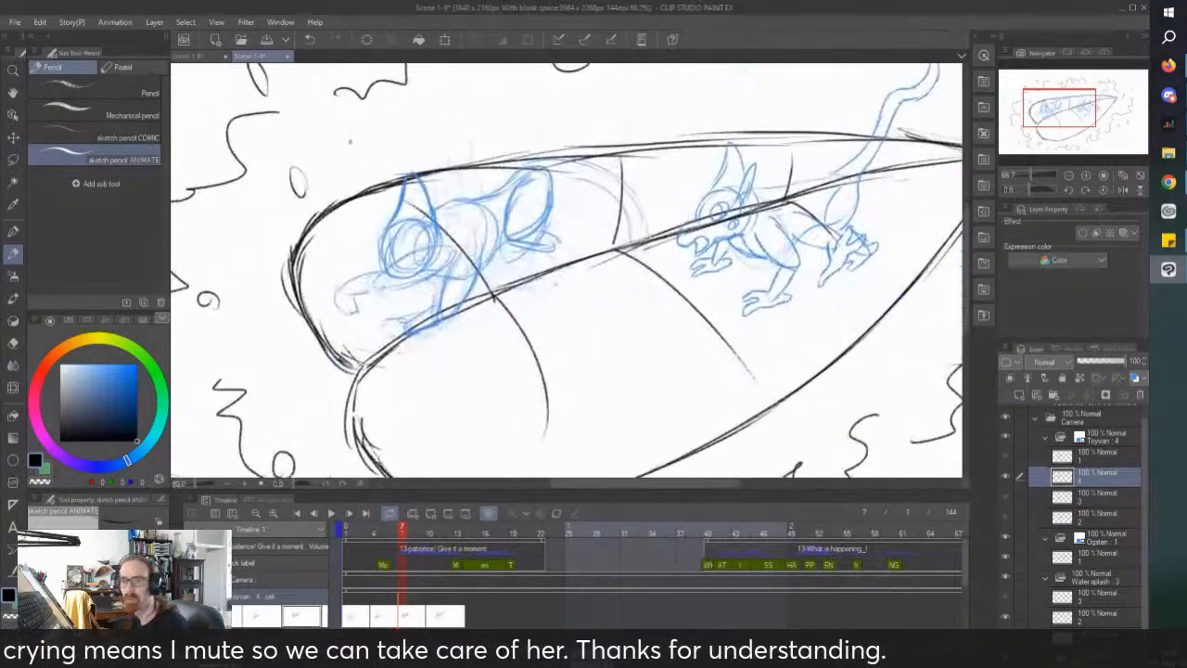
{"action": "scroll", "coordinate": [343, 111], "scroll_direction": "up", "scroll_amount": 1}
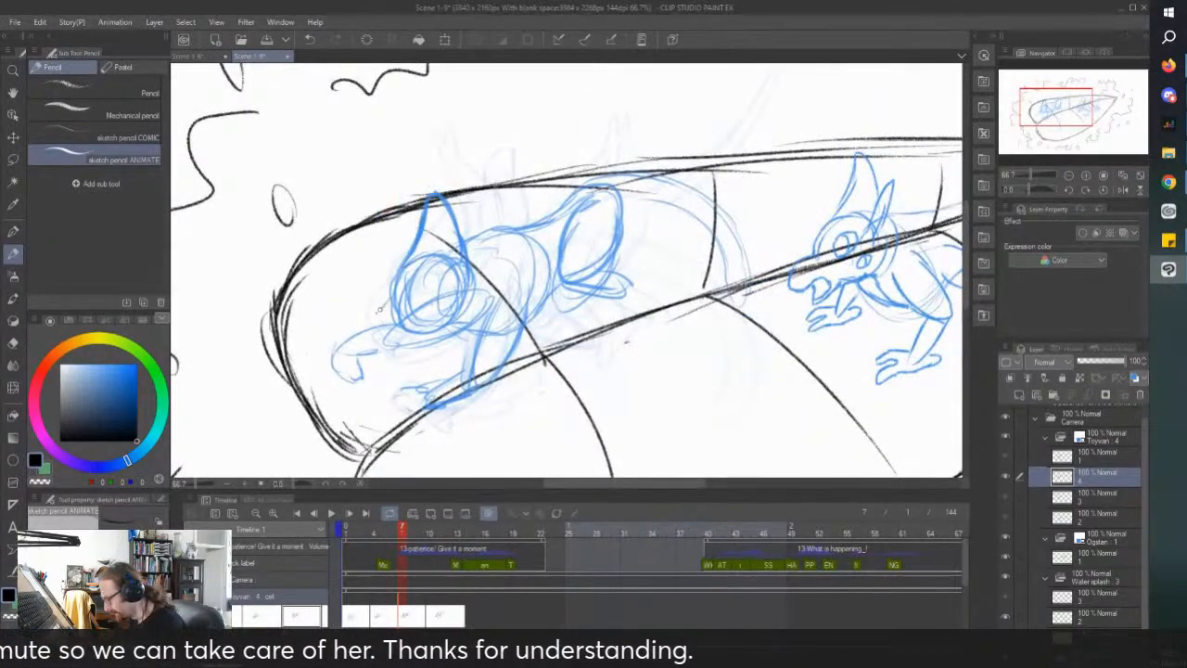
{"action": "scroll", "coordinate": [361, 190], "scroll_direction": "down", "scroll_amount": 1}
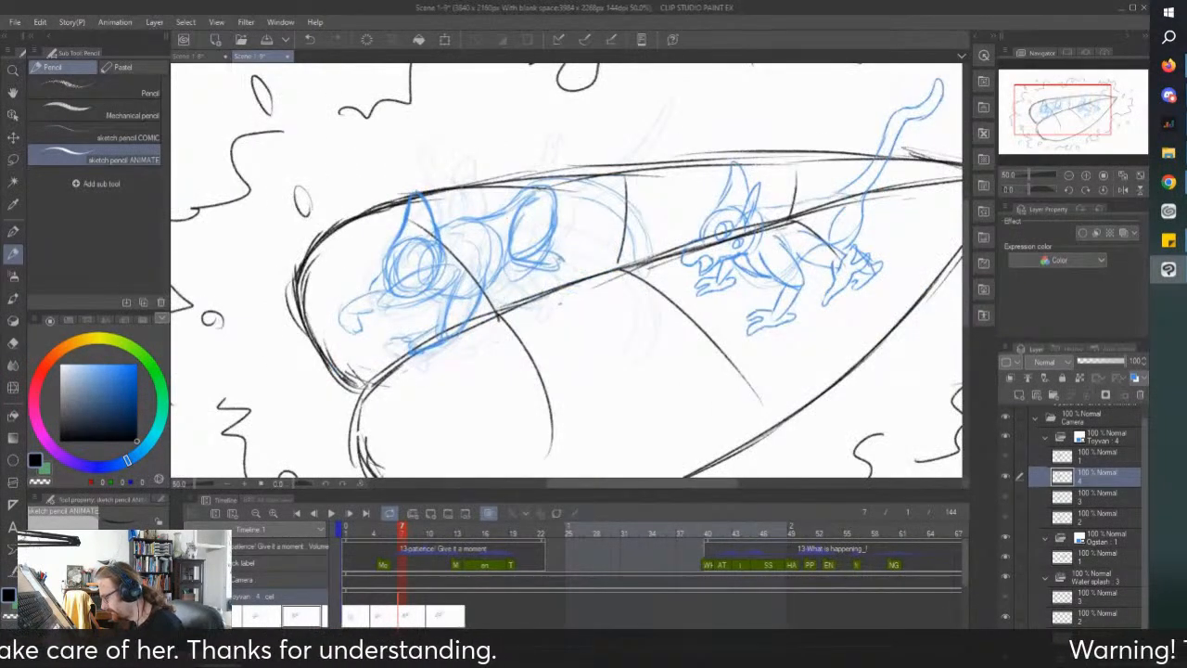
Step: Review Toyvan's frame 7 pose and play the animation from the start to check the movement into the landed pose
{"action": "scroll", "coordinate": [575, 246], "scroll_direction": "up", "scroll_amount": 3}
{"action": "scroll", "coordinate": [548, 278], "scroll_direction": "down", "scroll_amount": 1}
{"action": "scroll", "coordinate": [566, 269], "scroll_direction": "down", "scroll_amount": 4}
{"action": "scroll", "coordinate": [566, 269], "scroll_direction": "up", "scroll_amount": 3}
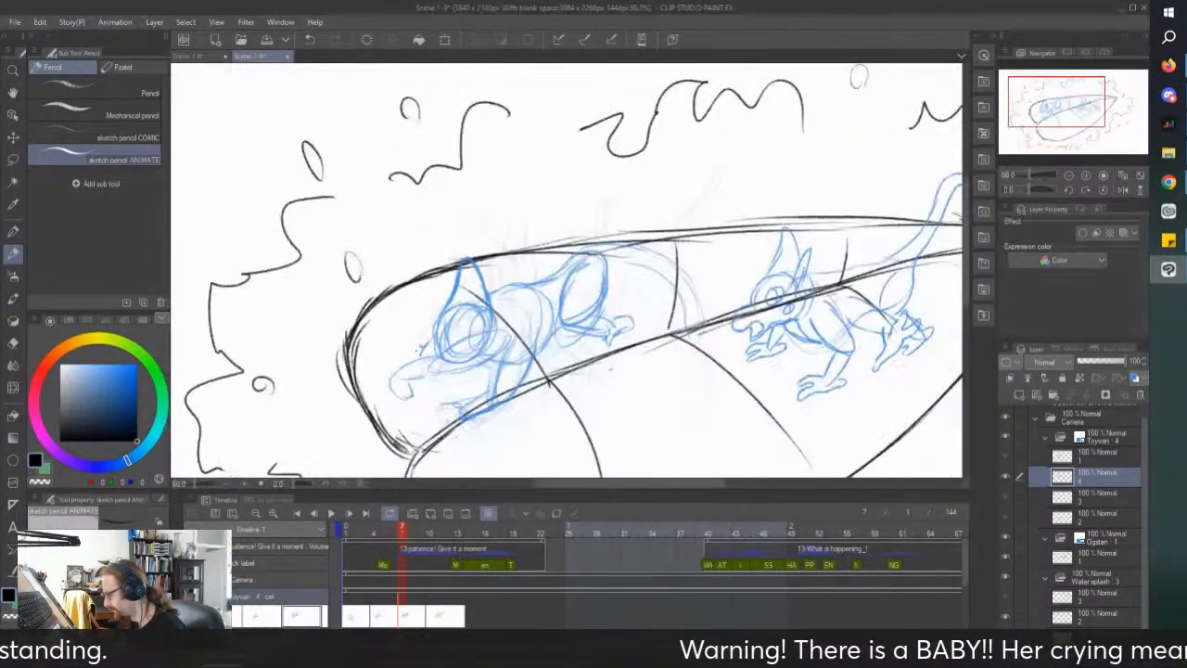
{"action": "scroll", "coordinate": [378, 375], "scroll_direction": "up", "scroll_amount": 2}
{"action": "mouse_move", "coordinate": [388, 429]}
{"action": "left_mouse_down"}
{"action": "mouse_move", "coordinate": [398, 387]}
{"action": "mouse_move", "coordinate": [452, 388]}
{"action": "left_mouse_up"}
{"action": "scroll", "coordinate": [469, 380], "scroll_direction": "down", "scroll_amount": 3}
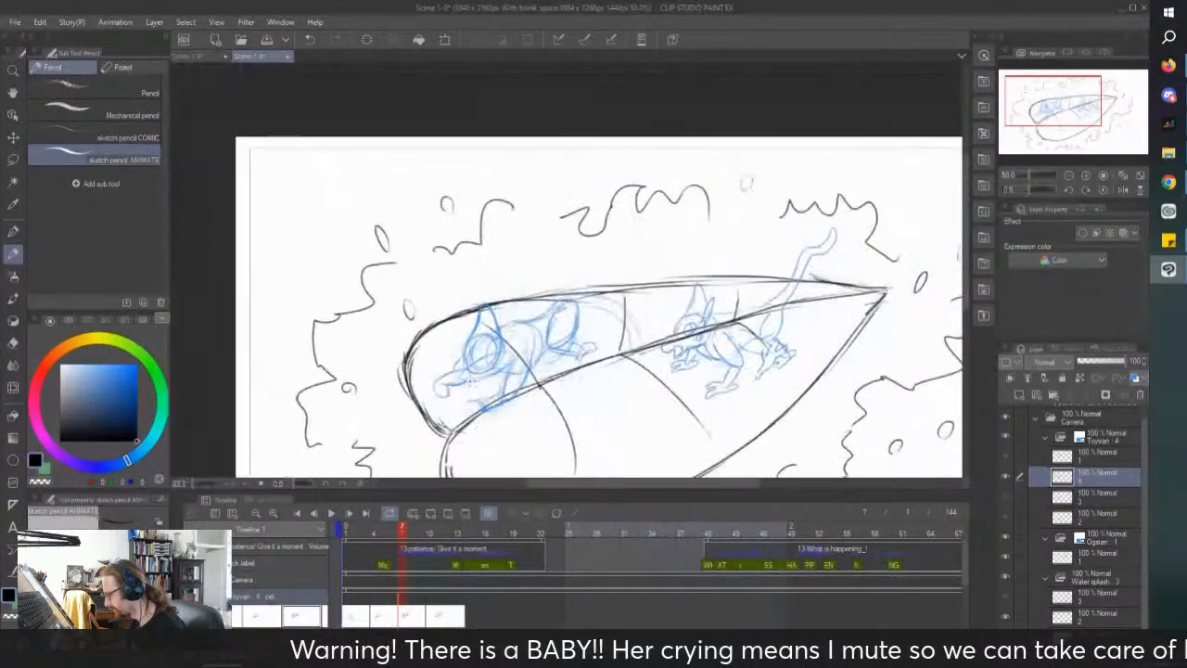
{"action": "left_click", "coordinate": [341, 533]}
{"action": "left_click", "coordinate": [331, 514]}
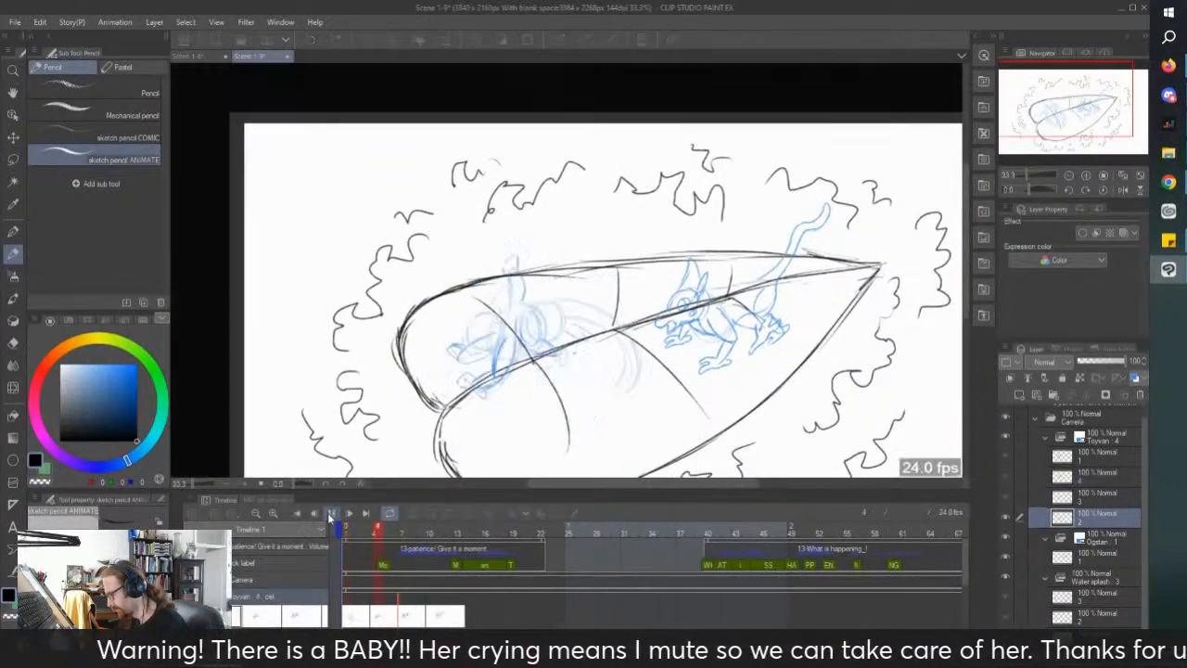
{"action": "left_click", "coordinate": [331, 514]}
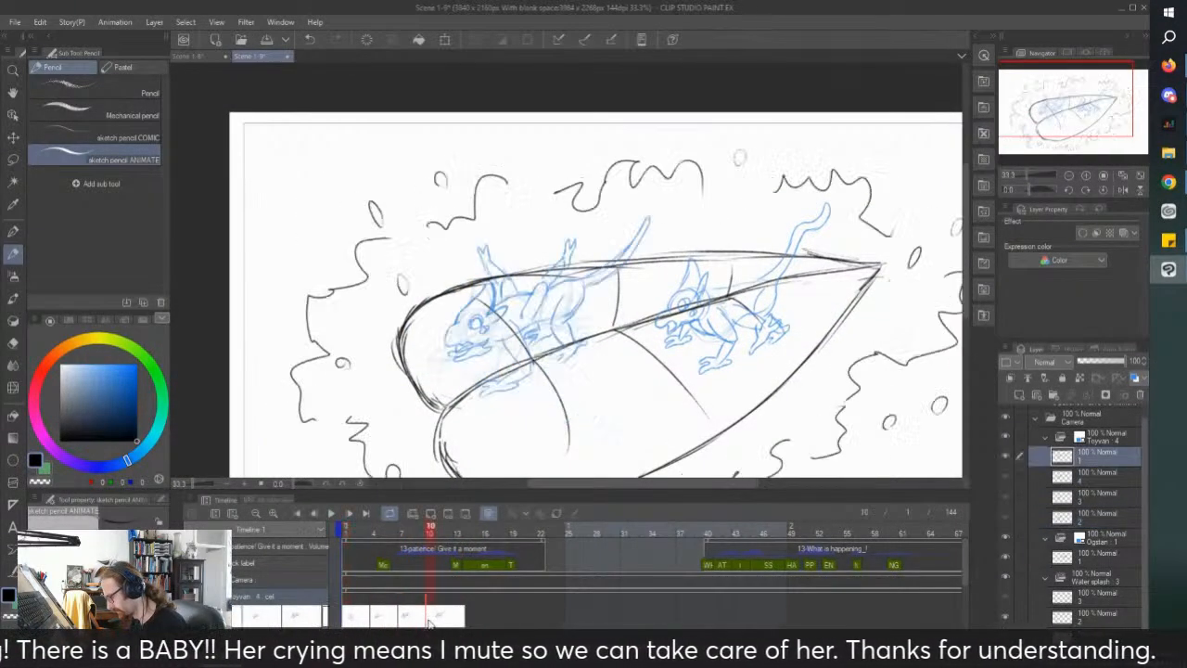
Step: Erase the two raised limbs above Toyvan's back in the frame 10 landed pose and sketch limb lines against the belly
{"action": "scroll", "coordinate": [557, 301], "scroll_direction": "up", "scroll_amount": 2}
{"action": "mouse_move", "coordinate": [595, 211]}
{"action": "left_mouse_down"}
{"action": "mouse_move", "coordinate": [592, 187]}
{"action": "mouse_move", "coordinate": [560, 222]}
{"action": "left_mouse_up"}
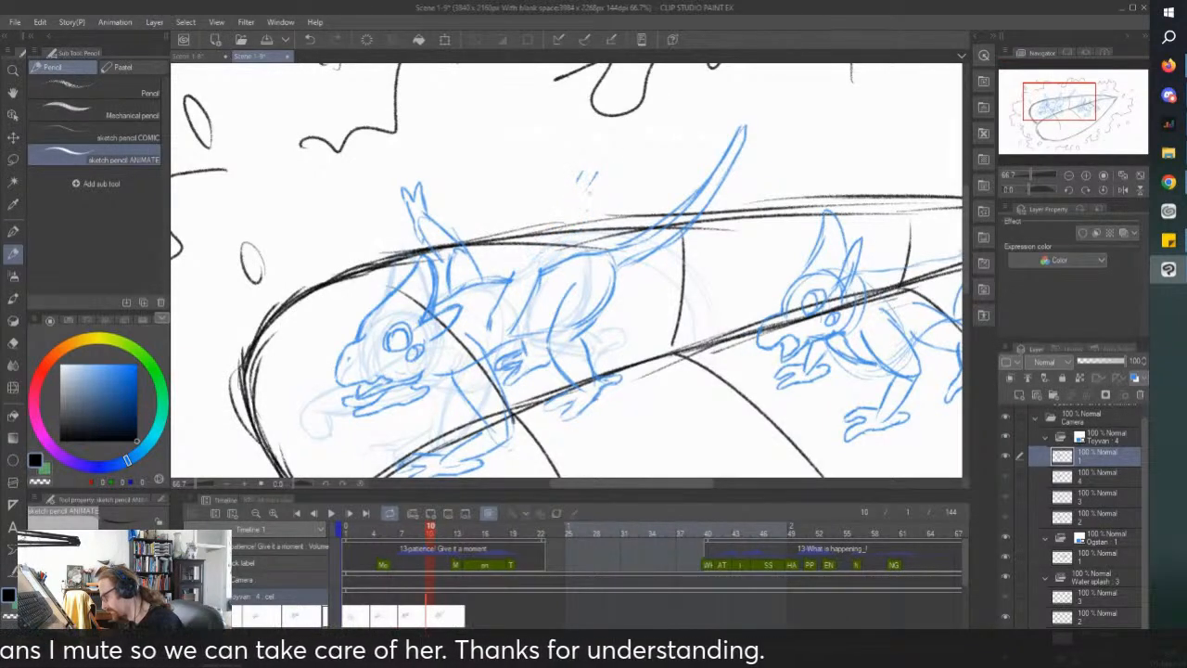
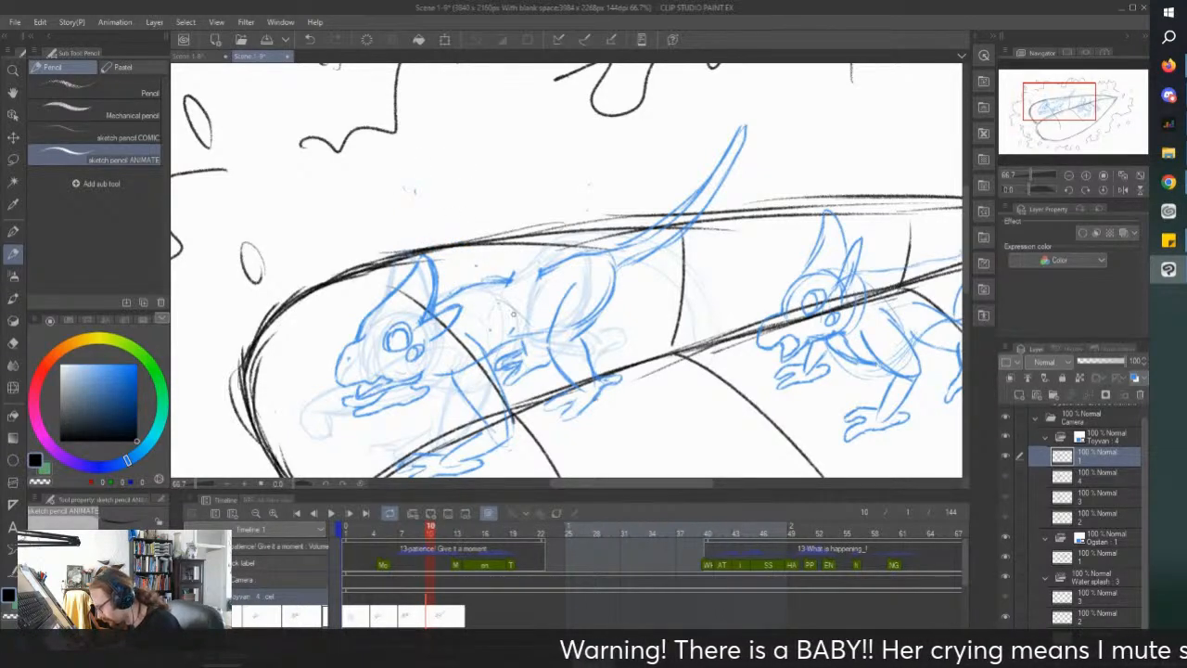
{"action": "left_click_drag", "start_coordinate": [481, 331], "coordinate": [506, 353]}
{"action": "mouse_move", "coordinate": [523, 360]}
{"action": "left_mouse_down"}
{"action": "mouse_move", "coordinate": [562, 373]}
{"action": "mouse_move", "coordinate": [504, 402]}
{"action": "left_mouse_up"}
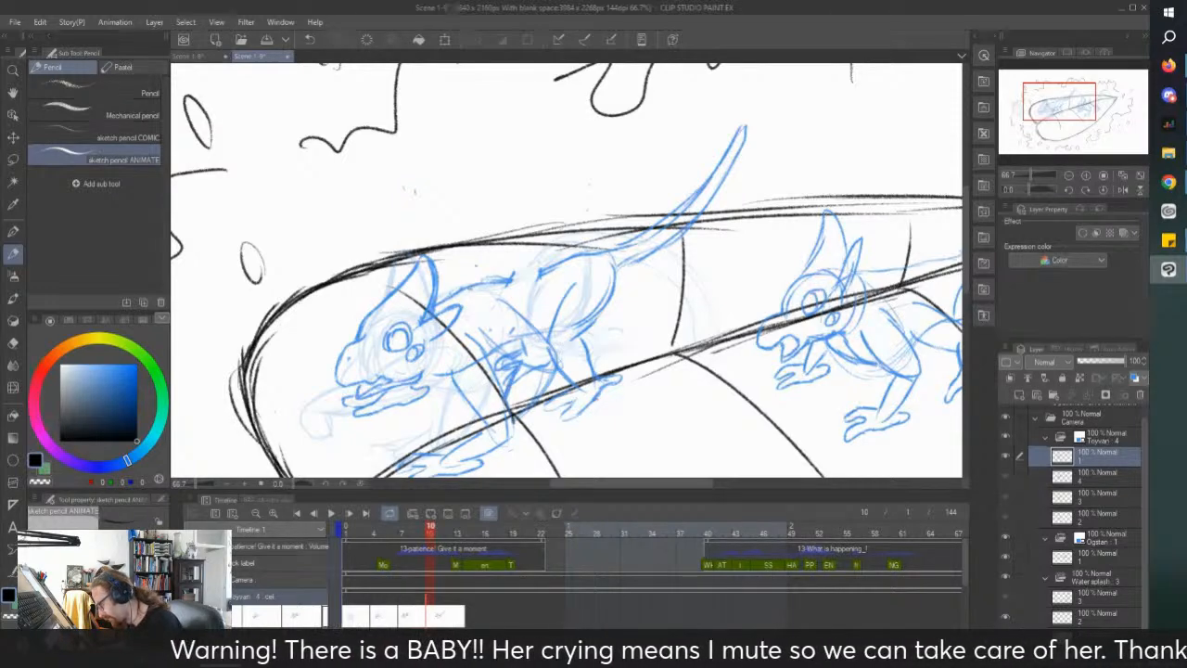
{"action": "scroll", "coordinate": [341, 276], "scroll_direction": "down", "scroll_amount": 1}
{"action": "scroll", "coordinate": [460, 305], "scroll_direction": "up", "scroll_amount": 2}
{"action": "left_click_drag", "start_coordinate": [478, 258], "coordinate": [533, 248]}
Step: Play back the animation from the start to check the revised landed pose
{"action": "left_click", "coordinate": [331, 515]}
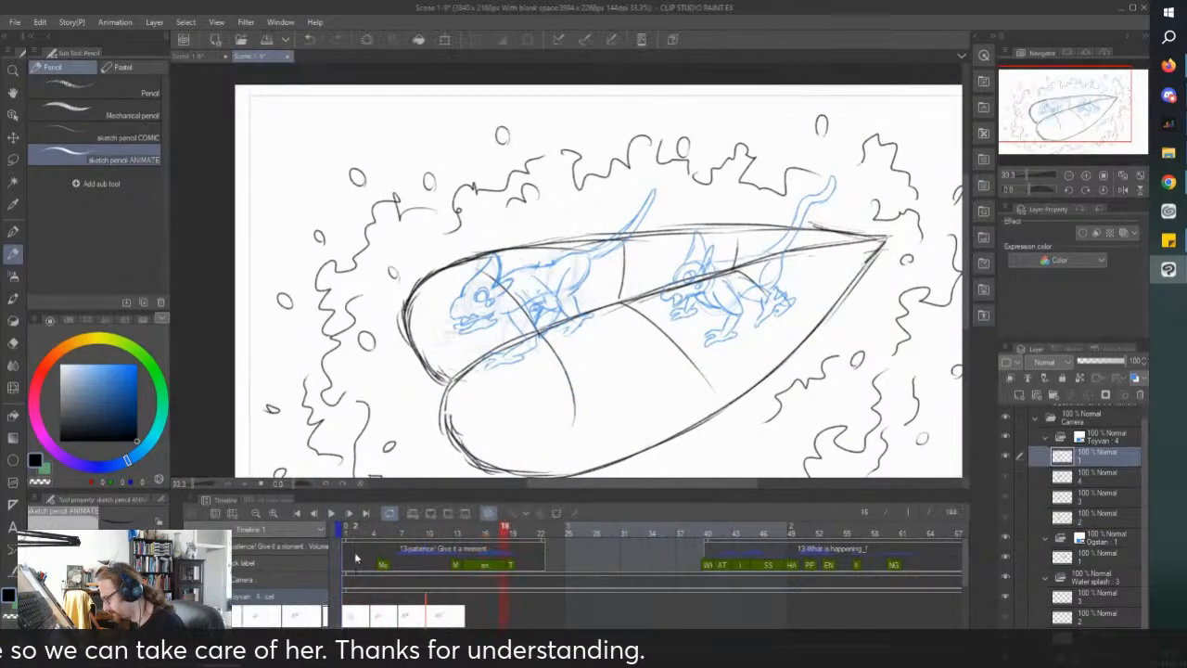
{"action": "left_click", "coordinate": [331, 514]}
{"action": "left_click", "coordinate": [331, 514]}
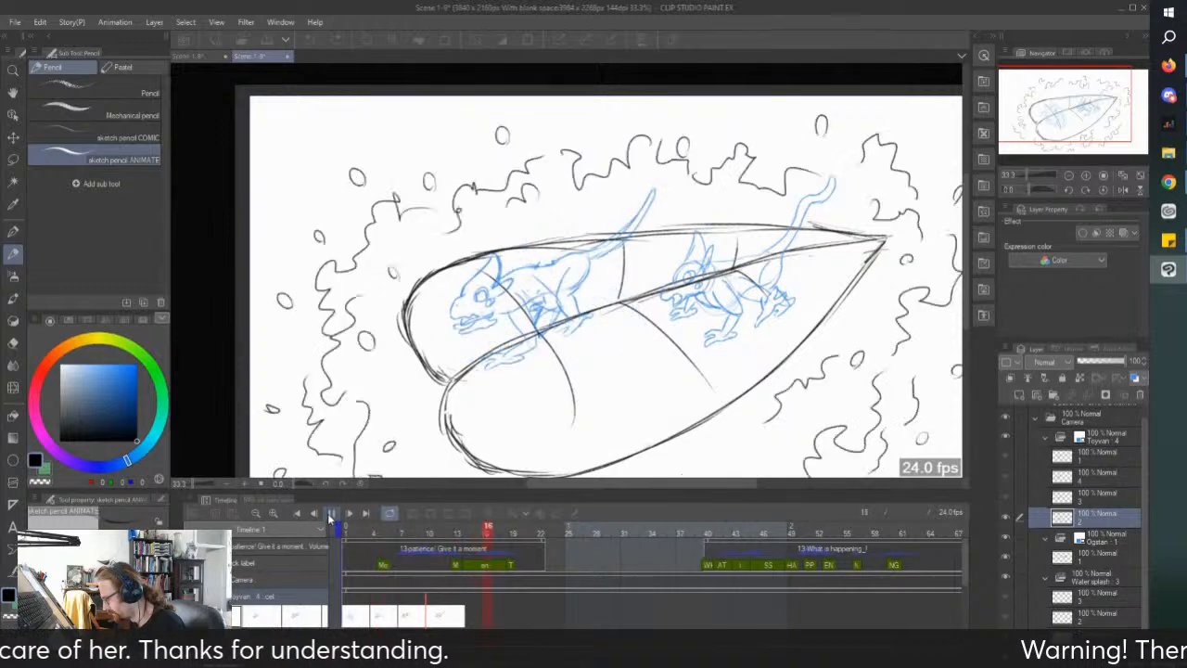
{"action": "left_click", "coordinate": [331, 514]}
Step: Sketch splayed toes on Toyvan's forward-reaching foot in the in-between pose at frame 4
{"action": "left_click", "coordinate": [357, 616]}
{"action": "left_click", "coordinate": [374, 619]}
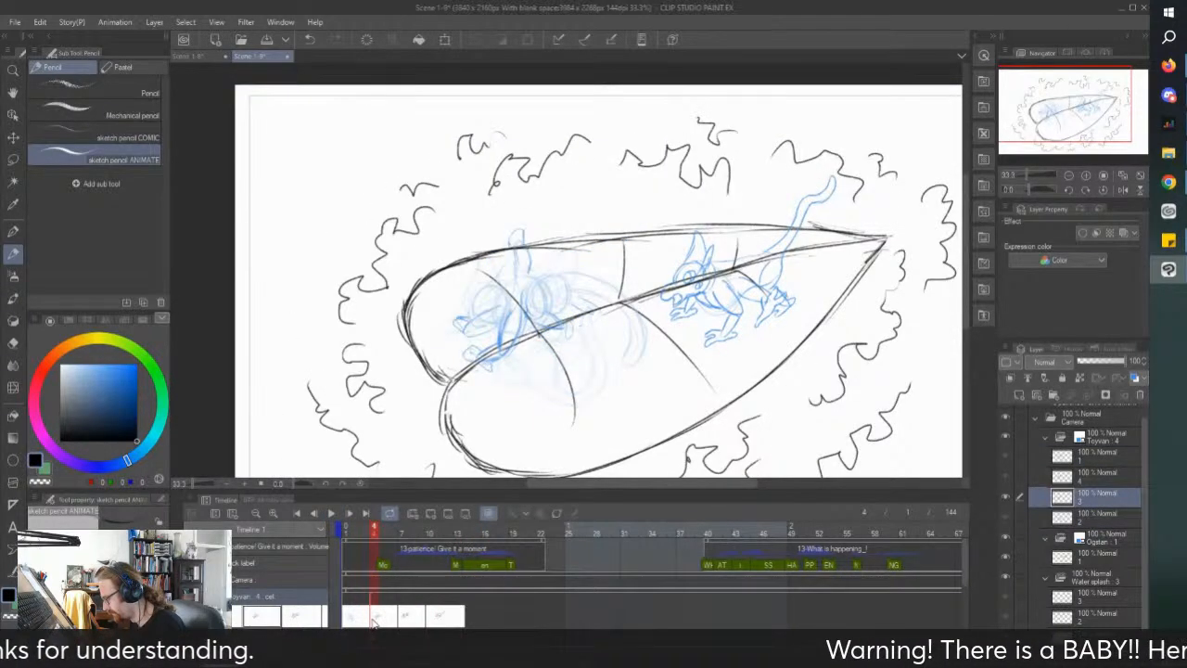
{"action": "scroll", "coordinate": [470, 314], "scroll_direction": "up", "scroll_amount": 8}
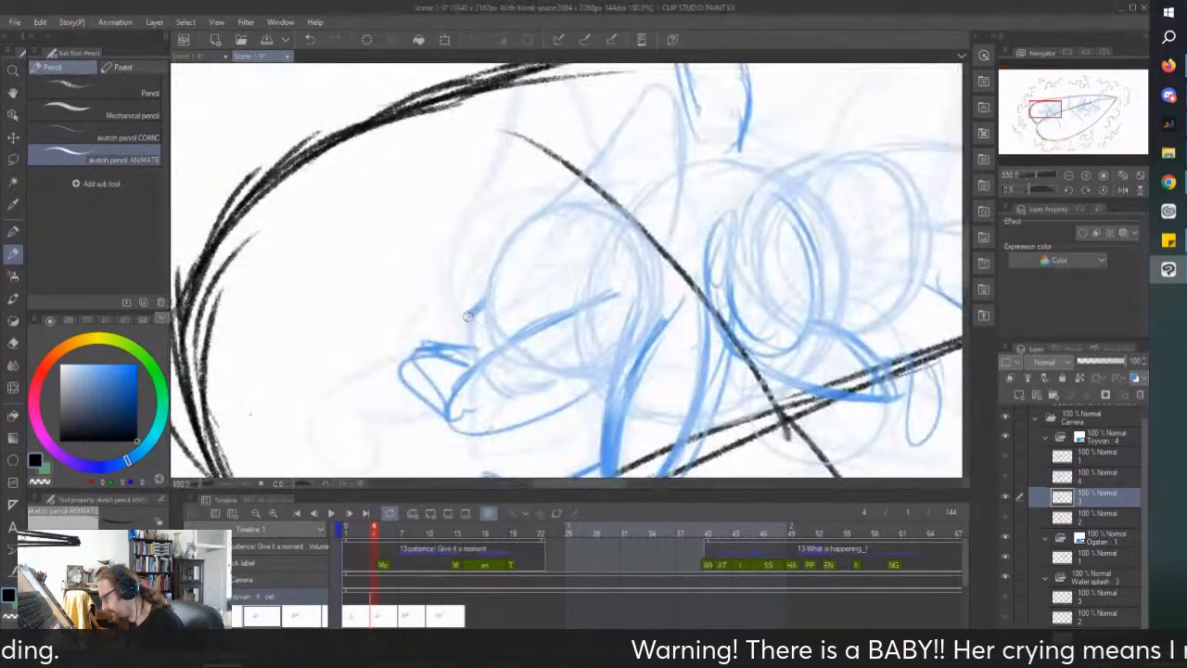
{"action": "left_click_drag", "start_coordinate": [465, 323], "coordinate": [474, 362]}
{"action": "scroll", "coordinate": [389, 195], "scroll_direction": "down", "scroll_amount": 2}
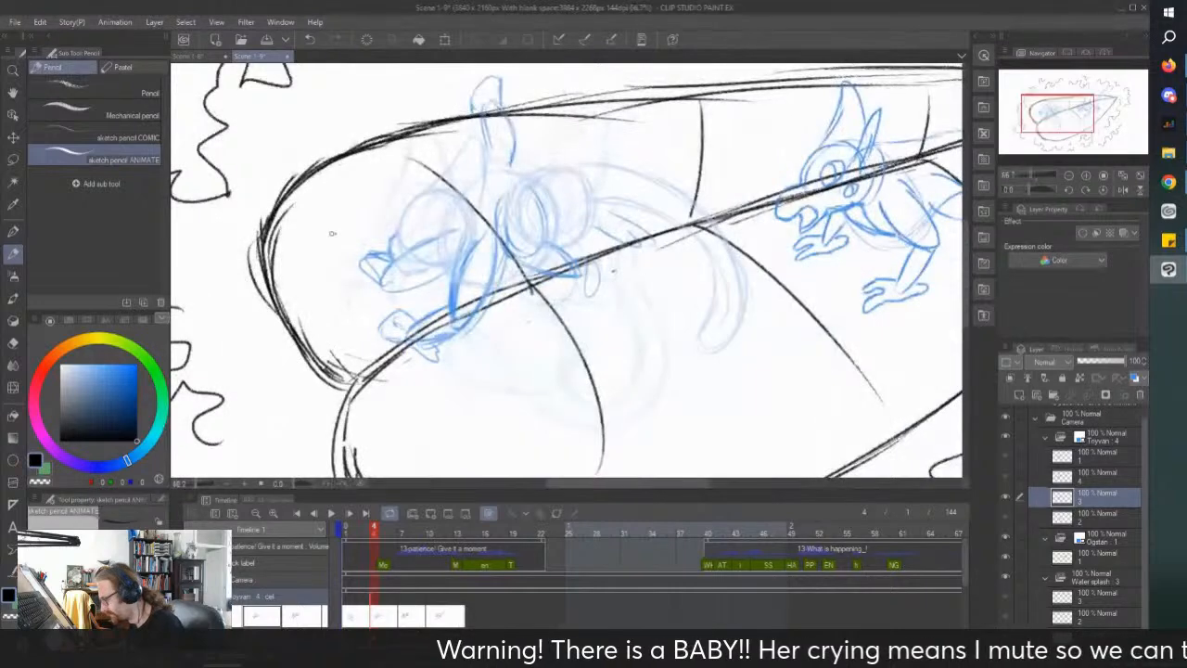
{"action": "scroll", "coordinate": [352, 233], "scroll_direction": "up", "scroll_amount": 2}
{"action": "mouse_move", "coordinate": [363, 252]}
{"action": "left_mouse_down"}
{"action": "mouse_move", "coordinate": [381, 243]}
{"action": "mouse_move", "coordinate": [360, 204]}
{"action": "mouse_move", "coordinate": [357, 260]}
{"action": "mouse_move", "coordinate": [299, 232]}
{"action": "mouse_move", "coordinate": [398, 357]}
{"action": "left_mouse_up"}
{"action": "scroll", "coordinate": [399, 307], "scroll_direction": "down", "scroll_amount": 4}
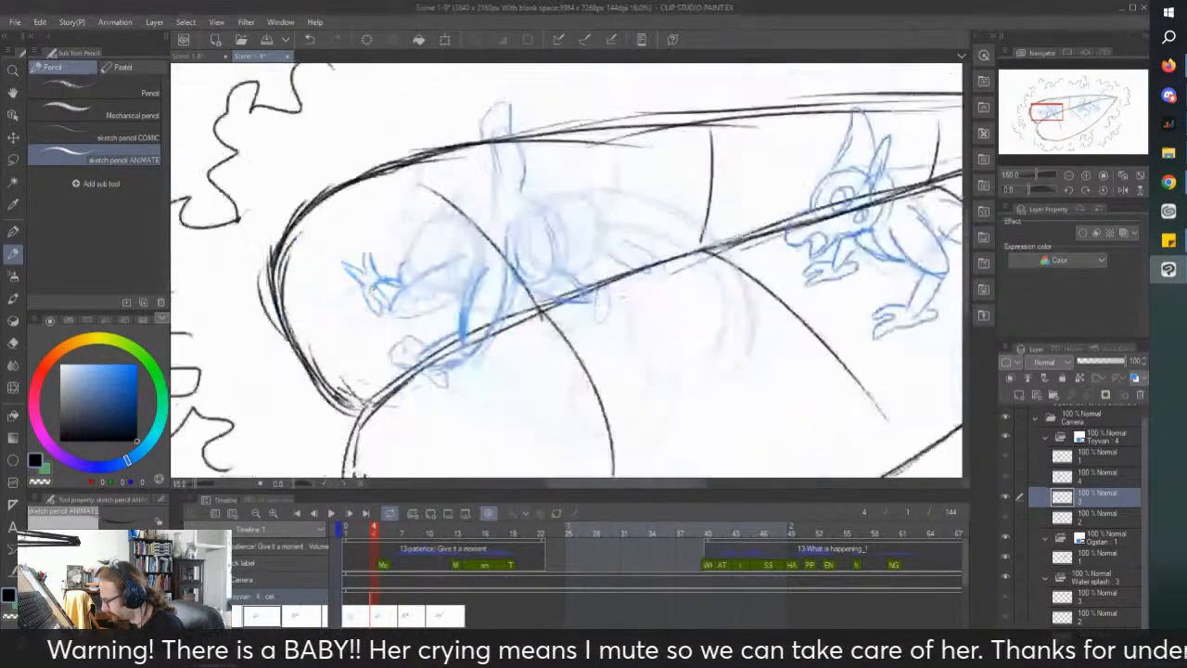
Step: Compare Toyvan's poses at frames 7 and 10 and replay the animation to judge the landing's timing
{"action": "left_click", "coordinate": [406, 615]}
{"action": "scroll", "coordinate": [321, 175], "scroll_direction": "down", "scroll_amount": 2}
{"action": "left_click_drag", "start_coordinate": [271, 213], "coordinate": [285, 230]}
{"action": "scroll", "coordinate": [311, 199], "scroll_direction": "up", "scroll_amount": 2}
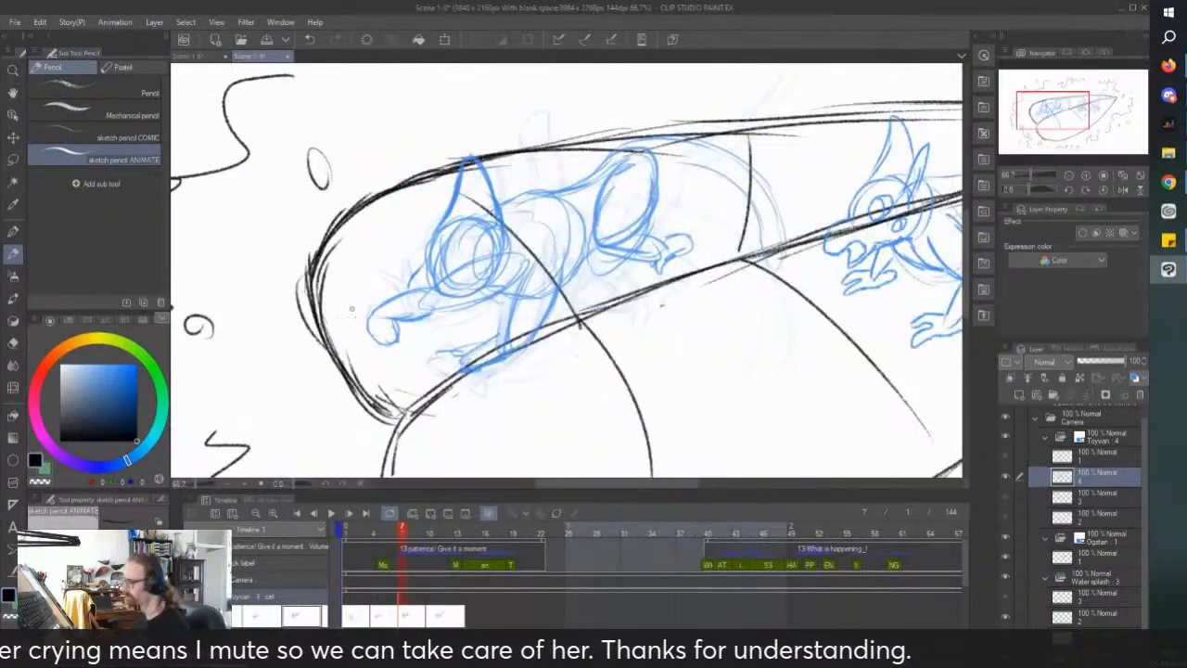
{"action": "left_click_drag", "start_coordinate": [375, 365], "coordinate": [387, 378]}
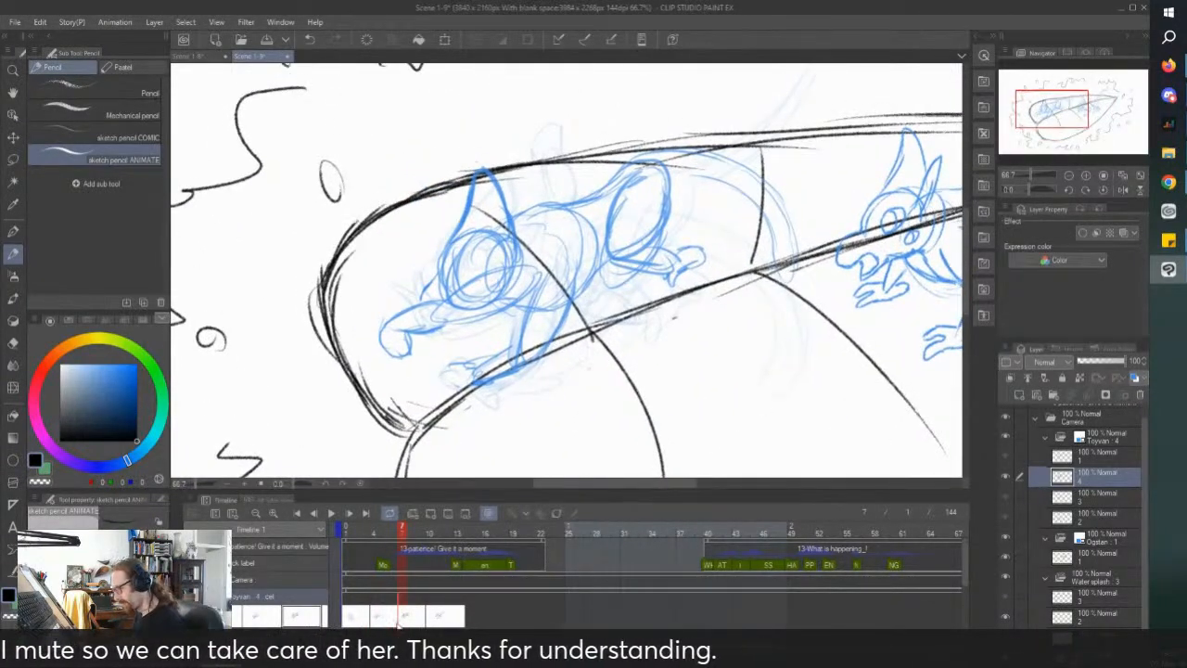
{"action": "left_click", "coordinate": [430, 615]}
{"action": "key", "text": "ctrl+minus"}
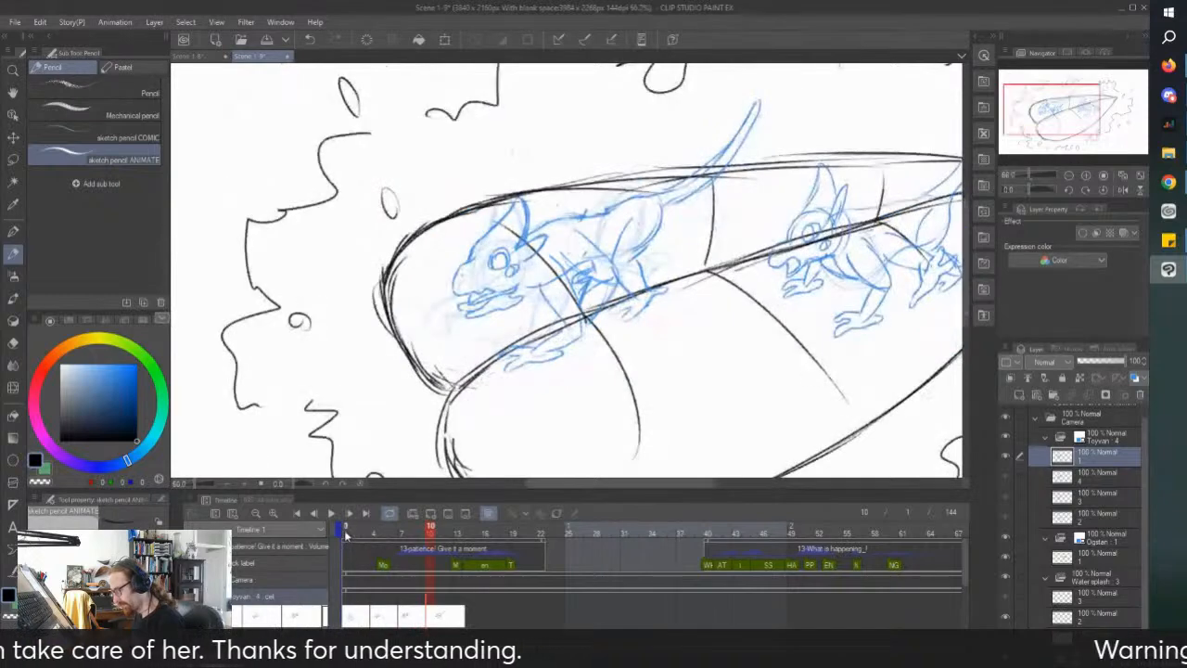
{"action": "left_click", "coordinate": [331, 514]}
{"action": "left_click", "coordinate": [331, 515]}
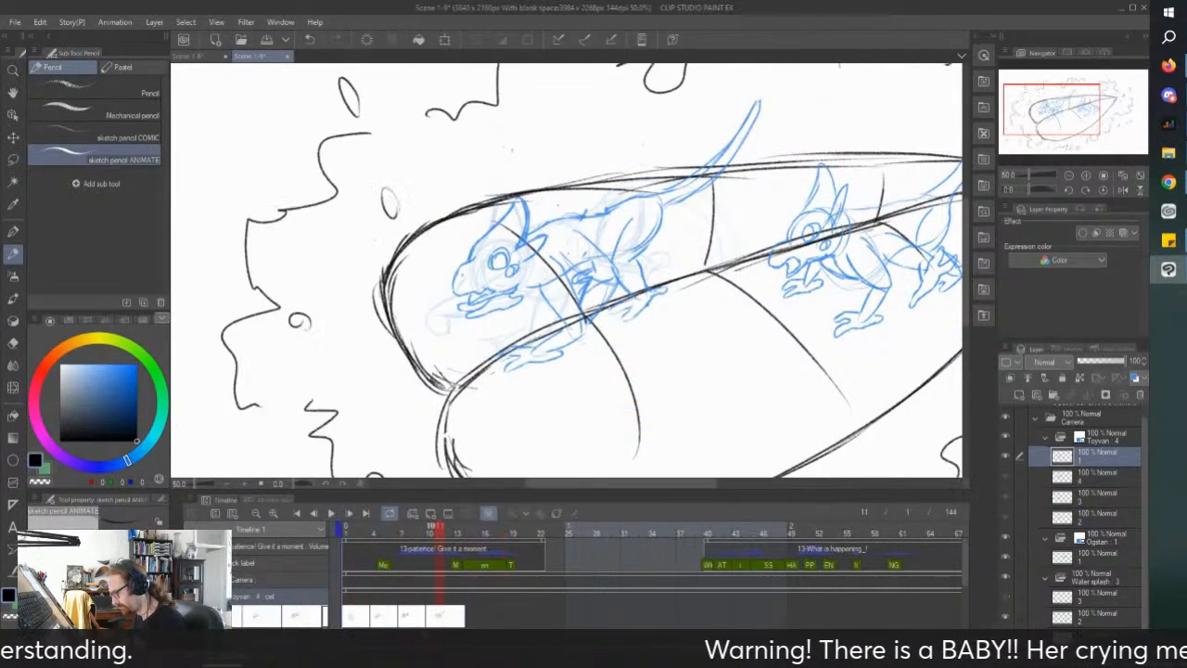
{"action": "left_click", "coordinate": [429, 615]}
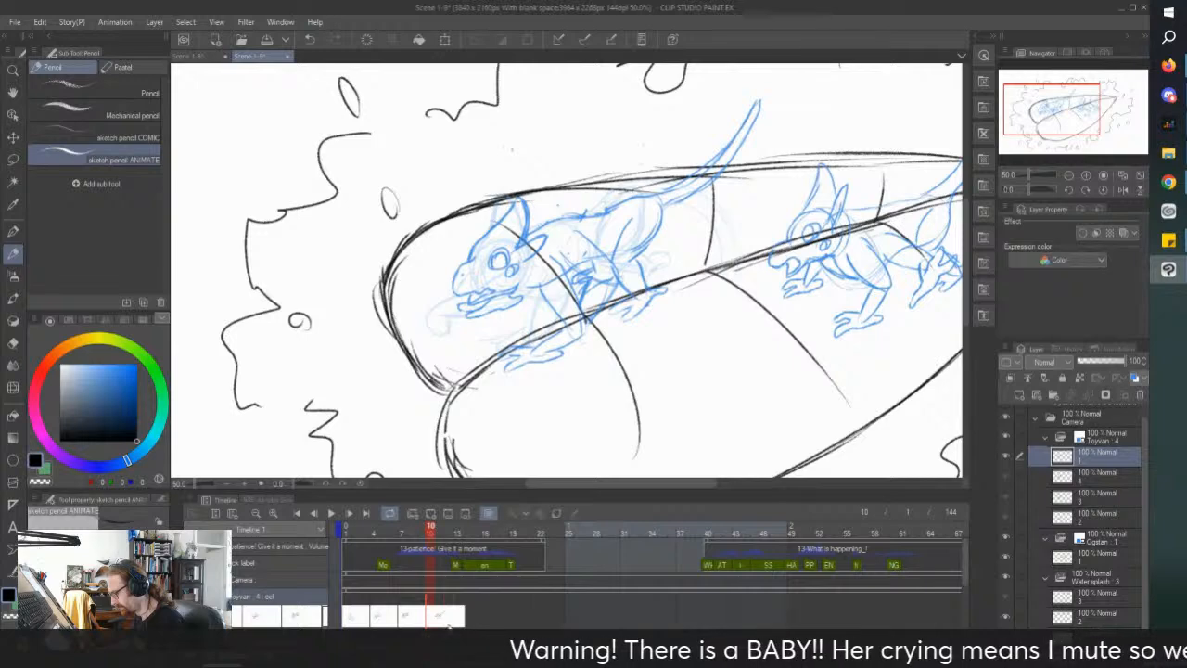
Step: Shift the landed-pose cel to frame 12 and place a new Toyvan animation cel at frame 10
{"action": "left_click_drag", "start_coordinate": [457, 632], "coordinate": [459, 620]}
{"action": "left_click", "coordinate": [440, 595]}
{"action": "right_click", "coordinate": [438, 594]}
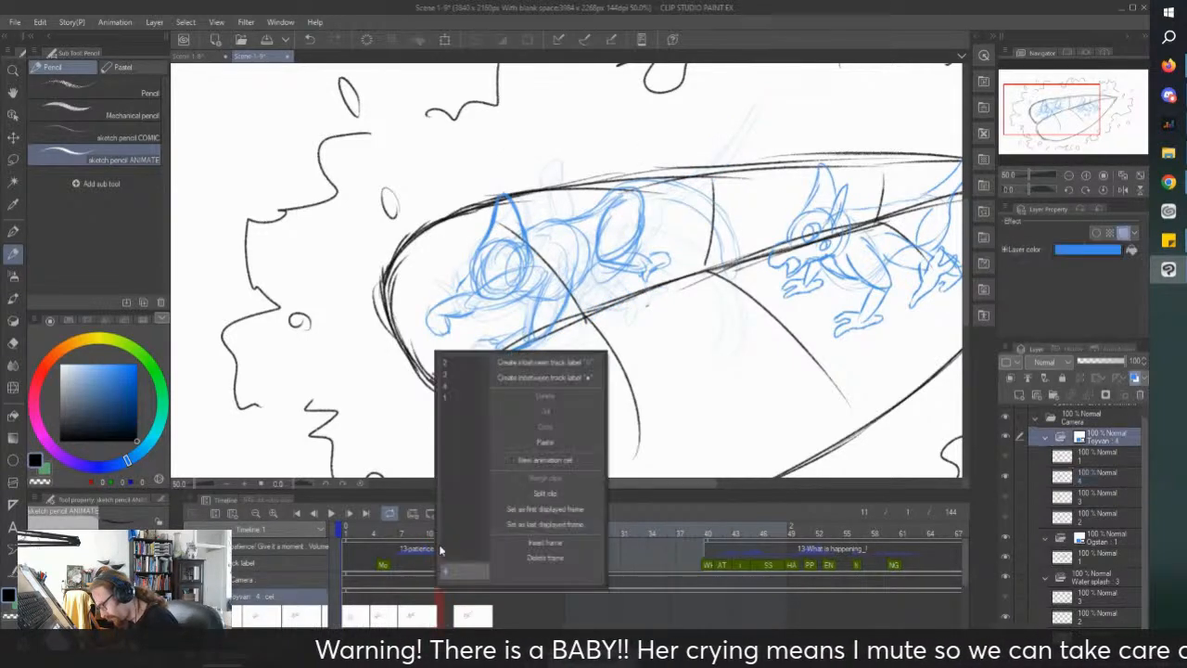
{"action": "left_click", "coordinate": [545, 460]}
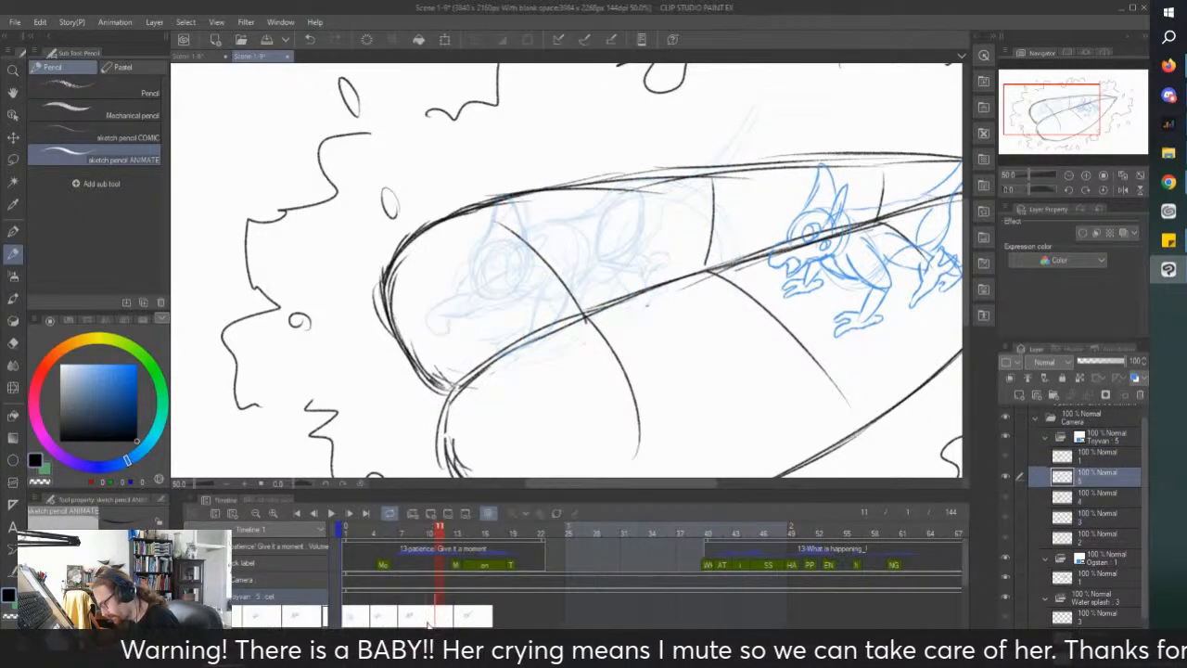
{"action": "left_click", "coordinate": [458, 620]}
{"action": "left_click_drag", "start_coordinate": [455, 623], "coordinate": [436, 626]}
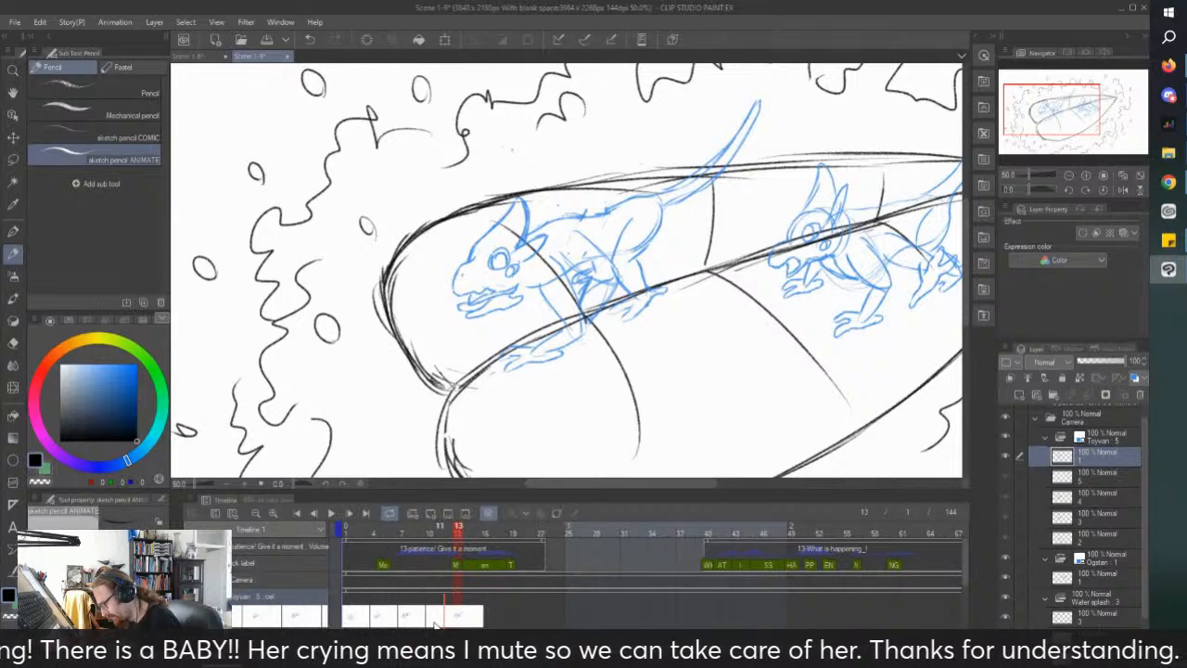
{"action": "left_click", "coordinate": [436, 624]}
{"action": "left_click", "coordinate": [427, 584]}
Step: Try a round hip shape over the previous pose's hindquarters on the new frame 10 cel and undo the strokes
{"action": "scroll", "coordinate": [401, 471], "scroll_direction": "down", "scroll_amount": 1}
{"action": "scroll", "coordinate": [462, 327], "scroll_direction": "up", "scroll_amount": 2}
{"action": "scroll", "coordinate": [393, 371], "scroll_direction": "down", "scroll_amount": 1}
{"action": "scroll", "coordinate": [564, 321], "scroll_direction": "up", "scroll_amount": 2}
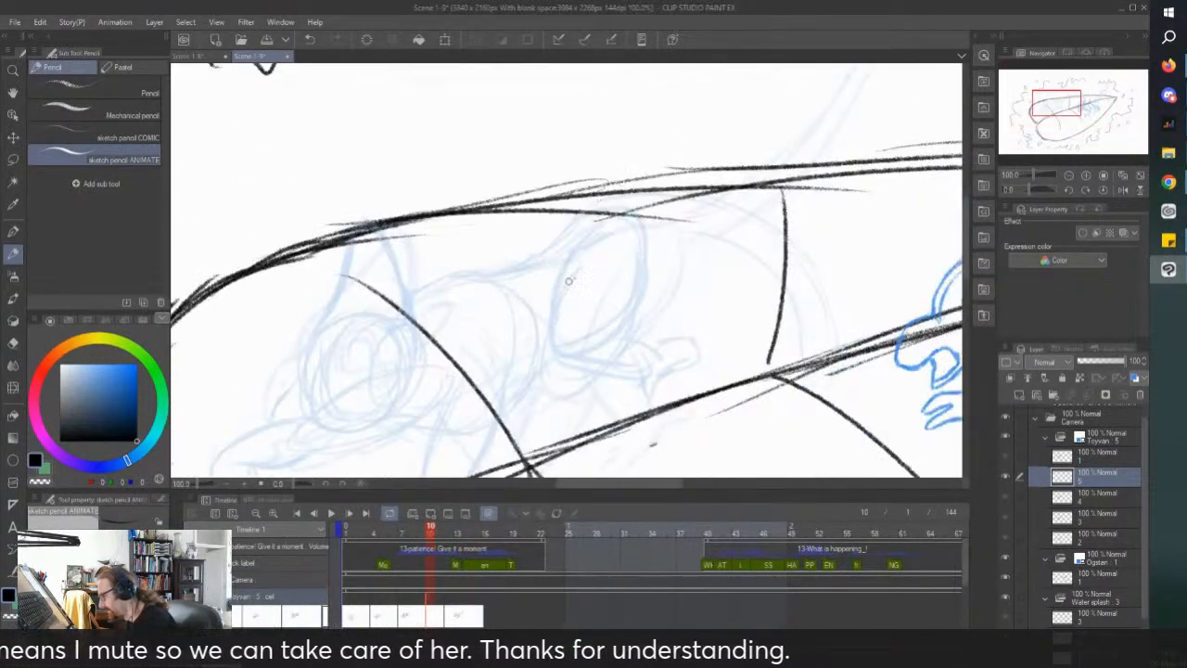
{"action": "mouse_move", "coordinate": [650, 208]}
{"action": "left_mouse_down"}
{"action": "mouse_move", "coordinate": [574, 264]}
{"action": "mouse_move", "coordinate": [670, 238]}
{"action": "mouse_move", "coordinate": [645, 295]}
{"action": "mouse_move", "coordinate": [566, 273]}
{"action": "mouse_move", "coordinate": [603, 207]}
{"action": "mouse_move", "coordinate": [630, 212]}
{"action": "left_mouse_up"}
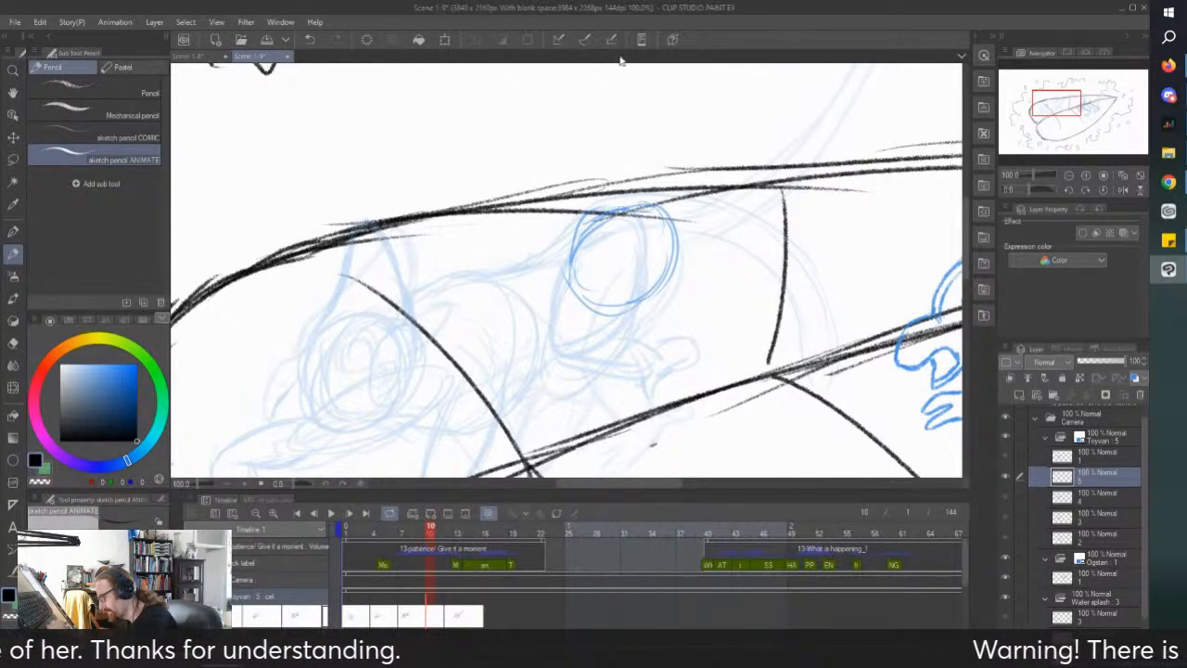
{"action": "key", "text": "ctrl+z"}
{"action": "key", "text": "ctrl+z"}
{"action": "key", "text": "ctrl+z"}
{"action": "key", "text": "ctrl+z"}
{"action": "key", "text": "ctrl+z"}
{"action": "key", "text": "ctrl+z"}
{"action": "key", "text": "ctrl+z"}
{"action": "key", "text": "ctrl+z"}
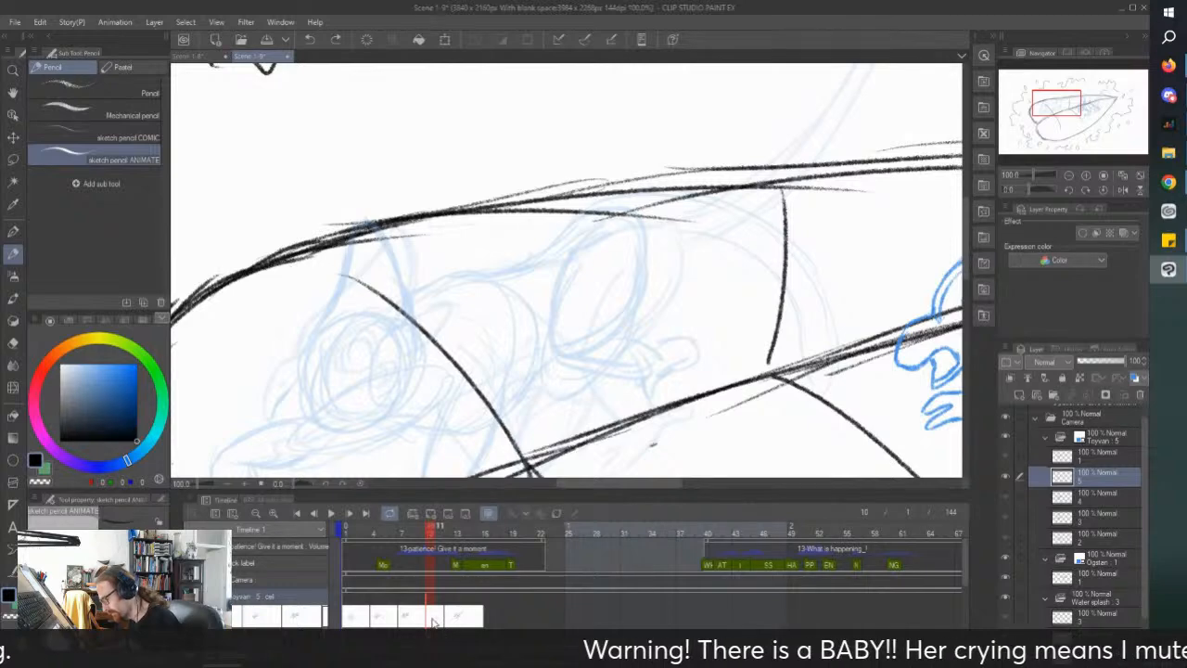
Step: Sketch Toyvan's head as a circle with a pointed snout on the new frame 10 cel
{"action": "scroll", "coordinate": [408, 243], "scroll_direction": "down", "scroll_amount": 2}
{"action": "scroll", "coordinate": [308, 344], "scroll_direction": "up", "scroll_amount": 3}
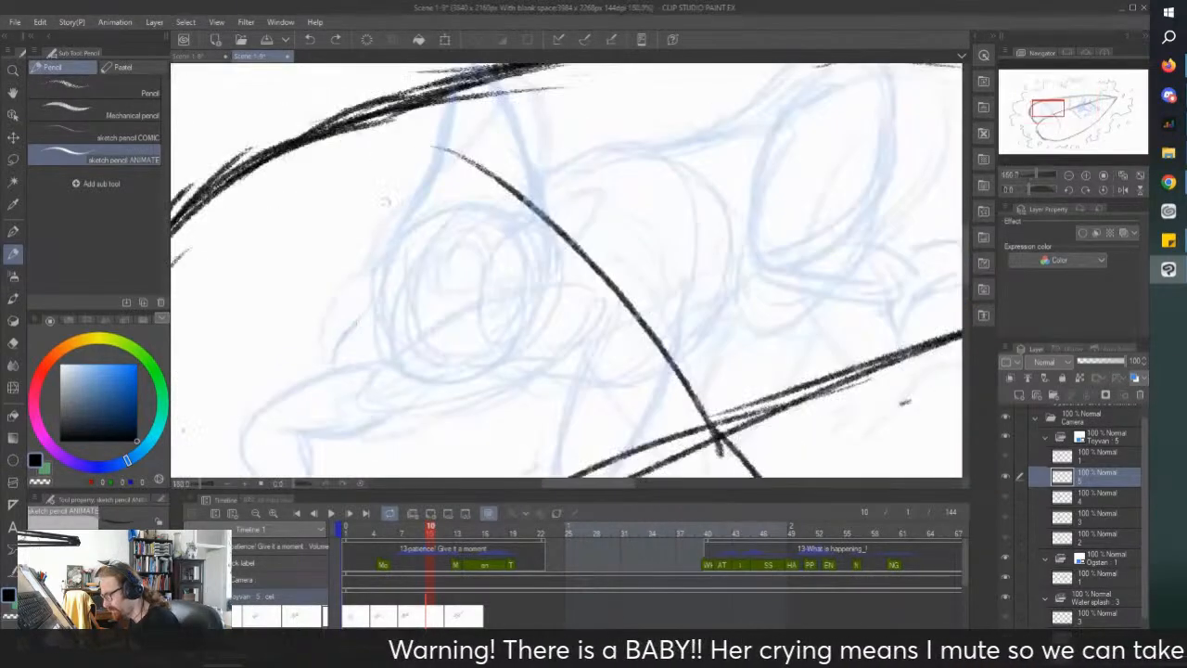
{"action": "mouse_move", "coordinate": [411, 214]}
{"action": "left_mouse_down"}
{"action": "mouse_move", "coordinate": [373, 275]}
{"action": "mouse_move", "coordinate": [376, 305]}
{"action": "mouse_move", "coordinate": [520, 298]}
{"action": "mouse_move", "coordinate": [523, 278]}
{"action": "mouse_move", "coordinate": [488, 215]}
{"action": "mouse_move", "coordinate": [450, 192]}
{"action": "mouse_move", "coordinate": [422, 211]}
{"action": "mouse_move", "coordinate": [471, 195]}
{"action": "mouse_move", "coordinate": [524, 220]}
{"action": "left_mouse_up"}
{"action": "mouse_move", "coordinate": [376, 252]}
{"action": "left_mouse_down"}
{"action": "mouse_move", "coordinate": [360, 298]}
{"action": "mouse_move", "coordinate": [339, 305]}
{"action": "mouse_move", "coordinate": [315, 369]}
{"action": "mouse_move", "coordinate": [402, 380]}
{"action": "mouse_move", "coordinate": [344, 384]}
{"action": "mouse_move", "coordinate": [432, 362]}
{"action": "left_mouse_up"}
{"action": "scroll", "coordinate": [442, 295], "scroll_direction": "down", "scroll_amount": 2}
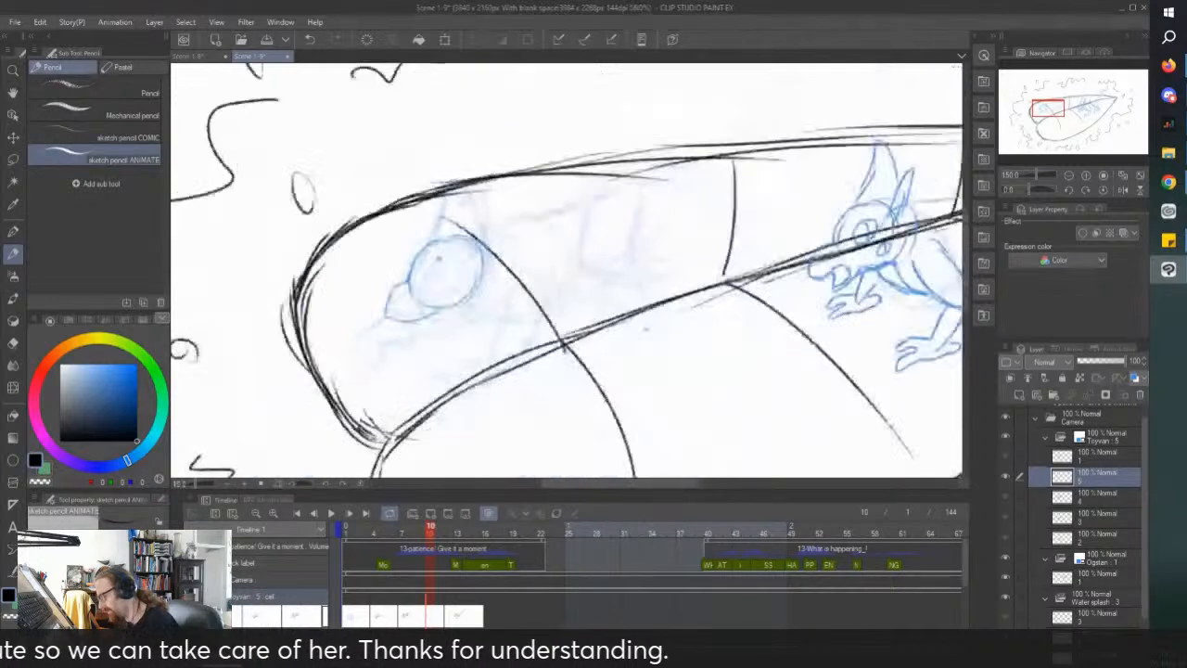
{"action": "scroll", "coordinate": [371, 399], "scroll_direction": "up", "scroll_amount": 2}
{"action": "scroll", "coordinate": [526, 116], "scroll_direction": "down", "scroll_amount": 2}
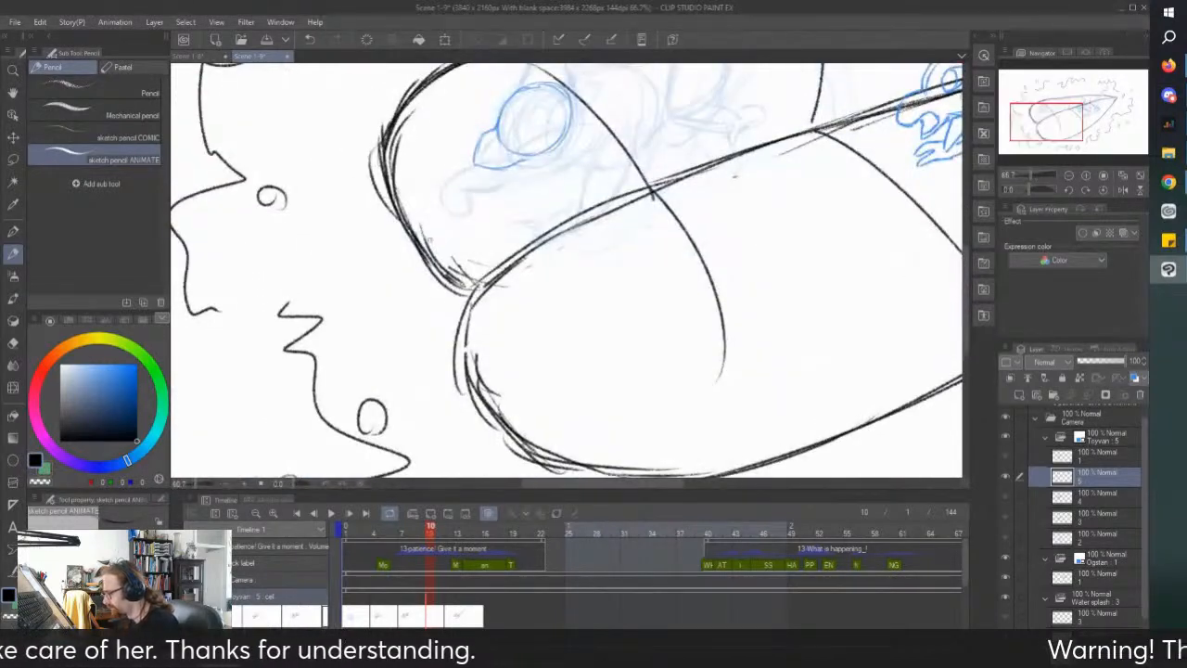
Step: Sketch Toyvan's chest line and bent near foreleg on the frame 10 cel, comparing them with the landed pose at frame 12
{"action": "left_click_drag", "start_coordinate": [615, 134], "coordinate": [609, 195]}
{"action": "scroll", "coordinate": [609, 195], "scroll_direction": "up", "scroll_amount": 2}
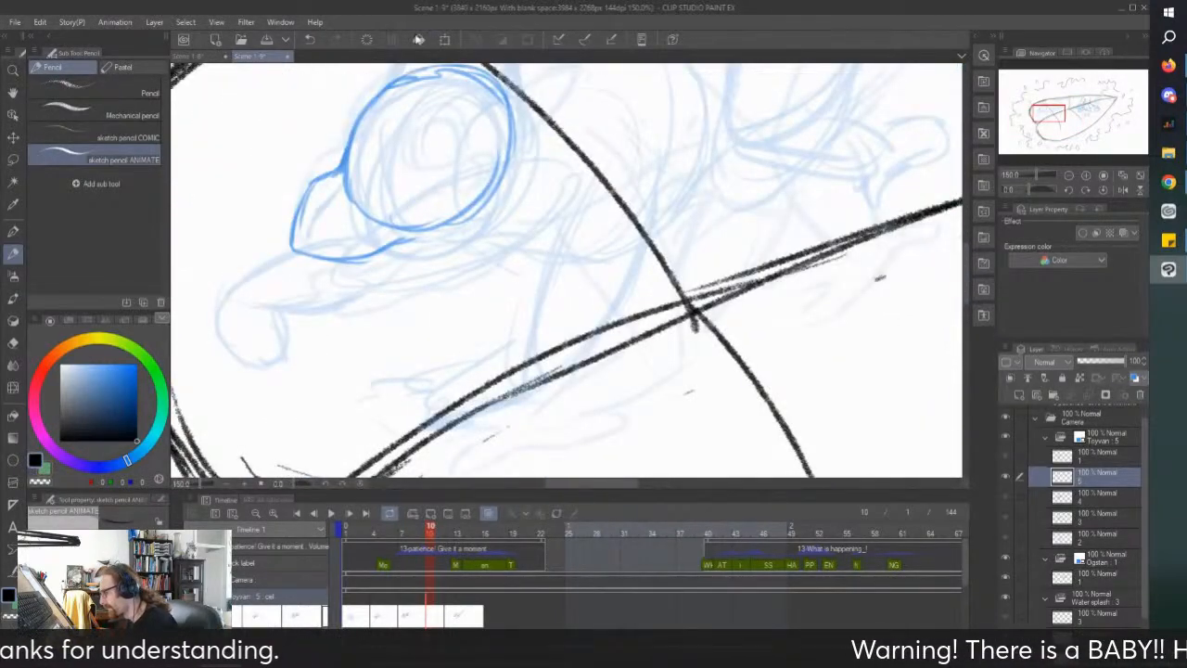
{"action": "mouse_move", "coordinate": [602, 129]}
{"action": "left_mouse_down"}
{"action": "mouse_move", "coordinate": [742, 263]}
{"action": "mouse_move", "coordinate": [593, 204]}
{"action": "mouse_move", "coordinate": [742, 266]}
{"action": "mouse_move", "coordinate": [582, 345]}
{"action": "left_mouse_up"}
{"action": "left_click_drag", "start_coordinate": [594, 321], "coordinate": [670, 262]}
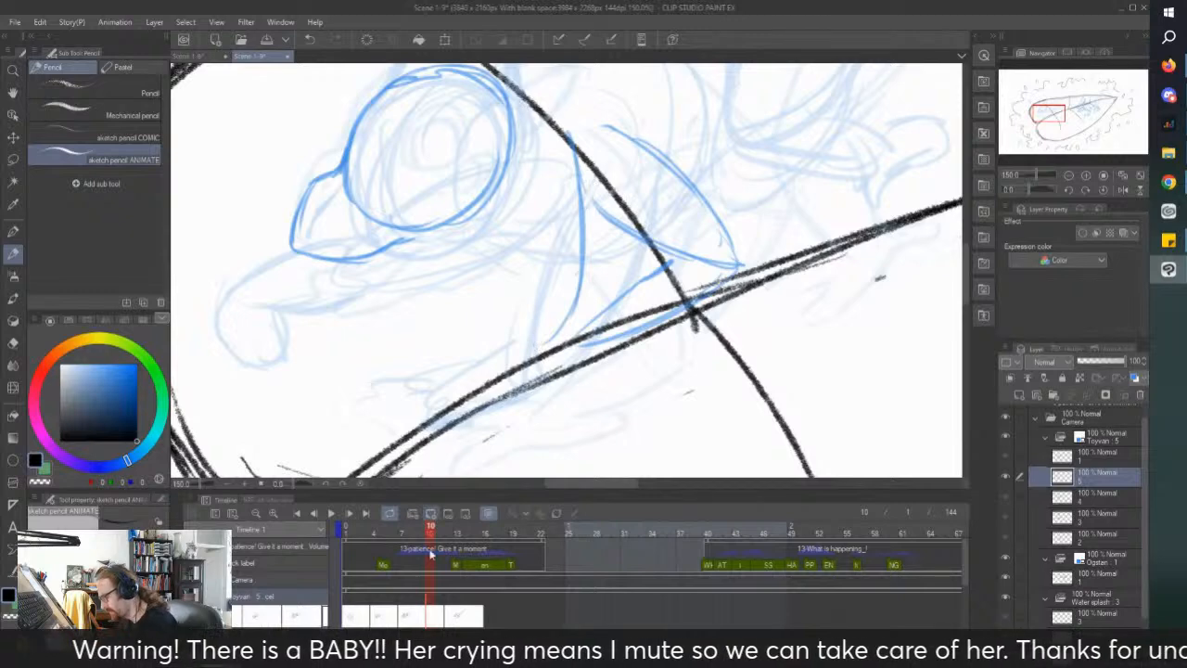
{"action": "left_click", "coordinate": [443, 615]}
{"action": "key", "text": "ctrl+minus"}
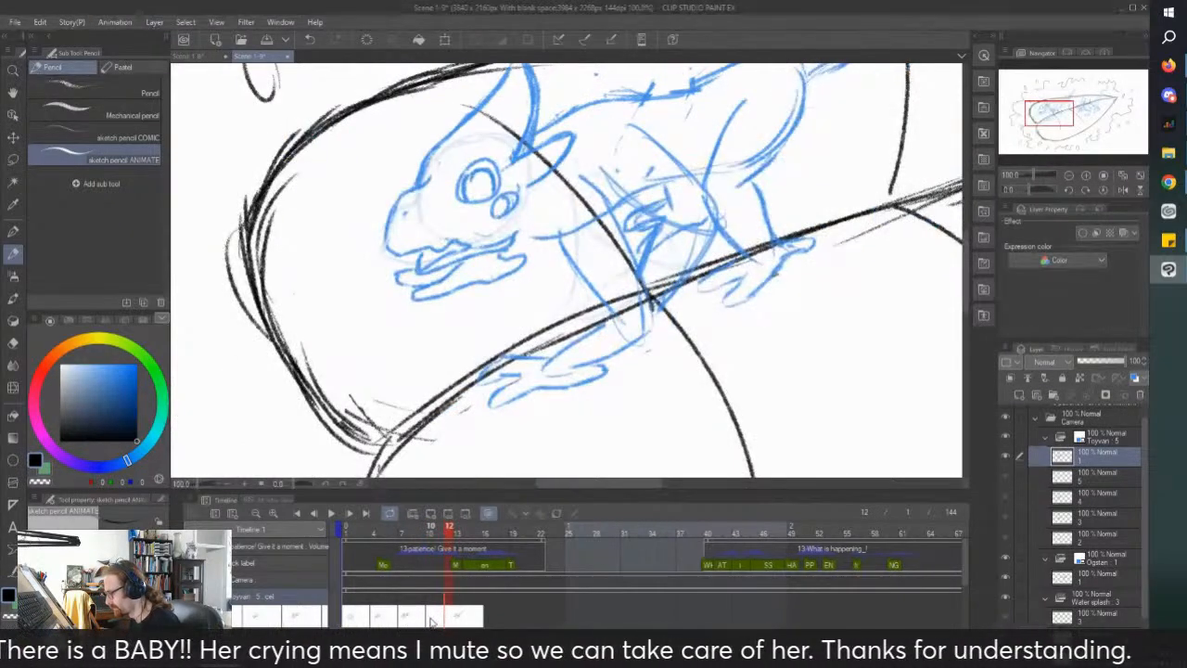
{"action": "left_click", "coordinate": [428, 615]}
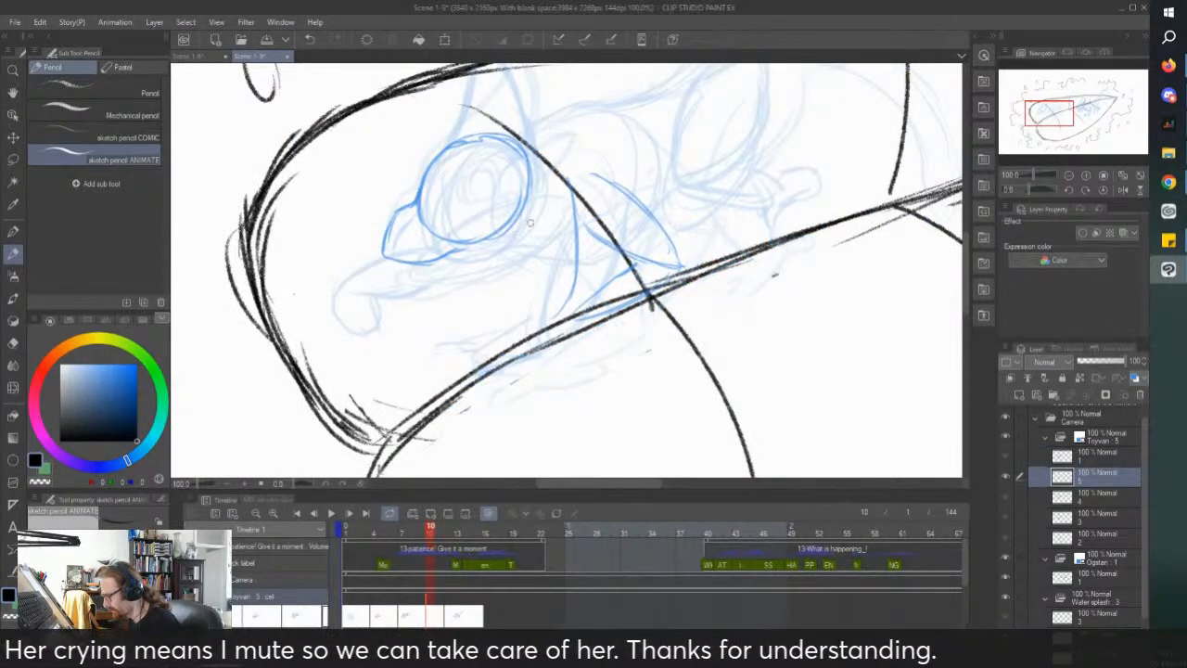
Step: Erase the forward-stretched far foreleg on the previous Toyvan cel, redraw it lower beneath the head, and return to frame 10
{"action": "left_click", "coordinate": [420, 527]}
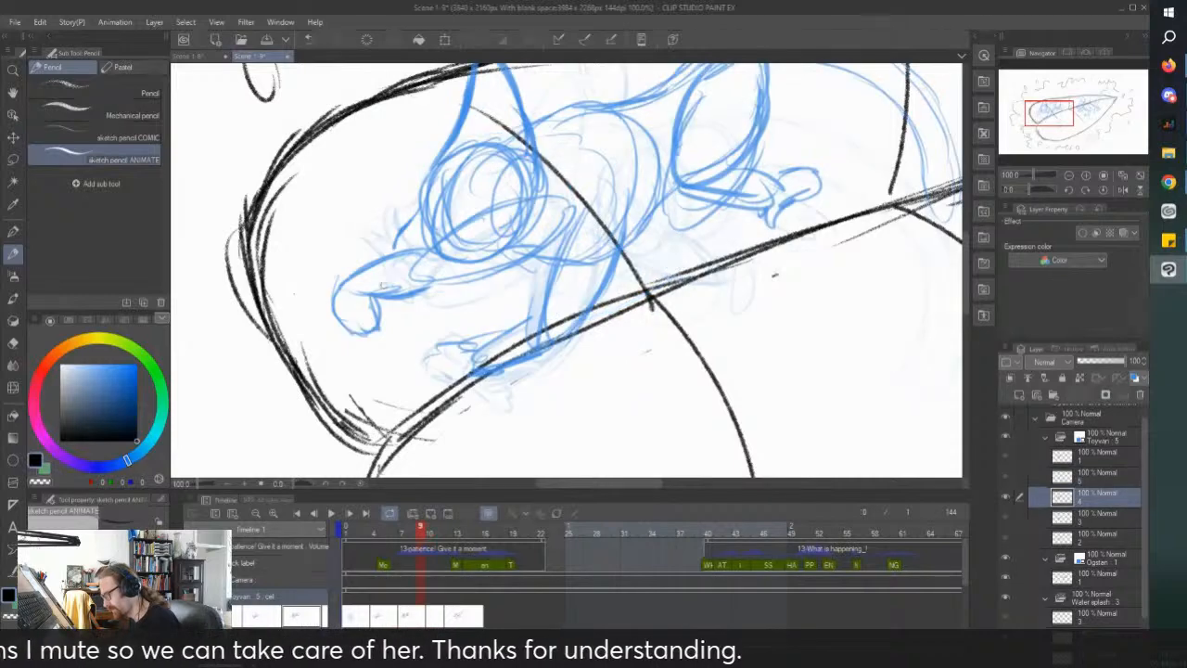
{"action": "left_click_drag", "start_coordinate": [566, 204], "coordinate": [557, 237]}
{"action": "mouse_move", "coordinate": [475, 281]}
{"action": "left_mouse_down"}
{"action": "mouse_move", "coordinate": [520, 264]}
{"action": "mouse_move", "coordinate": [429, 284]}
{"action": "mouse_move", "coordinate": [384, 309]}
{"action": "left_mouse_up"}
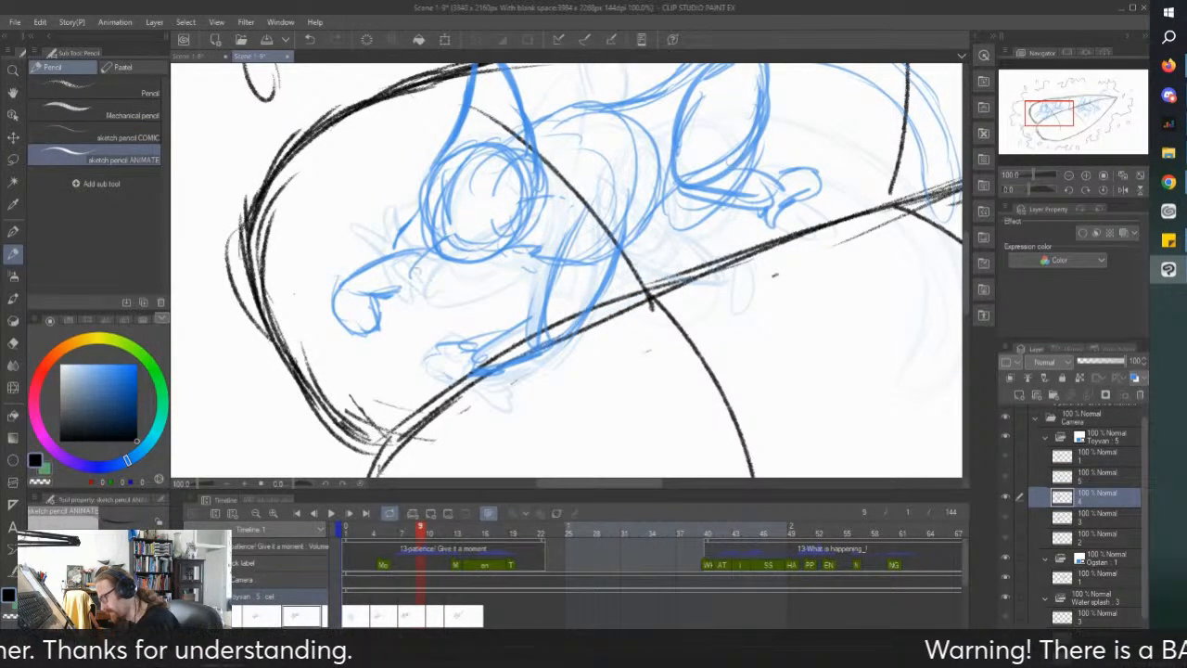
{"action": "mouse_move", "coordinate": [405, 264]}
{"action": "left_mouse_down"}
{"action": "mouse_move", "coordinate": [336, 295]}
{"action": "mouse_move", "coordinate": [352, 320]}
{"action": "mouse_move", "coordinate": [336, 320]}
{"action": "left_mouse_up"}
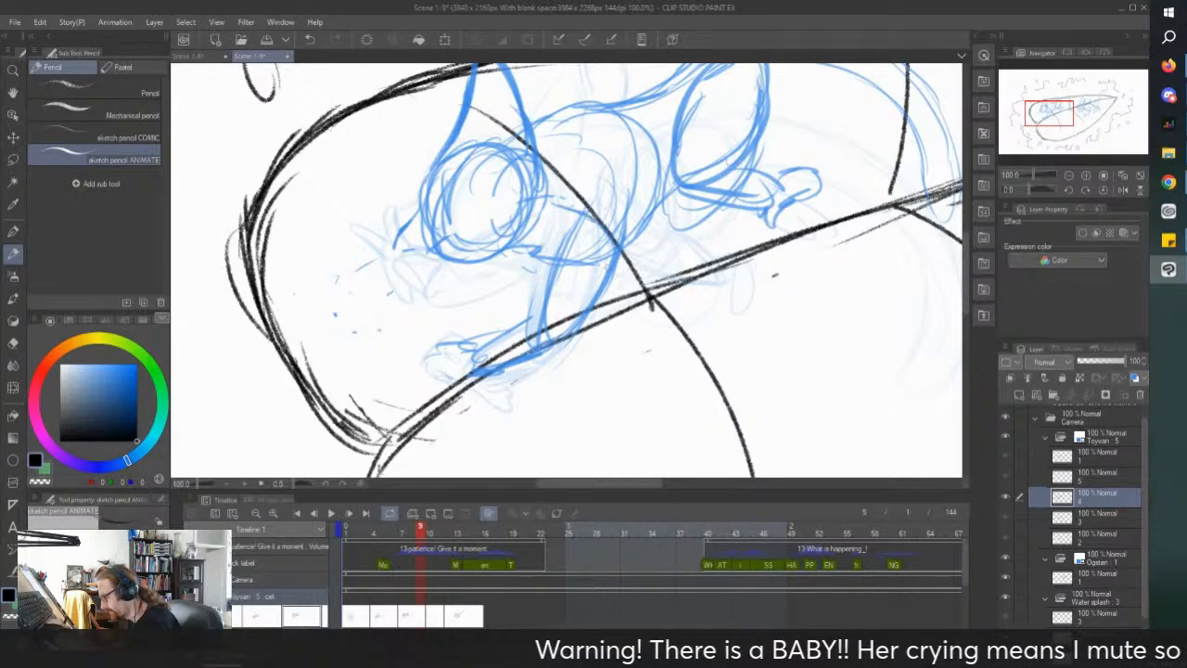
{"action": "mouse_move", "coordinate": [527, 239]}
{"action": "left_mouse_down"}
{"action": "mouse_move", "coordinate": [590, 278]}
{"action": "mouse_move", "coordinate": [607, 219]}
{"action": "left_mouse_up"}
{"action": "left_click_drag", "start_coordinate": [587, 270], "coordinate": [458, 306]}
{"action": "left_click_drag", "start_coordinate": [532, 262], "coordinate": [458, 291]}
{"action": "left_click", "coordinate": [426, 597]}
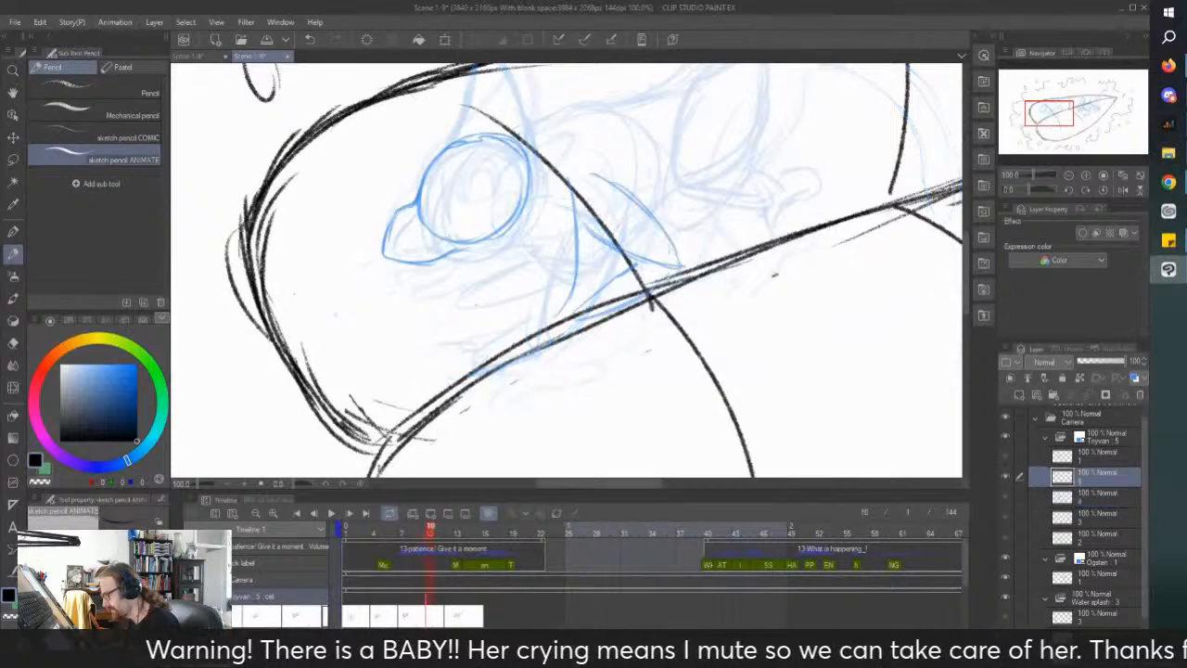
Step: Sketch Toyvan's far foreleg reaching down to the leaf beneath the head on the frame 10 cel, checking it against the previous cel
{"action": "mouse_move", "coordinate": [527, 279]}
{"action": "left_mouse_down"}
{"action": "mouse_move", "coordinate": [491, 345]}
{"action": "mouse_move", "coordinate": [568, 303]}
{"action": "mouse_move", "coordinate": [506, 358]}
{"action": "mouse_move", "coordinate": [531, 284]}
{"action": "mouse_move", "coordinate": [528, 206]}
{"action": "mouse_move", "coordinate": [538, 277]}
{"action": "left_mouse_up"}
{"action": "left_click_drag", "start_coordinate": [582, 200], "coordinate": [572, 310]}
{"action": "key", "text": "ctrl+minus"}
{"action": "key", "text": "ctrl+minus"}
{"action": "key", "text": "ctrl+plus"}
{"action": "key", "text": "ctrl+plus"}
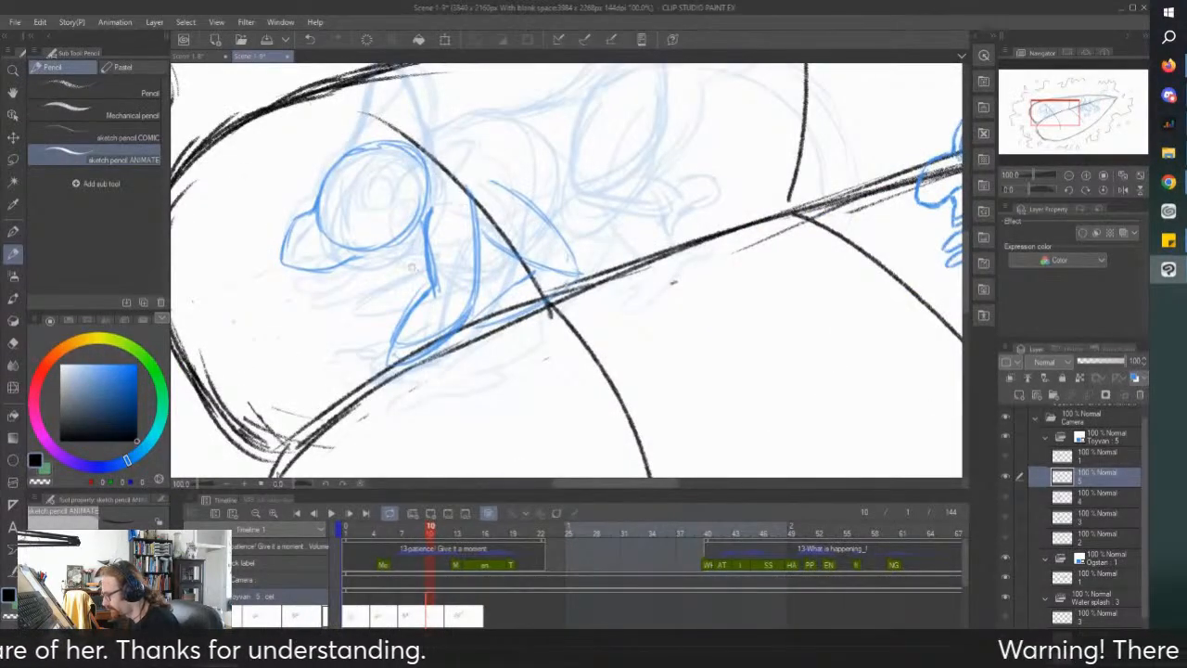
{"action": "scroll", "coordinate": [474, 216], "scroll_direction": "down", "scroll_amount": 1}
{"action": "left_click_drag", "start_coordinate": [456, 617], "coordinate": [417, 613]}
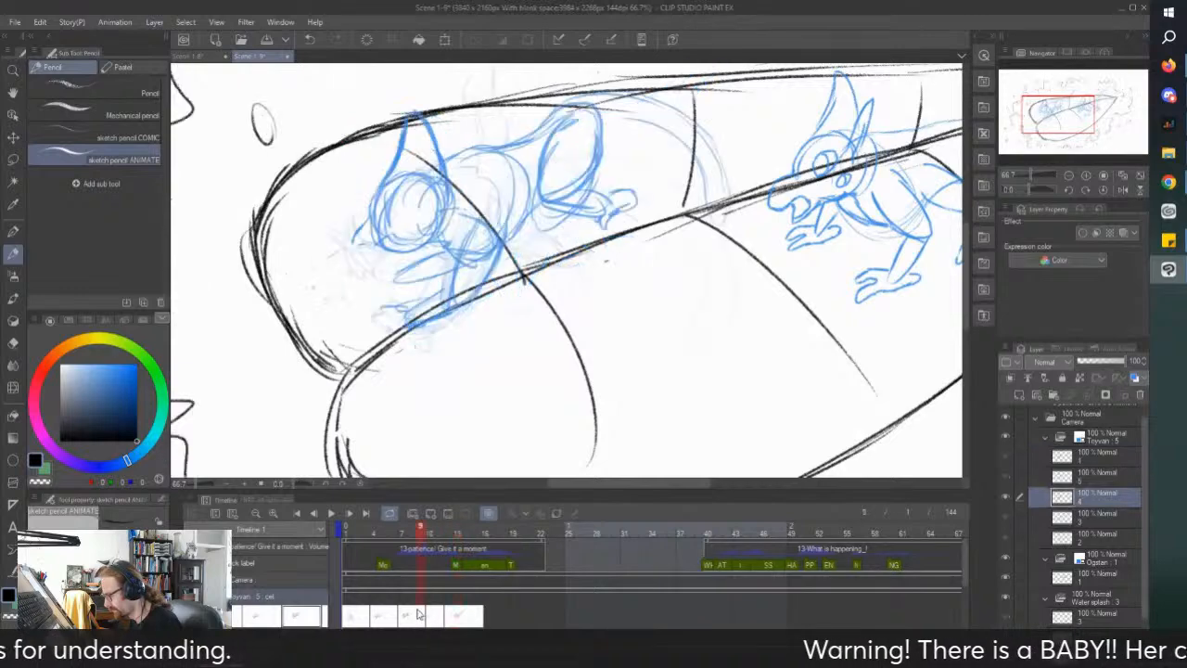
{"action": "scroll", "coordinate": [459, 167], "scroll_direction": "up", "scroll_amount": 1}
{"action": "left_click", "coordinate": [426, 618]}
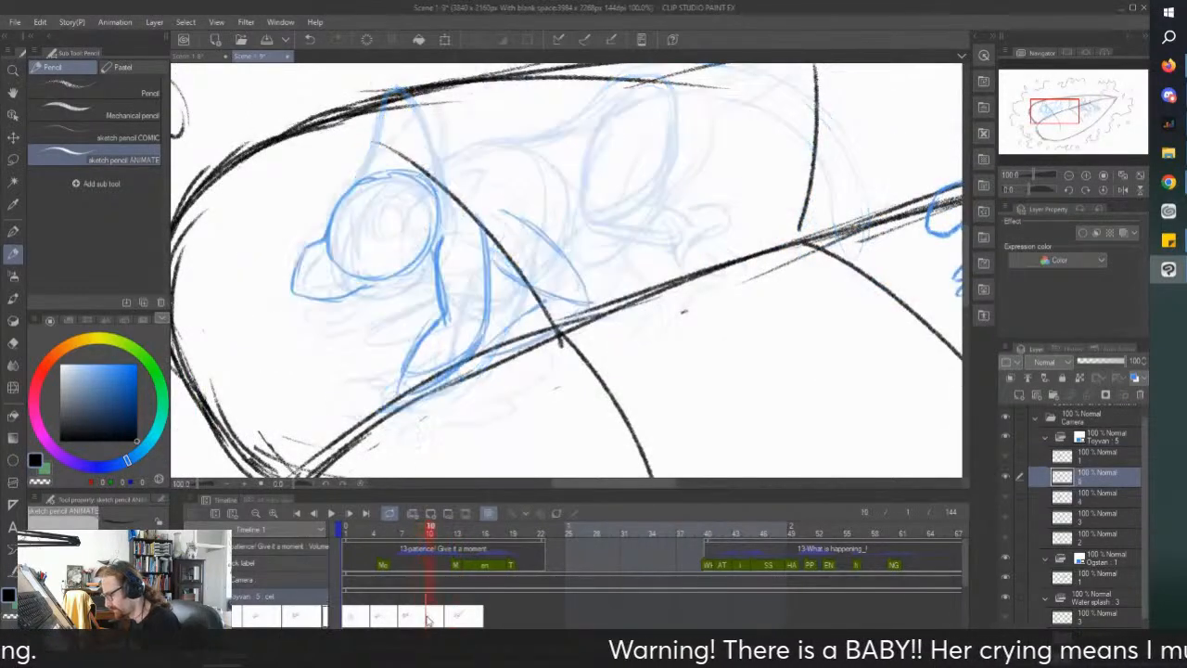
Step: Erase the bent near foreleg on the frame 10 cel and redraw it with a round shoulder and a tucked lower leg
{"action": "left_click_drag", "start_coordinate": [552, 246], "coordinate": [585, 289]}
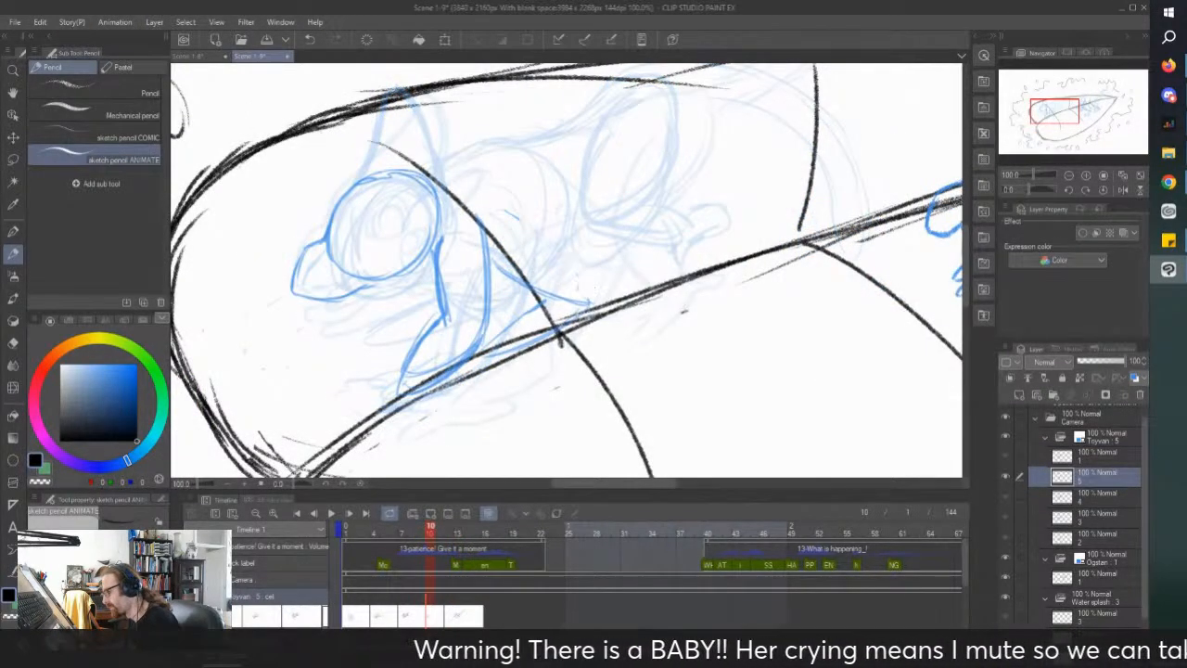
{"action": "mouse_move", "coordinate": [554, 334]}
{"action": "left_mouse_down"}
{"action": "mouse_move", "coordinate": [542, 304]}
{"action": "mouse_move", "coordinate": [497, 340]}
{"action": "left_mouse_up"}
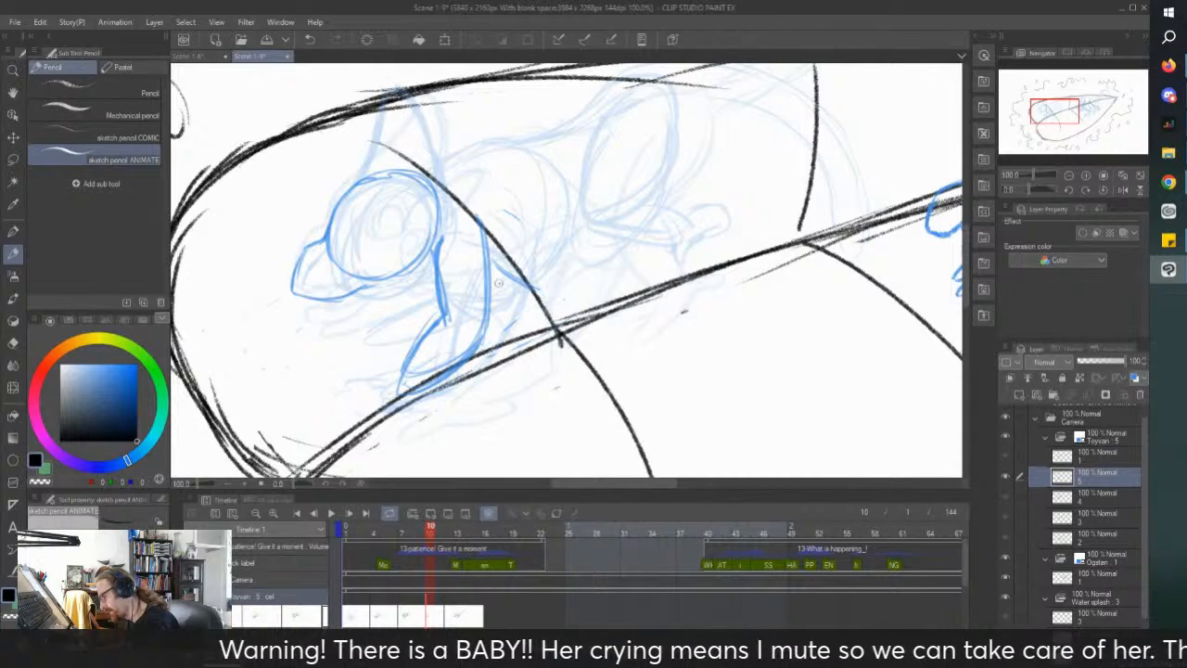
{"action": "mouse_move", "coordinate": [509, 212]}
{"action": "left_mouse_down"}
{"action": "mouse_move", "coordinate": [573, 199]}
{"action": "mouse_move", "coordinate": [598, 230]}
{"action": "left_mouse_up"}
{"action": "mouse_move", "coordinate": [508, 243]}
{"action": "left_mouse_down"}
{"action": "mouse_move", "coordinate": [574, 201]}
{"action": "mouse_move", "coordinate": [508, 248]}
{"action": "left_mouse_up"}
{"action": "left_click_drag", "start_coordinate": [590, 236], "coordinate": [549, 302]}
{"action": "mouse_move", "coordinate": [555, 247]}
{"action": "left_mouse_down"}
{"action": "mouse_move", "coordinate": [544, 306]}
{"action": "mouse_move", "coordinate": [590, 232]}
{"action": "left_mouse_up"}
{"action": "scroll", "coordinate": [589, 221], "scroll_direction": "down", "scroll_amount": 2}
{"action": "scroll", "coordinate": [544, 223], "scroll_direction": "up", "scroll_amount": 2}
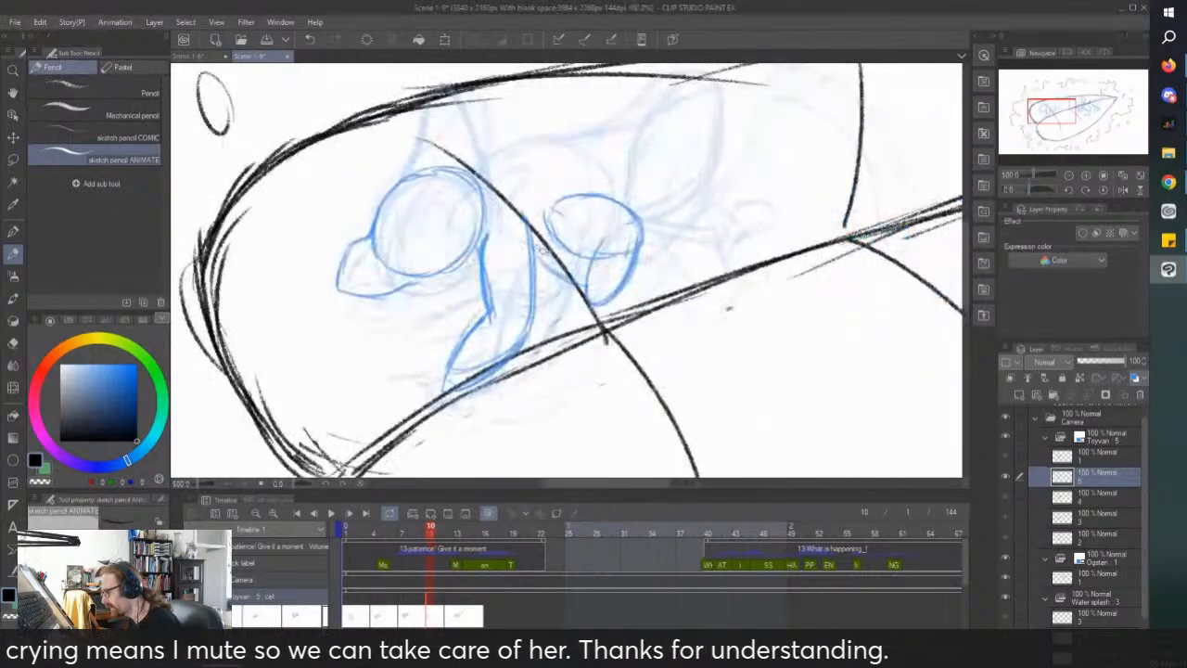
Step: Compare frame 10 with the landed pose, then sketch Toyvan's thigh as an open oval over the previous pose's hindquarters
{"action": "scroll", "coordinate": [410, 242], "scroll_direction": "down", "scroll_amount": 3}
{"action": "left_click_drag", "start_coordinate": [445, 139], "coordinate": [428, 156]}
{"action": "scroll", "coordinate": [348, 311], "scroll_direction": "up", "scroll_amount": 2}
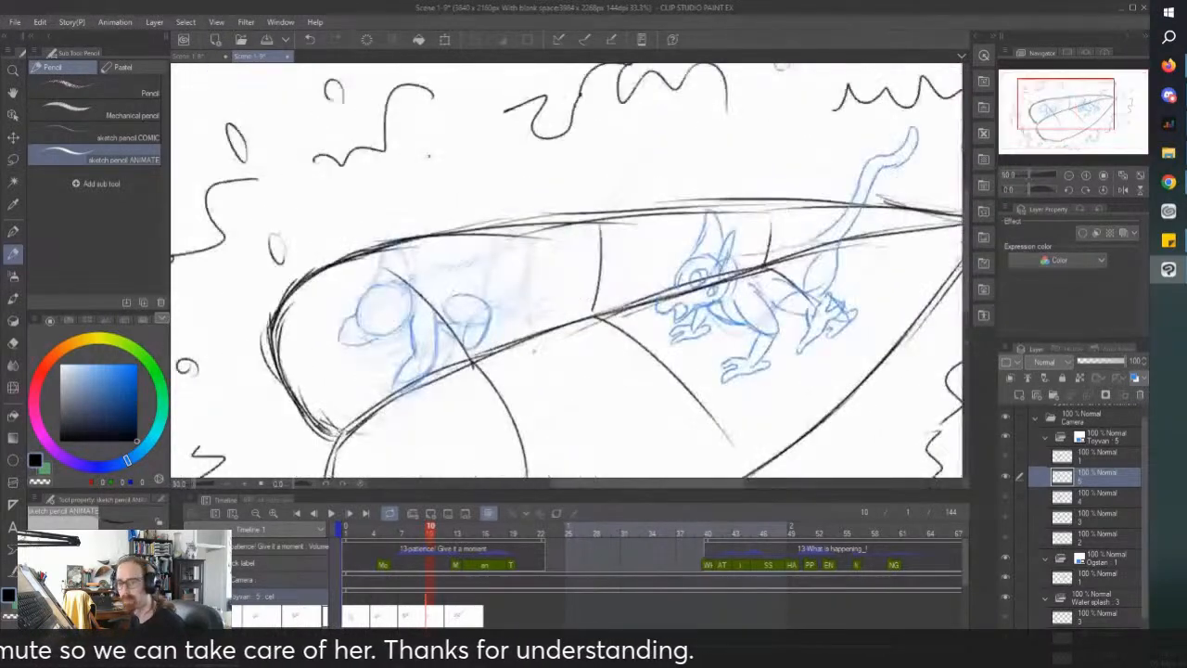
{"action": "key", "text": "Right"}
{"action": "key", "text": "Right"}
{"action": "key", "text": "Left"}
{"action": "key", "text": "Left"}
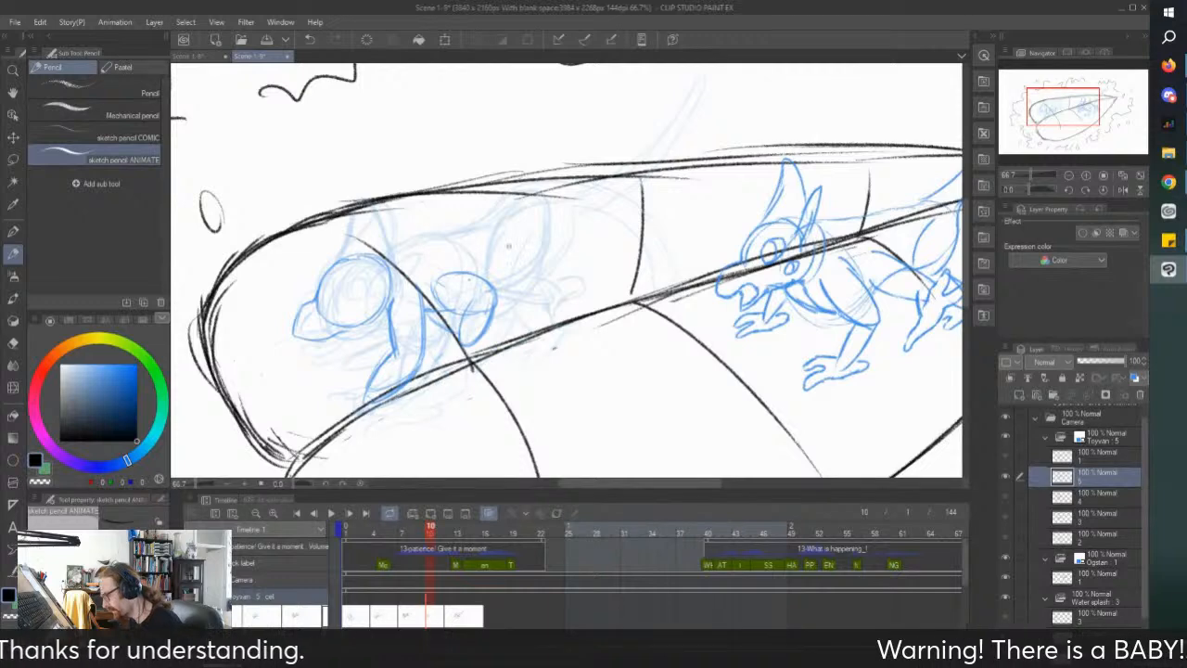
{"action": "scroll", "coordinate": [539, 198], "scroll_direction": "up", "scroll_amount": 1}
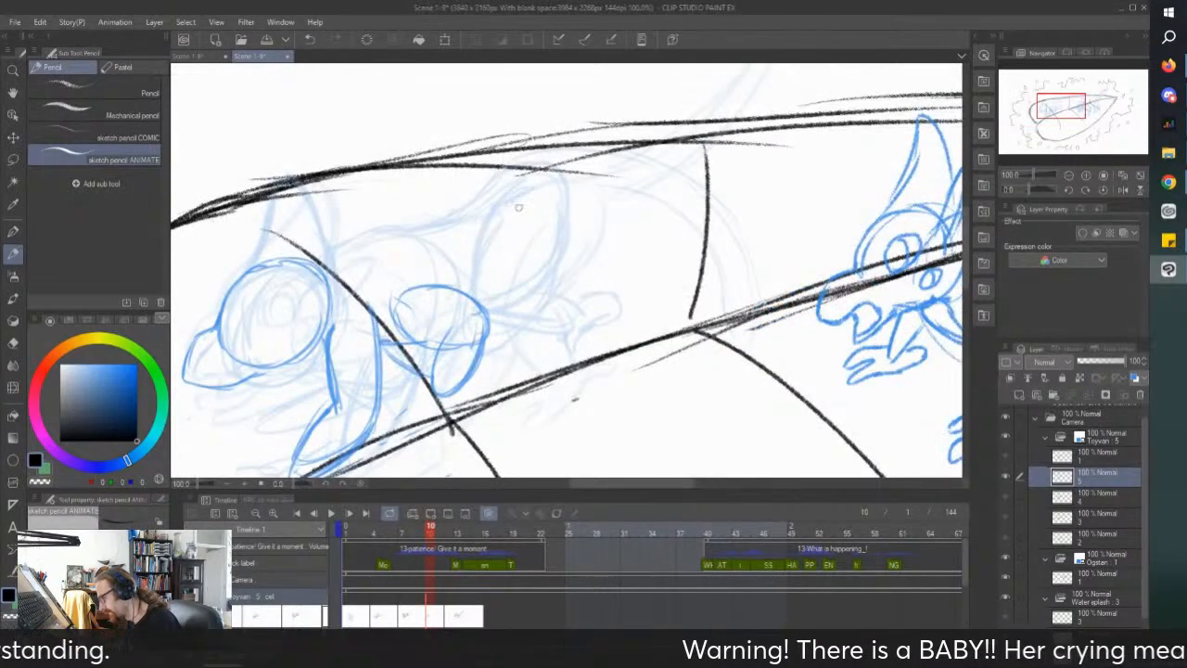
{"action": "mouse_move", "coordinate": [539, 197]}
{"action": "left_mouse_down"}
{"action": "mouse_move", "coordinate": [494, 283]}
{"action": "mouse_move", "coordinate": [533, 320]}
{"action": "mouse_move", "coordinate": [590, 222]}
{"action": "mouse_move", "coordinate": [584, 251]}
{"action": "mouse_move", "coordinate": [528, 217]}
{"action": "mouse_move", "coordinate": [507, 264]}
{"action": "left_mouse_up"}
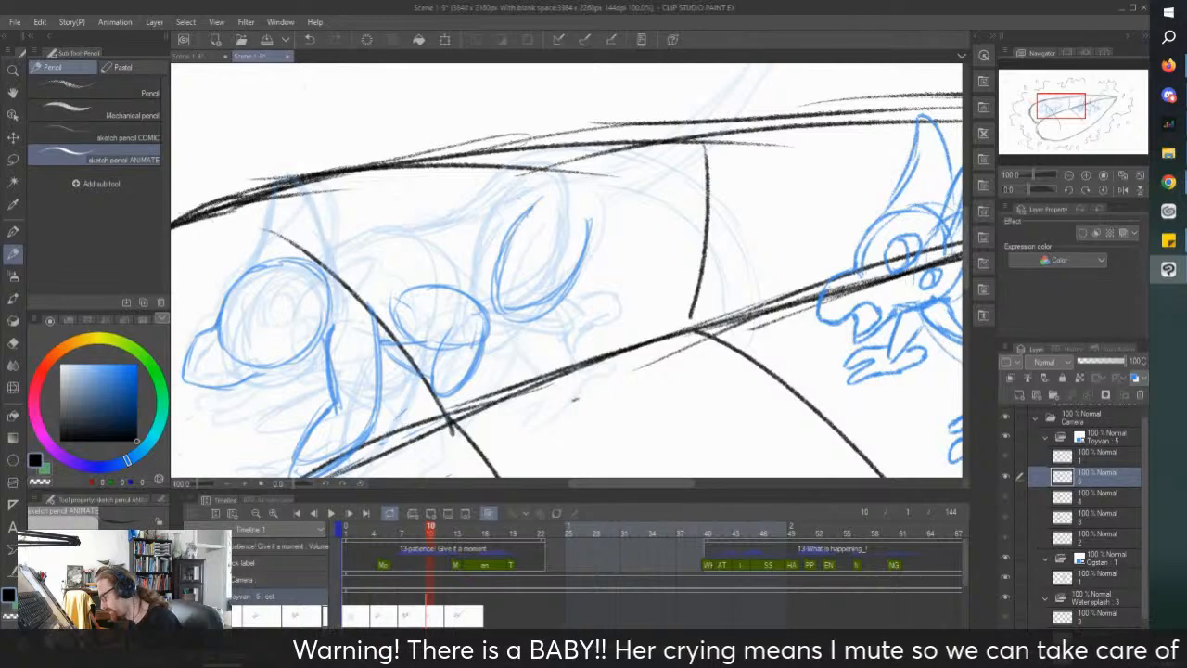
Step: Sketch Toyvan's lower hind leg and foot on the leaf's midrib in frame 10, using the landed pose at frame 12 as reference
{"action": "left_click", "coordinate": [439, 617]}
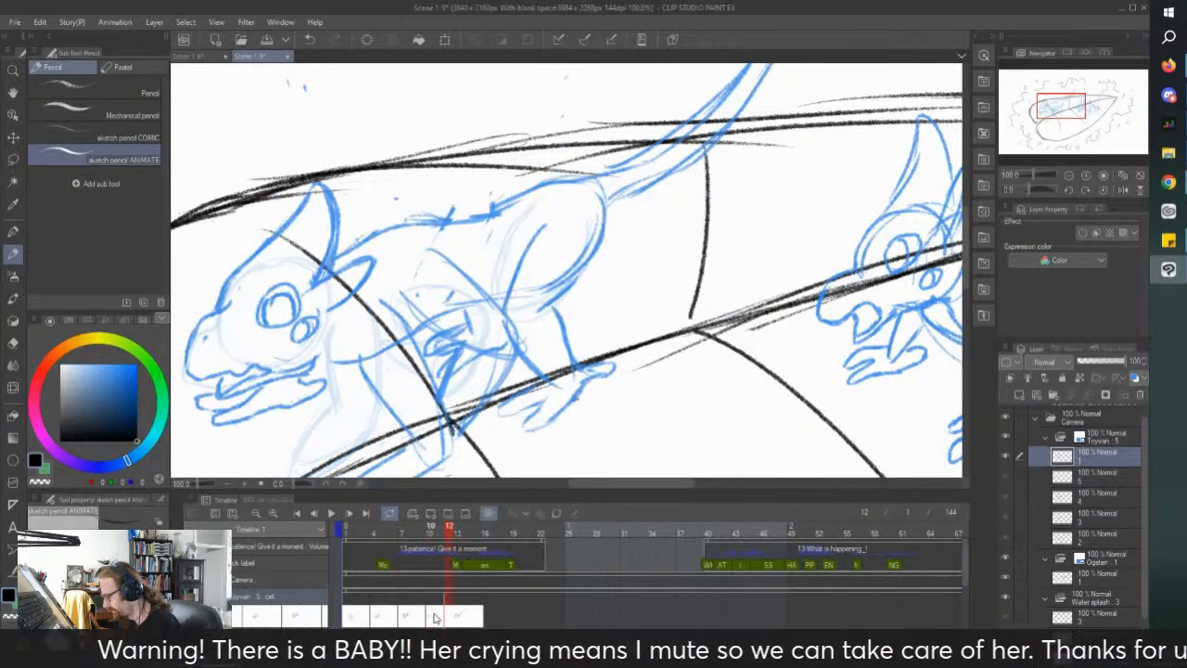
{"action": "left_click", "coordinate": [431, 617]}
{"action": "mouse_move", "coordinate": [548, 316]}
{"action": "left_mouse_down"}
{"action": "mouse_move", "coordinate": [566, 362]}
{"action": "mouse_move", "coordinate": [500, 313]}
{"action": "mouse_move", "coordinate": [521, 343]}
{"action": "mouse_move", "coordinate": [559, 345]}
{"action": "left_mouse_up"}
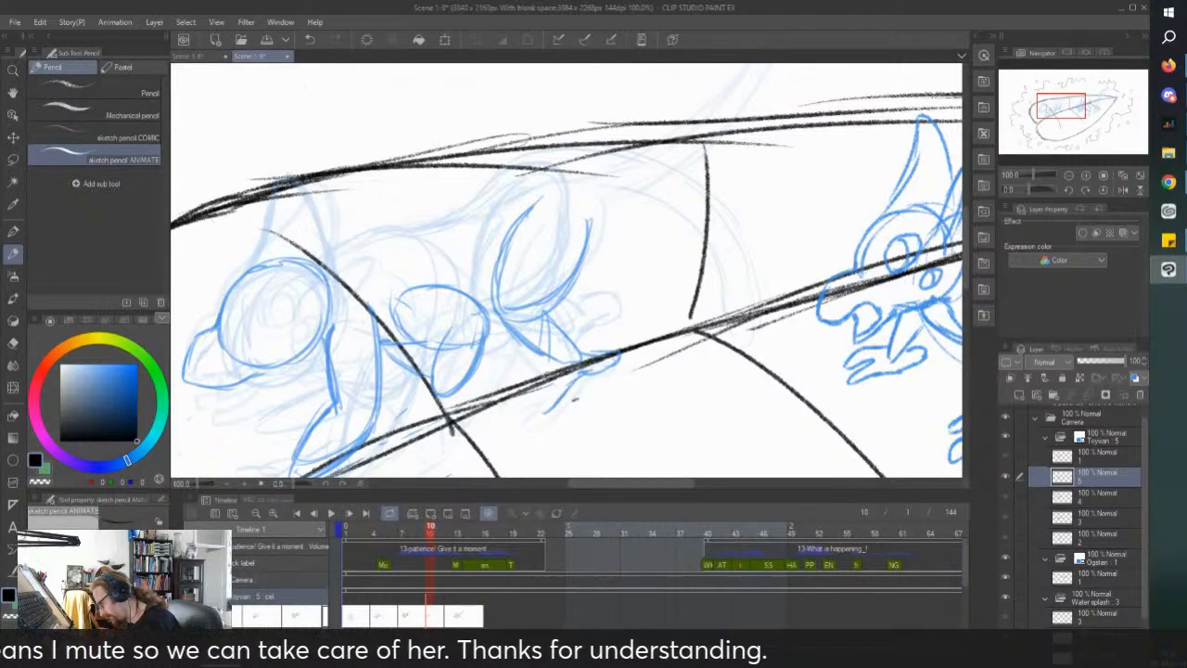
{"action": "left_click_drag", "start_coordinate": [553, 378], "coordinate": [539, 416]}
Step: Draw Toyvan's pointed ear and the back line running from the head to the rump on the frame 10 cel
{"action": "scroll", "coordinate": [560, 395], "scroll_direction": "down", "scroll_amount": 2}
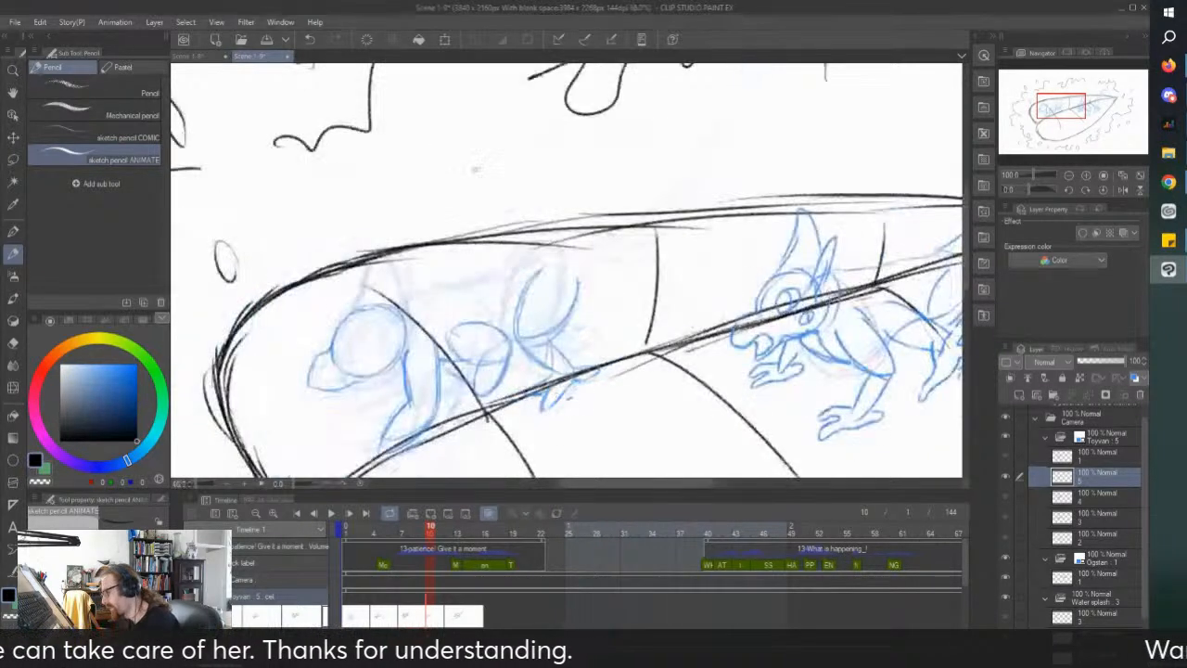
{"action": "scroll", "coordinate": [455, 275], "scroll_direction": "up", "scroll_amount": 1}
{"action": "scroll", "coordinate": [398, 283], "scroll_direction": "up", "scroll_amount": 2}
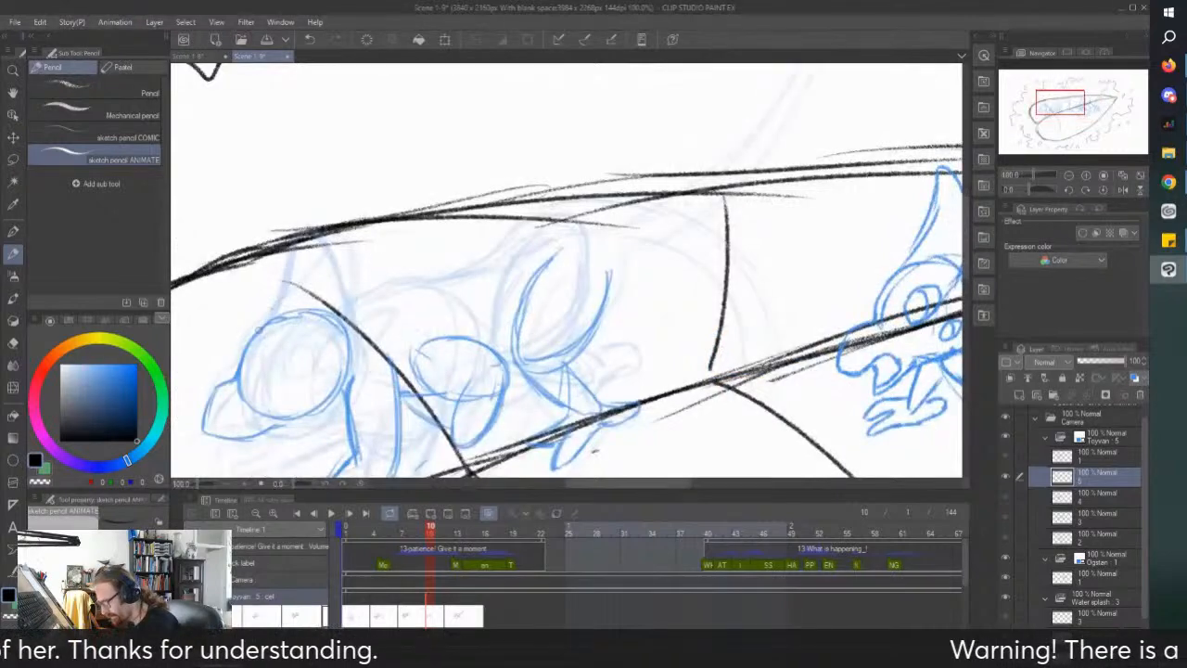
{"action": "mouse_move", "coordinate": [271, 319]}
{"action": "left_mouse_down"}
{"action": "mouse_move", "coordinate": [308, 239]}
{"action": "mouse_move", "coordinate": [328, 240]}
{"action": "mouse_move", "coordinate": [349, 328]}
{"action": "mouse_move", "coordinate": [560, 225]}
{"action": "left_mouse_up"}
{"action": "scroll", "coordinate": [566, 238], "scroll_direction": "down", "scroll_amount": 2}
{"action": "scroll", "coordinate": [680, 197], "scroll_direction": "up", "scroll_amount": 2}
Step: Sketch Toyvan's tail from the rump, undo the upturned end, and redraw it arching over with a drooping tip
{"action": "mouse_move", "coordinate": [442, 277]}
{"action": "left_mouse_down"}
{"action": "mouse_move", "coordinate": [576, 249]}
{"action": "mouse_move", "coordinate": [531, 269]}
{"action": "mouse_move", "coordinate": [594, 249]}
{"action": "mouse_move", "coordinate": [694, 156]}
{"action": "left_mouse_up"}
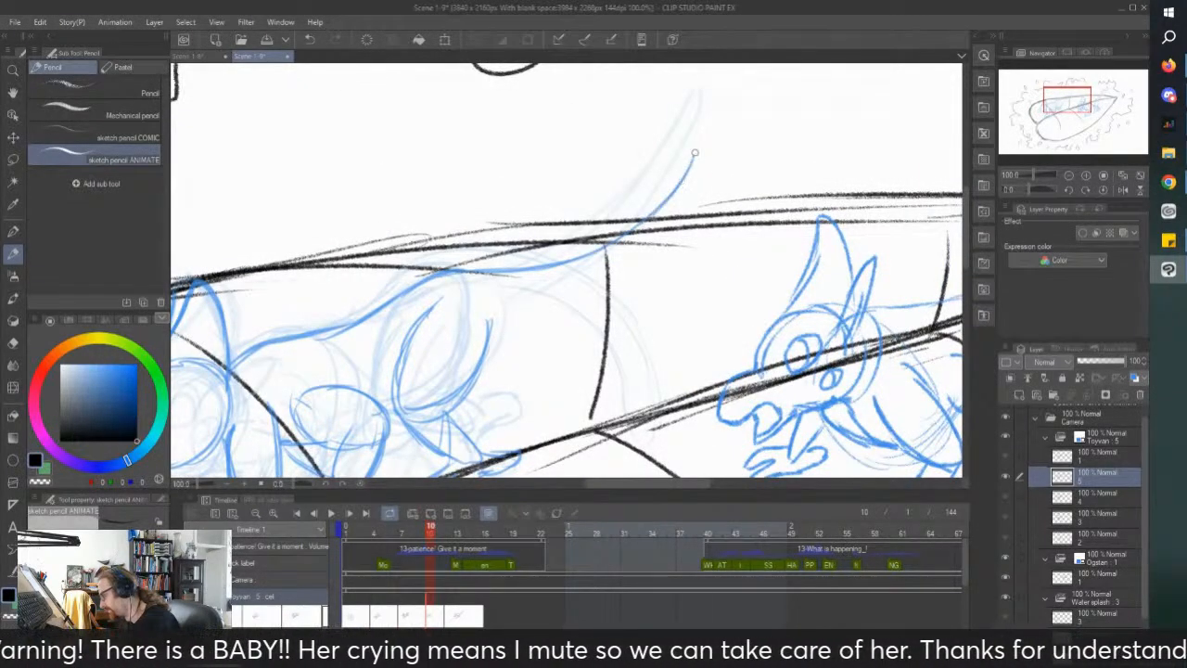
{"action": "key", "text": "ctrl+z"}
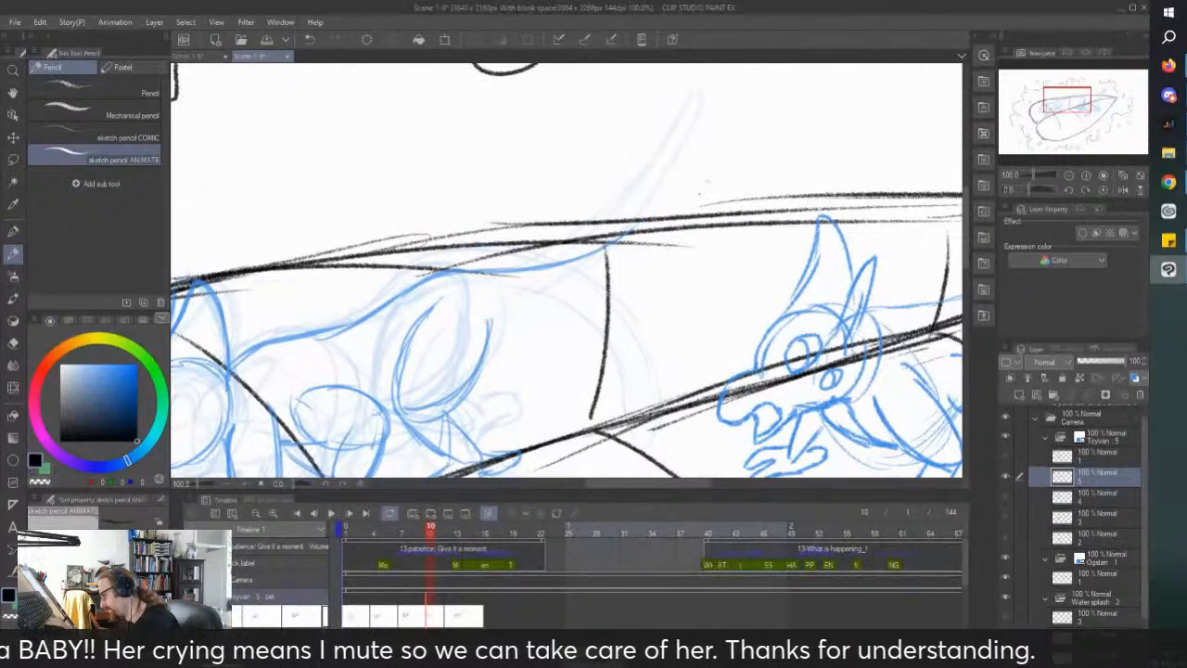
{"action": "mouse_move", "coordinate": [707, 195]}
{"action": "left_mouse_down"}
{"action": "mouse_move", "coordinate": [759, 227]}
{"action": "mouse_move", "coordinate": [536, 301]}
{"action": "mouse_move", "coordinate": [471, 371]}
{"action": "left_mouse_up"}
{"action": "scroll", "coordinate": [513, 273], "scroll_direction": "down", "scroll_amount": 2}
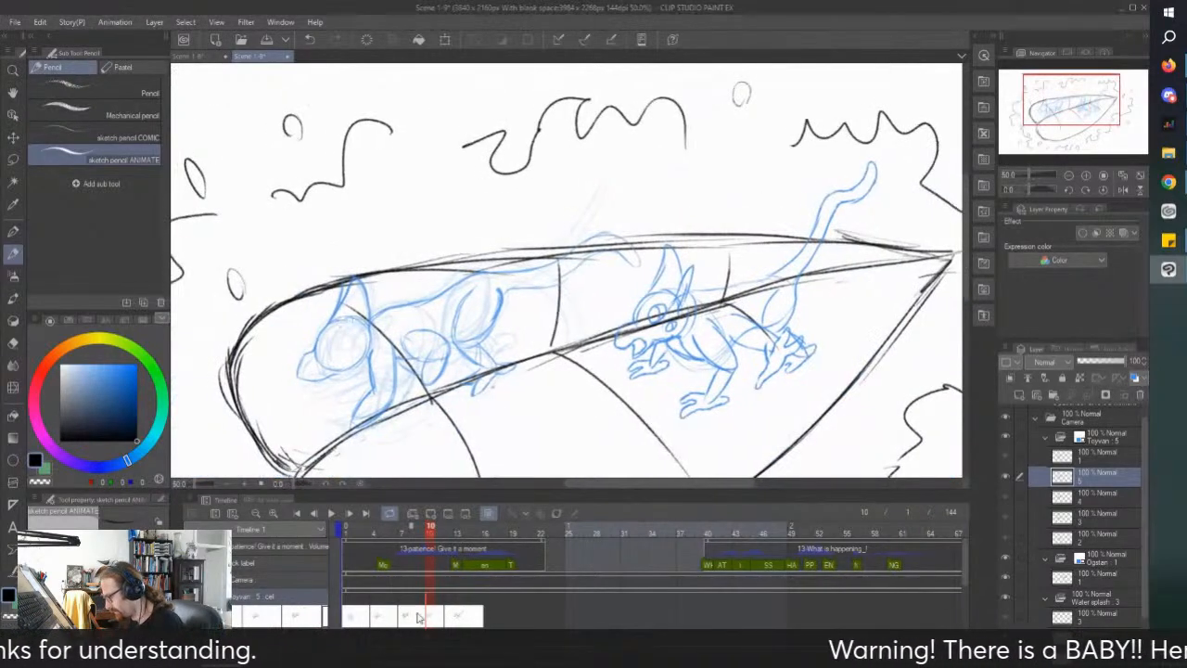
Step: Play the animation from frame 1 several times to review Toyvan's motion into the landed pose
{"action": "left_click", "coordinate": [445, 610]}
{"action": "left_click", "coordinate": [331, 513]}
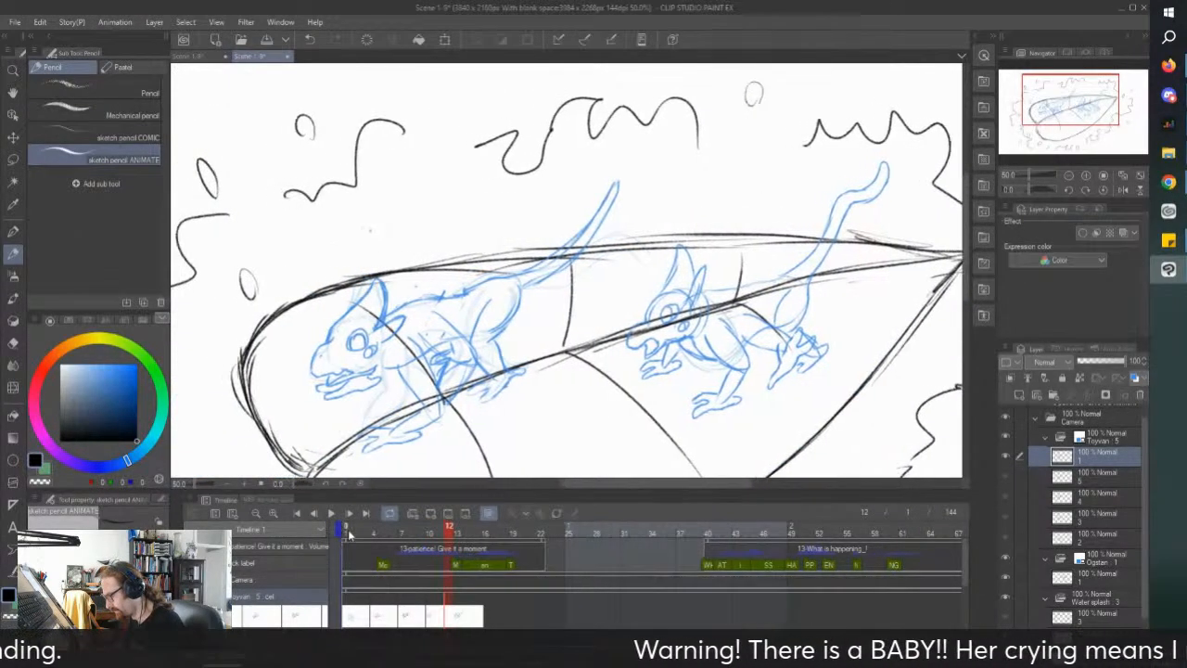
{"action": "left_click", "coordinate": [297, 513]}
{"action": "key", "text": "ctrl+minus"}
{"action": "left_click", "coordinate": [329, 513]}
{"action": "left_click", "coordinate": [330, 514]}
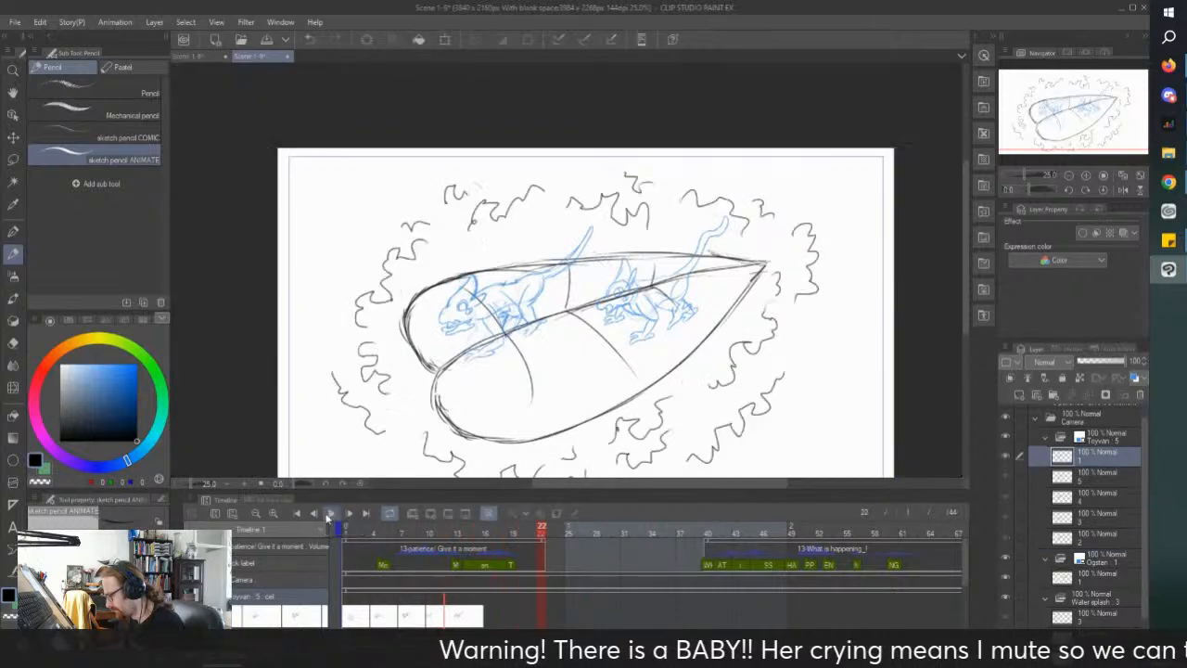
{"action": "left_click", "coordinate": [345, 529]}
{"action": "key", "text": "ctrl+plus"}
{"action": "scroll", "coordinate": [437, 409], "scroll_direction": "up", "scroll_amount": 1}
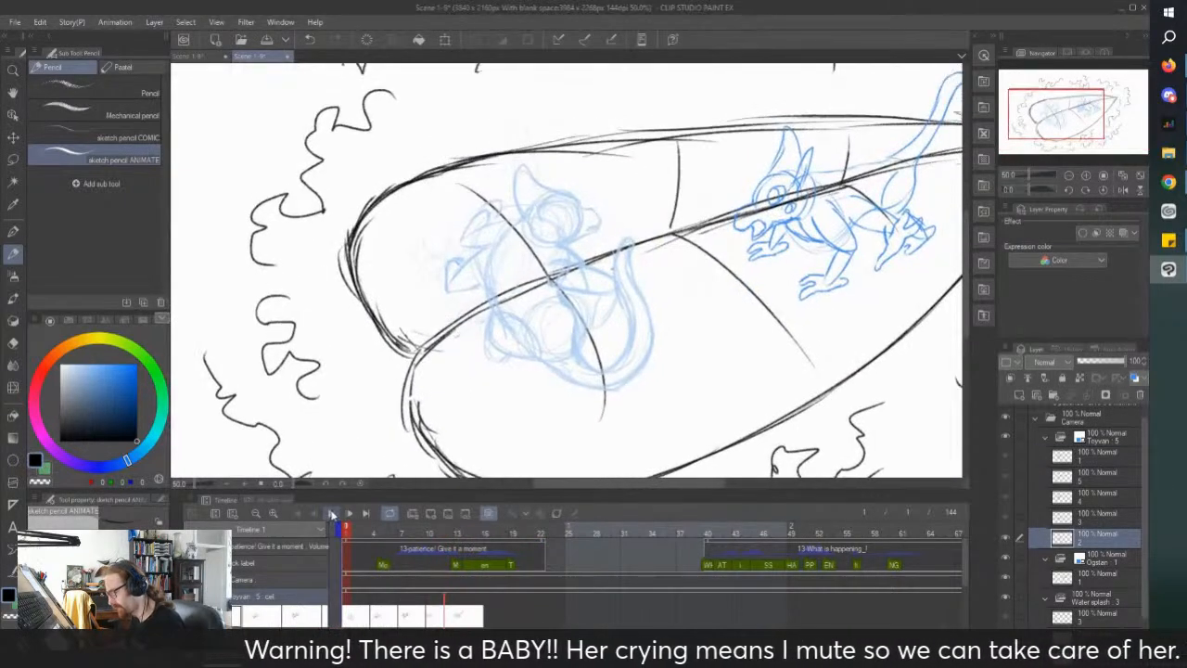
{"action": "left_click", "coordinate": [332, 514]}
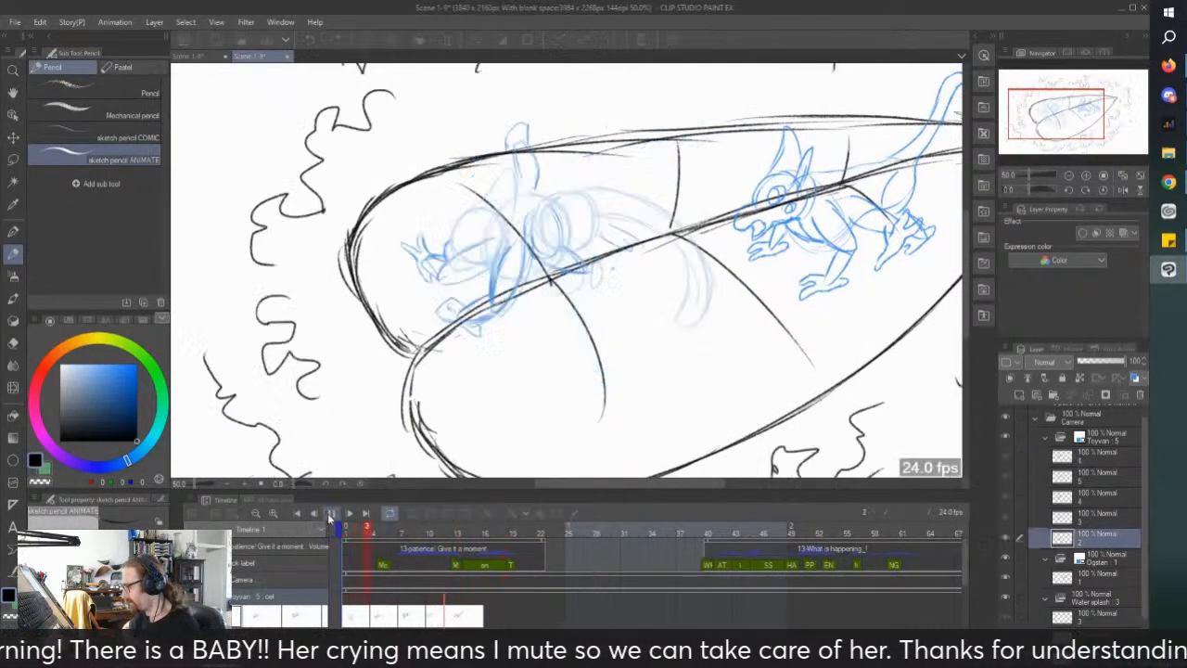
{"action": "left_click", "coordinate": [330, 514]}
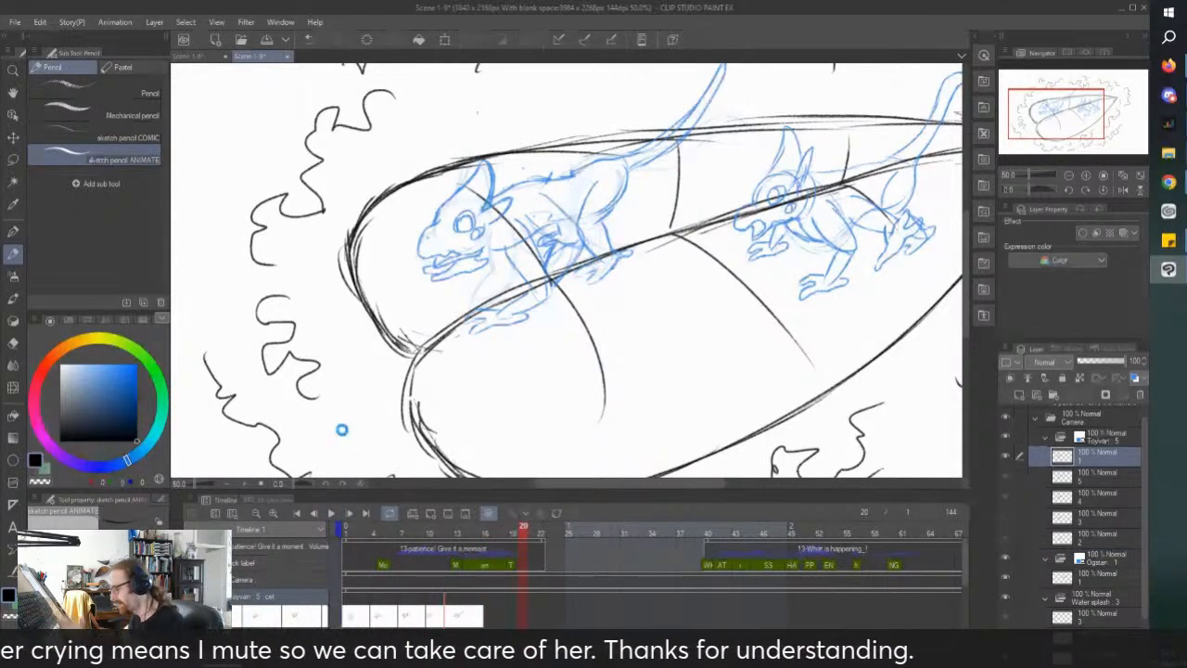
{"action": "left_click", "coordinate": [346, 529]}
{"action": "left_click", "coordinate": [330, 514]}
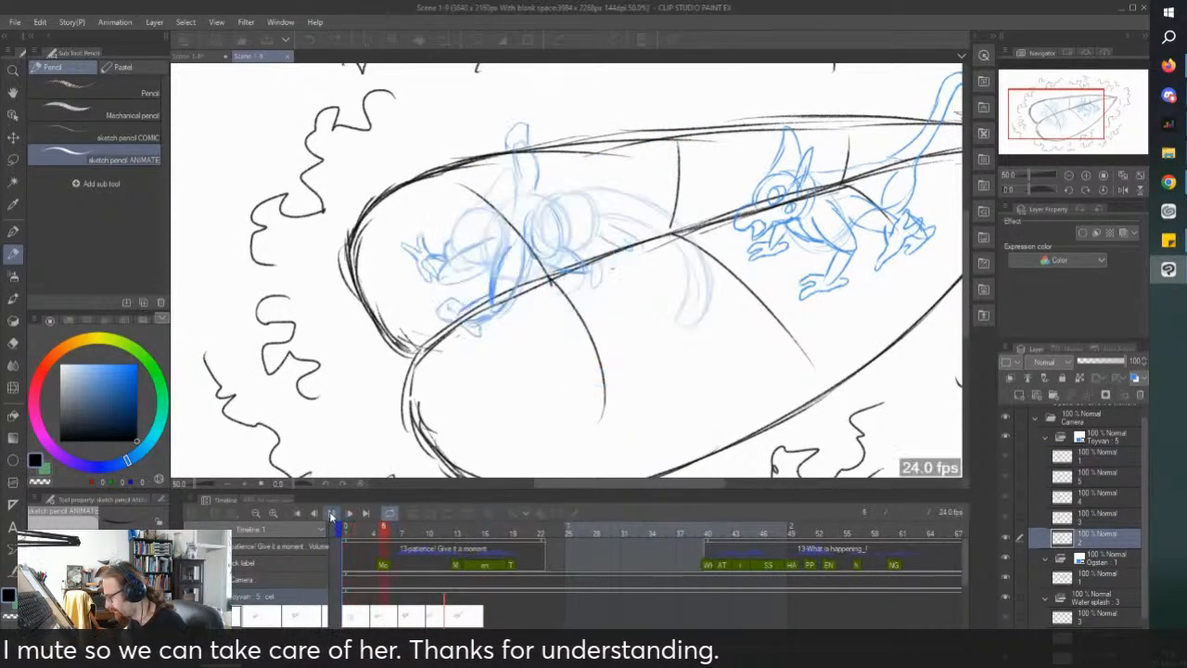
{"action": "left_click", "coordinate": [331, 514]}
Step: Step through Toyvan's cels from frame 1 to frame 12 to compare the poses, and return to frame 10
{"action": "left_click", "coordinate": [443, 624]}
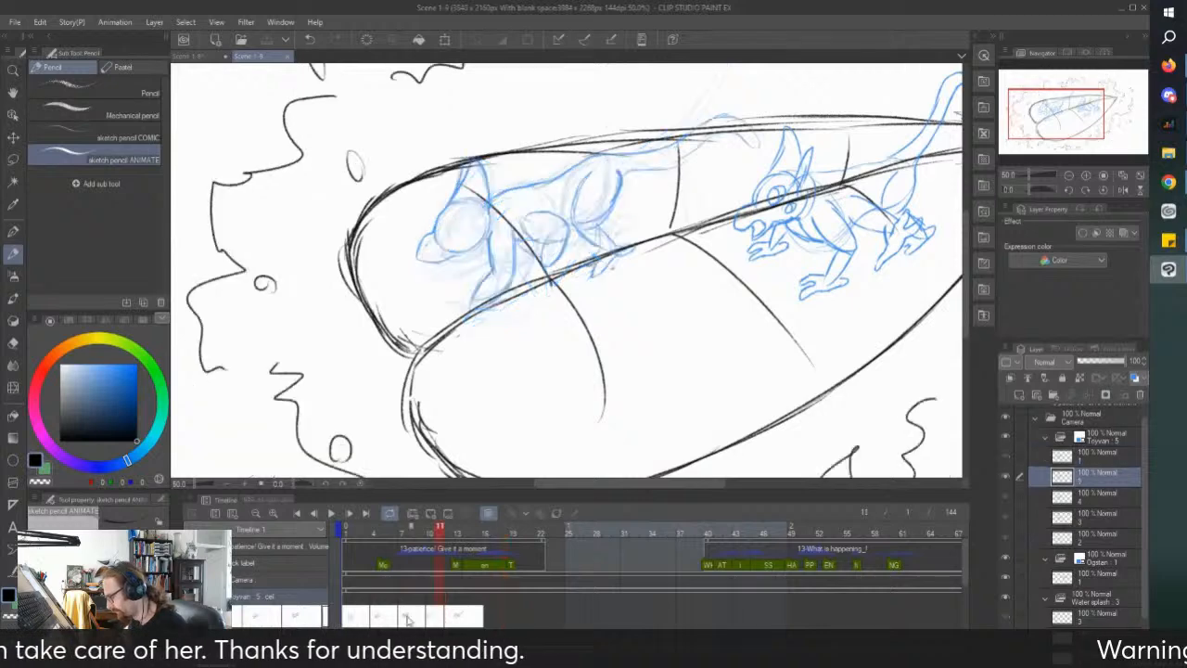
{"action": "left_click", "coordinate": [355, 624]}
{"action": "left_click", "coordinate": [378, 624]}
{"action": "left_click", "coordinate": [405, 626]}
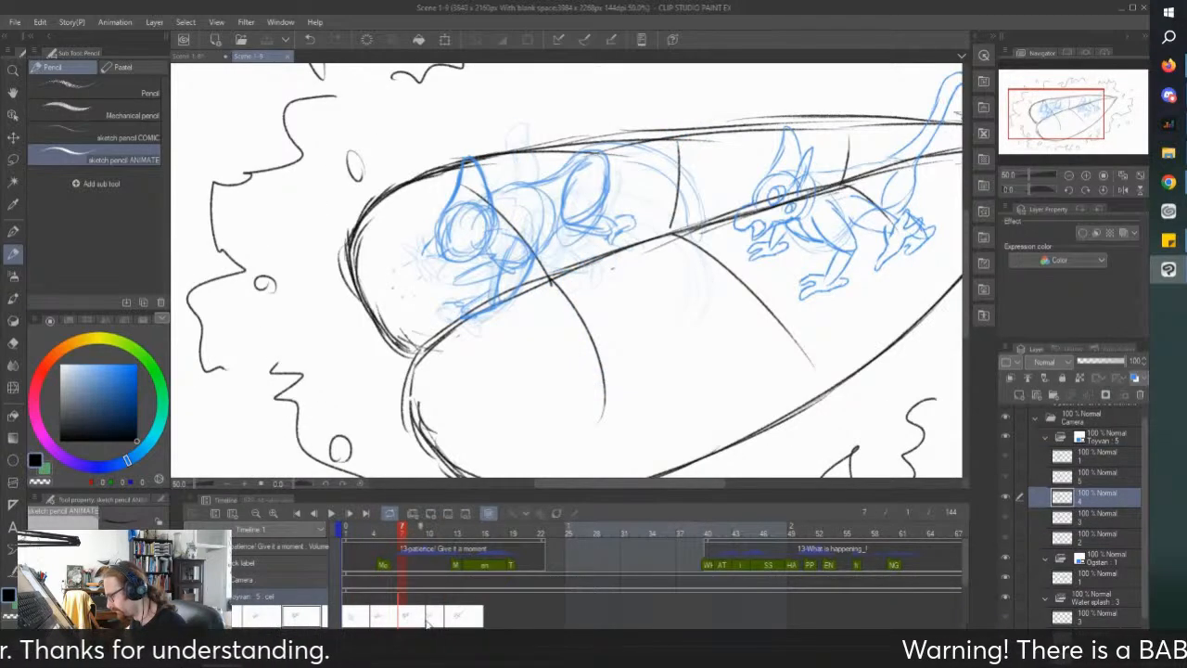
{"action": "left_click_drag", "start_coordinate": [422, 623], "coordinate": [441, 622]}
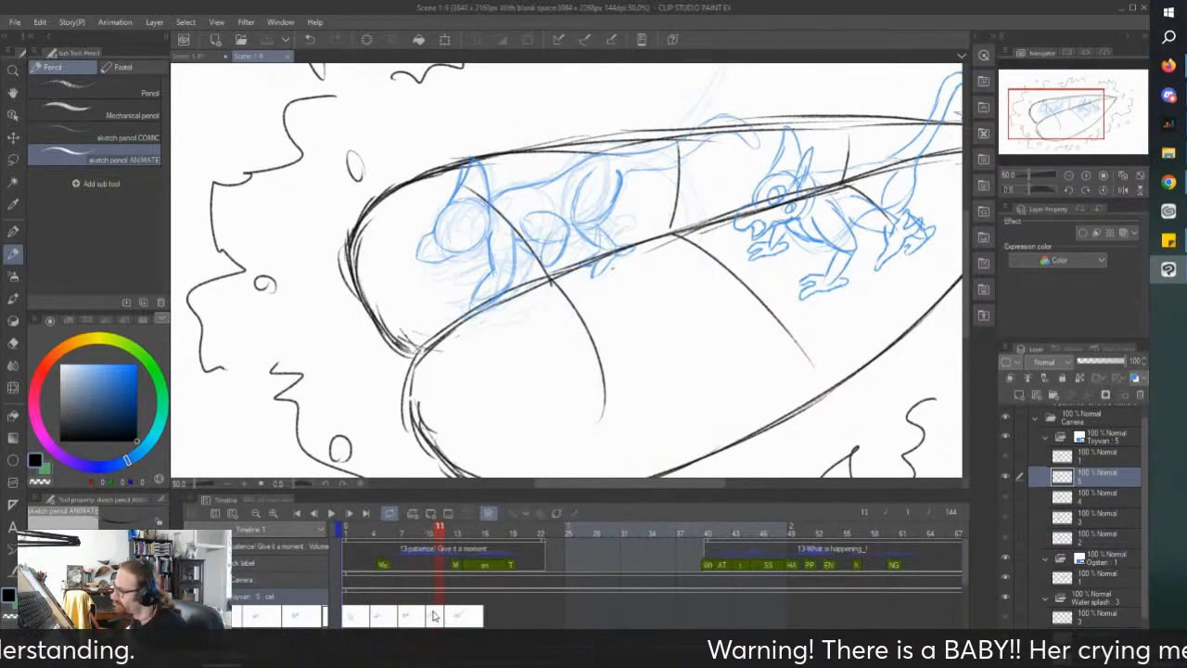
{"action": "left_click_drag", "start_coordinate": [448, 628], "coordinate": [451, 624]}
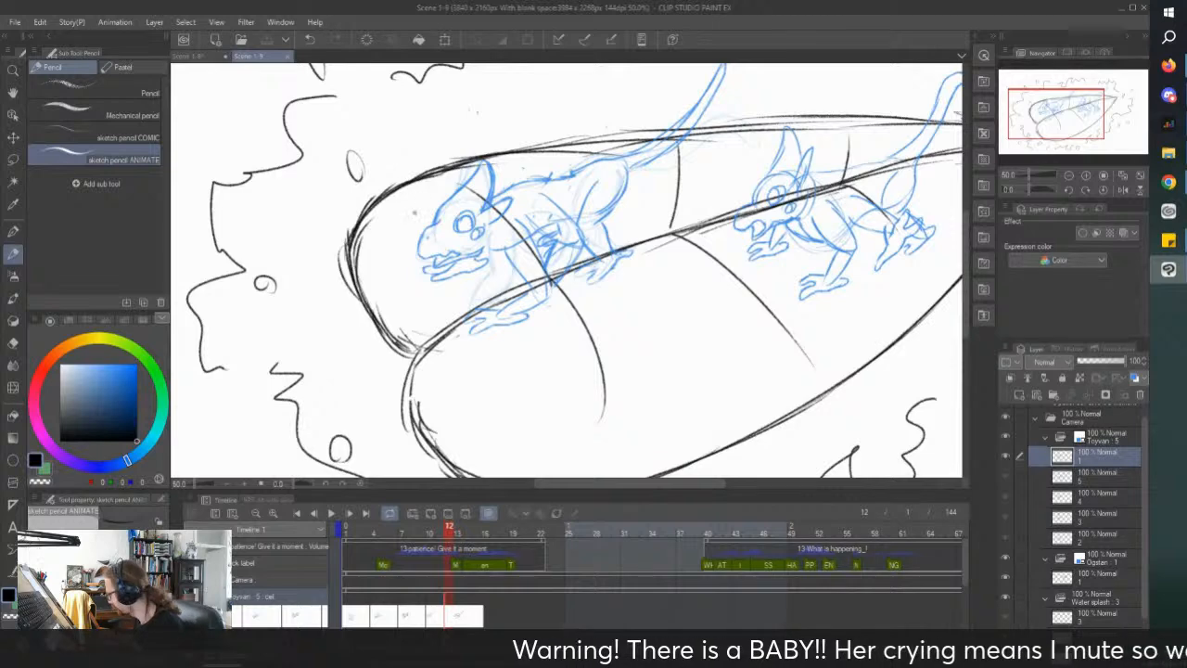
{"action": "left_click", "coordinate": [422, 617]}
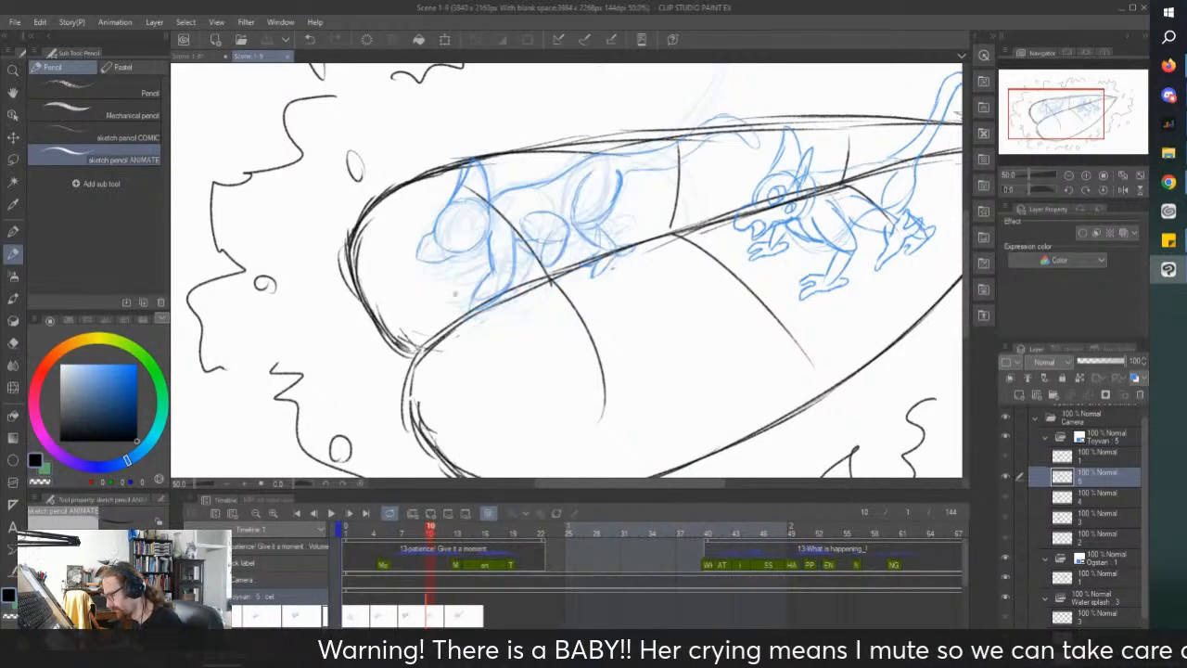
Step: Draw the spread toes of Toyvan's planted forepaw on the leaf in frame 10
{"action": "scroll", "coordinate": [452, 302], "scroll_direction": "up", "scroll_amount": 4}
{"action": "mouse_move", "coordinate": [441, 320]}
{"action": "left_mouse_down"}
{"action": "mouse_move", "coordinate": [415, 342]}
{"action": "mouse_move", "coordinate": [460, 344]}
{"action": "left_mouse_up"}
{"action": "left_click_drag", "start_coordinate": [573, 317], "coordinate": [474, 377]}
{"action": "left_click_drag", "start_coordinate": [461, 359], "coordinate": [450, 376]}
Step: Draw the rounded toes of Toyvan's tucked near forepaw where it meets the leaf's midrib in frame 10
{"action": "scroll", "coordinate": [458, 122], "scroll_direction": "down", "scroll_amount": 2}
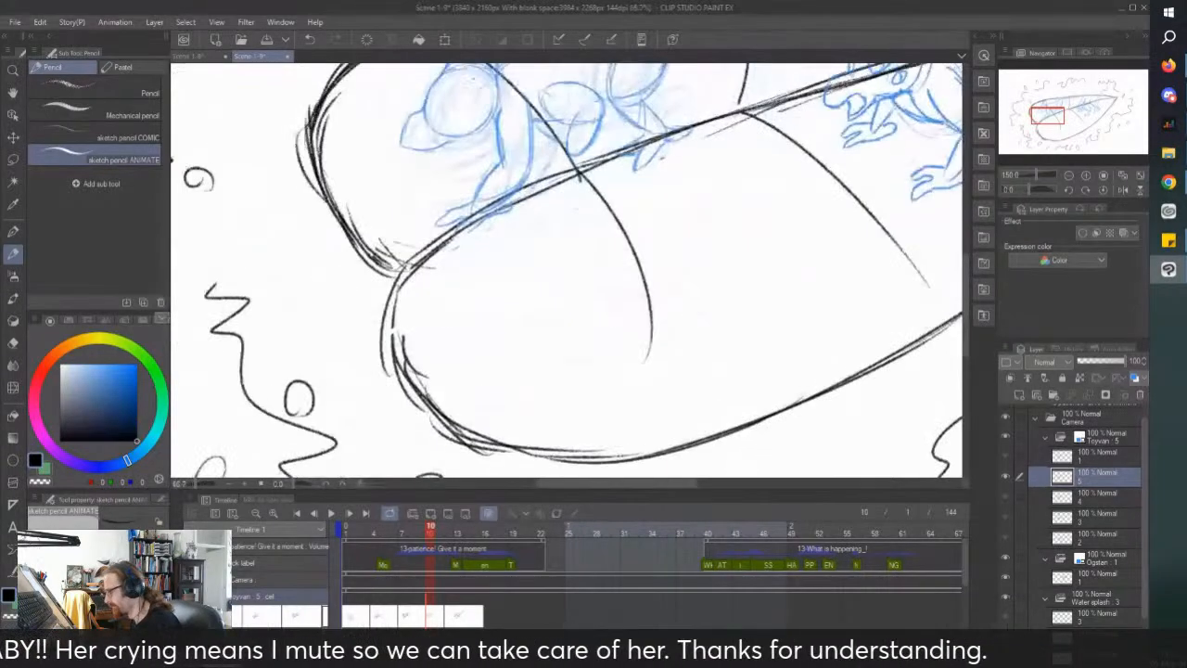
{"action": "left_click_drag", "start_coordinate": [490, 276], "coordinate": [486, 338]}
{"action": "scroll", "coordinate": [552, 198], "scroll_direction": "up", "scroll_amount": 2}
{"action": "mouse_move", "coordinate": [568, 232]}
{"action": "left_mouse_down"}
{"action": "mouse_move", "coordinate": [562, 277]}
{"action": "mouse_move", "coordinate": [593, 293]}
{"action": "left_mouse_up"}
{"action": "mouse_move", "coordinate": [606, 232]}
{"action": "left_mouse_down"}
{"action": "mouse_move", "coordinate": [636, 224]}
{"action": "mouse_move", "coordinate": [616, 276]}
{"action": "left_mouse_up"}
{"action": "mouse_move", "coordinate": [570, 241]}
{"action": "left_mouse_down"}
{"action": "mouse_move", "coordinate": [577, 295]}
{"action": "mouse_move", "coordinate": [590, 293]}
{"action": "left_mouse_up"}
{"action": "scroll", "coordinate": [591, 276], "scroll_direction": "down", "scroll_amount": 3}
{"action": "scroll", "coordinate": [484, 243], "scroll_direction": "up", "scroll_amount": 2}
{"action": "scroll", "coordinate": [497, 329], "scroll_direction": "down", "scroll_amount": 4}
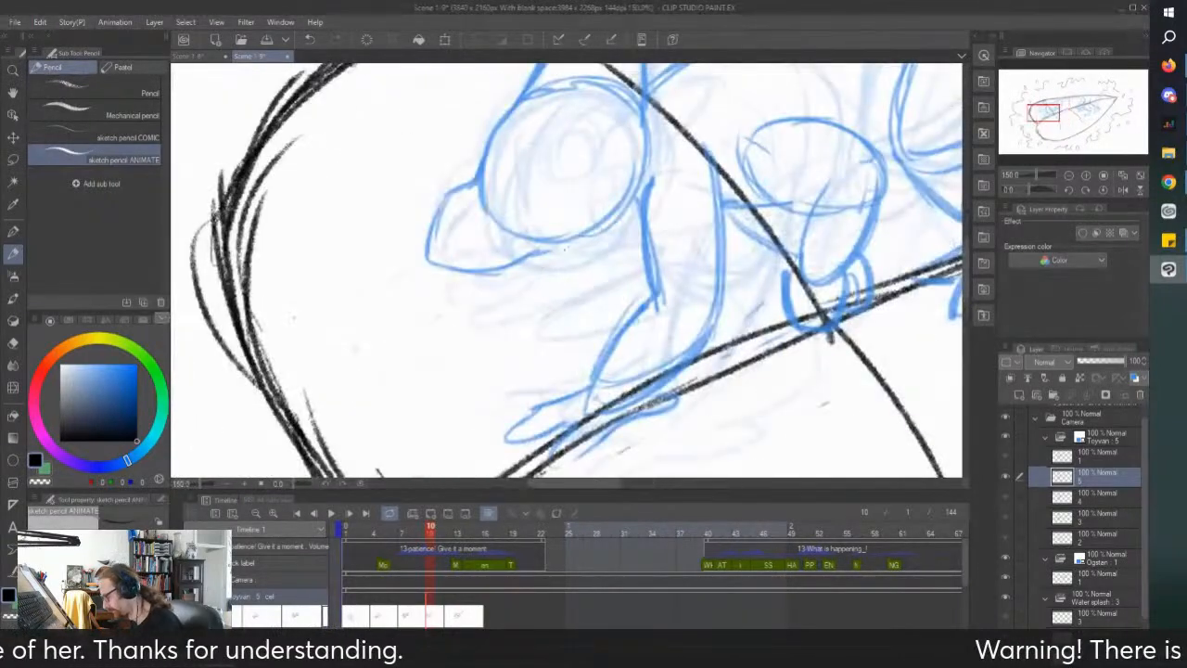
Step: Add a small rounded shape above Toyvan's snout and a second ear swept back behind the head on the frame 10 cel
{"action": "scroll", "coordinate": [574, 260], "scroll_direction": "up", "scroll_amount": 4}
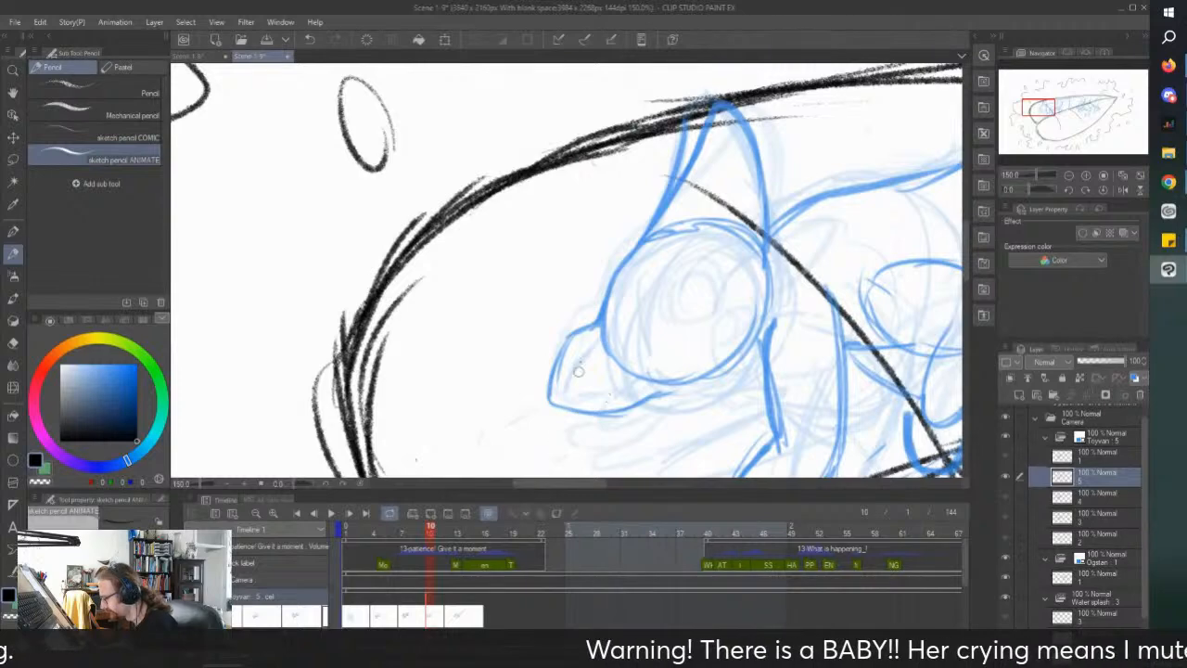
{"action": "mouse_move", "coordinate": [601, 279]}
{"action": "left_mouse_down"}
{"action": "mouse_move", "coordinate": [555, 314]}
{"action": "mouse_move", "coordinate": [588, 321]}
{"action": "left_mouse_up"}
{"action": "scroll", "coordinate": [556, 271], "scroll_direction": "down", "scroll_amount": 2}
{"action": "scroll", "coordinate": [669, 223], "scroll_direction": "up", "scroll_amount": 2}
{"action": "mouse_move", "coordinate": [668, 222]}
{"action": "left_mouse_down"}
{"action": "mouse_move", "coordinate": [610, 232]}
{"action": "mouse_move", "coordinate": [620, 229]}
{"action": "mouse_move", "coordinate": [614, 248]}
{"action": "mouse_move", "coordinate": [707, 243]}
{"action": "mouse_move", "coordinate": [631, 220]}
{"action": "mouse_move", "coordinate": [604, 265]}
{"action": "left_mouse_up"}
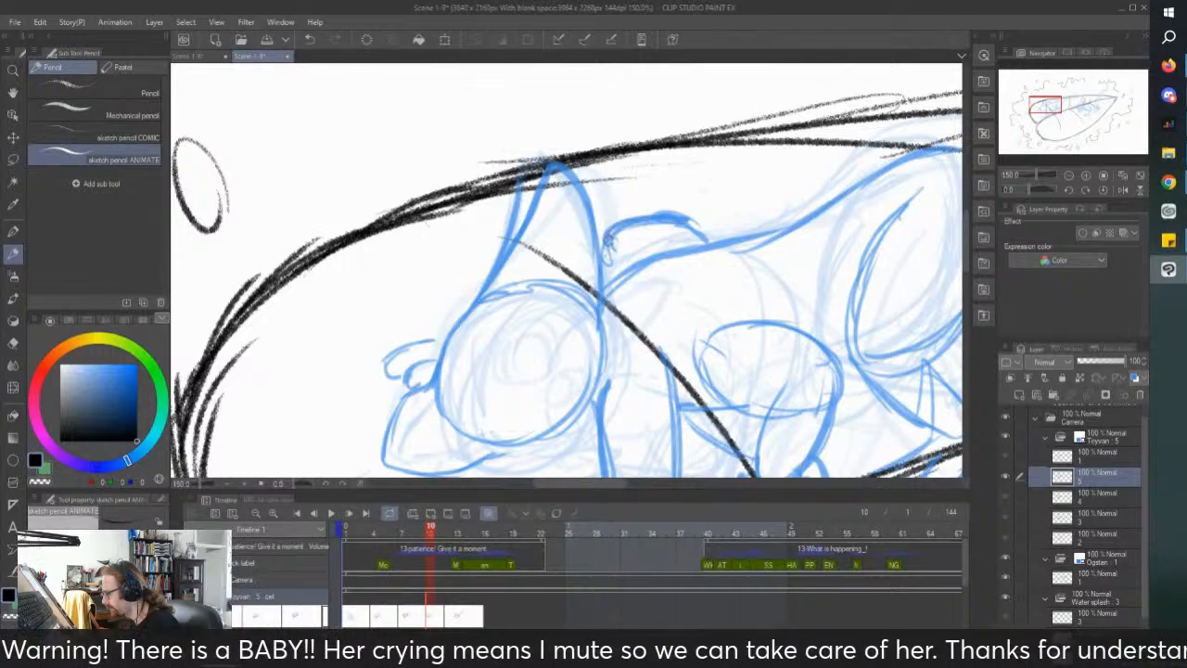
Step: Step through Toyvan's cels from frame 1 to frame 12 and review the updated frame 10 pose in motion
{"action": "scroll", "coordinate": [729, 198], "scroll_direction": "down", "scroll_amount": 2}
{"action": "scroll", "coordinate": [796, 176], "scroll_direction": "up", "scroll_amount": 1}
{"action": "scroll", "coordinate": [742, 174], "scroll_direction": "down", "scroll_amount": 2}
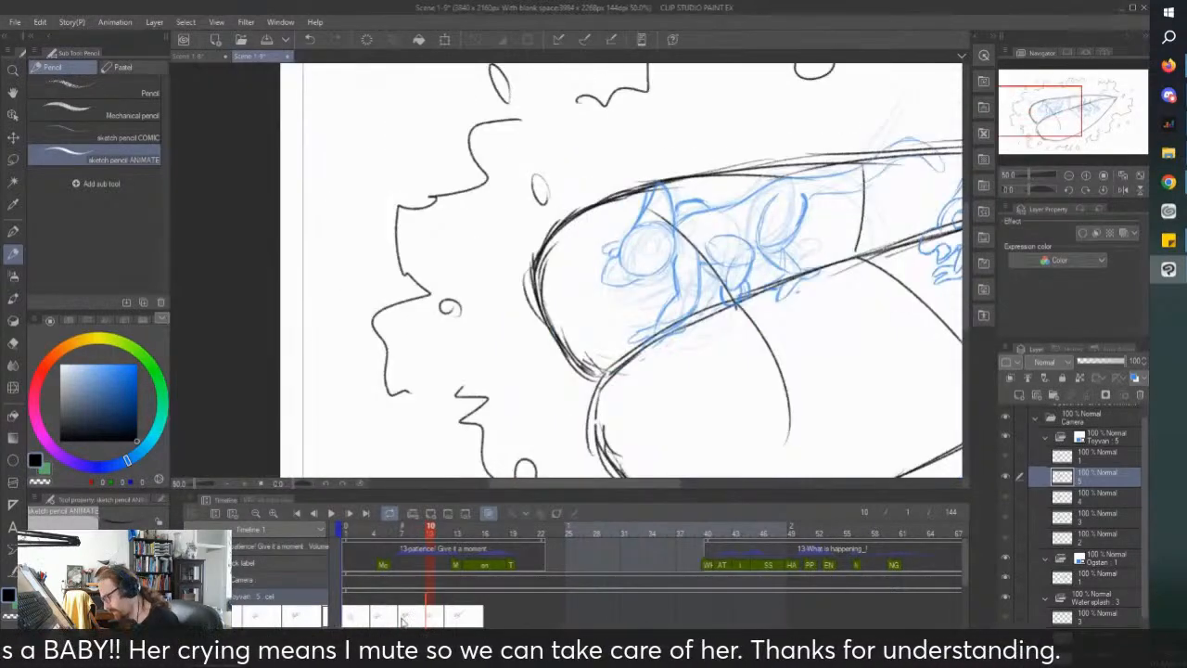
{"action": "left_click_drag", "start_coordinate": [429, 617], "coordinate": [375, 617]}
{"action": "left_click", "coordinate": [356, 616]}
{"action": "left_click", "coordinate": [378, 617]}
{"action": "left_click", "coordinate": [405, 618]}
{"action": "left_click", "coordinate": [431, 617]}
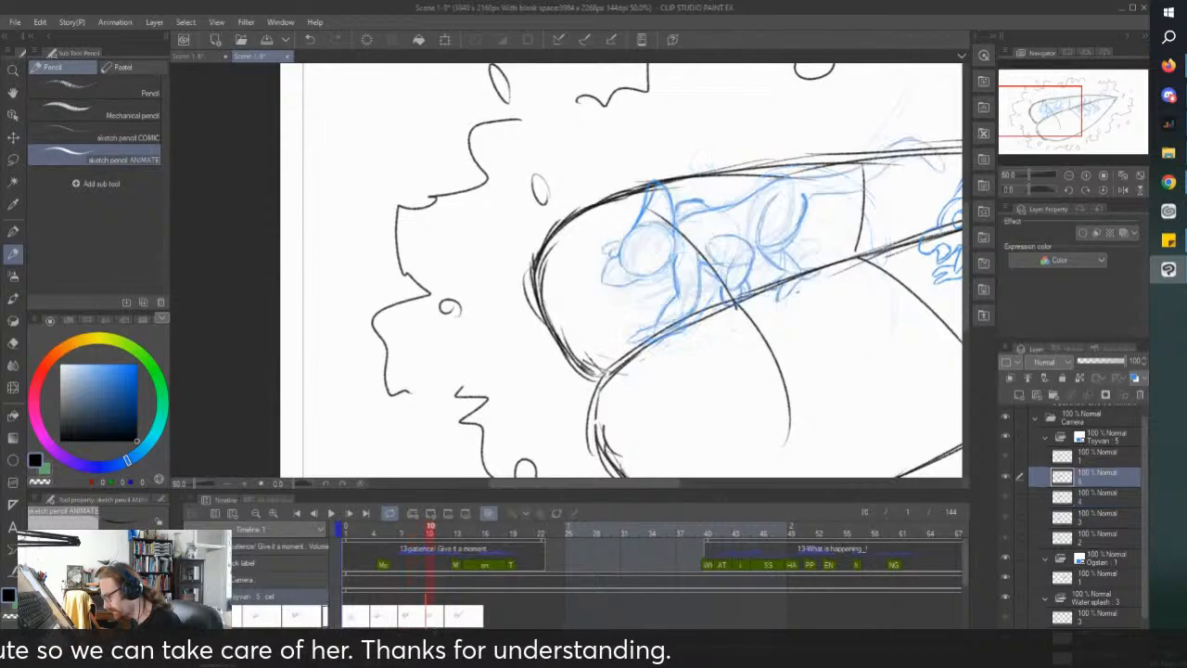
{"action": "left_click", "coordinate": [449, 615]}
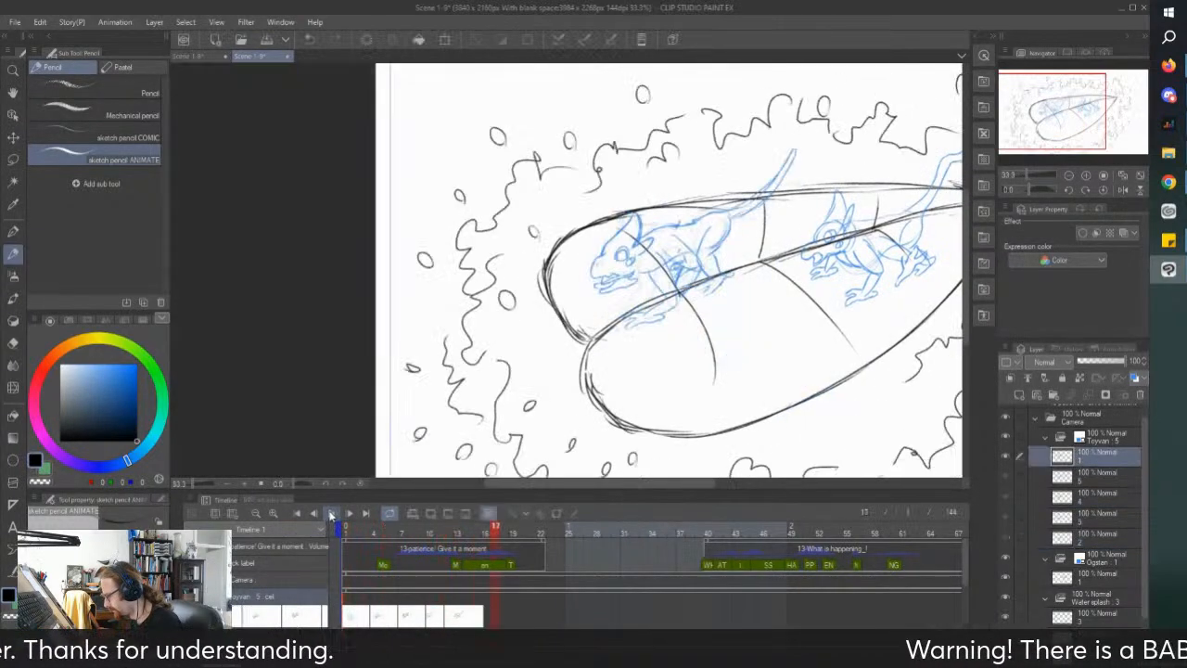
Step: Play the scene repeatedly from frame 1 to review Toyvan's leap and landing against the "patience! Give it a moment" line
{"action": "left_click", "coordinate": [331, 516]}
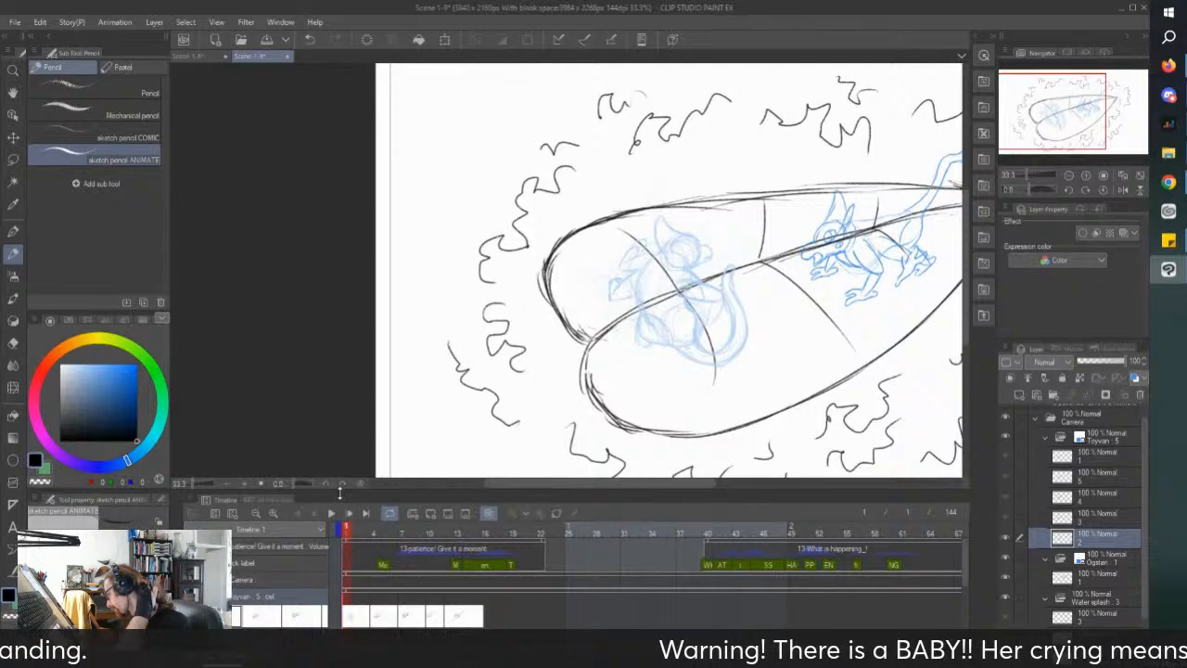
{"action": "left_click", "coordinate": [332, 514]}
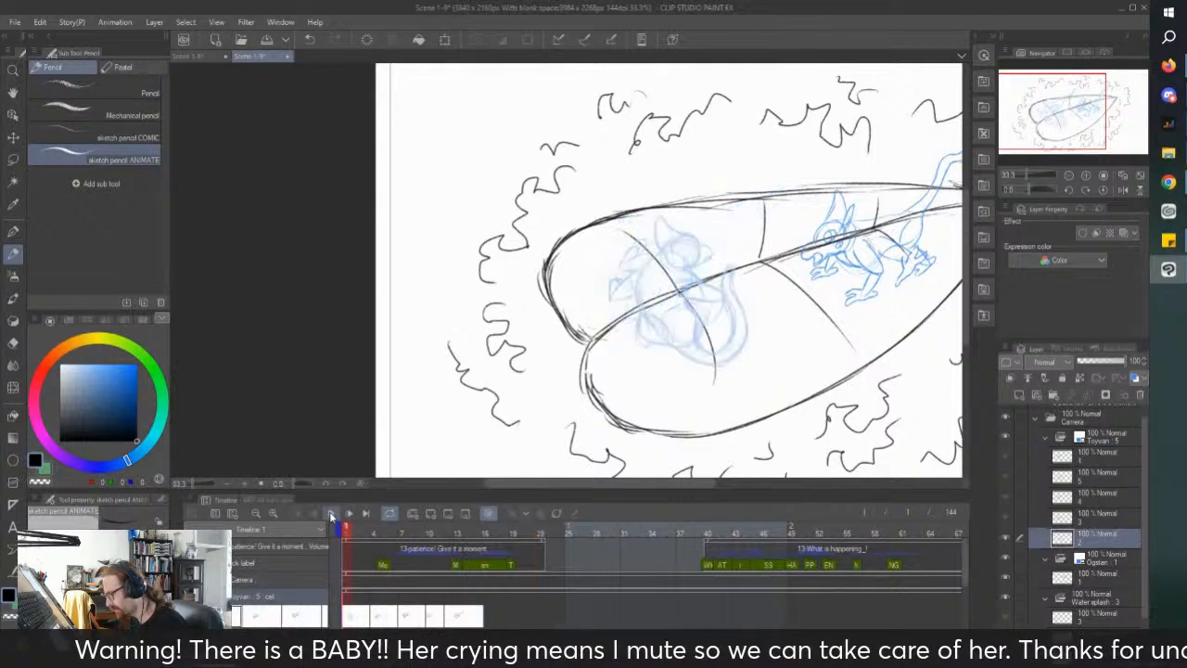
{"action": "left_click", "coordinate": [331, 515]}
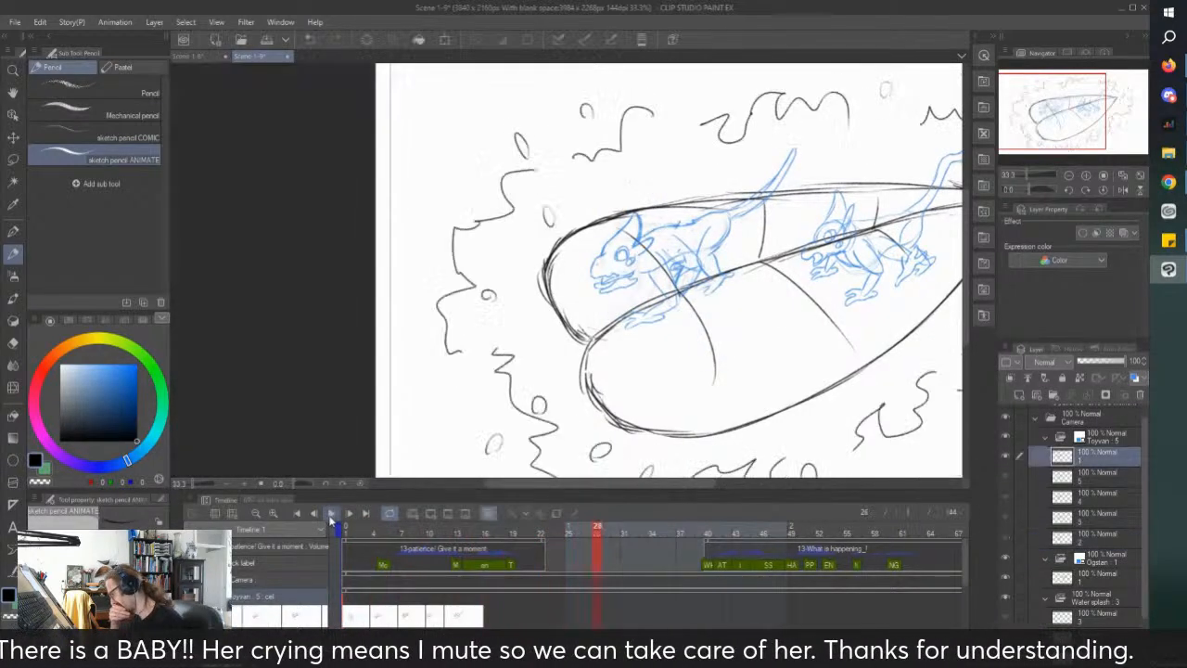
{"action": "left_click", "coordinate": [346, 531]}
{"action": "left_click", "coordinate": [332, 514]}
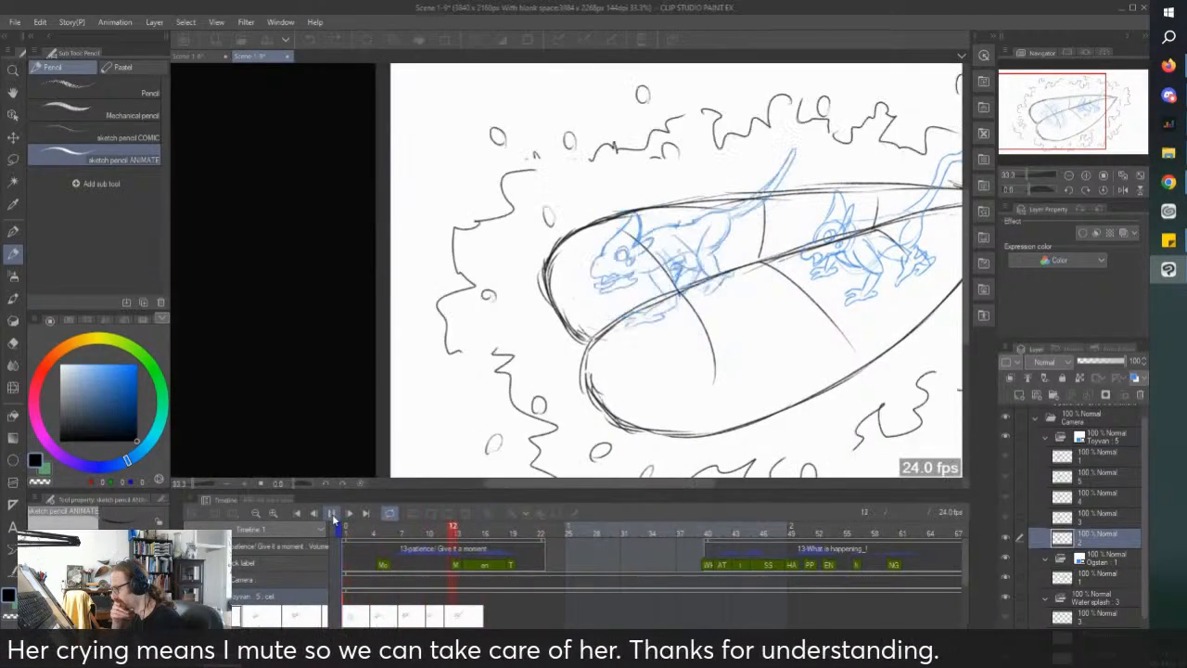
{"action": "left_click", "coordinate": [333, 516]}
{"action": "left_click", "coordinate": [342, 532]}
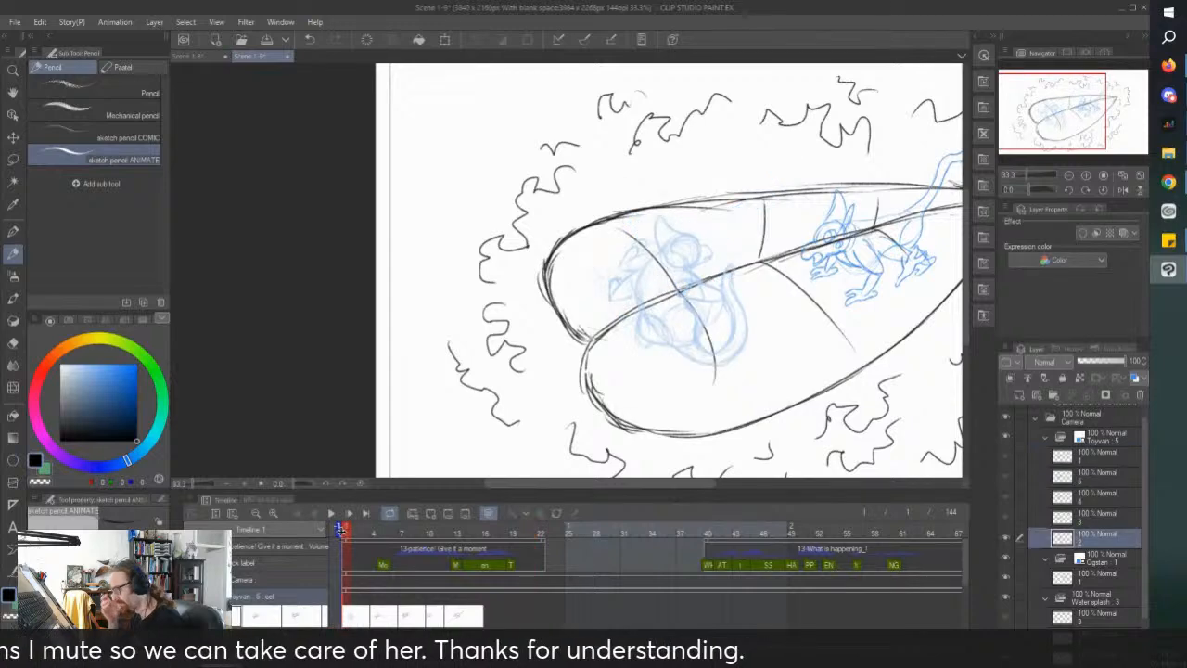
{"action": "left_click", "coordinate": [331, 515]}
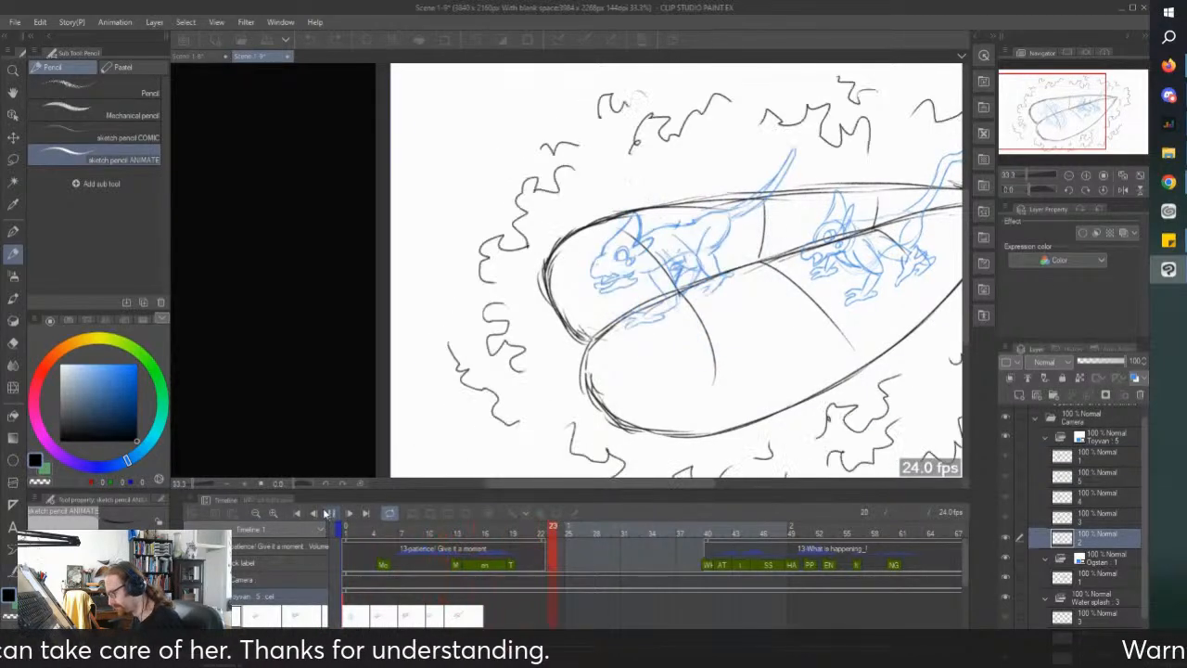
{"action": "left_click", "coordinate": [331, 515]}
Step: Step through Toyvan's cels at frames 1, 4, 7, 10 and 12 to compare the successive poses up close
{"action": "left_click", "coordinate": [352, 620]}
{"action": "left_click", "coordinate": [374, 618]}
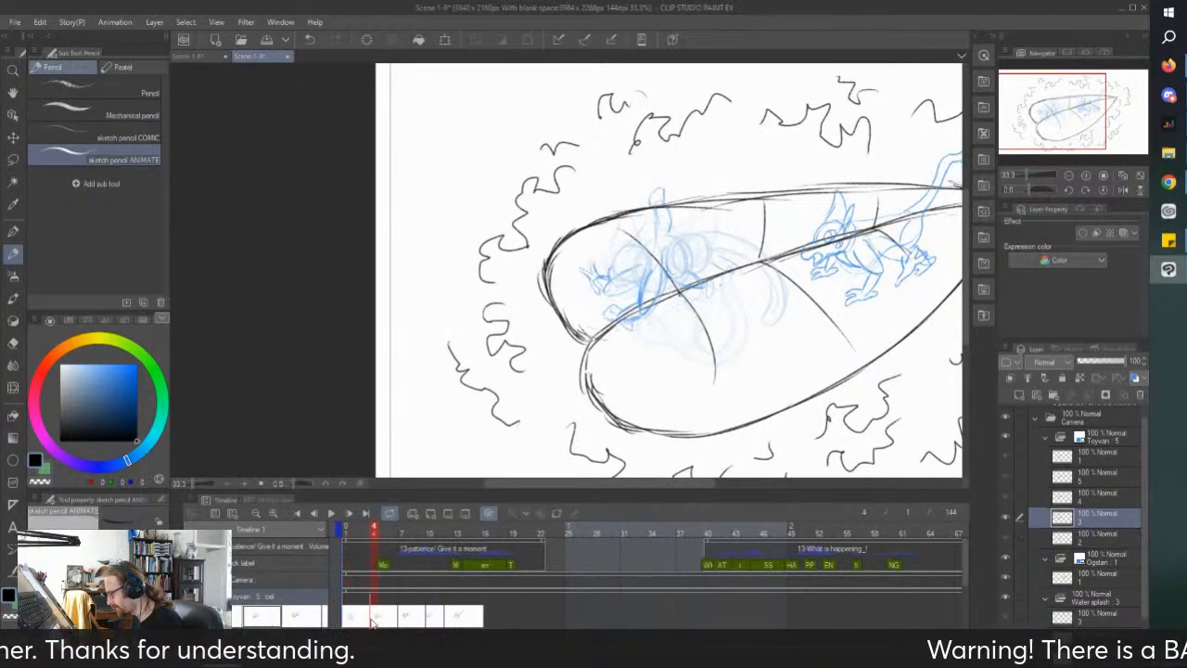
{"action": "key", "text": "ctrl+plus"}
{"action": "left_click", "coordinate": [353, 620]}
{"action": "left_click", "coordinate": [375, 620]}
{"action": "left_click", "coordinate": [401, 619]}
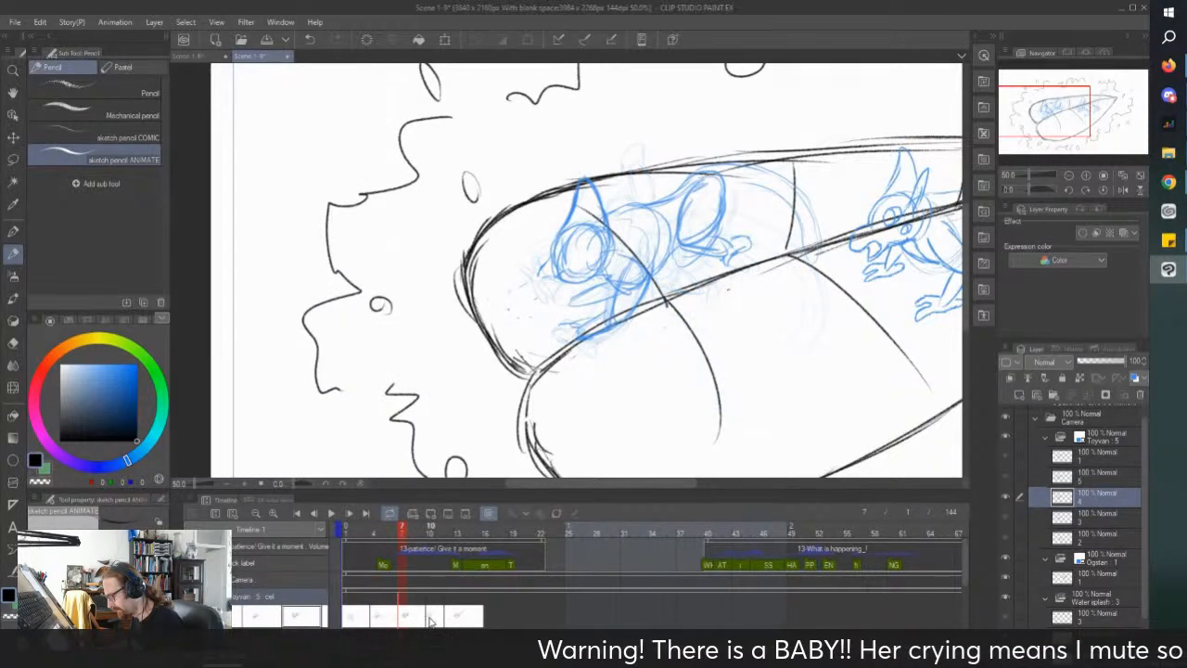
{"action": "left_click", "coordinate": [429, 620]}
{"action": "left_click", "coordinate": [449, 619]}
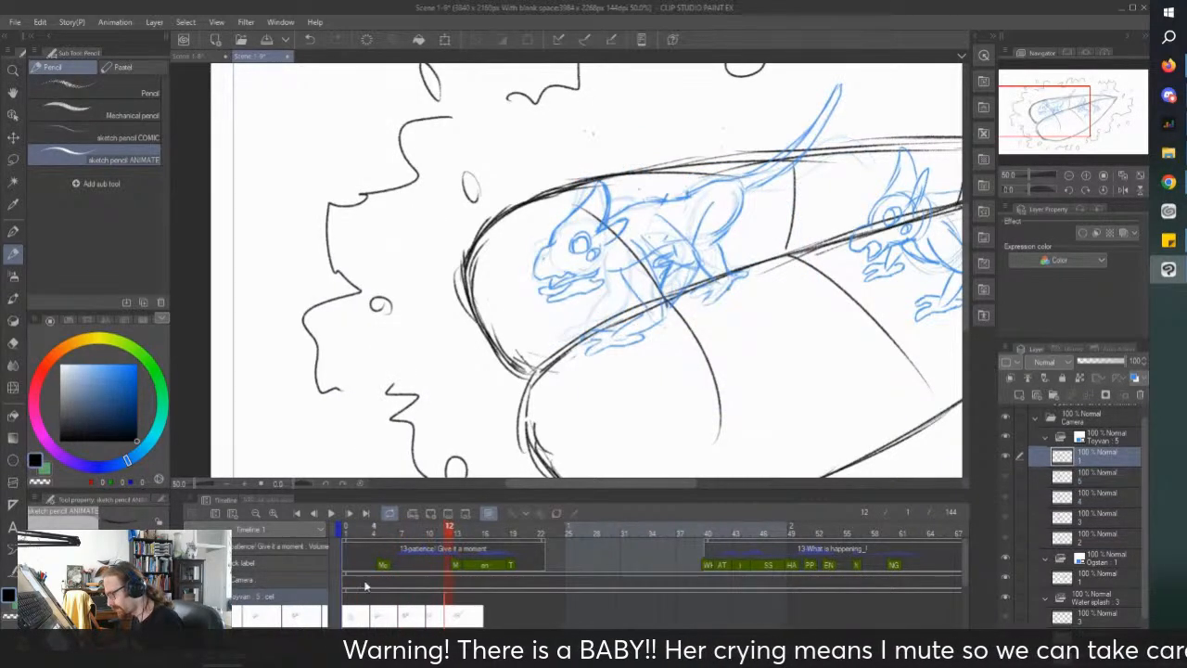
Step: Play and scrub the scene past frame 31 to examine the held pose and the gap before the "What is happening_!" line
{"action": "left_click", "coordinate": [331, 513]}
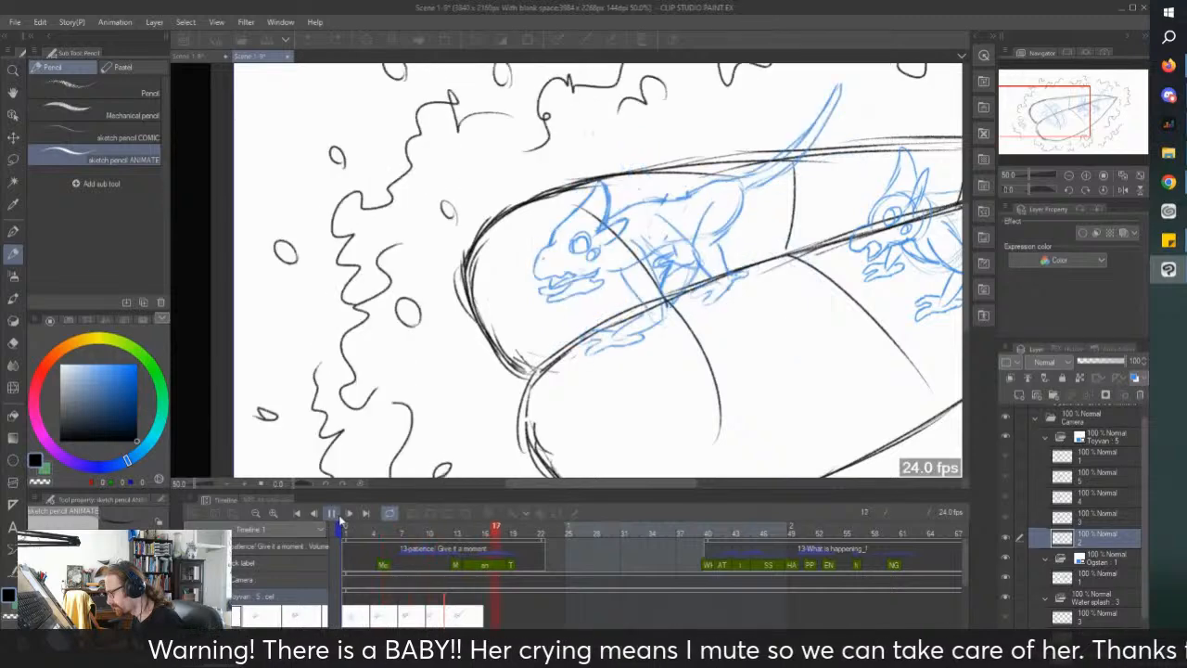
{"action": "left_click", "coordinate": [335, 516]}
{"action": "left_click", "coordinate": [345, 601]}
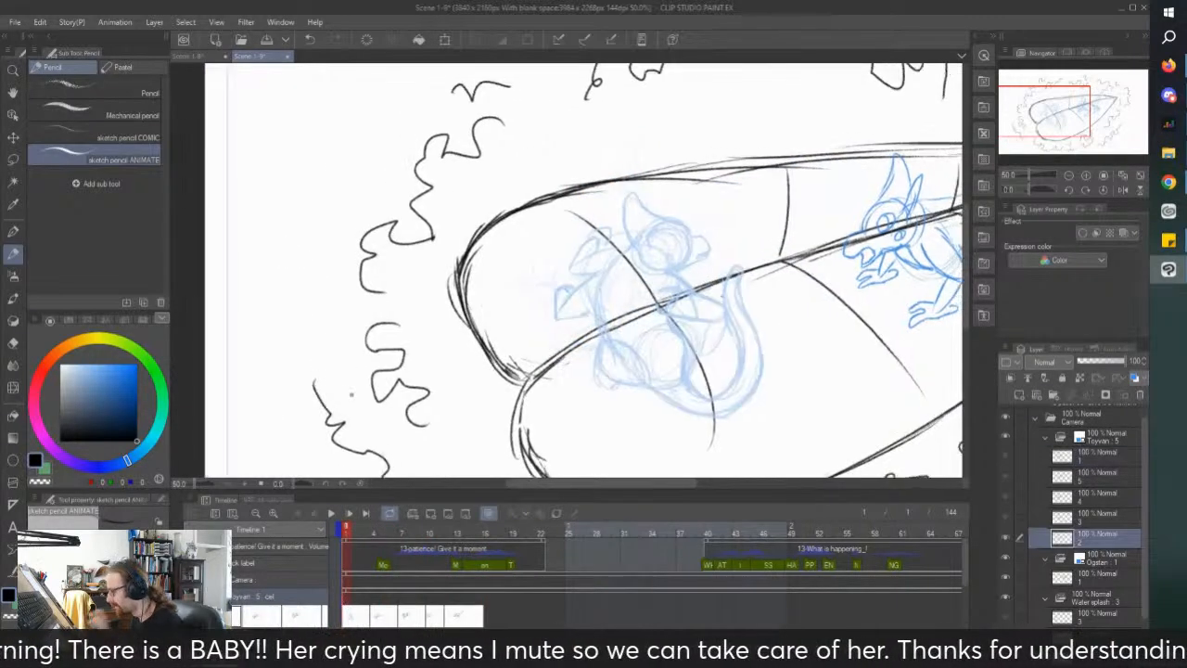
{"action": "left_click_drag", "start_coordinate": [352, 394], "coordinate": [345, 401]}
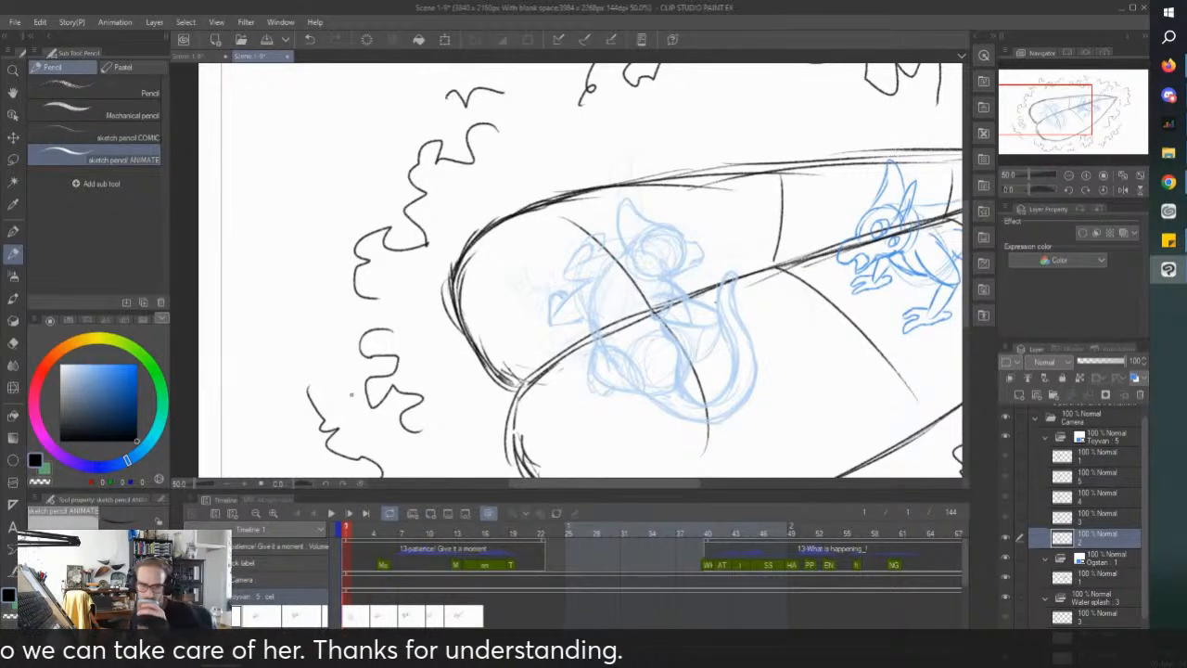
{"action": "left_click", "coordinate": [457, 613]}
{"action": "left_click", "coordinate": [345, 618]}
{"action": "left_click_drag", "start_coordinate": [345, 526], "coordinate": [627, 526]}
{"action": "key", "text": "ctrl+minus"}
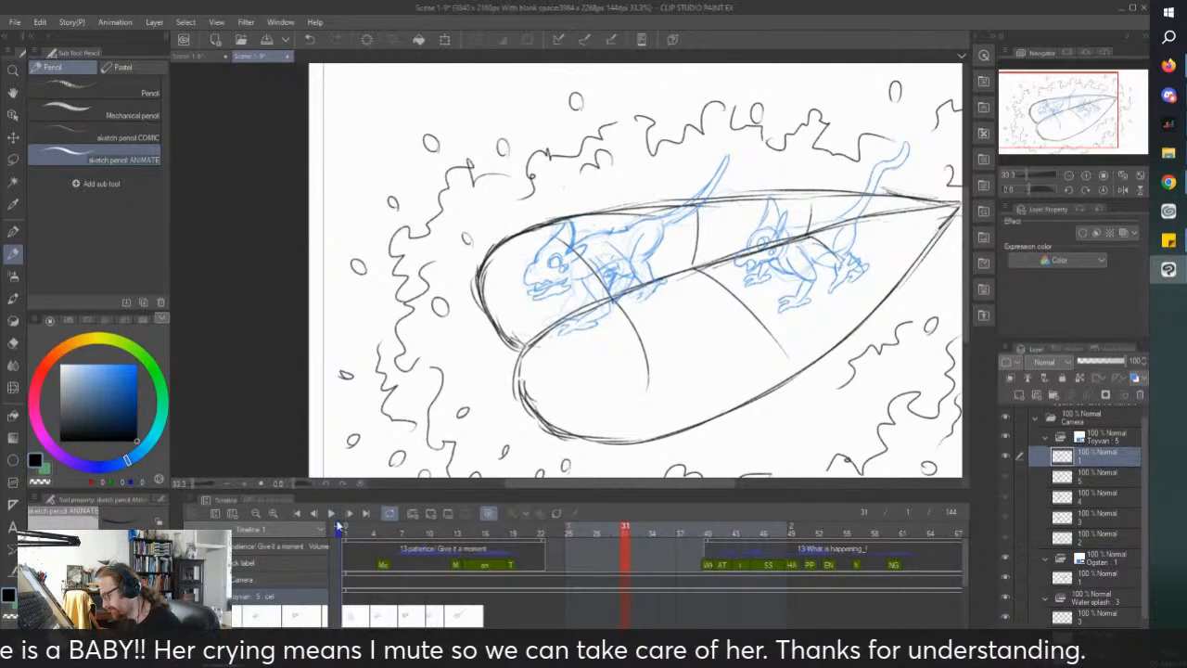
{"action": "left_click", "coordinate": [332, 514]}
{"action": "left_click", "coordinate": [332, 514]}
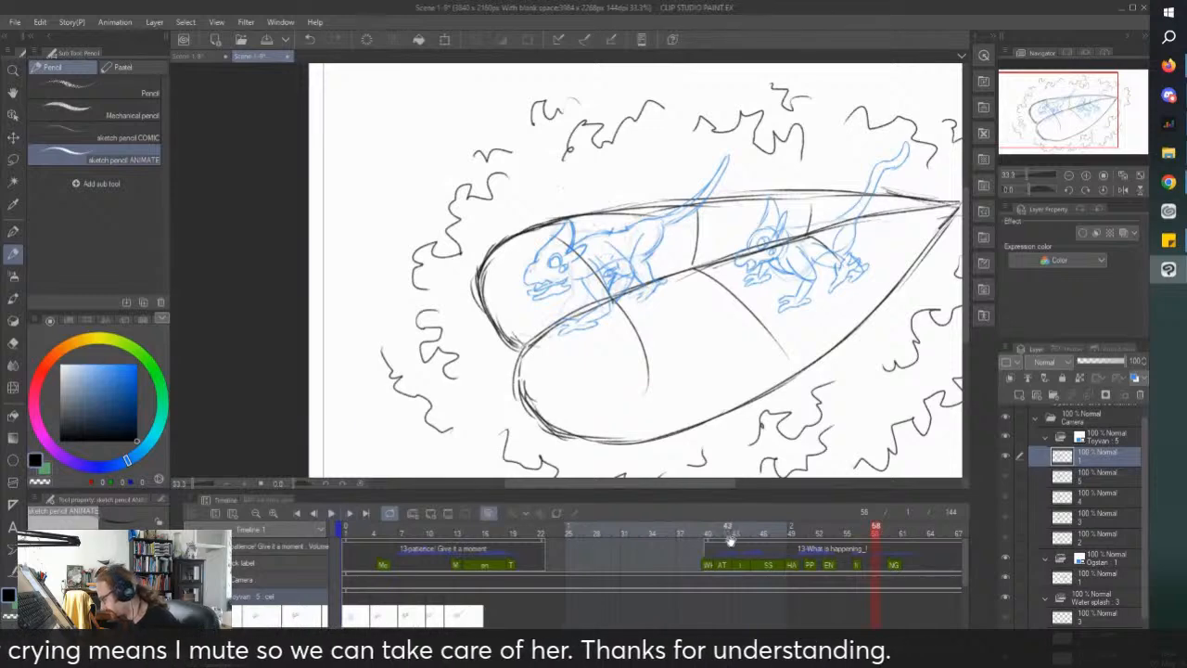
Step: Try to move the "13-What is happening_!" audio clip about nine frames earlier on the timeline
{"action": "left_click", "coordinate": [731, 542]}
{"action": "left_click_drag", "start_coordinate": [731, 543], "coordinate": [645, 571]}
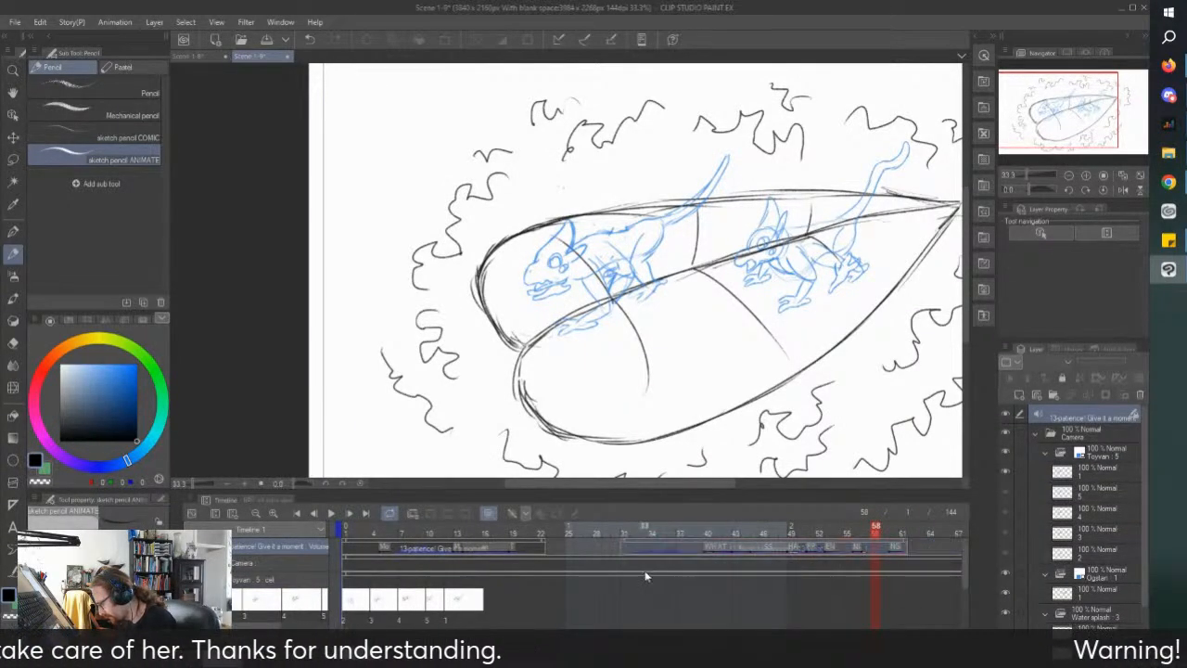
{"action": "key", "text": "ctrl+z"}
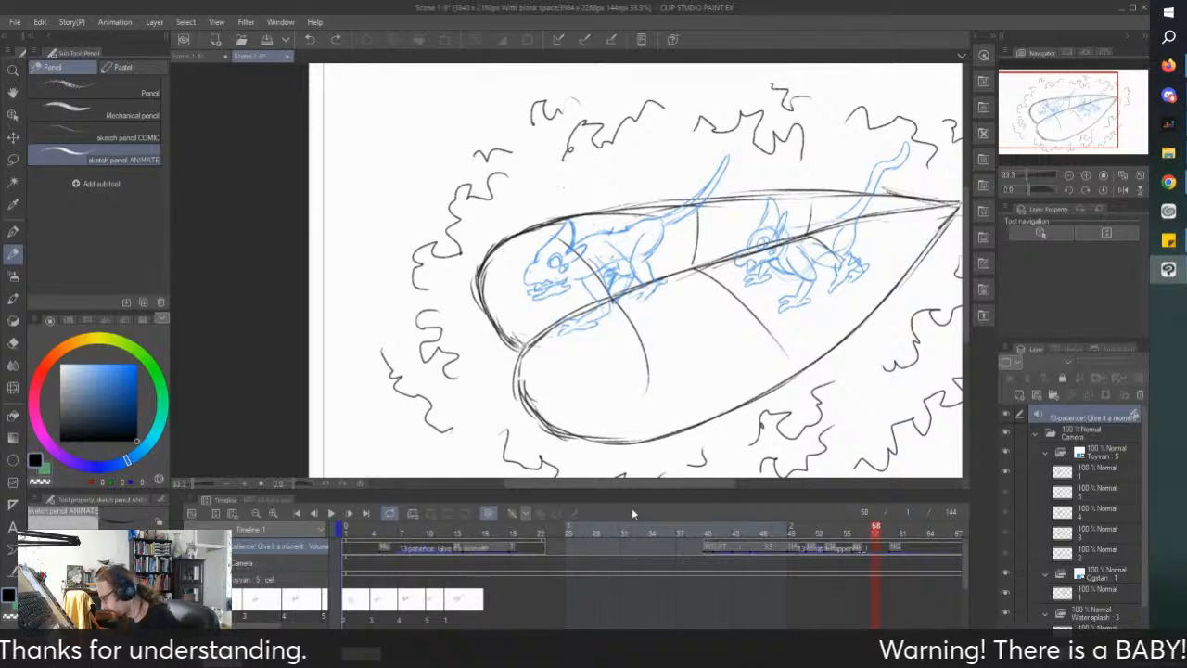
{"action": "key", "text": "ctrl+z"}
{"action": "left_click_drag", "start_coordinate": [713, 567], "coordinate": [498, 567]}
{"action": "left_click", "coordinate": [495, 556]}
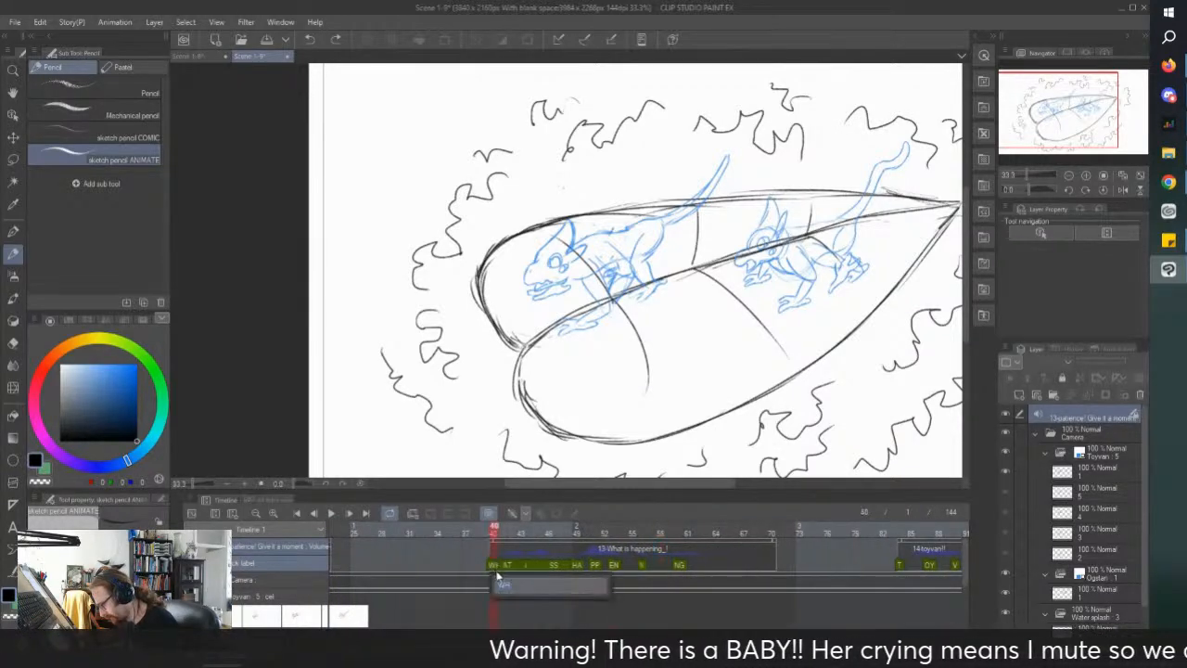
{"action": "right_click", "coordinate": [494, 557]}
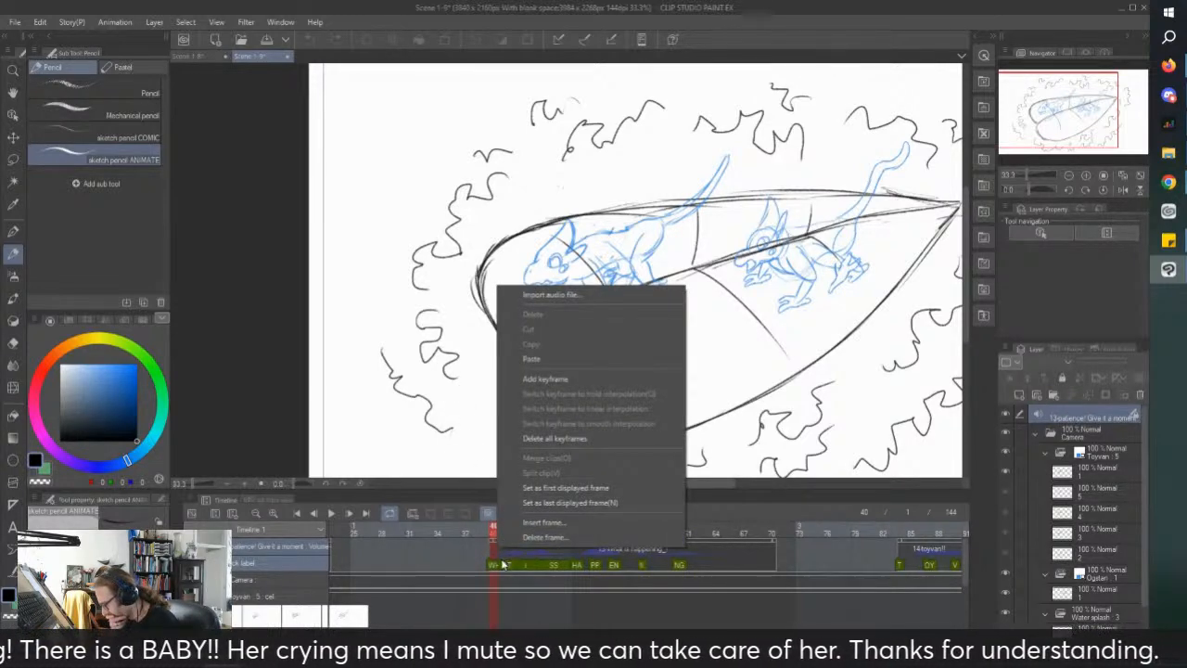
{"action": "left_click", "coordinate": [497, 562]}
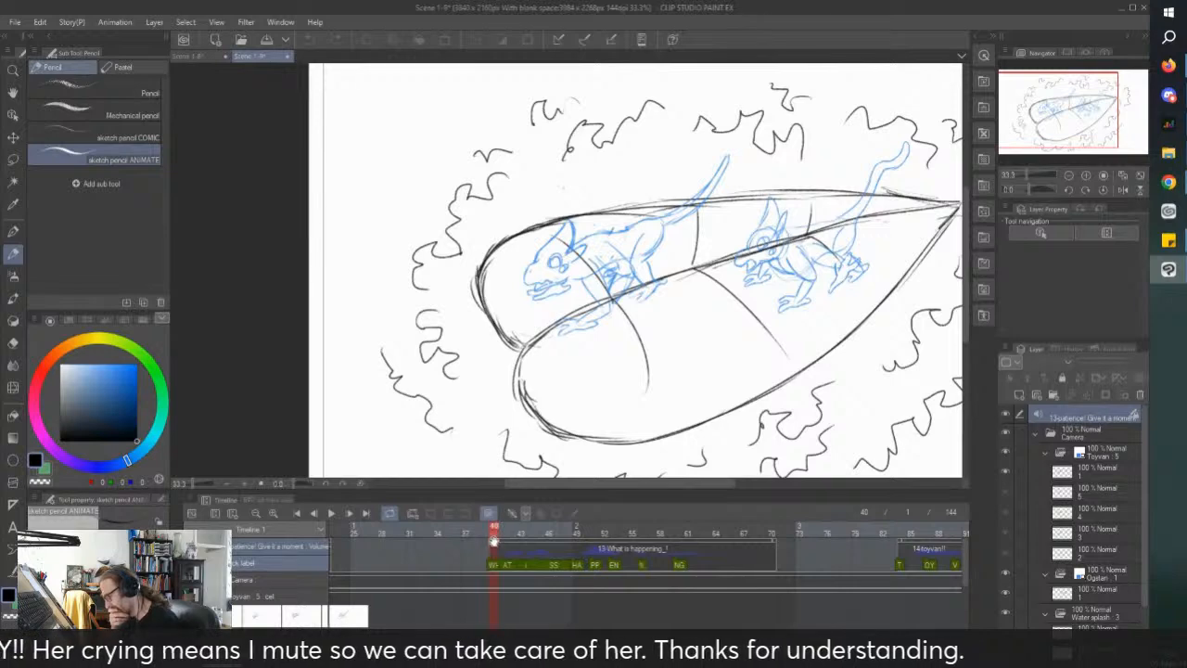
{"action": "right_click", "coordinate": [496, 568]}
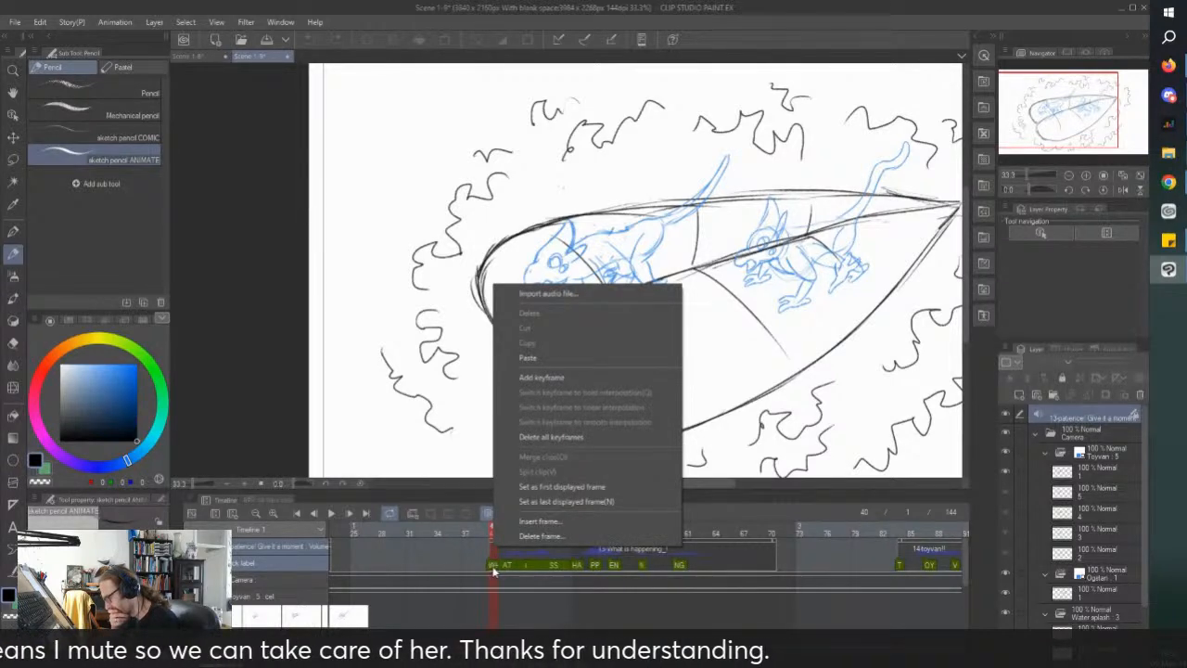
{"action": "left_click", "coordinate": [497, 566]}
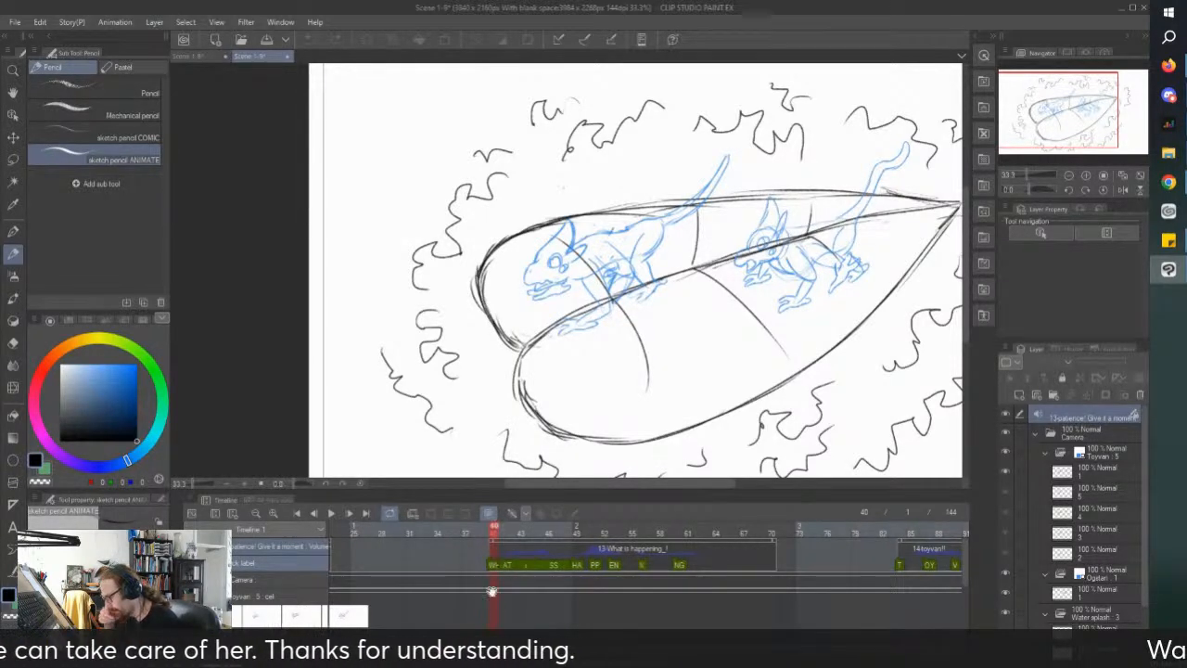
{"action": "left_click", "coordinate": [490, 576]}
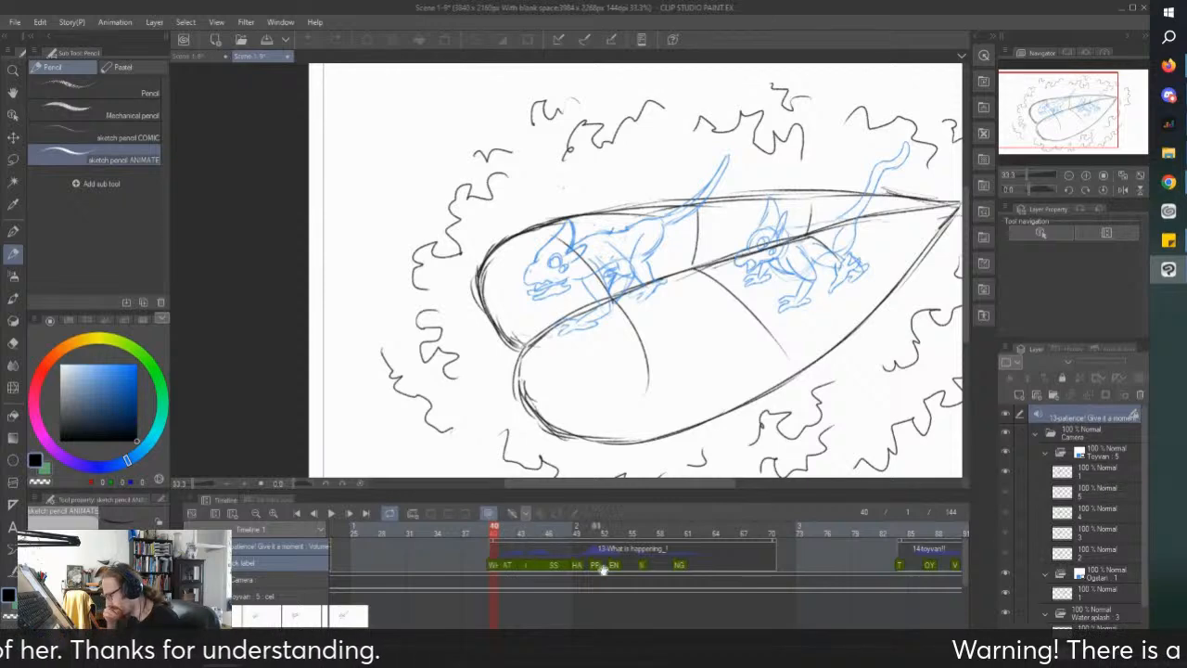
{"action": "scroll", "coordinate": [649, 547], "scroll_direction": "right", "scroll_amount": 5}
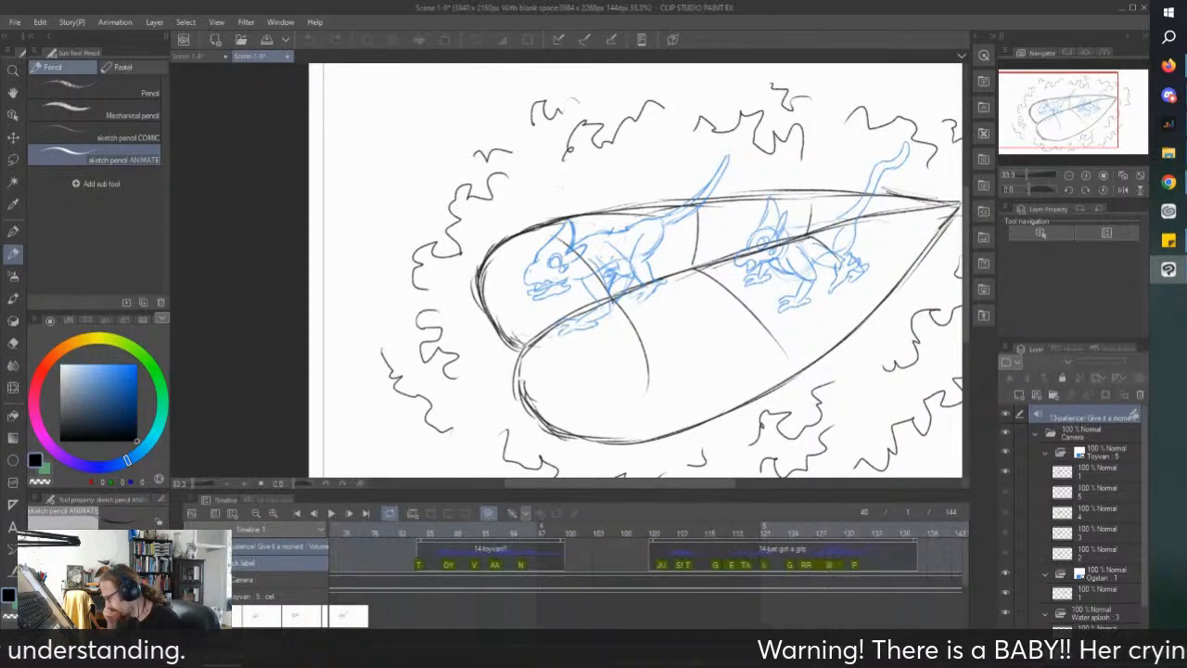
{"action": "scroll", "coordinate": [562, 564], "scroll_direction": "left", "scroll_amount": 5}
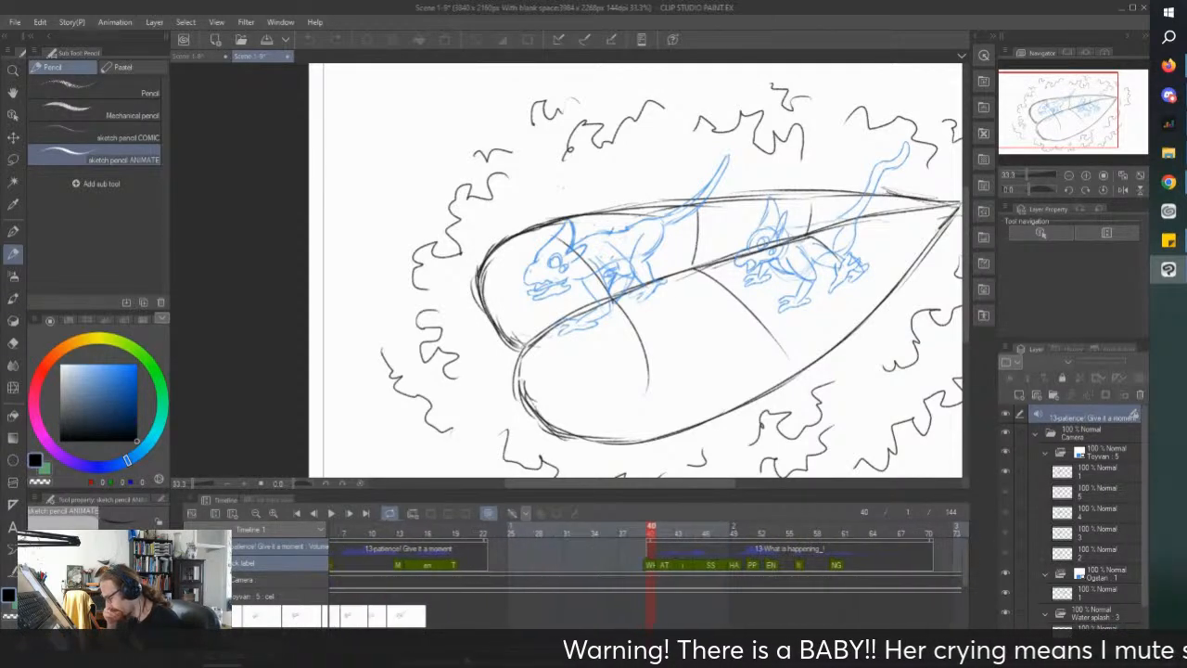
Step: Delete five frames at frame 27 on the dialogue audio and label tracks only, in the gap before "What is happening_!"
{"action": "left_click", "coordinate": [558, 564]}
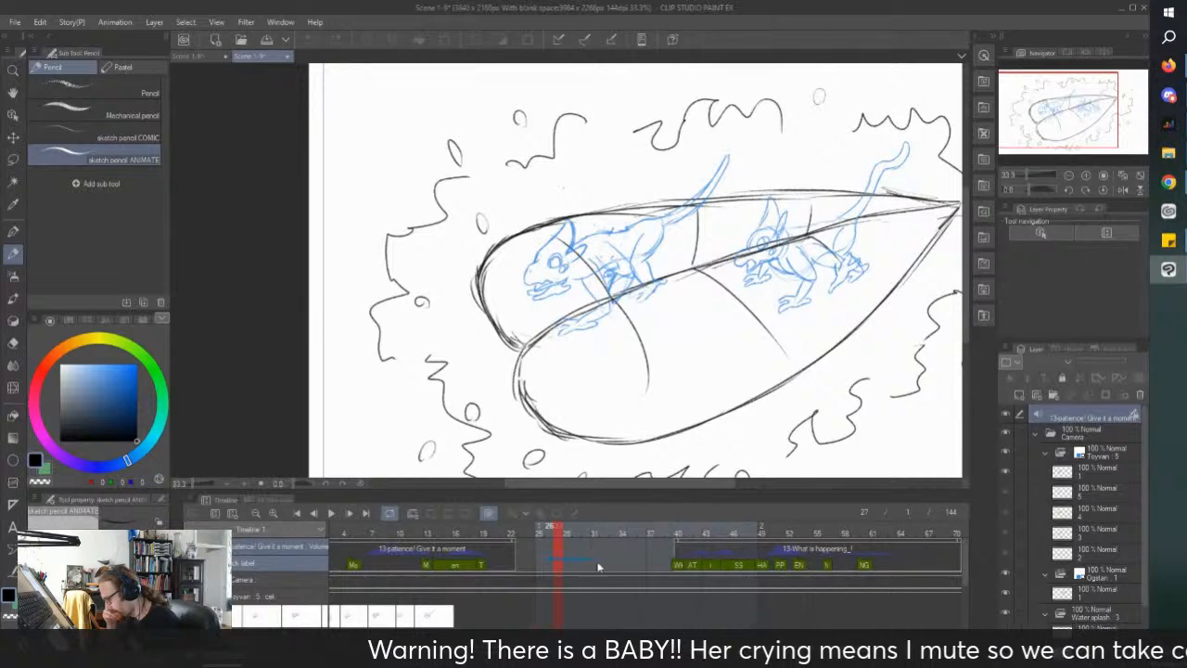
{"action": "mouse_move", "coordinate": [558, 533]}
{"action": "left_mouse_down"}
{"action": "mouse_move", "coordinate": [615, 533]}
{"action": "mouse_move", "coordinate": [550, 532]}
{"action": "mouse_move", "coordinate": [559, 536]}
{"action": "left_mouse_up"}
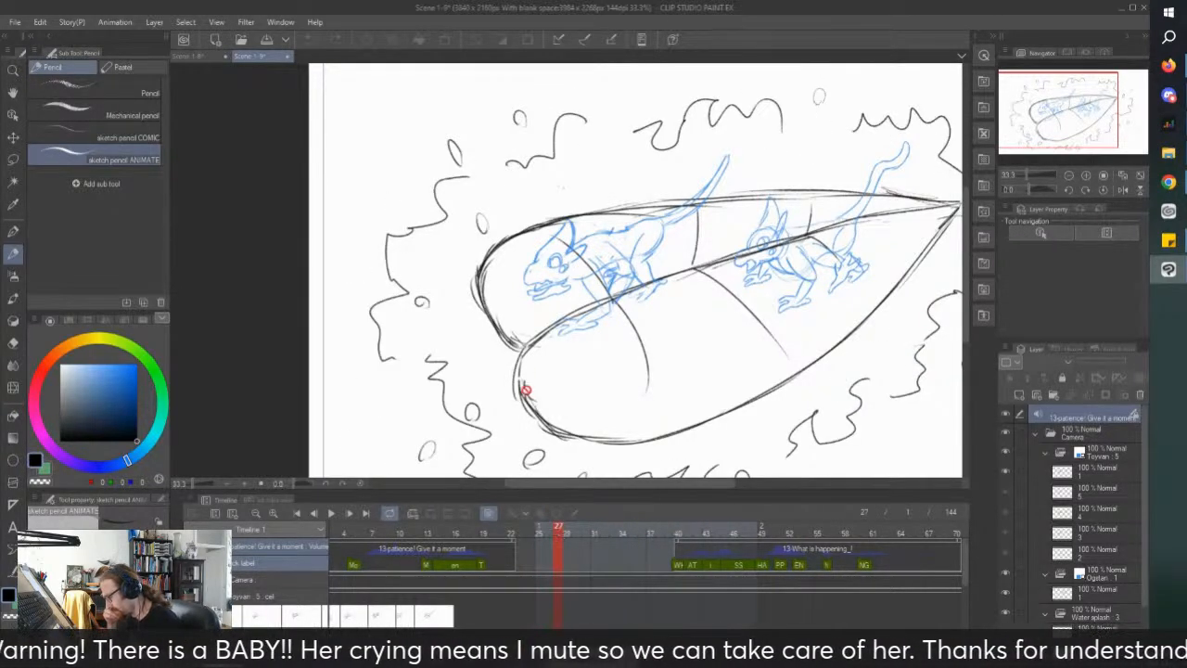
{"action": "right_click", "coordinate": [557, 547]}
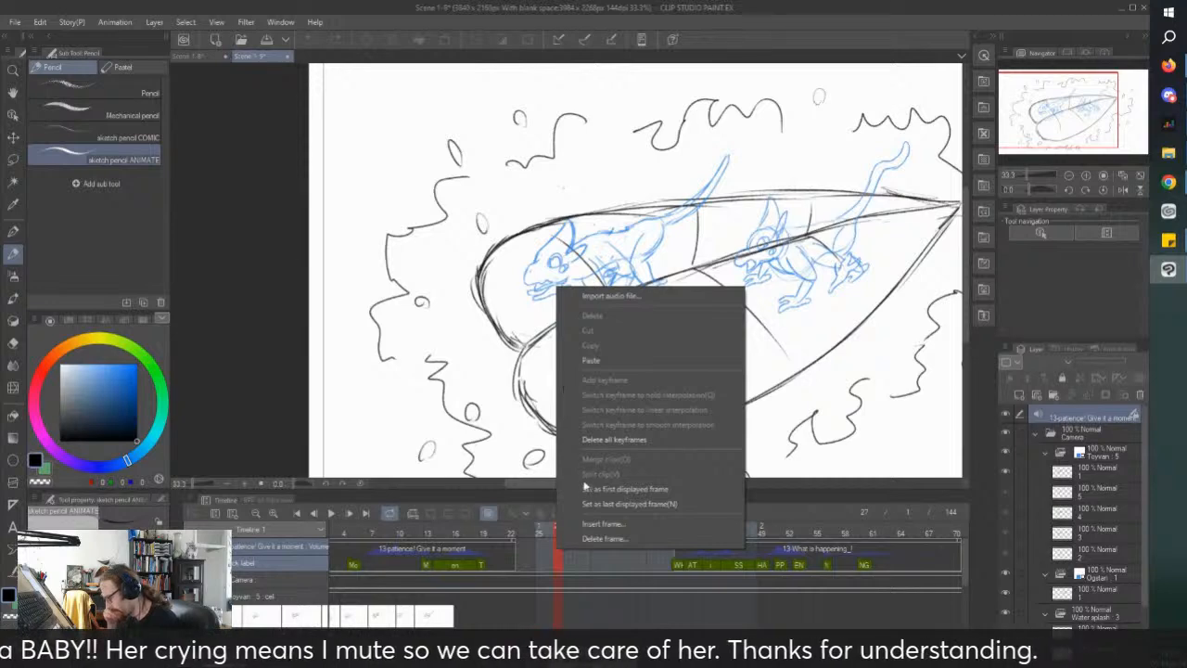
{"action": "left_click", "coordinate": [598, 539]}
{"action": "key", "text": "Return"}
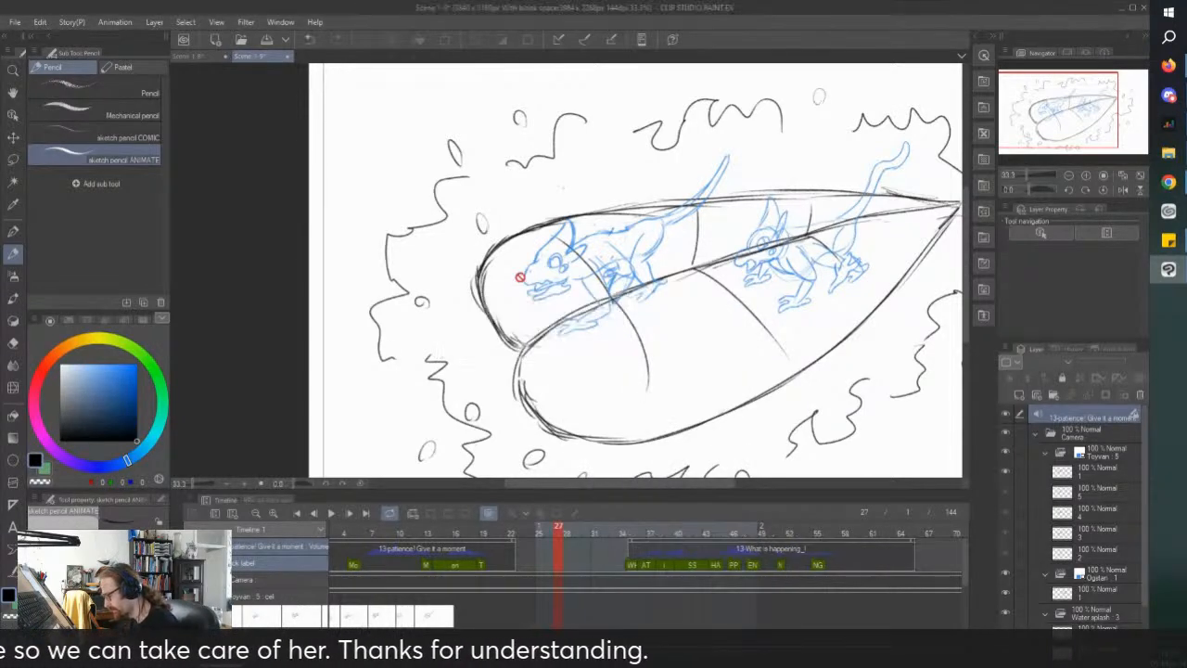
Step: Delete three more frames at frame 27 on the dialogue audio and label tracks only, and play the scene from frame 1
{"action": "right_click", "coordinate": [560, 554]}
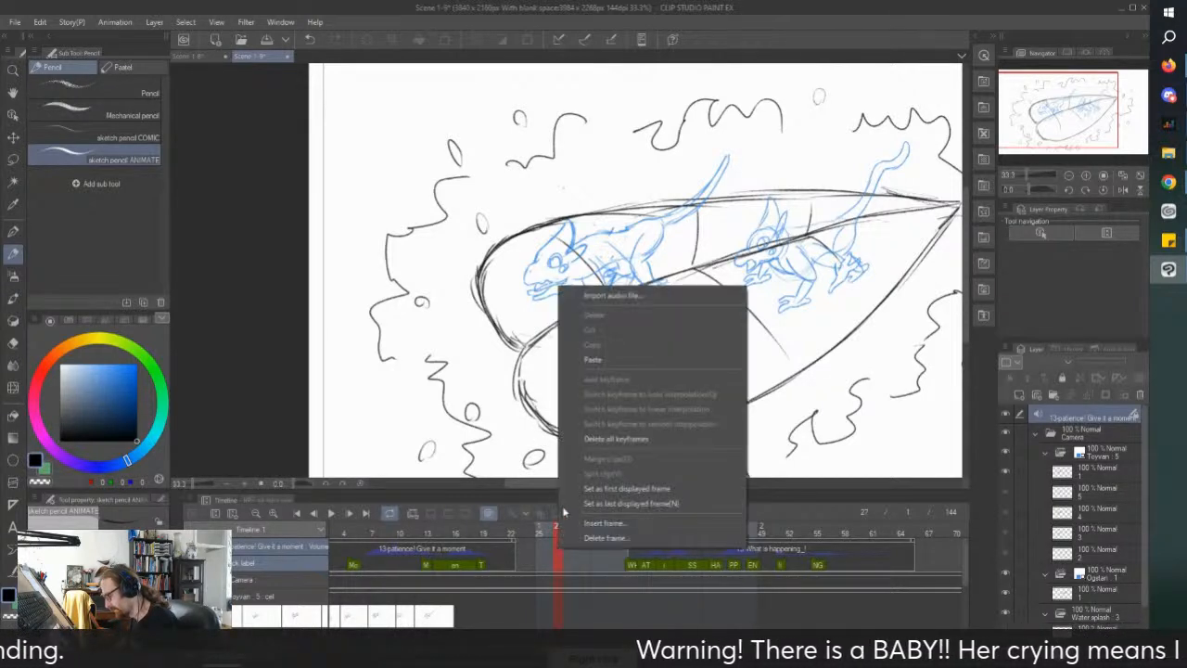
{"action": "left_click", "coordinate": [585, 539]}
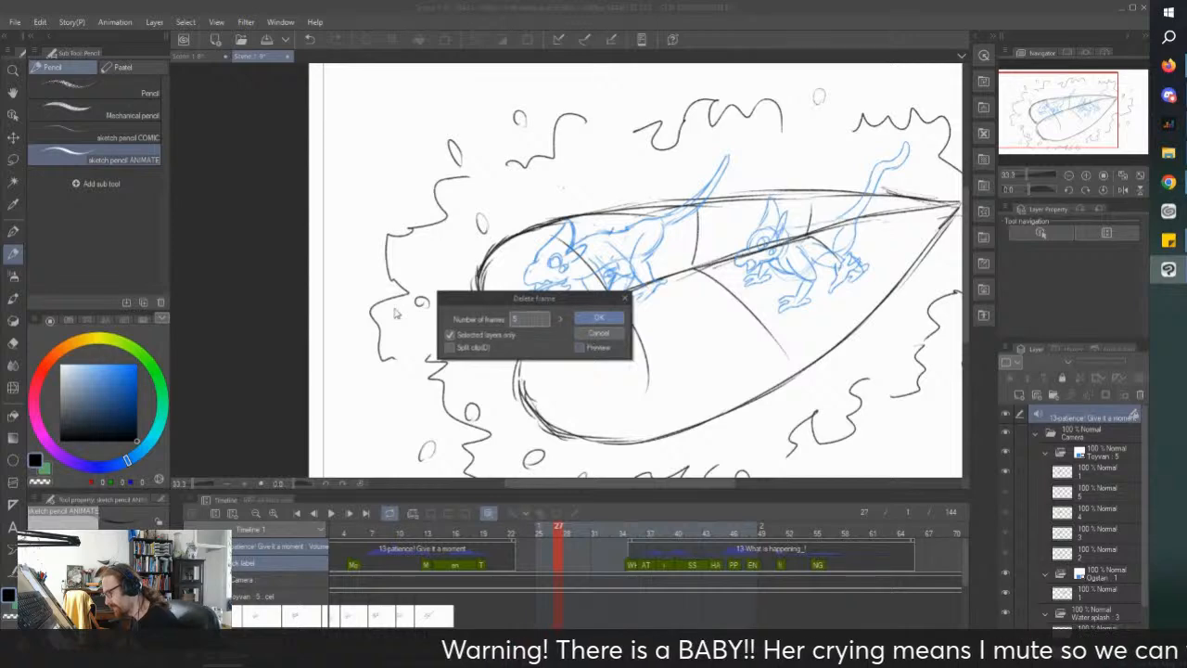
{"action": "left_click", "coordinate": [599, 318]}
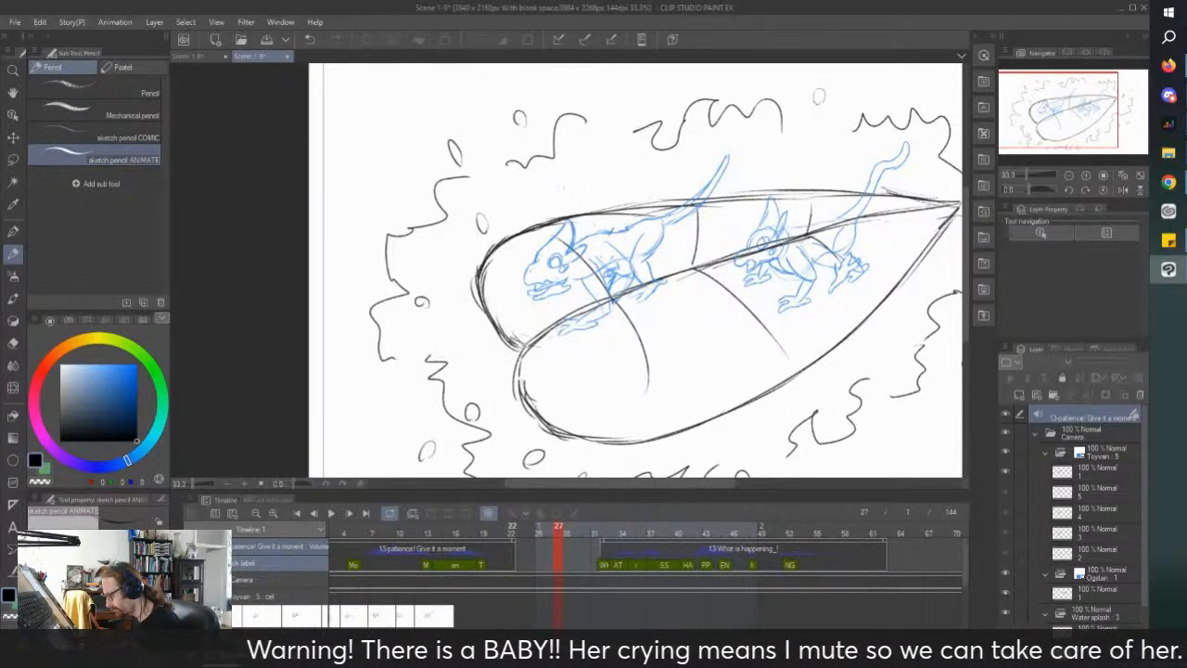
{"action": "left_click", "coordinate": [454, 526]}
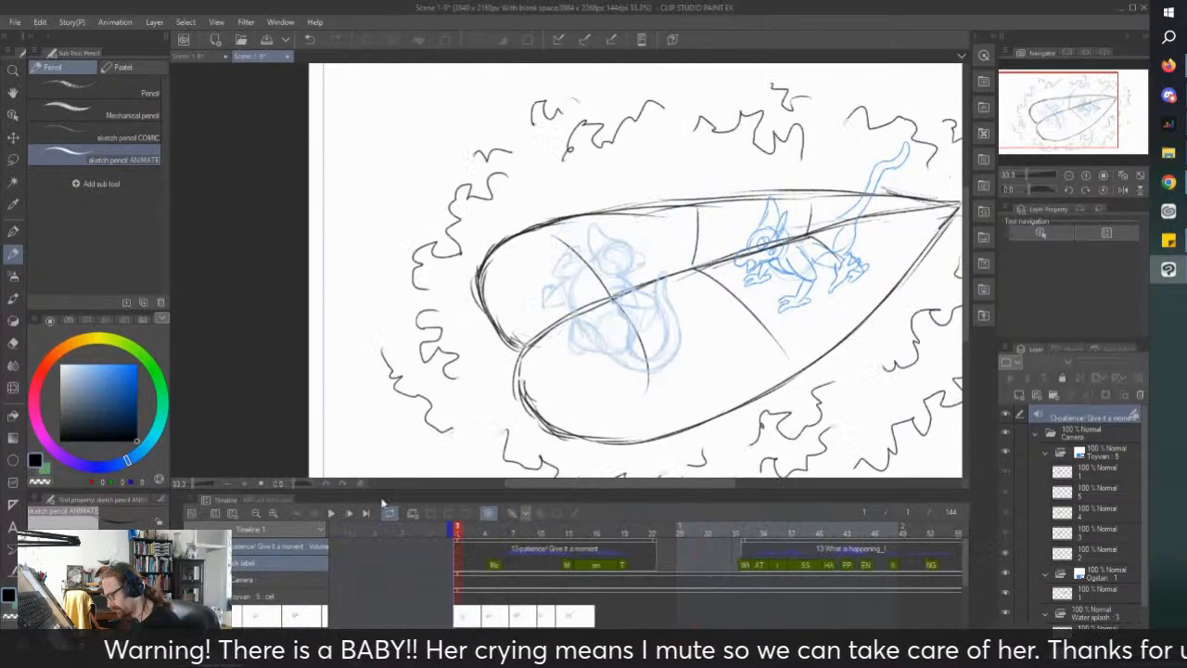
{"action": "left_click", "coordinate": [330, 514]}
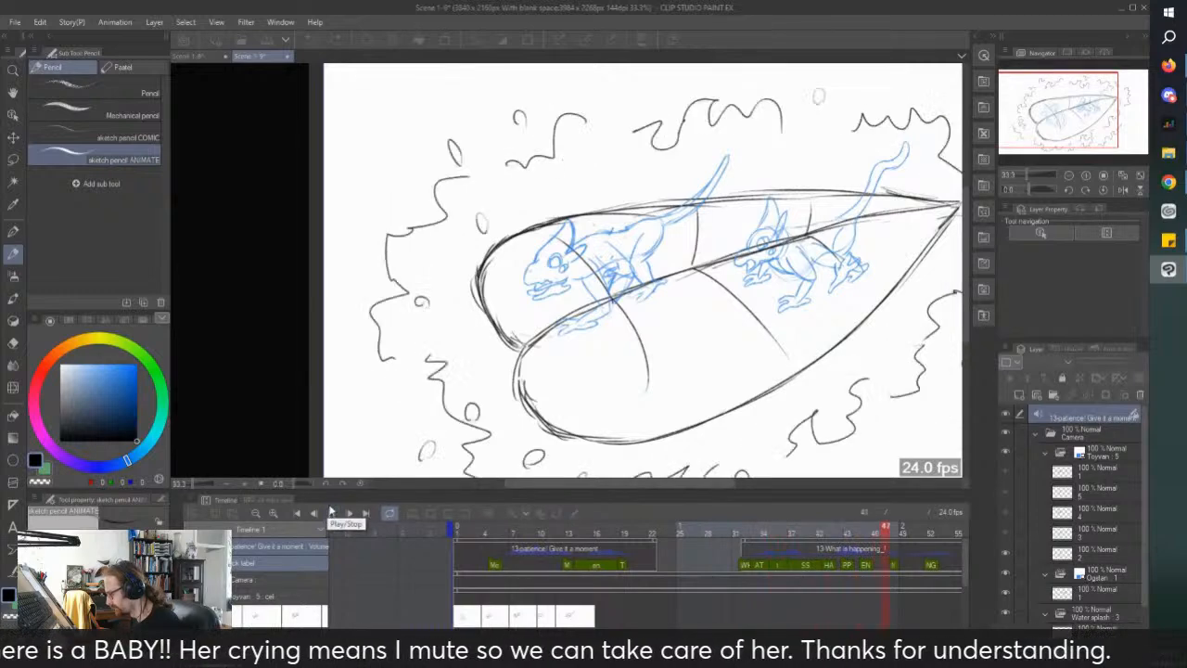
Step: Stop playback and delete empty frames at frame 25, closing part of the gap before the "13-What is happening_!" audio clip
{"action": "left_click", "coordinate": [332, 513]}
{"action": "left_click_drag", "start_coordinate": [635, 633], "coordinate": [445, 617]}
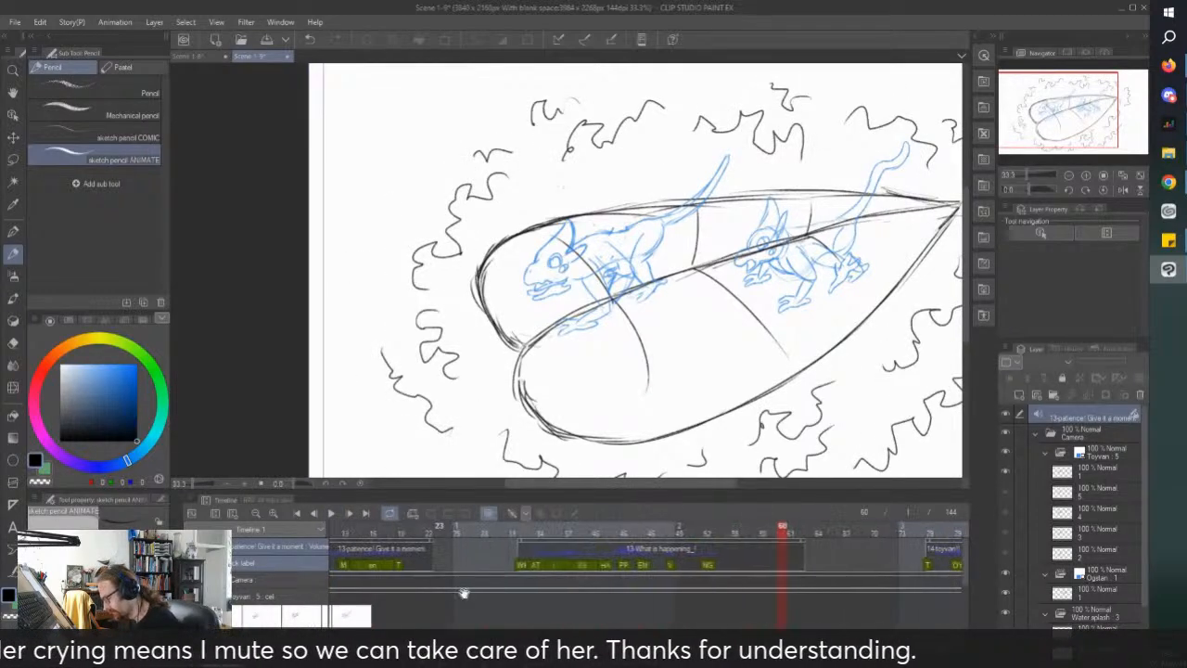
{"action": "left_click", "coordinate": [459, 555]}
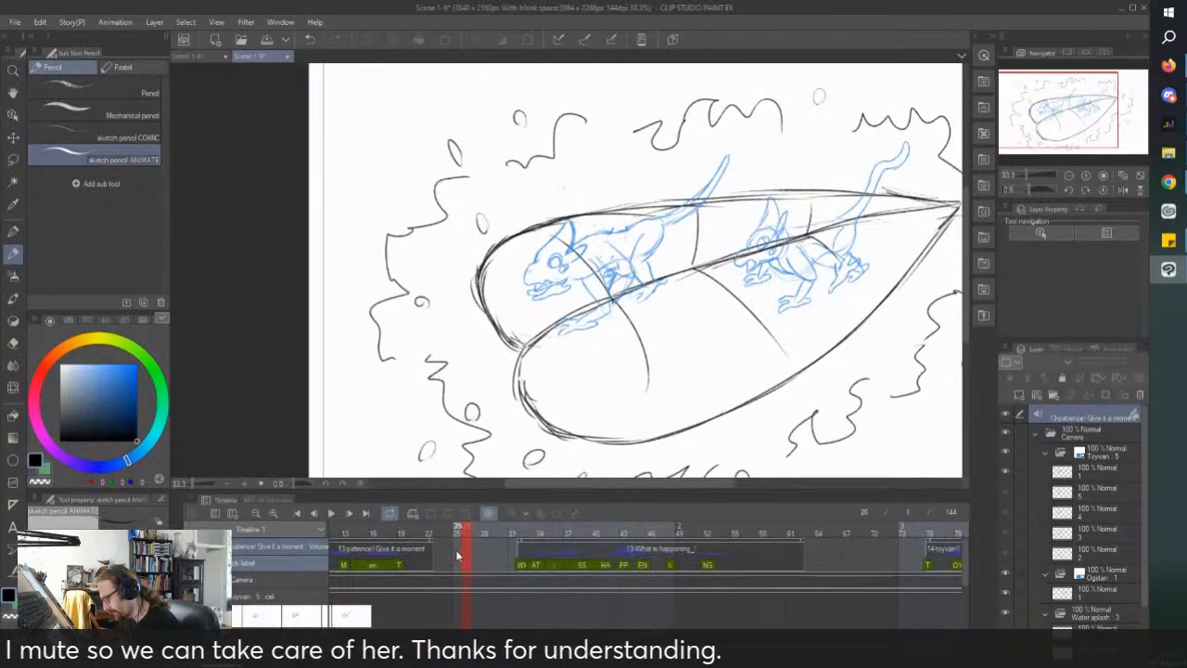
{"action": "right_click", "coordinate": [458, 554]}
{"action": "left_click", "coordinate": [501, 526]}
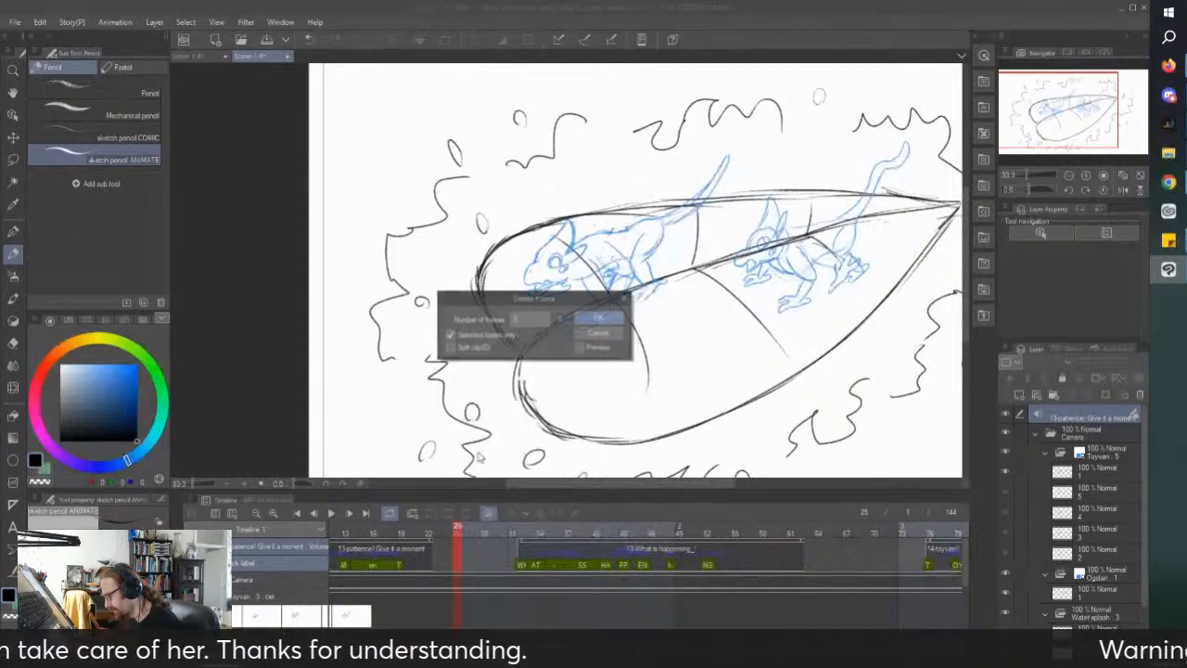
{"action": "left_click", "coordinate": [588, 318]}
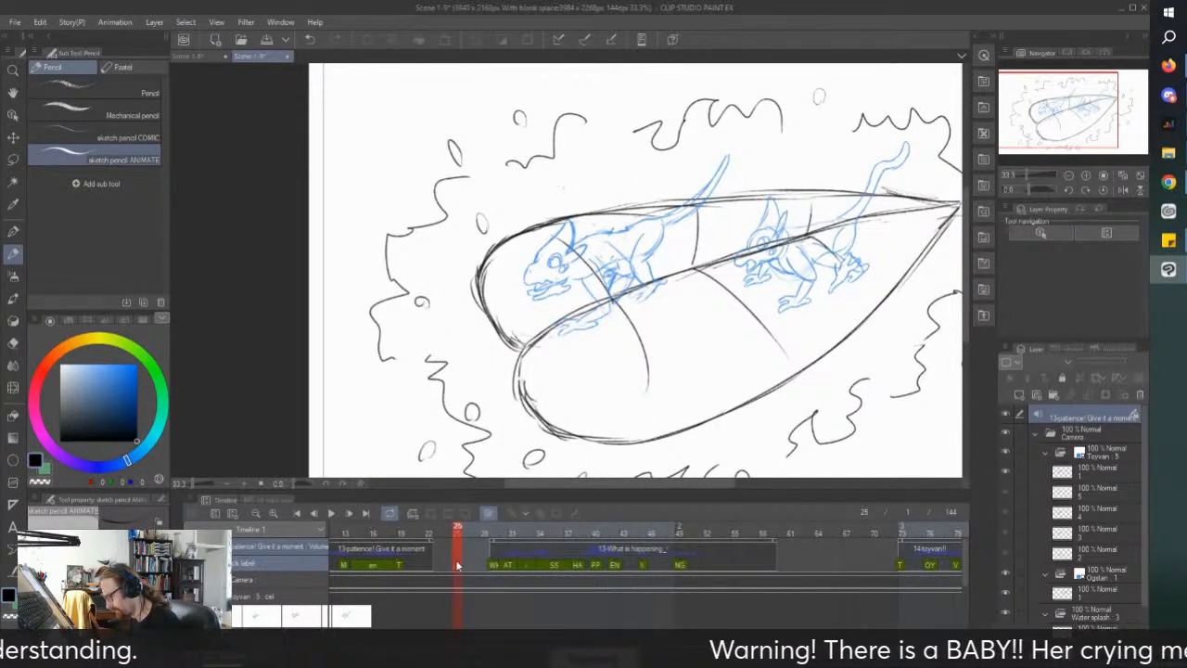
Step: Delete more empty frames at frame 25 before the "13-What is happening_!" clip, and play the sequence to check the timing
{"action": "right_click", "coordinate": [455, 551]}
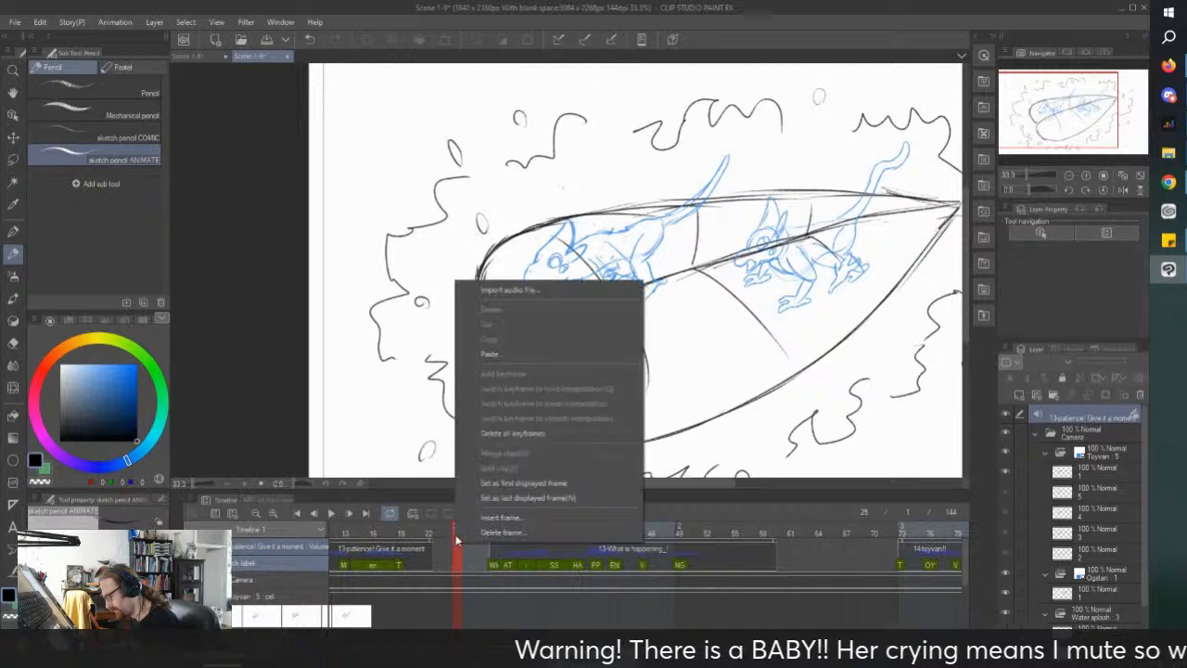
{"action": "left_click", "coordinate": [501, 519]}
{"action": "key", "text": "Return"}
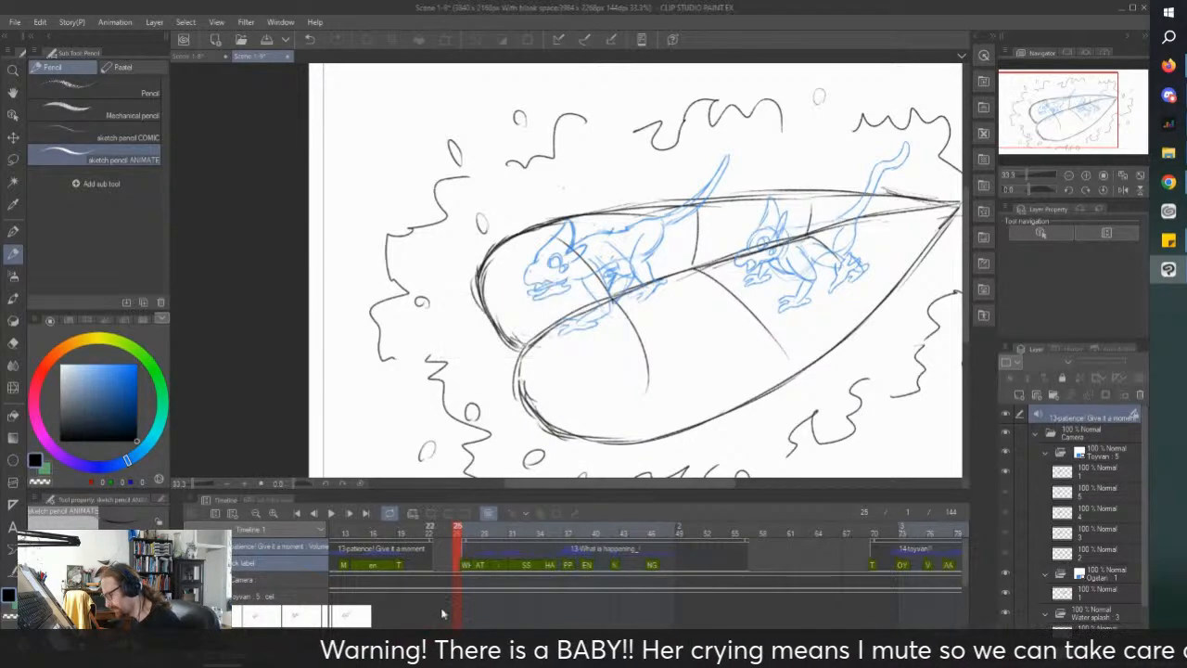
{"action": "left_click", "coordinate": [332, 514]}
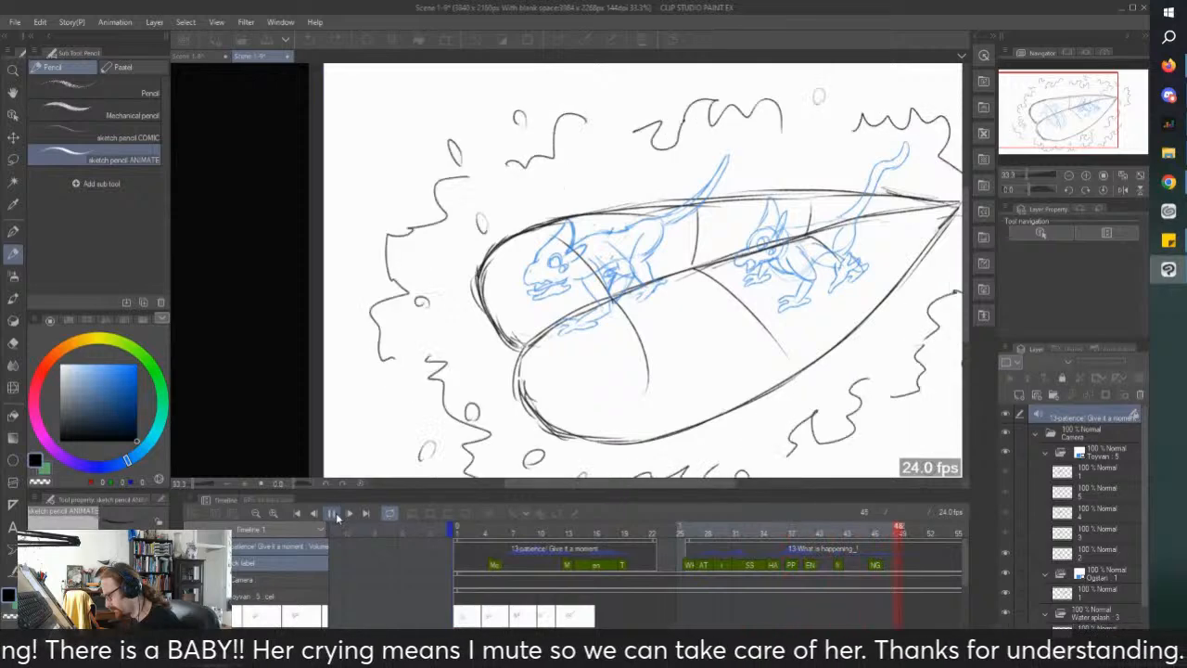
{"action": "left_click", "coordinate": [332, 515]}
Step: Delete empty frames at frame 58, between the "13-What is happening_!" and "14-toyvan!!" audio clips
{"action": "scroll", "coordinate": [597, 565], "scroll_direction": "right", "scroll_amount": 4}
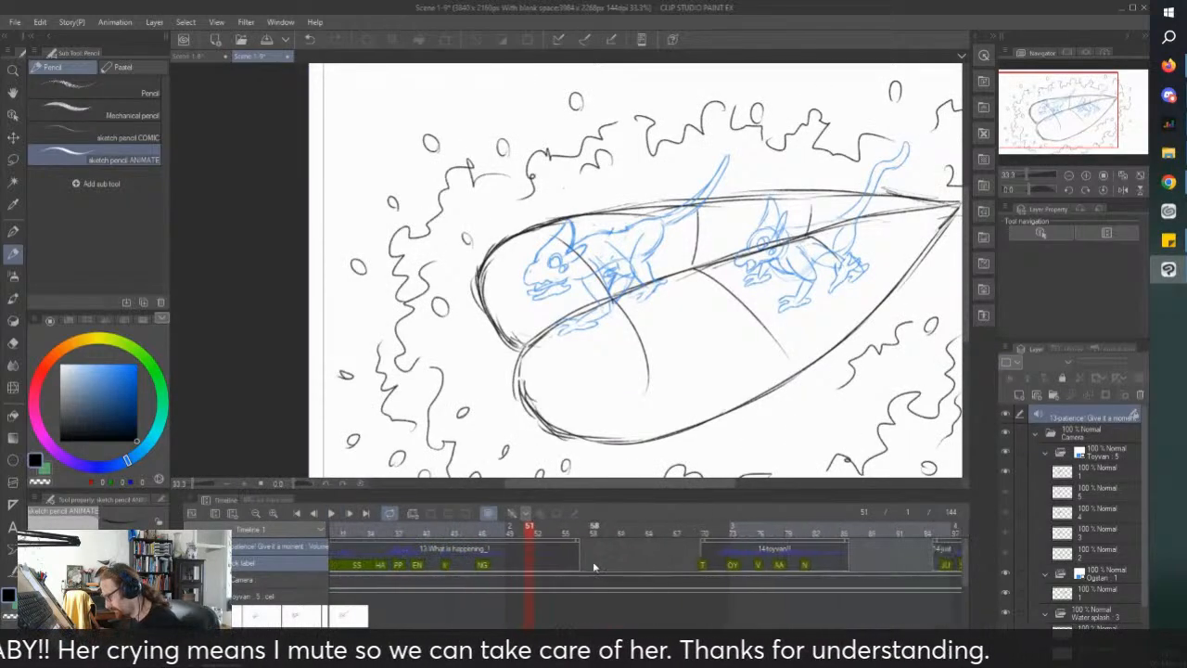
{"action": "left_click", "coordinate": [596, 565]}
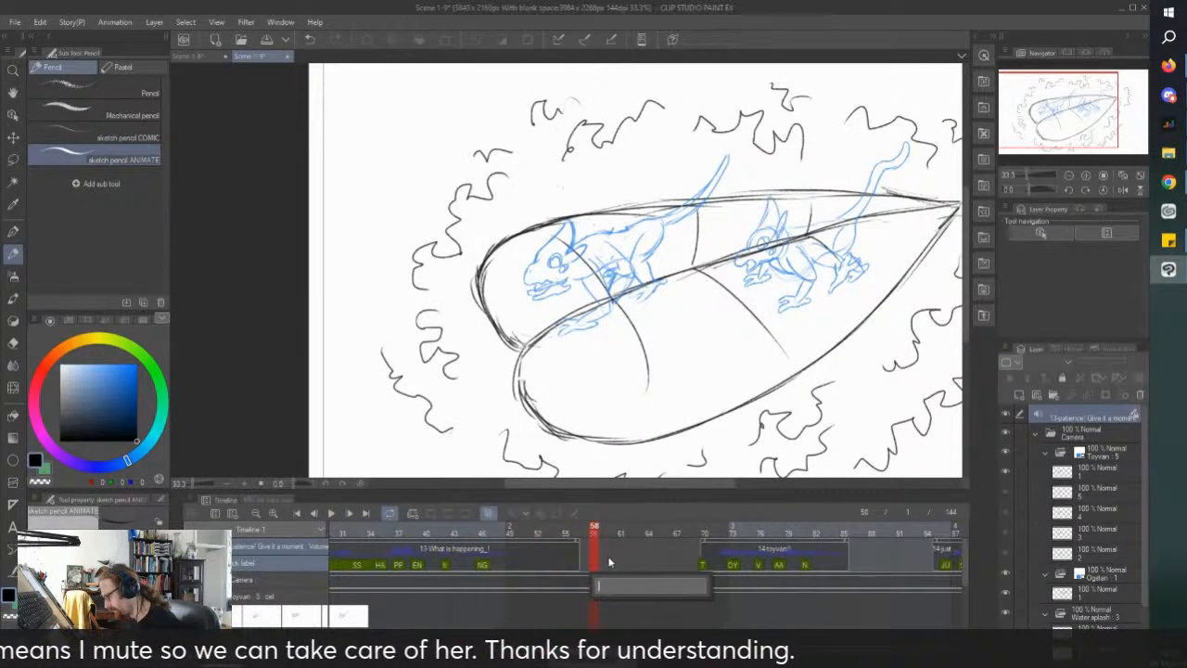
{"action": "right_click", "coordinate": [594, 547]}
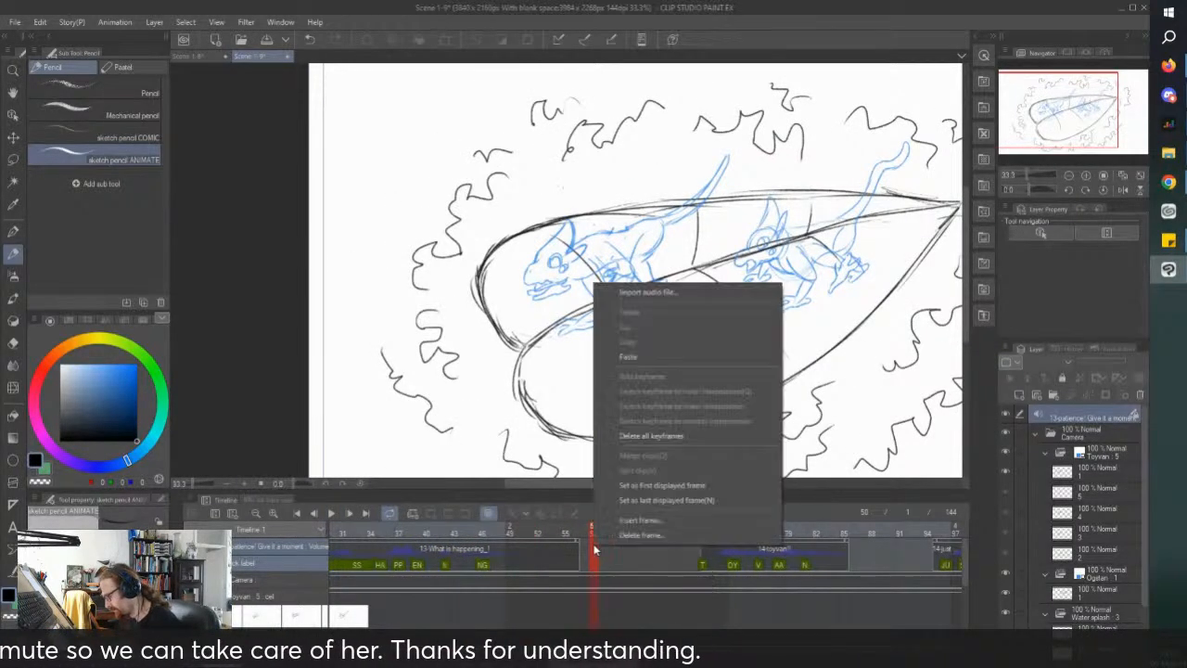
{"action": "left_click", "coordinate": [640, 535]}
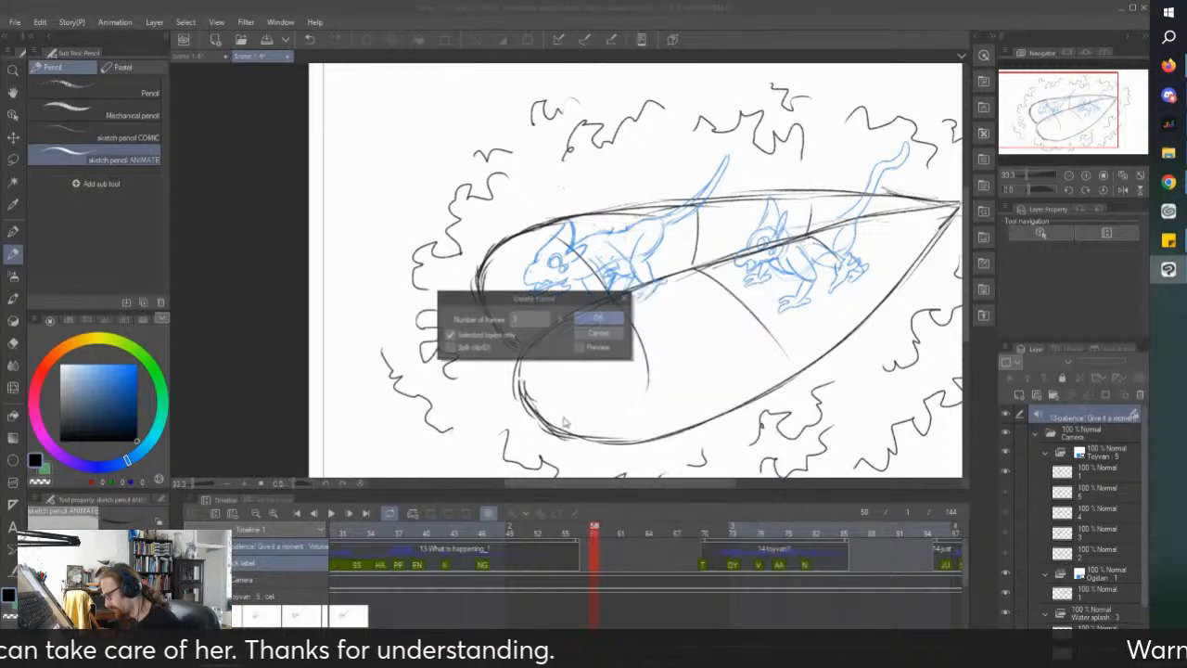
{"action": "left_click", "coordinate": [584, 316]}
Step: Delete empty frames at frame 78, between the "14-toyvan!!" and "14-just get a grip" audio clips
{"action": "scroll", "coordinate": [508, 564], "scroll_direction": "right", "scroll_amount": 5}
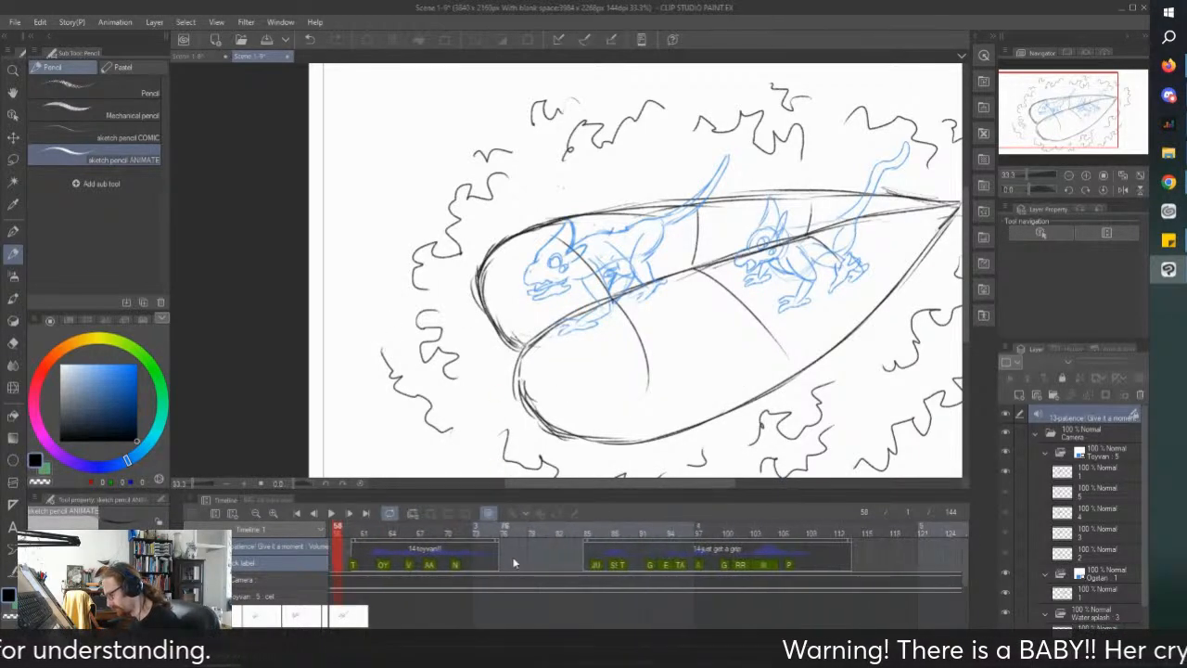
{"action": "right_click", "coordinate": [520, 551]}
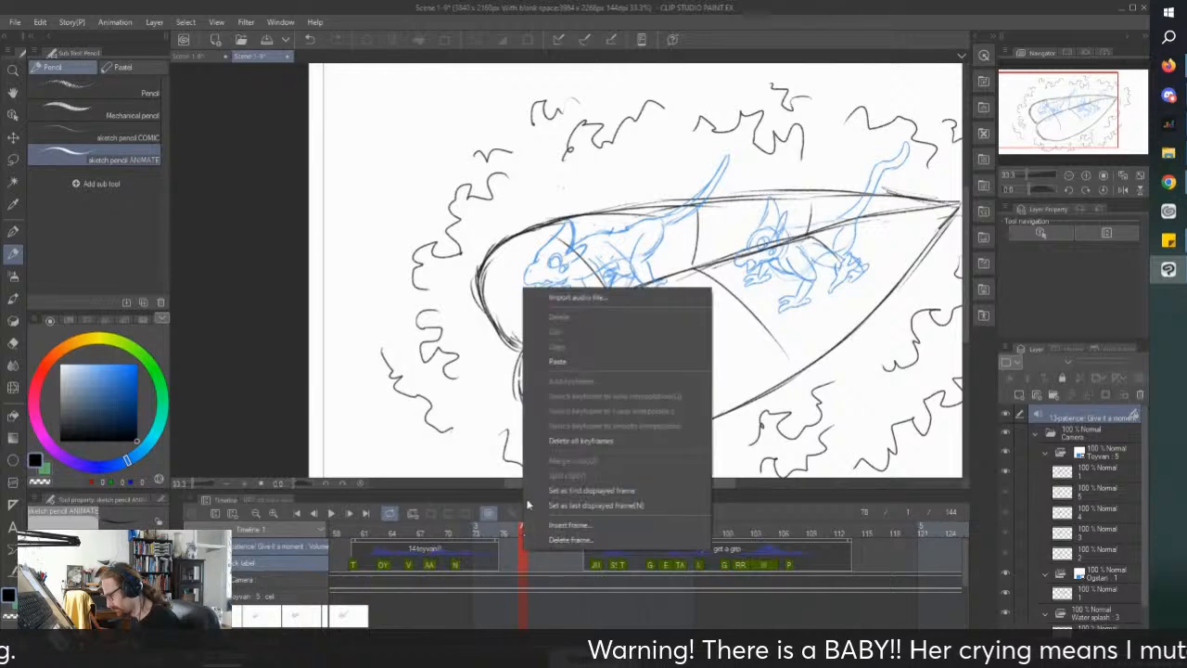
{"action": "left_click", "coordinate": [562, 539]}
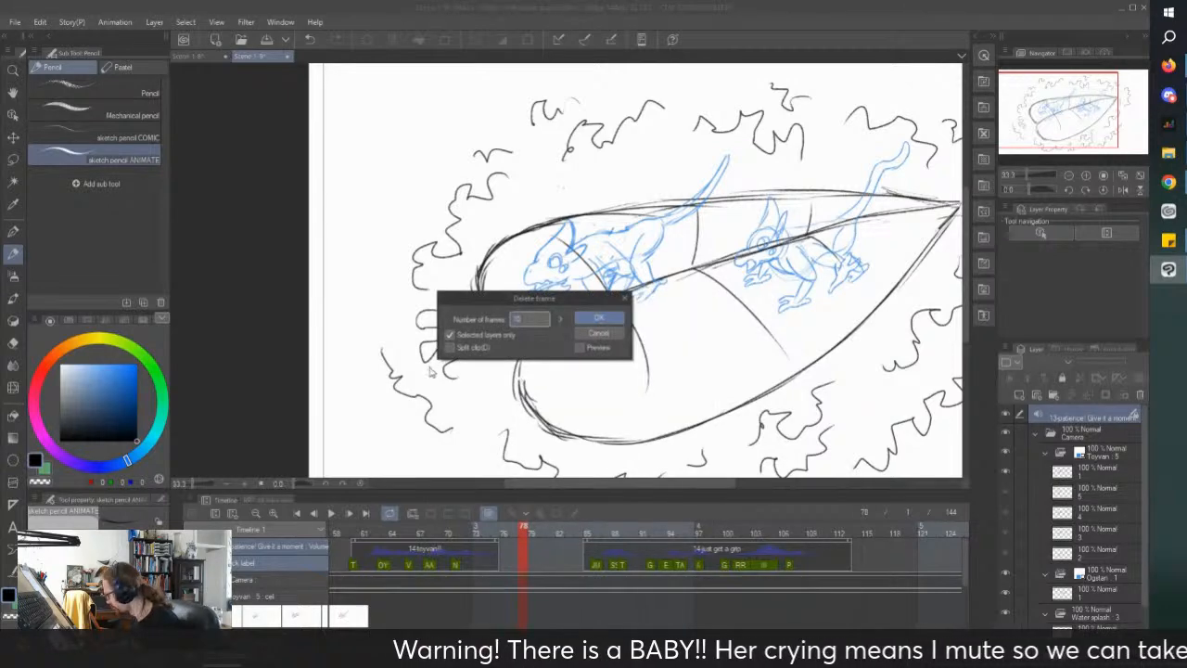
{"action": "left_click", "coordinate": [598, 318]}
{"action": "scroll", "coordinate": [648, 610], "scroll_direction": "right", "scroll_amount": 4}
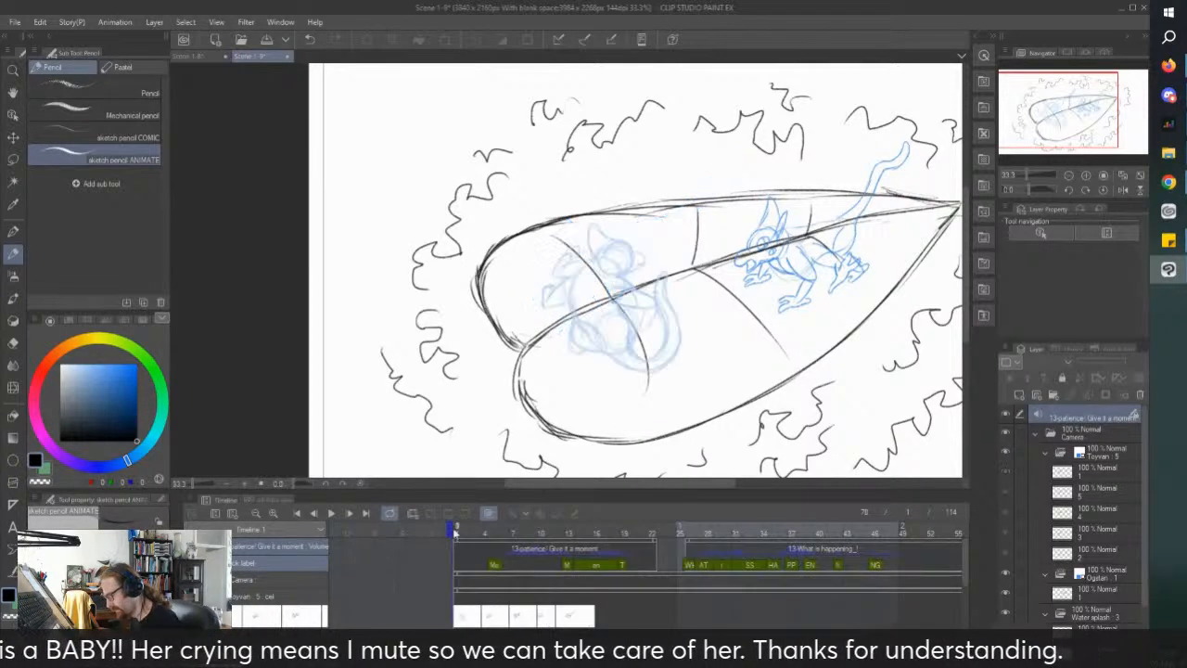
Step: Play the sequence to check the dialogue timing, and delete one more frame at frame 58 before the "14-toyvan!!" clip
{"action": "left_click", "coordinate": [332, 514]}
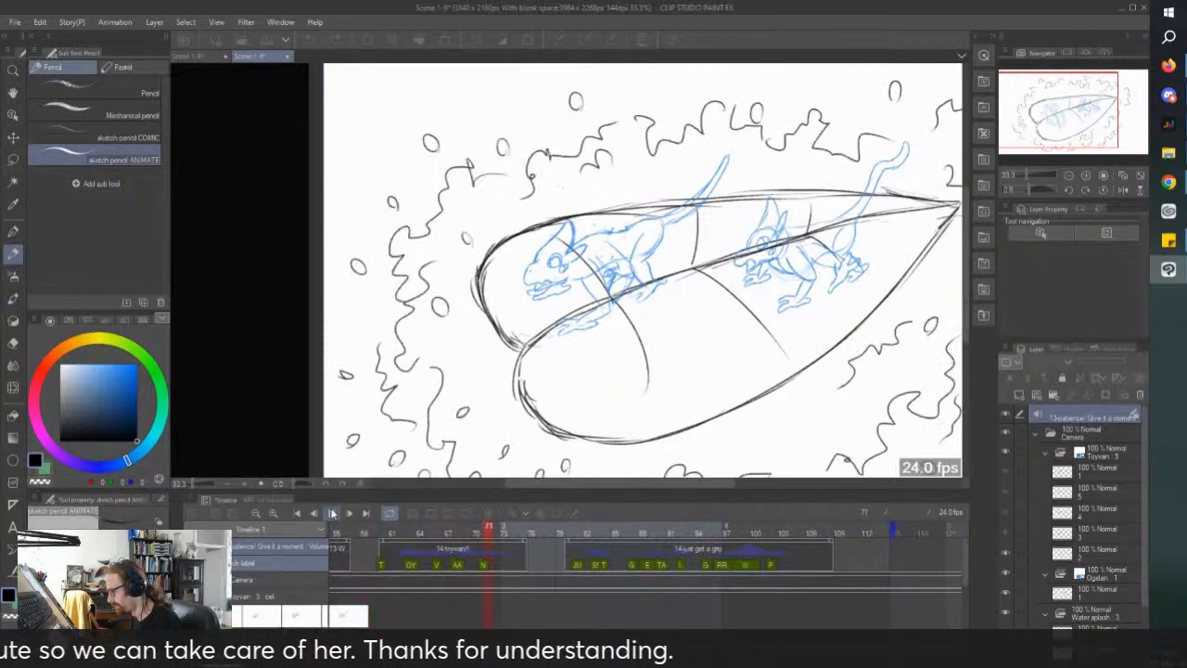
{"action": "left_click", "coordinate": [332, 514]}
{"action": "left_click_drag", "start_coordinate": [350, 564], "coordinate": [578, 564]}
{"action": "left_click", "coordinate": [591, 557]}
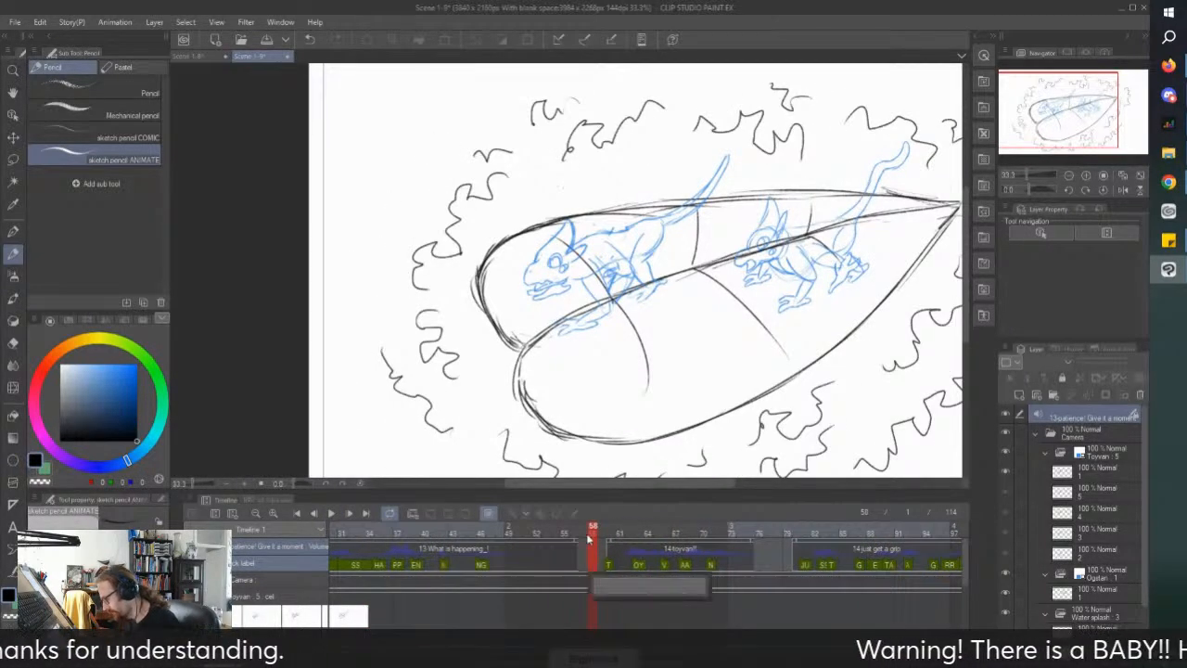
{"action": "right_click", "coordinate": [593, 549]}
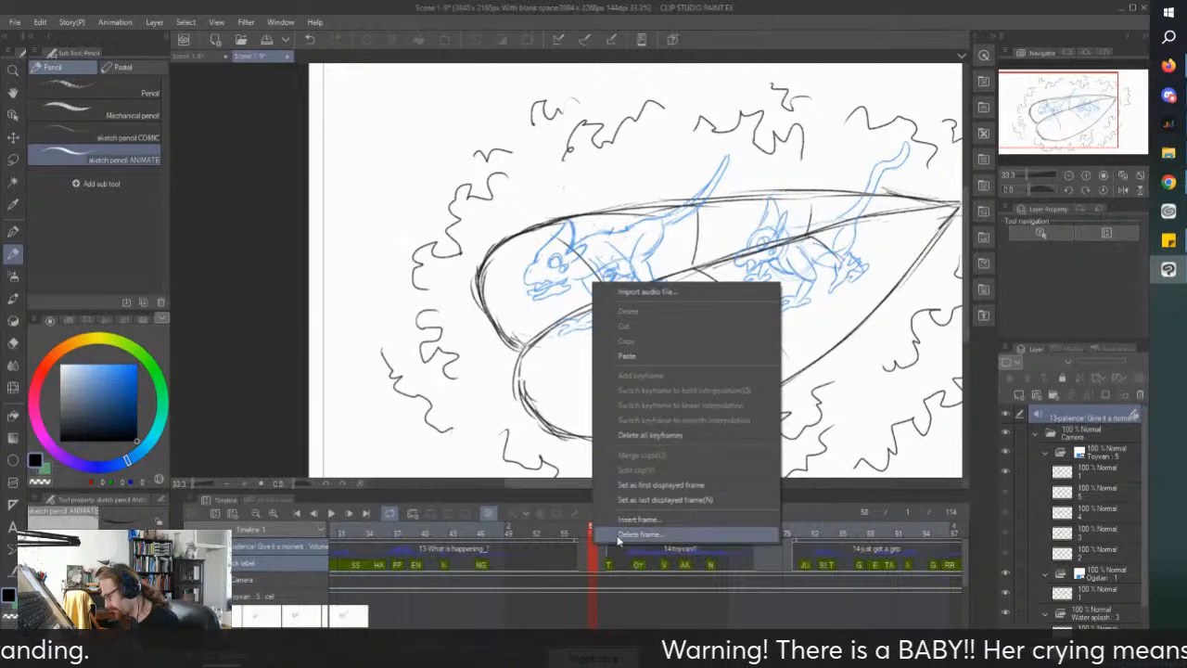
{"action": "left_click", "coordinate": [612, 537]}
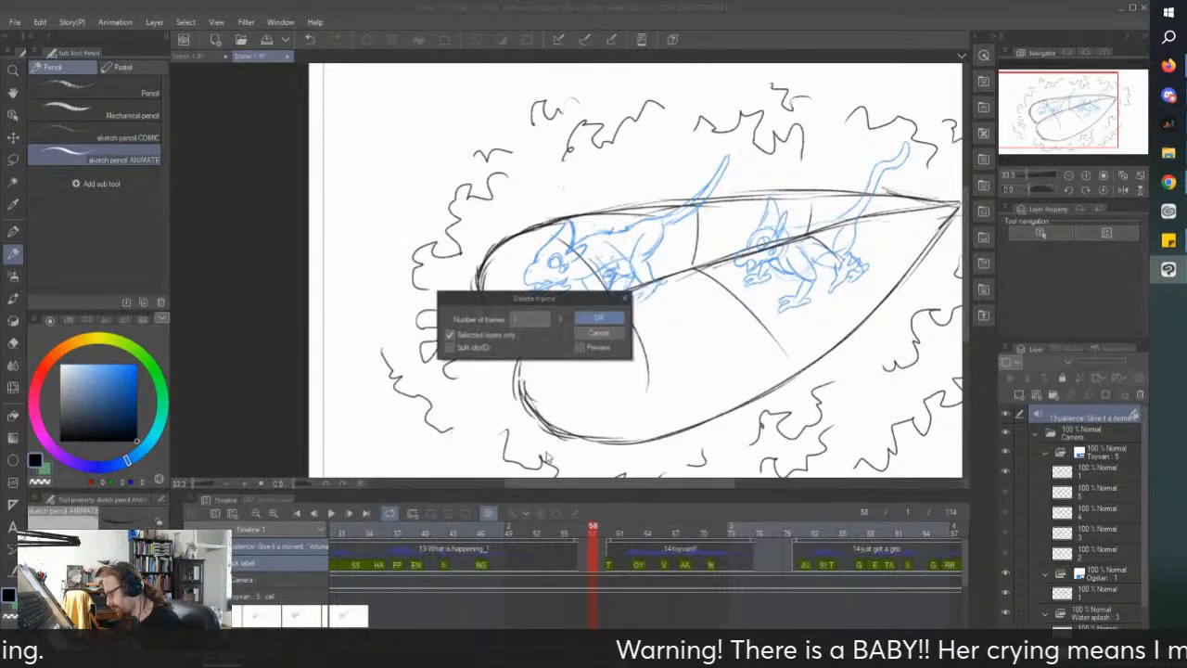
{"action": "left_click", "coordinate": [600, 318]}
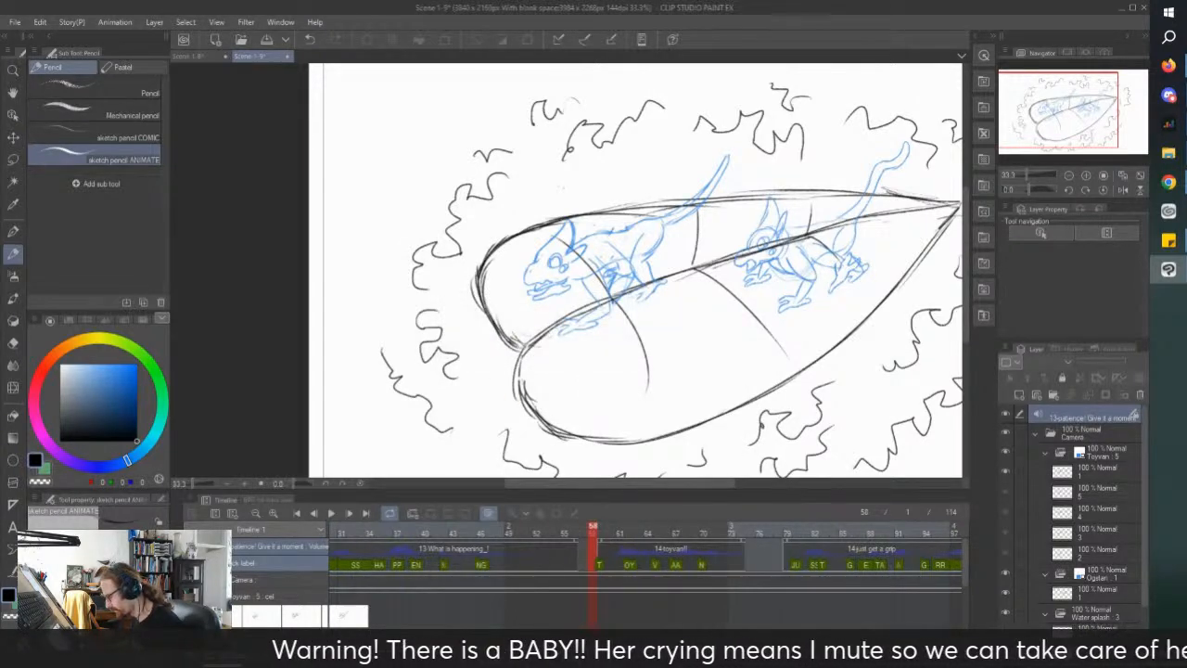
Step: Play the sequence from the first frame to check the spacing of the shortened dialogue clips
{"action": "scroll", "coordinate": [625, 560], "scroll_direction": "right", "scroll_amount": 3}
{"action": "left_click", "coordinate": [625, 560]}
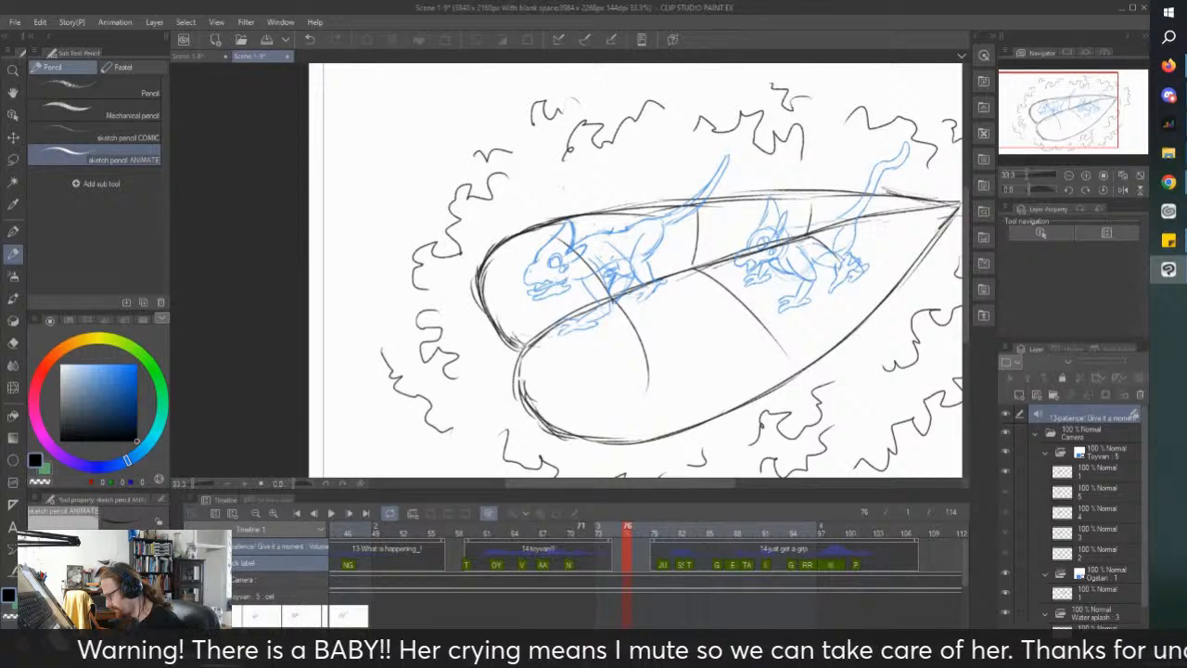
{"action": "scroll", "coordinate": [598, 545], "scroll_direction": "left", "scroll_amount": 10}
{"action": "left_click", "coordinate": [419, 528]}
{"action": "left_click", "coordinate": [331, 513]}
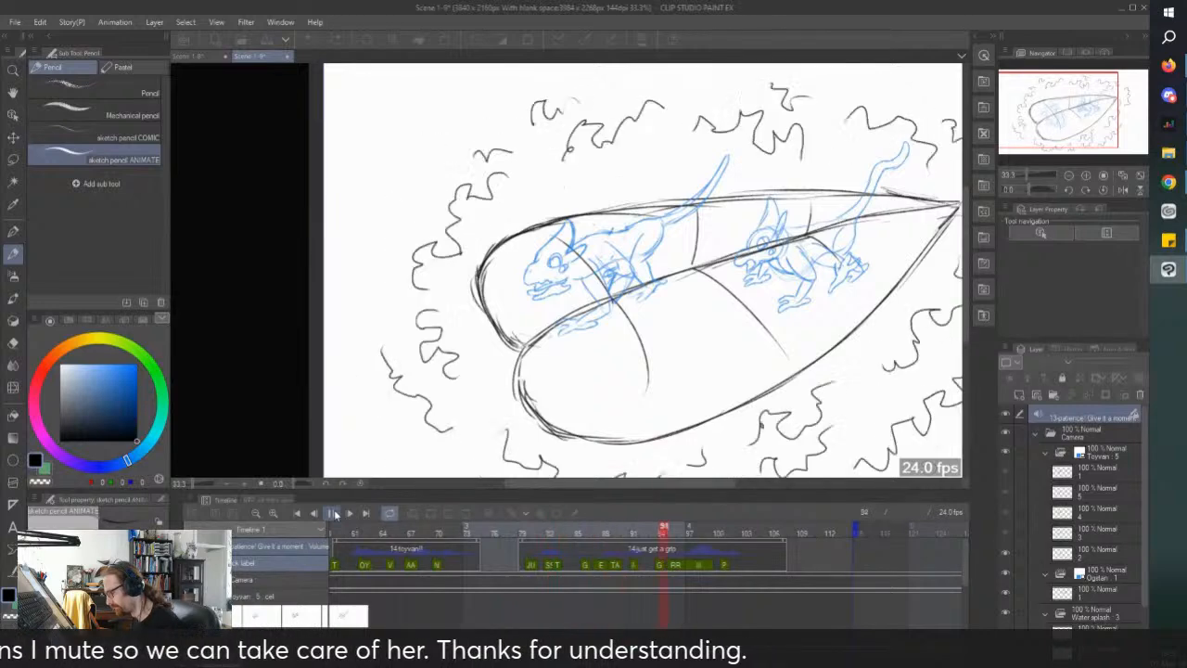
{"action": "left_click", "coordinate": [333, 513]}
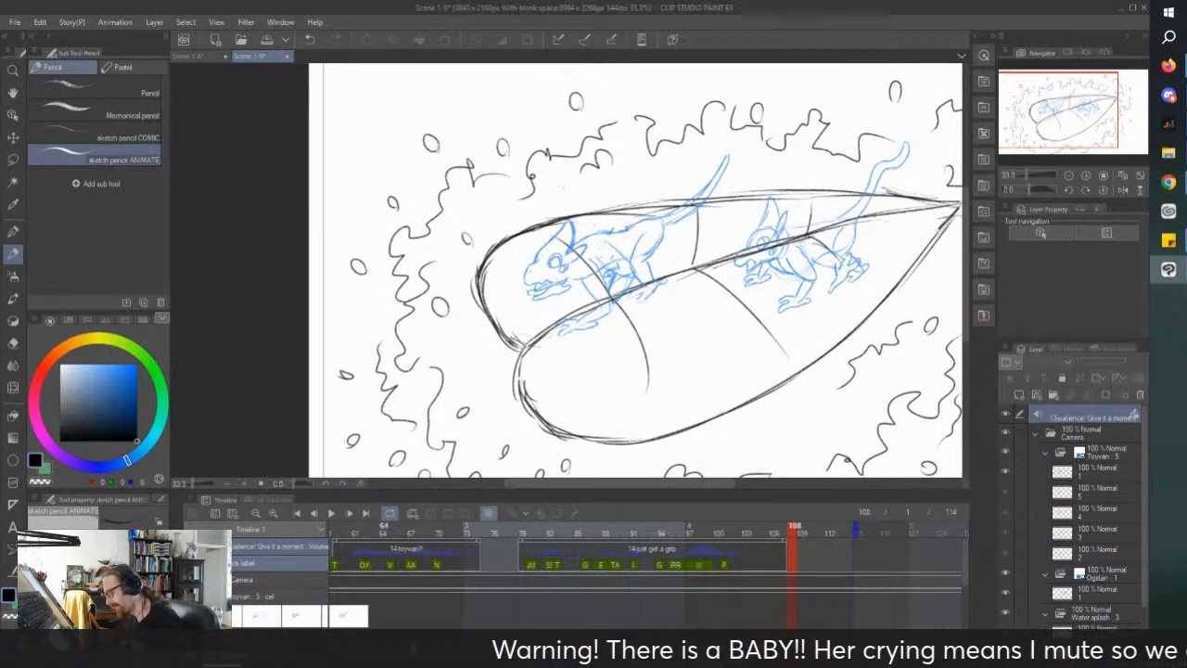
{"action": "scroll", "coordinate": [647, 566], "scroll_direction": "left", "scroll_amount": 5}
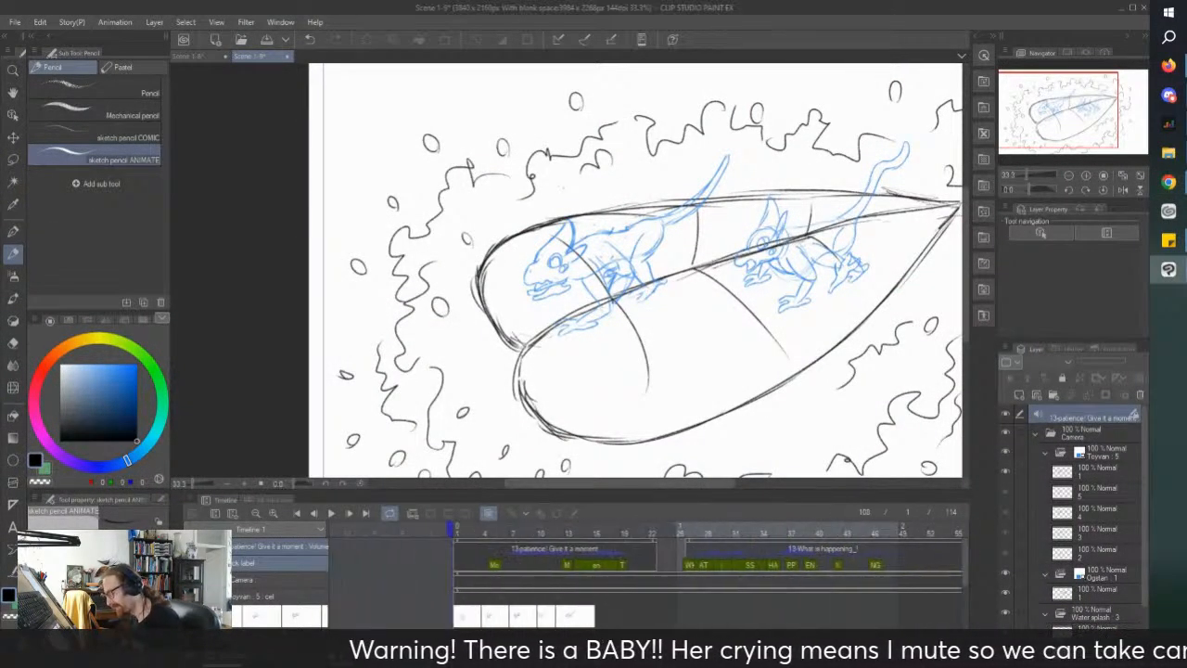
{"action": "left_click", "coordinate": [455, 533]}
{"action": "left_click", "coordinate": [330, 514]}
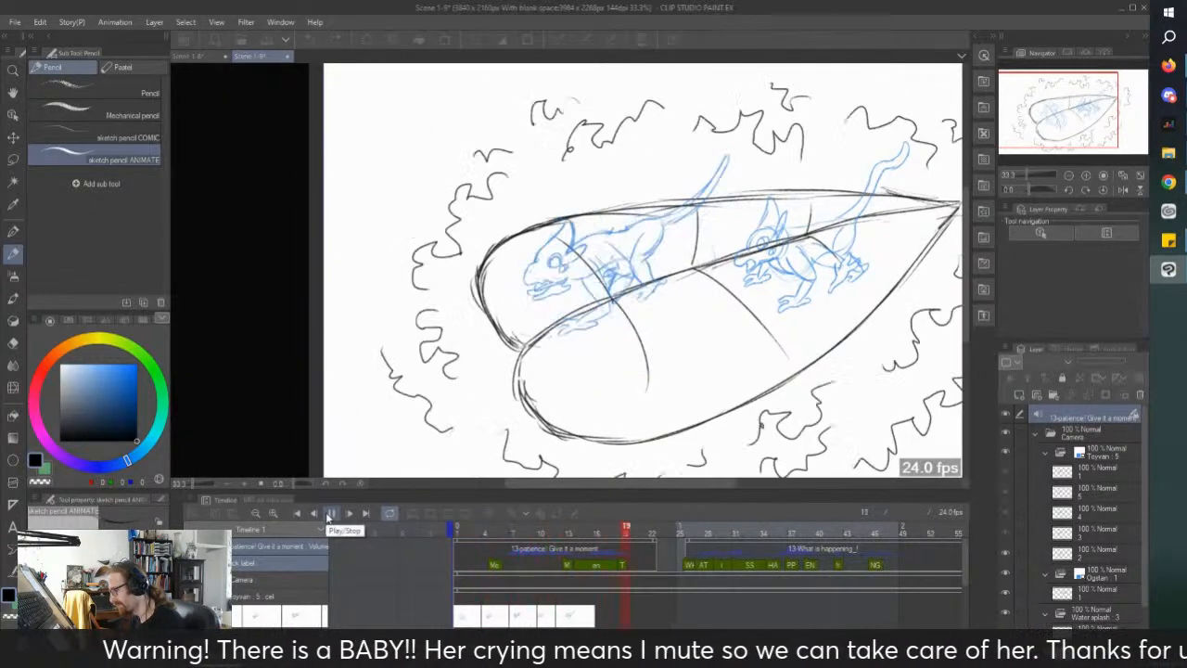
{"action": "left_click", "coordinate": [330, 514]}
Step: Step through the Toyvan animation folder's cels on the timeline to compare the left creature's poses
{"action": "left_click", "coordinate": [607, 529]}
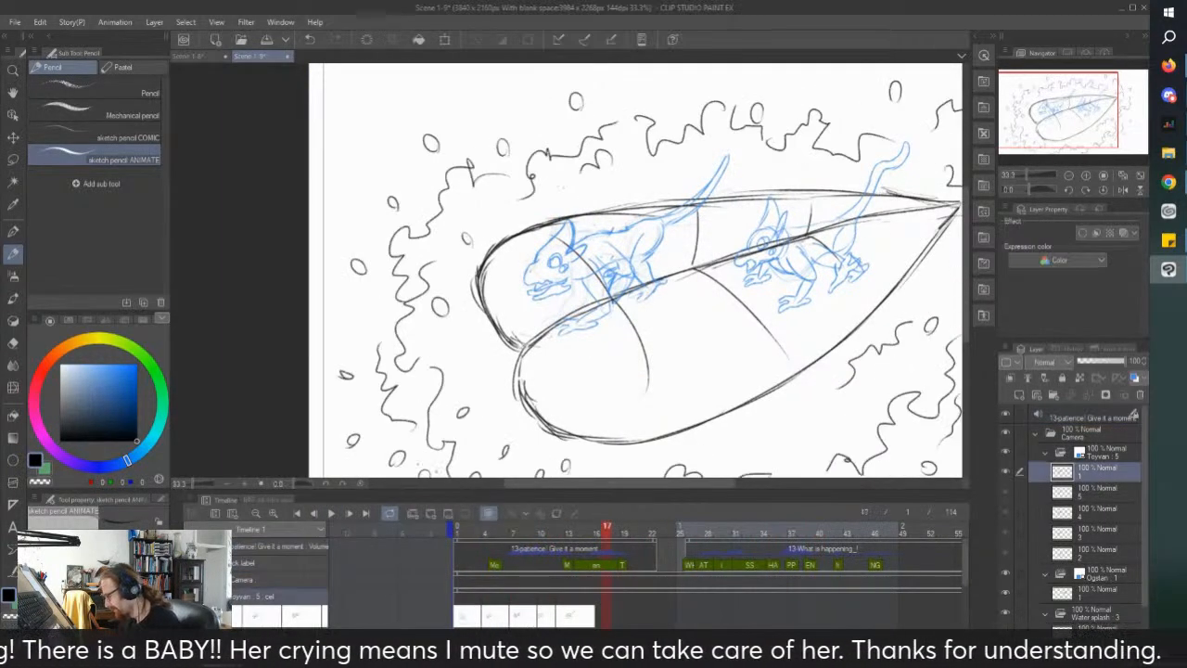
{"action": "scroll", "coordinate": [335, 287], "scroll_direction": "down", "scroll_amount": 1}
{"action": "scroll", "coordinate": [605, 318], "scroll_direction": "up", "scroll_amount": 2}
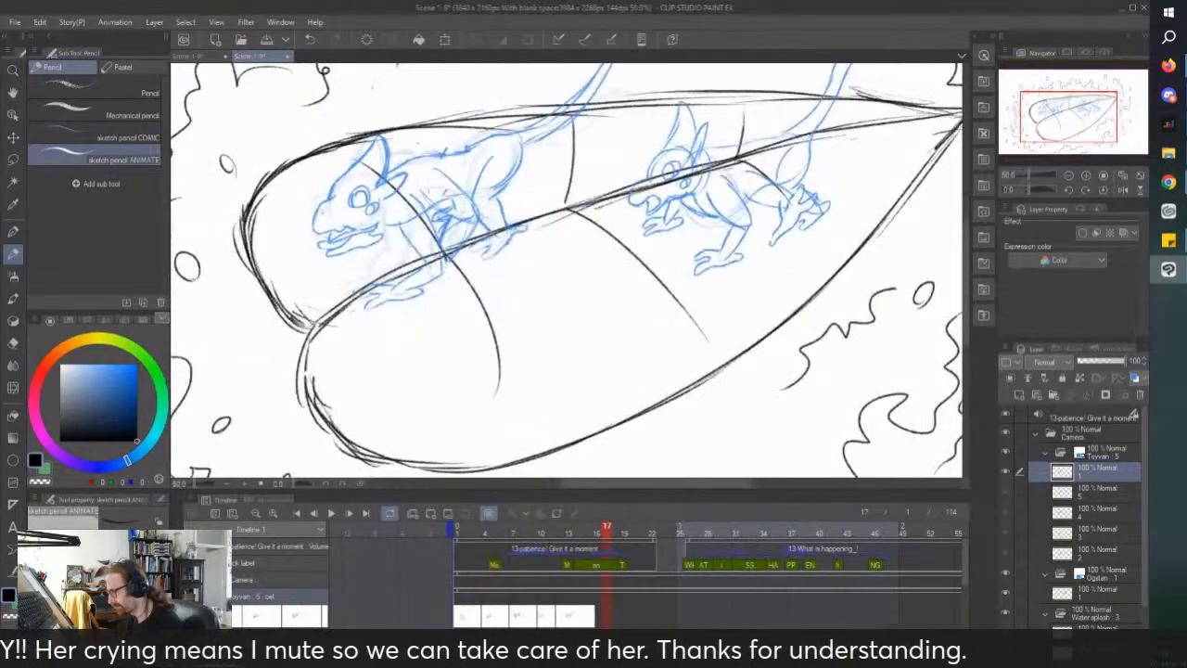
{"action": "left_click_drag", "start_coordinate": [605, 319], "coordinate": [607, 326]}
{"action": "left_click", "coordinate": [460, 614]}
{"action": "left_click", "coordinate": [496, 615]}
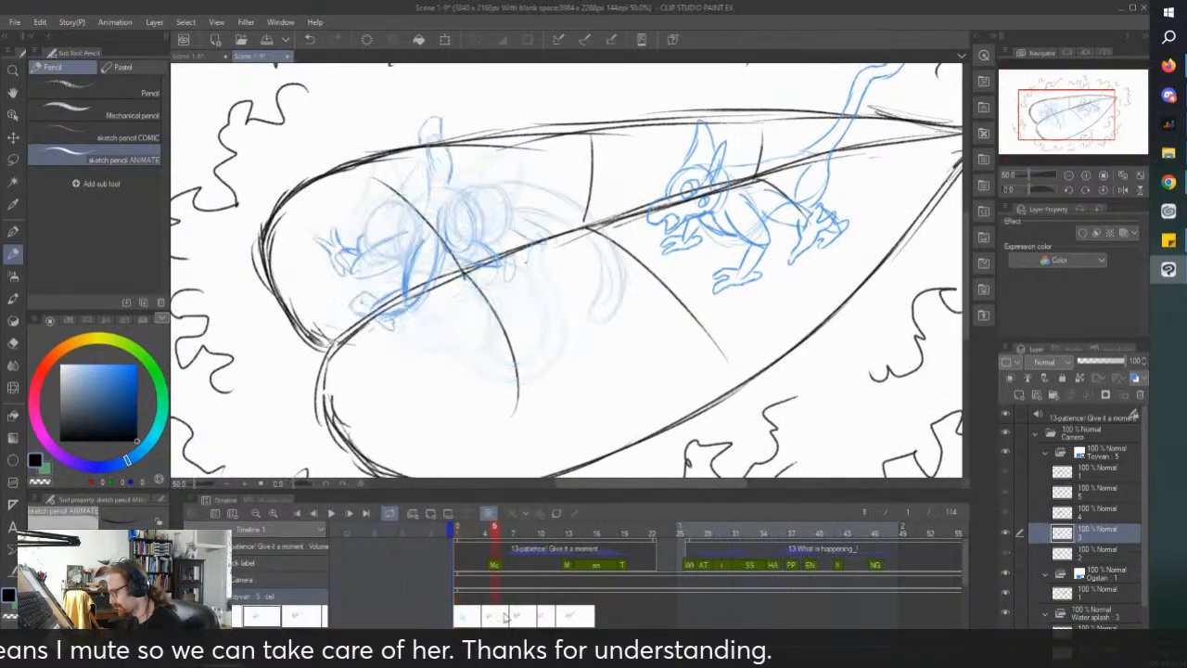
{"action": "left_click", "coordinate": [524, 616]}
{"action": "left_click_drag", "start_coordinate": [547, 619], "coordinate": [553, 618]}
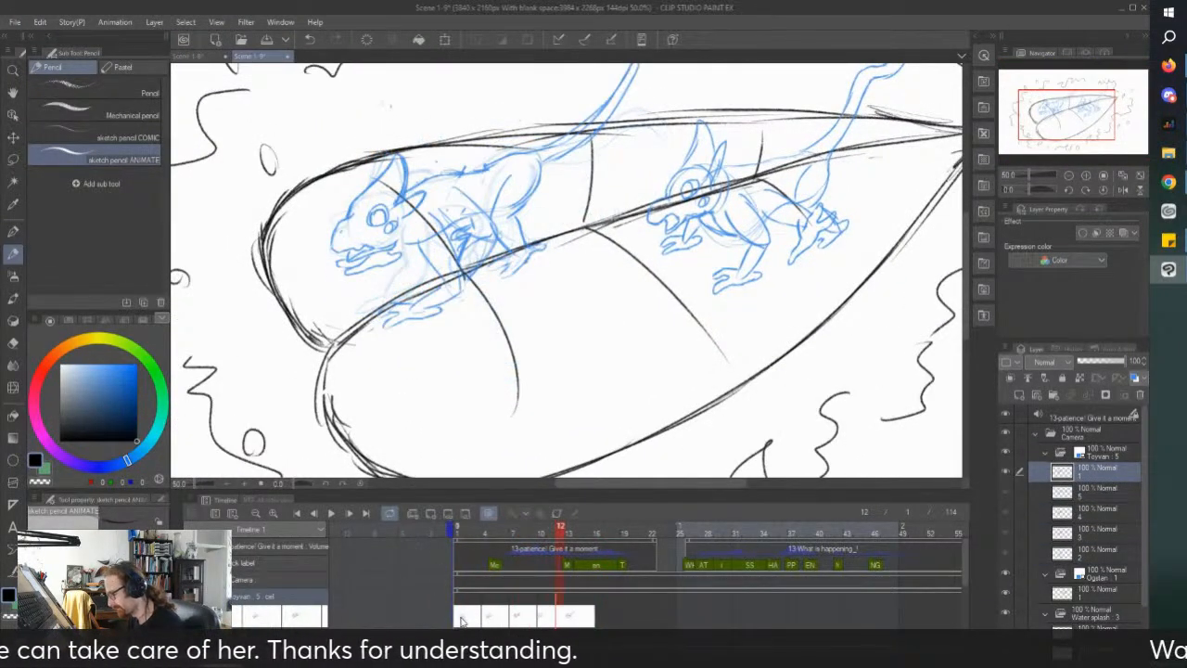
{"action": "left_click", "coordinate": [460, 616]}
{"action": "scroll", "coordinate": [400, 241], "scroll_direction": "up", "scroll_amount": 1}
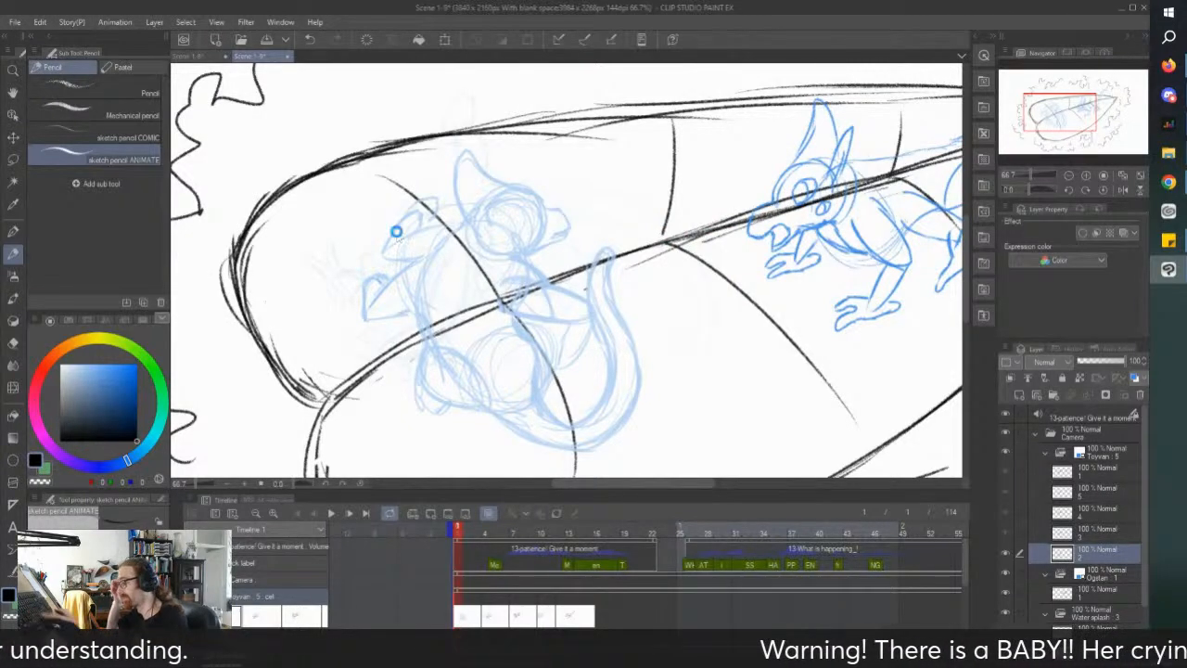
Step: Sketch a narrow slanted loop on the left creature's head on Toyvan cel 3 at frame 4
{"action": "left_click", "coordinate": [486, 613]}
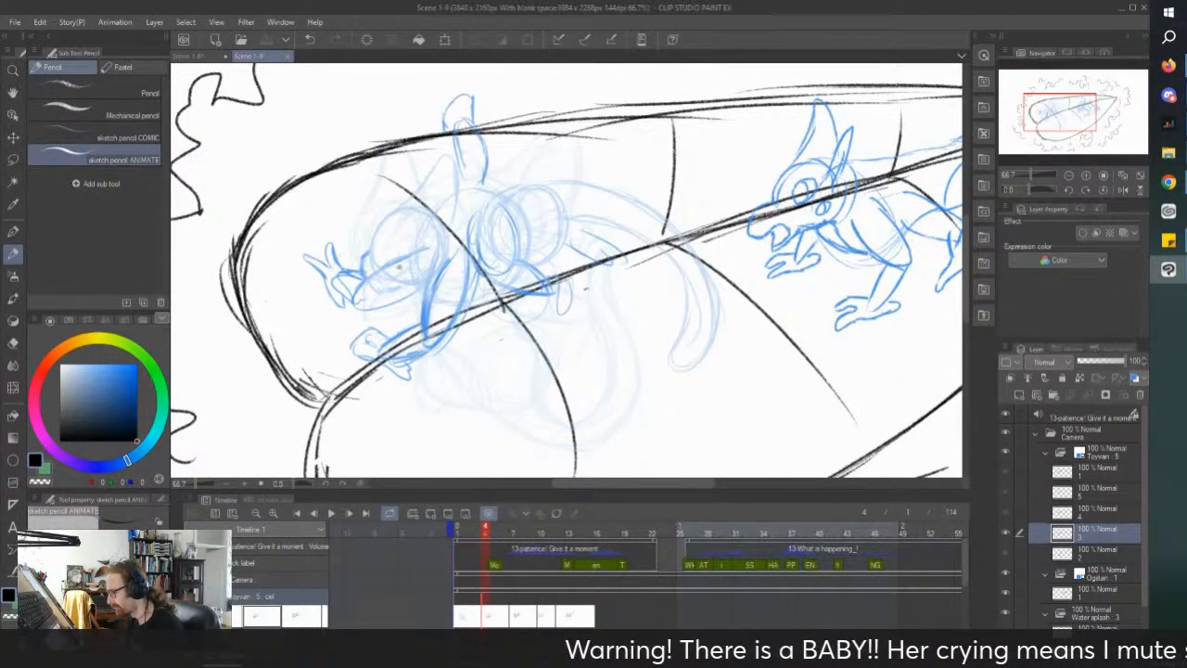
{"action": "scroll", "coordinate": [356, 225], "scroll_direction": "up", "scroll_amount": 2}
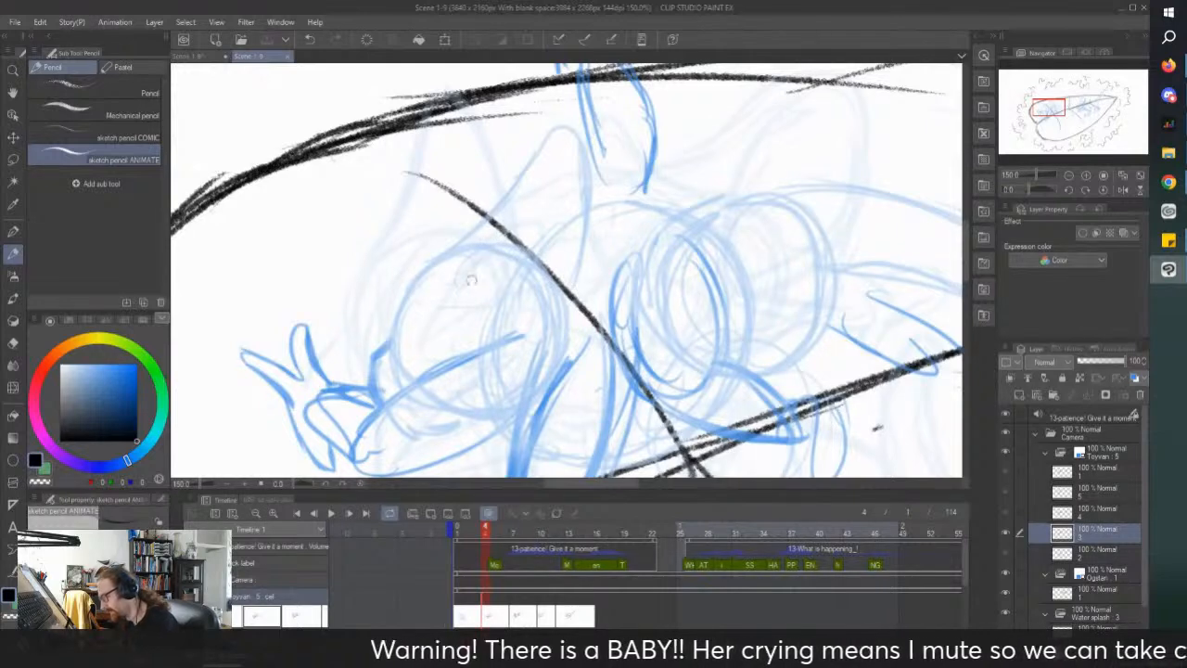
{"action": "left_click_drag", "start_coordinate": [453, 300], "coordinate": [461, 278]}
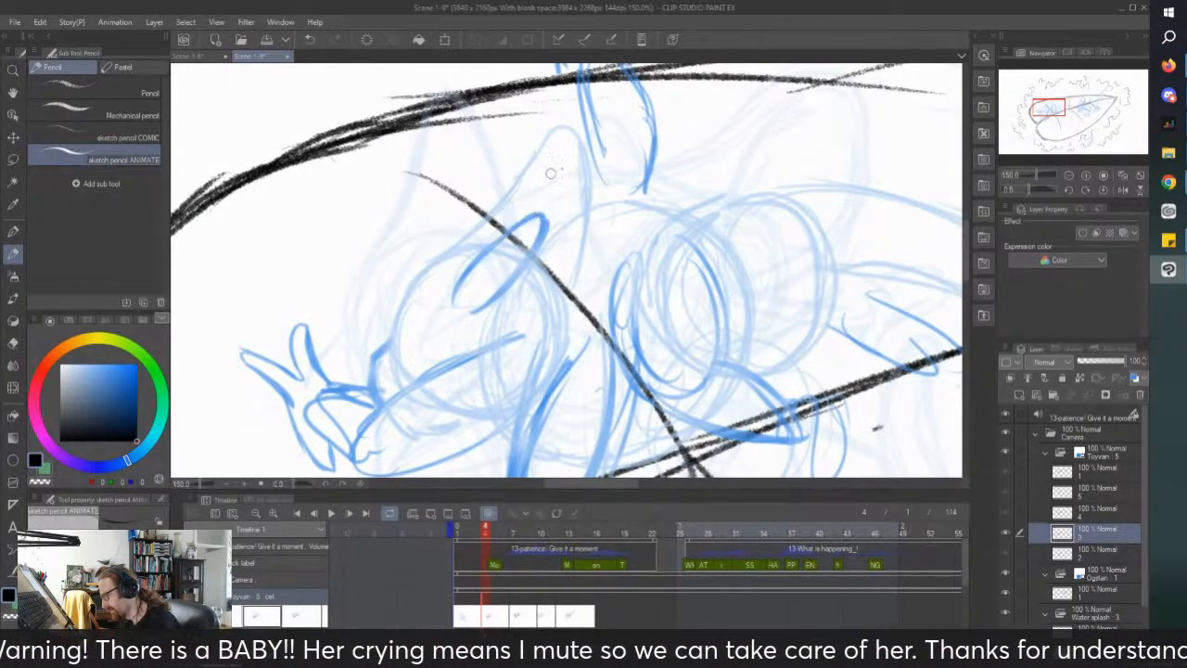
Step: Sketch the left creature's snout and open mouth on Toyvan cel 4 at frame 7, and clear the construction lines behind its cheek
{"action": "left_click", "coordinate": [511, 590]}
{"action": "scroll", "coordinate": [570, 267], "scroll_direction": "down", "scroll_amount": 2}
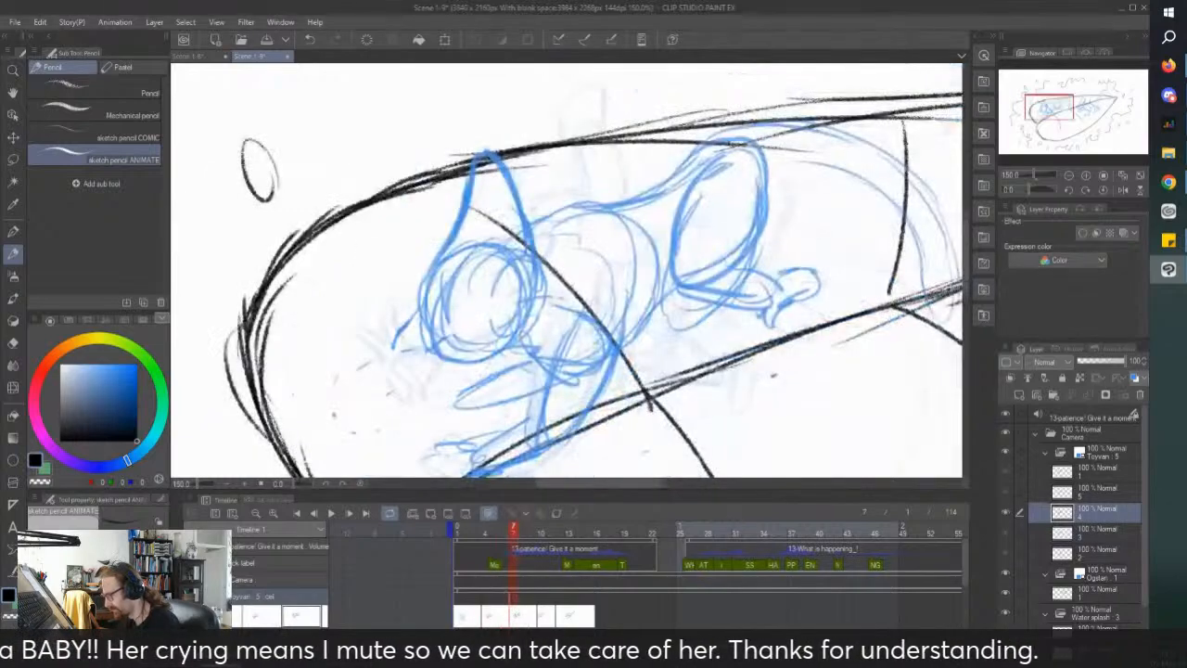
{"action": "scroll", "coordinate": [450, 306], "scroll_direction": "up", "scroll_amount": 1}
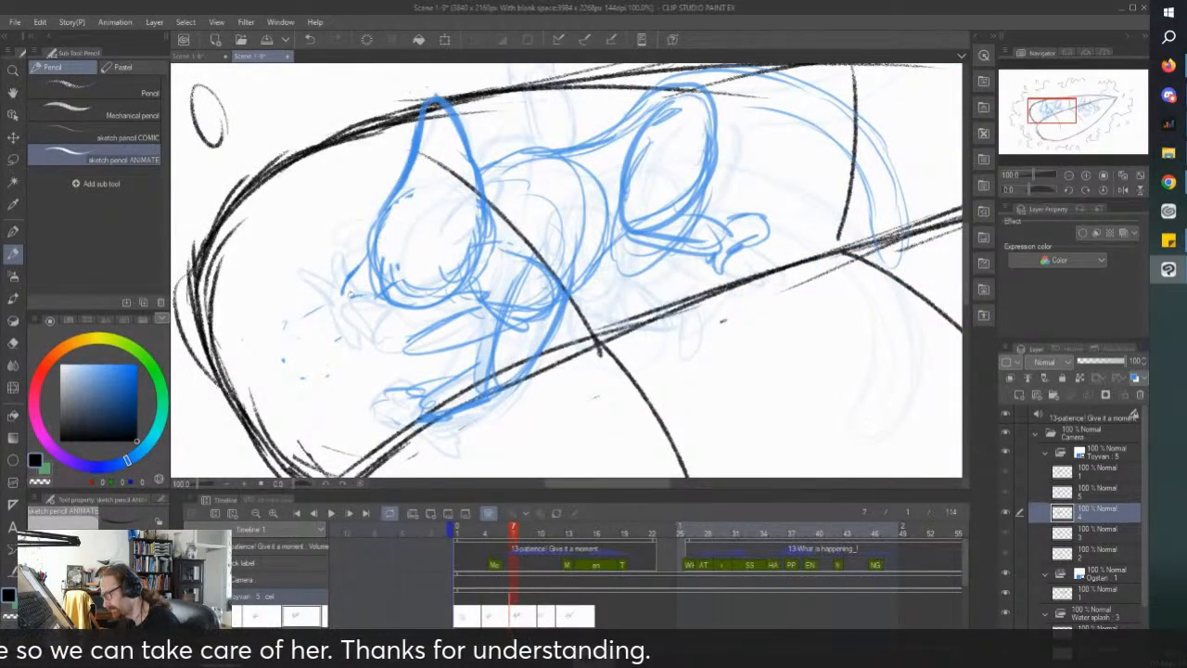
{"action": "scroll", "coordinate": [350, 293], "scroll_direction": "up", "scroll_amount": 1}
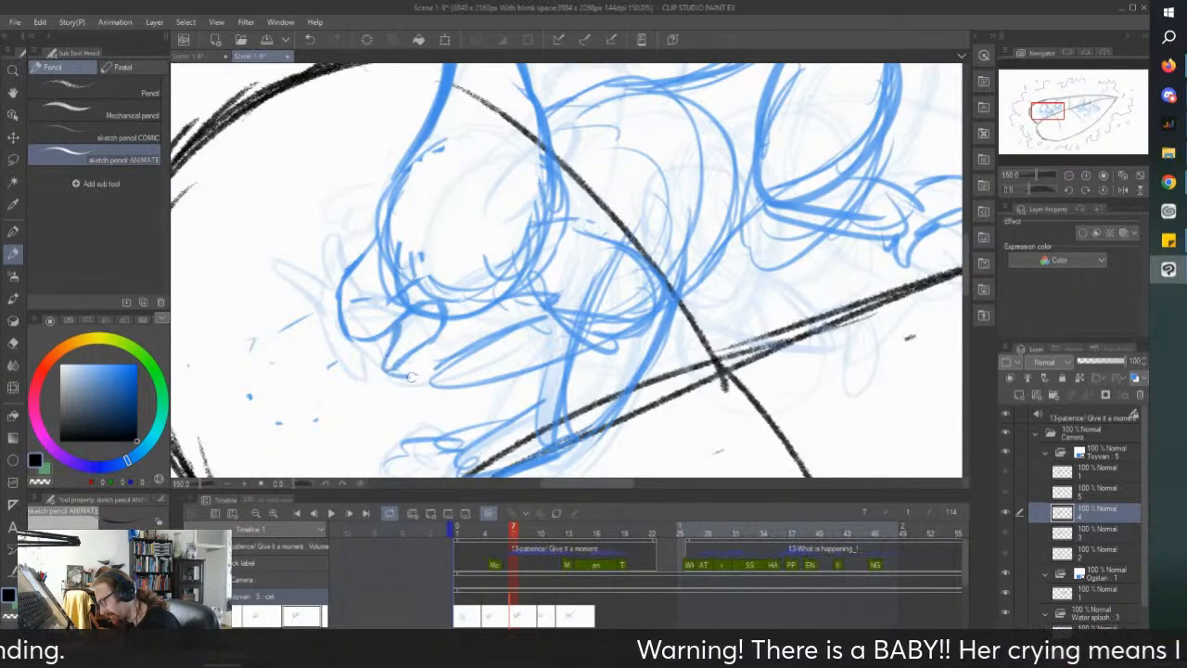
{"action": "left_click_drag", "start_coordinate": [540, 230], "coordinate": [525, 280]}
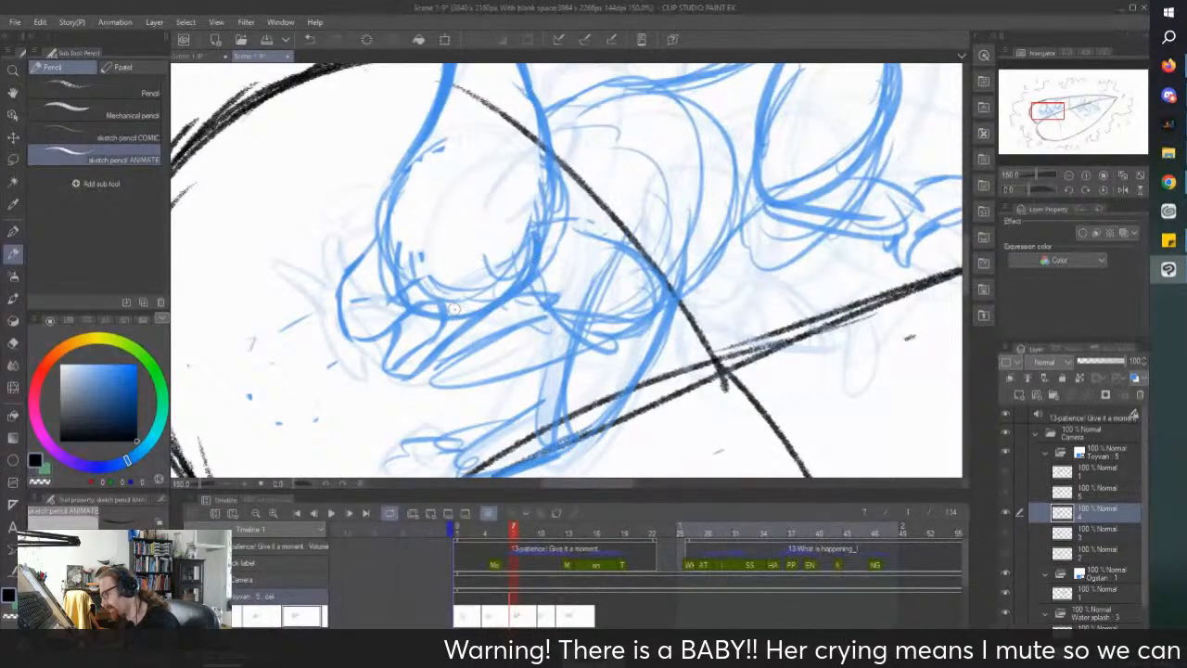
{"action": "mouse_move", "coordinate": [540, 186]}
{"action": "left_mouse_down"}
{"action": "mouse_move", "coordinate": [547, 232]}
{"action": "mouse_move", "coordinate": [570, 197]}
{"action": "left_mouse_up"}
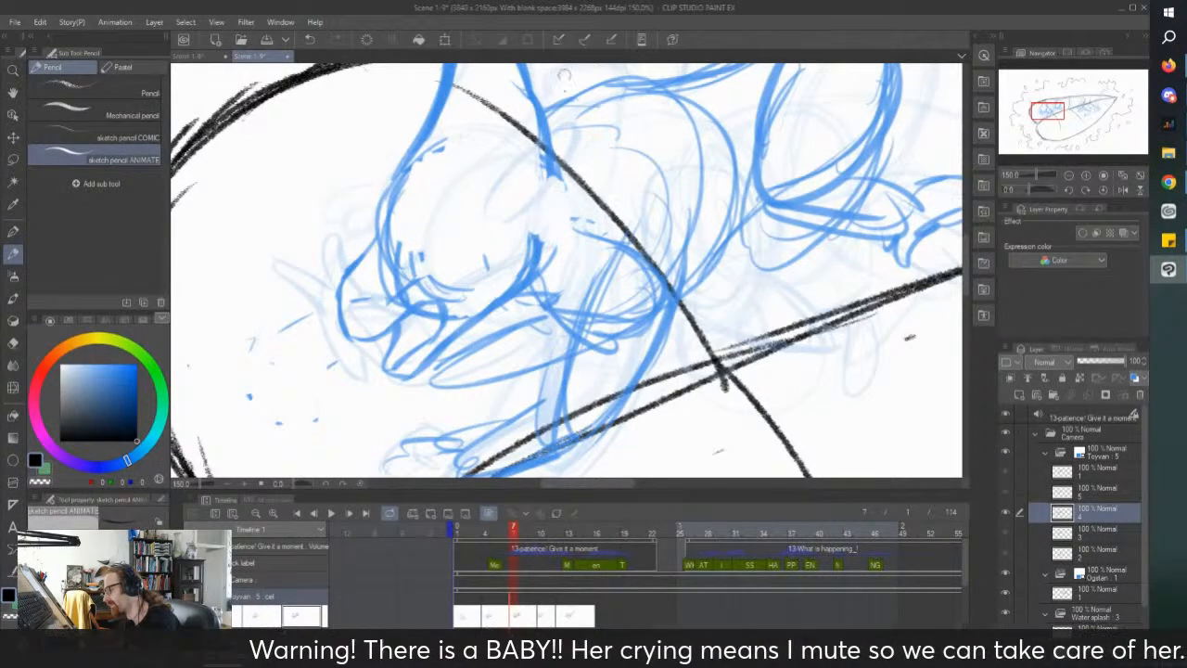
Step: Add the second ear, a large oval eye, a smaller eye and nostrils to the left creature's head on cel 4, clearing leftover head-circle lines
{"action": "scroll", "coordinate": [544, 101], "scroll_direction": "down", "scroll_amount": 1}
{"action": "scroll", "coordinate": [557, 111], "scroll_direction": "up", "scroll_amount": 1}
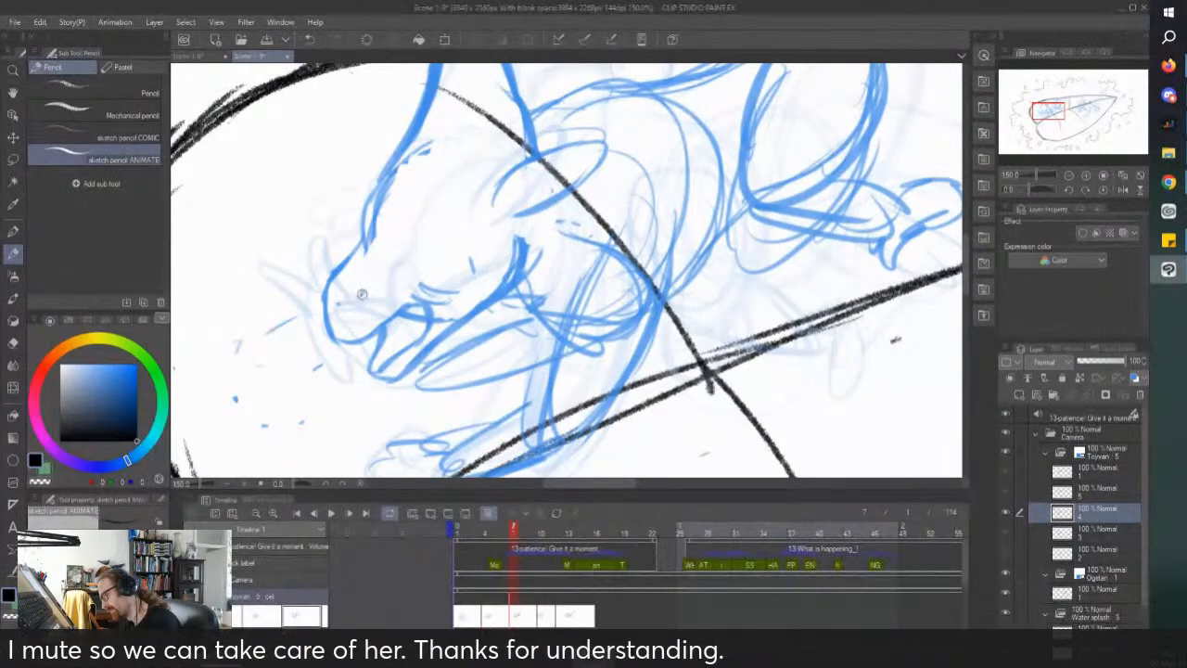
{"action": "scroll", "coordinate": [375, 252], "scroll_direction": "down", "scroll_amount": 2}
{"action": "scroll", "coordinate": [390, 200], "scroll_direction": "up", "scroll_amount": 2}
{"action": "left_click_drag", "start_coordinate": [389, 311], "coordinate": [403, 265]}
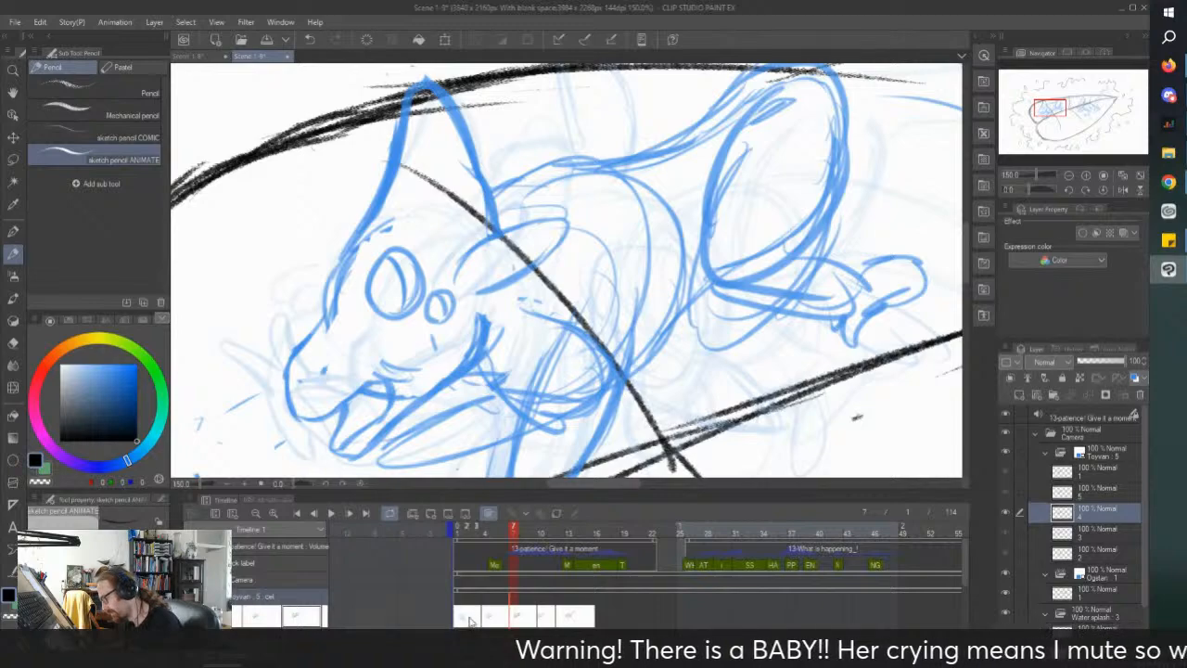
Step: Draw a round eye with an inner pupil curve on the left creature's right-facing head on Toyvan cel 2, with a small mark below it
{"action": "left_click", "coordinate": [473, 620]}
{"action": "scroll", "coordinate": [436, 286], "scroll_direction": "down", "scroll_amount": 1}
{"action": "scroll", "coordinate": [644, 265], "scroll_direction": "up", "scroll_amount": 2}
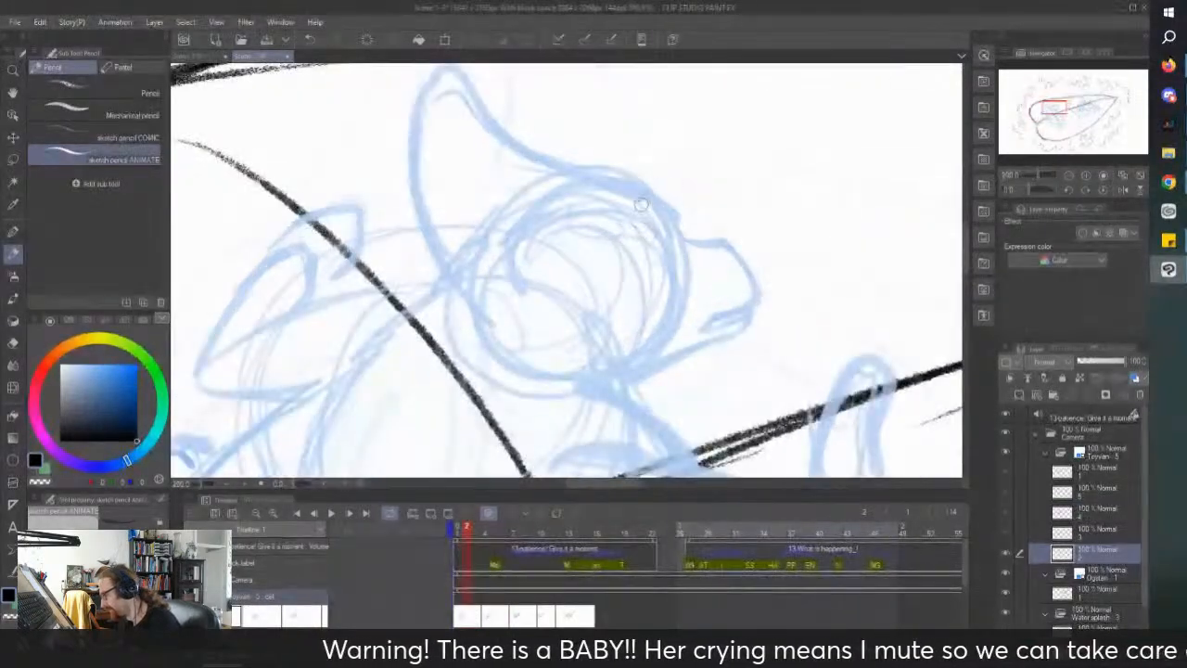
{"action": "mouse_move", "coordinate": [657, 230]}
{"action": "left_mouse_down"}
{"action": "mouse_move", "coordinate": [599, 232]}
{"action": "mouse_move", "coordinate": [594, 269]}
{"action": "mouse_move", "coordinate": [590, 254]}
{"action": "mouse_move", "coordinate": [615, 280]}
{"action": "mouse_move", "coordinate": [639, 260]}
{"action": "mouse_move", "coordinate": [645, 230]}
{"action": "mouse_move", "coordinate": [648, 257]}
{"action": "mouse_move", "coordinate": [599, 274]}
{"action": "mouse_move", "coordinate": [586, 243]}
{"action": "mouse_move", "coordinate": [611, 215]}
{"action": "mouse_move", "coordinate": [603, 271]}
{"action": "left_mouse_up"}
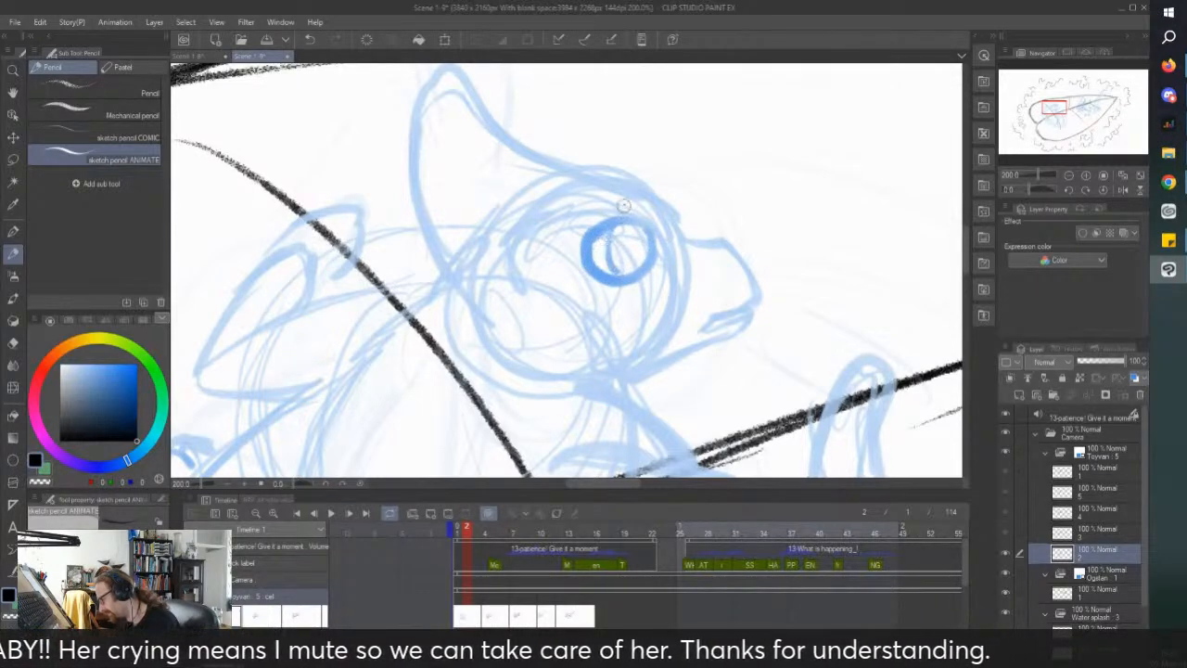
{"action": "mouse_move", "coordinate": [622, 315]}
{"action": "left_mouse_down"}
{"action": "mouse_move", "coordinate": [602, 303]}
{"action": "mouse_move", "coordinate": [628, 293]}
{"action": "mouse_move", "coordinate": [614, 397]}
{"action": "left_mouse_up"}
{"action": "key", "text": "ctrl+z"}
{"action": "mouse_move", "coordinate": [600, 294]}
{"action": "left_mouse_down"}
{"action": "mouse_move", "coordinate": [618, 323]}
{"action": "mouse_move", "coordinate": [601, 312]}
{"action": "mouse_move", "coordinate": [608, 332]}
{"action": "left_mouse_up"}
{"action": "scroll", "coordinate": [518, 238], "scroll_direction": "down", "scroll_amount": 1}
Step: Draw a large oval eye with a pupil and a smaller eye beside it on the left creature's head on Toyvan cel 3 at frame 4
{"action": "left_click", "coordinate": [487, 590]}
{"action": "key", "text": "ctrl+minus"}
{"action": "key", "text": "ctrl+minus"}
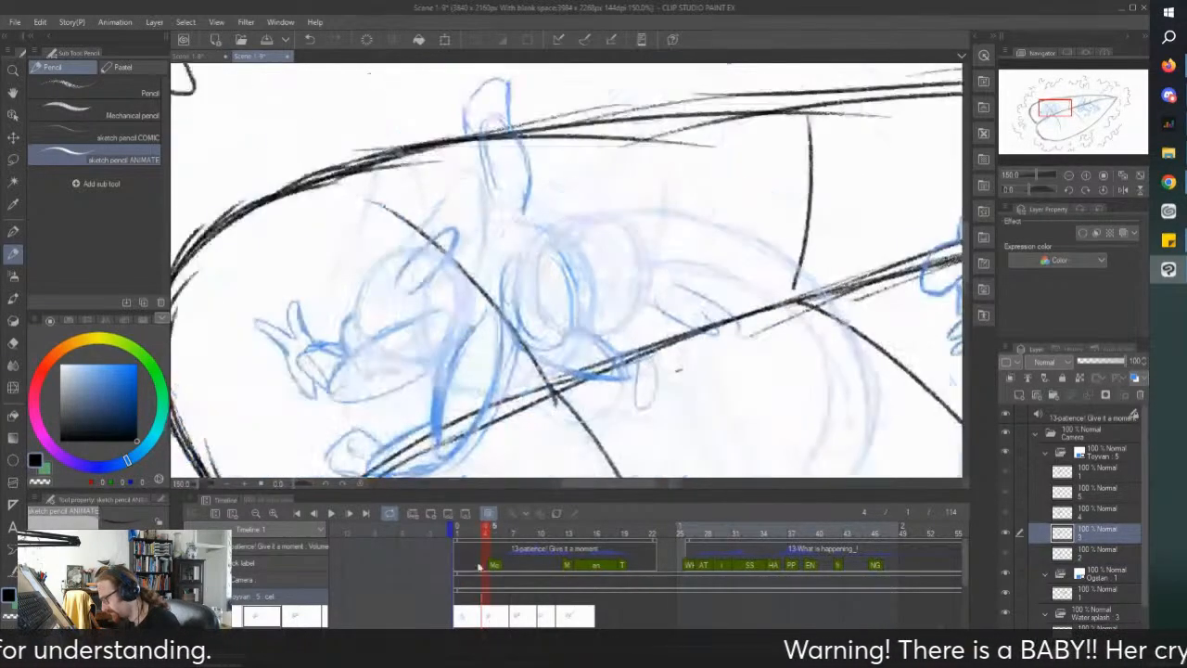
{"action": "scroll", "coordinate": [585, 404], "scroll_direction": "up", "scroll_amount": 4}
{"action": "mouse_move", "coordinate": [424, 394]}
{"action": "left_mouse_down"}
{"action": "mouse_move", "coordinate": [407, 336]}
{"action": "mouse_move", "coordinate": [394, 371]}
{"action": "mouse_move", "coordinate": [408, 408]}
{"action": "left_mouse_up"}
{"action": "mouse_move", "coordinate": [408, 336]}
{"action": "left_mouse_down"}
{"action": "mouse_move", "coordinate": [389, 373]}
{"action": "mouse_move", "coordinate": [394, 404]}
{"action": "left_mouse_up"}
{"action": "mouse_move", "coordinate": [399, 357]}
{"action": "left_mouse_down"}
{"action": "mouse_move", "coordinate": [405, 343]}
{"action": "mouse_move", "coordinate": [414, 404]}
{"action": "left_mouse_up"}
{"action": "scroll", "coordinate": [423, 375], "scroll_direction": "down", "scroll_amount": 3}
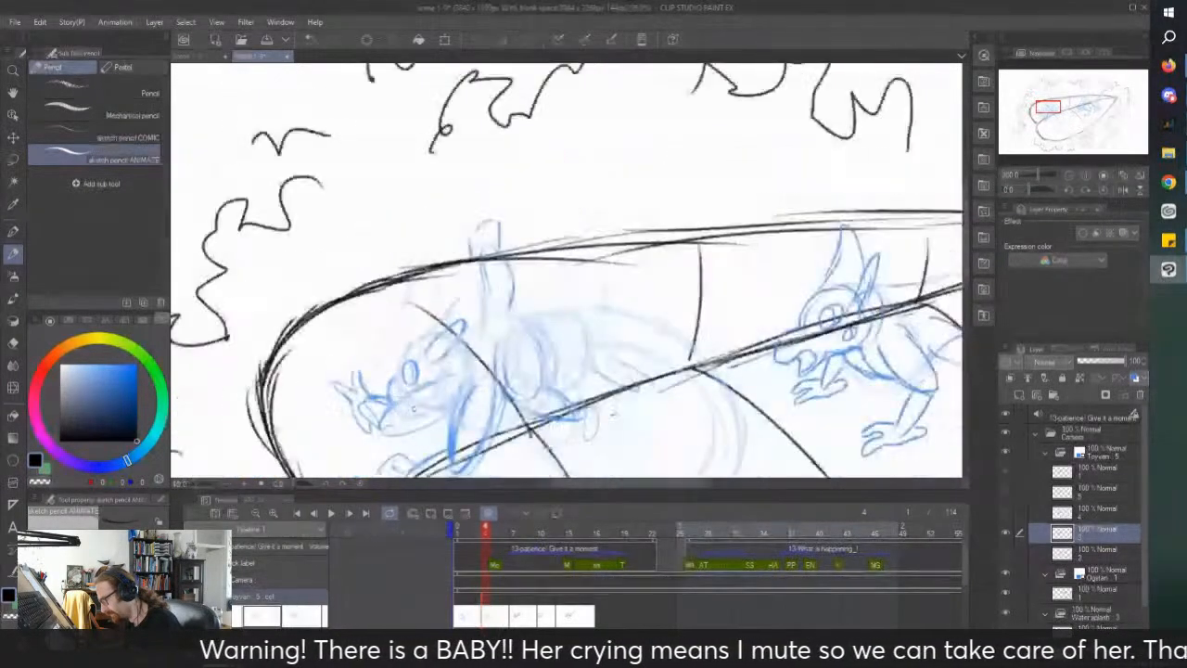
{"action": "scroll", "coordinate": [429, 393], "scroll_direction": "up", "scroll_amount": 3}
{"action": "mouse_move", "coordinate": [427, 361]}
{"action": "left_mouse_down"}
{"action": "mouse_move", "coordinate": [443, 358]}
{"action": "mouse_move", "coordinate": [422, 371]}
{"action": "mouse_move", "coordinate": [429, 363]}
{"action": "left_mouse_up"}
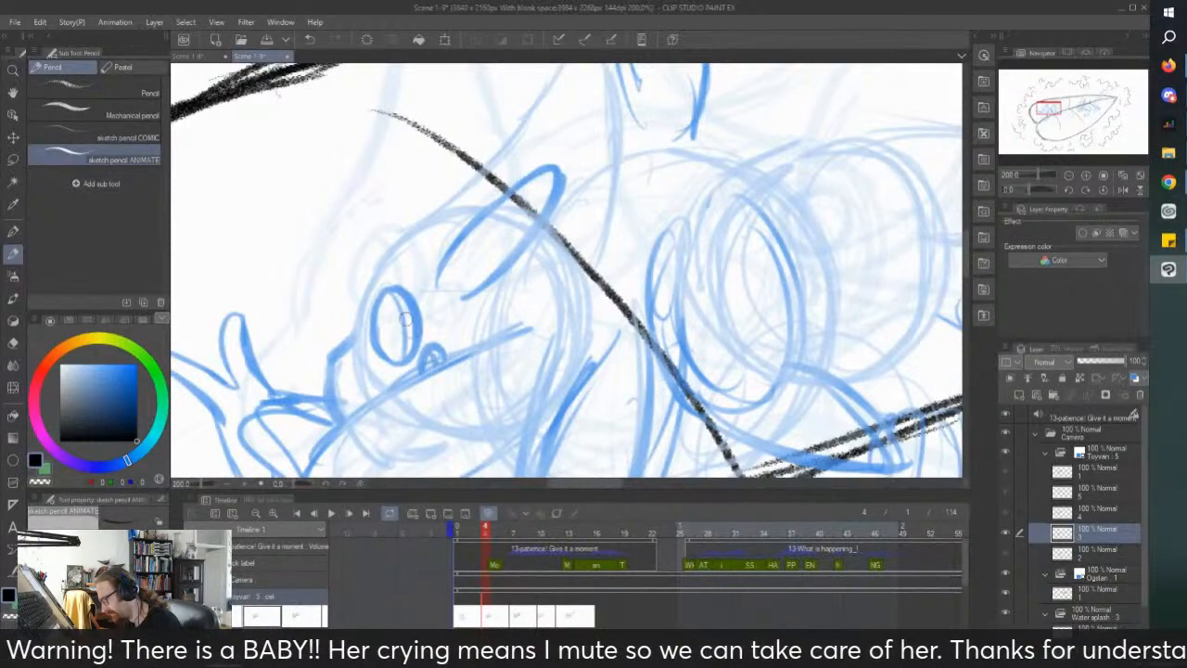
Step: Sketch the left creature's mouth line and lower jaw on Toyvan cel 5 at frame 10
{"action": "left_click", "coordinate": [519, 617]}
{"action": "scroll", "coordinate": [421, 337], "scroll_direction": "down", "scroll_amount": 3}
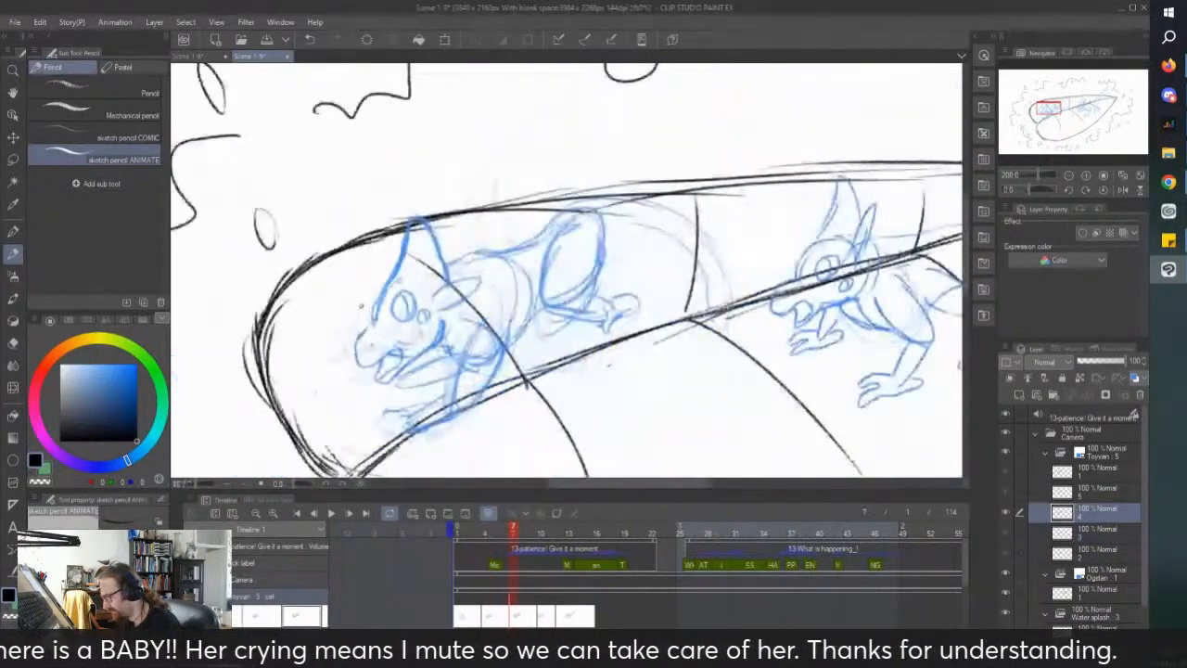
{"action": "left_click", "coordinate": [542, 623]}
{"action": "scroll", "coordinate": [360, 353], "scroll_direction": "up", "scroll_amount": 3}
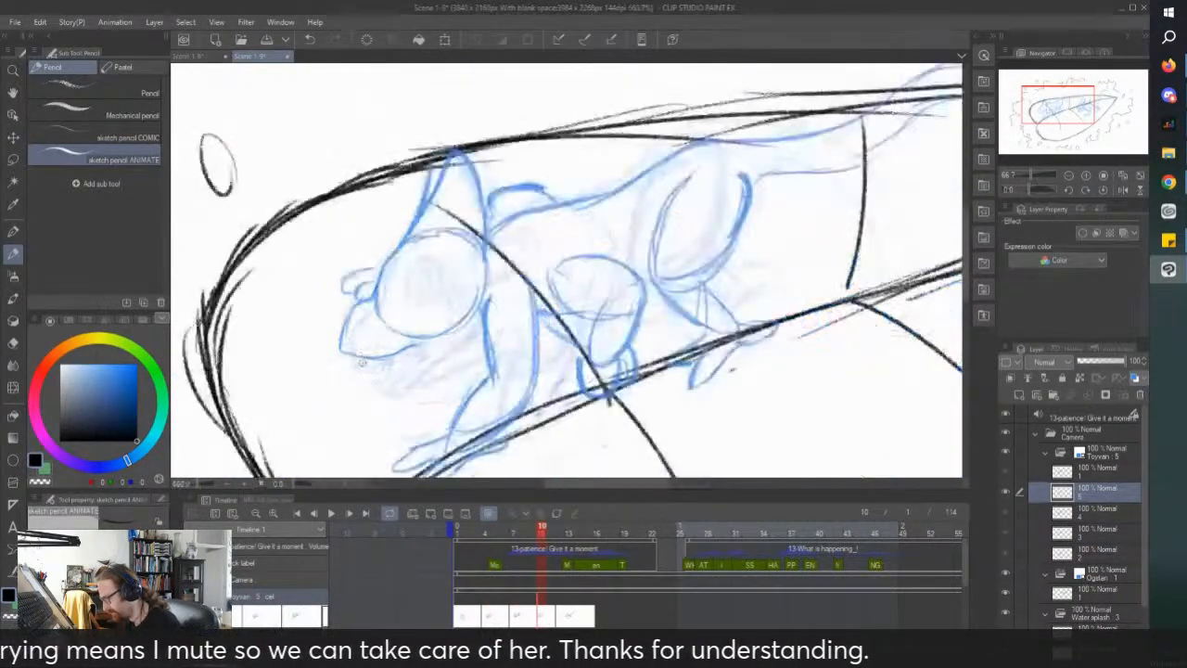
{"action": "mouse_move", "coordinate": [344, 348]}
{"action": "left_mouse_down"}
{"action": "mouse_move", "coordinate": [433, 339]}
{"action": "mouse_move", "coordinate": [460, 323]}
{"action": "left_mouse_up"}
{"action": "mouse_move", "coordinate": [524, 285]}
{"action": "left_mouse_down"}
{"action": "mouse_move", "coordinate": [500, 324]}
{"action": "mouse_move", "coordinate": [394, 370]}
{"action": "left_mouse_up"}
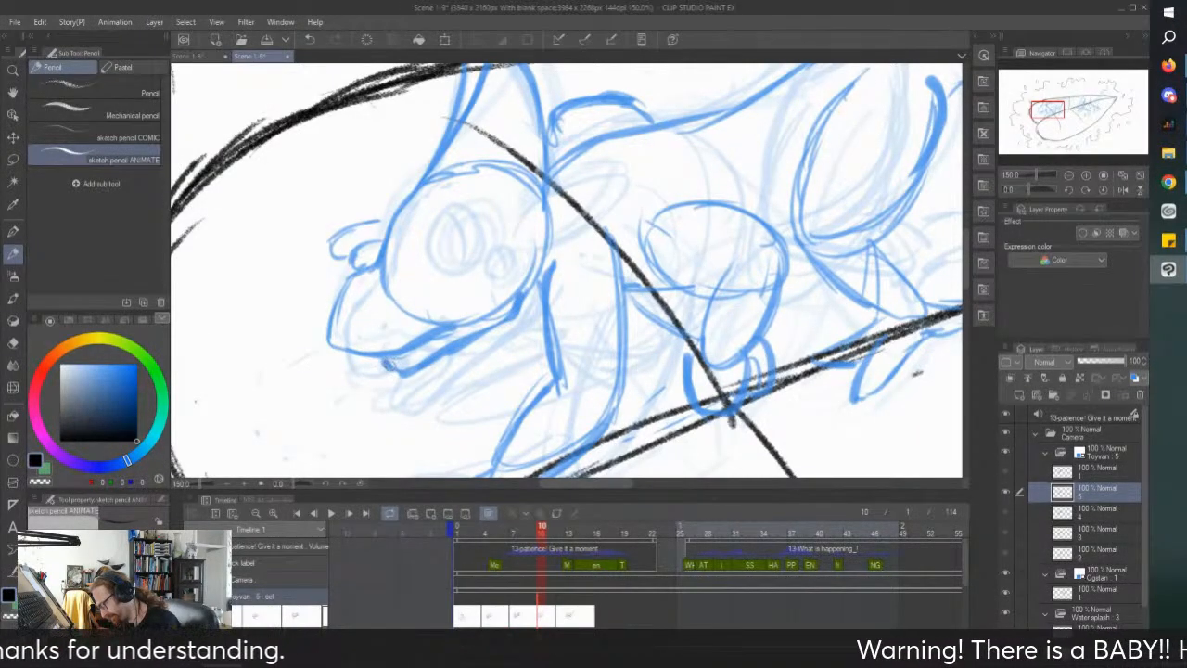
{"action": "left_click_drag", "start_coordinate": [453, 328], "coordinate": [395, 360]}
Step: Draw the large and small eyes and a slanted ear behind them on the left creature's head on cel 5
{"action": "mouse_move", "coordinate": [445, 276]}
{"action": "left_mouse_down"}
{"action": "mouse_move", "coordinate": [477, 258]}
{"action": "mouse_move", "coordinate": [462, 274]}
{"action": "mouse_move", "coordinate": [470, 238]}
{"action": "mouse_move", "coordinate": [459, 219]}
{"action": "mouse_move", "coordinate": [436, 236]}
{"action": "mouse_move", "coordinate": [440, 276]}
{"action": "mouse_move", "coordinate": [431, 246]}
{"action": "mouse_move", "coordinate": [461, 219]}
{"action": "mouse_move", "coordinate": [473, 265]}
{"action": "mouse_move", "coordinate": [445, 276]}
{"action": "mouse_move", "coordinate": [431, 251]}
{"action": "mouse_move", "coordinate": [463, 269]}
{"action": "mouse_move", "coordinate": [478, 232]}
{"action": "left_mouse_up"}
{"action": "mouse_move", "coordinate": [510, 272]}
{"action": "left_mouse_down"}
{"action": "mouse_move", "coordinate": [492, 264]}
{"action": "mouse_move", "coordinate": [500, 249]}
{"action": "left_mouse_up"}
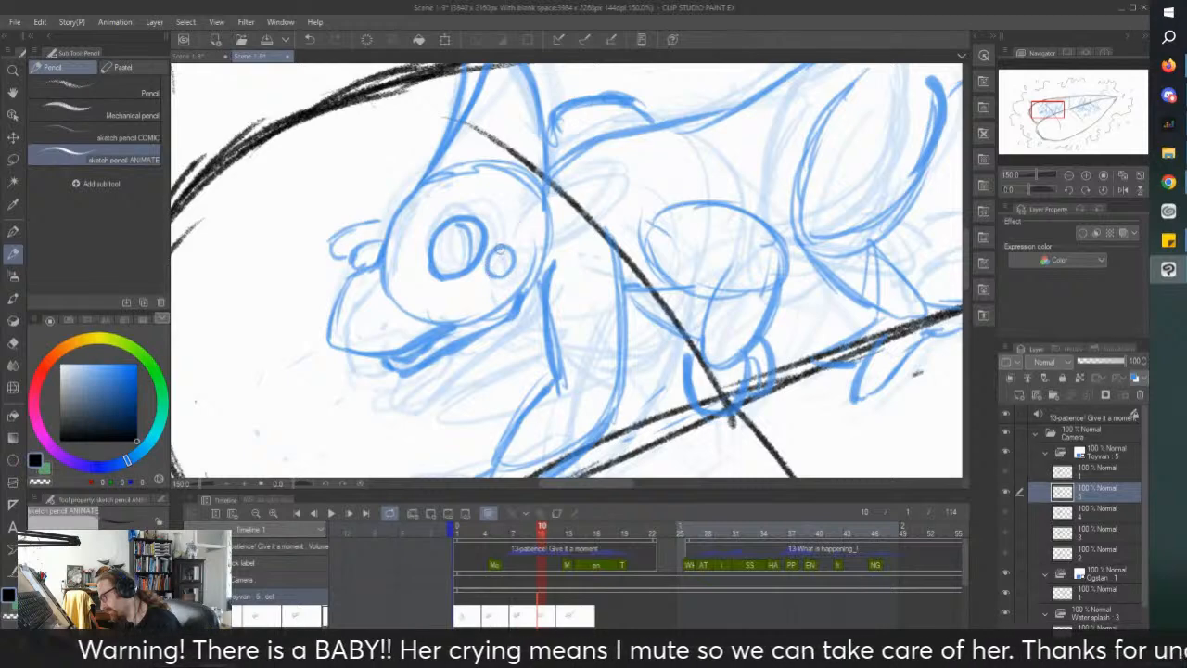
{"action": "scroll", "coordinate": [466, 105], "scroll_direction": "down", "scroll_amount": 1}
{"action": "key", "text": "ctrl+plus"}
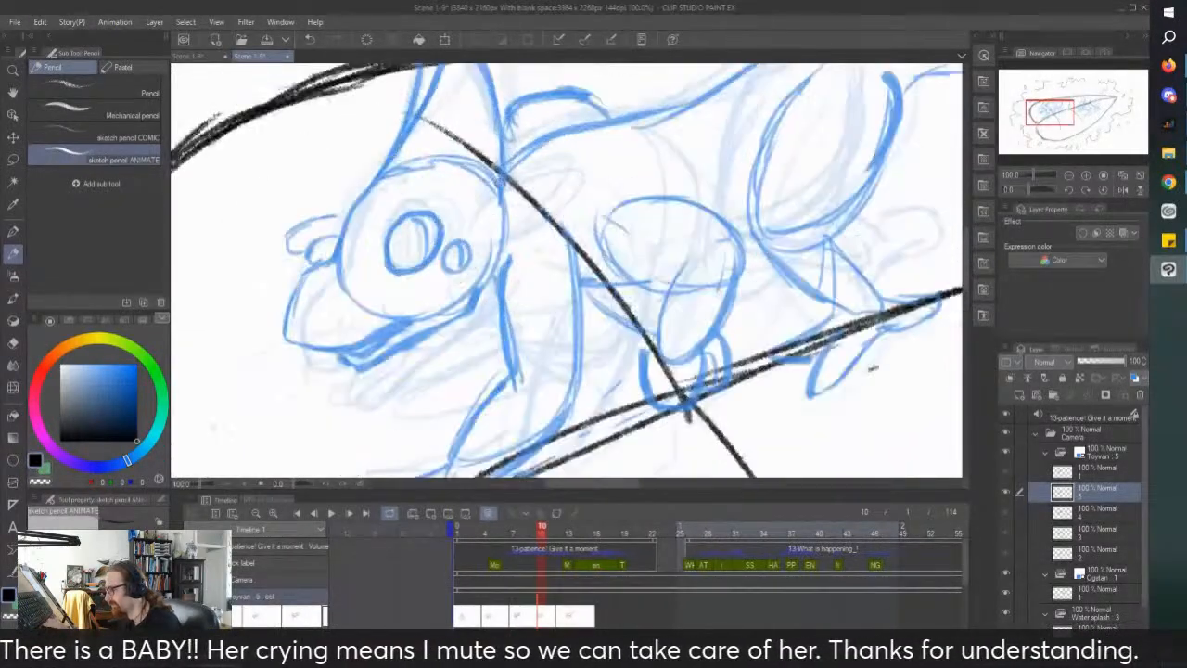
{"action": "mouse_move", "coordinate": [486, 195]}
{"action": "left_mouse_down"}
{"action": "mouse_move", "coordinate": [566, 164]}
{"action": "mouse_move", "coordinate": [555, 166]}
{"action": "mouse_move", "coordinate": [577, 170]}
{"action": "mouse_move", "coordinate": [487, 240]}
{"action": "left_mouse_up"}
{"action": "key", "text": "ctrl+minus"}
{"action": "key", "text": "ctrl+minus"}
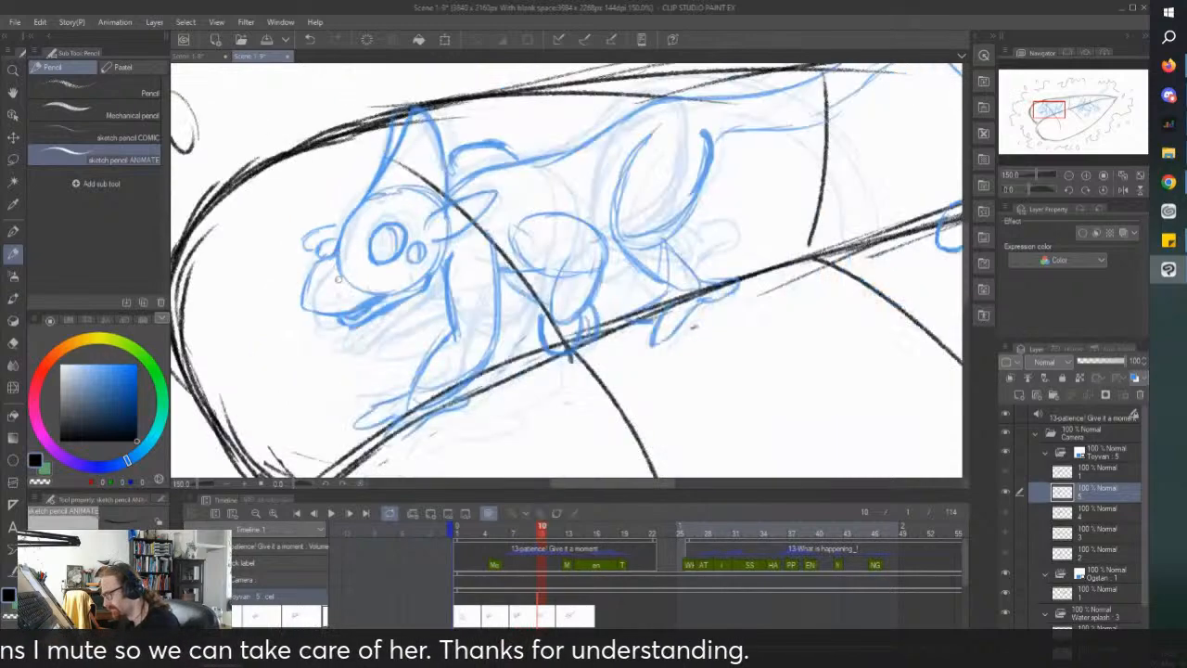
Step: Play the sequence to check the creature's new facial features, and inspect its head at frames 12 and 13
{"action": "left_click", "coordinate": [555, 615]}
{"action": "key", "text": "ctrl+minus"}
{"action": "left_click", "coordinate": [331, 513]}
{"action": "left_click", "coordinate": [331, 513]}
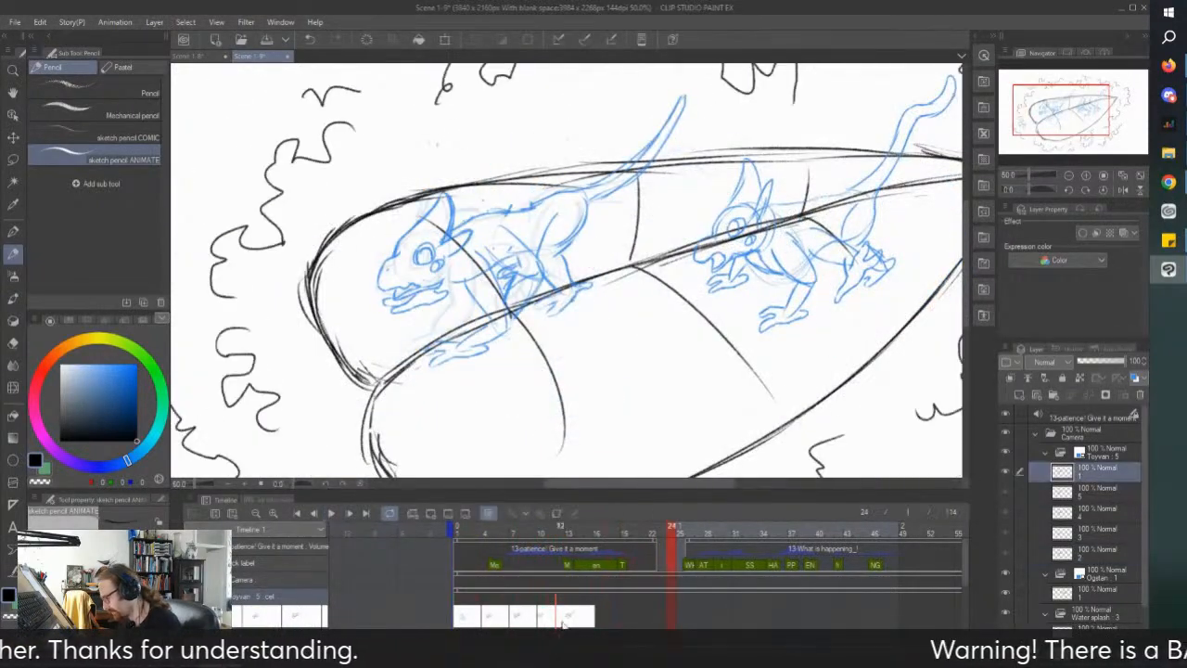
{"action": "key", "text": "ctrl+plus"}
{"action": "key", "text": "ctrl+plus"}
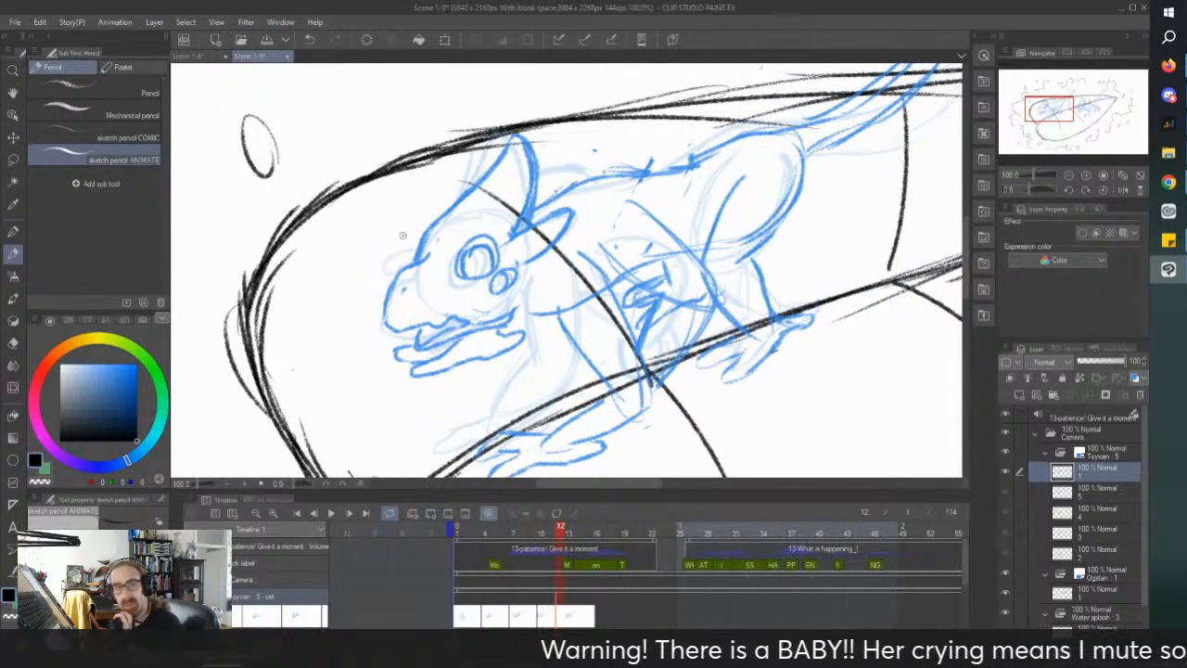
{"action": "left_click", "coordinate": [567, 615]}
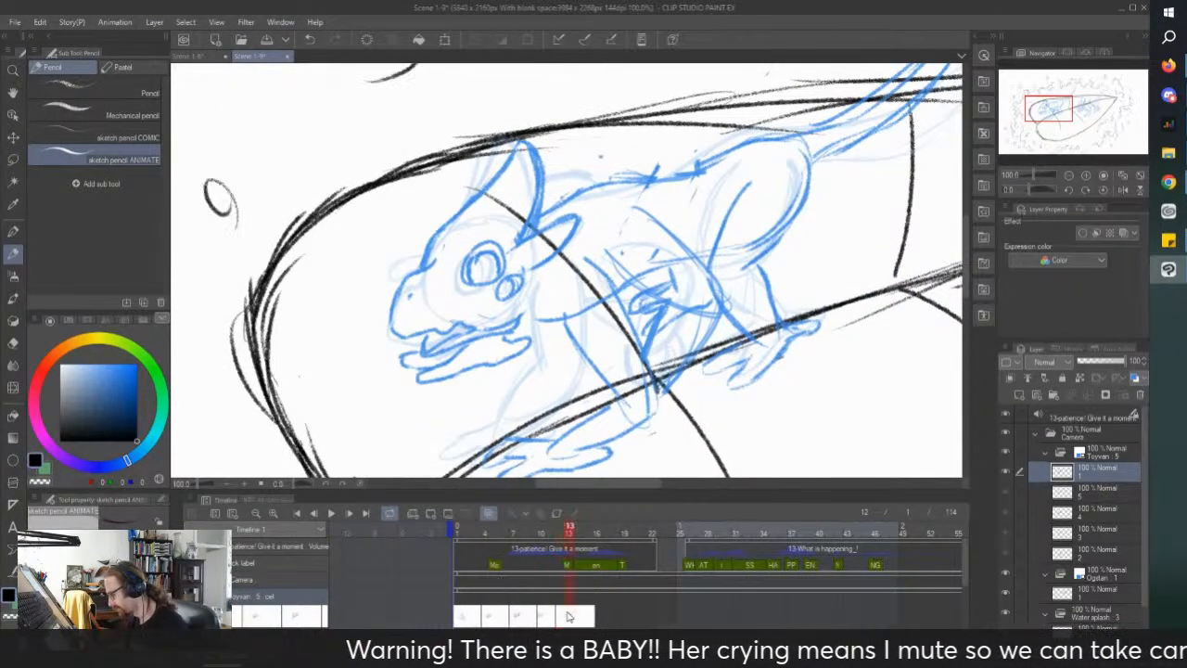
{"action": "scroll", "coordinate": [390, 376], "scroll_direction": "up", "scroll_amount": 1}
{"action": "scroll", "coordinate": [404, 296], "scroll_direction": "down", "scroll_amount": 1}
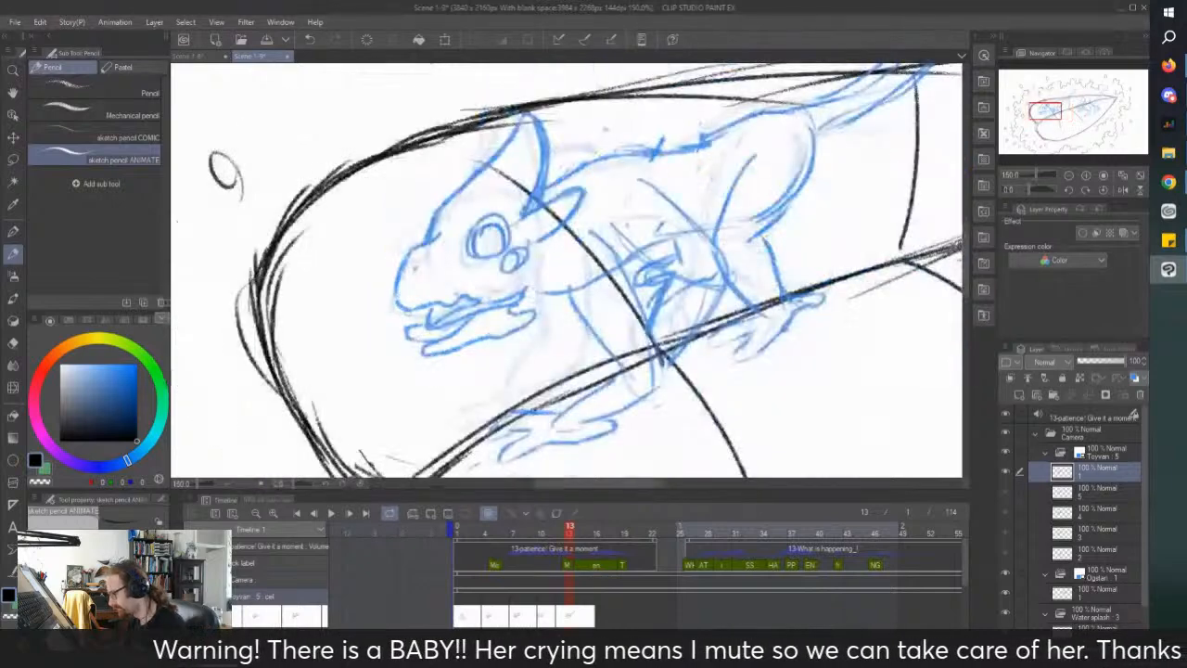
{"action": "right_click", "coordinate": [570, 618]}
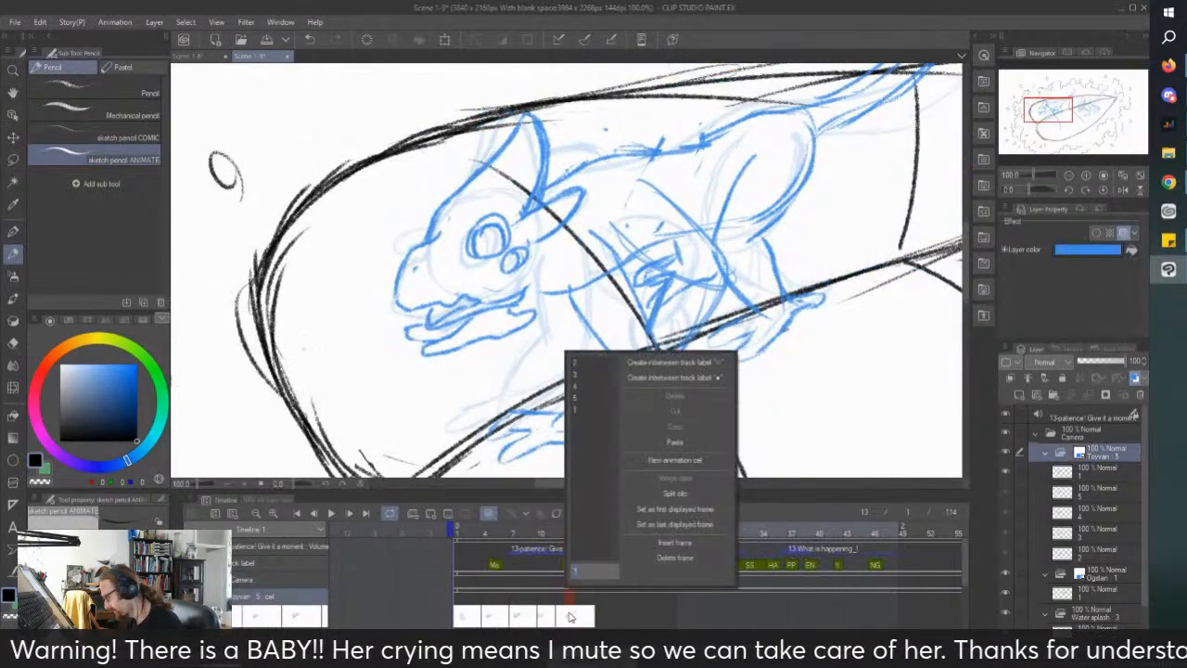
{"action": "left_click", "coordinate": [654, 464]}
{"action": "scroll", "coordinate": [411, 331], "scroll_direction": "up", "scroll_amount": 2}
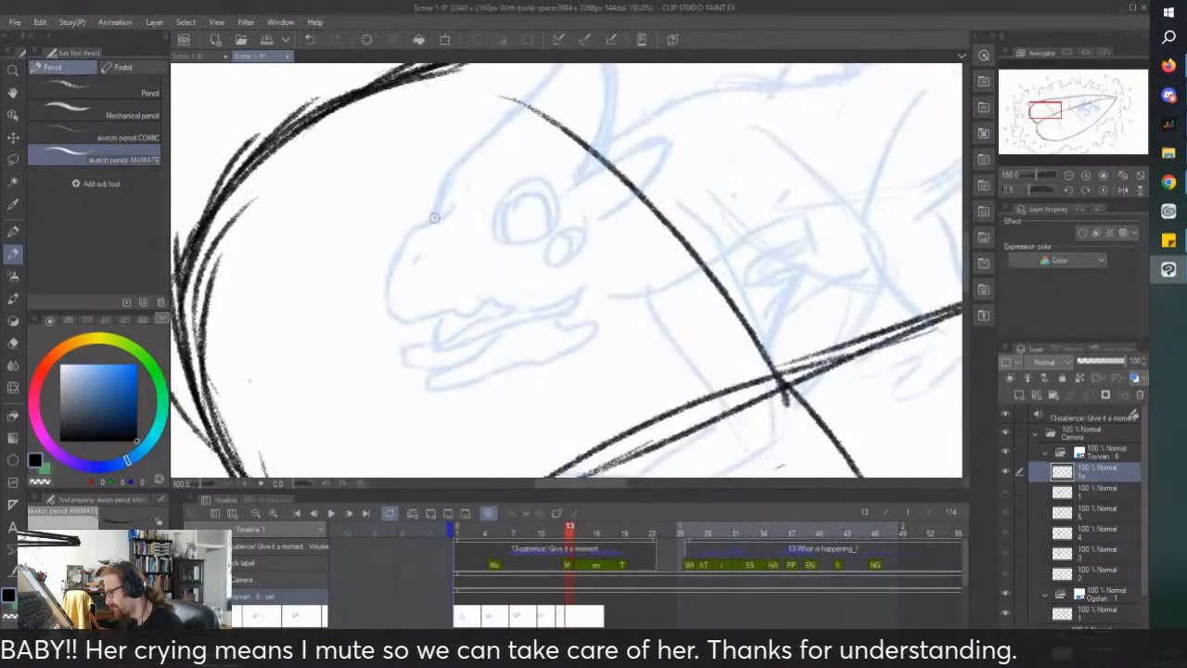
{"action": "key", "text": "ctrl+z"}
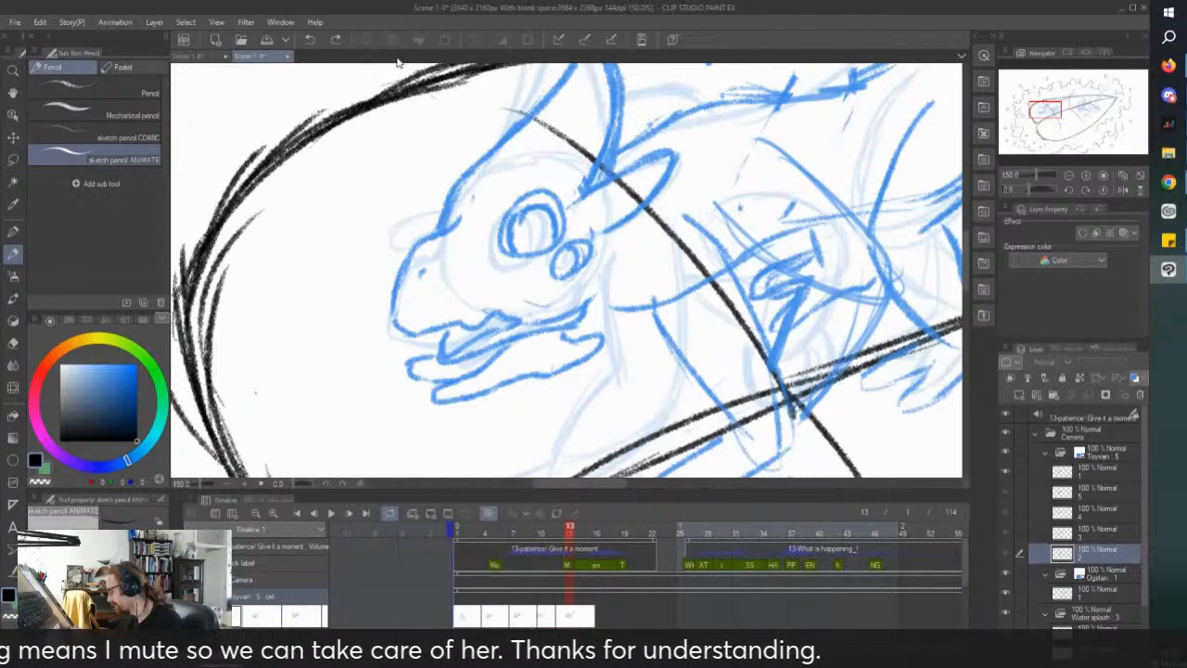
Step: Duplicate Toyvan cel 1, assign the copy to frame 13, and erase the upper mouth lines on the copy
{"action": "key", "text": "ctrl+shift+n"}
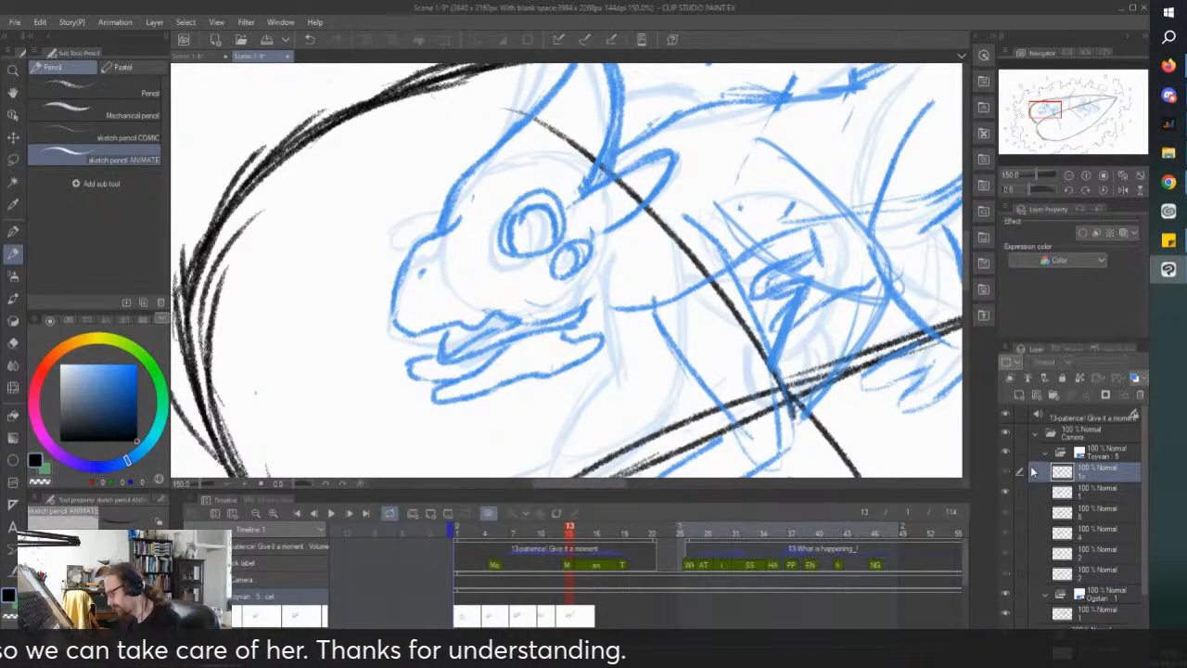
{"action": "right_click", "coordinate": [568, 614]}
{"action": "left_click", "coordinate": [579, 422]}
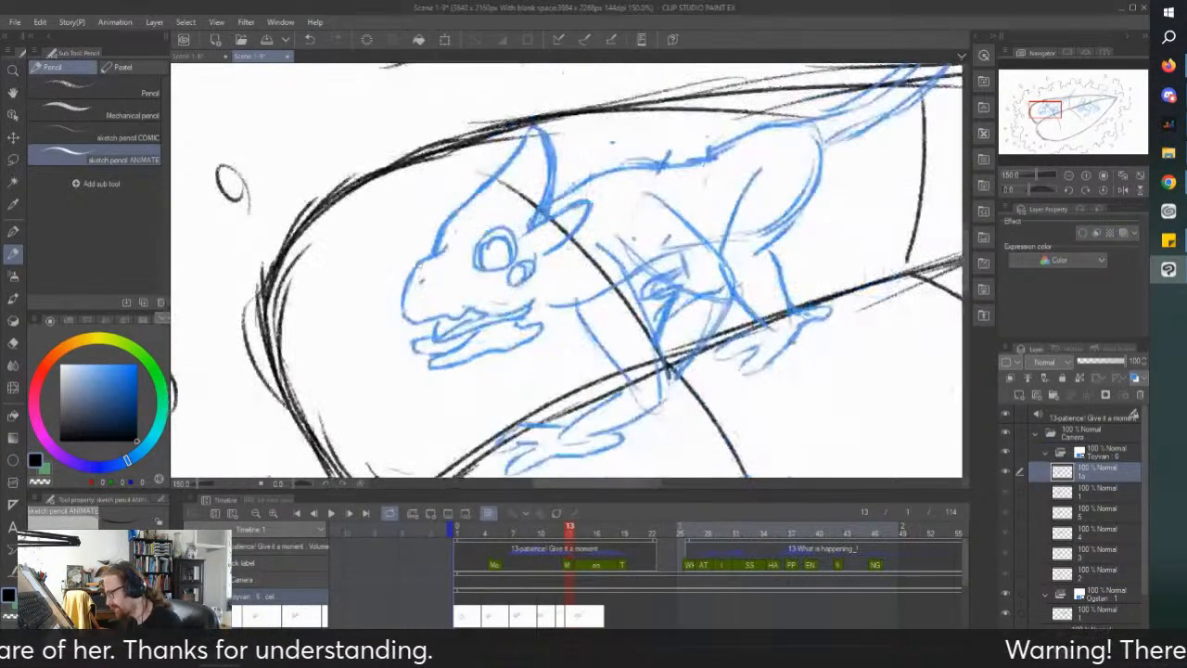
{"action": "mouse_move", "coordinate": [404, 355]}
{"action": "left_mouse_down"}
{"action": "mouse_move", "coordinate": [451, 377]}
{"action": "mouse_move", "coordinate": [445, 332]}
{"action": "mouse_move", "coordinate": [501, 370]}
{"action": "mouse_move", "coordinate": [518, 337]}
{"action": "mouse_move", "coordinate": [552, 358]}
{"action": "mouse_move", "coordinate": [557, 314]}
{"action": "mouse_move", "coordinate": [592, 327]}
{"action": "left_mouse_up"}
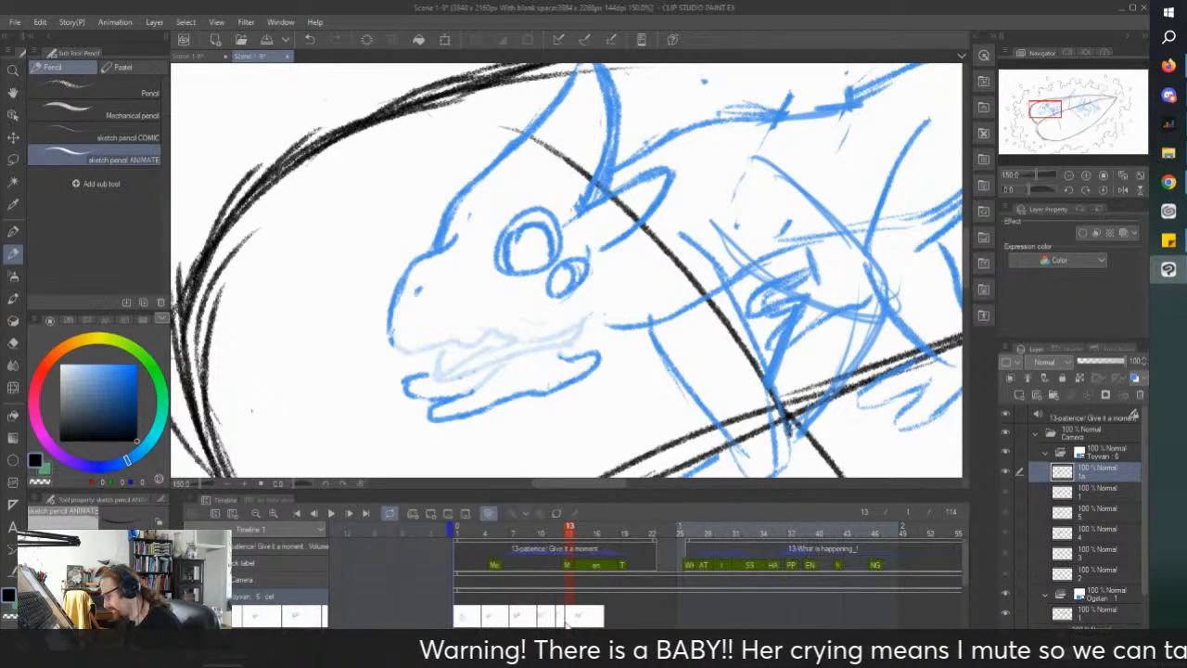
Step: Redraw the left creature's upper mouth line and jaw hinge on Toyvan cel 1 at frame 12
{"action": "key", "text": "Left"}
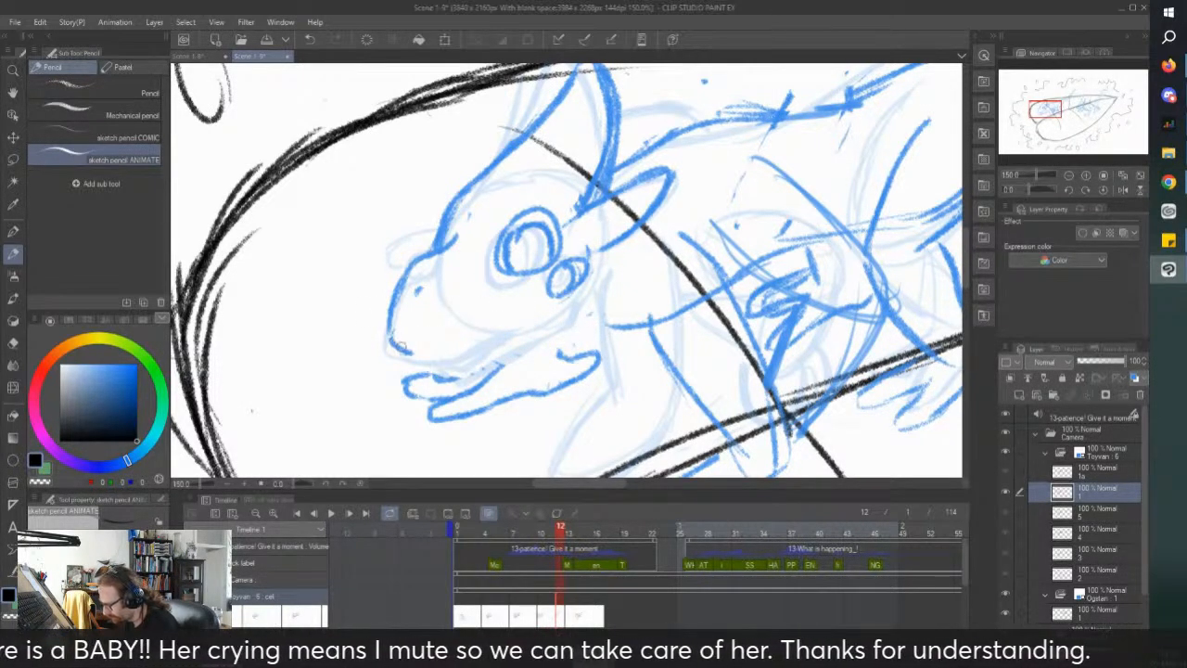
{"action": "mouse_move", "coordinate": [385, 340]}
{"action": "left_mouse_down"}
{"action": "mouse_move", "coordinate": [432, 351]}
{"action": "mouse_move", "coordinate": [496, 320]}
{"action": "mouse_move", "coordinate": [431, 356]}
{"action": "mouse_move", "coordinate": [557, 327]}
{"action": "mouse_move", "coordinate": [605, 295]}
{"action": "mouse_move", "coordinate": [627, 321]}
{"action": "left_mouse_up"}
{"action": "left_click_drag", "start_coordinate": [557, 334], "coordinate": [559, 358]}
Step: Draw the left creature's upper lip with a raised rounded curve and its mouth line on Toyvan cel 1a at frame 13
{"action": "left_click", "coordinate": [560, 573]}
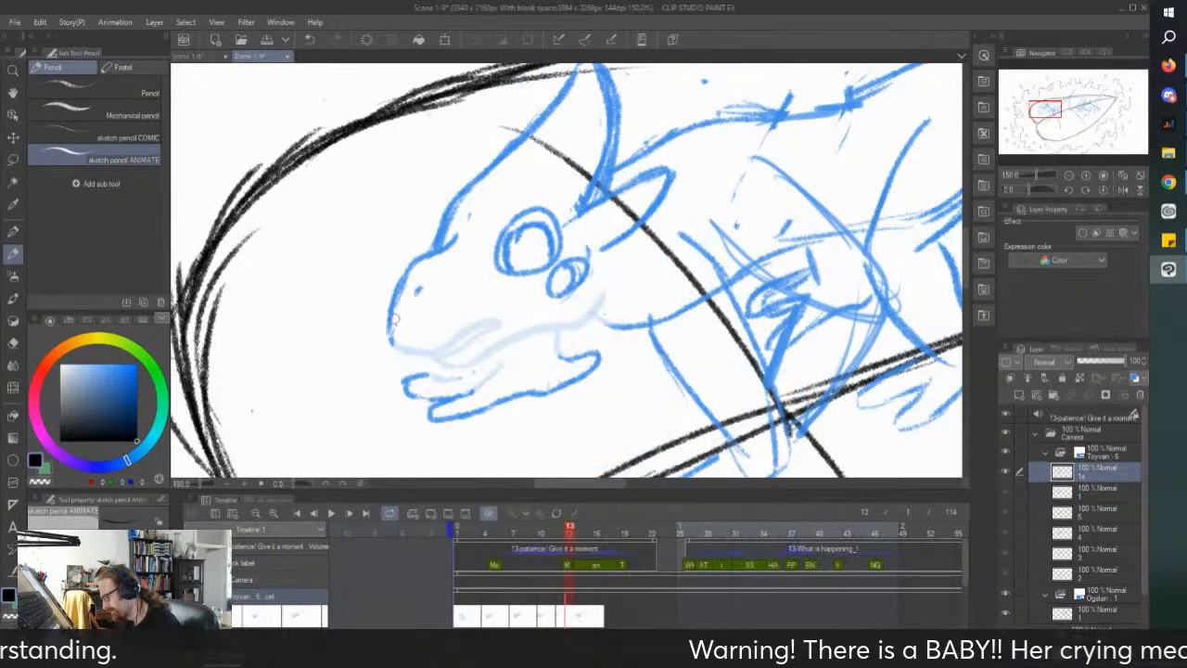
{"action": "mouse_move", "coordinate": [390, 332]}
{"action": "left_mouse_down"}
{"action": "mouse_move", "coordinate": [401, 351]}
{"action": "mouse_move", "coordinate": [423, 352]}
{"action": "mouse_move", "coordinate": [512, 308]}
{"action": "mouse_move", "coordinate": [495, 336]}
{"action": "mouse_move", "coordinate": [440, 362]}
{"action": "mouse_move", "coordinate": [500, 362]}
{"action": "mouse_move", "coordinate": [605, 291]}
{"action": "left_mouse_up"}
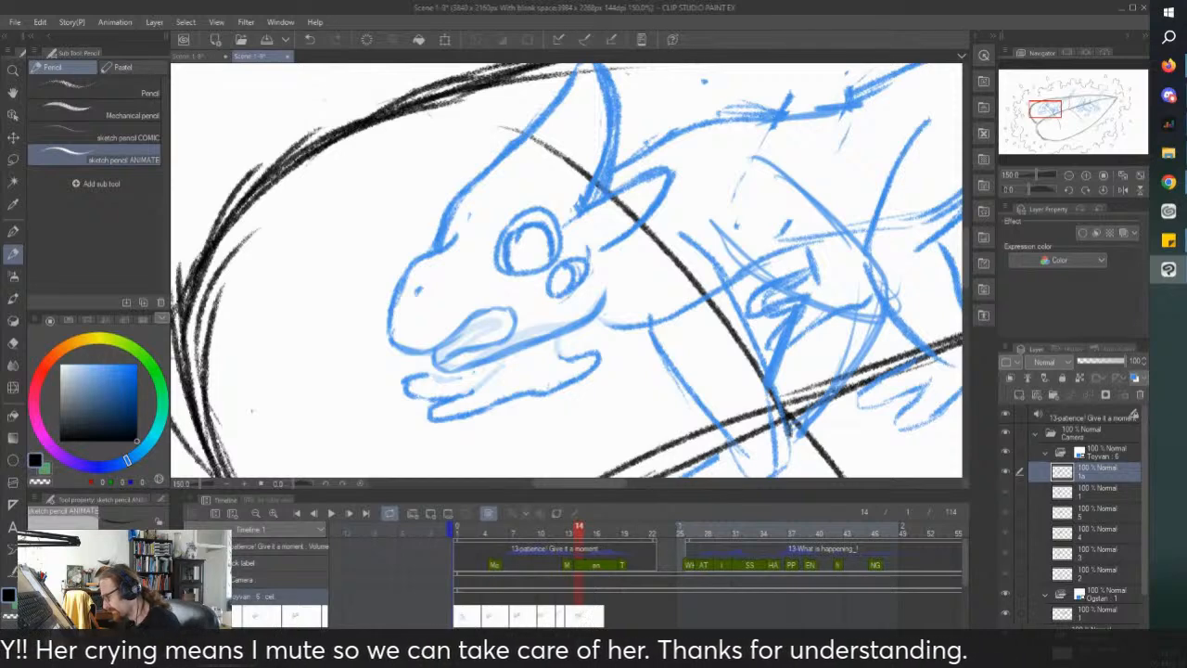
Step: Play the sequence from the first frame and again from frame 14 to check the mouth movement against the dialogue
{"action": "left_click", "coordinate": [453, 527]}
{"action": "left_click", "coordinate": [332, 513]}
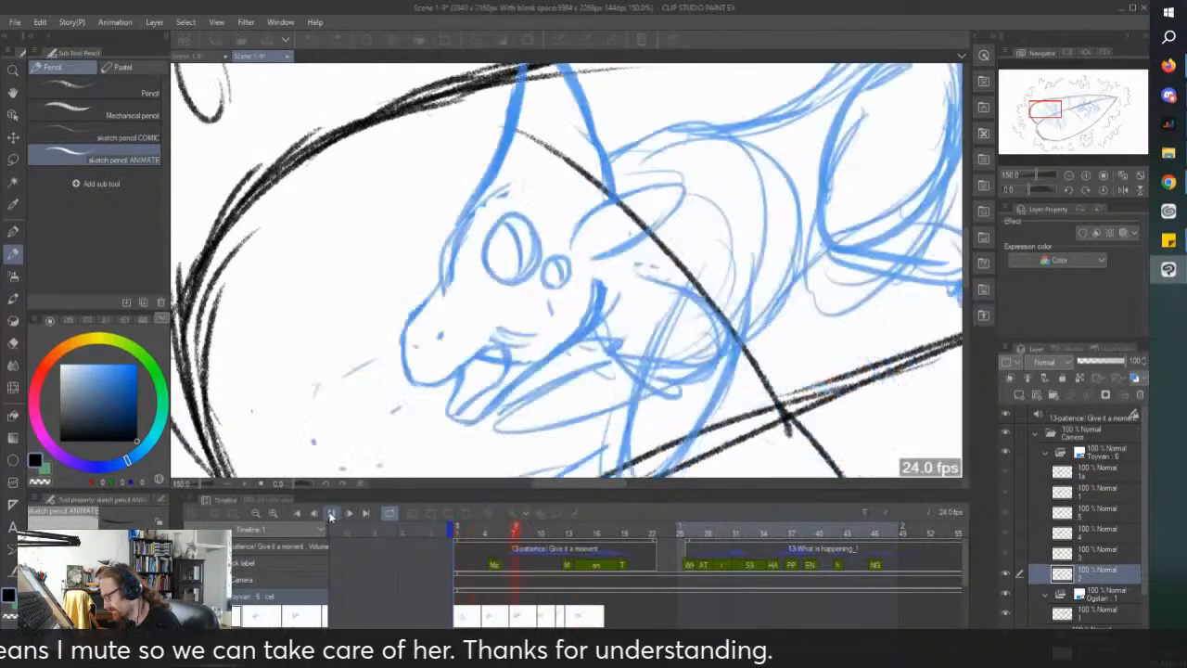
{"action": "left_click", "coordinate": [332, 513]}
{"action": "left_click", "coordinate": [576, 591]}
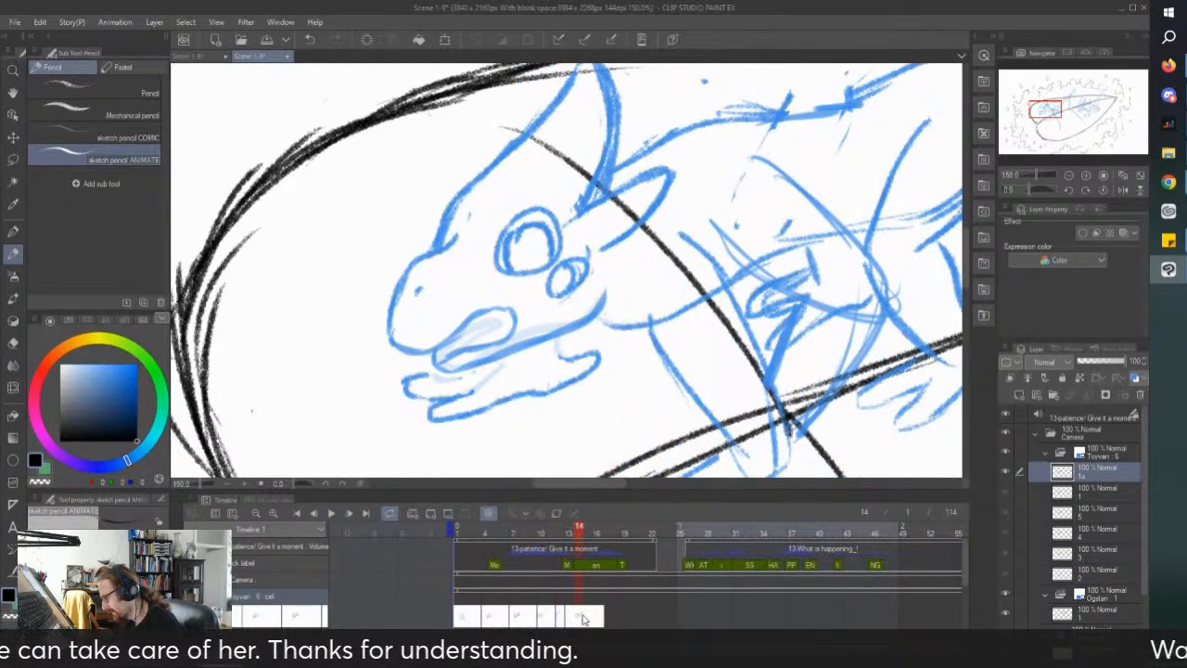
{"action": "left_click", "coordinate": [332, 513]}
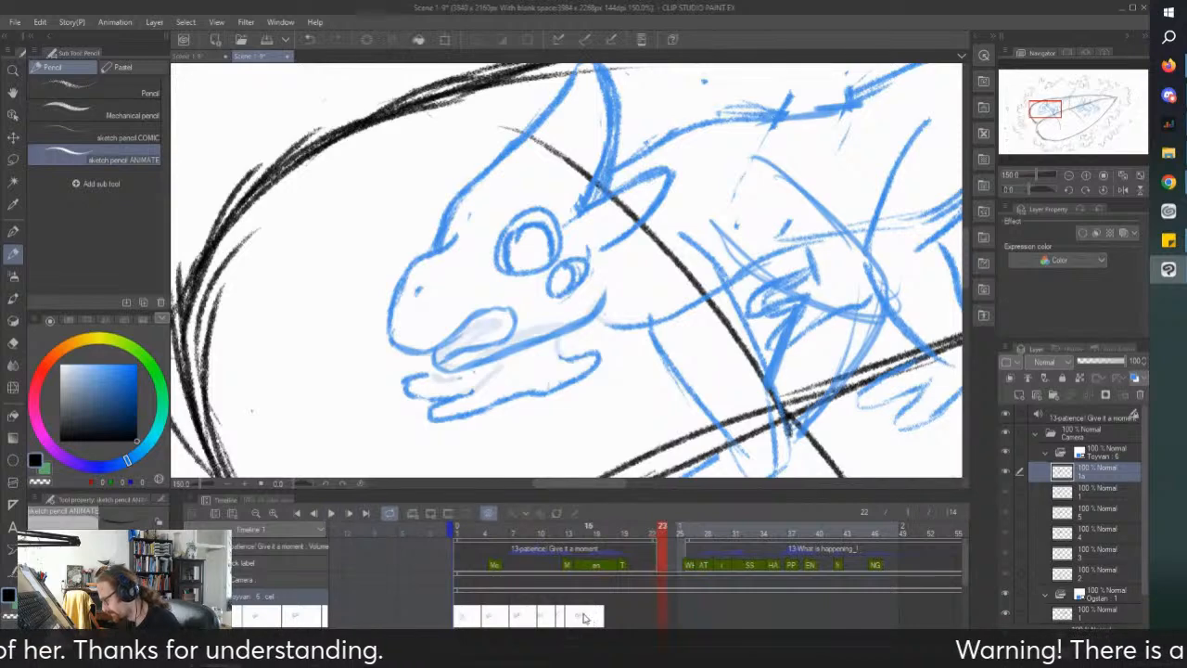
{"action": "left_click", "coordinate": [588, 601]}
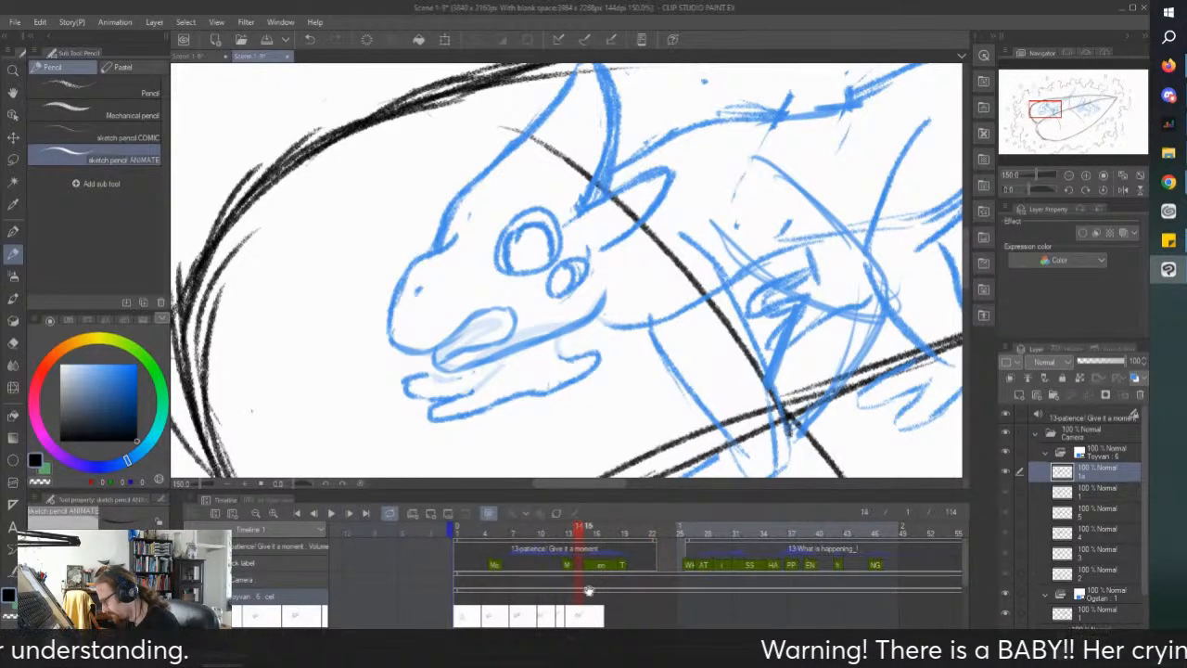
Step: Duplicate Toyvan cel 1a as cel 1b, assign it to frame 15, and redraw the left creature's mouth as a taller open shape
{"action": "right_click", "coordinate": [585, 615]}
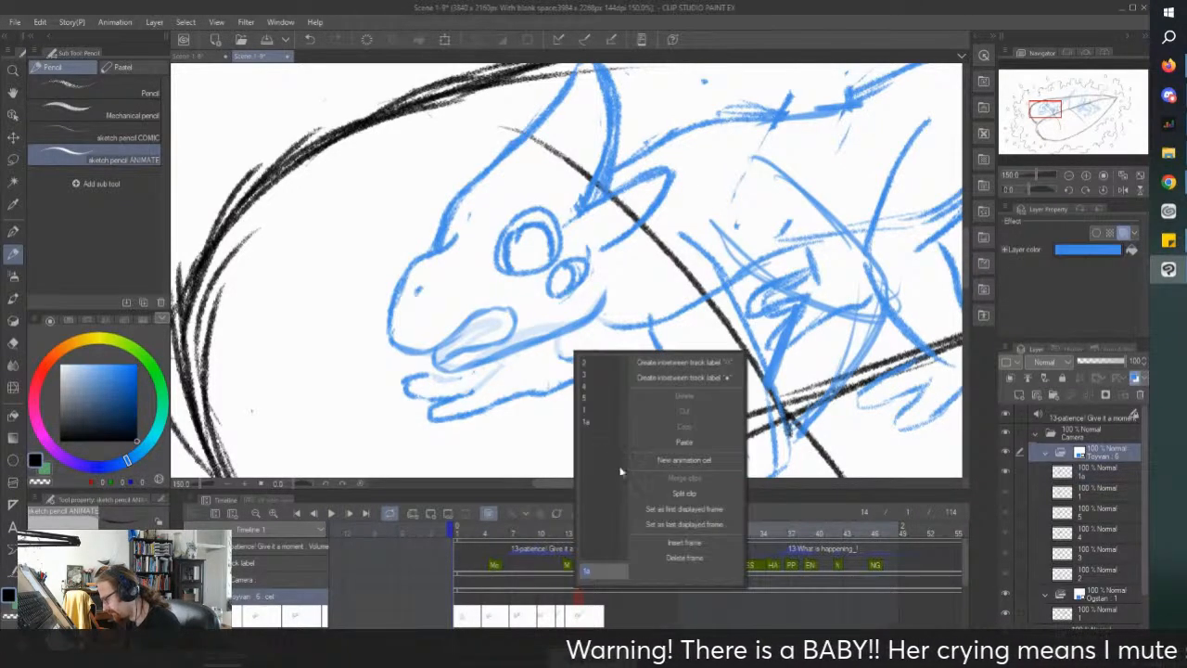
{"action": "left_click", "coordinate": [1009, 473]}
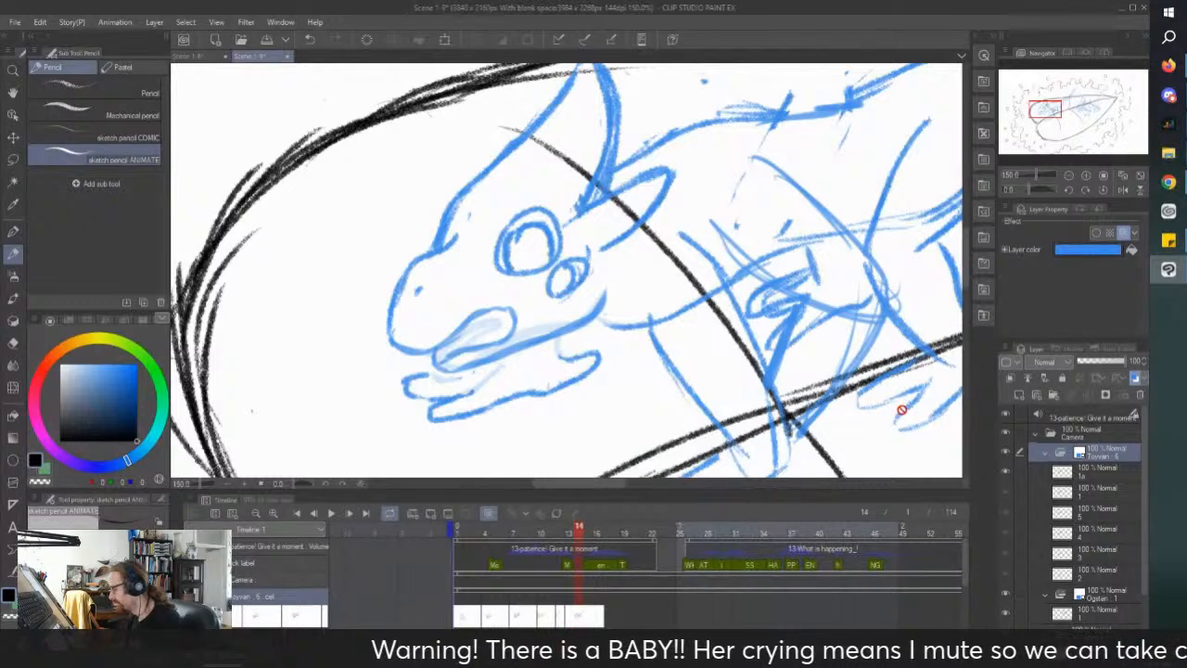
{"action": "left_click", "coordinate": [1082, 469]}
{"action": "key", "text": "ctrl+shift+n"}
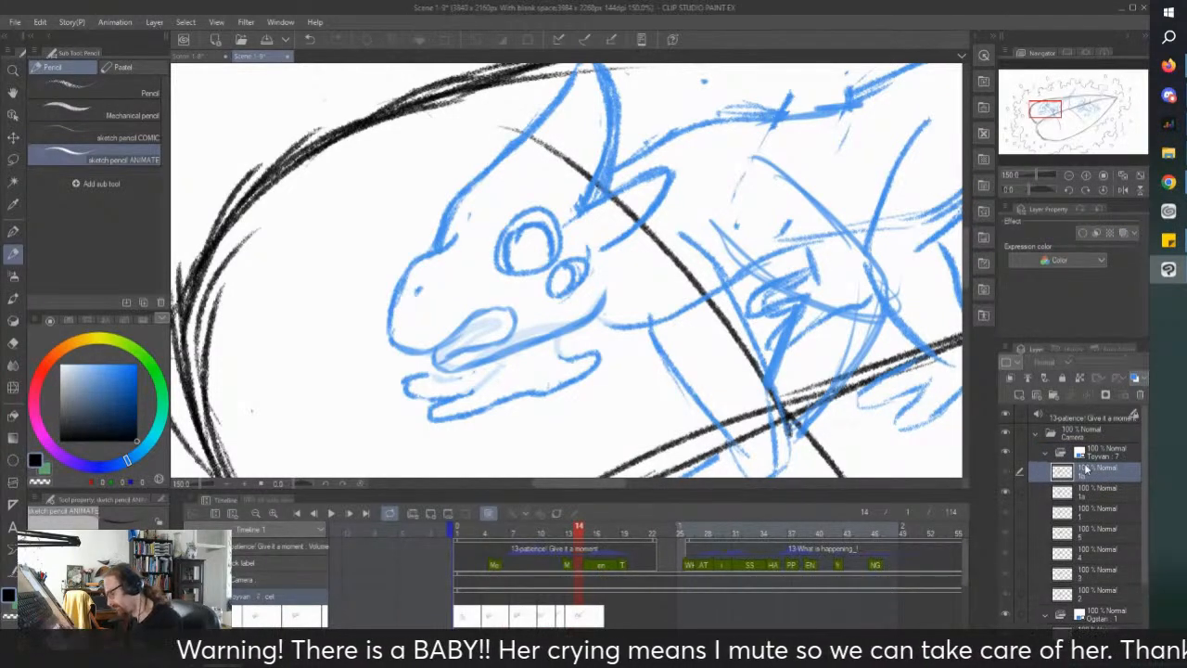
{"action": "right_click", "coordinate": [590, 586]}
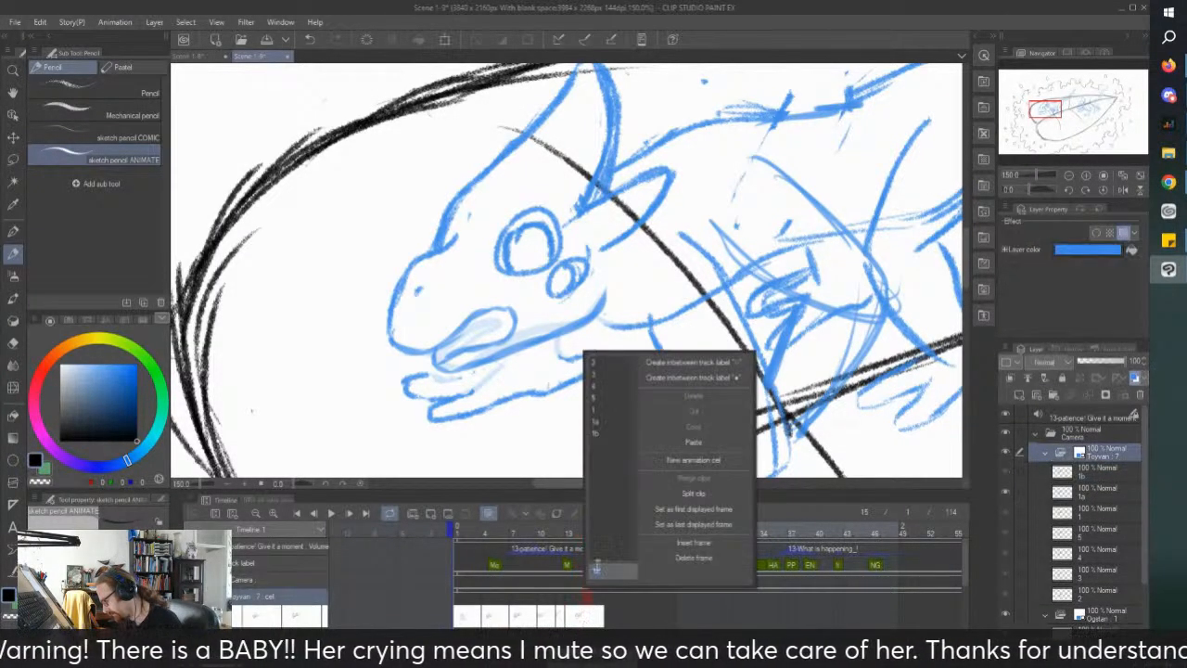
{"action": "left_click", "coordinate": [611, 443]}
{"action": "mouse_move", "coordinate": [417, 348]}
{"action": "left_mouse_down"}
{"action": "mouse_move", "coordinate": [441, 332]}
{"action": "mouse_move", "coordinate": [440, 344]}
{"action": "mouse_move", "coordinate": [461, 346]}
{"action": "mouse_move", "coordinate": [467, 326]}
{"action": "mouse_move", "coordinate": [516, 310]}
{"action": "mouse_move", "coordinate": [511, 332]}
{"action": "mouse_move", "coordinate": [470, 350]}
{"action": "mouse_move", "coordinate": [441, 316]}
{"action": "mouse_move", "coordinate": [392, 345]}
{"action": "mouse_move", "coordinate": [440, 323]}
{"action": "mouse_move", "coordinate": [440, 335]}
{"action": "mouse_move", "coordinate": [474, 300]}
{"action": "mouse_move", "coordinate": [510, 309]}
{"action": "mouse_move", "coordinate": [514, 334]}
{"action": "mouse_move", "coordinate": [438, 343]}
{"action": "left_mouse_up"}
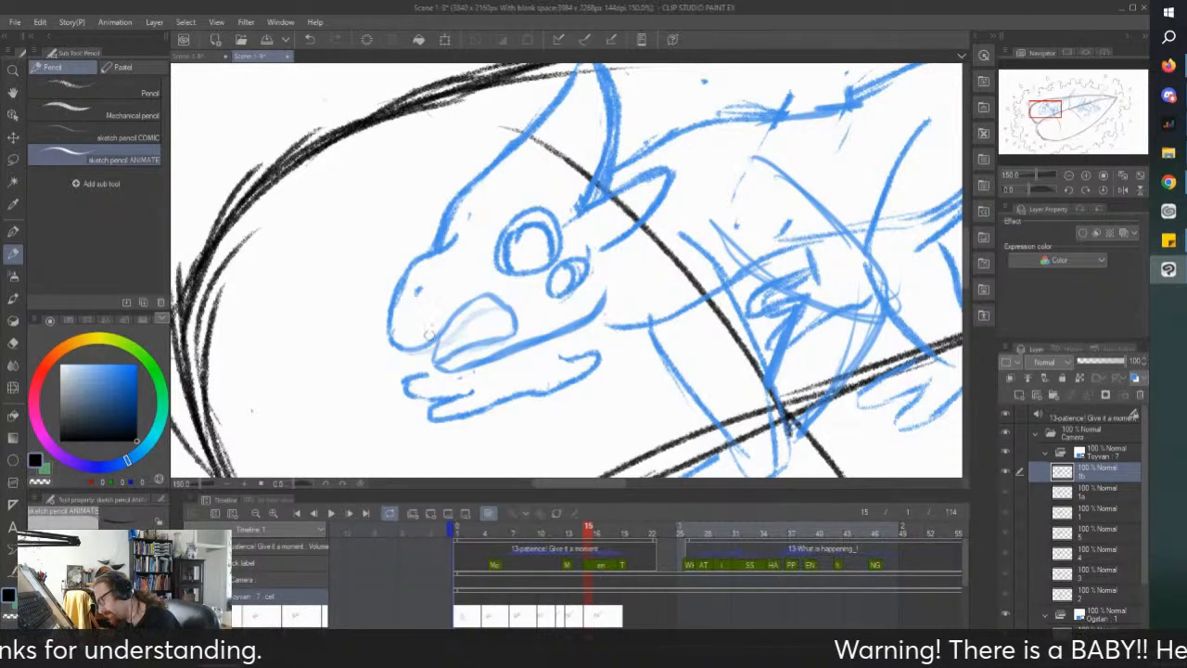
Step: Duplicate Toyvan cel 1b as cel 1c, assign it to frame 17, and replace the wide mouth with a small rounded opening near the snout
{"action": "left_click", "coordinate": [608, 531]}
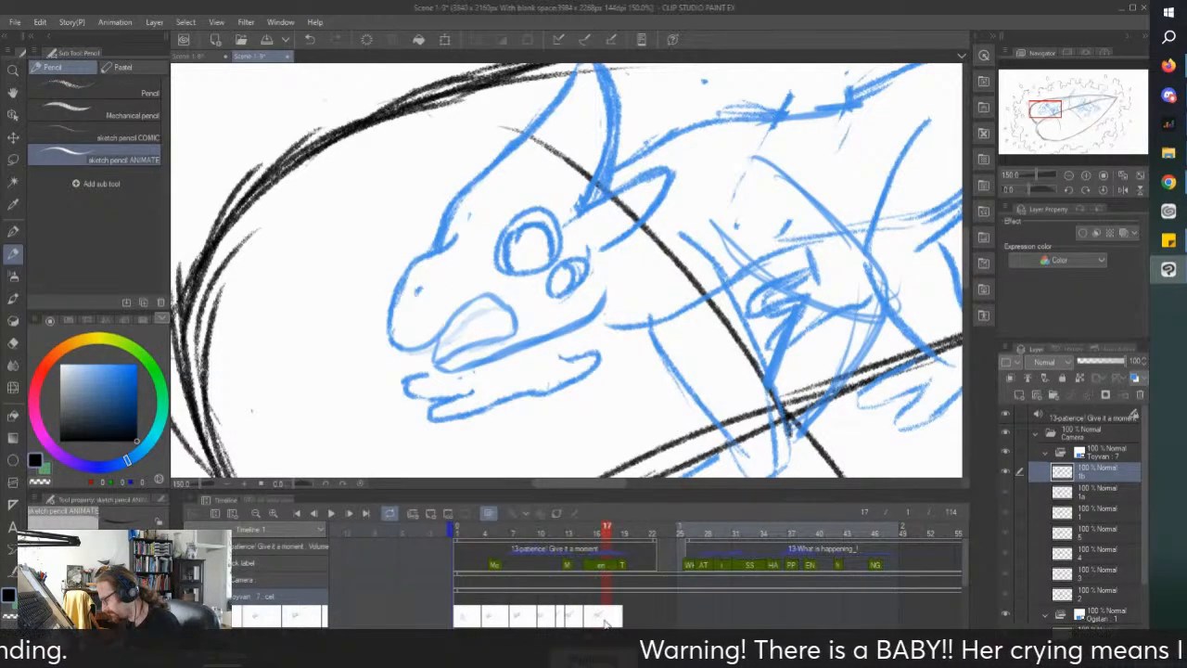
{"action": "right_click", "coordinate": [604, 624]}
{"action": "left_click", "coordinate": [614, 434]}
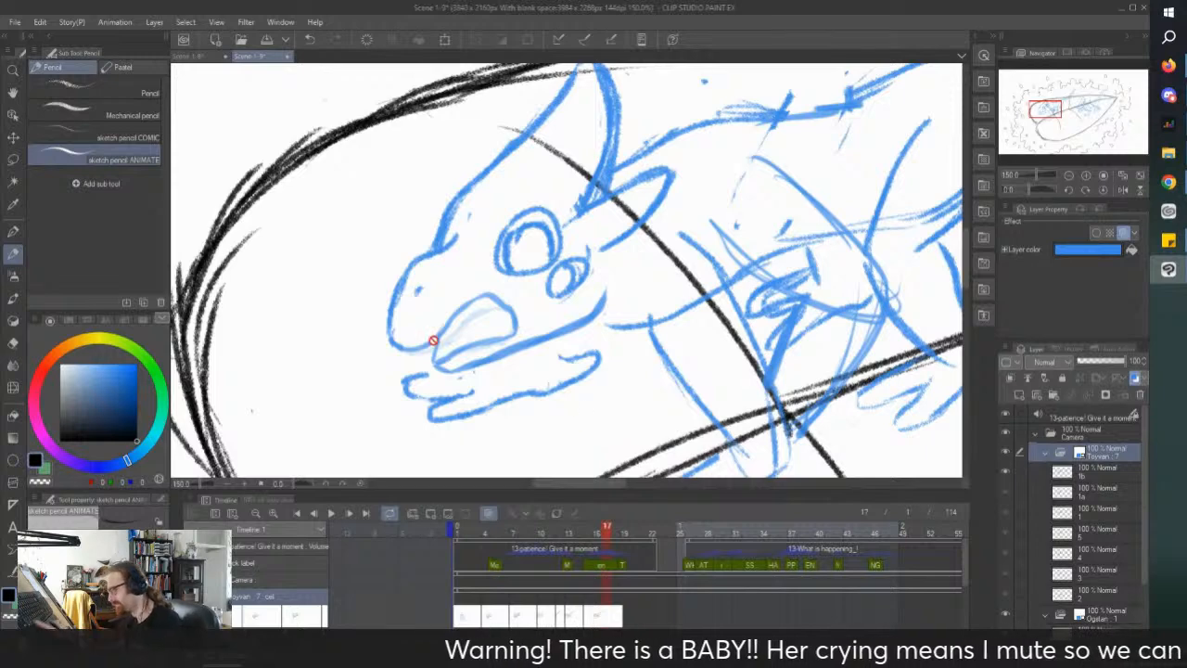
{"action": "left_click", "coordinate": [1083, 471]}
{"action": "key", "text": "ctrl+shift+n"}
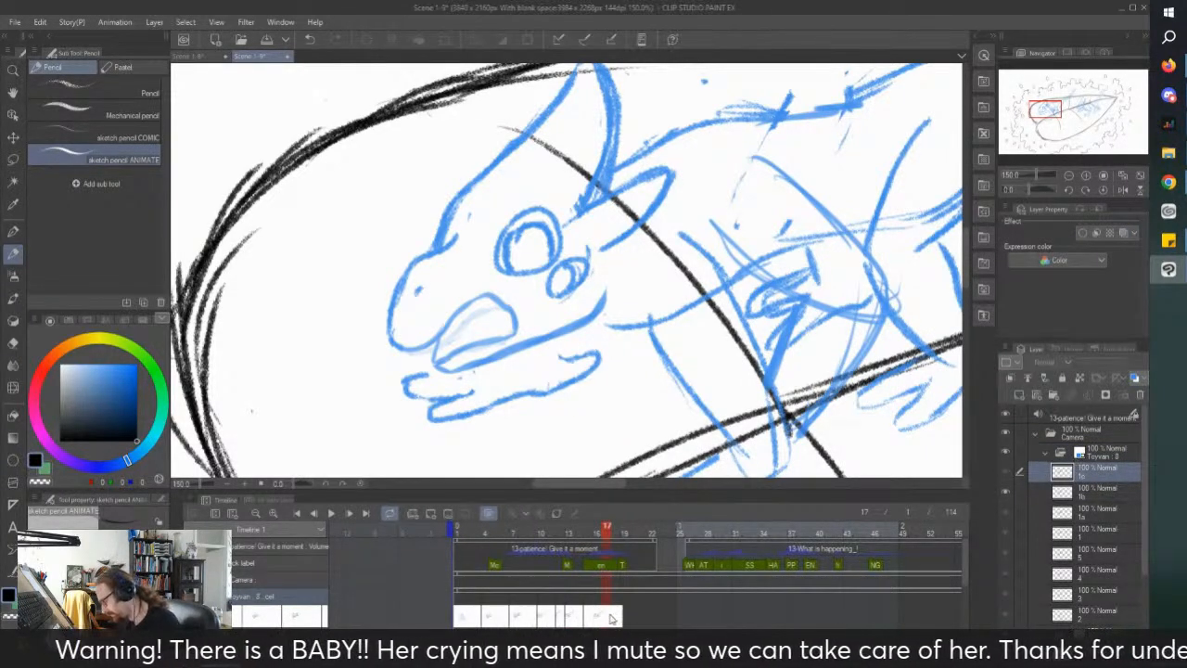
{"action": "right_click", "coordinate": [611, 619]}
{"action": "left_click", "coordinate": [622, 507]}
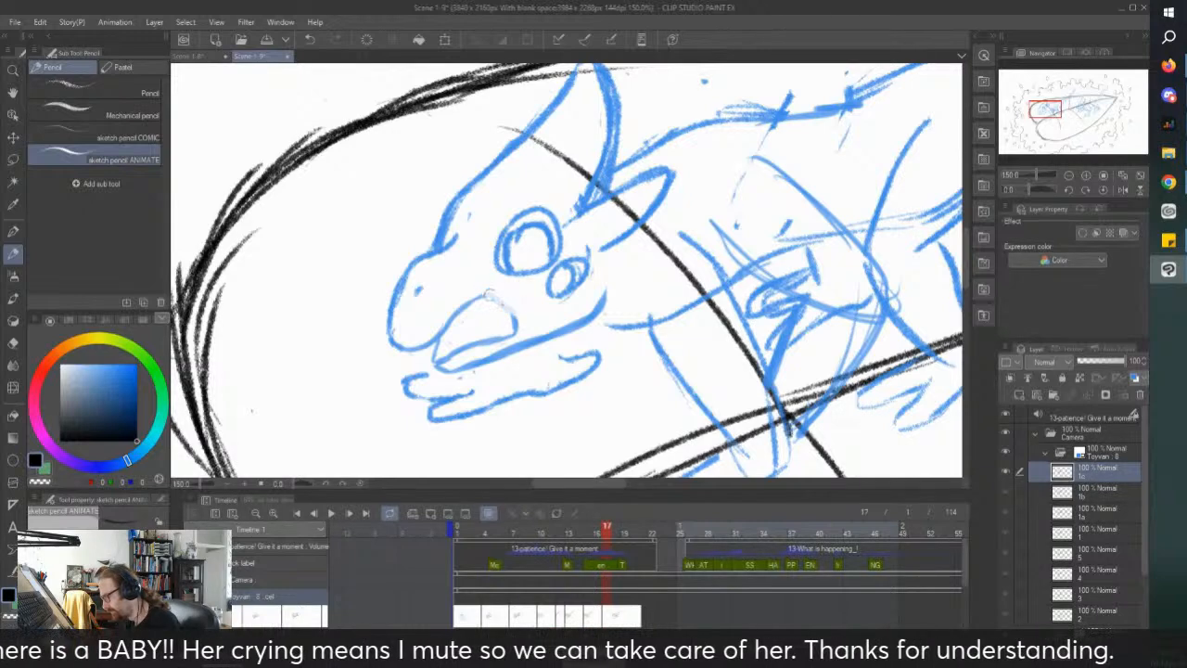
{"action": "mouse_move", "coordinate": [502, 315]}
{"action": "left_mouse_down"}
{"action": "mouse_move", "coordinate": [462, 274]}
{"action": "mouse_move", "coordinate": [474, 331]}
{"action": "mouse_move", "coordinate": [436, 345]}
{"action": "left_mouse_up"}
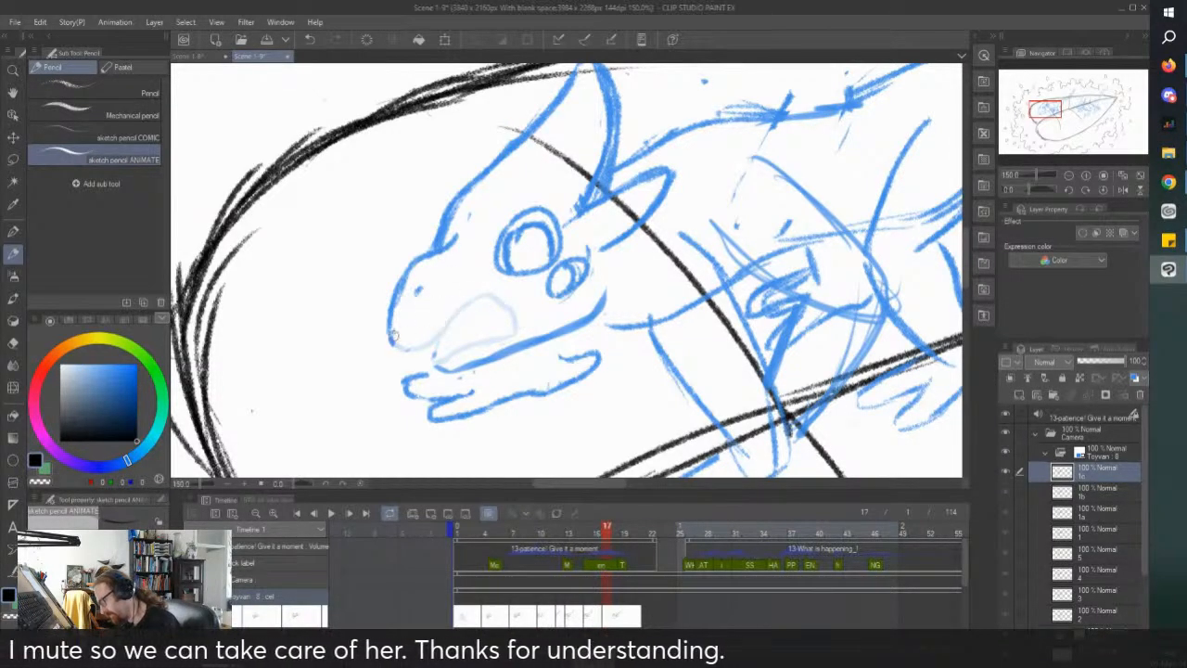
{"action": "mouse_move", "coordinate": [454, 323]}
{"action": "left_mouse_down"}
{"action": "mouse_move", "coordinate": [475, 327]}
{"action": "mouse_move", "coordinate": [471, 345]}
{"action": "mouse_move", "coordinate": [433, 364]}
{"action": "left_mouse_up"}
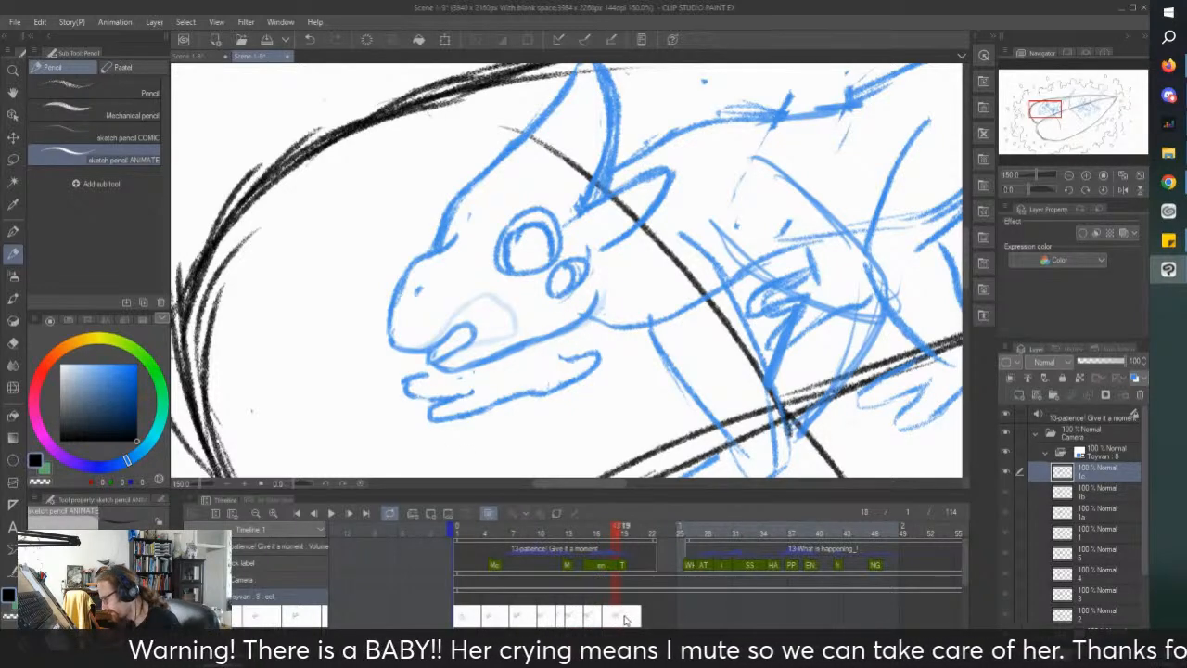
Step: Duplicate Toyvan cel 1c as cel 1d, assign it to frame 18, and redraw the mouth as a tiny opening at the snout's tip
{"action": "right_click", "coordinate": [613, 599]}
{"action": "left_click", "coordinate": [1085, 475]}
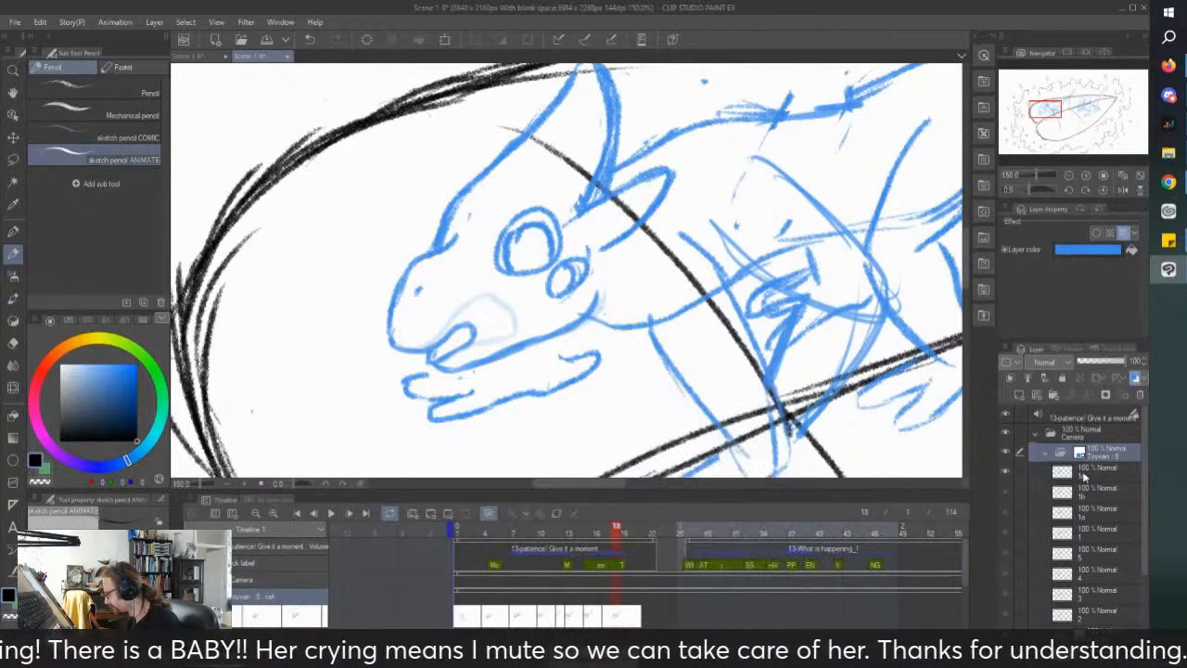
{"action": "key", "text": "ctrl+shift+n"}
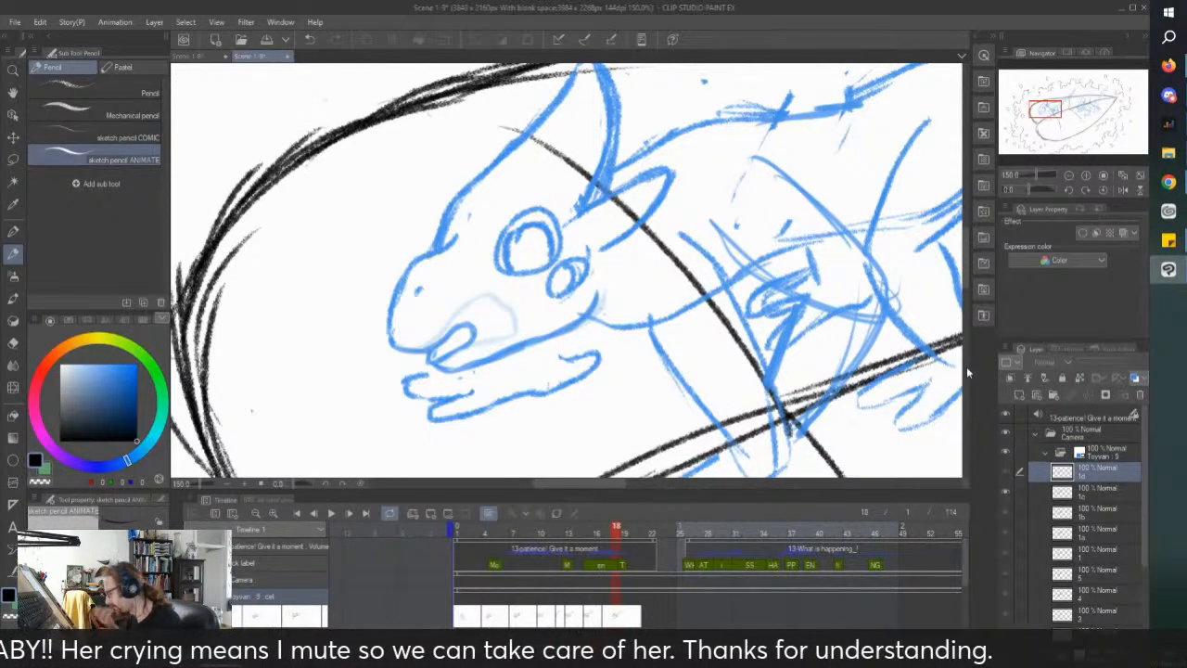
{"action": "right_click", "coordinate": [619, 611]}
{"action": "left_click", "coordinate": [630, 461]}
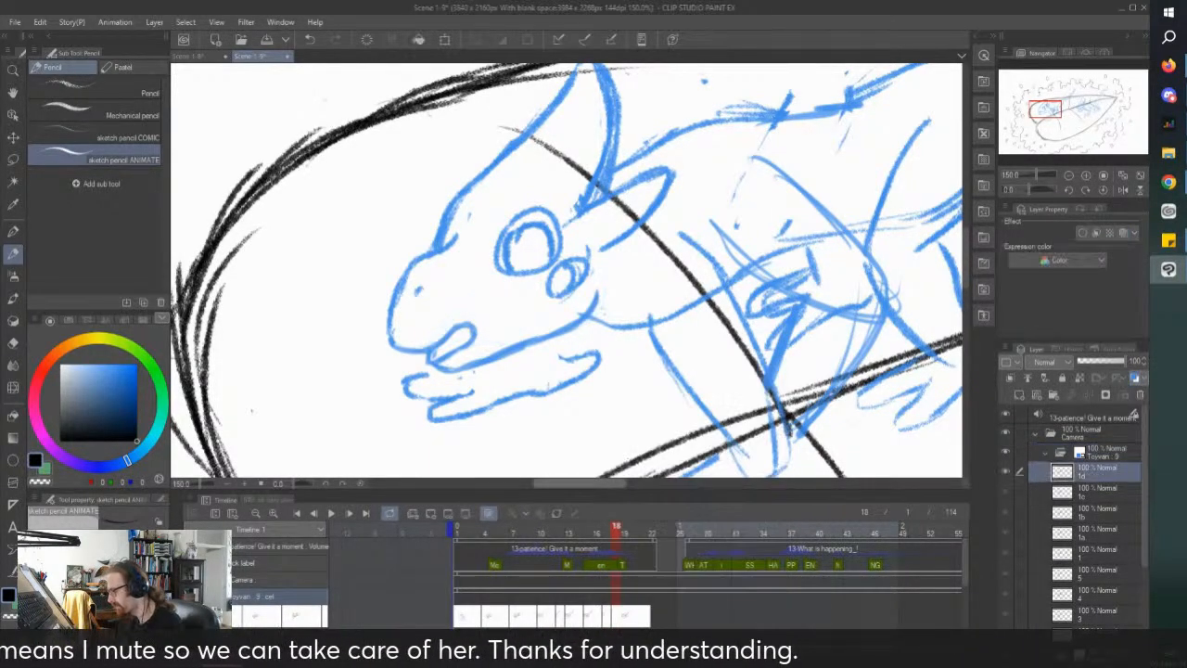
{"action": "mouse_move", "coordinate": [462, 315]}
{"action": "left_mouse_down"}
{"action": "mouse_move", "coordinate": [470, 336]}
{"action": "mouse_move", "coordinate": [430, 342]}
{"action": "mouse_move", "coordinate": [443, 353]}
{"action": "mouse_move", "coordinate": [430, 358]}
{"action": "left_mouse_up"}
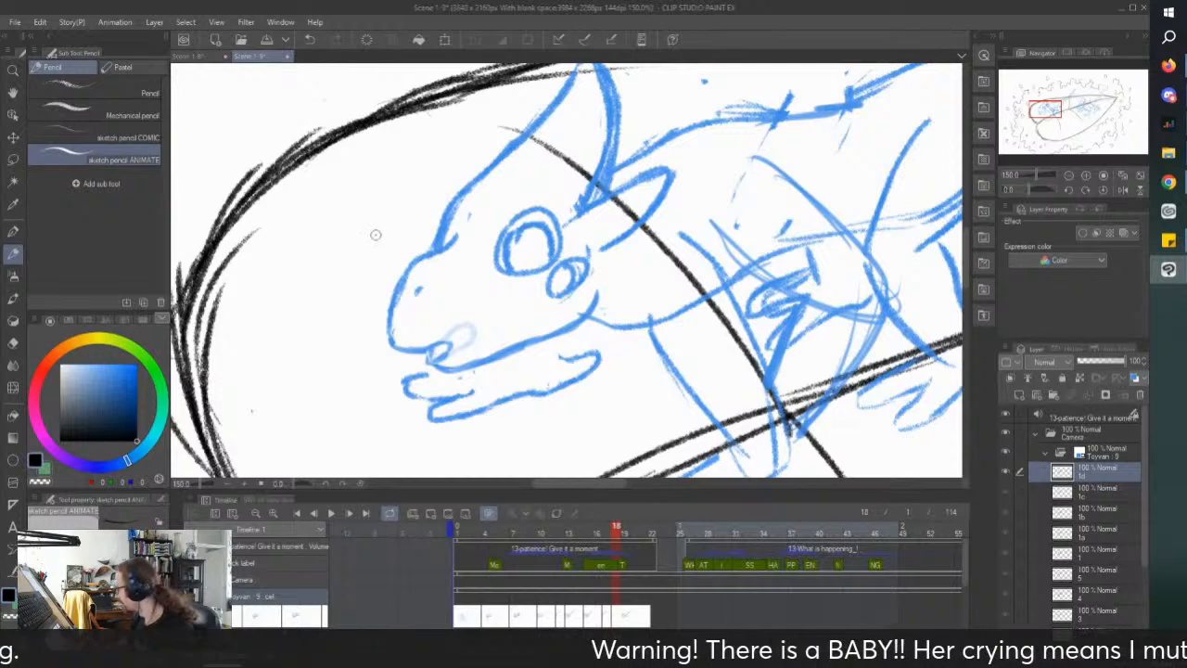
Step: Play the animation from the first frame to check the newly added mouth shapes against the dialogue
{"action": "left_click", "coordinate": [459, 535]}
{"action": "left_click", "coordinate": [331, 513]}
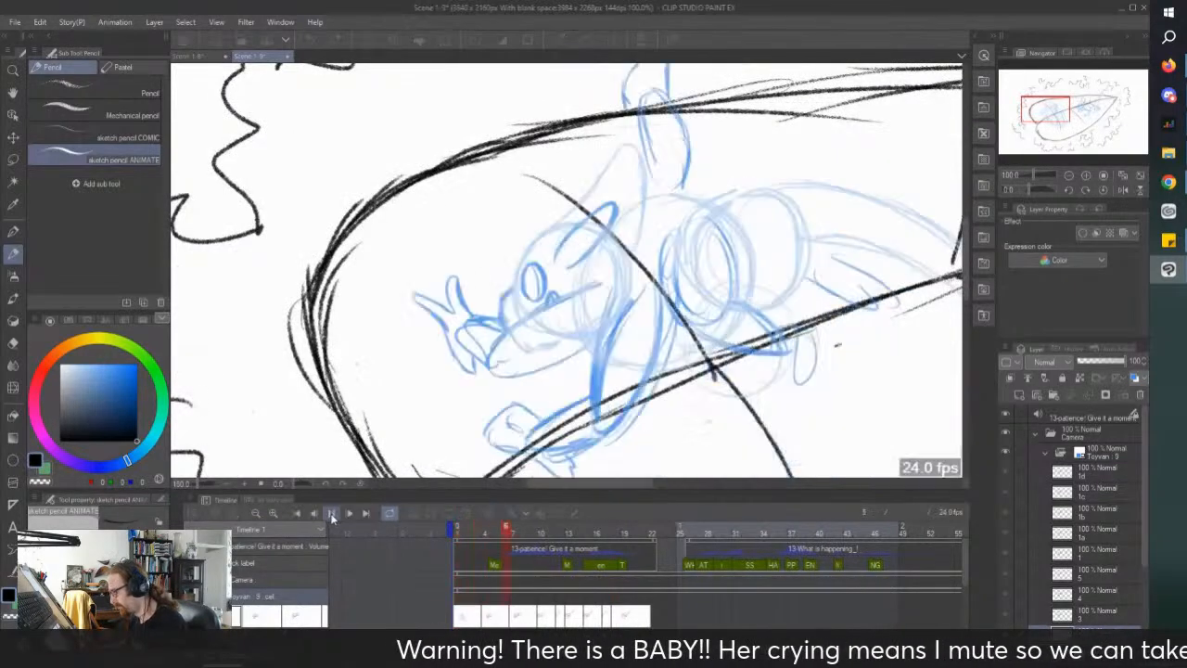
{"action": "left_click", "coordinate": [331, 513]}
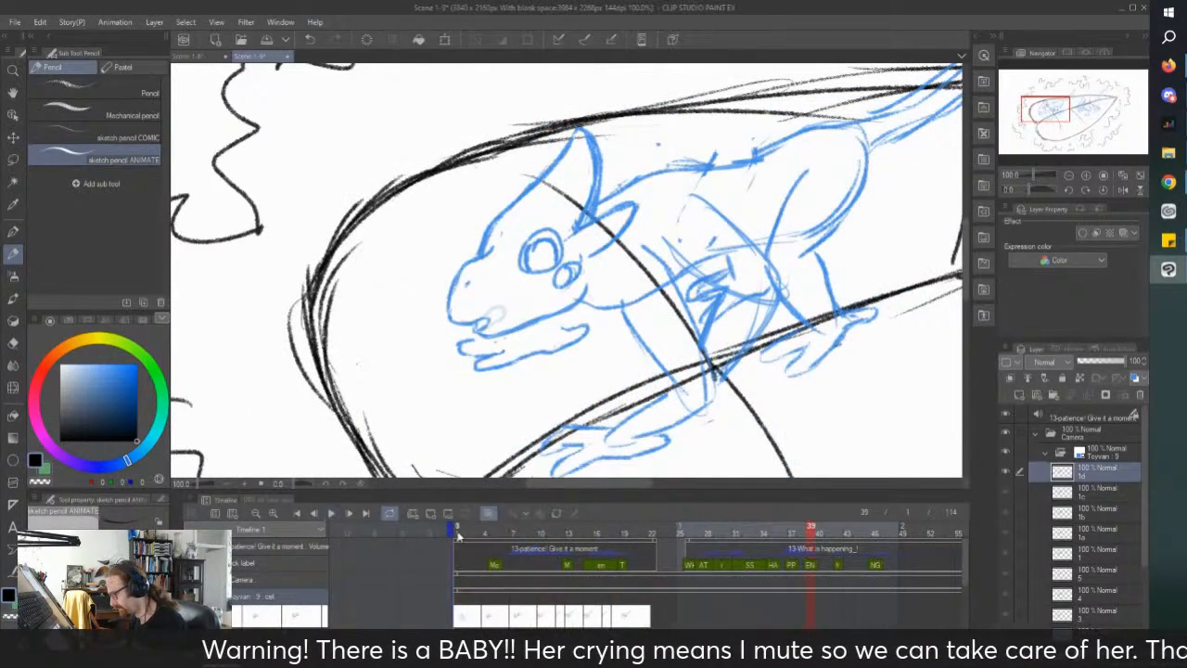
Step: Duplicate Toyvan cel 1d as cel 1e, assign it to frame 20, and draw a wavy upper lip line on the left creature
{"action": "left_click", "coordinate": [629, 616]}
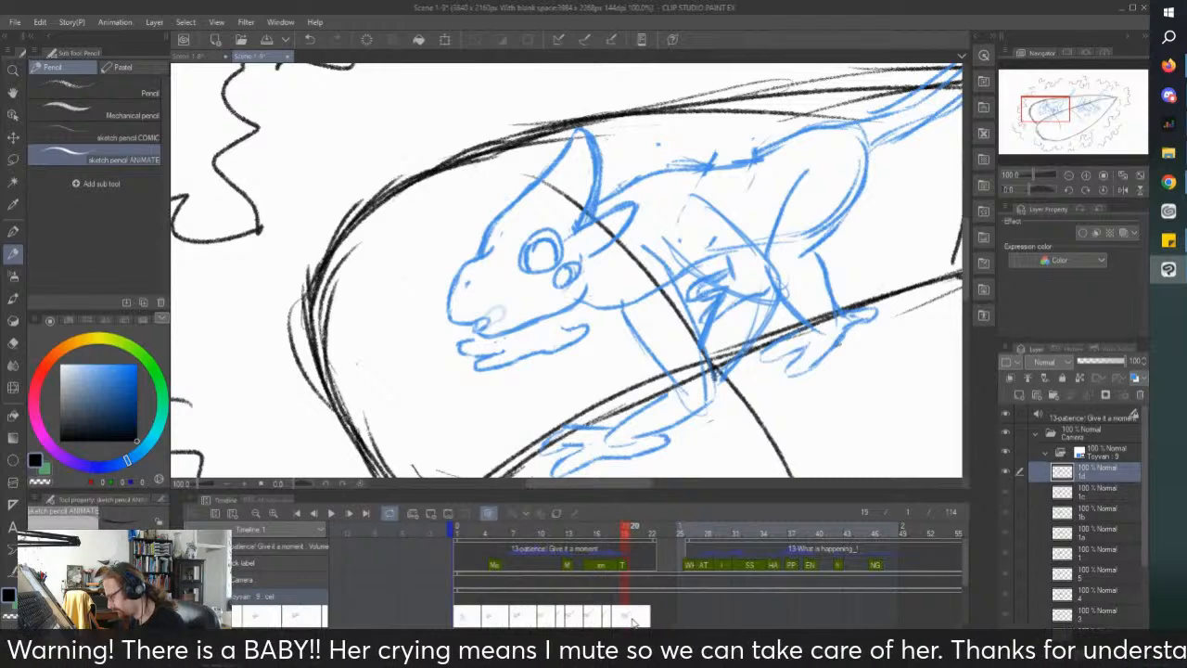
{"action": "right_click", "coordinate": [631, 590]}
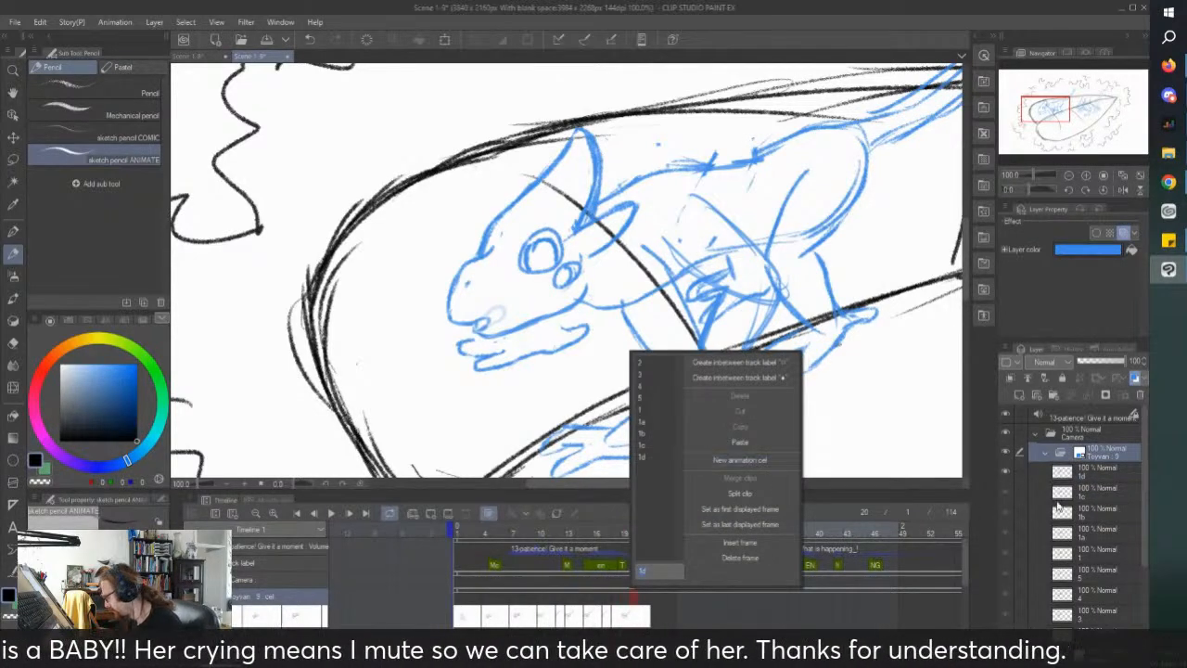
{"action": "left_click", "coordinate": [1085, 472]}
{"action": "left_click", "coordinate": [1085, 471]}
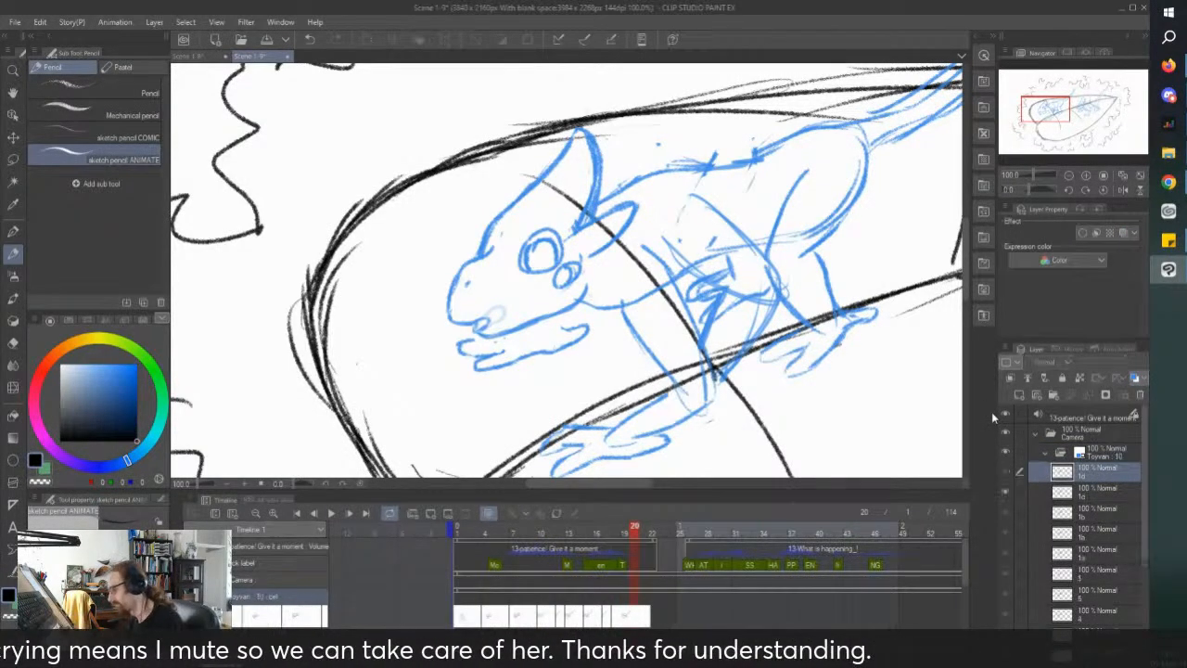
{"action": "right_click", "coordinate": [630, 590]}
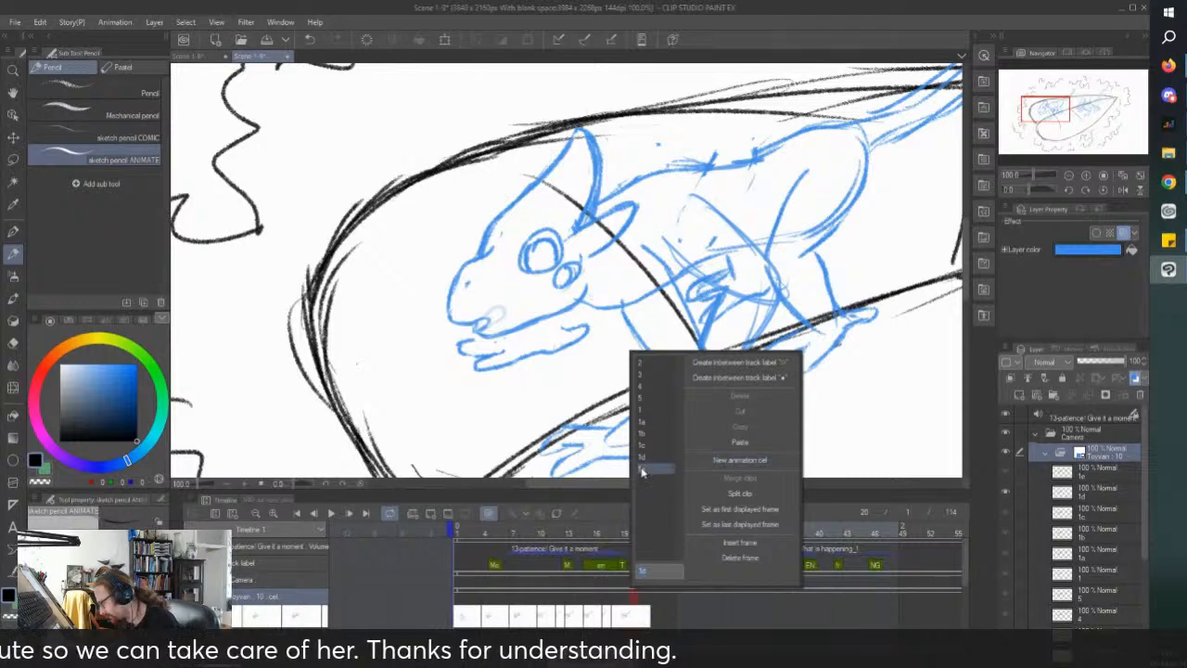
{"action": "left_click", "coordinate": [643, 468]}
{"action": "scroll", "coordinate": [484, 336], "scroll_direction": "up", "scroll_amount": 1}
{"action": "mouse_move", "coordinate": [481, 320]}
{"action": "left_mouse_down"}
{"action": "mouse_move", "coordinate": [499, 295]}
{"action": "mouse_move", "coordinate": [506, 306]}
{"action": "mouse_move", "coordinate": [551, 291]}
{"action": "left_mouse_up"}
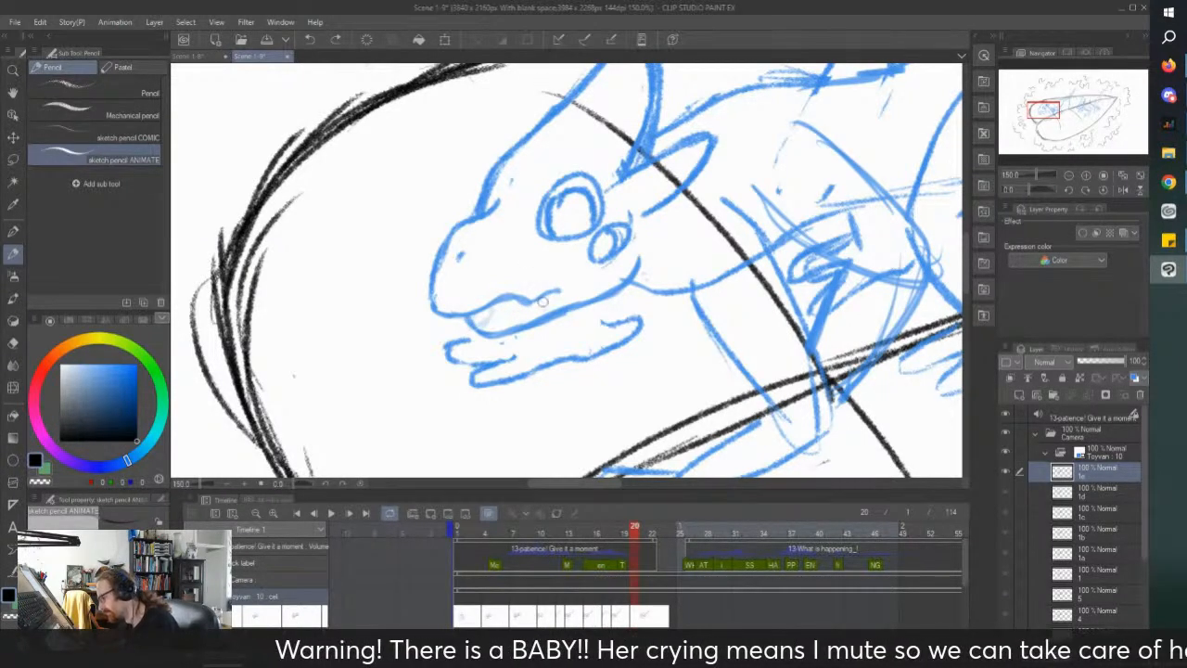
{"action": "left_click_drag", "start_coordinate": [557, 289], "coordinate": [485, 302]}
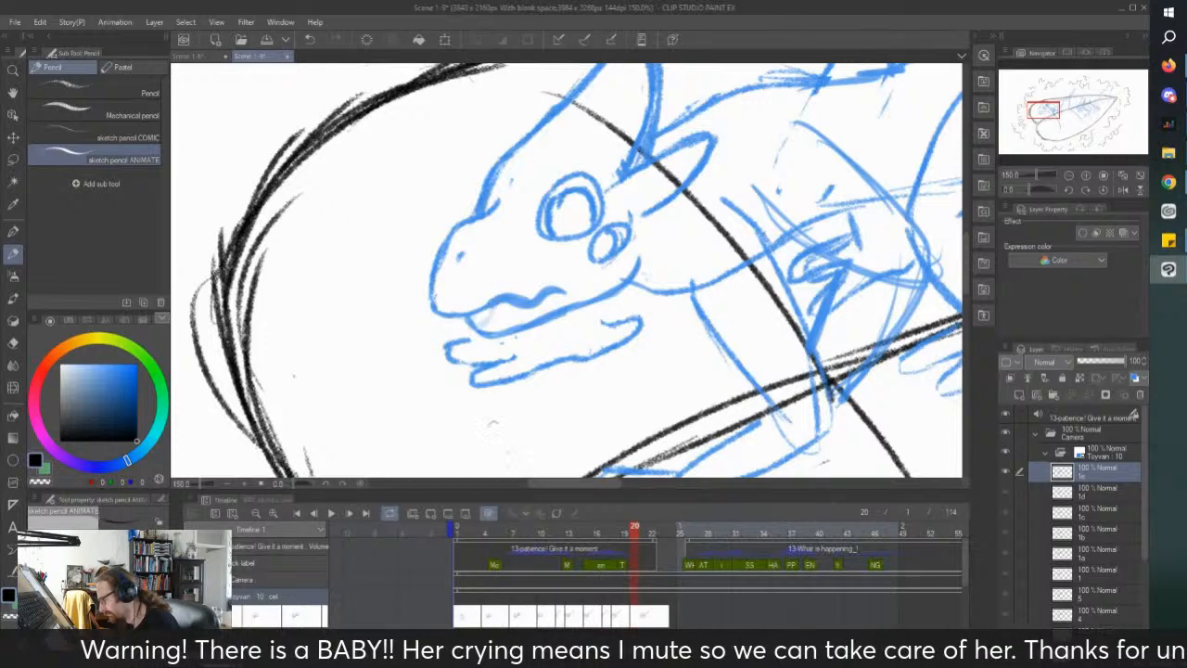
Step: Play the scene repeatedly from the first frame at a wider view to check the complete mouth movement through the first dialogue line
{"action": "left_click", "coordinate": [648, 623]}
{"action": "left_click", "coordinate": [457, 534]}
{"action": "key", "text": "ctrl+minus"}
{"action": "key", "text": "ctrl+minus"}
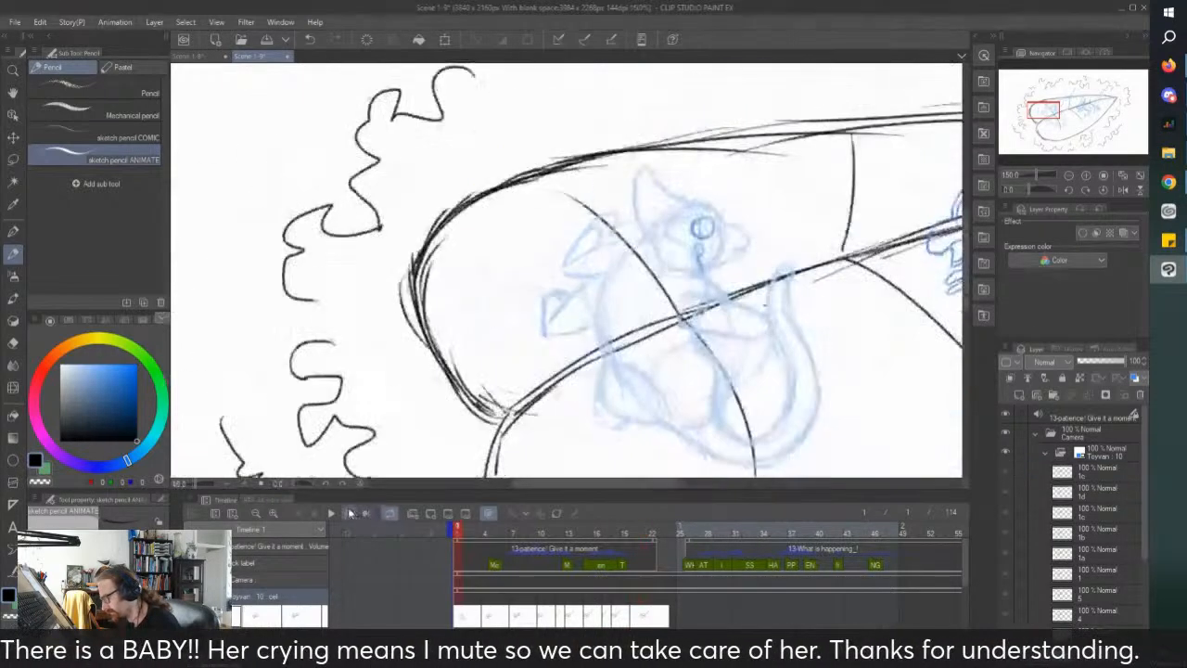
{"action": "left_click", "coordinate": [330, 513]}
{"action": "left_click", "coordinate": [330, 513]}
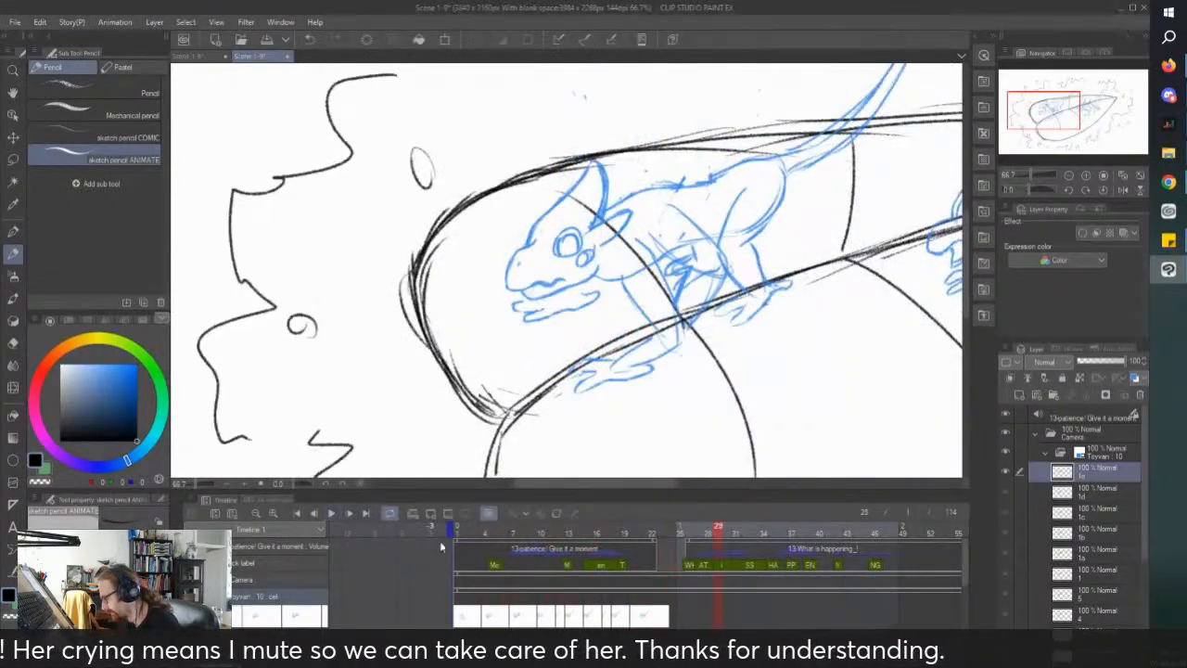
{"action": "scroll", "coordinate": [650, 575], "scroll_direction": "right", "scroll_amount": 3}
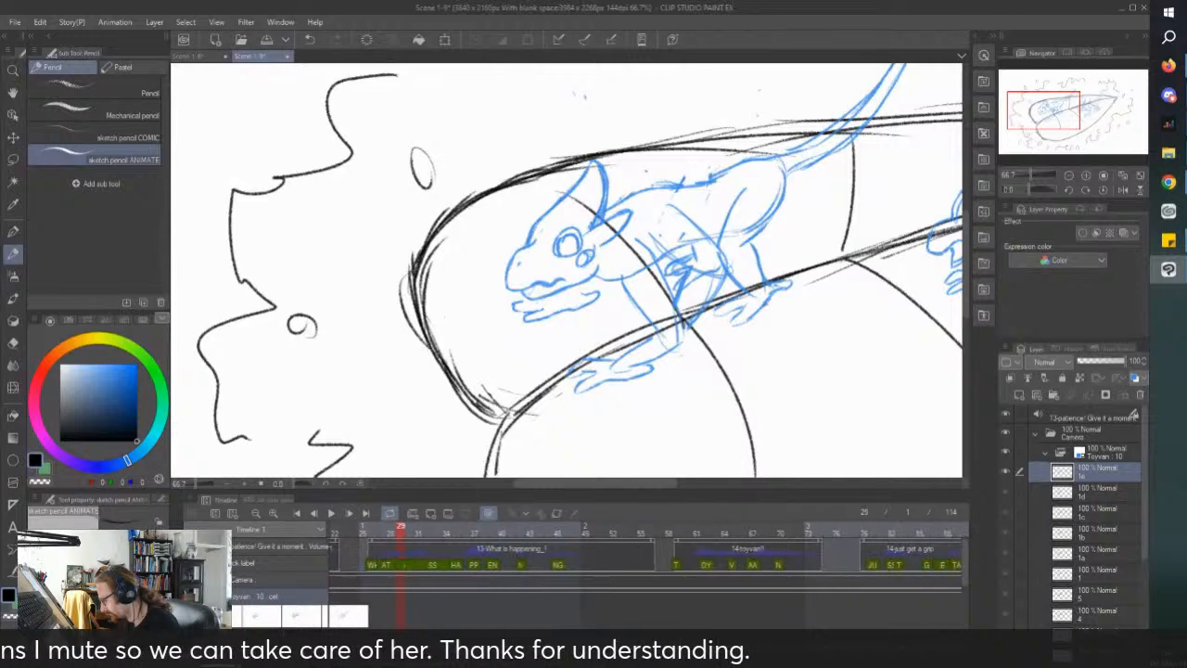
{"action": "left_click", "coordinate": [330, 513]}
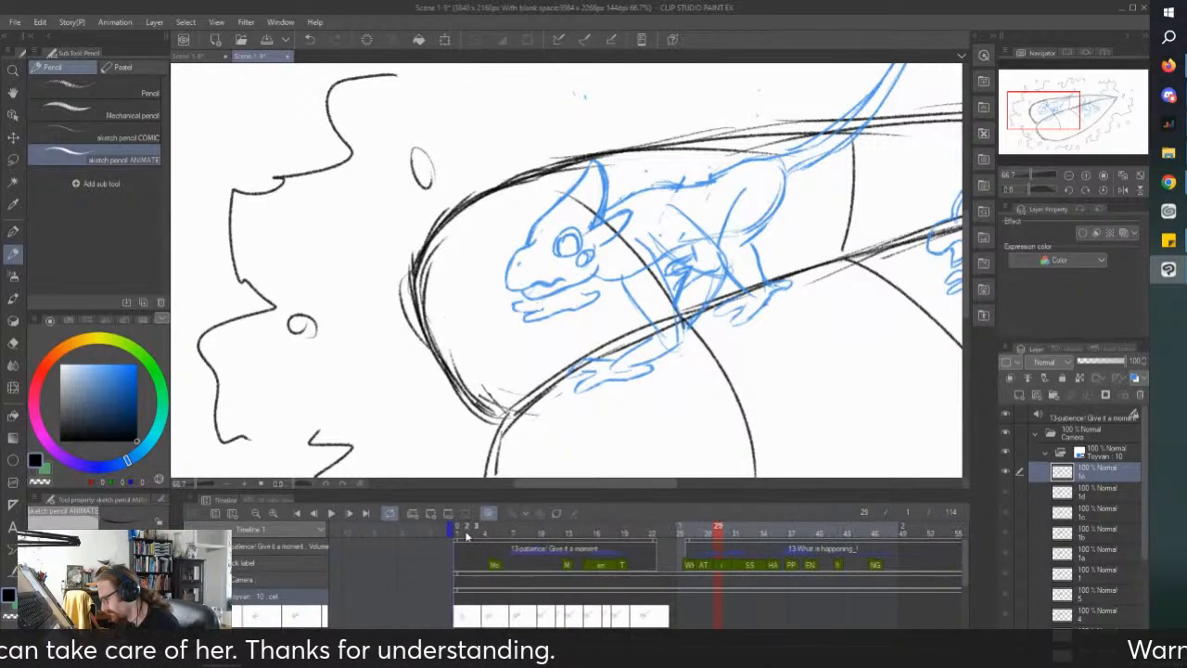
{"action": "left_click", "coordinate": [330, 514]}
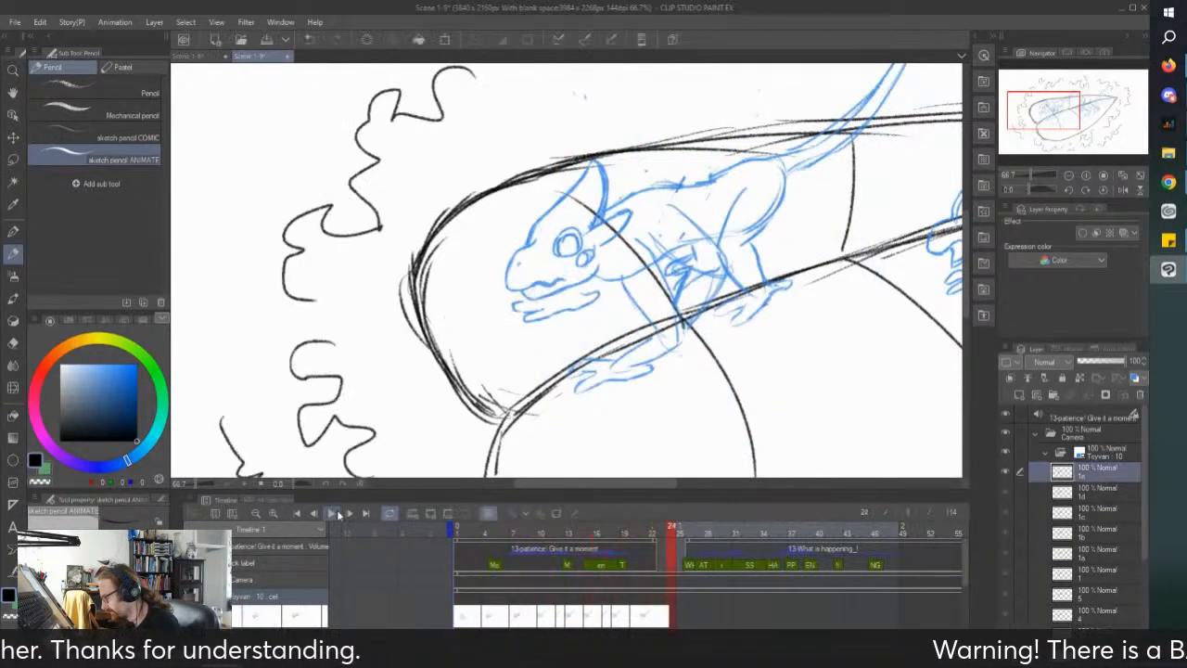
{"action": "left_click", "coordinate": [455, 527]}
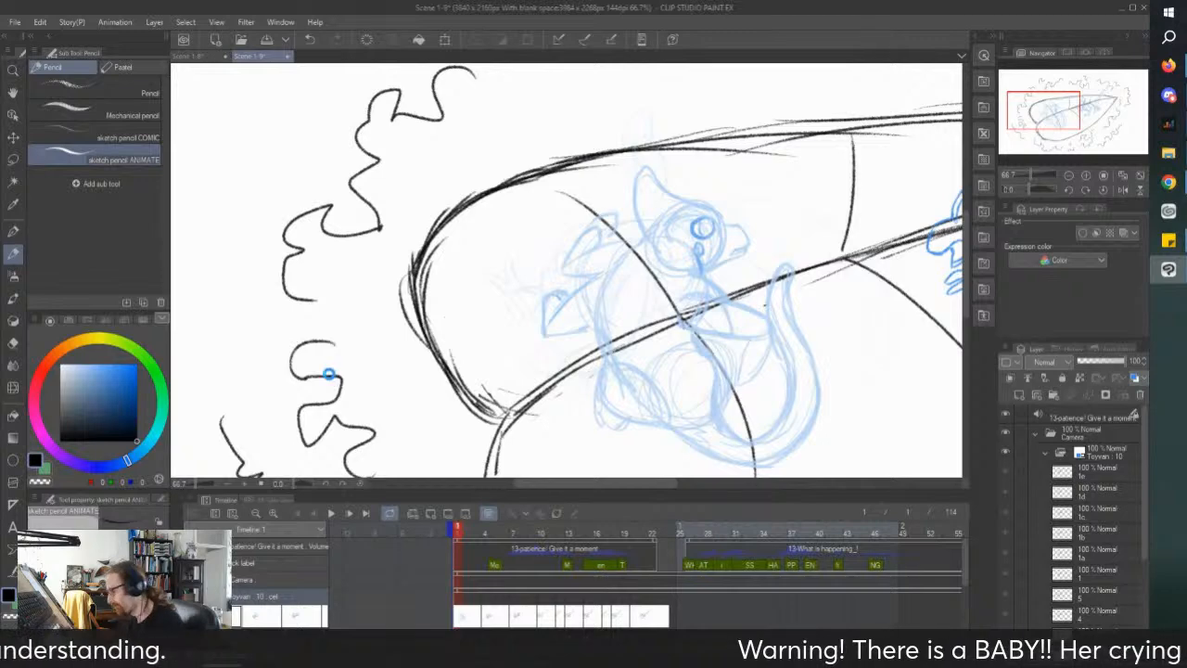
Step: Inspect the left creature's mouth at frame 18, save both open scene files, and return to the leaf scene
{"action": "left_click_drag", "start_coordinate": [599, 527], "coordinate": [615, 527]}
{"action": "scroll", "coordinate": [755, 288], "scroll_direction": "up", "scroll_amount": 3}
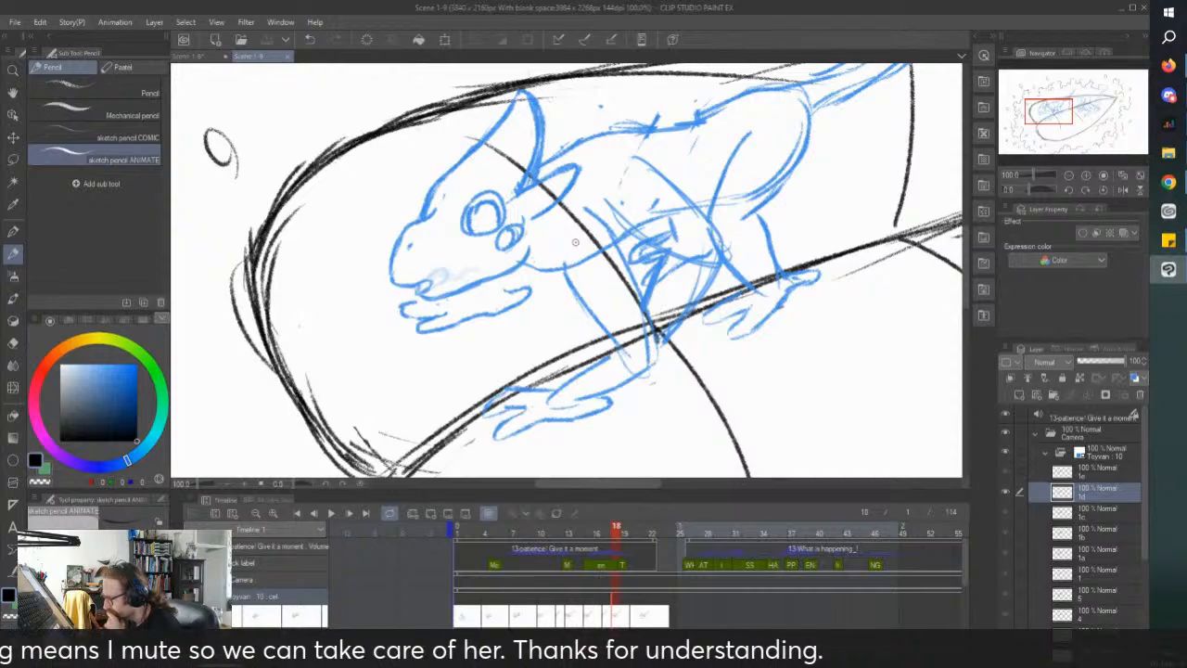
{"action": "scroll", "coordinate": [575, 242], "scroll_direction": "down", "scroll_amount": 5}
{"action": "left_click", "coordinate": [196, 56]}
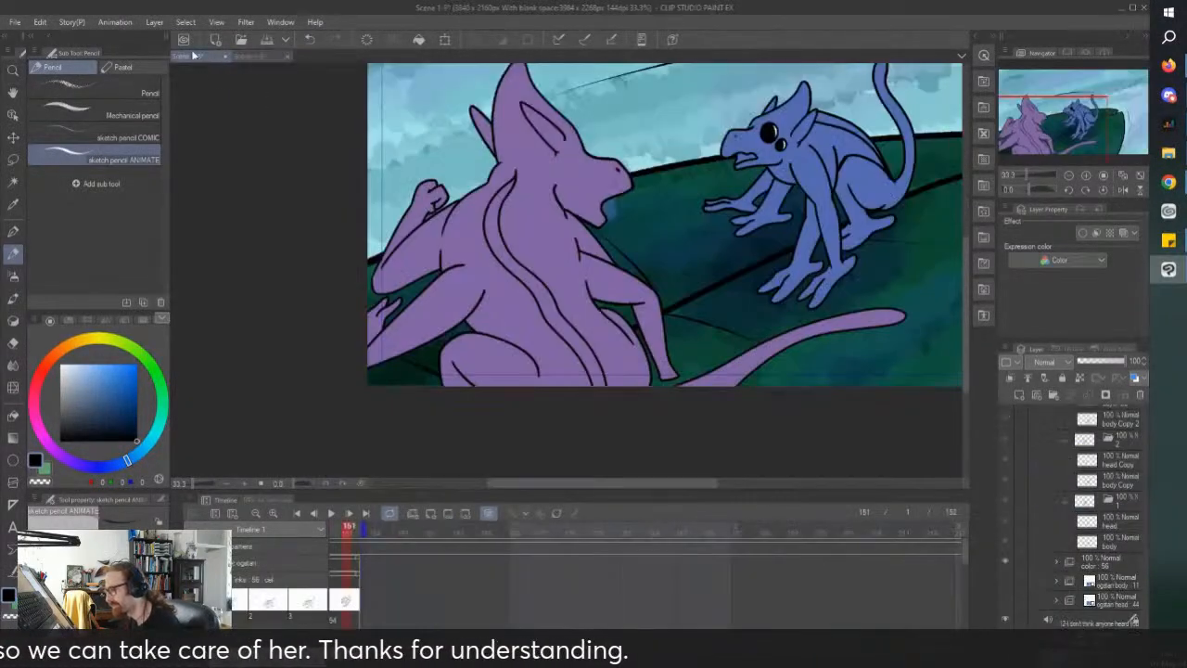
{"action": "left_click", "coordinate": [248, 56]}
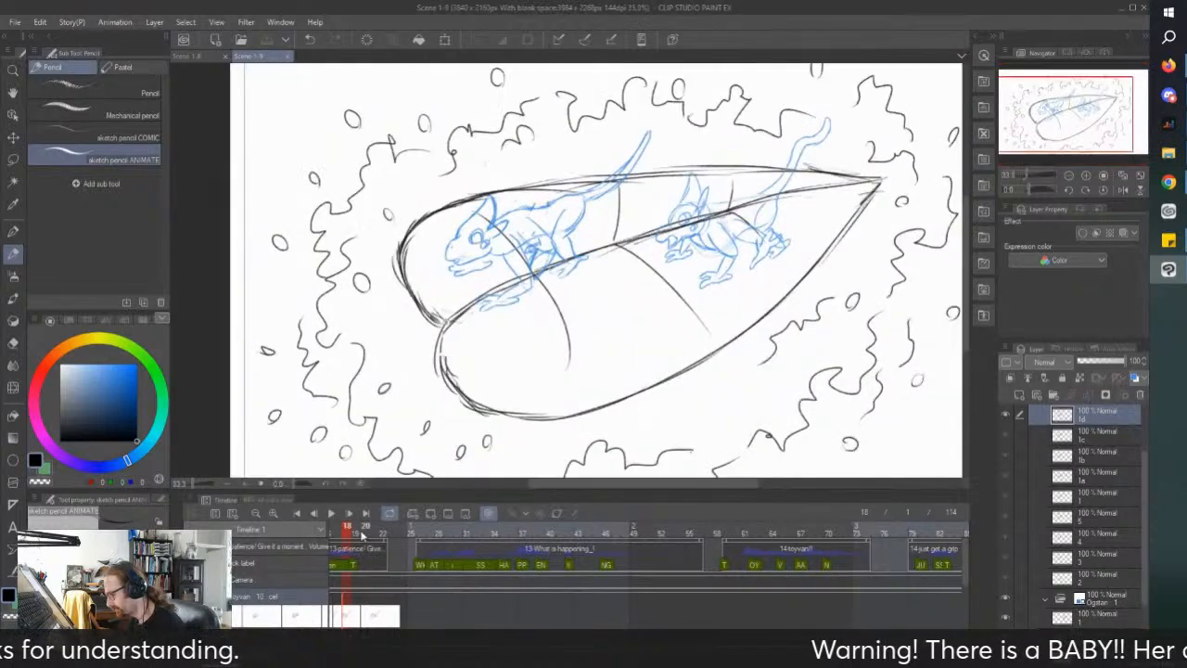
Step: Replay the sequence from the first frame with the whole leaf in view to review both creatures
{"action": "scroll", "coordinate": [362, 534], "scroll_direction": "left", "scroll_amount": 3}
{"action": "left_click", "coordinate": [457, 532]}
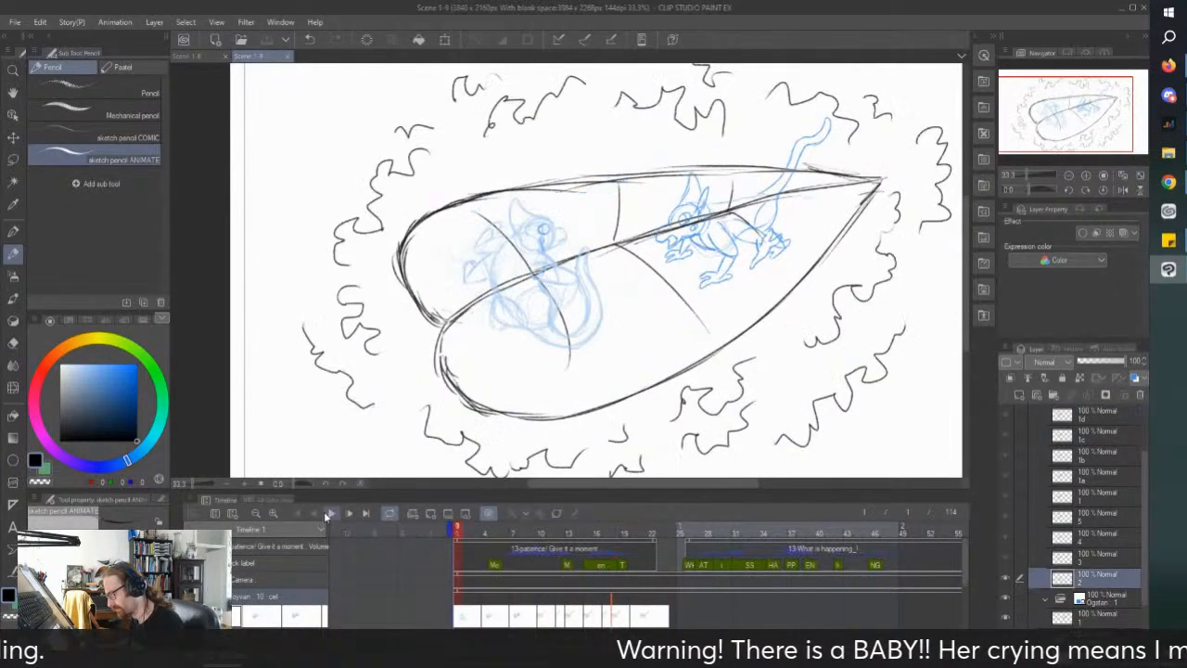
{"action": "left_click", "coordinate": [328, 514]}
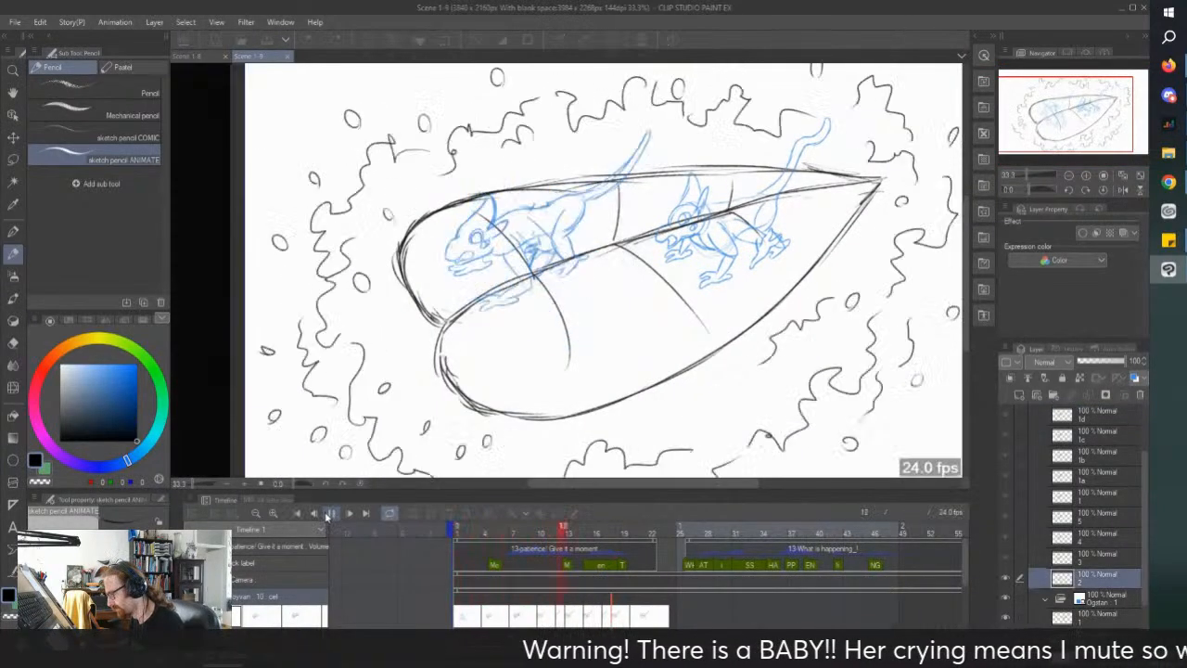
{"action": "left_click", "coordinate": [457, 534]}
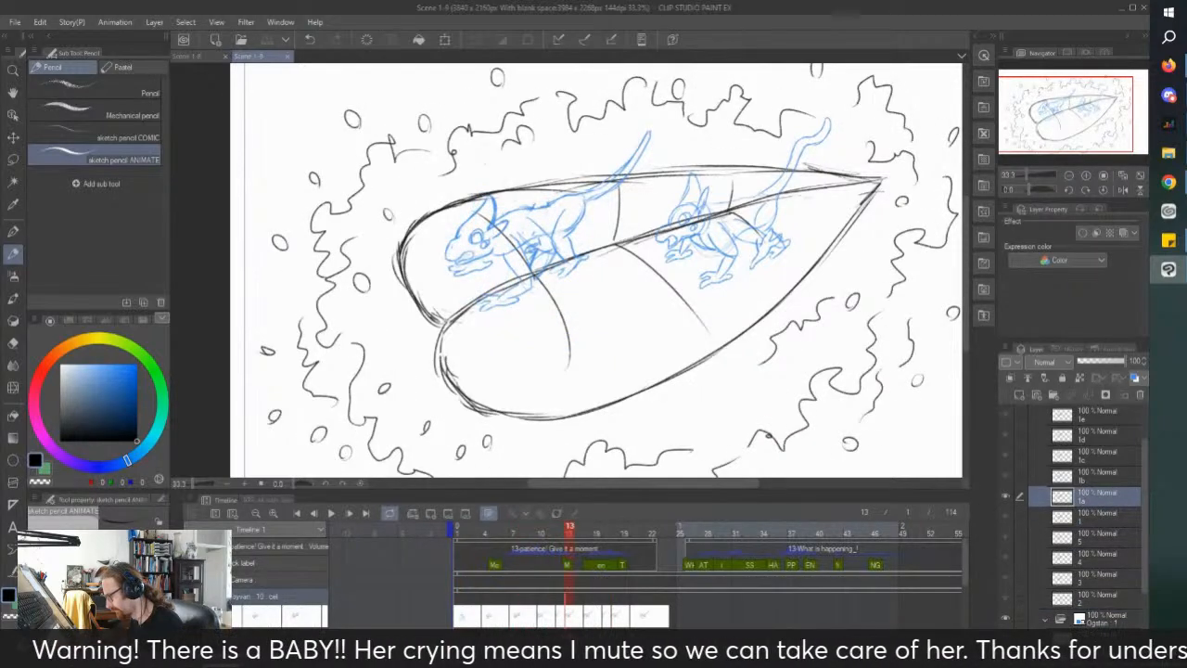
Step: Redraw the left creature's tail on Toyvan cel 1b at frame 15 as an upward curve with a bent-over tip, and compare neighbouring frames
{"action": "left_click_drag", "start_coordinate": [497, 186], "coordinate": [490, 193]}
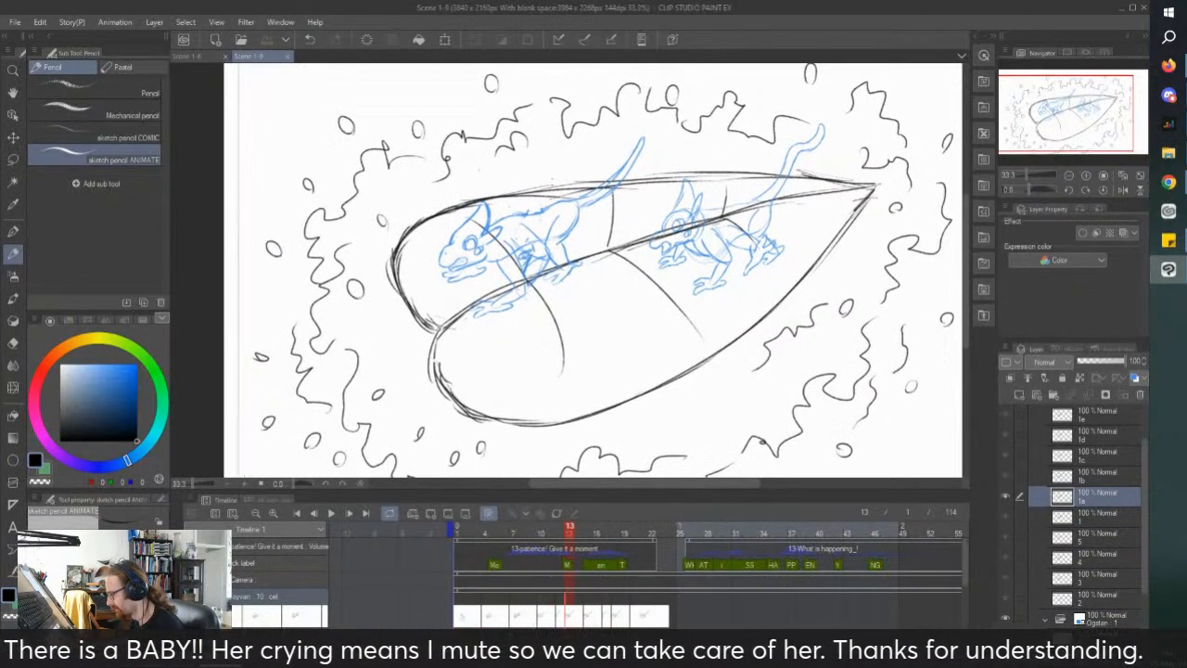
{"action": "left_click", "coordinate": [592, 611]}
{"action": "scroll", "coordinate": [607, 167], "scroll_direction": "up", "scroll_amount": 3}
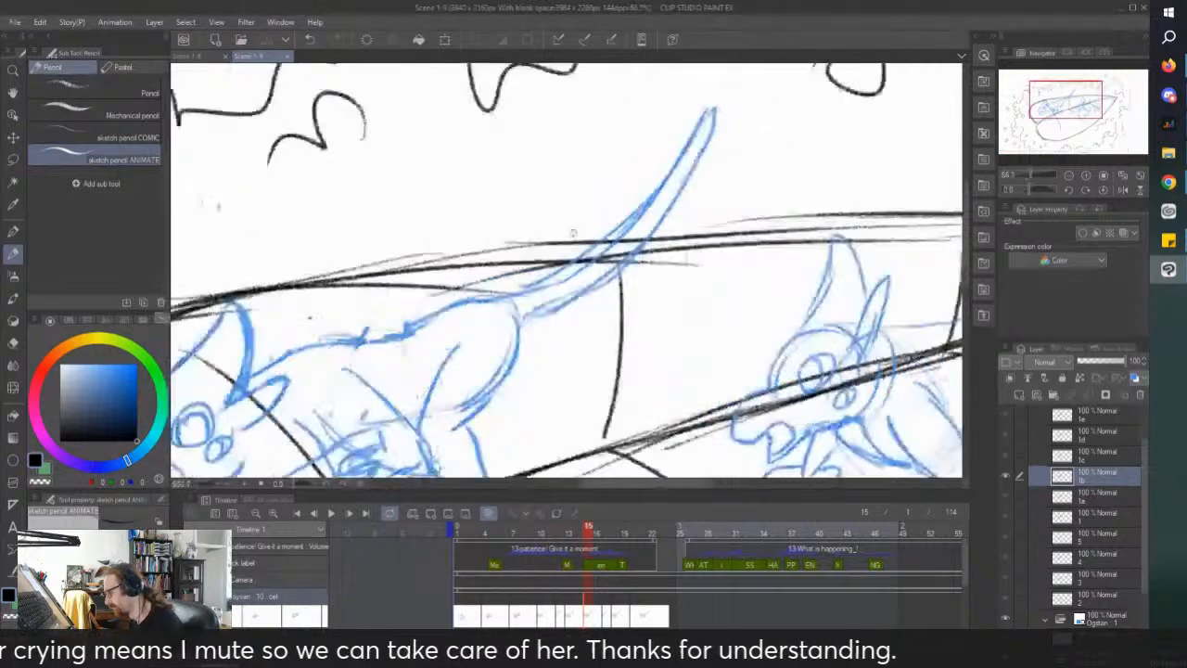
{"action": "mouse_move", "coordinate": [530, 289]}
{"action": "left_mouse_down"}
{"action": "mouse_move", "coordinate": [649, 204]}
{"action": "mouse_move", "coordinate": [598, 252]}
{"action": "mouse_move", "coordinate": [670, 167]}
{"action": "left_mouse_up"}
{"action": "mouse_move", "coordinate": [712, 106]}
{"action": "left_mouse_down"}
{"action": "mouse_move", "coordinate": [689, 175]}
{"action": "mouse_move", "coordinate": [538, 317]}
{"action": "left_mouse_up"}
{"action": "left_click_drag", "start_coordinate": [703, 166], "coordinate": [574, 275]}
{"action": "mouse_move", "coordinate": [487, 298]}
{"action": "left_mouse_down"}
{"action": "mouse_move", "coordinate": [581, 238]}
{"action": "mouse_move", "coordinate": [597, 188]}
{"action": "mouse_move", "coordinate": [649, 137]}
{"action": "mouse_move", "coordinate": [579, 266]}
{"action": "mouse_move", "coordinate": [527, 320]}
{"action": "left_mouse_up"}
{"action": "left_click", "coordinate": [598, 615]}
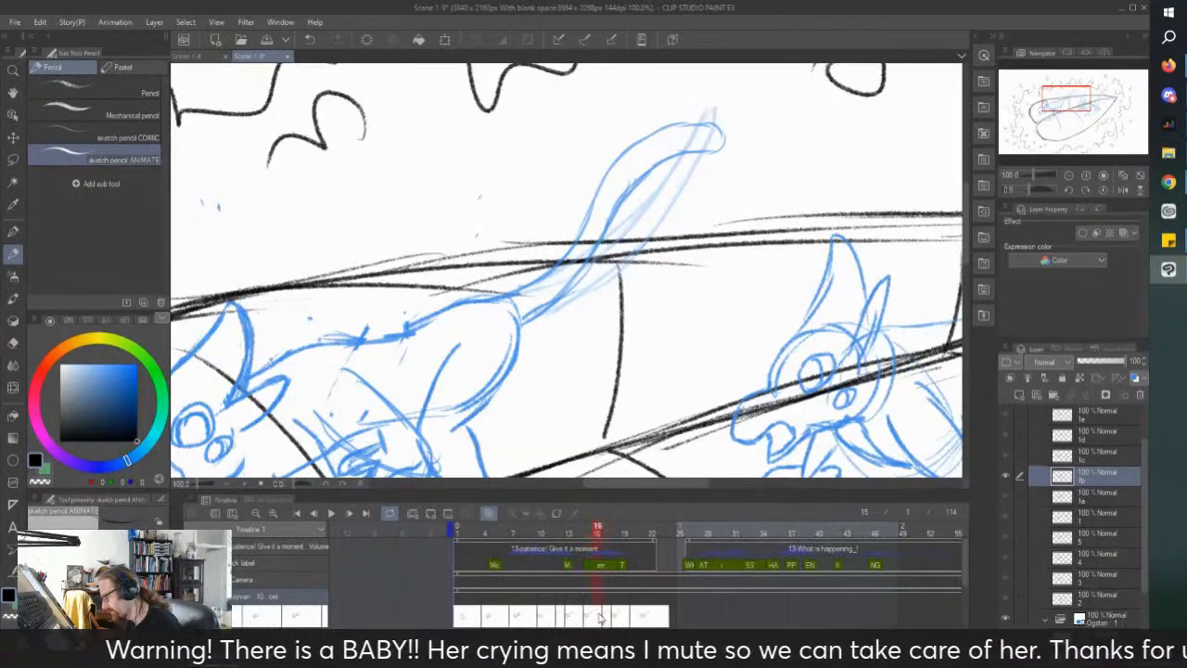
{"action": "left_click", "coordinate": [560, 620]}
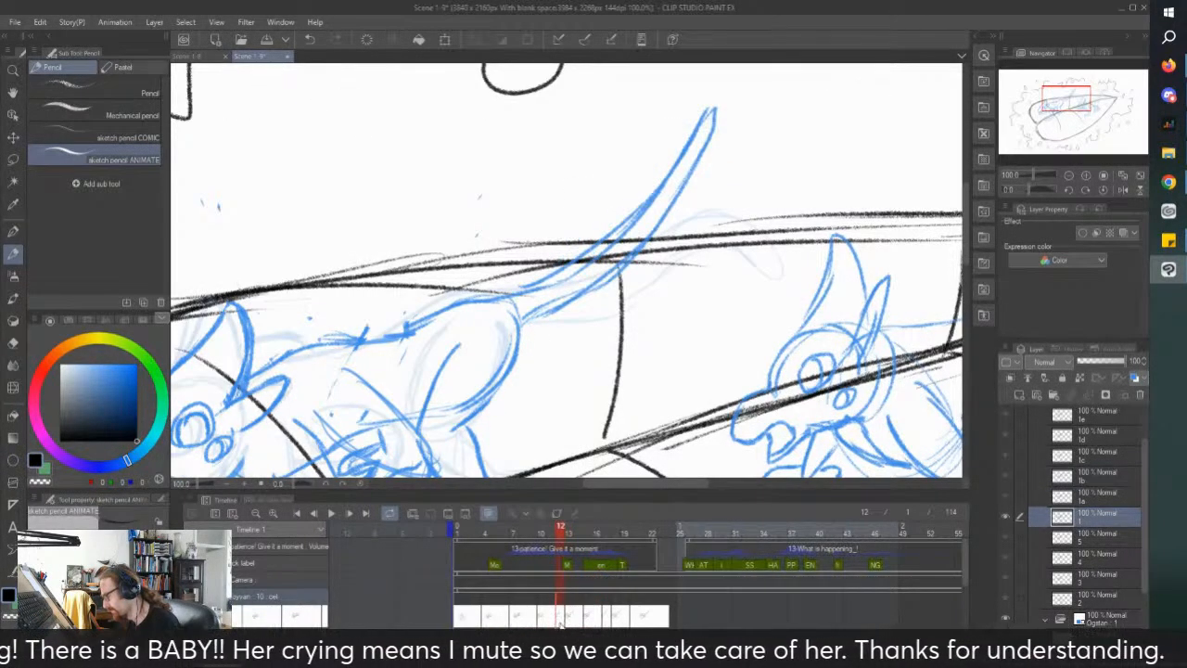
{"action": "left_click", "coordinate": [570, 620]}
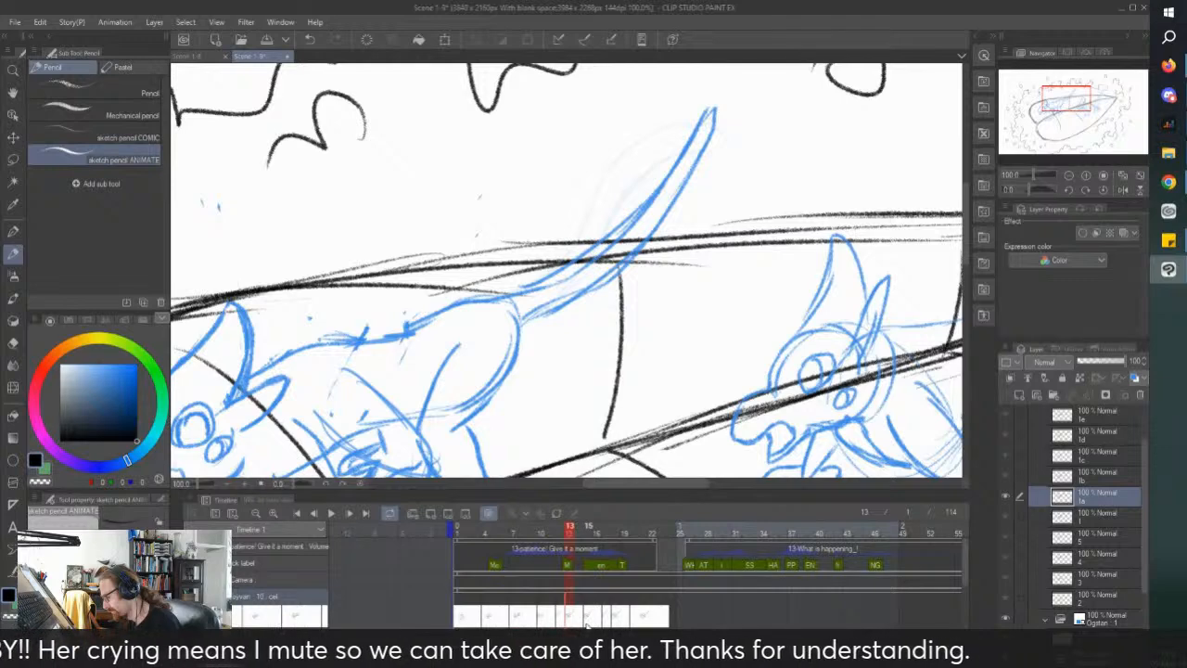
{"action": "left_click", "coordinate": [587, 620]}
Step: Erase the left creature's straight tail on cel 1c at frame 17 and redraw it arching up with the tip hooked downward
{"action": "left_click", "coordinate": [605, 620]}
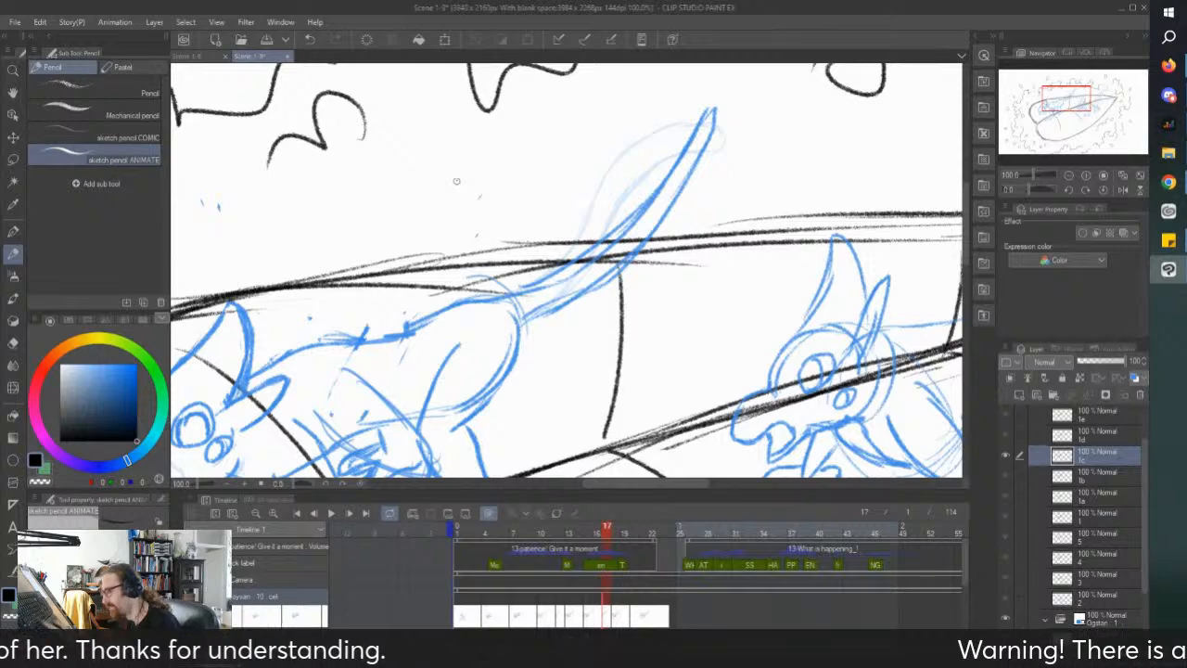
{"action": "key", "text": "m"}
{"action": "mouse_move", "coordinate": [474, 274]}
{"action": "left_mouse_down"}
{"action": "mouse_move", "coordinate": [613, 121]}
{"action": "mouse_move", "coordinate": [742, 199]}
{"action": "left_mouse_up"}
{"action": "key", "text": "Delete"}
{"action": "key", "text": "ctrl+d"}
{"action": "key", "text": "p"}
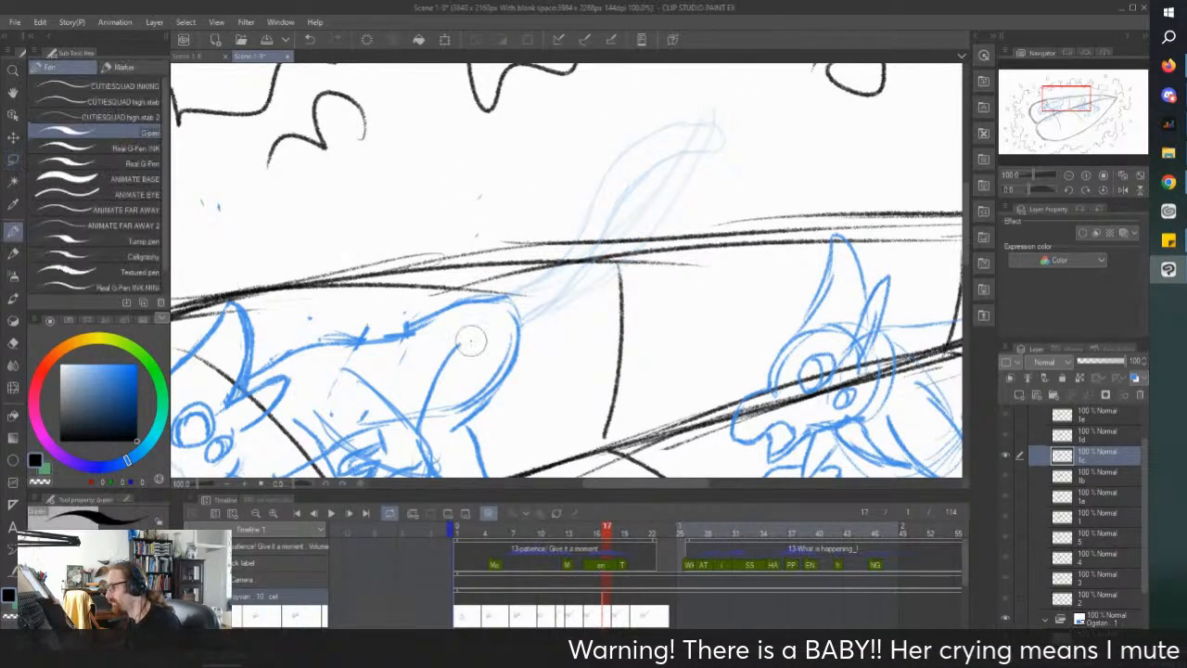
{"action": "key", "text": "p"}
{"action": "mouse_move", "coordinate": [512, 293]}
{"action": "left_mouse_down"}
{"action": "mouse_move", "coordinate": [556, 256]}
{"action": "mouse_move", "coordinate": [619, 150]}
{"action": "mouse_move", "coordinate": [663, 132]}
{"action": "mouse_move", "coordinate": [614, 230]}
{"action": "mouse_move", "coordinate": [527, 326]}
{"action": "left_mouse_up"}
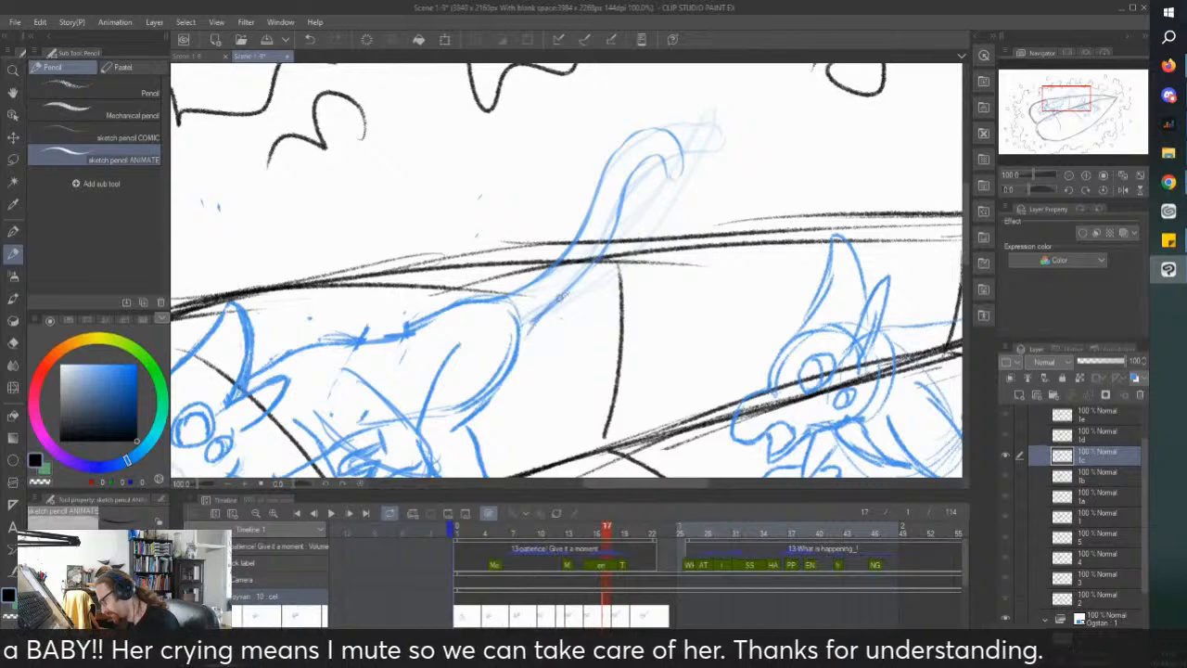
Step: Replace the left creature's tail on cel 1d at frame 18 with a raised curve ending in a rounded tip that bends backward
{"action": "key", "text": "Right"}
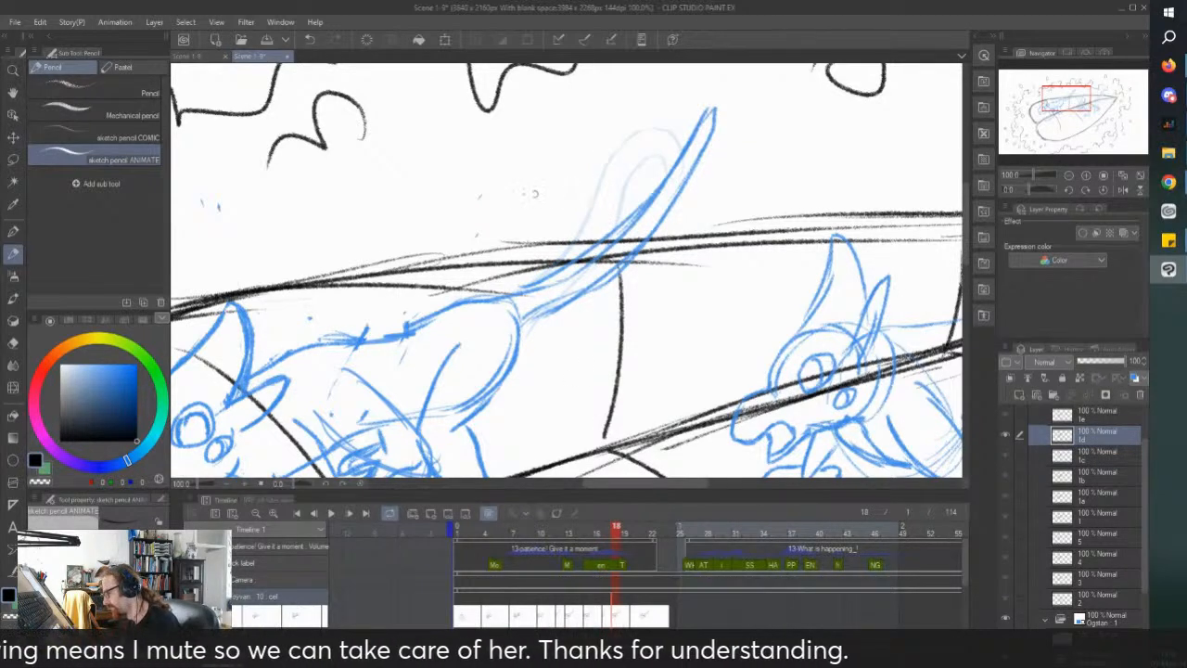
{"action": "key", "text": "m"}
{"action": "mouse_move", "coordinate": [524, 326]}
{"action": "left_mouse_down"}
{"action": "mouse_move", "coordinate": [478, 227]}
{"action": "mouse_move", "coordinate": [761, 288]}
{"action": "mouse_move", "coordinate": [534, 330]}
{"action": "left_mouse_up"}
{"action": "key", "text": "Delete"}
{"action": "key", "text": "ctrl+d"}
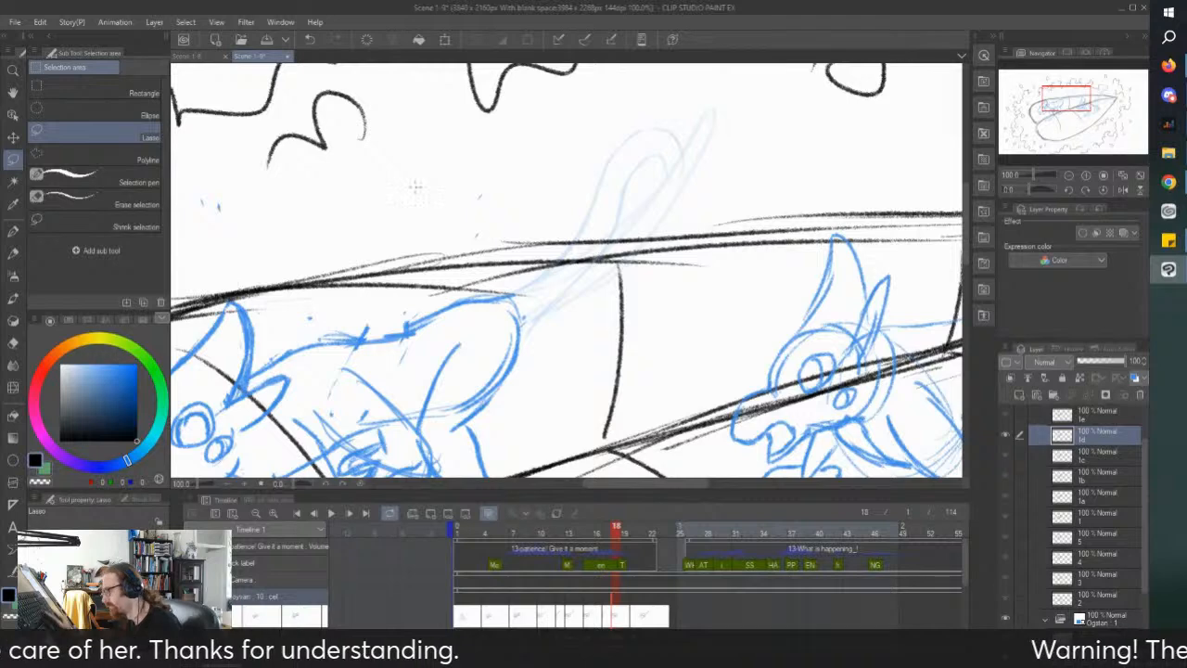
{"action": "key", "text": "p"}
{"action": "mouse_move", "coordinate": [507, 293]}
{"action": "left_mouse_down"}
{"action": "mouse_move", "coordinate": [560, 245]}
{"action": "mouse_move", "coordinate": [584, 188]}
{"action": "left_mouse_up"}
{"action": "left_click_drag", "start_coordinate": [522, 275], "coordinate": [591, 180]}
{"action": "left_click_drag", "start_coordinate": [558, 243], "coordinate": [607, 151]}
{"action": "mouse_move", "coordinate": [579, 206]}
{"action": "left_mouse_down"}
{"action": "mouse_move", "coordinate": [616, 149]}
{"action": "mouse_move", "coordinate": [607, 158]}
{"action": "mouse_move", "coordinate": [663, 127]}
{"action": "mouse_move", "coordinate": [696, 133]}
{"action": "mouse_move", "coordinate": [684, 126]}
{"action": "mouse_move", "coordinate": [695, 151]}
{"action": "mouse_move", "coordinate": [647, 159]}
{"action": "mouse_move", "coordinate": [625, 179]}
{"action": "mouse_move", "coordinate": [536, 321]}
{"action": "left_mouse_up"}
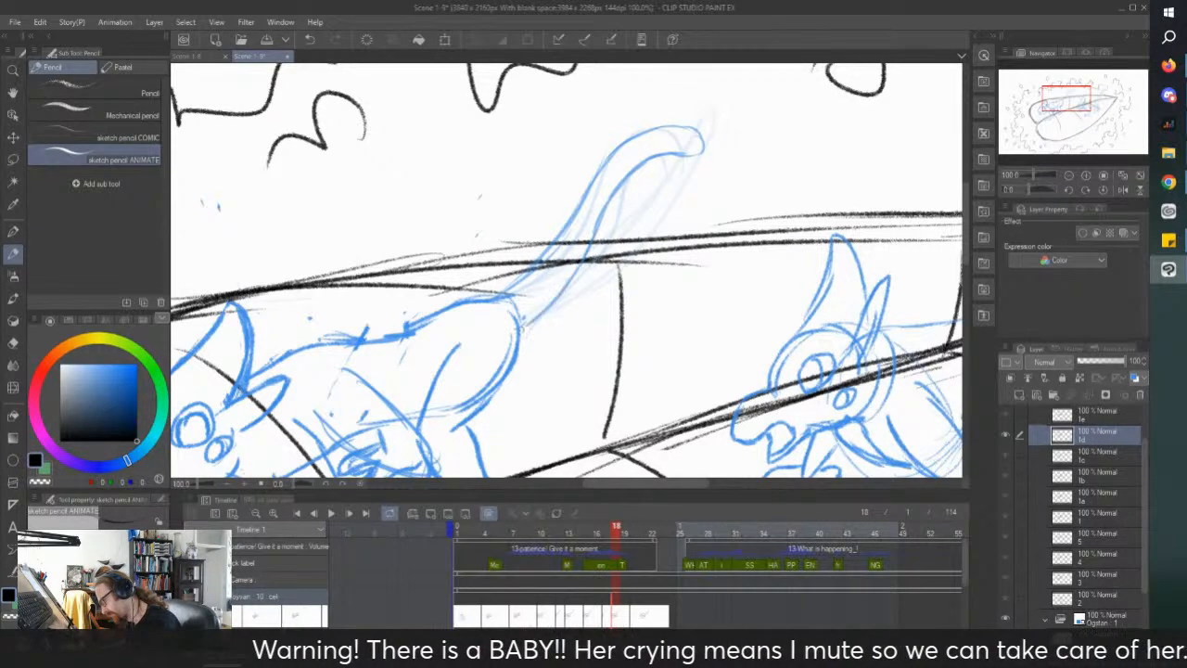
Step: Replace the left creature's tail on cel 1e at frame 20 with a lower, longer curve whose tip stretches out behind it
{"action": "left_click", "coordinate": [635, 616]}
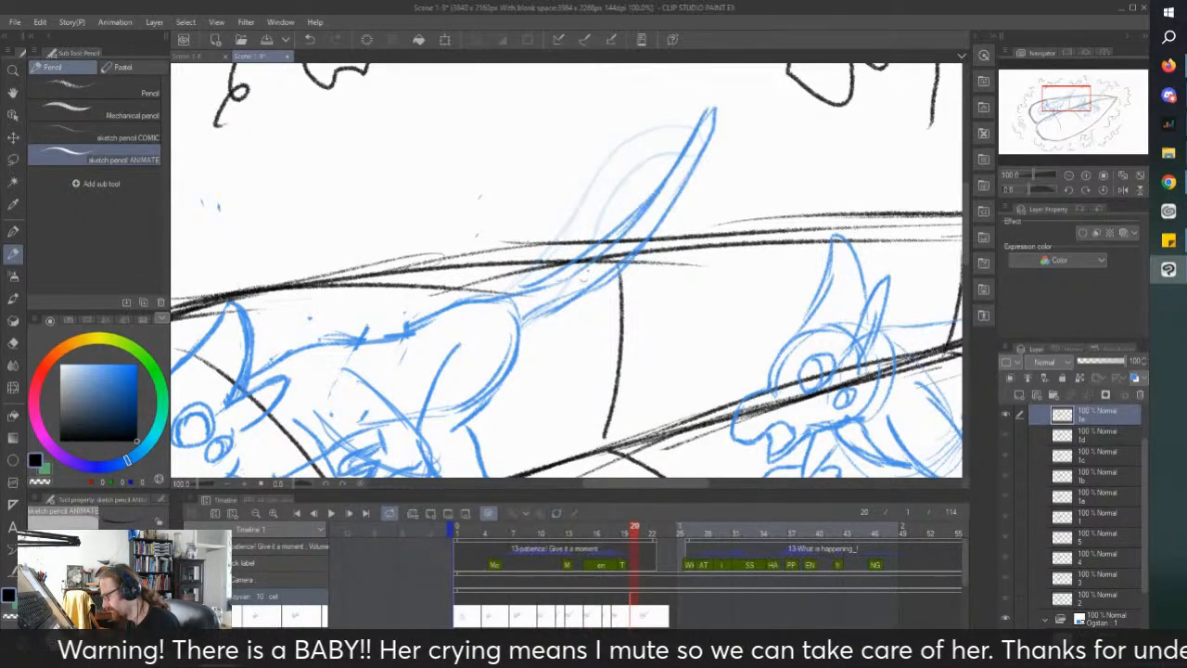
{"action": "key", "text": "m"}
{"action": "mouse_move", "coordinate": [528, 348]}
{"action": "left_mouse_down"}
{"action": "mouse_move", "coordinate": [655, 101]}
{"action": "mouse_move", "coordinate": [541, 345]}
{"action": "left_mouse_up"}
{"action": "key", "text": "Delete"}
{"action": "left_click", "coordinate": [491, 397]}
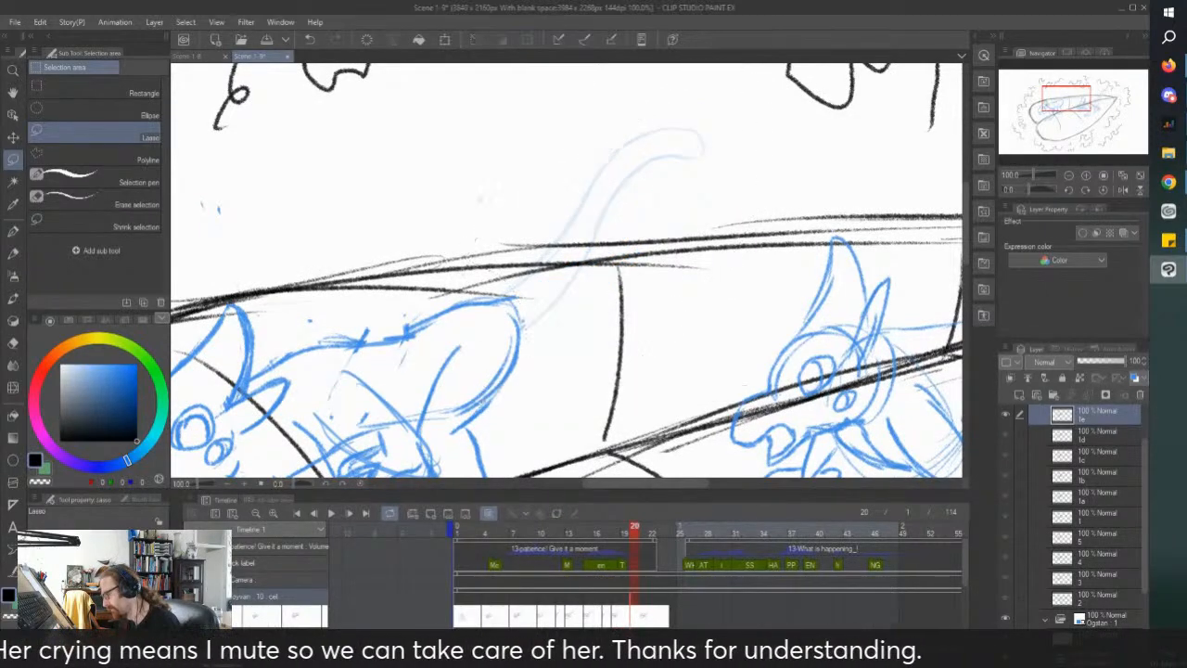
{"action": "key", "text": "p"}
{"action": "mouse_move", "coordinate": [508, 295]}
{"action": "left_mouse_down"}
{"action": "mouse_move", "coordinate": [675, 158]}
{"action": "mouse_move", "coordinate": [635, 181]}
{"action": "mouse_move", "coordinate": [723, 147]}
{"action": "mouse_move", "coordinate": [751, 155]}
{"action": "mouse_move", "coordinate": [723, 148]}
{"action": "mouse_move", "coordinate": [727, 175]}
{"action": "mouse_move", "coordinate": [740, 167]}
{"action": "mouse_move", "coordinate": [635, 211]}
{"action": "mouse_move", "coordinate": [643, 202]}
{"action": "mouse_move", "coordinate": [536, 324]}
{"action": "left_mouse_up"}
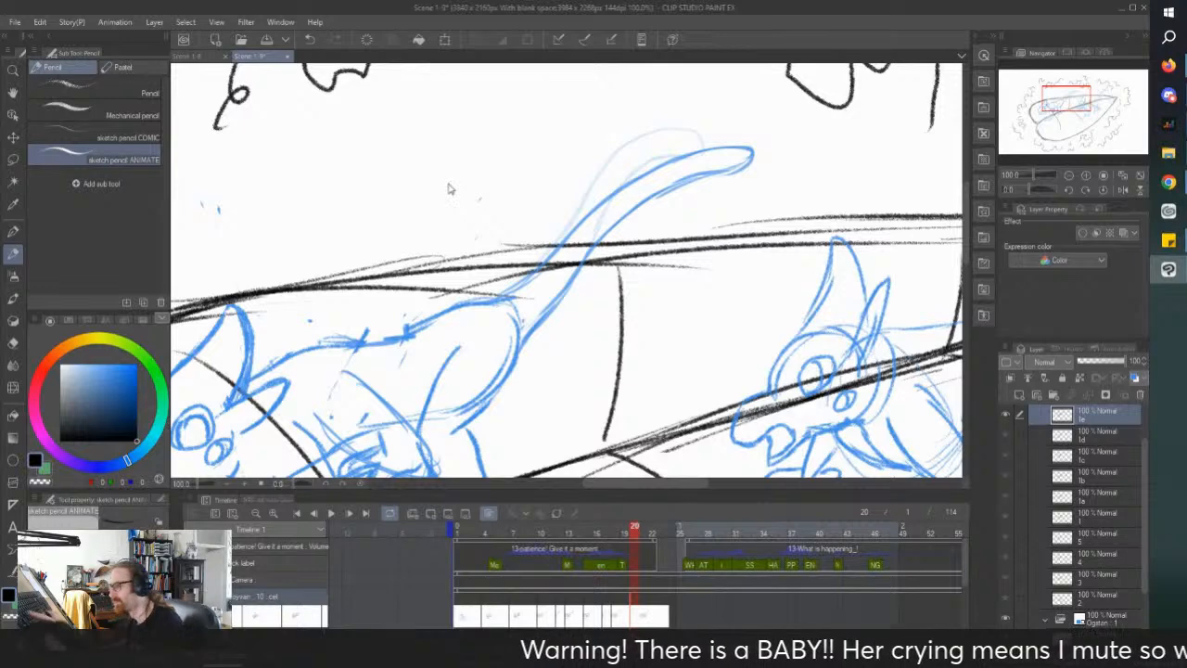
Step: Save the scene and play it from the first frame at a wider view to check the new tail motion
{"action": "key", "text": "ctrl+s"}
{"action": "left_click", "coordinate": [455, 534]}
{"action": "key", "text": "ctrl+minus"}
{"action": "key", "text": "ctrl+minus"}
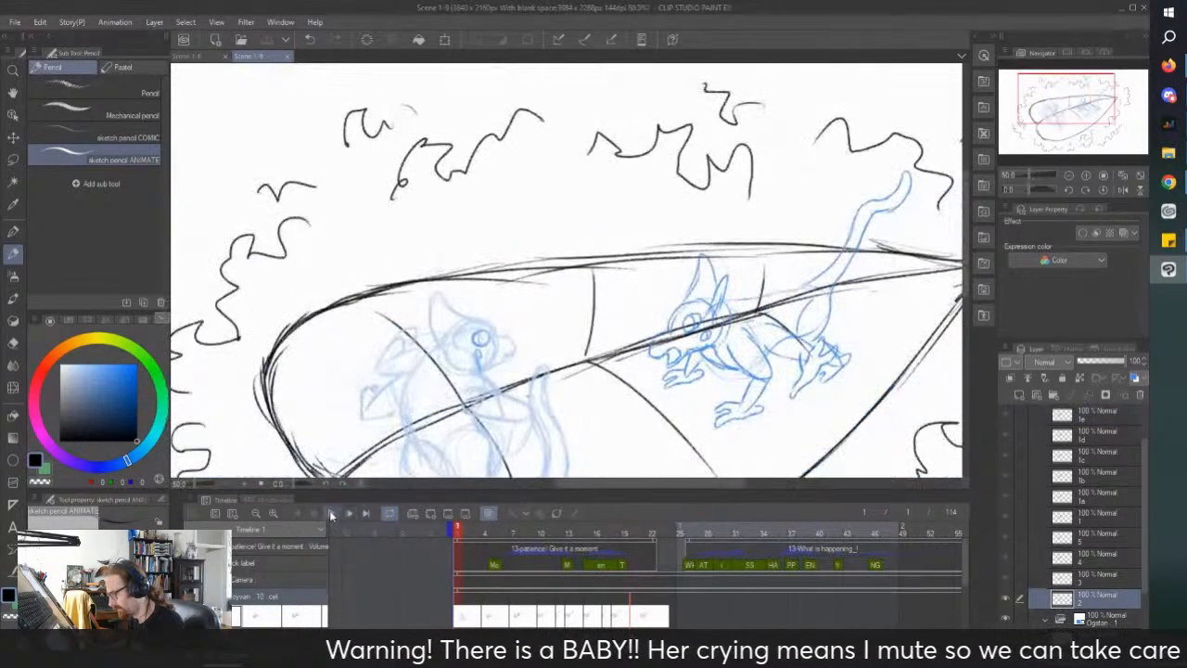
{"action": "left_click", "coordinate": [330, 513]}
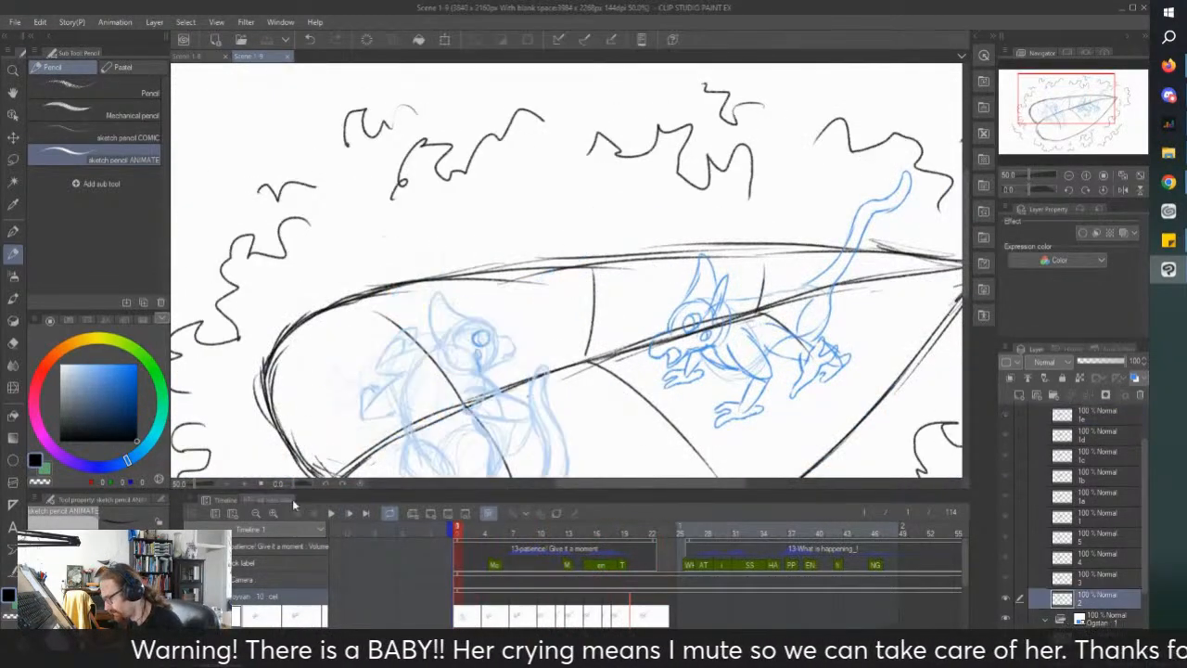
{"action": "left_click", "coordinate": [331, 513]}
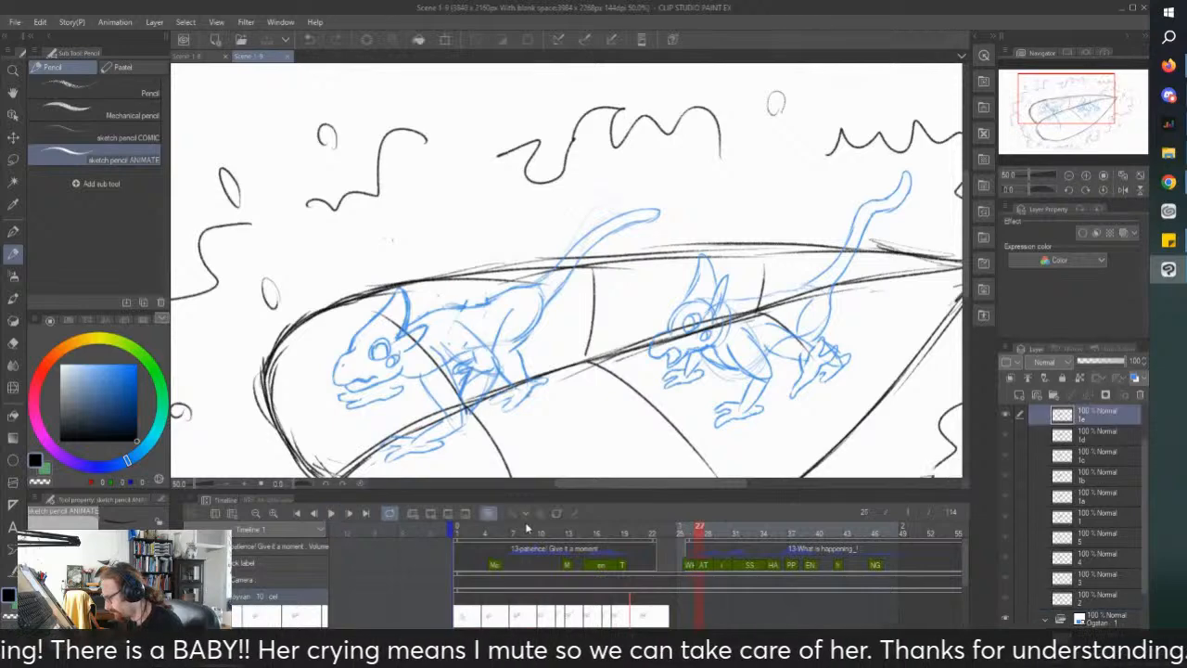
Step: Redraw the left creature's back contour slightly higher as a smooth line on cel 1a at frame 13
{"action": "left_click", "coordinate": [588, 620]}
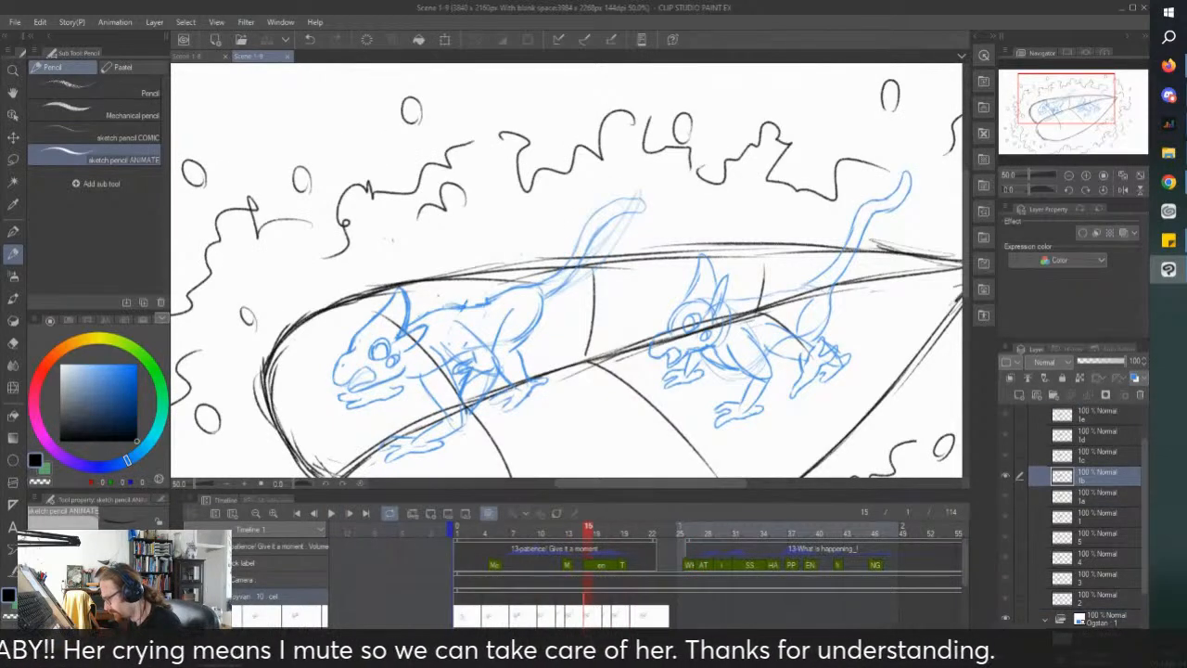
{"action": "key", "text": "Left"}
{"action": "scroll", "coordinate": [381, 322], "scroll_direction": "up", "scroll_amount": 3}
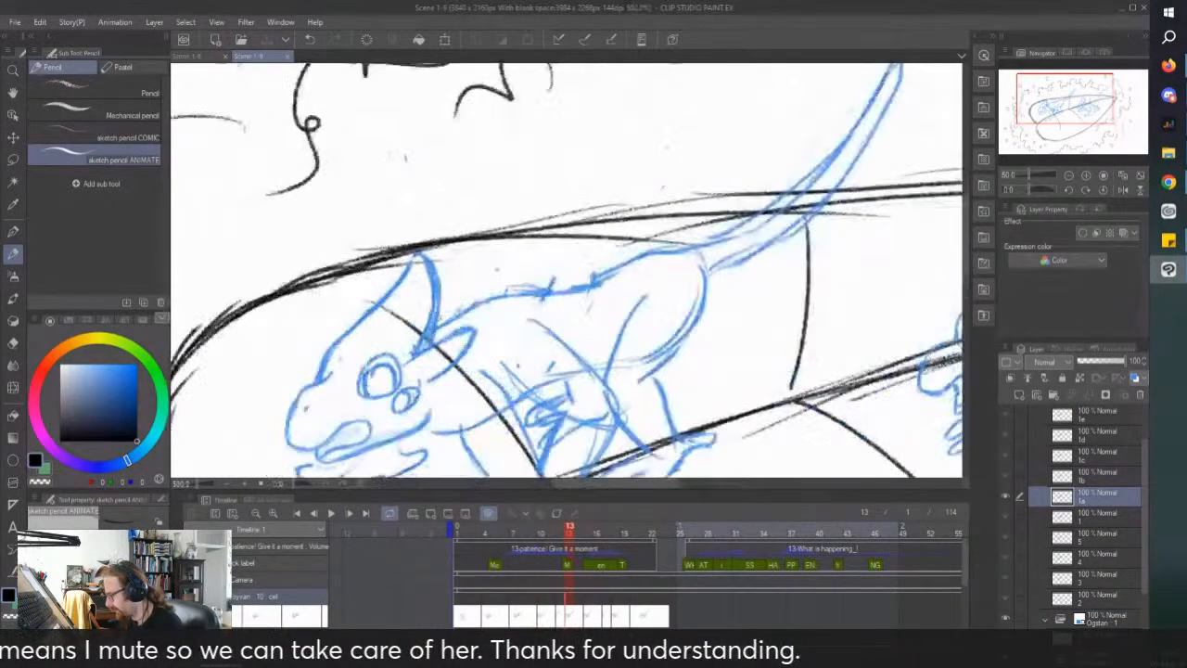
{"action": "key", "text": "ctrl+plus"}
{"action": "mouse_move", "coordinate": [483, 321]}
{"action": "left_mouse_down"}
{"action": "mouse_move", "coordinate": [631, 265]}
{"action": "mouse_move", "coordinate": [592, 305]}
{"action": "mouse_move", "coordinate": [671, 289]}
{"action": "mouse_move", "coordinate": [743, 226]}
{"action": "mouse_move", "coordinate": [737, 251]}
{"action": "mouse_move", "coordinate": [830, 210]}
{"action": "mouse_move", "coordinate": [736, 229]}
{"action": "mouse_move", "coordinate": [648, 279]}
{"action": "mouse_move", "coordinate": [584, 277]}
{"action": "mouse_move", "coordinate": [471, 313]}
{"action": "left_mouse_up"}
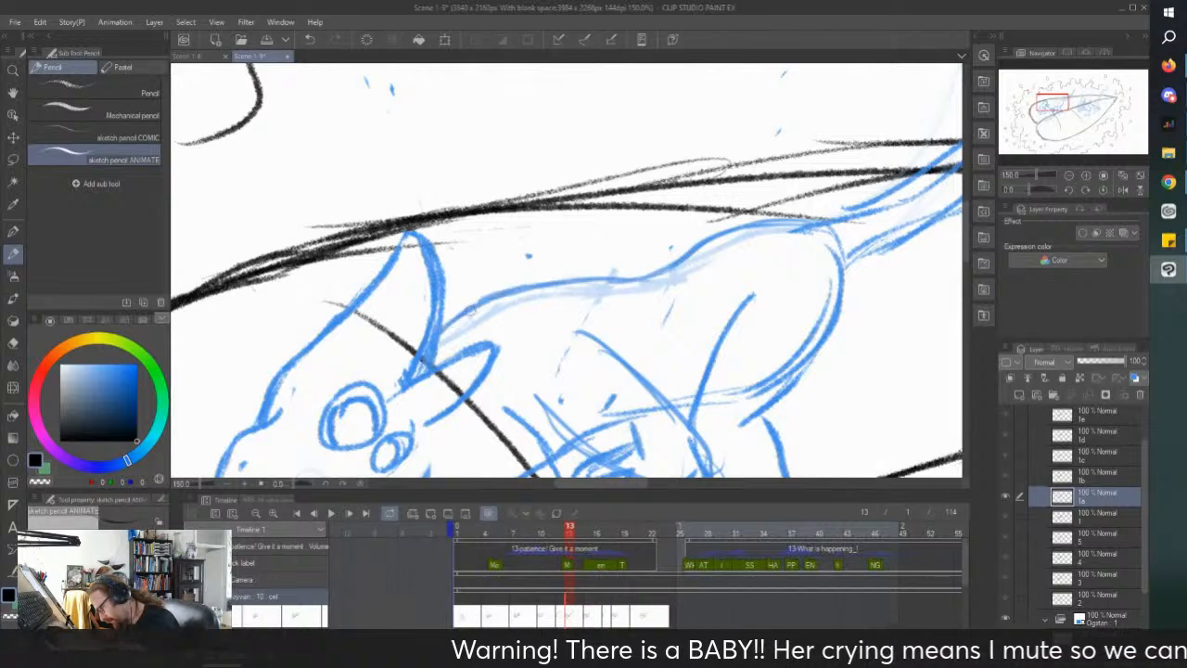
Step: Compare the back line with frame 15, and replay the scene from its start to review the body and tail movement
{"action": "left_click", "coordinate": [588, 610]}
{"action": "scroll", "coordinate": [493, 390], "scroll_direction": "down", "scroll_amount": 1}
{"action": "scroll", "coordinate": [505, 377], "scroll_direction": "up", "scroll_amount": 1}
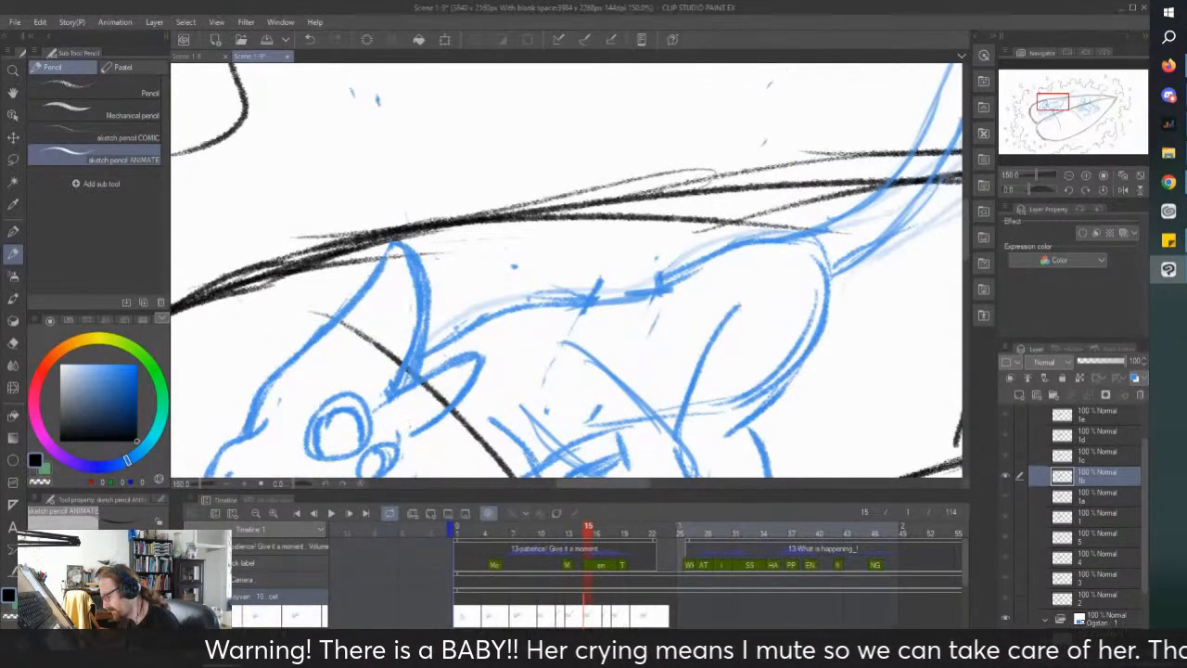
{"action": "key", "text": "ctrl+minus"}
{"action": "key", "text": "ctrl+minus"}
{"action": "left_click", "coordinate": [461, 534]}
{"action": "left_click", "coordinate": [331, 513]}
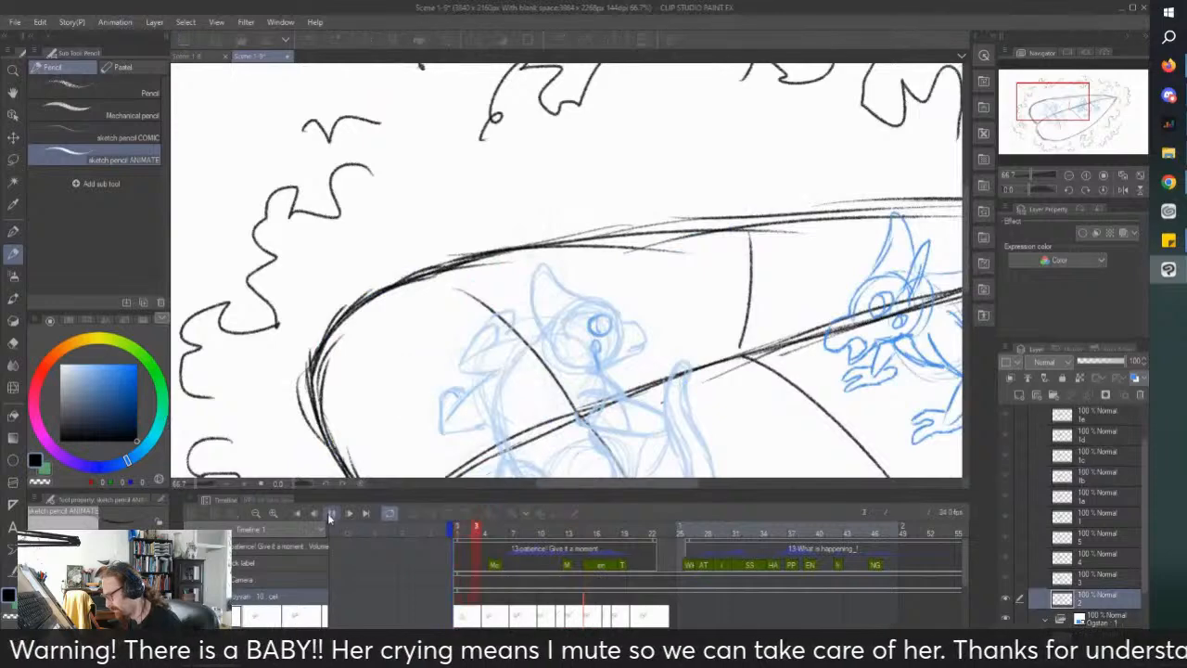
{"action": "left_click", "coordinate": [331, 513]}
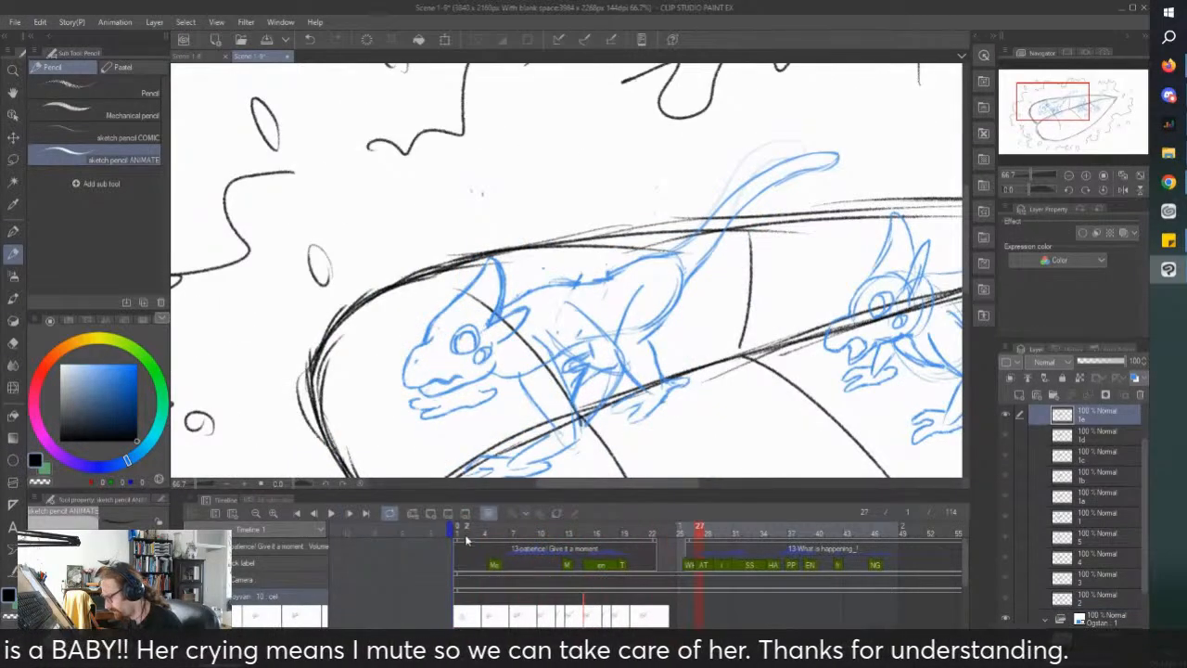
{"action": "left_click", "coordinate": [467, 536]}
{"action": "left_click", "coordinate": [331, 513]}
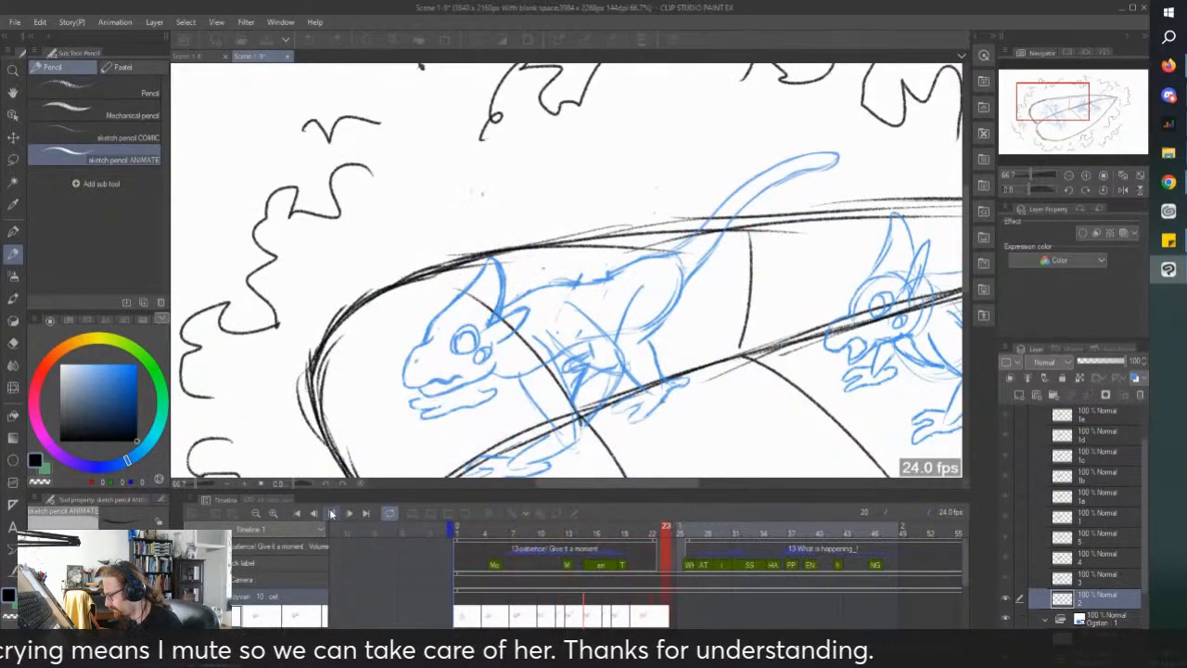
{"action": "left_click", "coordinate": [331, 513]}
Step: Scrub through frames 16 to 18 and flip between the cels around frames 11 to 13 to compare the left creature's poses
{"action": "left_click_drag", "start_coordinate": [582, 531], "coordinate": [615, 530]}
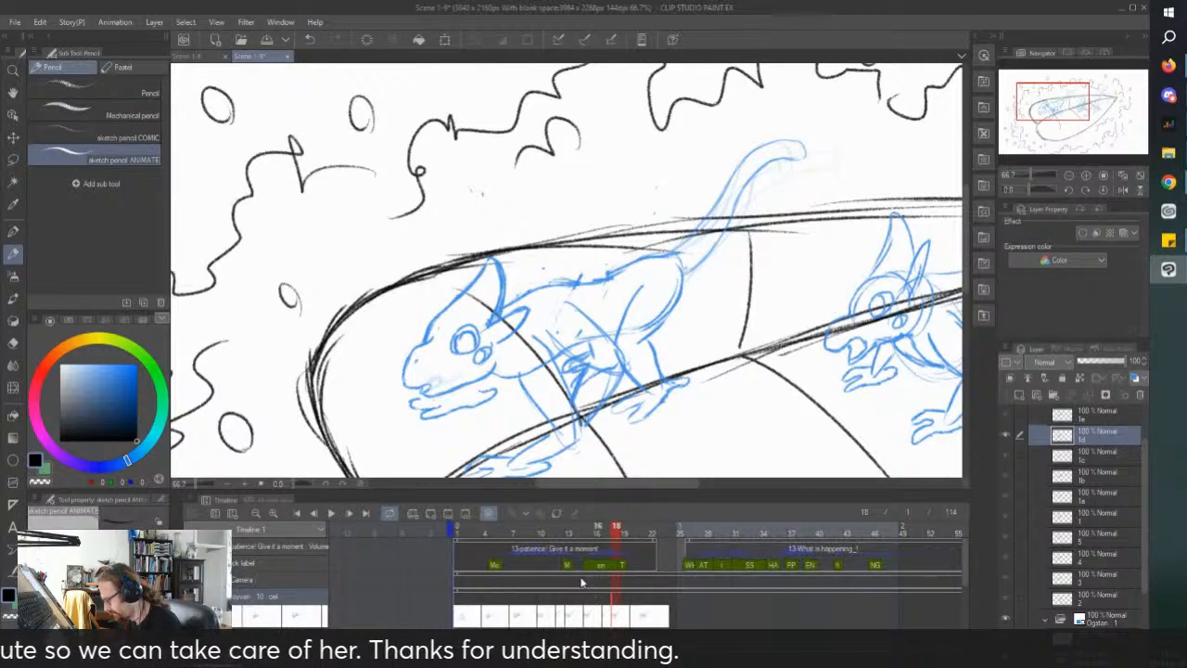
{"action": "scroll", "coordinate": [547, 430], "scroll_direction": "down", "scroll_amount": 1}
{"action": "left_click", "coordinate": [559, 619]}
{"action": "left_click", "coordinate": [566, 619]}
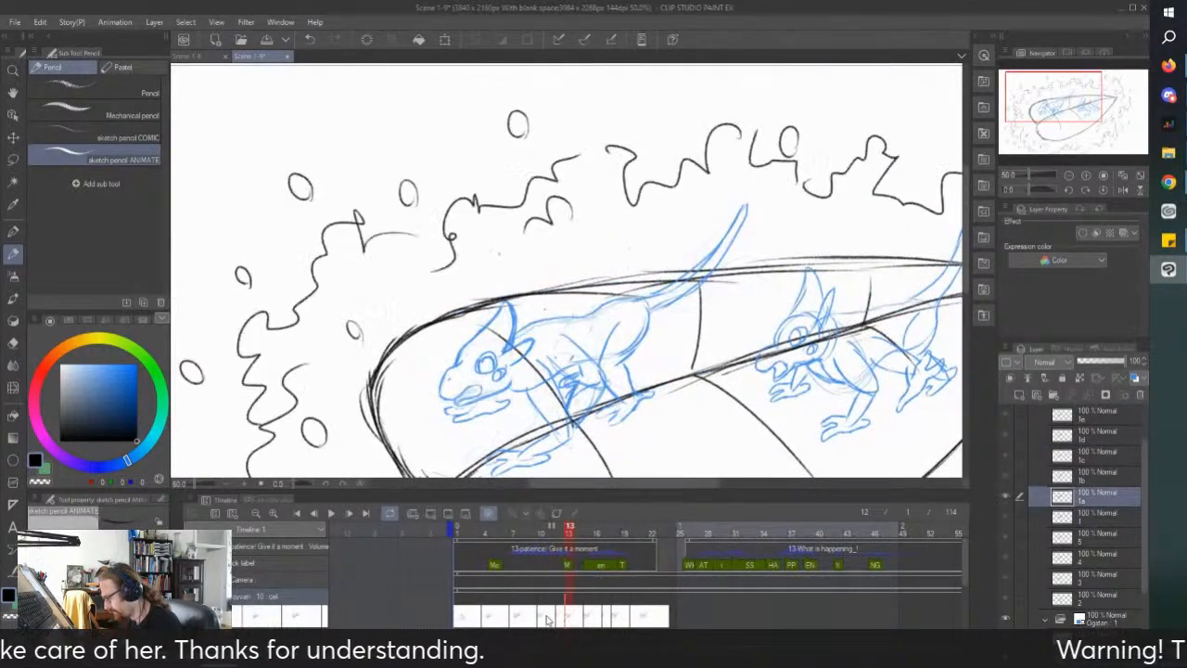
{"action": "left_click", "coordinate": [545, 621]}
{"action": "left_click", "coordinate": [559, 622]}
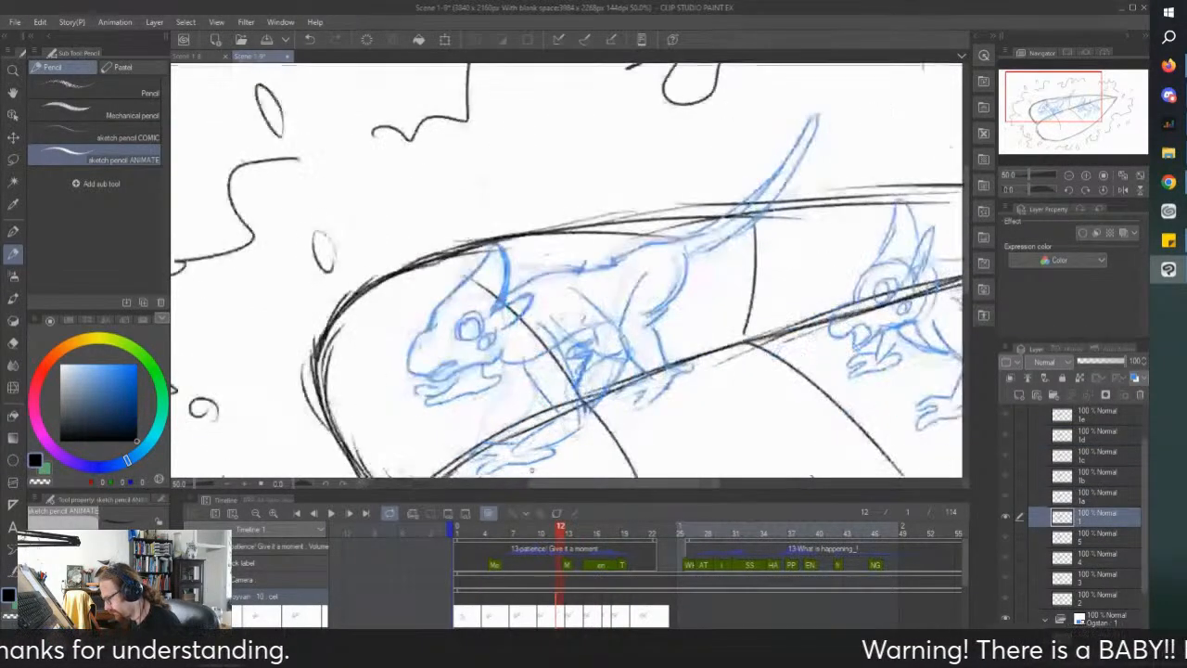
Step: Clear the left creature's hind legs and inner construction lines from cel 1a at frame 13, keeping the torso outline and belly line
{"action": "left_click", "coordinate": [566, 623]}
{"action": "scroll", "coordinate": [585, 406], "scroll_direction": "up", "scroll_amount": 2}
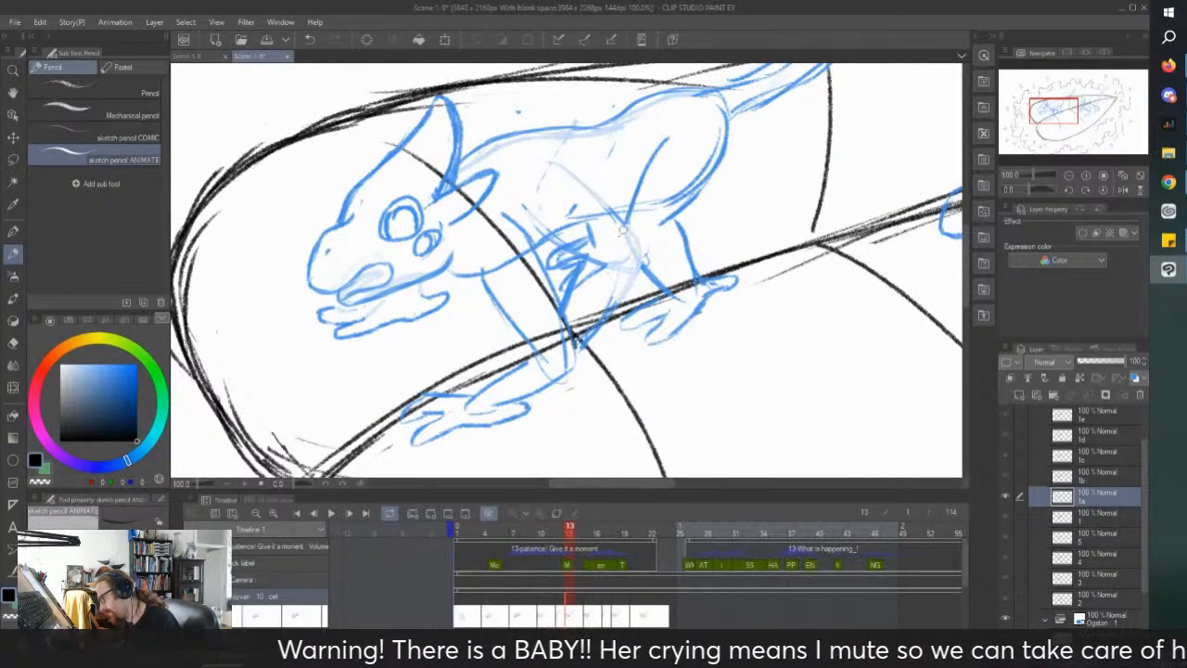
{"action": "mouse_move", "coordinate": [548, 267]}
{"action": "left_mouse_down"}
{"action": "mouse_move", "coordinate": [584, 250]}
{"action": "mouse_move", "coordinate": [562, 280]}
{"action": "mouse_move", "coordinate": [583, 278]}
{"action": "left_mouse_up"}
{"action": "mouse_move", "coordinate": [664, 143]}
{"action": "left_mouse_down"}
{"action": "mouse_move", "coordinate": [638, 199]}
{"action": "mouse_move", "coordinate": [682, 212]}
{"action": "left_mouse_up"}
{"action": "mouse_move", "coordinate": [633, 249]}
{"action": "left_mouse_down"}
{"action": "mouse_move", "coordinate": [695, 313]}
{"action": "mouse_move", "coordinate": [691, 243]}
{"action": "mouse_move", "coordinate": [707, 237]}
{"action": "left_mouse_up"}
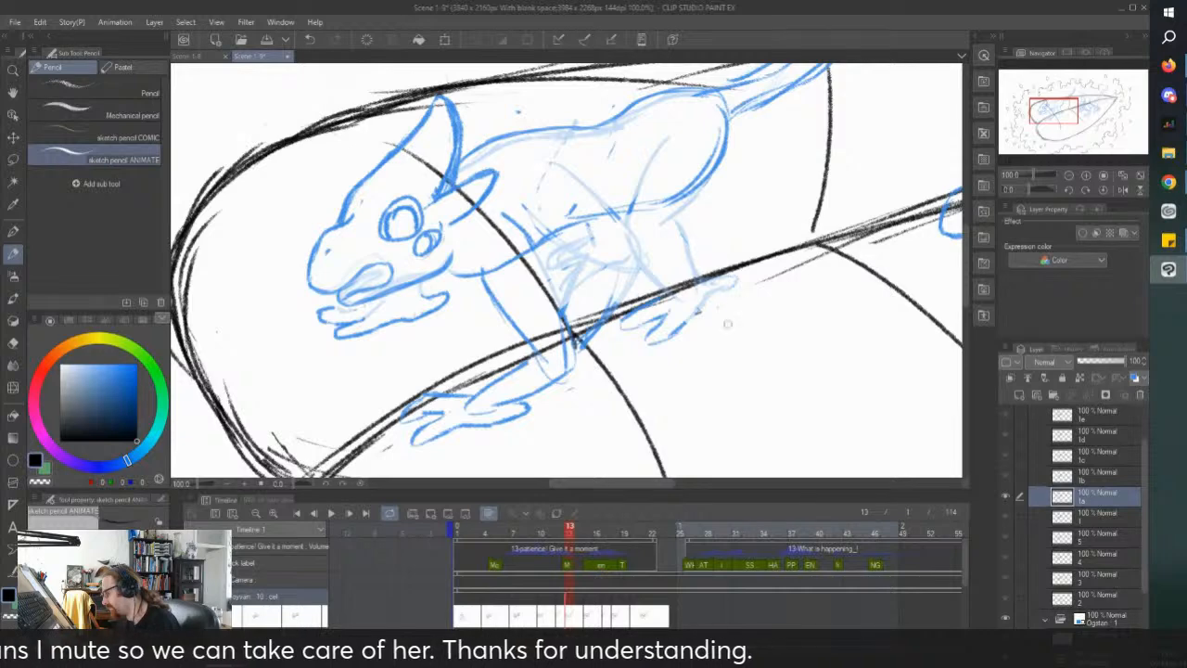
{"action": "mouse_move", "coordinate": [677, 332]}
{"action": "left_mouse_down"}
{"action": "mouse_move", "coordinate": [627, 288]}
{"action": "mouse_move", "coordinate": [630, 344]}
{"action": "left_mouse_up"}
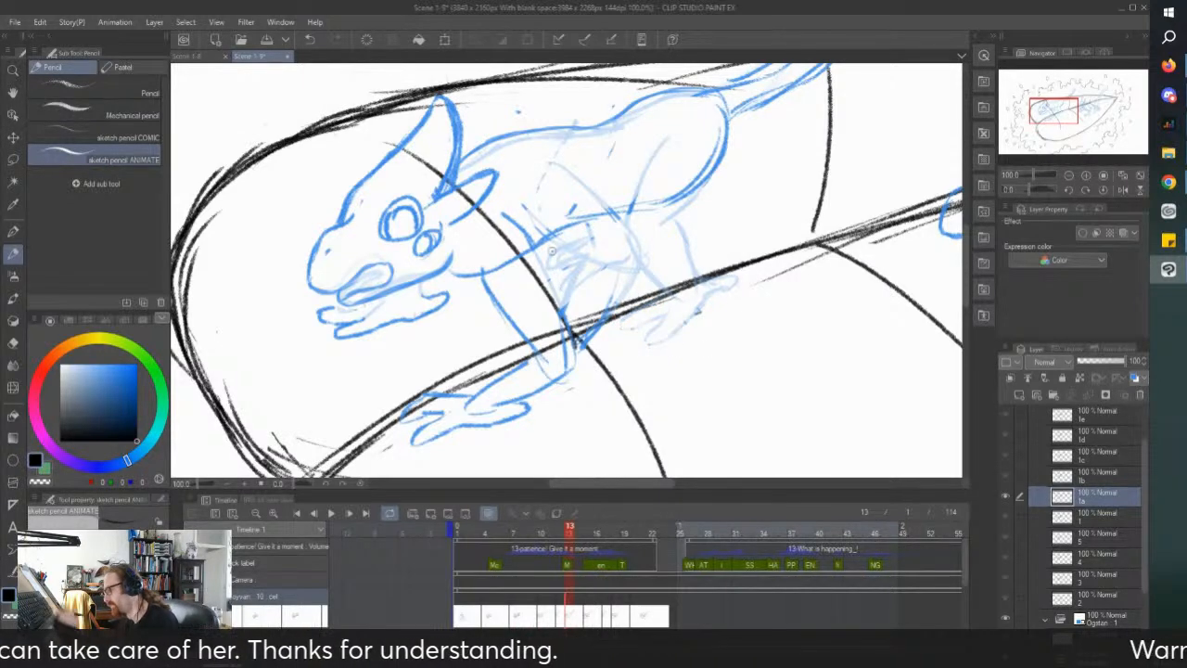
Step: Delete the left creature's planted front leg and the stray chest lines around its belly contour on cel 1a
{"action": "key", "text": "m"}
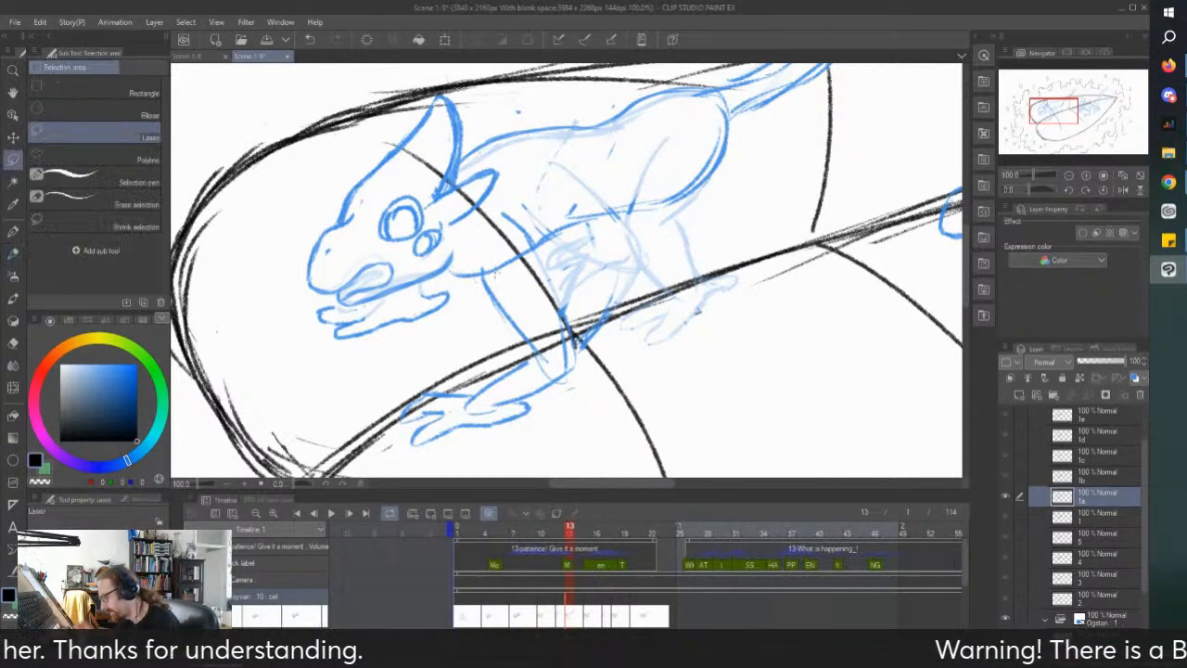
{"action": "mouse_move", "coordinate": [418, 375]}
{"action": "left_mouse_down"}
{"action": "mouse_move", "coordinate": [608, 356]}
{"action": "mouse_move", "coordinate": [620, 234]}
{"action": "left_mouse_up"}
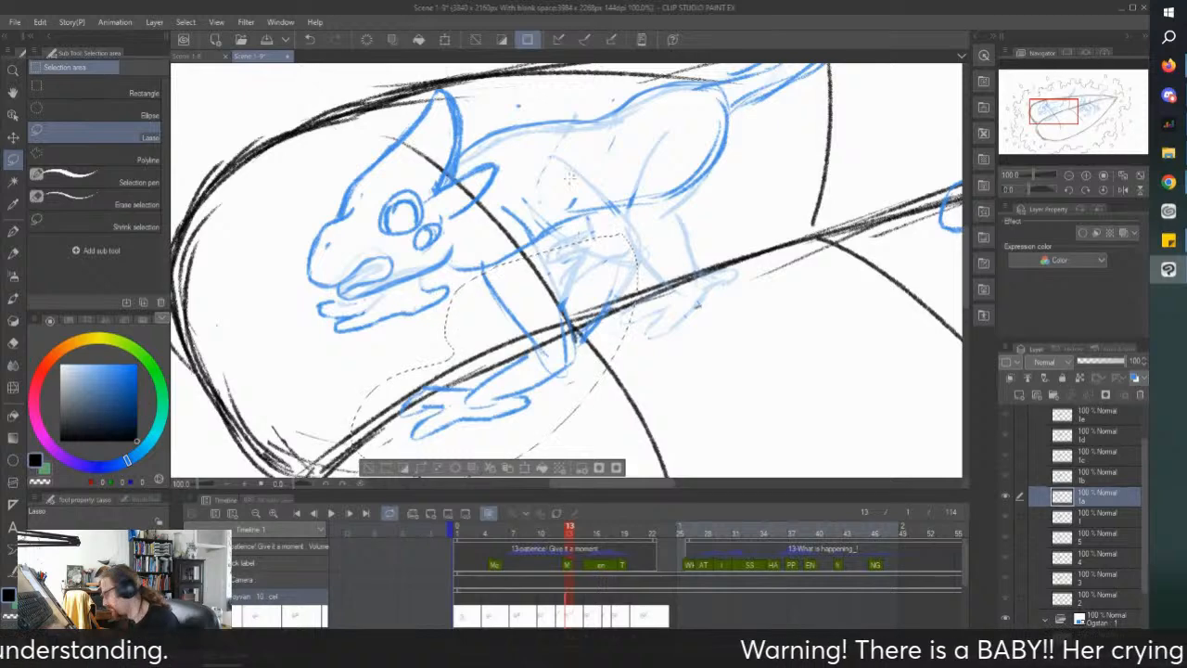
{"action": "key", "text": "Delete"}
{"action": "mouse_move", "coordinate": [525, 181]}
{"action": "left_mouse_down"}
{"action": "mouse_move", "coordinate": [471, 261]}
{"action": "mouse_move", "coordinate": [498, 258]}
{"action": "mouse_move", "coordinate": [633, 176]}
{"action": "mouse_move", "coordinate": [528, 181]}
{"action": "left_mouse_up"}
{"action": "scroll", "coordinate": [560, 144], "scroll_direction": "down", "scroll_amount": 1}
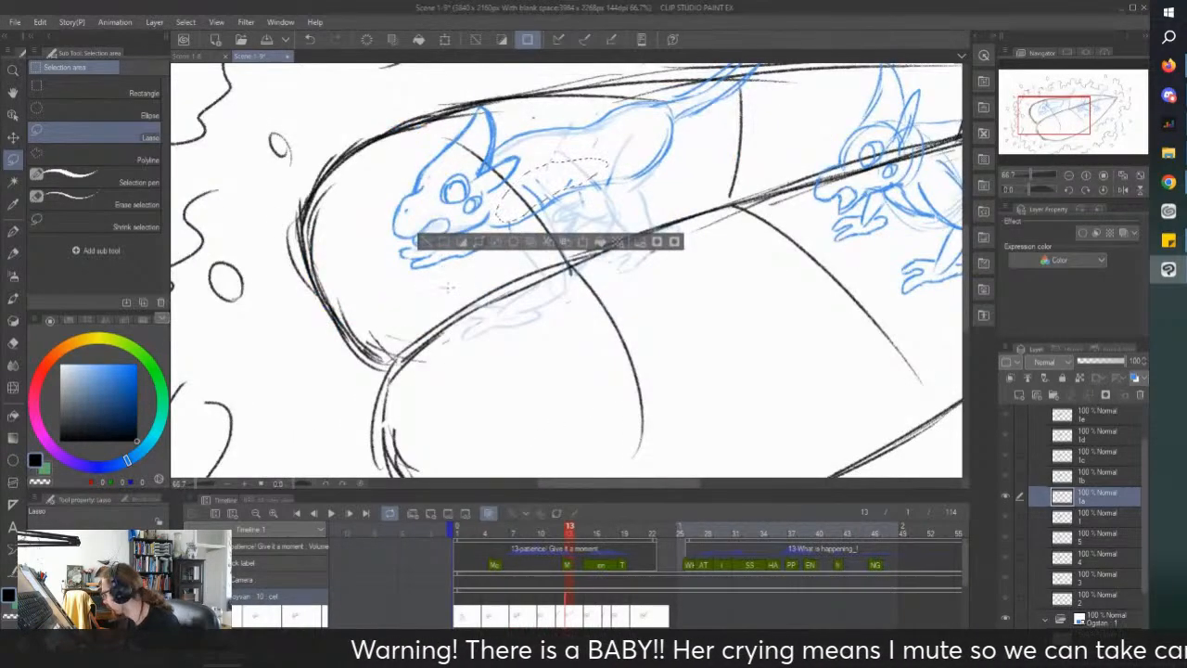
{"action": "left_click", "coordinate": [428, 240]}
Step: Delete the left creature's other front paw below its chin on cel 1a and return to the sketch pencil
{"action": "scroll", "coordinate": [446, 225], "scroll_direction": "up", "scroll_amount": 2}
{"action": "left_click_drag", "start_coordinate": [480, 254], "coordinate": [407, 282]}
{"action": "mouse_move", "coordinate": [320, 327]}
{"action": "left_mouse_down"}
{"action": "mouse_move", "coordinate": [436, 345]}
{"action": "mouse_move", "coordinate": [519, 256]}
{"action": "left_mouse_up"}
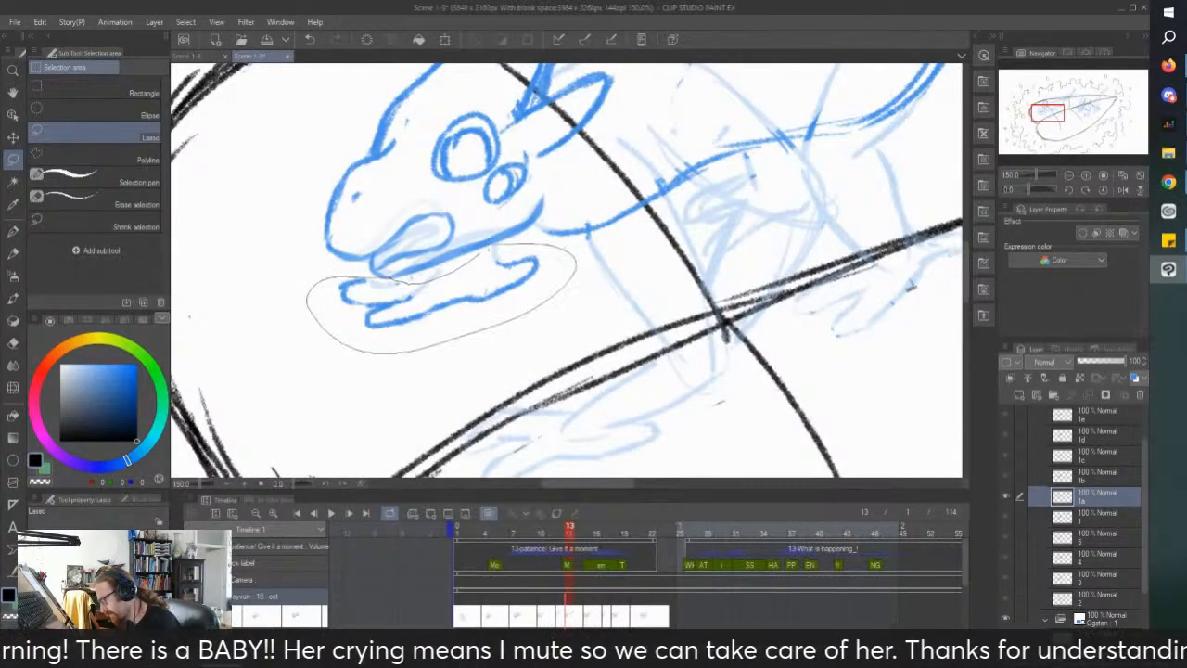
{"action": "key", "text": "Delete"}
{"action": "left_click", "coordinate": [317, 373]}
{"action": "key", "text": "p"}
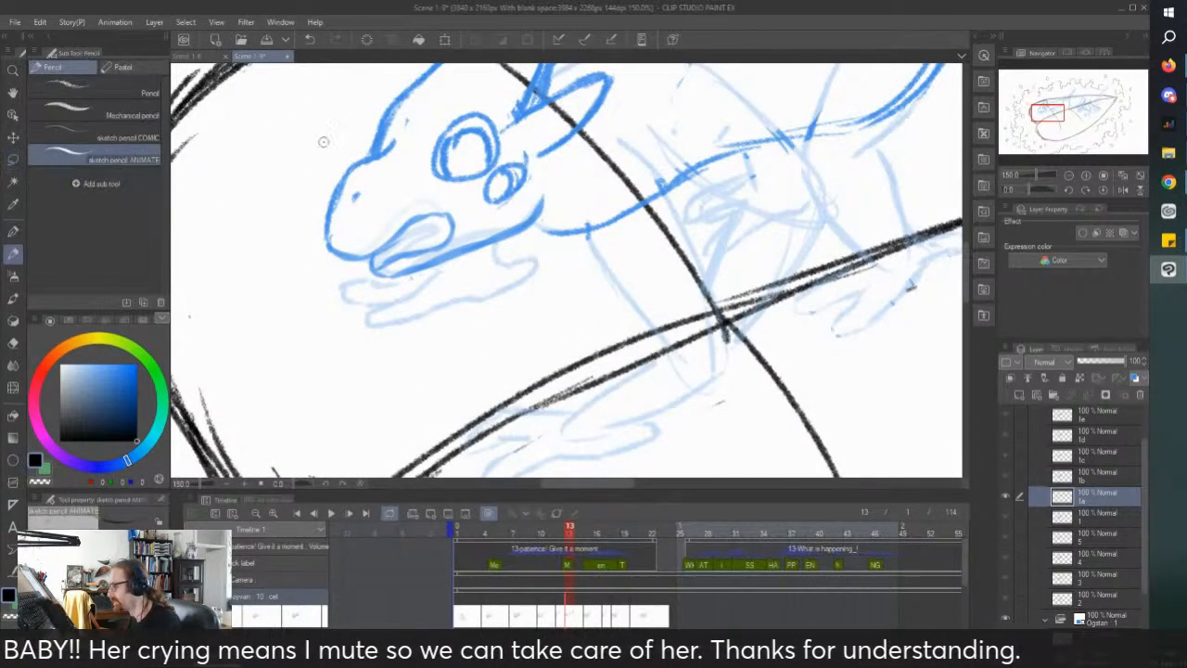
Step: Redraw both edges of the left creature's planted front leg from the chest downward on cel 1a at frame 13
{"action": "scroll", "coordinate": [546, 177], "scroll_direction": "down", "scroll_amount": 2}
{"action": "mouse_move", "coordinate": [533, 162]}
{"action": "left_mouse_down"}
{"action": "mouse_move", "coordinate": [602, 252]}
{"action": "mouse_move", "coordinate": [628, 303]}
{"action": "left_mouse_up"}
{"action": "left_click_drag", "start_coordinate": [594, 231], "coordinate": [647, 388]}
{"action": "left_click_drag", "start_coordinate": [633, 316], "coordinate": [649, 390]}
{"action": "left_click_drag", "start_coordinate": [492, 213], "coordinate": [515, 291]}
{"action": "left_click_drag", "start_coordinate": [493, 249], "coordinate": [575, 349]}
{"action": "left_click_drag", "start_coordinate": [520, 290], "coordinate": [598, 365]}
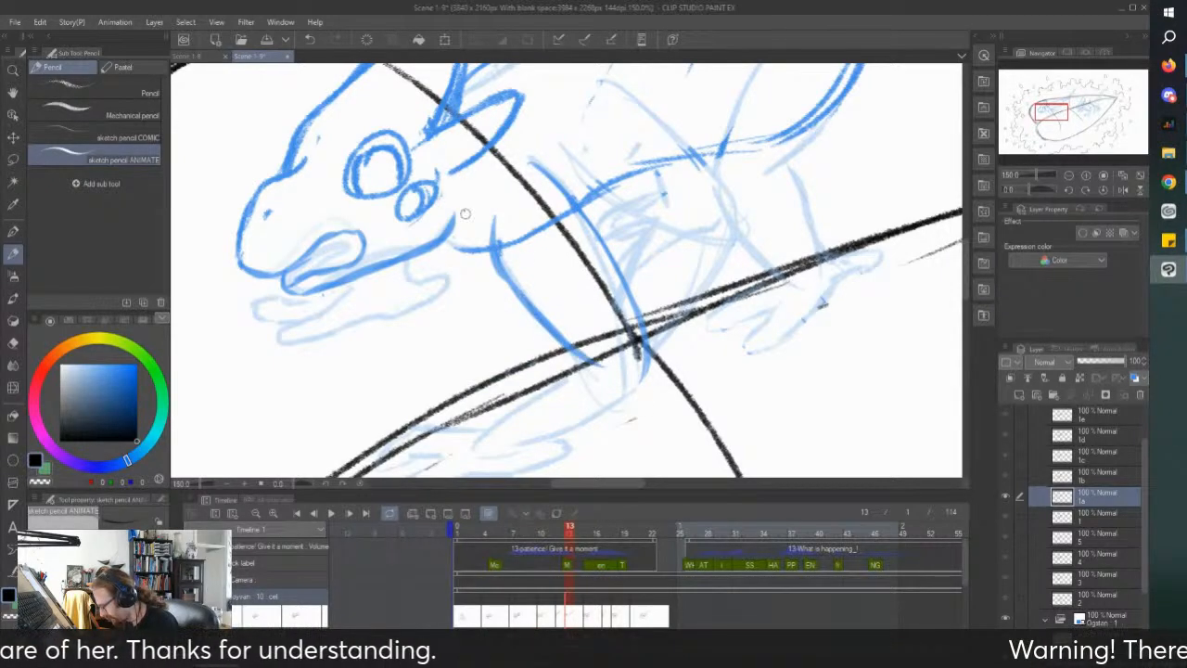
Step: Sketch the planted front leg's foot and toes over the faint guide drawing on cel 1a
{"action": "scroll", "coordinate": [487, 165], "scroll_direction": "down", "scroll_amount": 1}
{"action": "scroll", "coordinate": [455, 358], "scroll_direction": "up", "scroll_amount": 1}
{"action": "mouse_move", "coordinate": [577, 264]}
{"action": "left_mouse_down"}
{"action": "mouse_move", "coordinate": [494, 343]}
{"action": "mouse_move", "coordinate": [650, 286]}
{"action": "left_mouse_up"}
{"action": "mouse_move", "coordinate": [492, 332]}
{"action": "left_mouse_down"}
{"action": "mouse_move", "coordinate": [455, 326]}
{"action": "mouse_move", "coordinate": [390, 366]}
{"action": "mouse_move", "coordinate": [438, 369]}
{"action": "mouse_move", "coordinate": [408, 408]}
{"action": "mouse_move", "coordinate": [584, 356]}
{"action": "mouse_move", "coordinate": [570, 343]}
{"action": "left_mouse_up"}
{"action": "scroll", "coordinate": [567, 341], "scroll_direction": "down", "scroll_amount": 3}
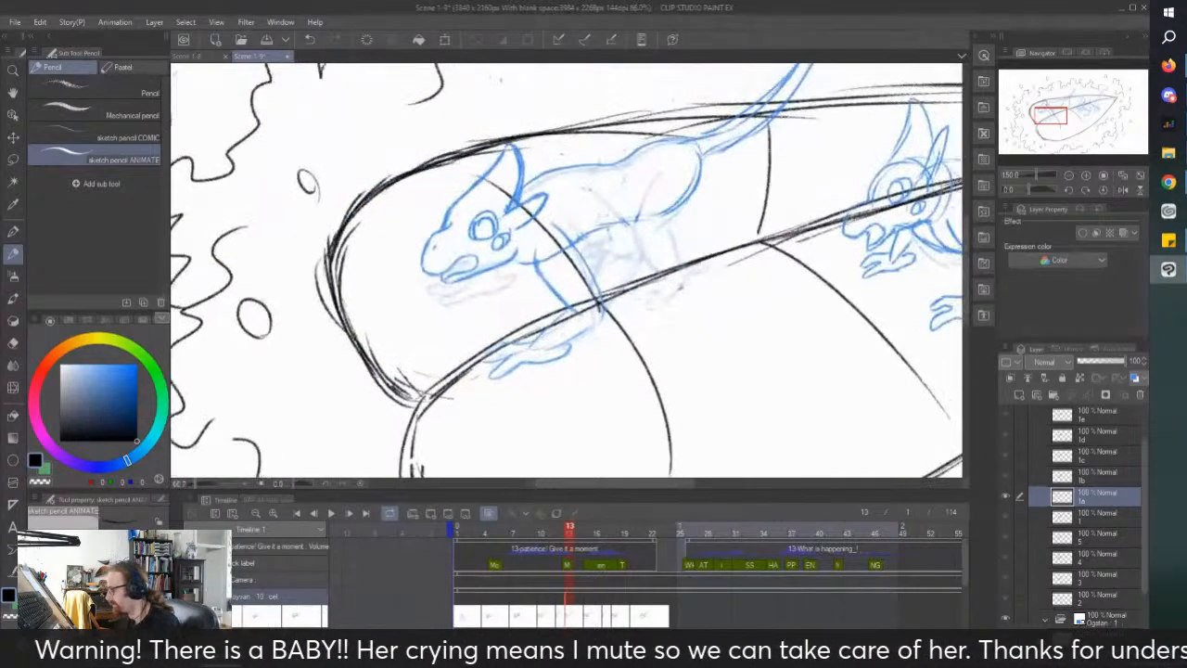
Step: Redraw the bent limb's curves running from the left creature's shoulder across its belly on cel 1a
{"action": "key", "text": "ctrl+plus"}
{"action": "key", "text": "ctrl+plus"}
{"action": "mouse_move", "coordinate": [586, 164]}
{"action": "left_mouse_down"}
{"action": "mouse_move", "coordinate": [686, 246]}
{"action": "mouse_move", "coordinate": [686, 261]}
{"action": "left_mouse_up"}
{"action": "left_click_drag", "start_coordinate": [501, 190], "coordinate": [564, 243]}
{"action": "mouse_move", "coordinate": [499, 186]}
{"action": "left_mouse_down"}
{"action": "mouse_move", "coordinate": [636, 270]}
{"action": "mouse_move", "coordinate": [649, 335]}
{"action": "mouse_move", "coordinate": [598, 397]}
{"action": "left_mouse_up"}
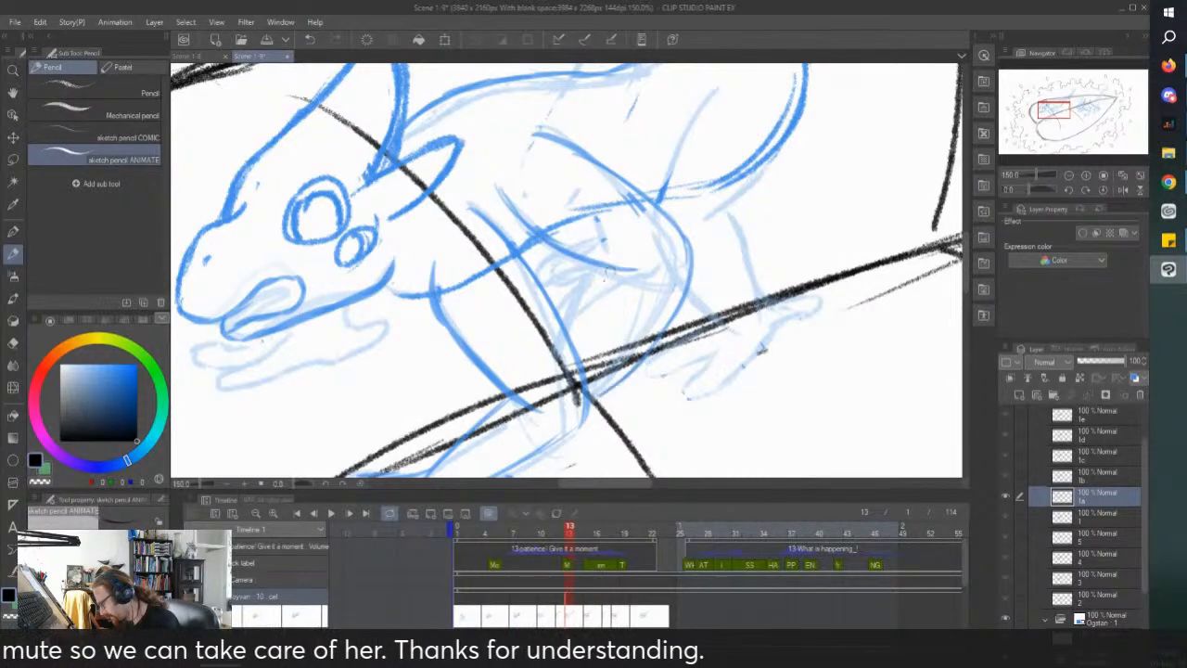
{"action": "mouse_move", "coordinate": [612, 272]}
{"action": "left_mouse_down"}
{"action": "mouse_move", "coordinate": [570, 335]}
{"action": "mouse_move", "coordinate": [607, 274]}
{"action": "left_mouse_up"}
{"action": "scroll", "coordinate": [627, 197], "scroll_direction": "down", "scroll_amount": 3}
{"action": "scroll", "coordinate": [636, 237], "scroll_direction": "up", "scroll_amount": 3}
{"action": "mouse_move", "coordinate": [679, 212]}
{"action": "left_mouse_down"}
{"action": "mouse_move", "coordinate": [577, 338]}
{"action": "mouse_move", "coordinate": [681, 250]}
{"action": "mouse_move", "coordinate": [679, 226]}
{"action": "left_mouse_up"}
{"action": "scroll", "coordinate": [696, 141], "scroll_direction": "down", "scroll_amount": 3}
{"action": "scroll", "coordinate": [696, 113], "scroll_direction": "up", "scroll_amount": 1}
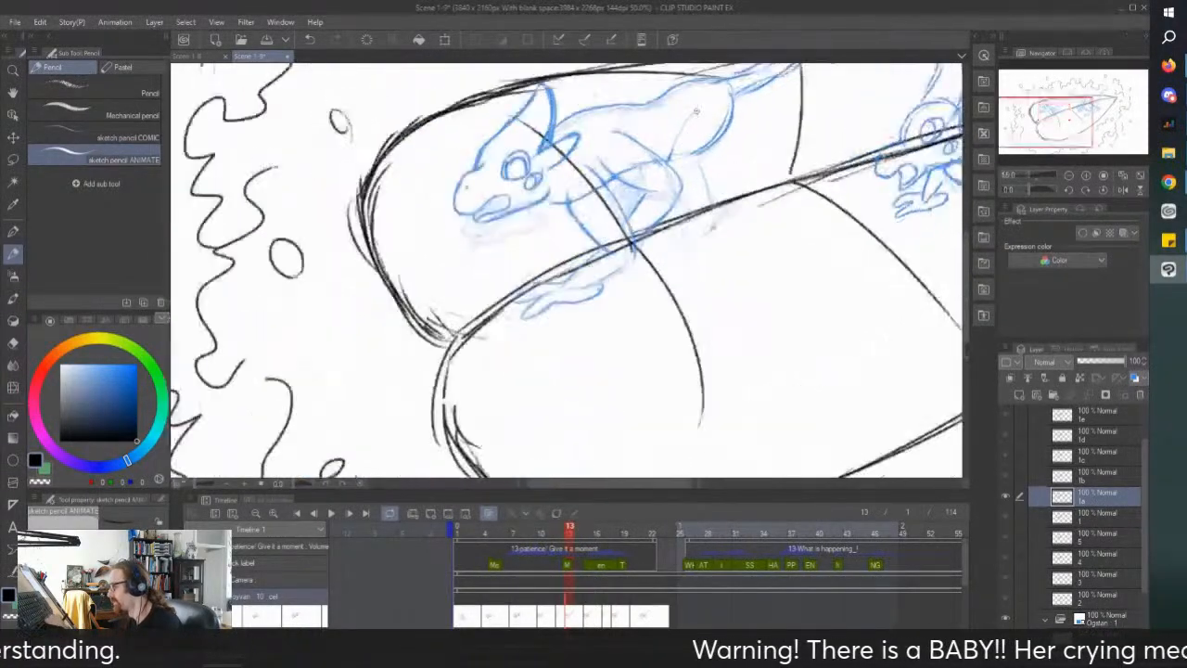
{"action": "scroll", "coordinate": [695, 111], "scroll_direction": "up", "scroll_amount": 4}
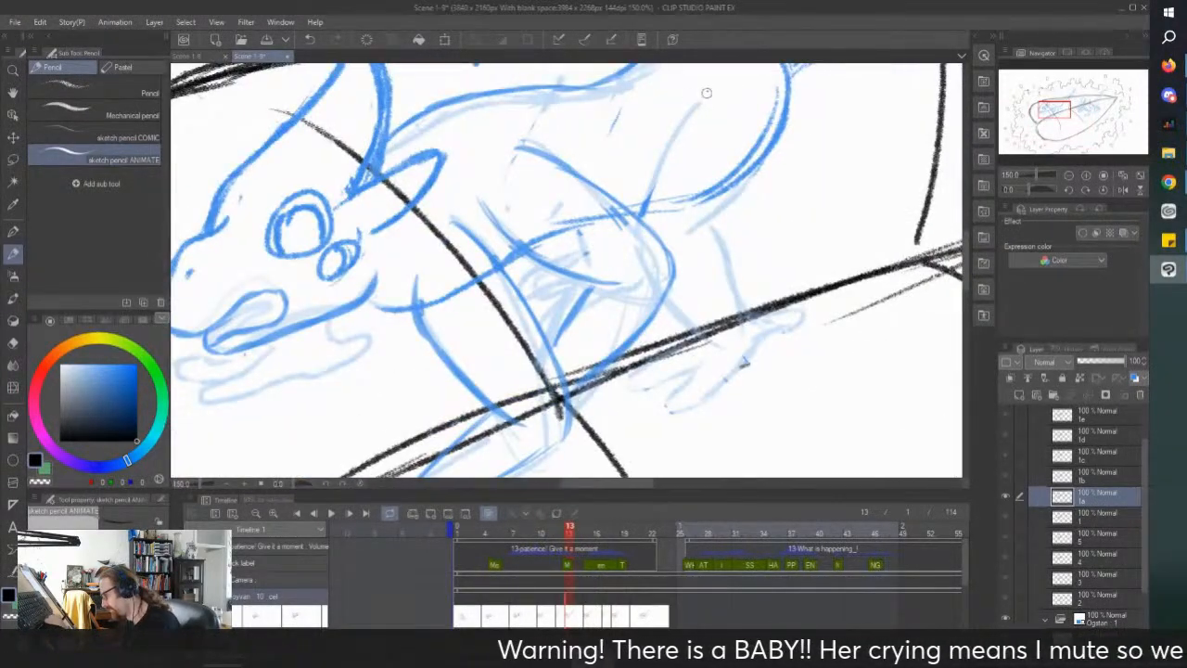
Step: Sketch the left creature's thigh, lower hind leg and hind foot over the faint guide lines on cel 1a
{"action": "mouse_move", "coordinate": [707, 92]}
{"action": "left_mouse_down"}
{"action": "mouse_move", "coordinate": [651, 153]}
{"action": "mouse_move", "coordinate": [627, 209]}
{"action": "left_mouse_up"}
{"action": "left_click_drag", "start_coordinate": [765, 110], "coordinate": [757, 118]}
{"action": "mouse_move", "coordinate": [766, 98]}
{"action": "left_mouse_down"}
{"action": "mouse_move", "coordinate": [753, 156]}
{"action": "mouse_move", "coordinate": [682, 247]}
{"action": "left_mouse_up"}
{"action": "mouse_move", "coordinate": [717, 212]}
{"action": "left_mouse_down"}
{"action": "mouse_move", "coordinate": [692, 240]}
{"action": "mouse_move", "coordinate": [712, 265]}
{"action": "mouse_move", "coordinate": [718, 315]}
{"action": "left_mouse_up"}
{"action": "left_click_drag", "start_coordinate": [710, 269], "coordinate": [737, 326]}
{"action": "mouse_move", "coordinate": [733, 323]}
{"action": "left_mouse_down"}
{"action": "mouse_move", "coordinate": [780, 313]}
{"action": "mouse_move", "coordinate": [766, 339]}
{"action": "mouse_move", "coordinate": [662, 428]}
{"action": "mouse_move", "coordinate": [688, 365]}
{"action": "left_mouse_up"}
{"action": "mouse_move", "coordinate": [621, 382]}
{"action": "left_mouse_down"}
{"action": "mouse_move", "coordinate": [601, 400]}
{"action": "mouse_move", "coordinate": [660, 390]}
{"action": "left_mouse_up"}
{"action": "left_click_drag", "start_coordinate": [644, 315], "coordinate": [671, 360]}
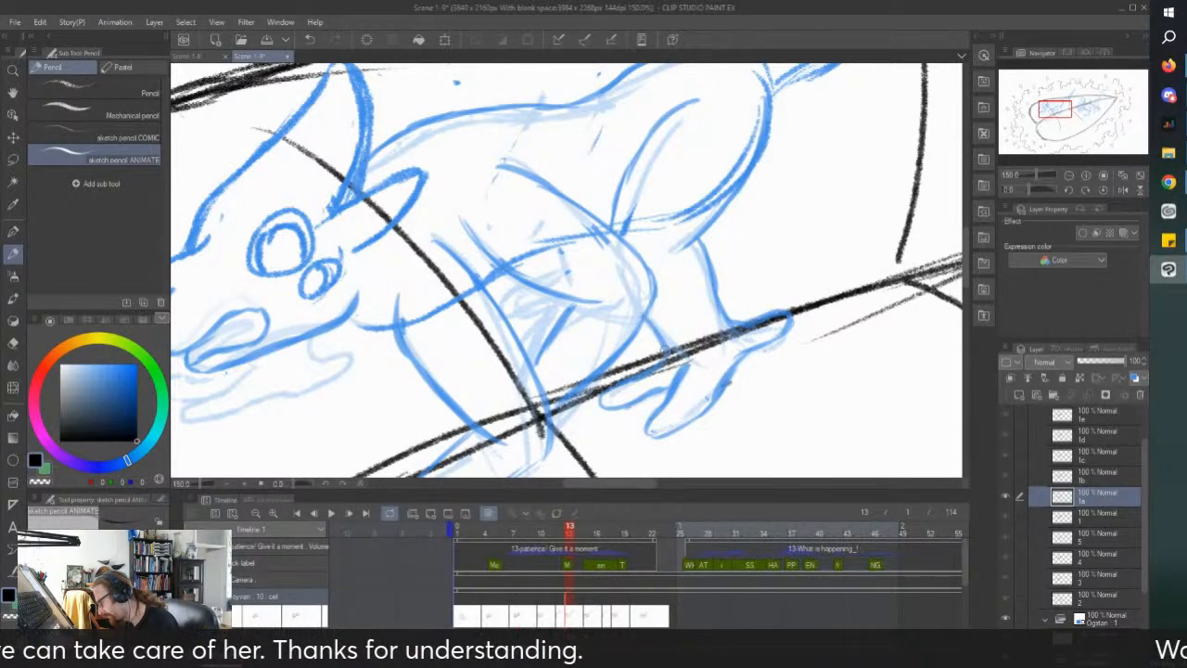
Step: Redraw the left creature's front paw below its chin, tracing the faint paw outline on cel 1a
{"action": "scroll", "coordinate": [608, 280], "scroll_direction": "down", "scroll_amount": 2}
{"action": "left_click_drag", "start_coordinate": [509, 159], "coordinate": [485, 184]}
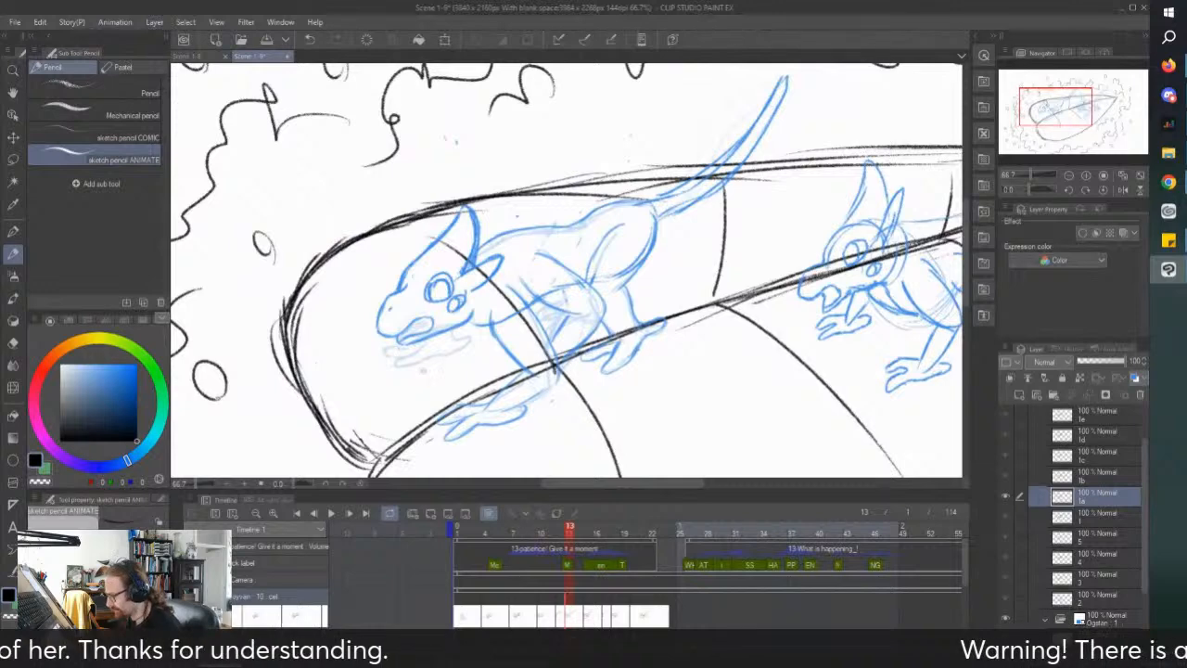
{"action": "scroll", "coordinate": [404, 357], "scroll_direction": "up", "scroll_amount": 3}
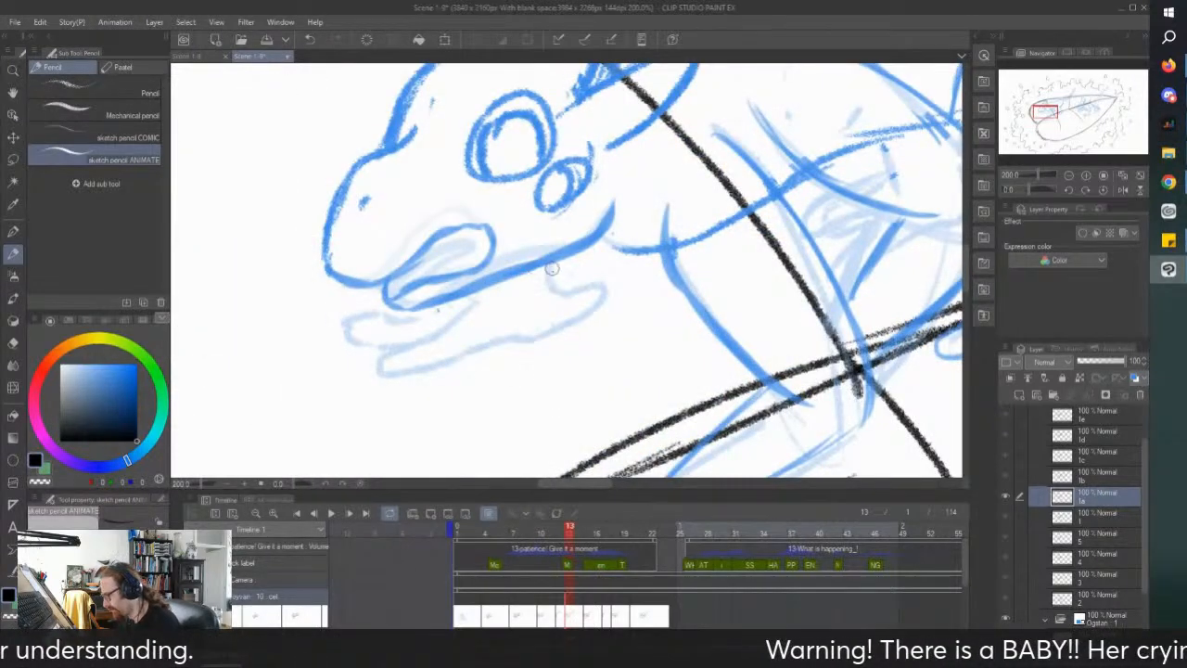
{"action": "mouse_move", "coordinate": [537, 266]}
{"action": "left_mouse_down"}
{"action": "mouse_move", "coordinate": [544, 291]}
{"action": "mouse_move", "coordinate": [600, 326]}
{"action": "mouse_move", "coordinate": [371, 371]}
{"action": "left_mouse_up"}
{"action": "mouse_move", "coordinate": [434, 317]}
{"action": "left_mouse_down"}
{"action": "mouse_move", "coordinate": [332, 338]}
{"action": "mouse_move", "coordinate": [378, 373]}
{"action": "left_mouse_up"}
{"action": "mouse_move", "coordinate": [373, 298]}
{"action": "left_mouse_down"}
{"action": "mouse_move", "coordinate": [324, 302]}
{"action": "mouse_move", "coordinate": [330, 331]}
{"action": "left_mouse_up"}
{"action": "scroll", "coordinate": [271, 184], "scroll_direction": "down", "scroll_amount": 2}
{"action": "left_click_drag", "start_coordinate": [224, 243], "coordinate": [242, 262]}
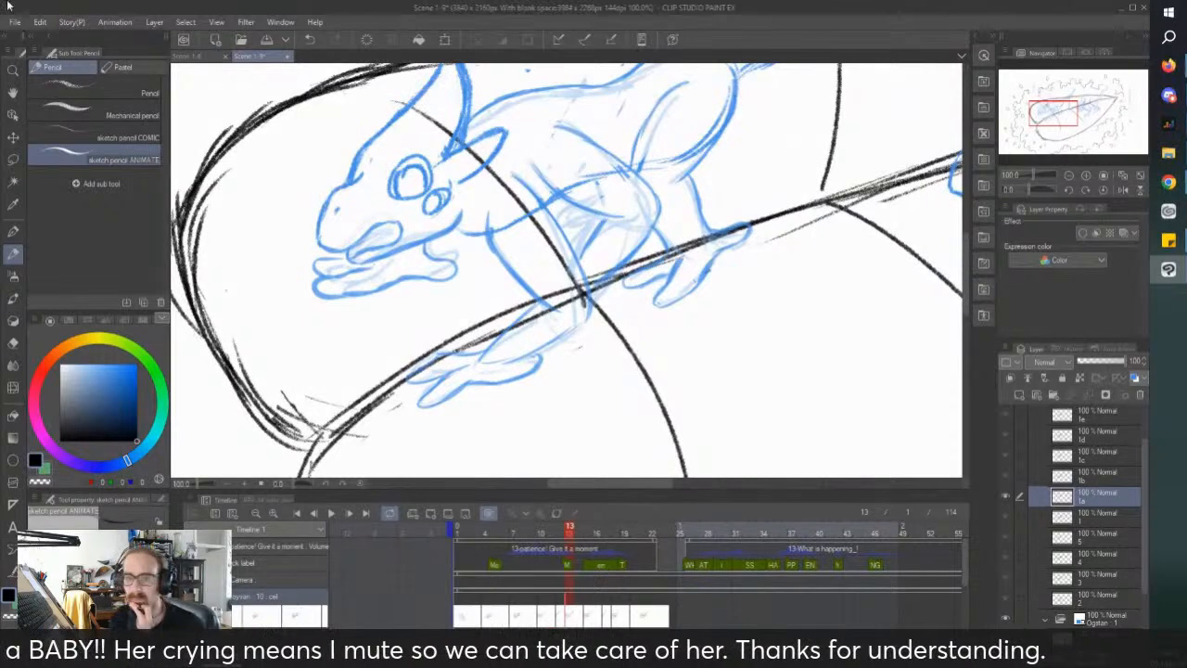
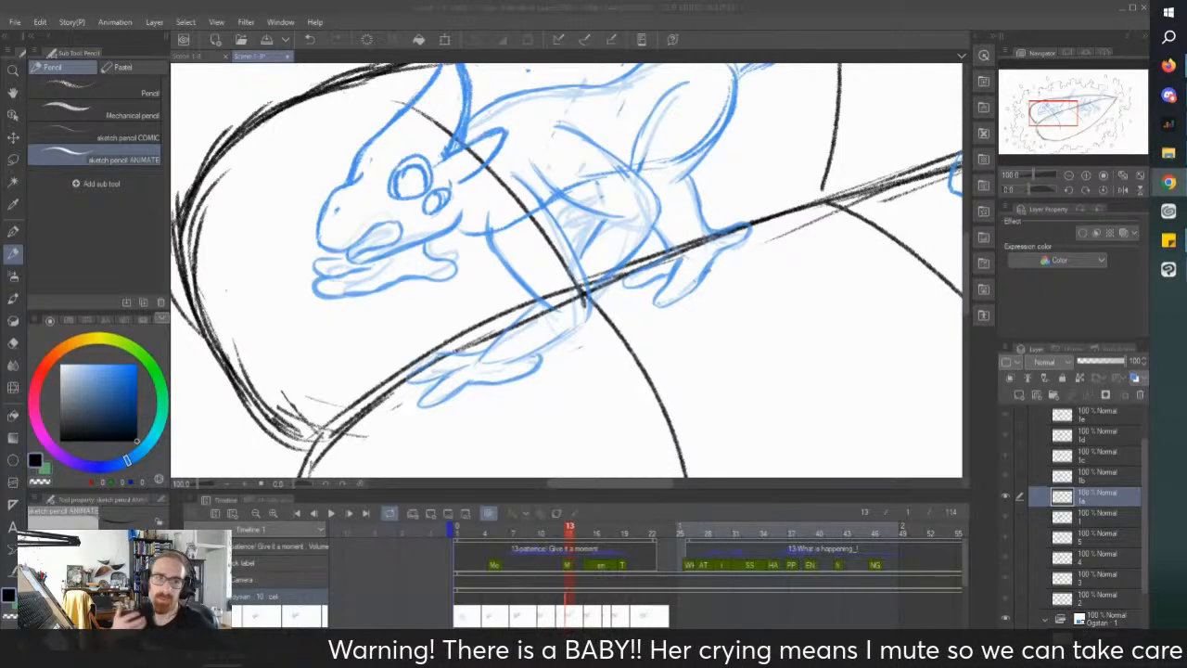
Step: Play the animation from the first frame and compare the left creature's poses on cels 1a, 1b and 1c
{"action": "left_click", "coordinate": [456, 534]}
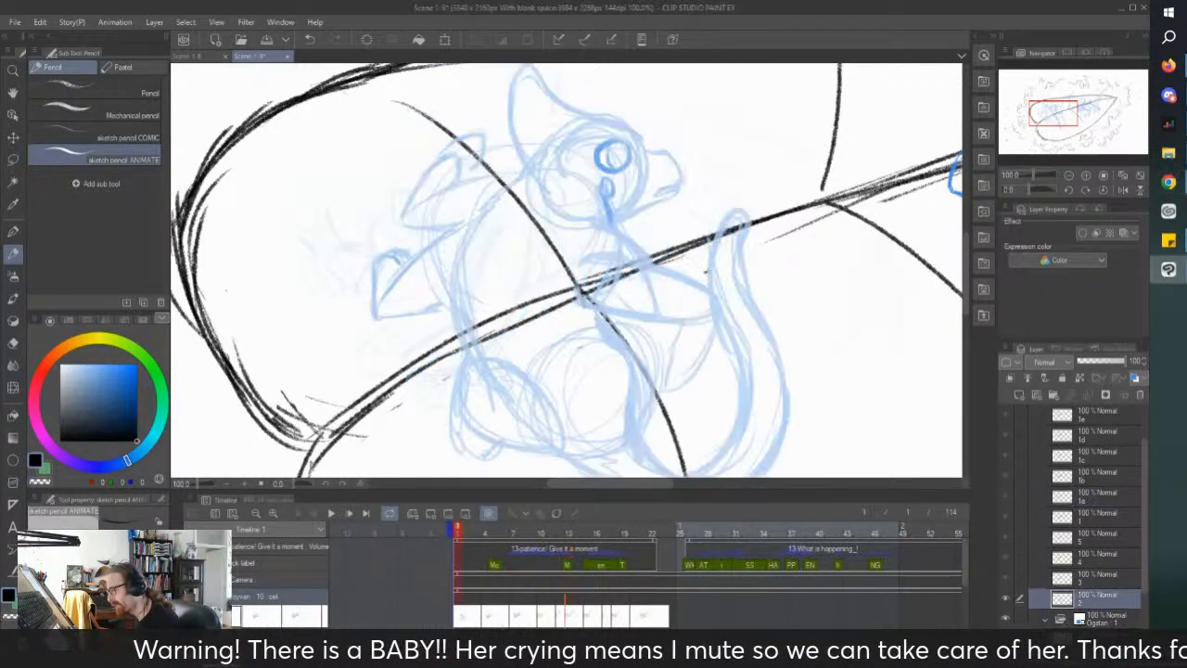
{"action": "scroll", "coordinate": [260, 361], "scroll_direction": "down", "scroll_amount": 1}
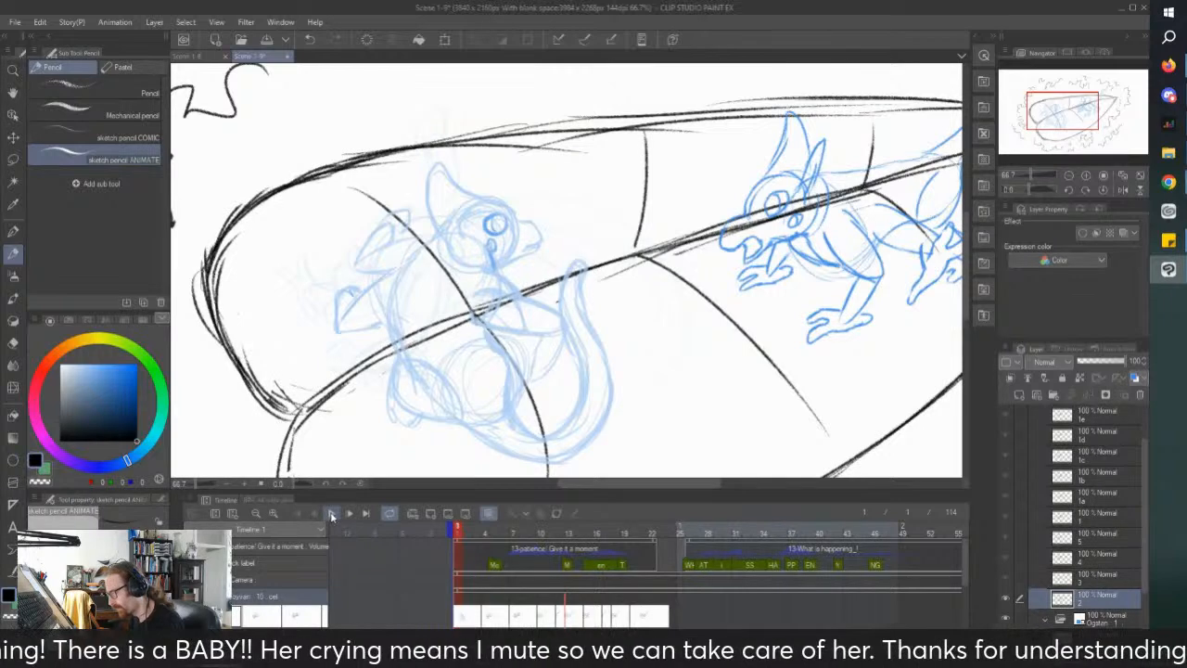
{"action": "left_click", "coordinate": [331, 513]}
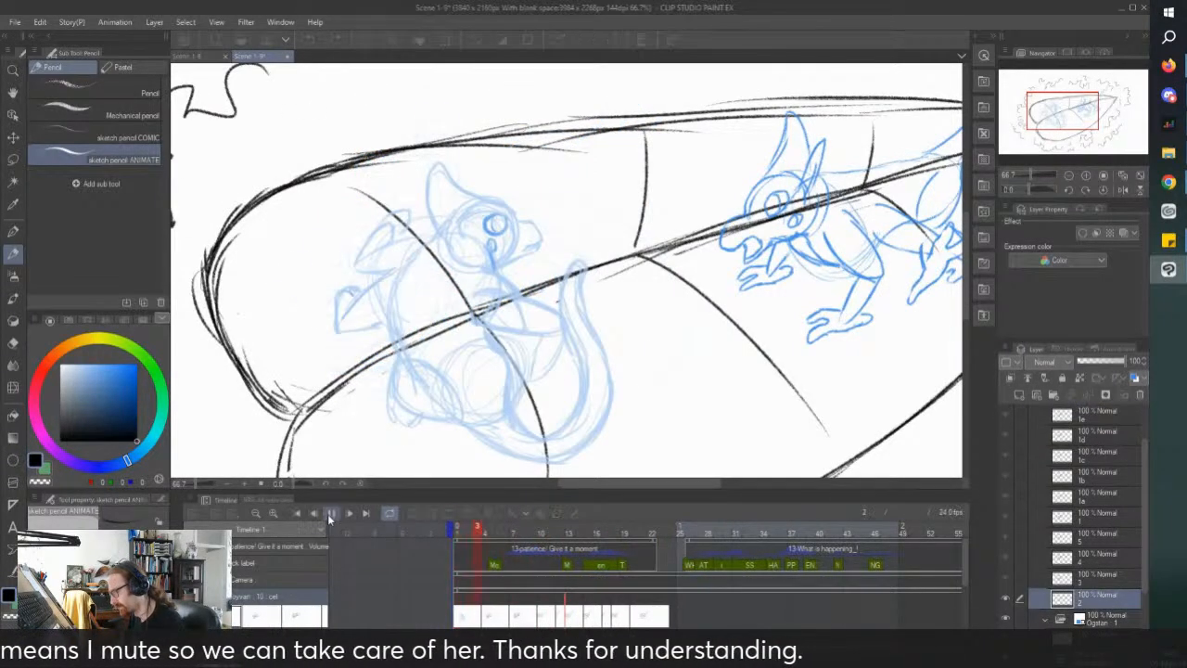
{"action": "left_click", "coordinate": [331, 513]}
{"action": "left_click", "coordinate": [573, 566]}
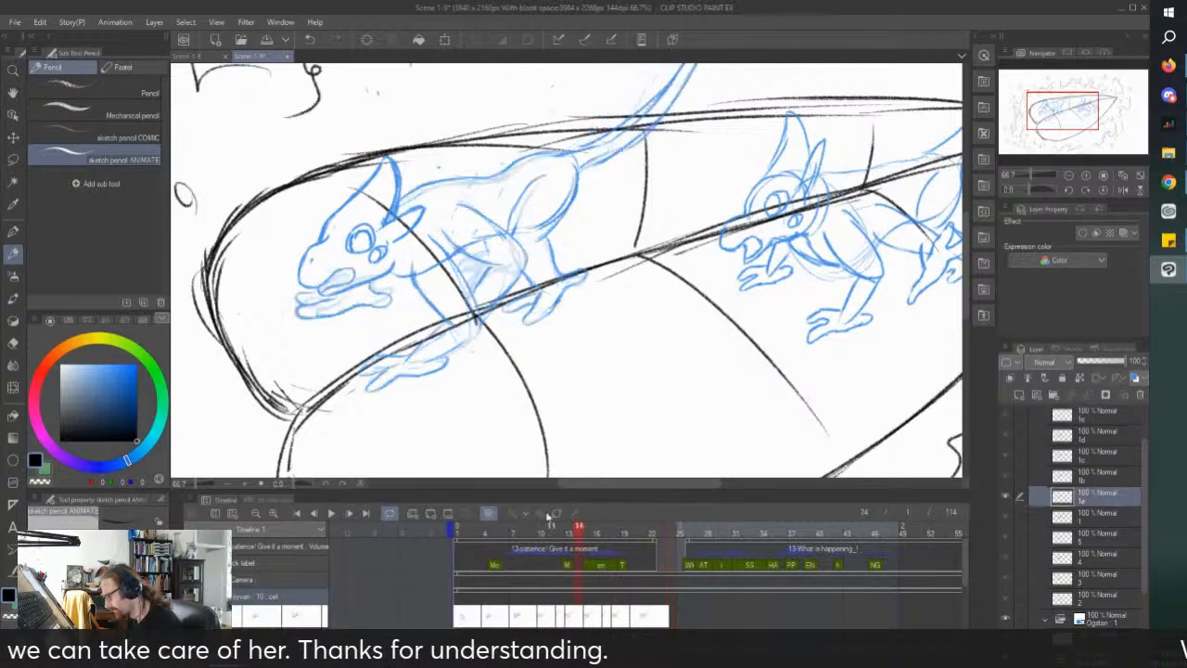
{"action": "scroll", "coordinate": [363, 330], "scroll_direction": "up", "scroll_amount": 3}
{"action": "left_click", "coordinate": [587, 621]}
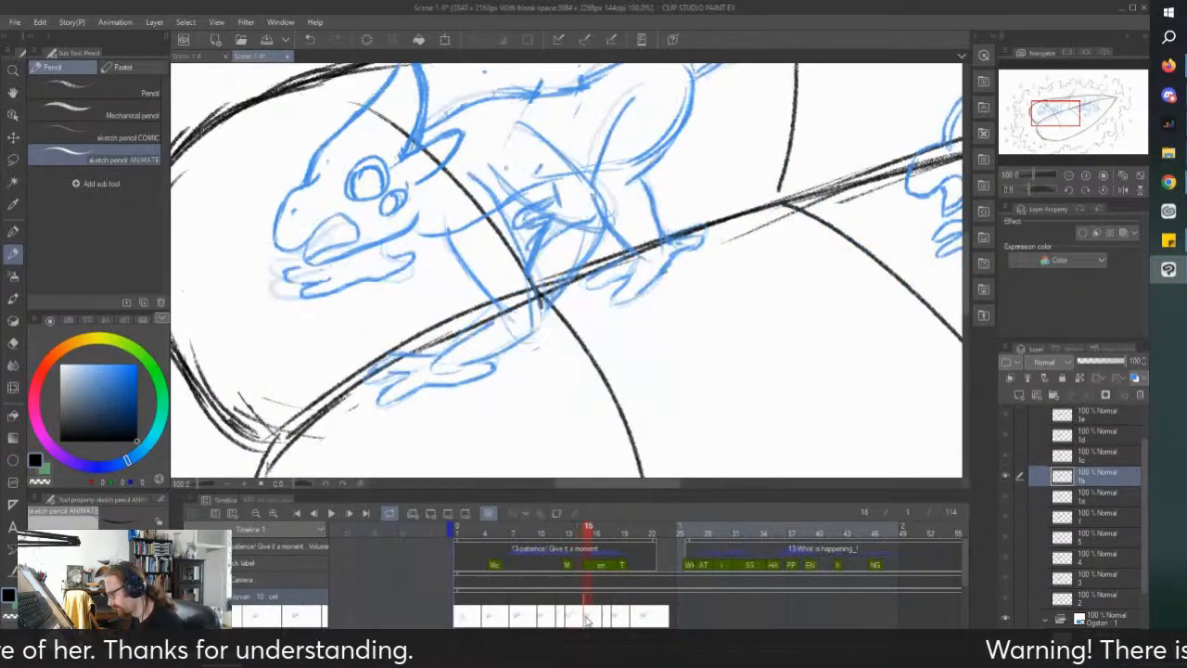
{"action": "scroll", "coordinate": [504, 325], "scroll_direction": "down", "scroll_amount": 1}
{"action": "scroll", "coordinate": [438, 283], "scroll_direction": "up", "scroll_amount": 1}
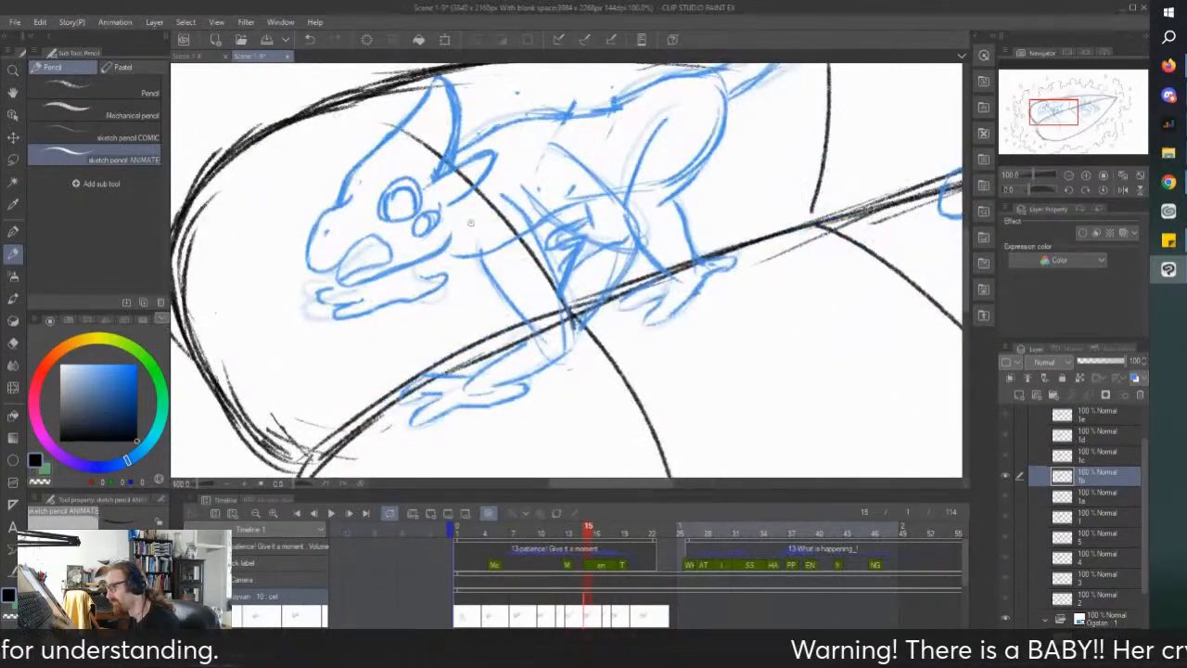
{"action": "left_click", "coordinate": [603, 614]}
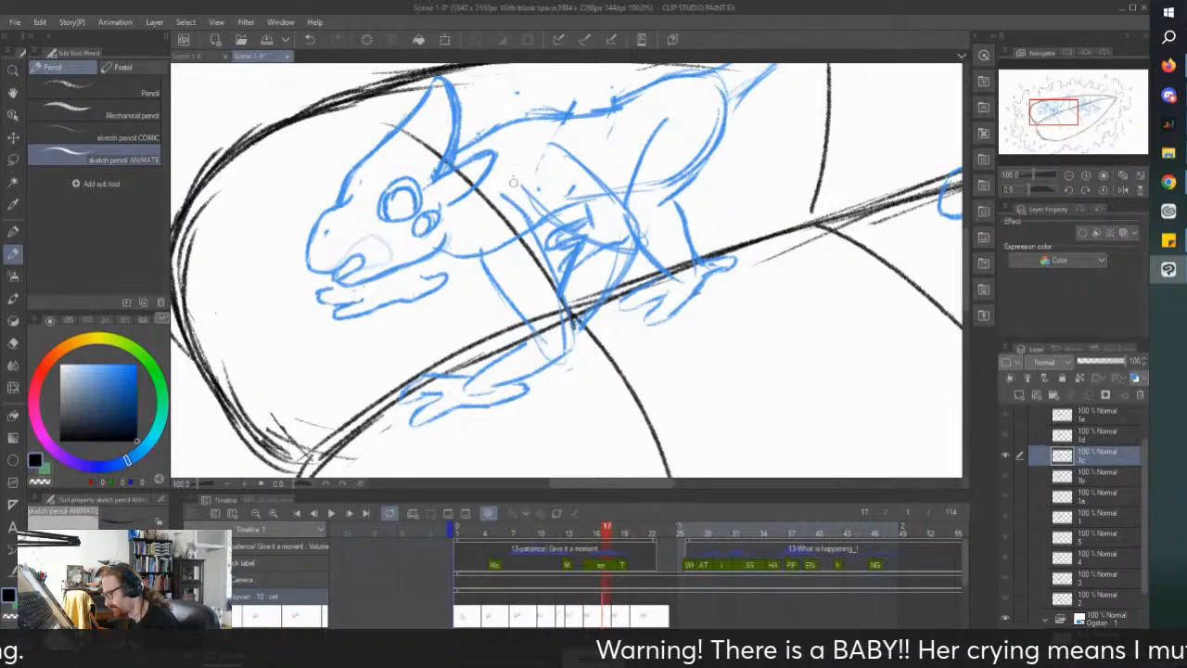
Step: Delete the shoulder construction lines inside the left creature's torso on cel 1b at frame 15
{"action": "left_click", "coordinate": [585, 615]}
{"action": "scroll", "coordinate": [557, 273], "scroll_direction": "down", "scroll_amount": 1}
{"action": "scroll", "coordinate": [436, 345], "scroll_direction": "up", "scroll_amount": 1}
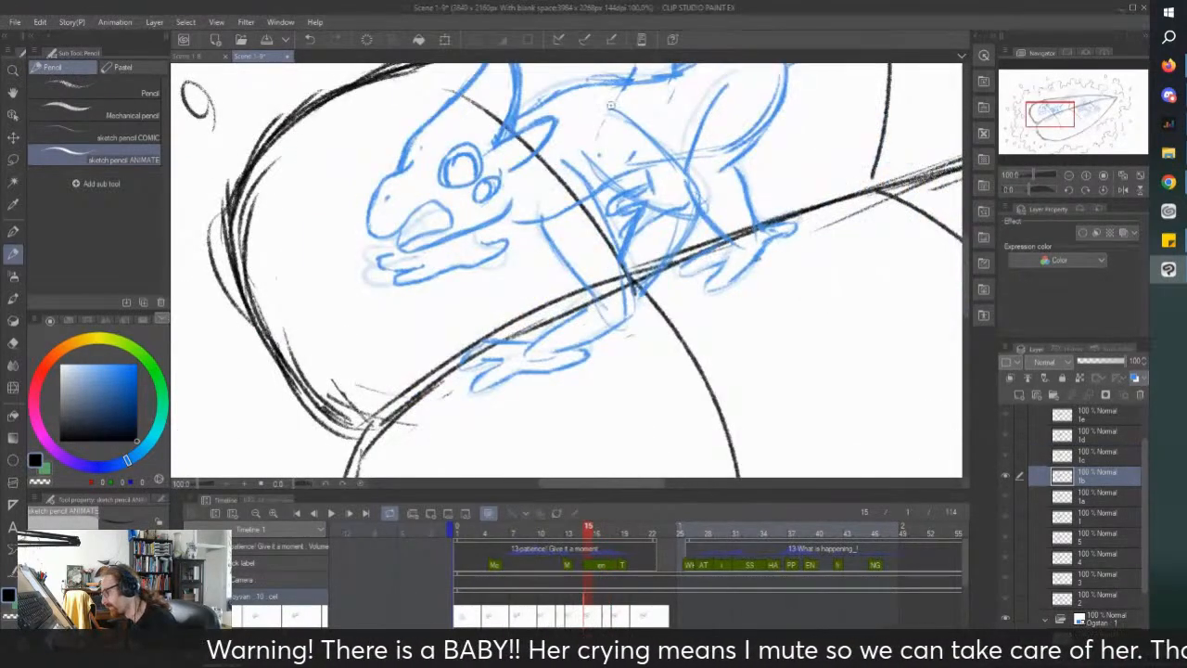
{"action": "scroll", "coordinate": [608, 104], "scroll_direction": "down", "scroll_amount": 1}
{"action": "left_click_drag", "start_coordinate": [481, 183], "coordinate": [544, 271]}
{"action": "scroll", "coordinate": [485, 260], "scroll_direction": "up", "scroll_amount": 2}
{"action": "scroll", "coordinate": [441, 257], "scroll_direction": "down", "scroll_amount": 1}
{"action": "scroll", "coordinate": [555, 272], "scroll_direction": "down", "scroll_amount": 1}
{"action": "scroll", "coordinate": [625, 229], "scroll_direction": "up", "scroll_amount": 2}
{"action": "scroll", "coordinate": [551, 221], "scroll_direction": "down", "scroll_amount": 2}
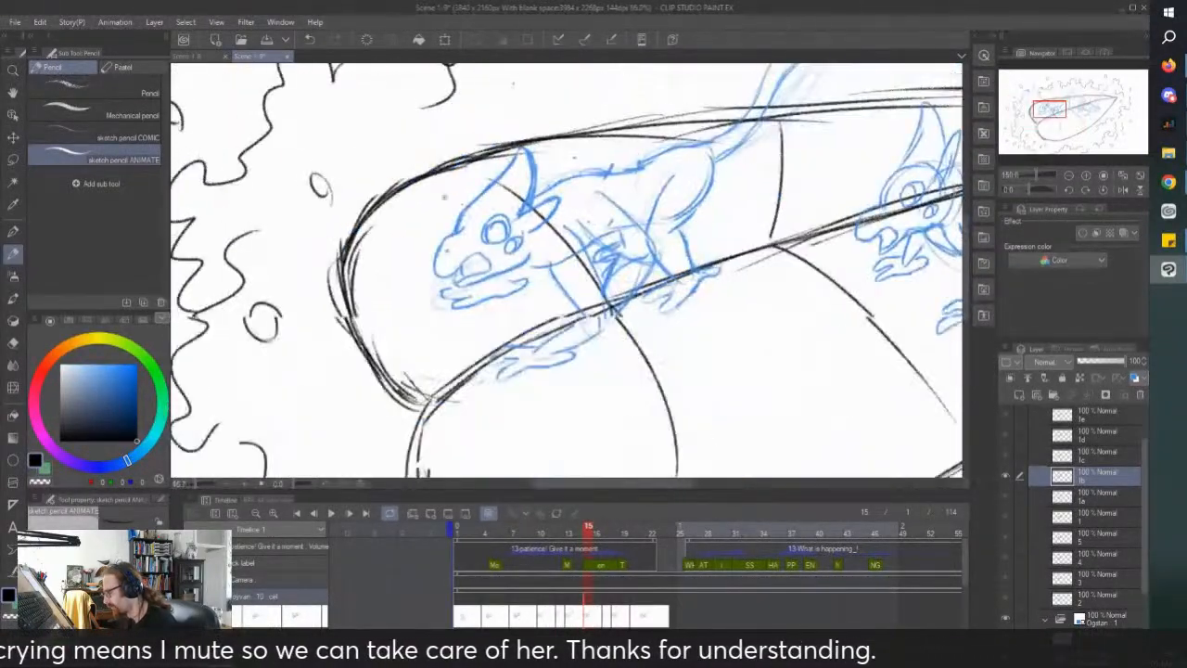
{"action": "scroll", "coordinate": [449, 197], "scroll_direction": "up", "scroll_amount": 2}
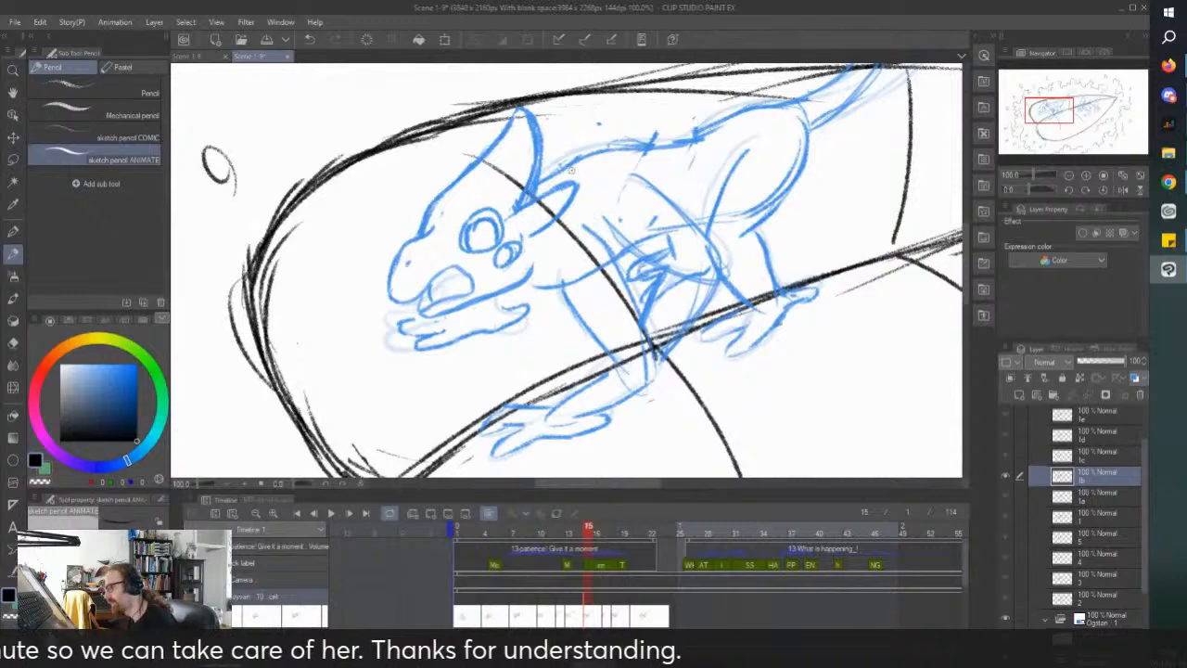
{"action": "key", "text": "m"}
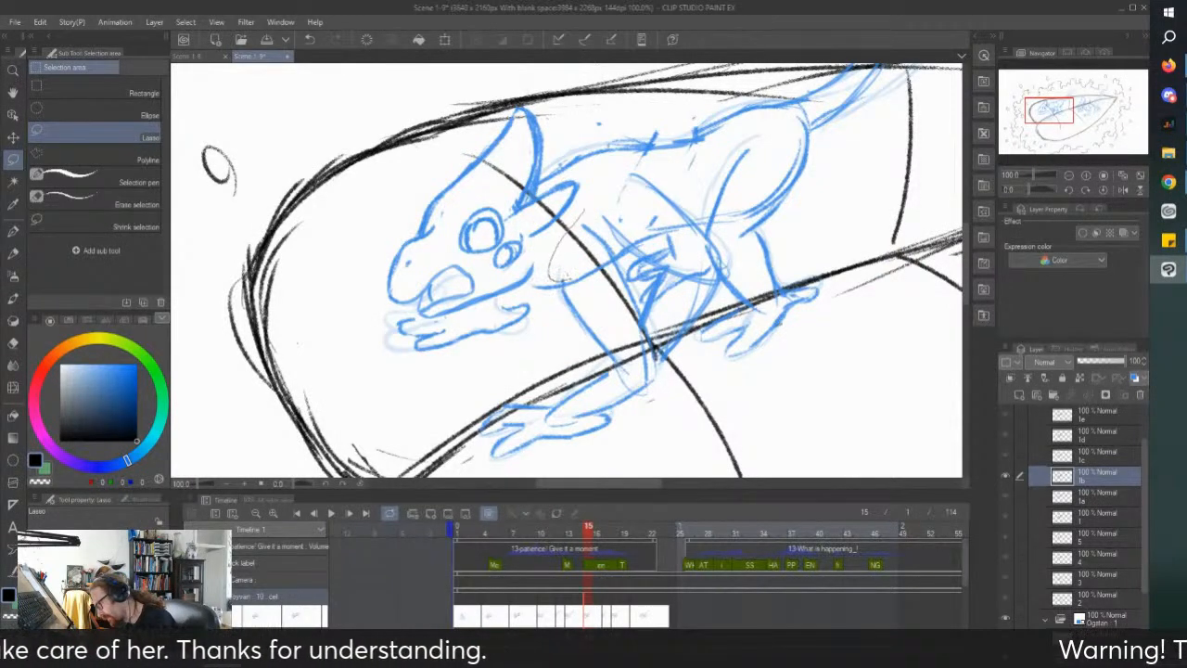
{"action": "mouse_move", "coordinate": [653, 225]}
{"action": "left_mouse_down"}
{"action": "mouse_move", "coordinate": [617, 164]}
{"action": "mouse_move", "coordinate": [586, 209]}
{"action": "left_mouse_up"}
{"action": "key", "text": "Delete"}
{"action": "key", "text": "ctrl+d"}
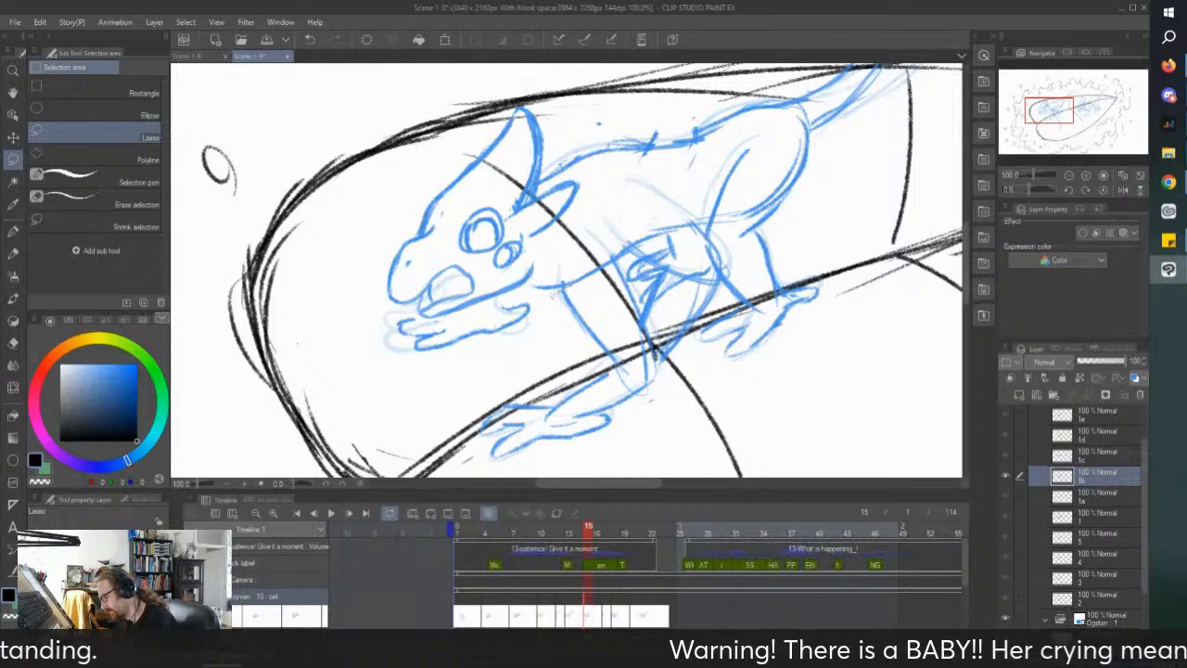
Step: Delete the left creature's planted front leg, hind legs and thigh line from cel 1b, keeping the torso outline and belly line
{"action": "mouse_move", "coordinate": [517, 377]}
{"action": "left_mouse_down"}
{"action": "mouse_move", "coordinate": [653, 445]}
{"action": "mouse_move", "coordinate": [814, 219]}
{"action": "left_mouse_up"}
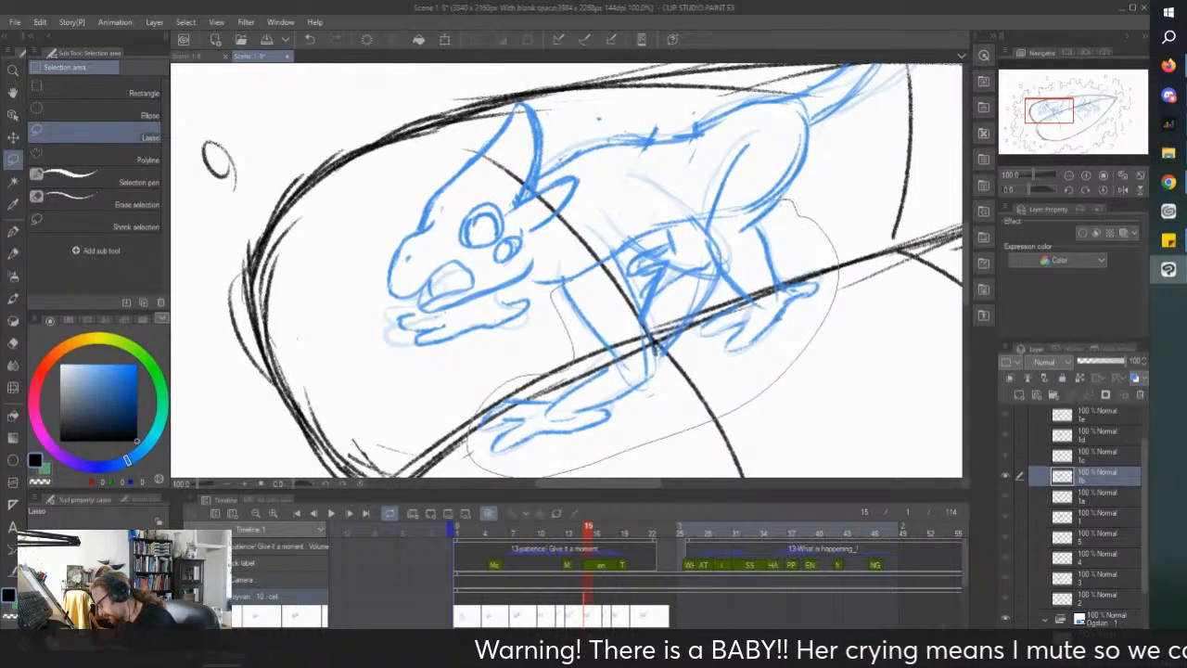
{"action": "left_click_drag", "start_coordinate": [645, 243], "coordinate": [557, 283]}
{"action": "key", "text": "Delete"}
{"action": "mouse_move", "coordinate": [705, 169]}
{"action": "left_mouse_down"}
{"action": "mouse_move", "coordinate": [784, 140]}
{"action": "mouse_move", "coordinate": [703, 161]}
{"action": "left_mouse_up"}
{"action": "key", "text": "Delete"}
{"action": "left_click", "coordinate": [615, 233]}
{"action": "left_click_drag", "start_coordinate": [601, 188], "coordinate": [588, 201]}
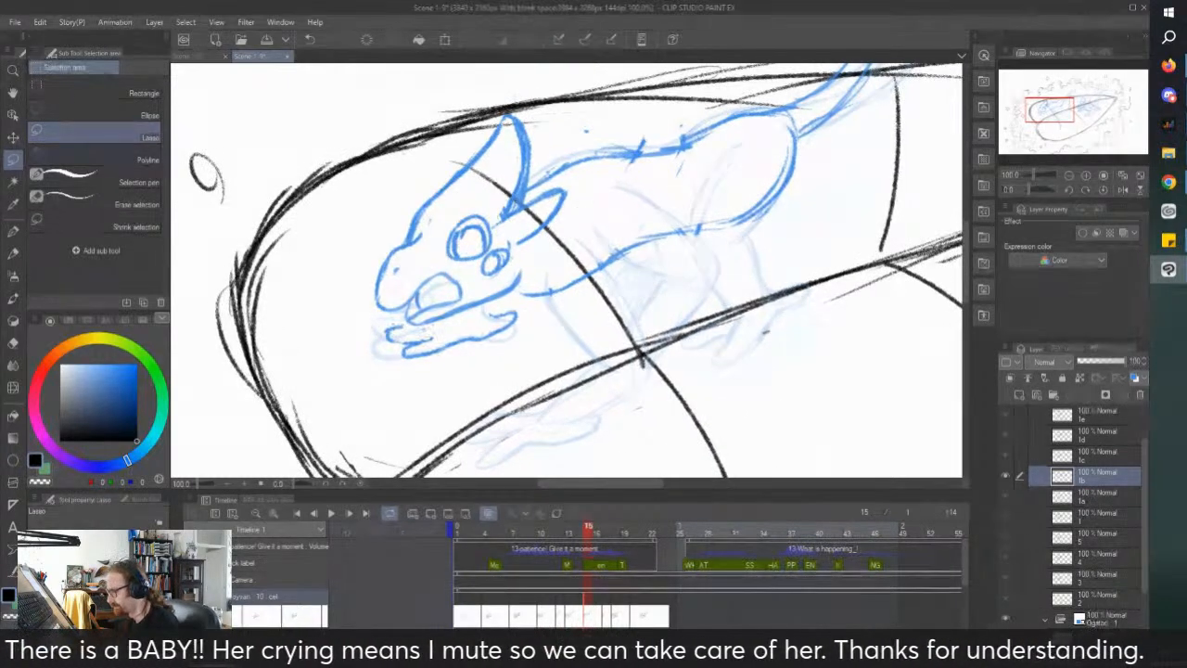
Step: Delete the left creature's front paw below its chin on cel 1b
{"action": "mouse_move", "coordinate": [419, 371]}
{"action": "left_mouse_down"}
{"action": "mouse_move", "coordinate": [518, 343]}
{"action": "mouse_move", "coordinate": [516, 307]}
{"action": "left_mouse_up"}
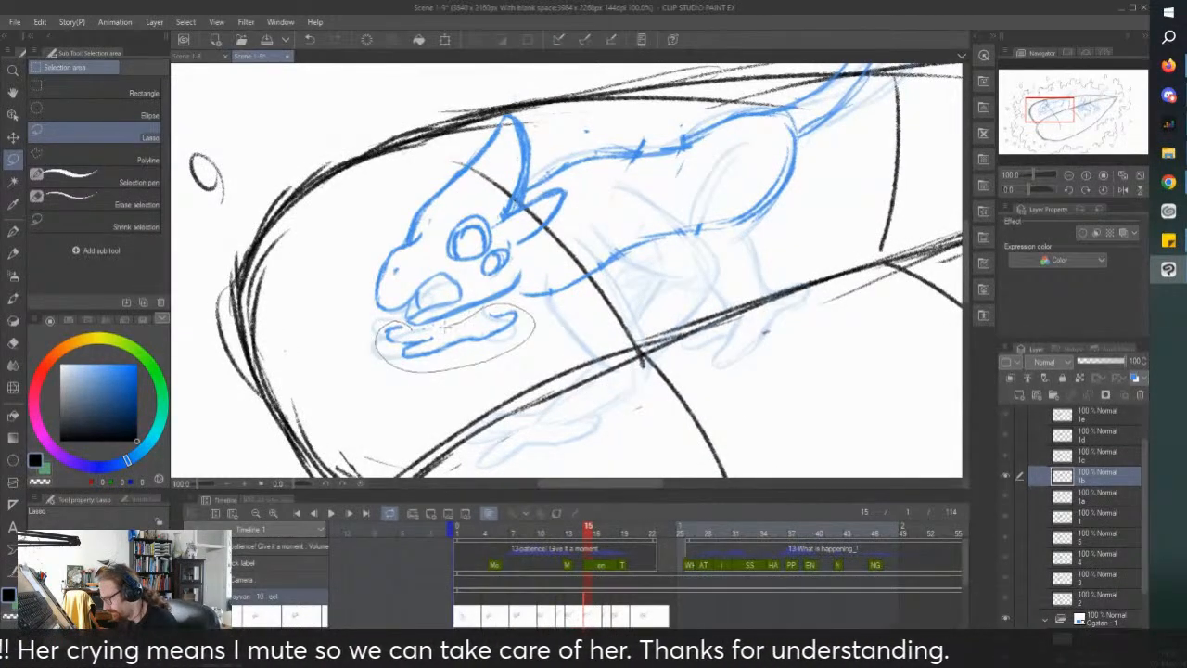
{"action": "left_click_drag", "start_coordinate": [404, 324], "coordinate": [389, 323]}
{"action": "key", "text": "Delete"}
{"action": "left_click", "coordinate": [363, 428]}
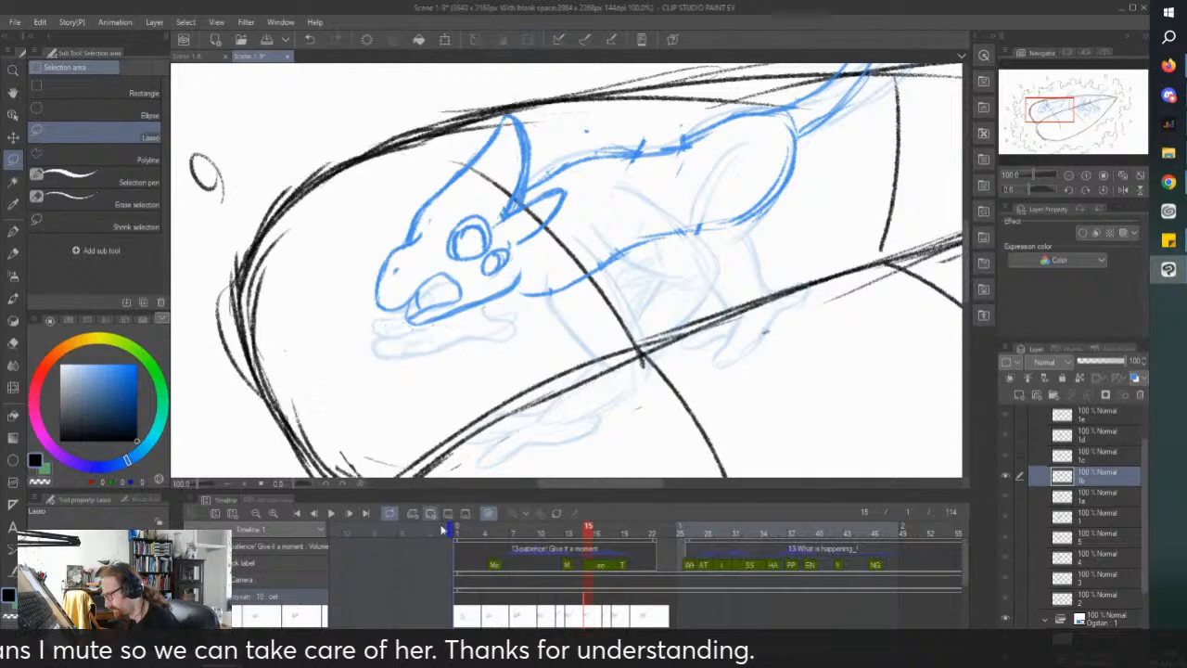
Step: Delete the left creature's front paw below its chin on cel 1c at frame 17
{"action": "left_click", "coordinate": [602, 618]}
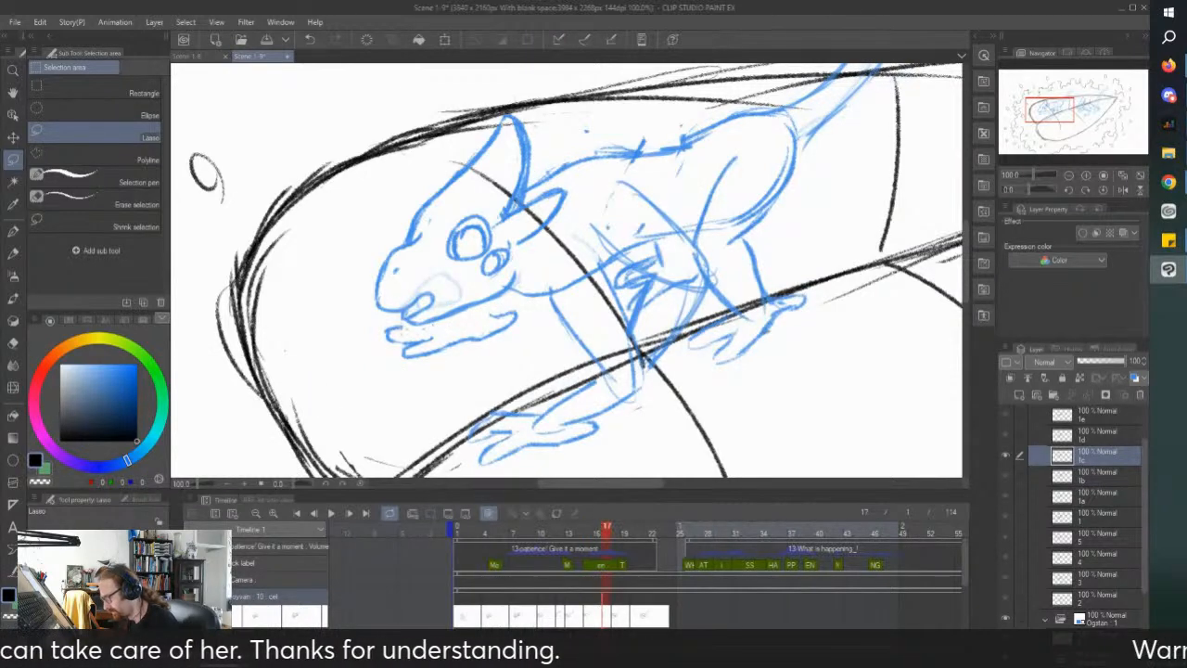
{"action": "mouse_move", "coordinate": [381, 328]}
{"action": "left_mouse_down"}
{"action": "mouse_move", "coordinate": [534, 367]}
{"action": "mouse_move", "coordinate": [385, 325]}
{"action": "left_mouse_up"}
{"action": "key", "text": "Delete"}
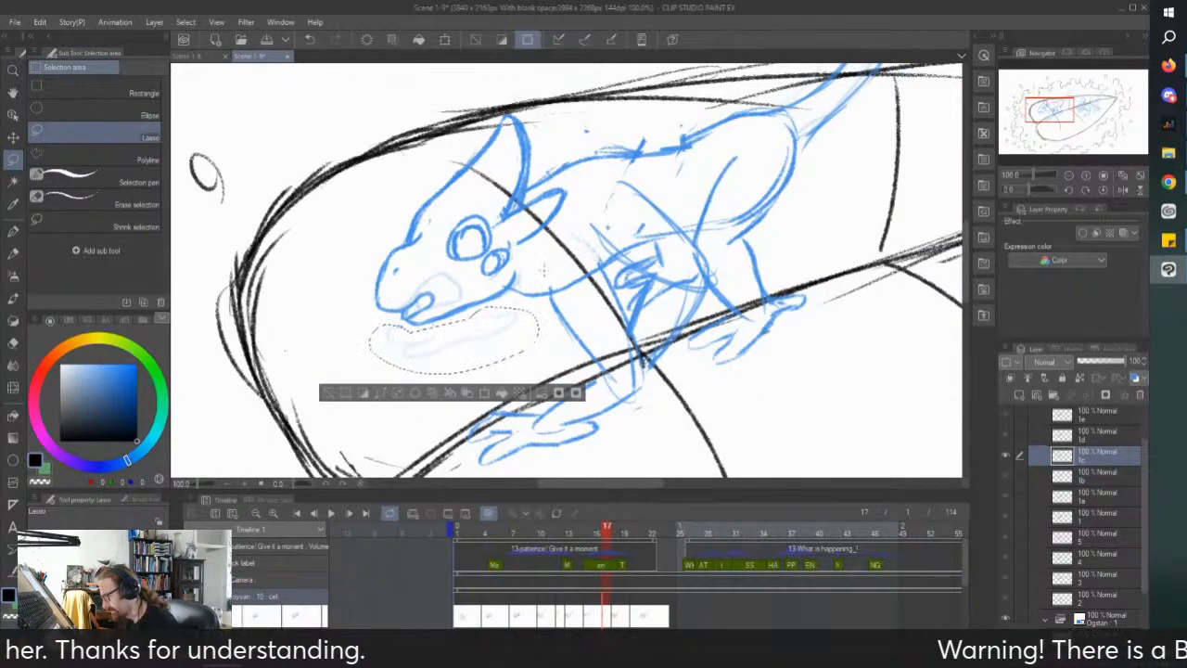
{"action": "key", "text": "ctrl+d"}
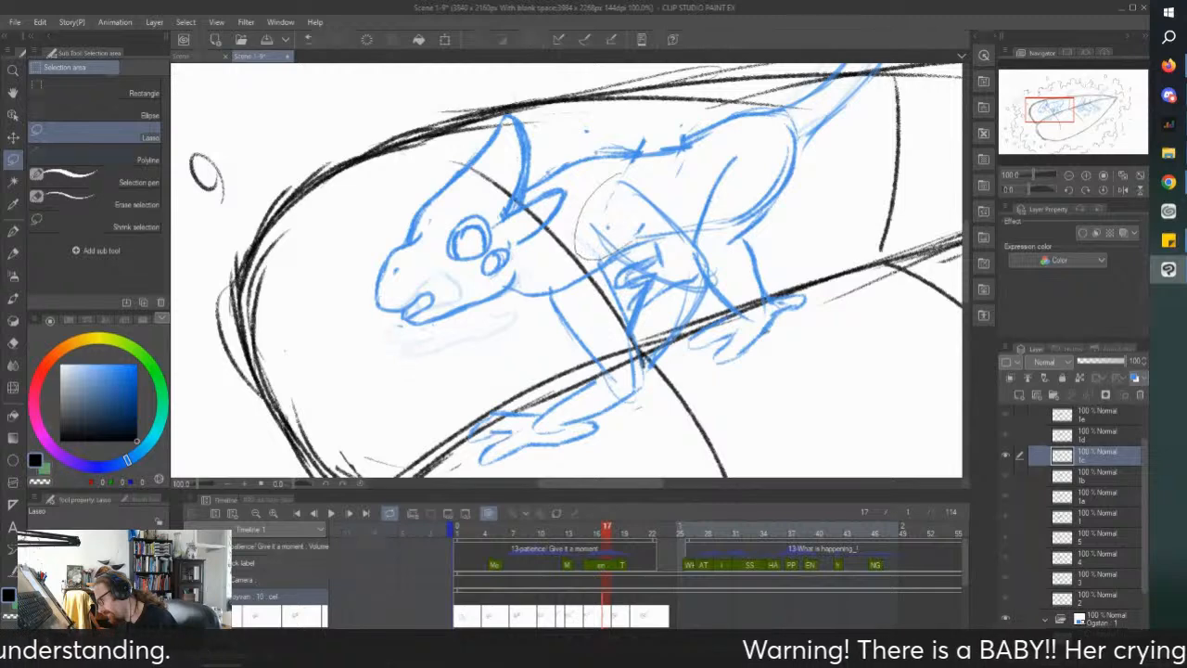
Step: Clear the shoulder and thigh lines inside the torso and all the legs below the belly line from cel 1c
{"action": "mouse_move", "coordinate": [751, 222]}
{"action": "left_mouse_down"}
{"action": "mouse_move", "coordinate": [697, 145]}
{"action": "mouse_move", "coordinate": [546, 272]}
{"action": "left_mouse_up"}
{"action": "key", "text": "Delete"}
{"action": "key", "text": "ctrl+d"}
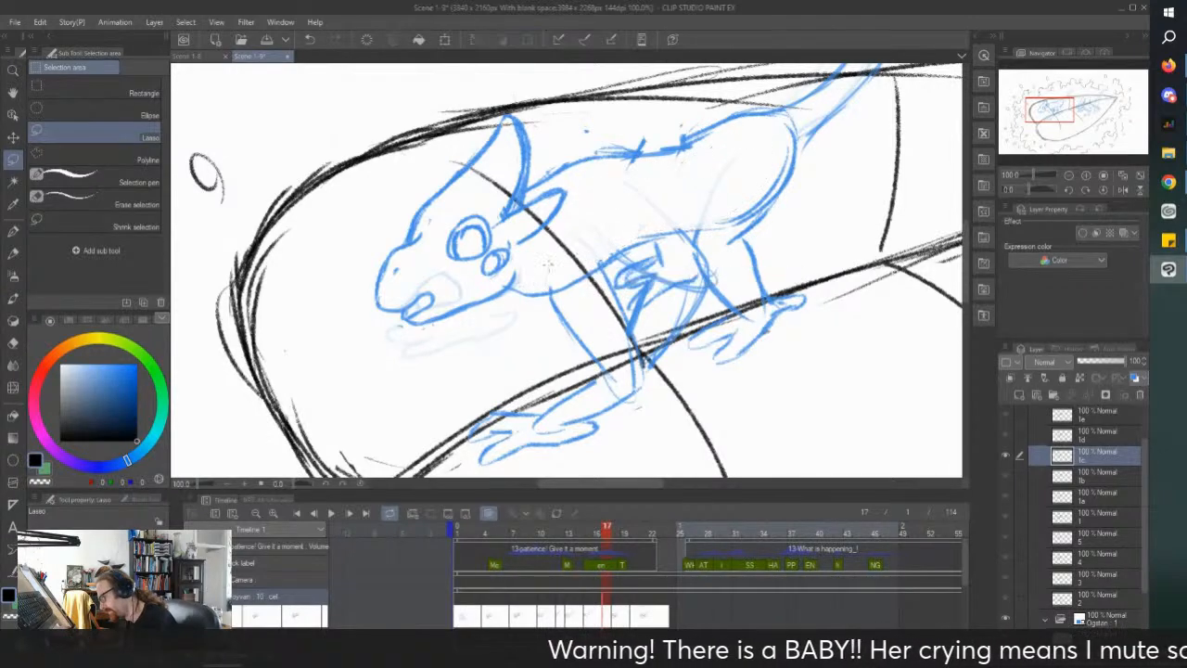
{"action": "mouse_move", "coordinate": [536, 360]}
{"action": "left_mouse_down"}
{"action": "mouse_move", "coordinate": [453, 459]}
{"action": "mouse_move", "coordinate": [822, 315]}
{"action": "mouse_move", "coordinate": [796, 199]}
{"action": "left_mouse_up"}
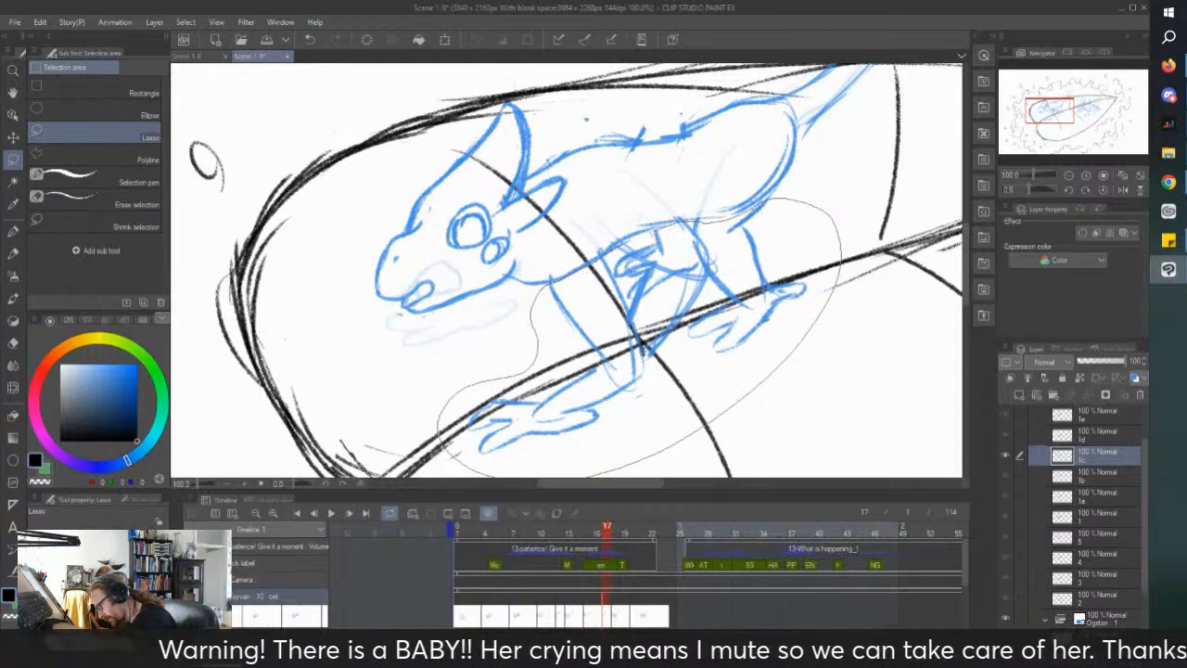
{"action": "left_click_drag", "start_coordinate": [705, 223], "coordinate": [551, 283]}
{"action": "key", "text": "Delete"}
{"action": "key", "text": "ctrl+d"}
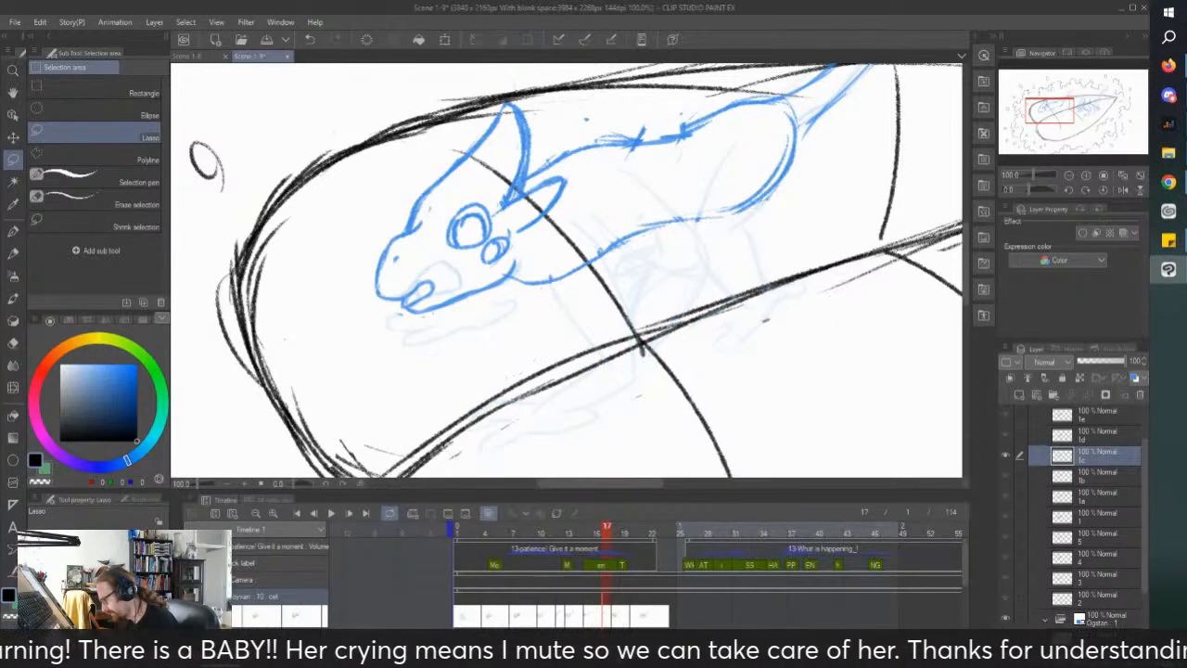
Step: Clear the left creature's inner torso lines and the front paw below its chin from cel 1d at frame 18
{"action": "left_click", "coordinate": [615, 620]}
{"action": "mouse_move", "coordinate": [536, 295]}
{"action": "left_mouse_down"}
{"action": "mouse_move", "coordinate": [454, 465]}
{"action": "mouse_move", "coordinate": [863, 246]}
{"action": "mouse_move", "coordinate": [770, 193]}
{"action": "mouse_move", "coordinate": [780, 190]}
{"action": "mouse_move", "coordinate": [660, 146]}
{"action": "mouse_move", "coordinate": [605, 170]}
{"action": "left_mouse_up"}
{"action": "key", "text": "Delete"}
{"action": "key", "text": "Delete"}
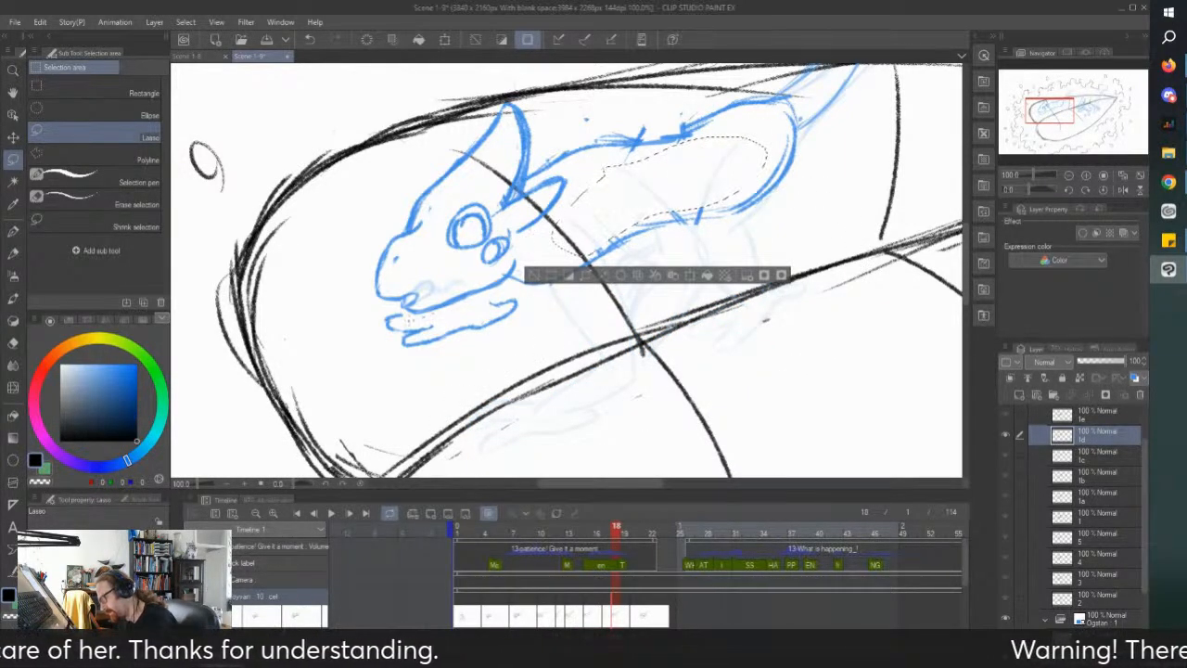
{"action": "mouse_move", "coordinate": [401, 310]}
{"action": "left_mouse_down"}
{"action": "mouse_move", "coordinate": [409, 387]}
{"action": "mouse_move", "coordinate": [546, 290]}
{"action": "mouse_move", "coordinate": [403, 312]}
{"action": "left_mouse_up"}
{"action": "key", "text": "Delete"}
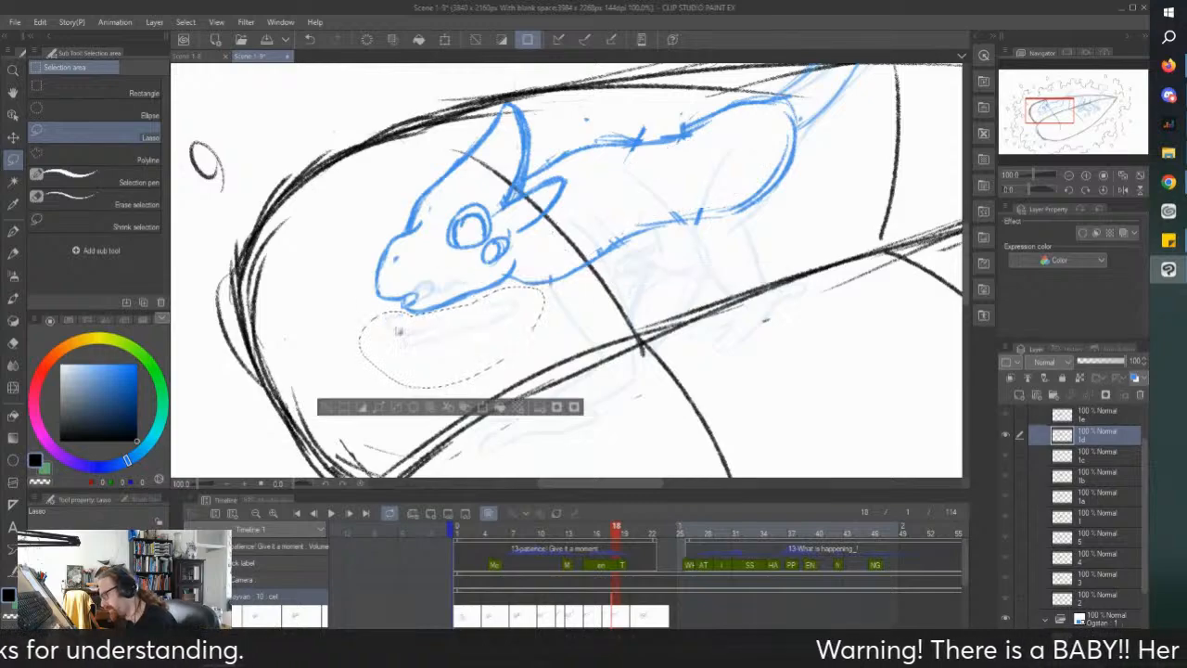
{"action": "key", "text": "ctrl+d"}
{"action": "scroll", "coordinate": [371, 365], "scroll_direction": "down", "scroll_amount": 2}
{"action": "left_click_drag", "start_coordinate": [371, 365], "coordinate": [394, 386]}
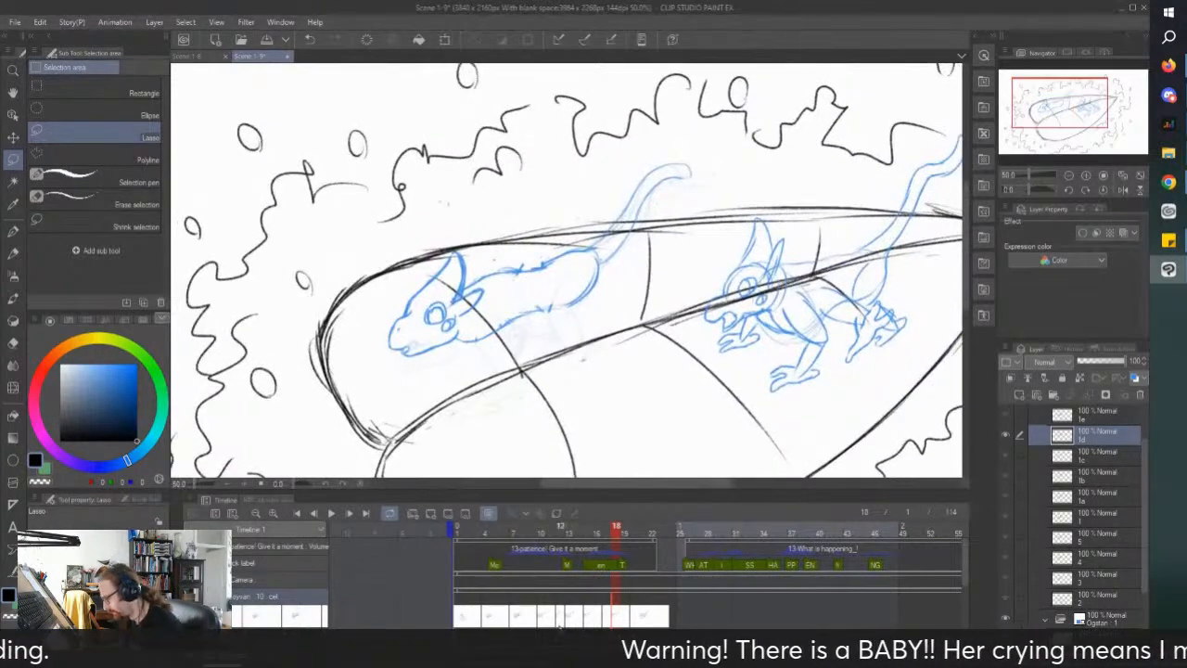
Step: Clear the left creature's body and tail from cel 1b at frame 15, keeping only the head
{"action": "left_click", "coordinate": [562, 618]}
{"action": "left_click", "coordinate": [573, 621]}
{"action": "scroll", "coordinate": [439, 405], "scroll_direction": "up", "scroll_amount": 2}
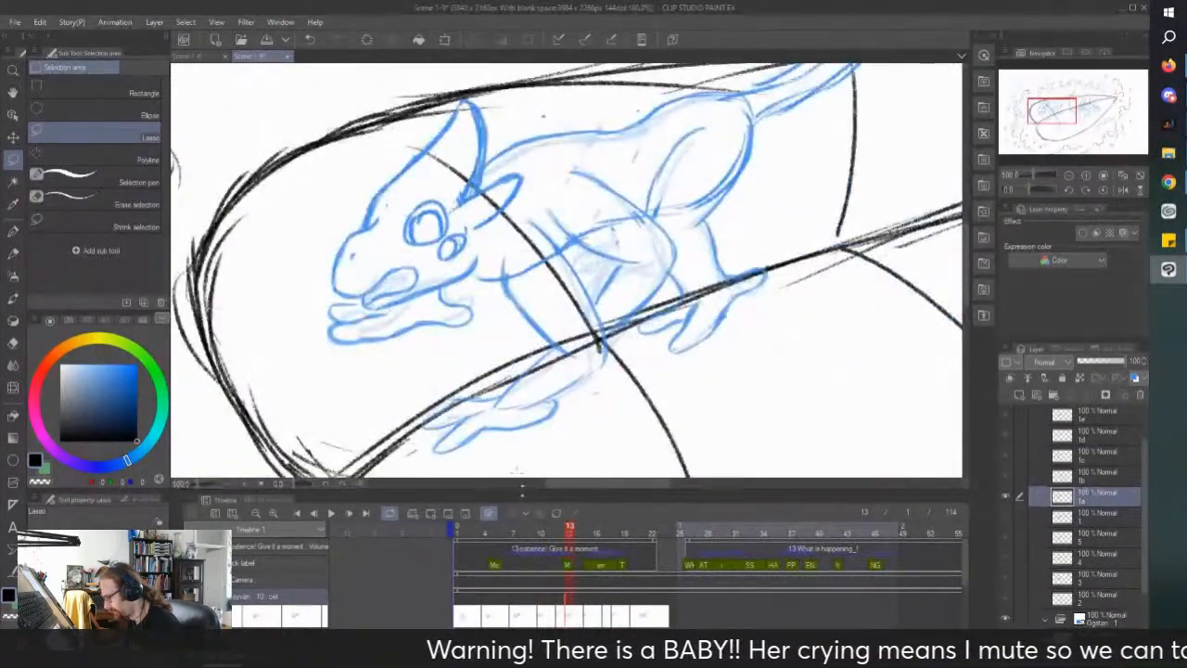
{"action": "left_click", "coordinate": [587, 620]}
{"action": "scroll", "coordinate": [533, 310], "scroll_direction": "down", "scroll_amount": 2}
{"action": "scroll", "coordinate": [492, 210], "scroll_direction": "up", "scroll_amount": 1}
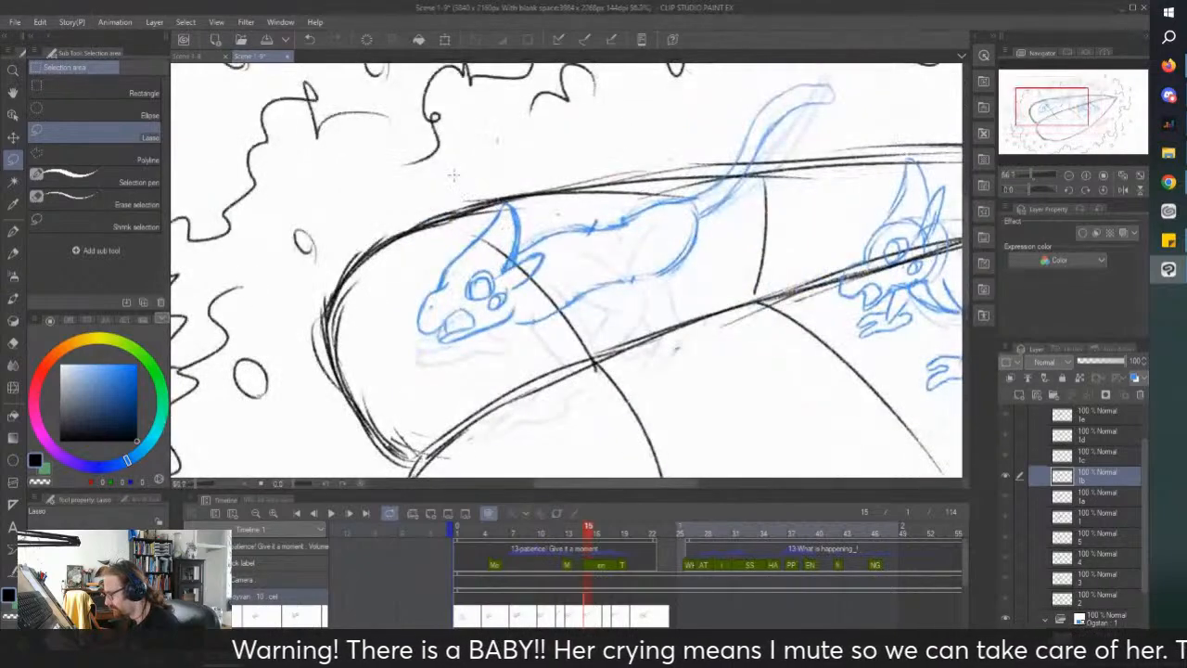
{"action": "scroll", "coordinate": [473, 222], "scroll_direction": "up", "scroll_amount": 2}
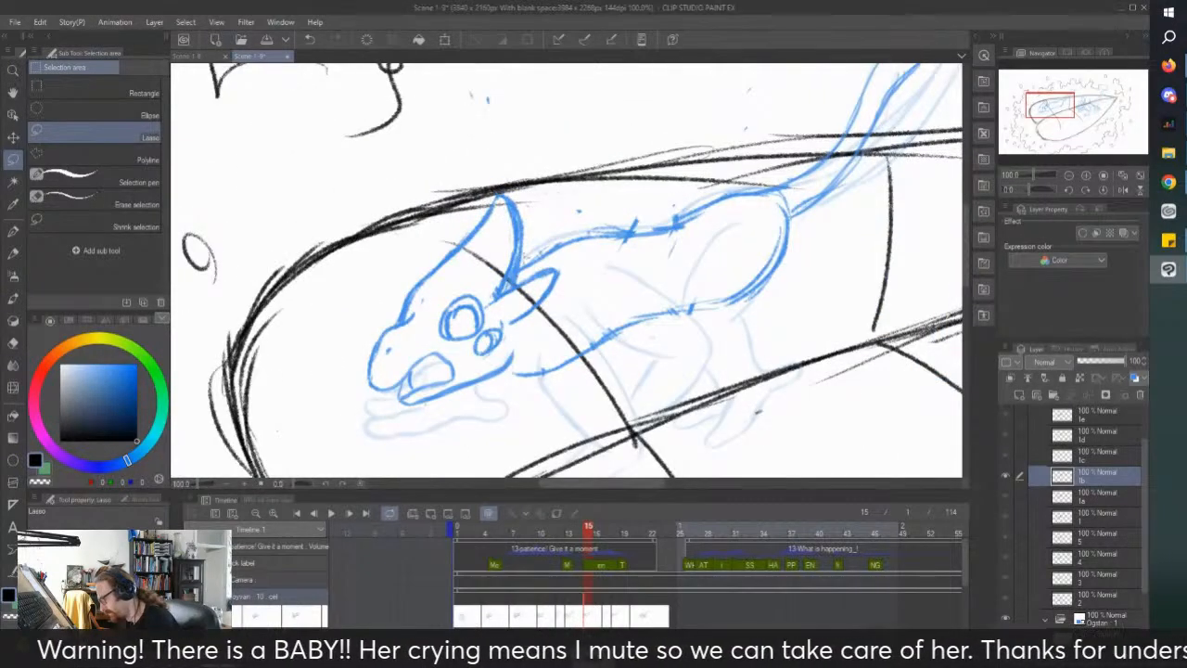
{"action": "mouse_move", "coordinate": [575, 265]}
{"action": "left_mouse_down"}
{"action": "mouse_move", "coordinate": [510, 384]}
{"action": "mouse_move", "coordinate": [803, 331]}
{"action": "mouse_move", "coordinate": [952, 67]}
{"action": "mouse_move", "coordinate": [531, 321]}
{"action": "left_mouse_up"}
{"action": "key", "text": "Delete"}
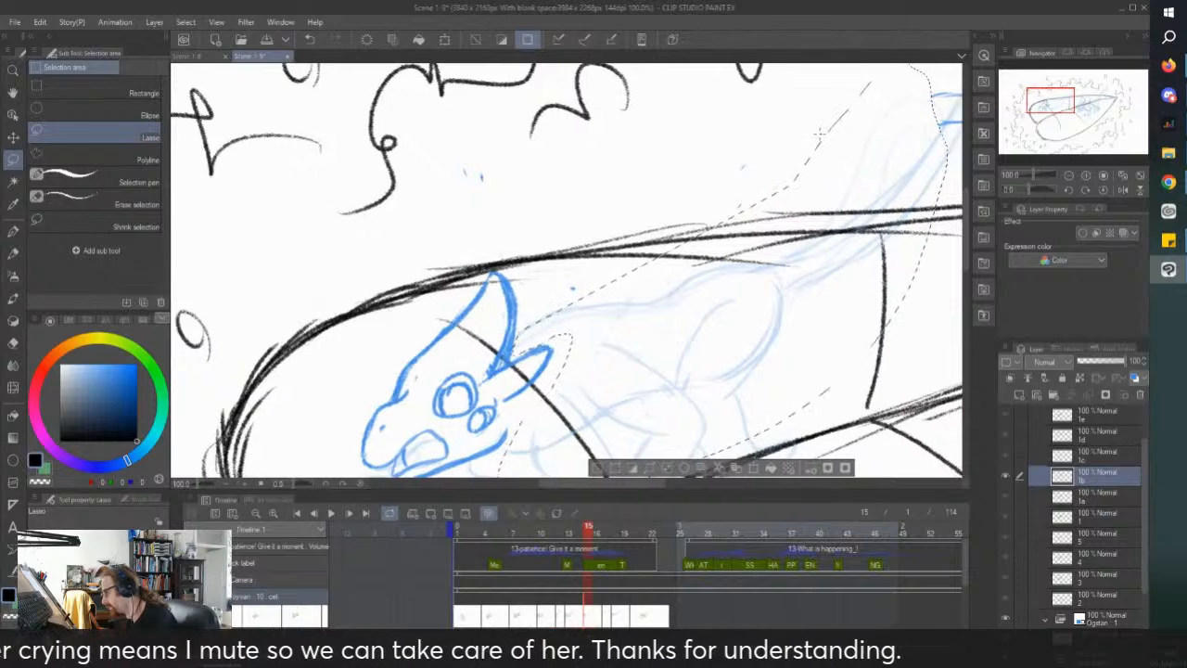
{"action": "scroll", "coordinate": [824, 132], "scroll_direction": "down", "scroll_amount": 1}
{"action": "mouse_move", "coordinate": [886, 136]}
{"action": "left_mouse_down"}
{"action": "mouse_move", "coordinate": [886, 88]}
{"action": "mouse_move", "coordinate": [935, 107]}
{"action": "left_mouse_up"}
{"action": "key", "text": "Delete"}
{"action": "key", "text": "ctrl+d"}
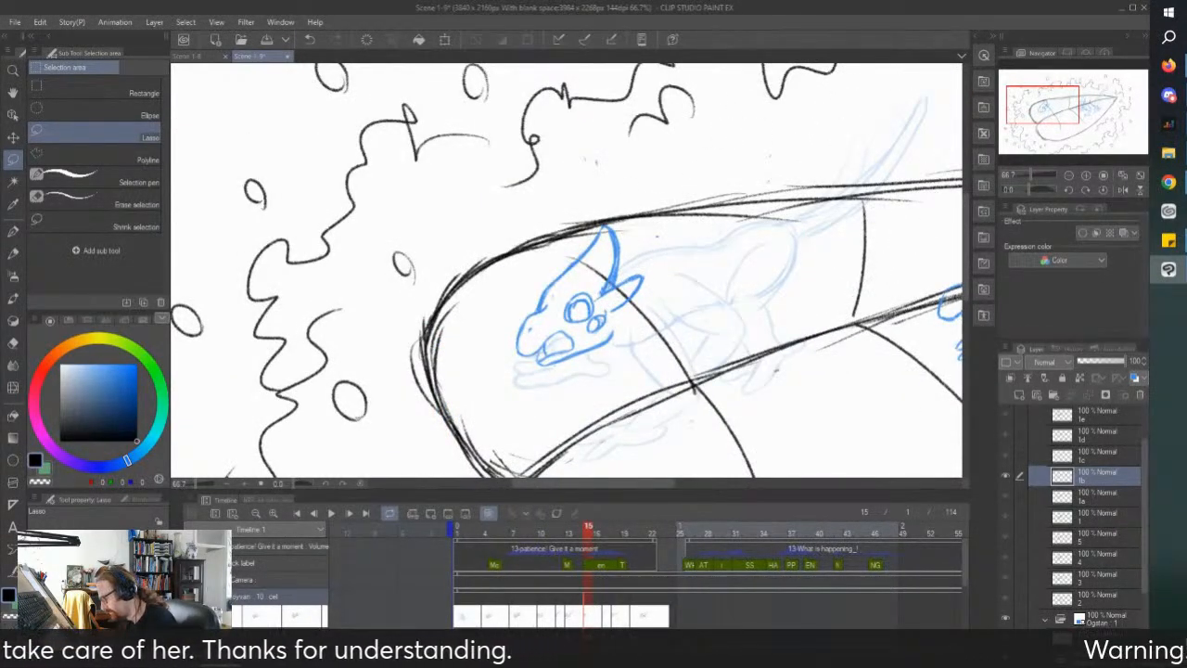
Step: Clear the left creature's body and tail from cel 1c at frame 17, keeping only the head
{"action": "scroll", "coordinate": [551, 352], "scroll_direction": "up", "scroll_amount": 1}
{"action": "scroll", "coordinate": [504, 397], "scroll_direction": "down", "scroll_amount": 1}
{"action": "left_click", "coordinate": [606, 618]}
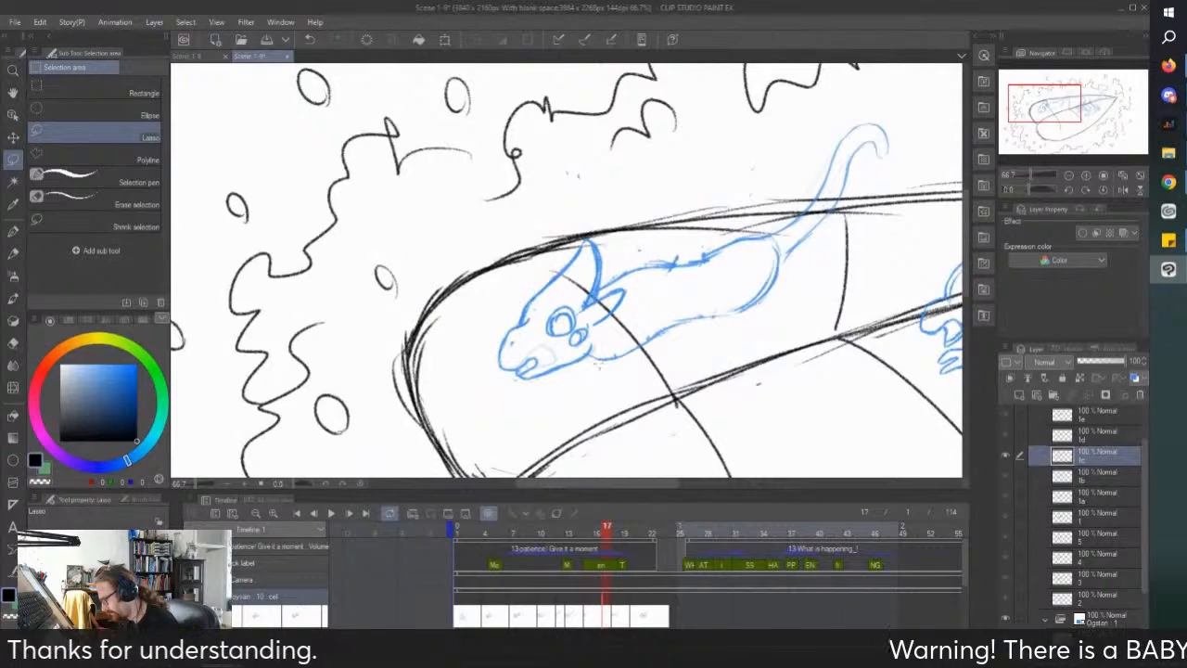
{"action": "scroll", "coordinate": [601, 361], "scroll_direction": "up", "scroll_amount": 1}
{"action": "scroll", "coordinate": [587, 341], "scroll_direction": "down", "scroll_amount": 1}
{"action": "mouse_move", "coordinate": [577, 379]}
{"action": "left_mouse_down"}
{"action": "mouse_move", "coordinate": [918, 184]}
{"action": "mouse_move", "coordinate": [698, 196]}
{"action": "mouse_move", "coordinate": [601, 269]}
{"action": "mouse_move", "coordinate": [587, 341]}
{"action": "left_mouse_up"}
{"action": "key", "text": "Delete"}
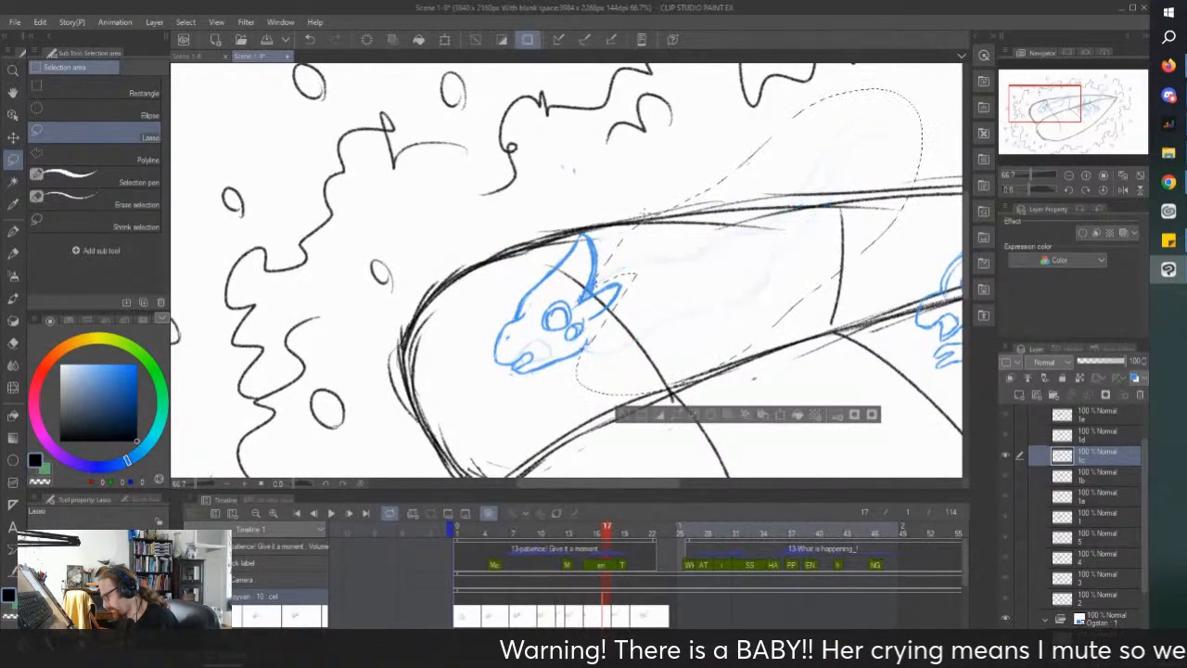
{"action": "key", "text": "ctrl+d"}
Step: Clear the left creature's body and tail from cel 1d at frame 18, keeping only the head
{"action": "left_click", "coordinate": [615, 616]}
{"action": "key", "text": "Right"}
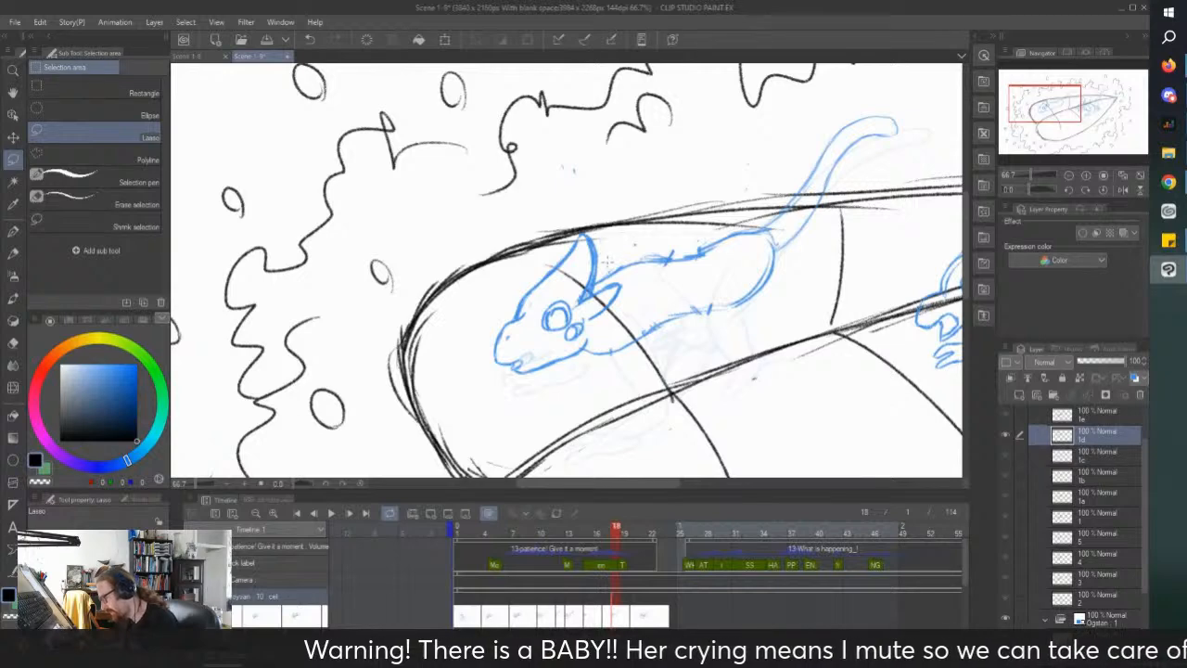
{"action": "mouse_move", "coordinate": [582, 366]}
{"action": "left_mouse_down"}
{"action": "mouse_move", "coordinate": [816, 290]}
{"action": "mouse_move", "coordinate": [631, 278]}
{"action": "left_mouse_up"}
{"action": "key", "text": "Delete"}
{"action": "key", "text": "ctrl+d"}
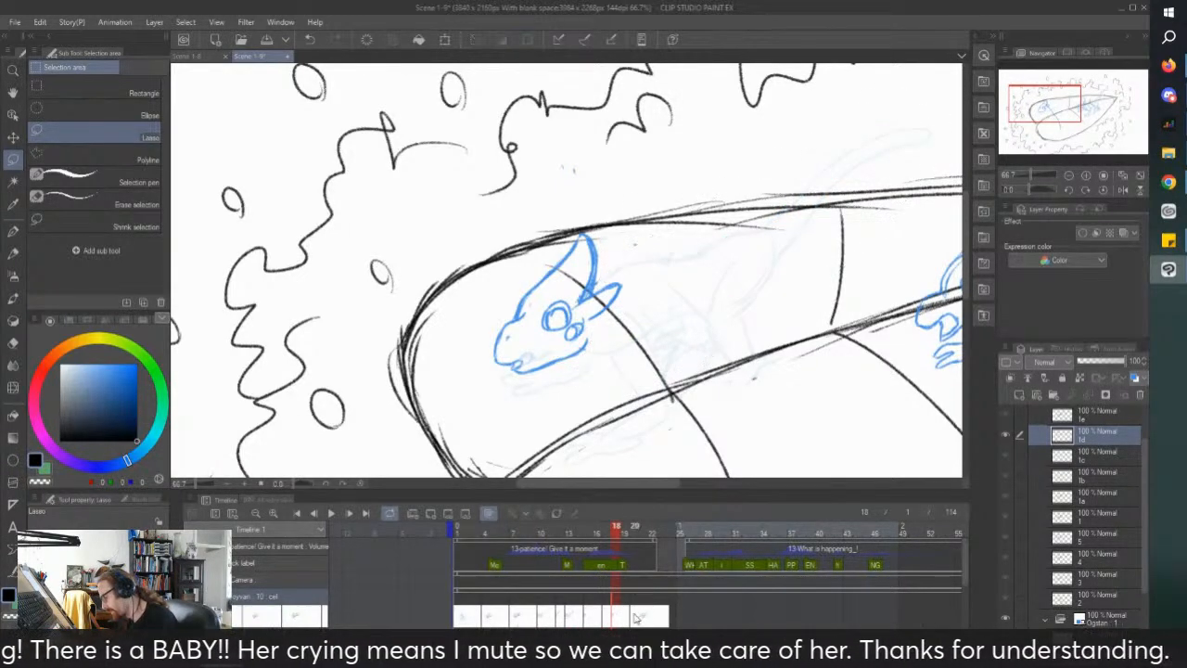
Step: Clear the left creature's body, legs, tail and the front paw below its chin from cel 1e at frame 20
{"action": "key", "text": "Right"}
{"action": "key", "text": "Right"}
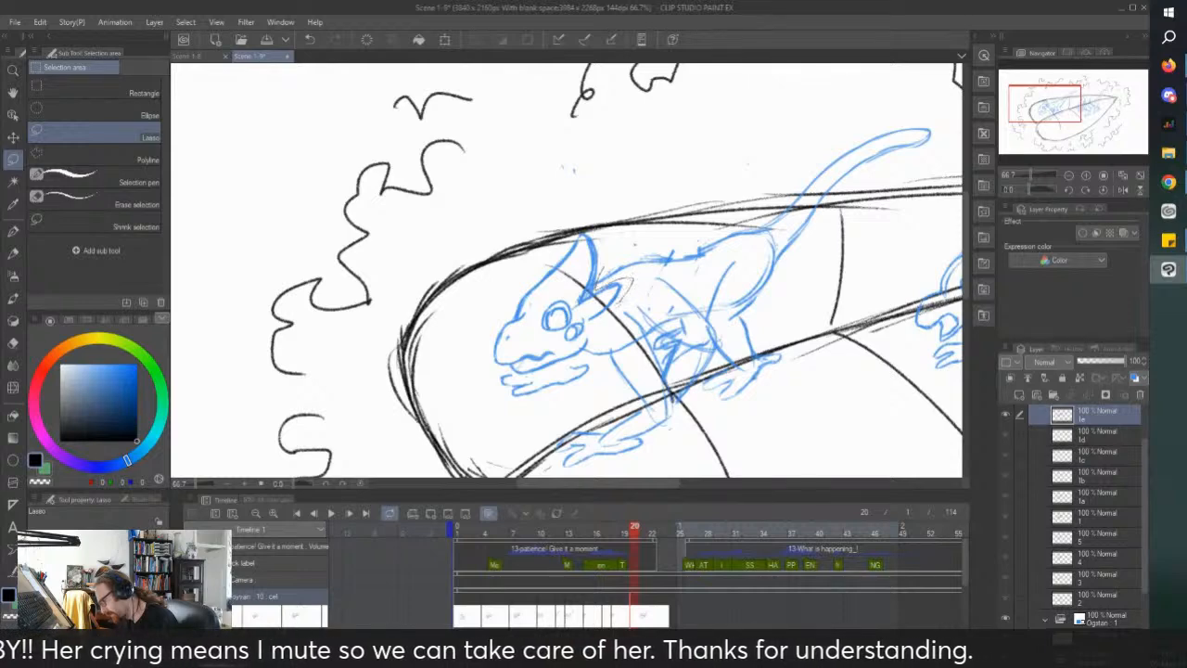
{"action": "mouse_move", "coordinate": [586, 356]}
{"action": "left_mouse_down"}
{"action": "mouse_move", "coordinate": [536, 456]}
{"action": "mouse_move", "coordinate": [900, 247]}
{"action": "mouse_move", "coordinate": [782, 135]}
{"action": "mouse_move", "coordinate": [603, 264]}
{"action": "left_mouse_up"}
{"action": "key", "text": "Delete"}
{"action": "mouse_move", "coordinate": [506, 365]}
{"action": "left_mouse_down"}
{"action": "mouse_move", "coordinate": [493, 376]}
{"action": "mouse_move", "coordinate": [586, 351]}
{"action": "mouse_move", "coordinate": [548, 358]}
{"action": "left_mouse_up"}
{"action": "key", "text": "Delete"}
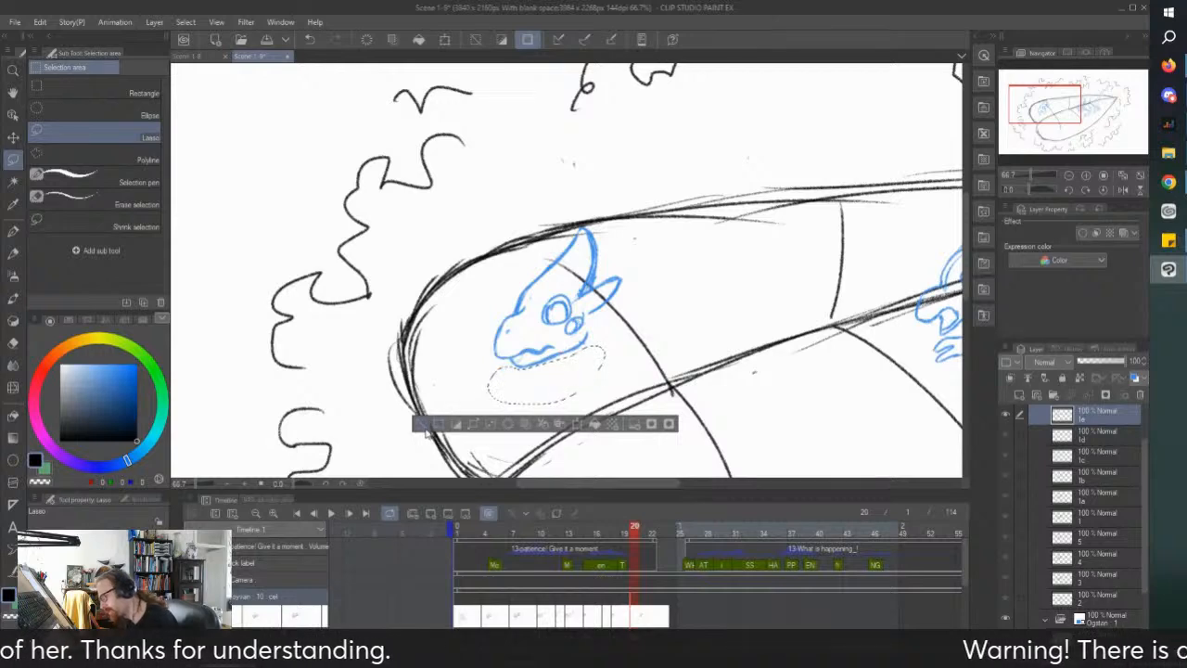
{"action": "key", "text": "ctrl+d"}
Step: Play back the animation and shift cel 1e one frame later on the timeline so cel 1d holds through frame 20
{"action": "left_click_drag", "start_coordinate": [439, 527], "coordinate": [357, 545]}
{"action": "left_click", "coordinate": [331, 513]}
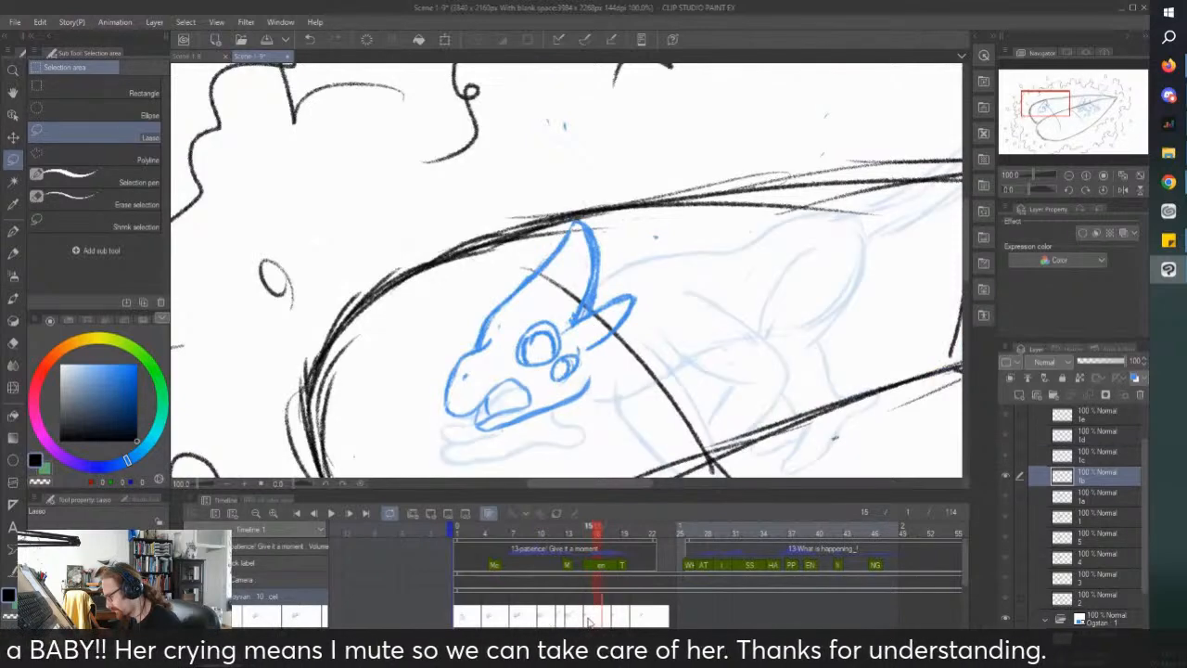
{"action": "scroll", "coordinate": [519, 446], "scroll_direction": "down", "scroll_amount": 2}
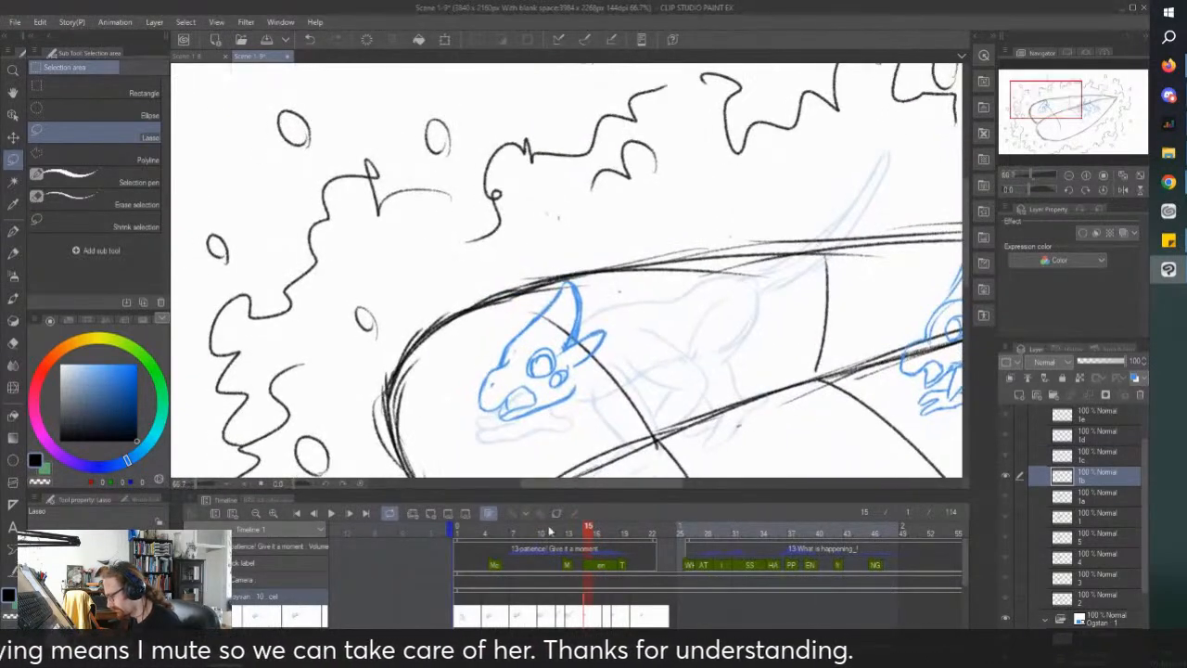
{"action": "left_click", "coordinate": [619, 619]}
{"action": "left_click_drag", "start_coordinate": [630, 623], "coordinate": [638, 627]}
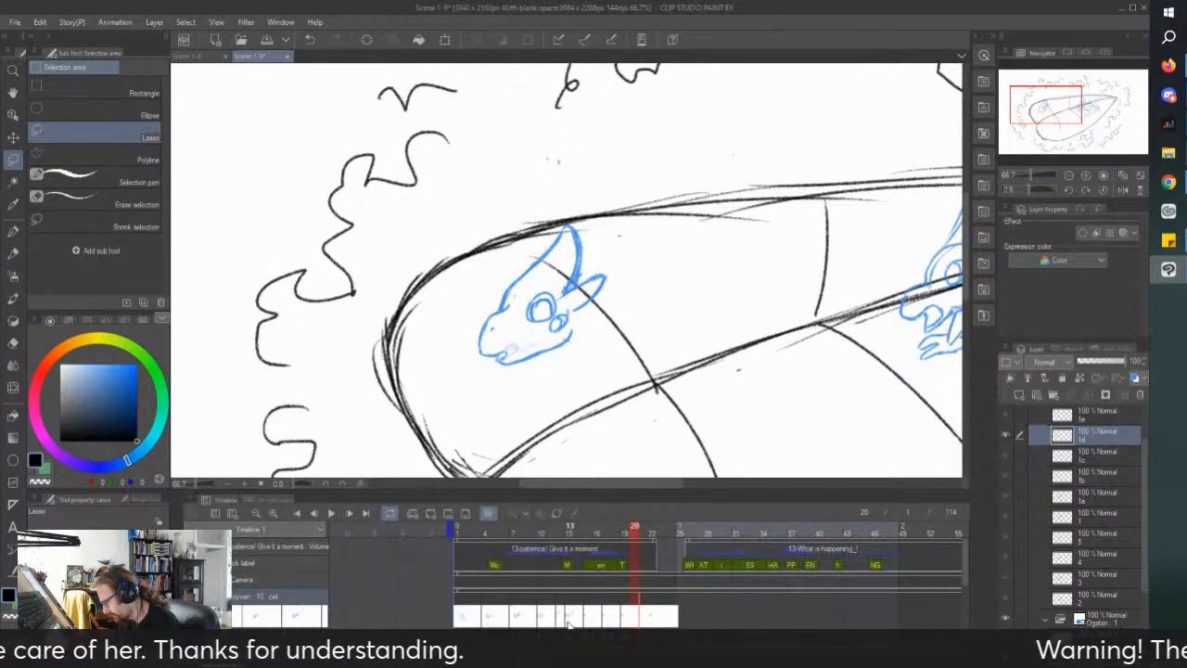
Step: Select the left creature's head on cel 1b at frame 15 and transform it to sit slightly lower
{"action": "left_click", "coordinate": [584, 526]}
{"action": "left_click", "coordinate": [565, 622]}
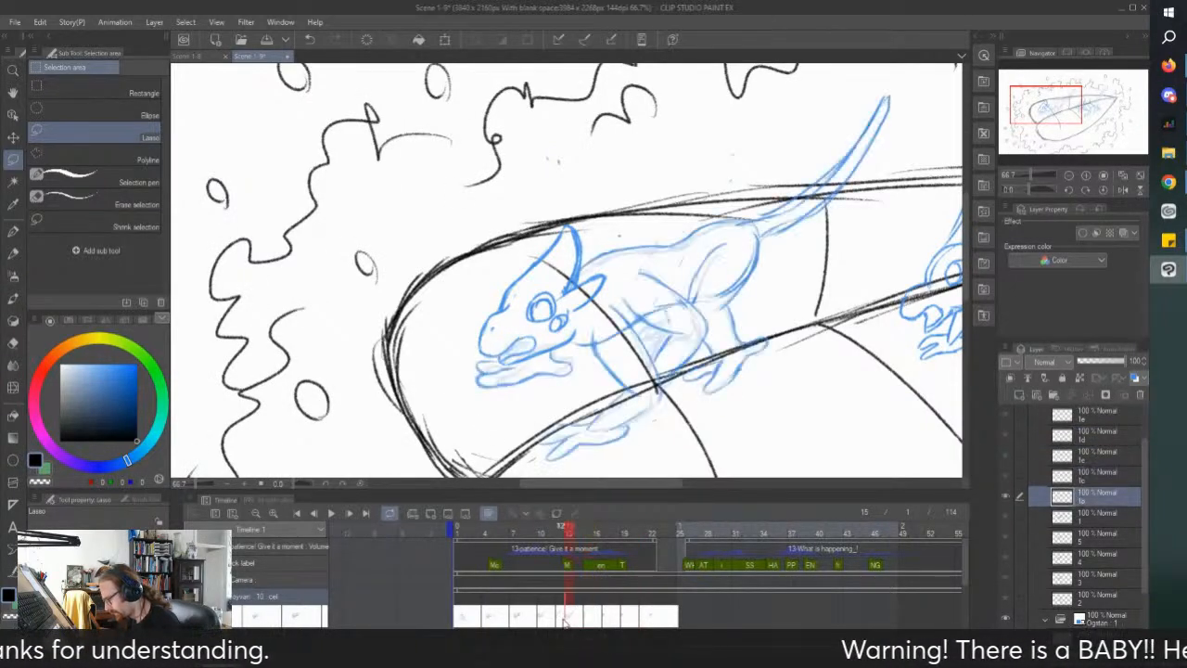
{"action": "left_click", "coordinate": [582, 622]}
{"action": "scroll", "coordinate": [564, 347], "scroll_direction": "up", "scroll_amount": 2}
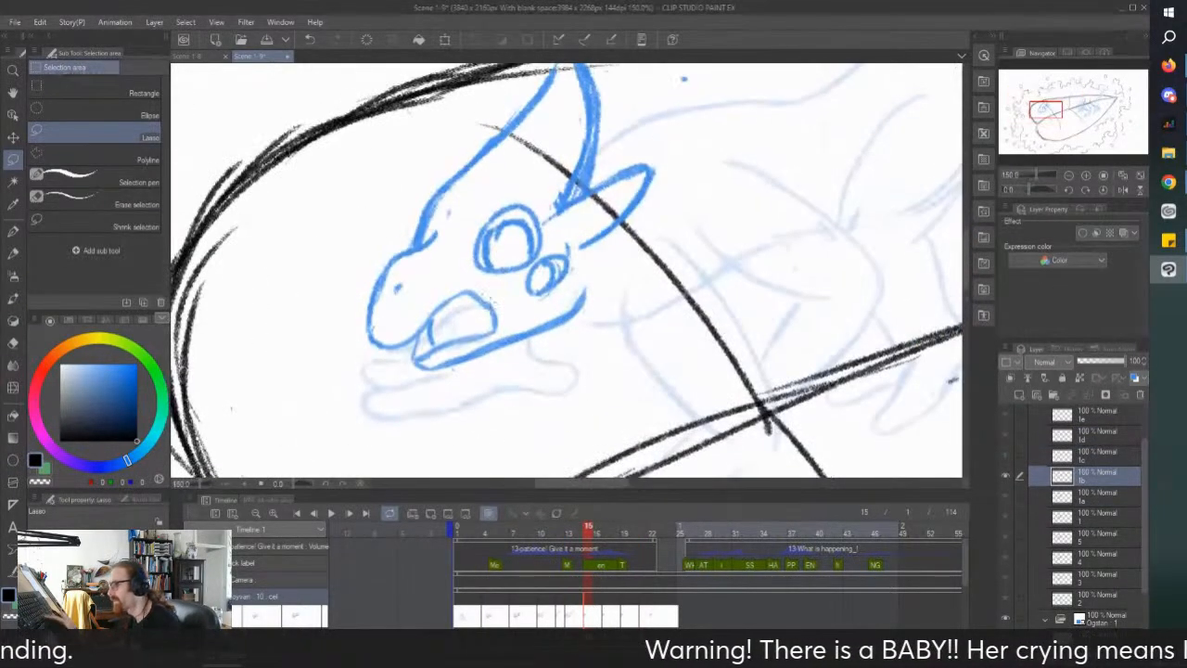
{"action": "scroll", "coordinate": [485, 293], "scroll_direction": "down", "scroll_amount": 1}
{"action": "scroll", "coordinate": [486, 295], "scroll_direction": "down", "scroll_amount": 1}
{"action": "left_click_drag", "start_coordinate": [382, 315], "coordinate": [388, 288]}
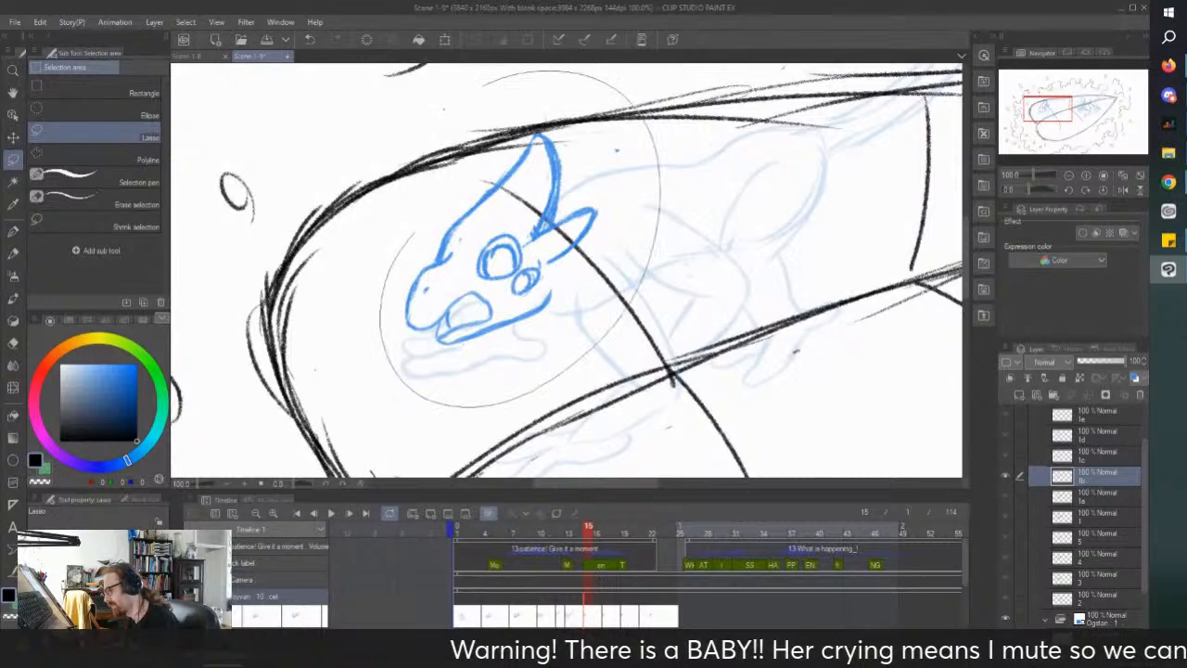
{"action": "key", "text": "ctrl+t"}
{"action": "mouse_move", "coordinate": [368, 348]}
{"action": "left_mouse_down"}
{"action": "mouse_move", "coordinate": [399, 356]}
{"action": "mouse_move", "coordinate": [387, 336]}
{"action": "mouse_move", "coordinate": [403, 353]}
{"action": "left_mouse_up"}
{"action": "left_click", "coordinate": [477, 442]}
{"action": "key", "text": "ctrl+d"}
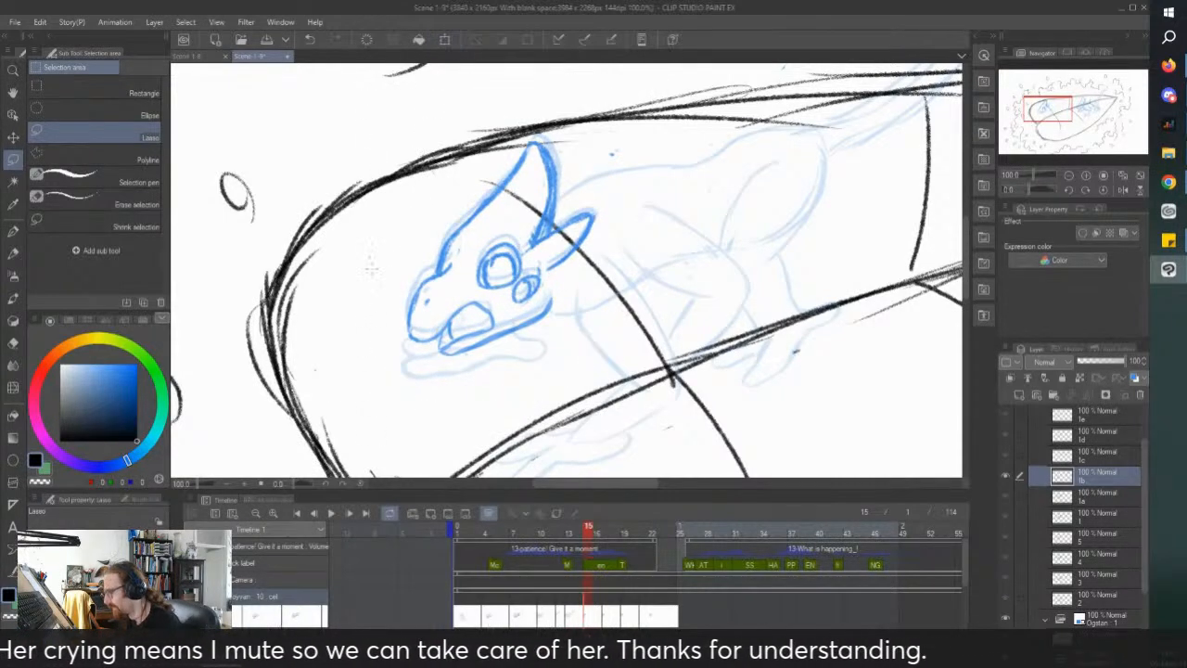
Step: Draw the left creature's back and belly lines on cel 1b with the sketch pencil ANIMATE brush
{"action": "key", "text": "p"}
{"action": "scroll", "coordinate": [369, 256], "scroll_direction": "down", "scroll_amount": 2}
{"action": "scroll", "coordinate": [560, 154], "scroll_direction": "up", "scroll_amount": 2}
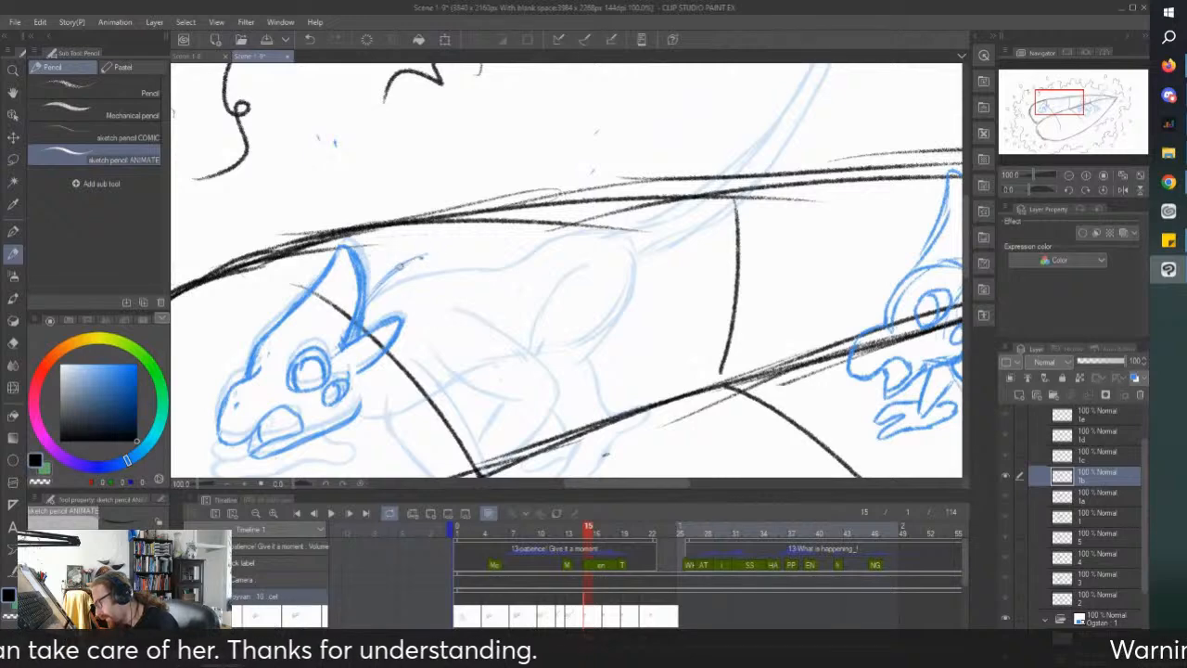
{"action": "left_click_drag", "start_coordinate": [443, 251], "coordinate": [594, 212]}
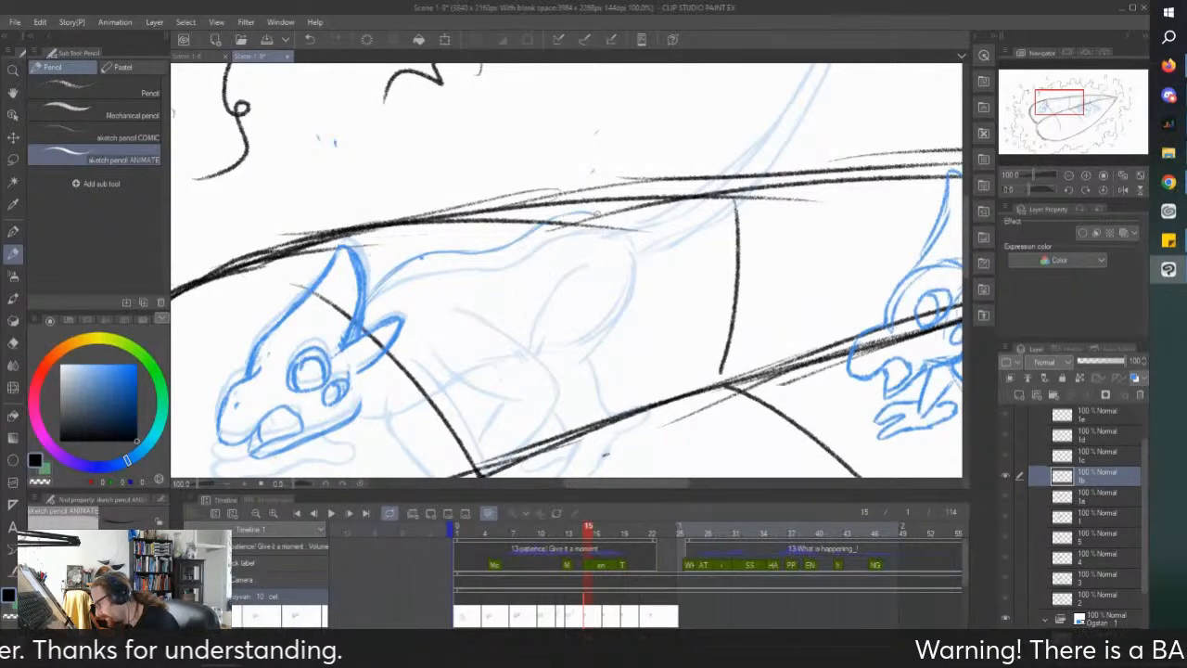
{"action": "mouse_move", "coordinate": [594, 317]}
{"action": "left_mouse_down"}
{"action": "mouse_move", "coordinate": [498, 340]}
{"action": "mouse_move", "coordinate": [482, 364]}
{"action": "left_mouse_up"}
{"action": "mouse_move", "coordinate": [485, 355]}
{"action": "left_mouse_down"}
{"action": "mouse_move", "coordinate": [445, 395]}
{"action": "mouse_move", "coordinate": [372, 405]}
{"action": "left_mouse_up"}
Step: Draw the left creature's rounded rump on cel 1b and add a tail curving upward above the leaf
{"action": "scroll", "coordinate": [370, 406], "scroll_direction": "down", "scroll_amount": 2}
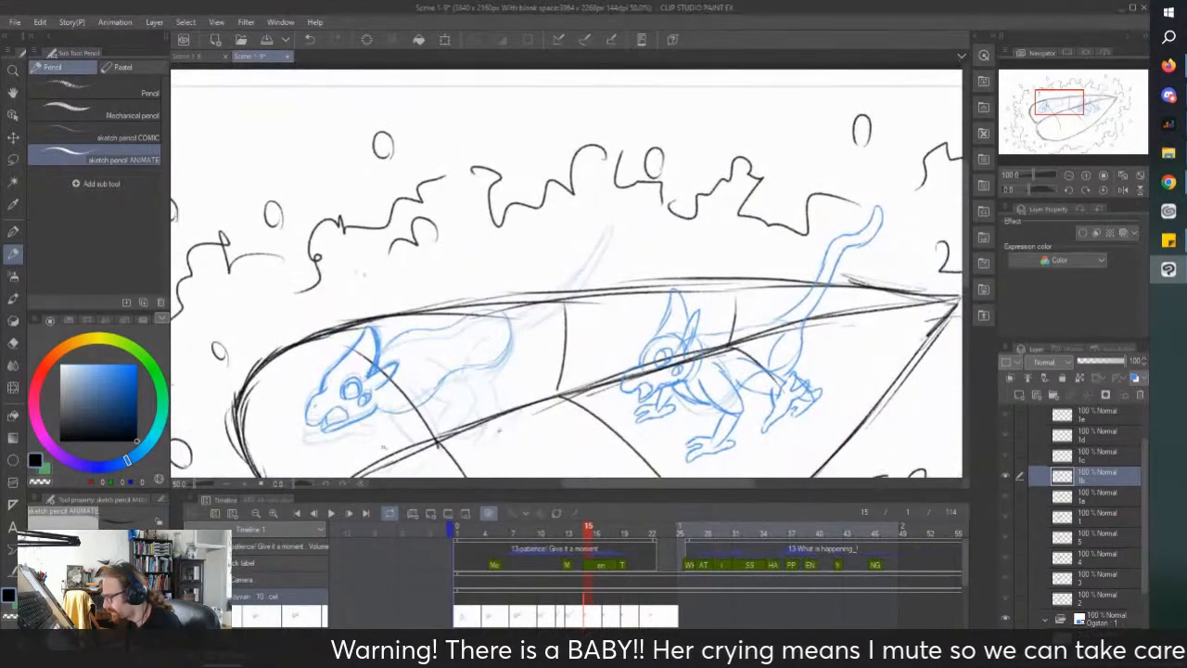
{"action": "scroll", "coordinate": [413, 382], "scroll_direction": "up", "scroll_amount": 2}
{"action": "mouse_move", "coordinate": [594, 260]}
{"action": "left_mouse_down"}
{"action": "mouse_move", "coordinate": [587, 326]}
{"action": "mouse_move", "coordinate": [544, 362]}
{"action": "left_mouse_up"}
{"action": "left_click_drag", "start_coordinate": [561, 240], "coordinate": [493, 247]}
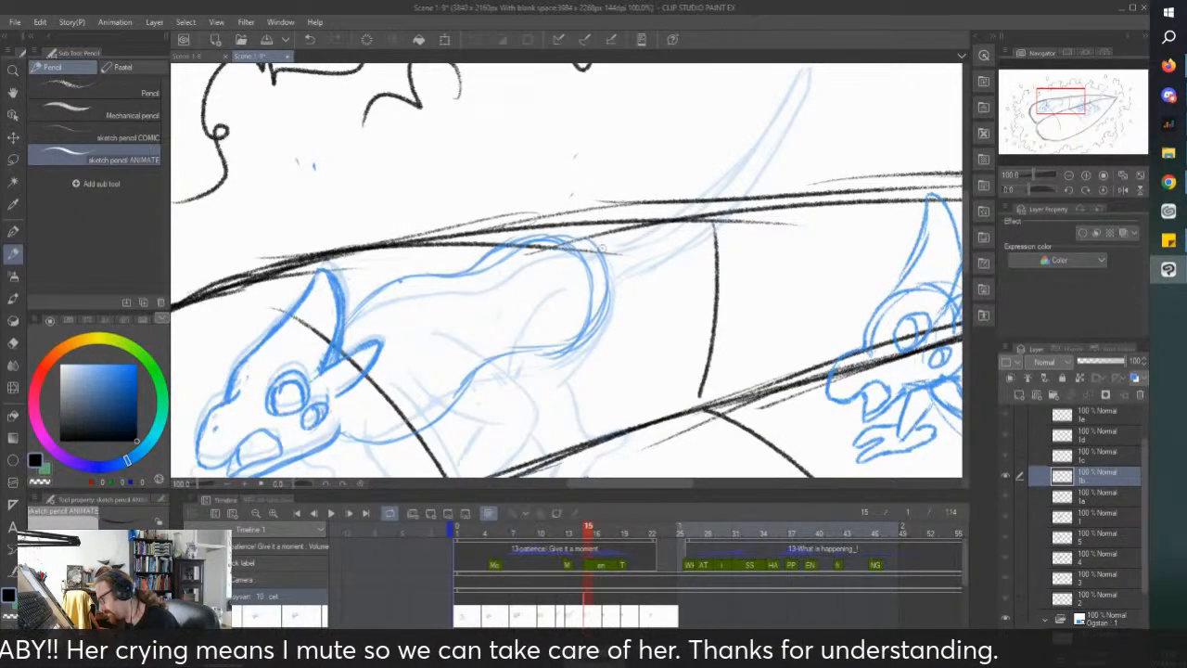
{"action": "mouse_move", "coordinate": [586, 248]}
{"action": "left_mouse_down"}
{"action": "mouse_move", "coordinate": [604, 278]}
{"action": "mouse_move", "coordinate": [588, 340]}
{"action": "left_mouse_up"}
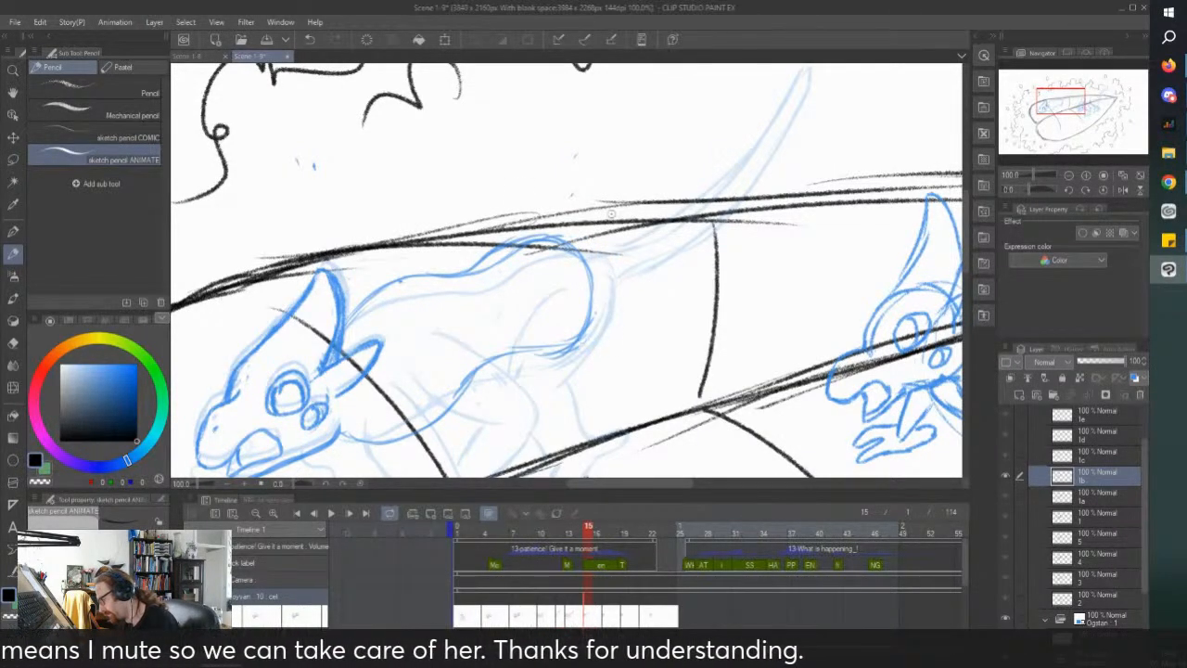
{"action": "scroll", "coordinate": [611, 214], "scroll_direction": "down", "scroll_amount": 2}
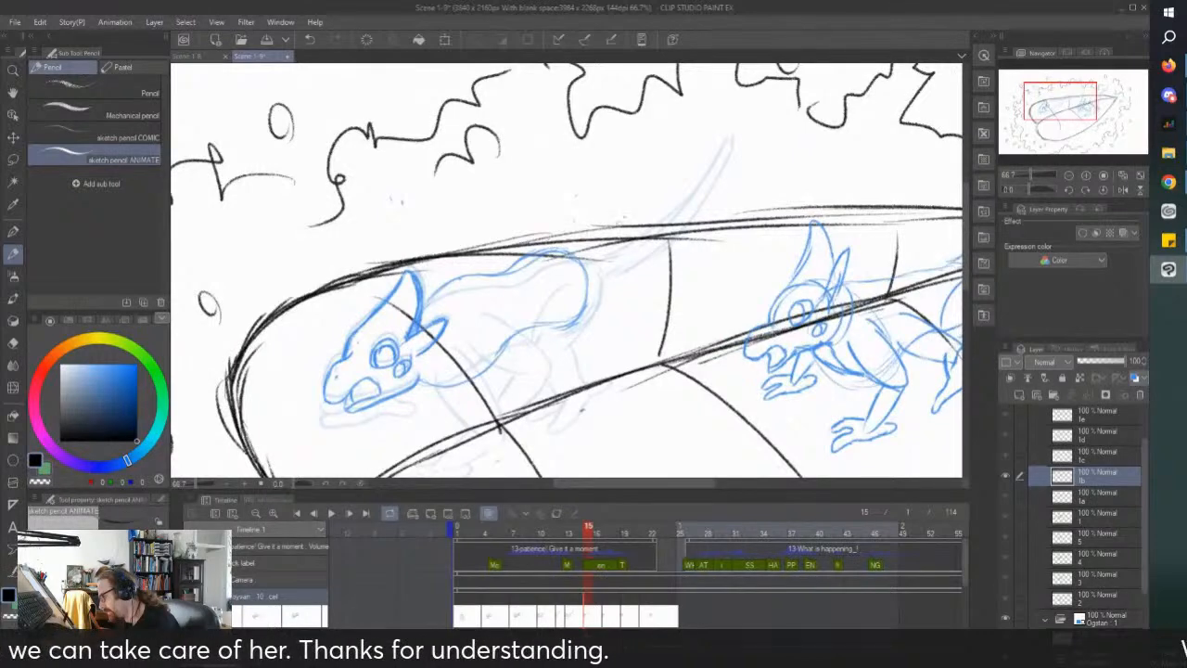
{"action": "mouse_move", "coordinate": [597, 238]}
{"action": "left_mouse_down"}
{"action": "mouse_move", "coordinate": [684, 164]}
{"action": "mouse_move", "coordinate": [666, 189]}
{"action": "mouse_move", "coordinate": [688, 119]}
{"action": "mouse_move", "coordinate": [691, 166]}
{"action": "mouse_move", "coordinate": [668, 210]}
{"action": "left_mouse_up"}
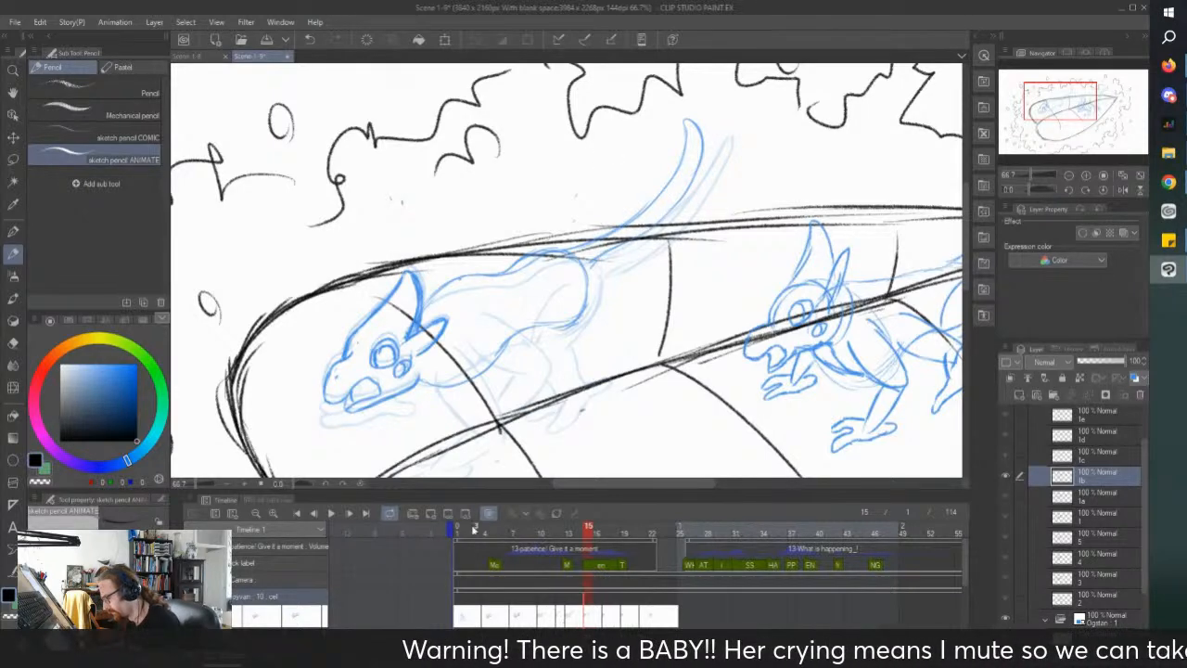
Step: Play back the animation to check the redrawn body on cel 1b in motion
{"action": "left_click", "coordinate": [331, 513]}
{"action": "key", "text": "ctrl+minus"}
{"action": "key", "text": "ctrl+minus"}
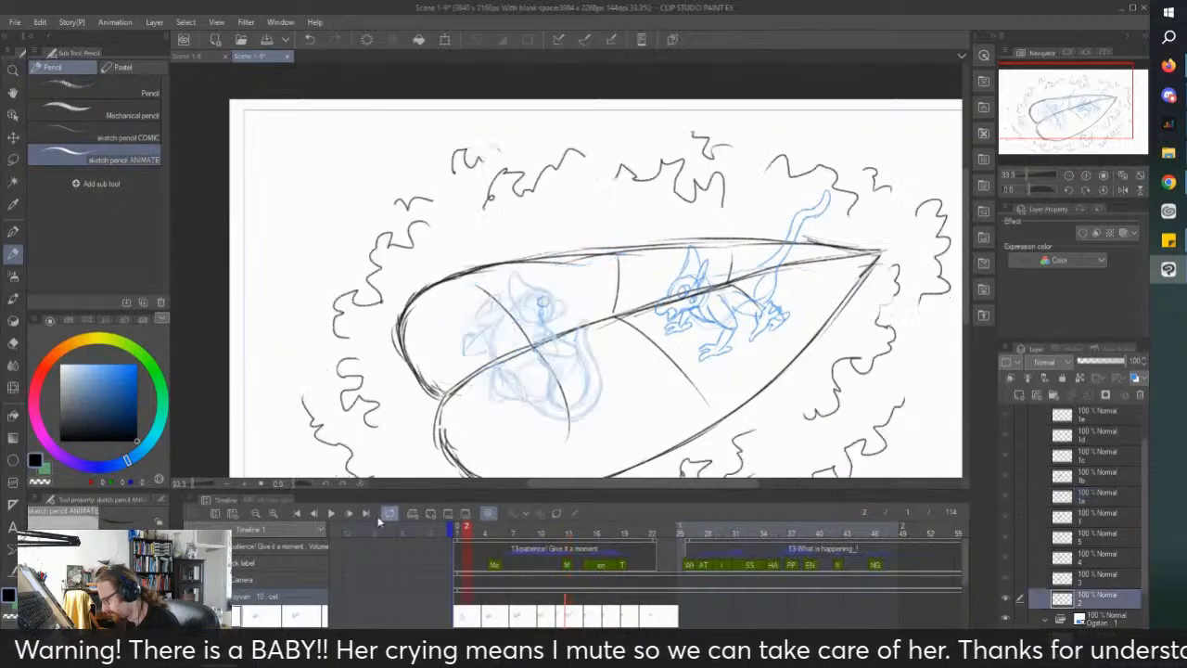
{"action": "left_click", "coordinate": [331, 513]}
{"action": "left_click", "coordinate": [332, 513]}
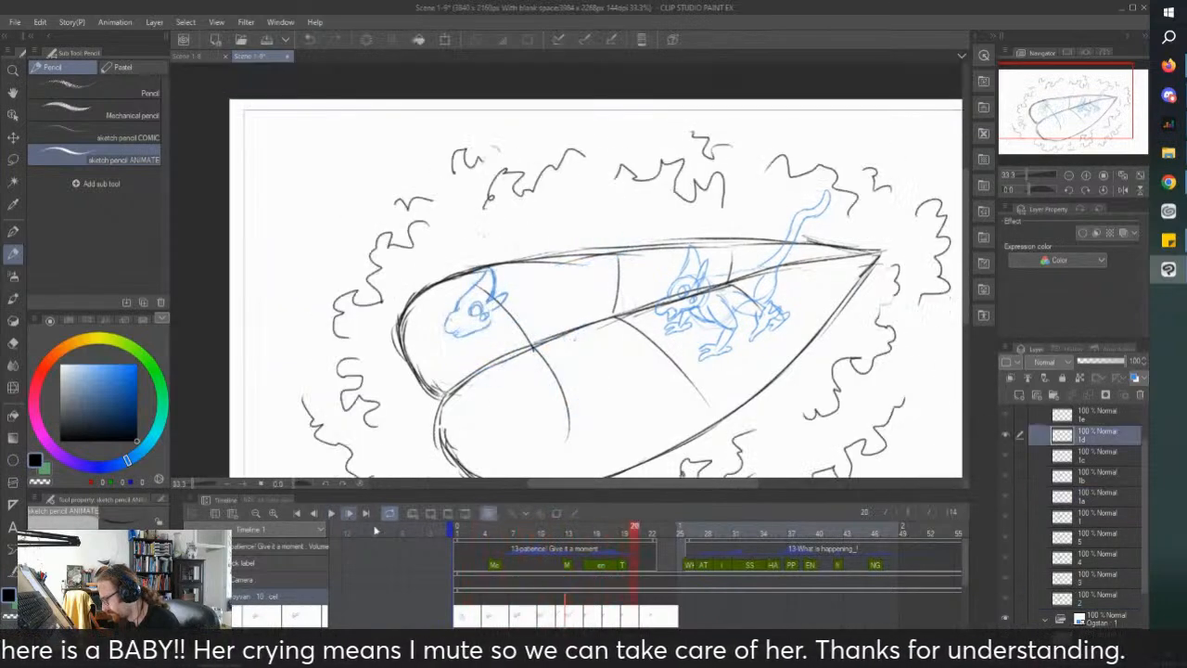
Step: Flip between the cels around frames 12, 13 and 15 to compare the left creature's body, head and paw positions
{"action": "left_click", "coordinate": [561, 620]}
{"action": "left_click", "coordinate": [570, 619]}
{"action": "left_click", "coordinate": [587, 620]}
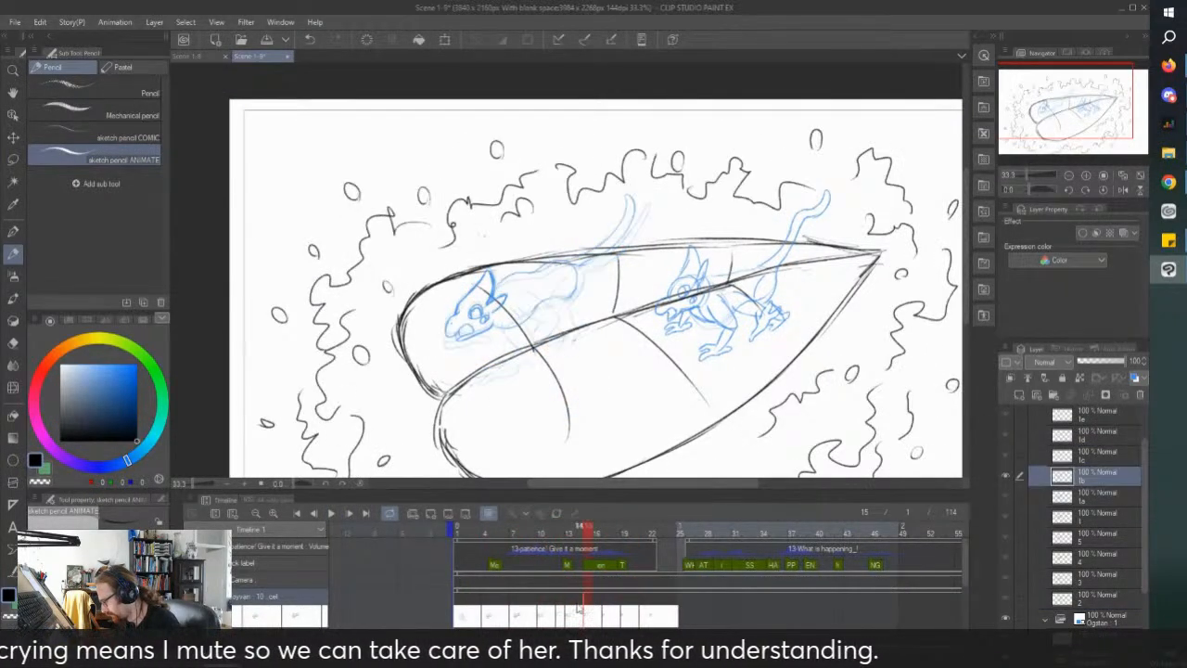
{"action": "key", "text": "ctrl+plus"}
{"action": "key", "text": "ctrl+plus"}
{"action": "left_click", "coordinate": [569, 619]}
{"action": "left_click", "coordinate": [560, 619]}
{"action": "left_click", "coordinate": [569, 623]}
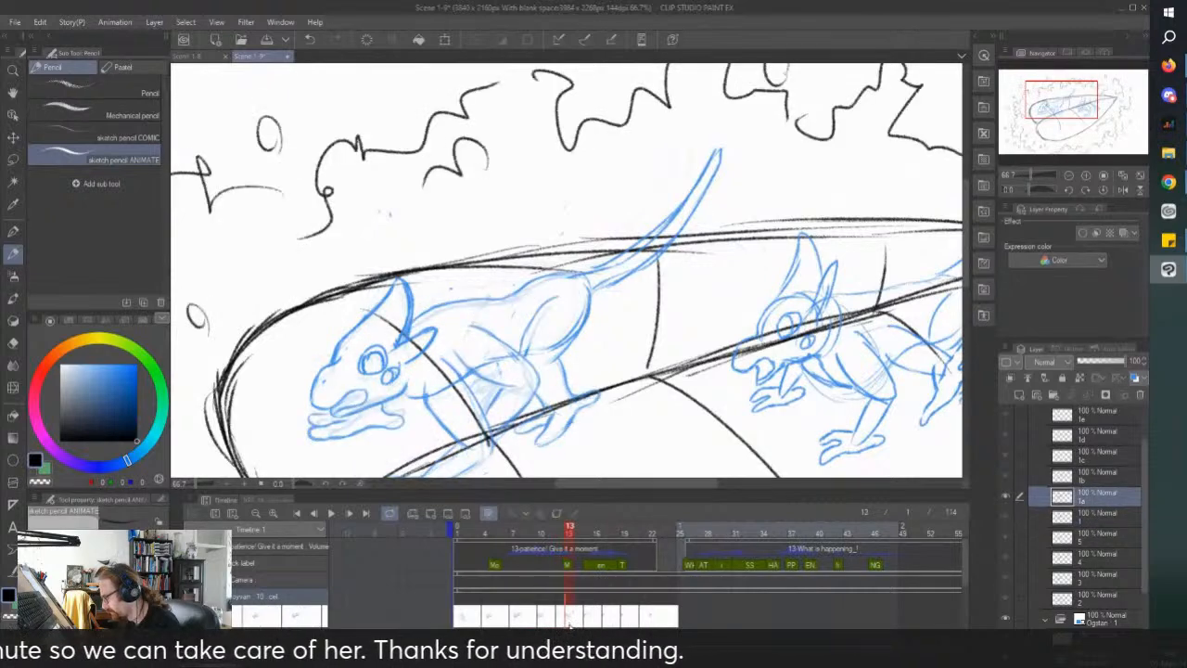
{"action": "left_click", "coordinate": [544, 623]}
{"action": "left_click", "coordinate": [559, 623]}
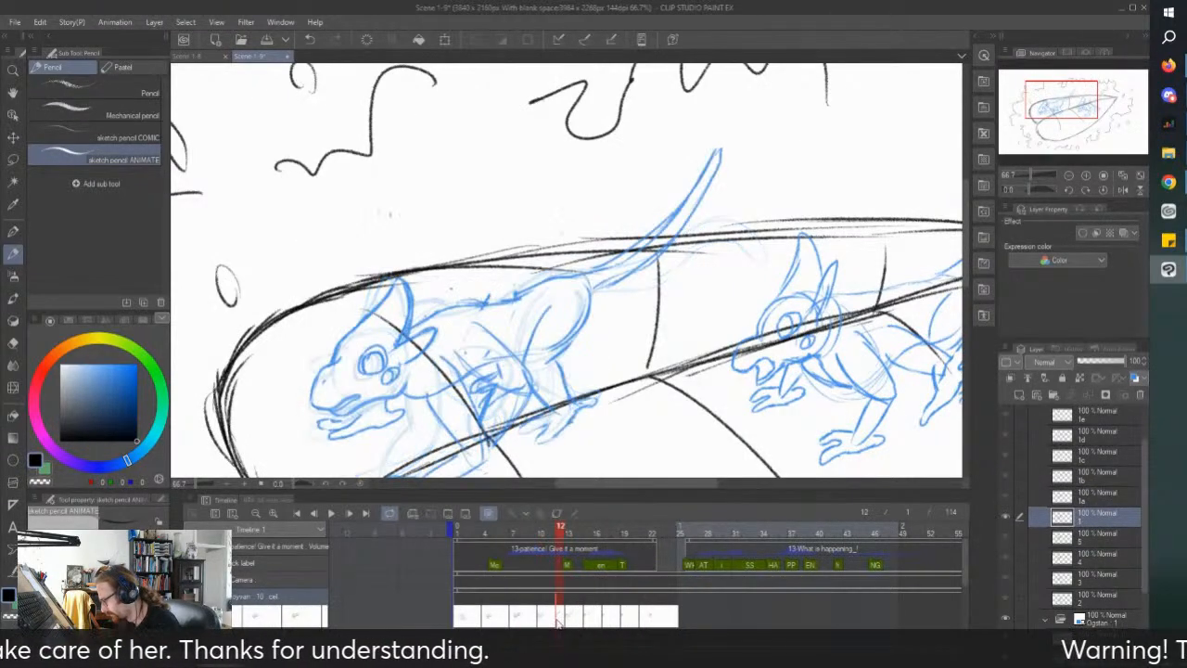
{"action": "left_click", "coordinate": [569, 623]}
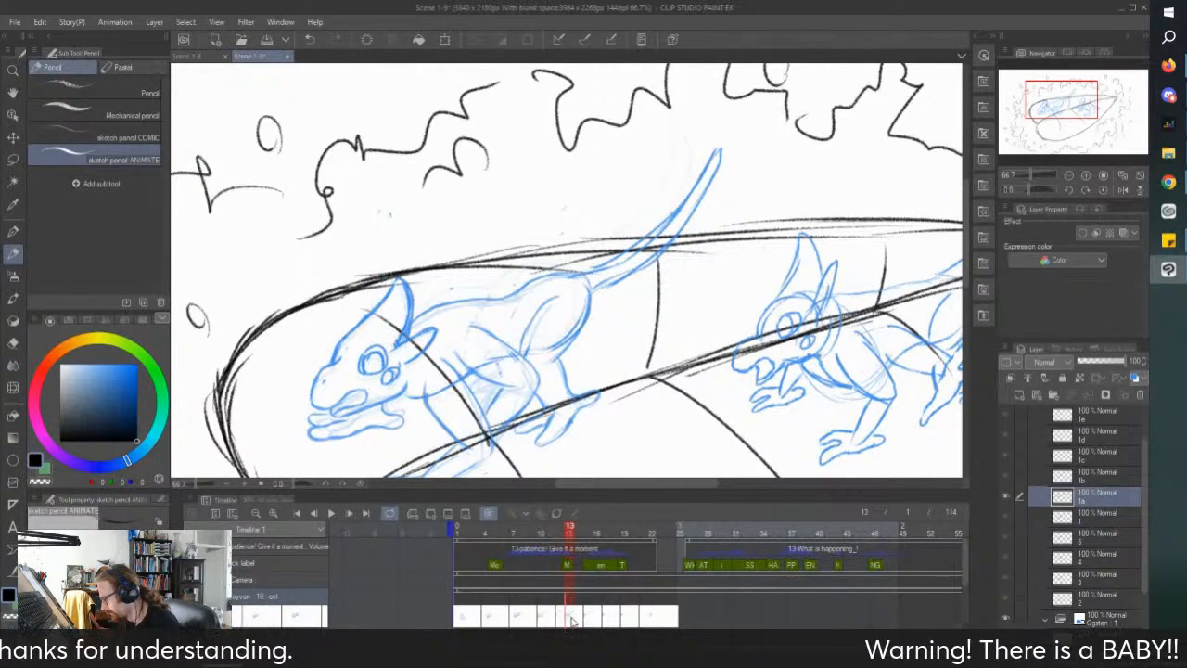
{"action": "left_click", "coordinate": [560, 623]}
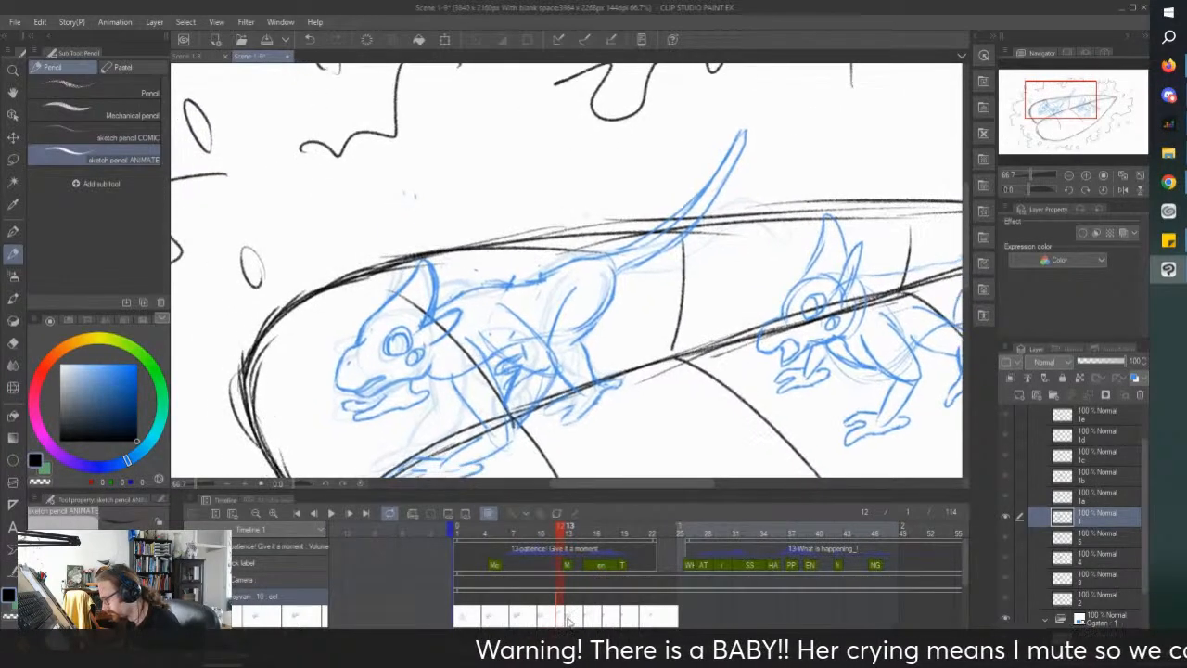
{"action": "left_click", "coordinate": [568, 623]}
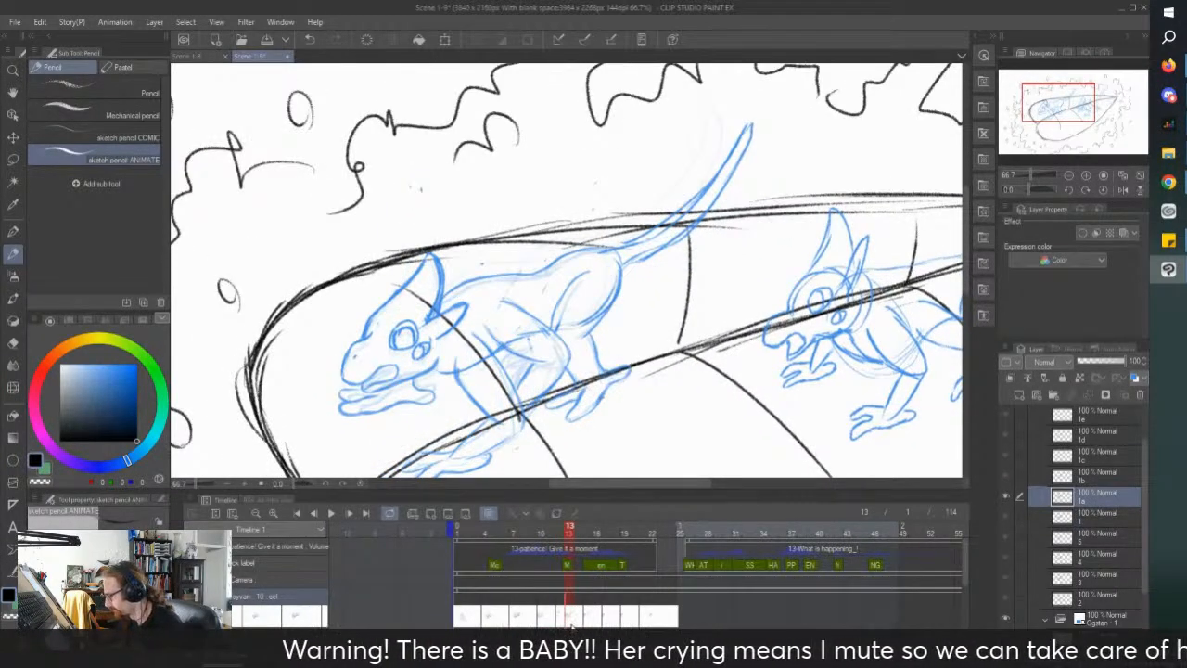
{"action": "key", "text": "Left"}
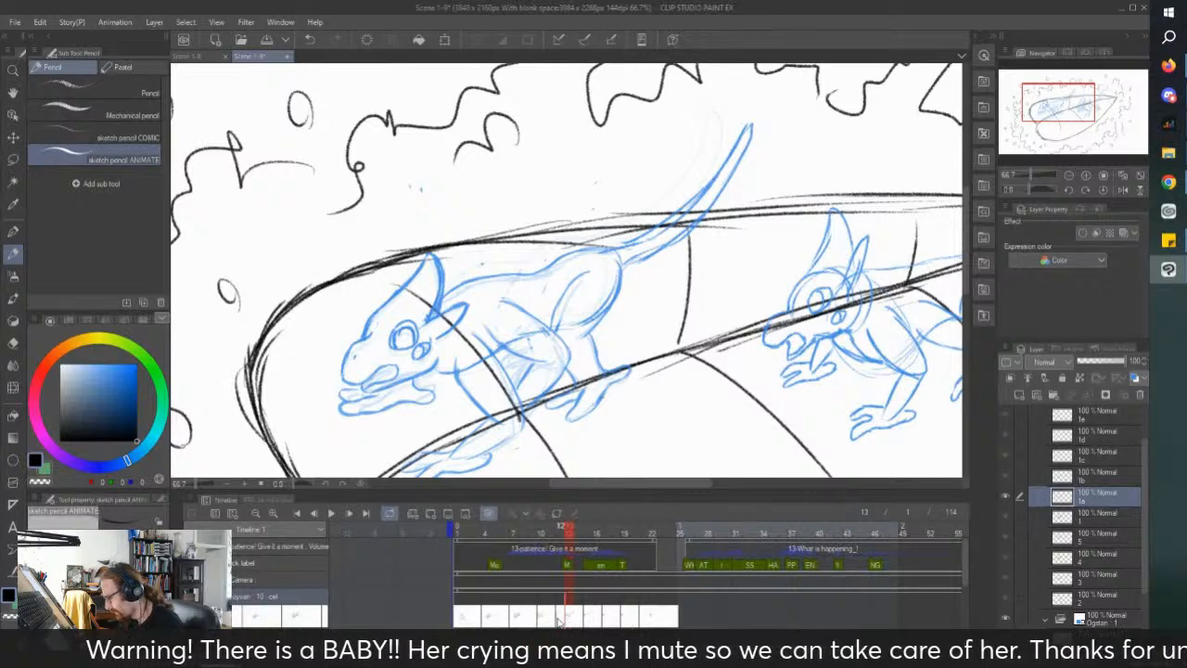
{"action": "key", "text": "Right"}
{"action": "key", "text": "Right"}
{"action": "left_click", "coordinate": [563, 624]}
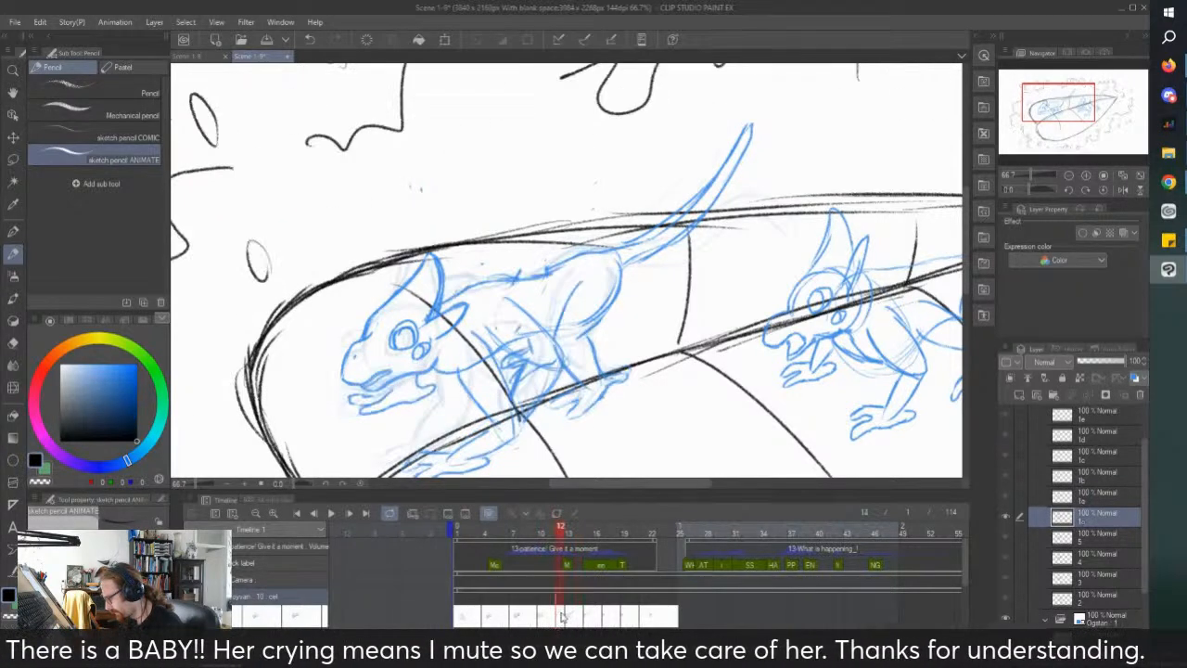
Step: Flip between the cels around frames 12 and 13 and play back the animation to check the left creature's motion
{"action": "right_click", "coordinate": [560, 612]}
{"action": "left_click", "coordinate": [615, 396]}
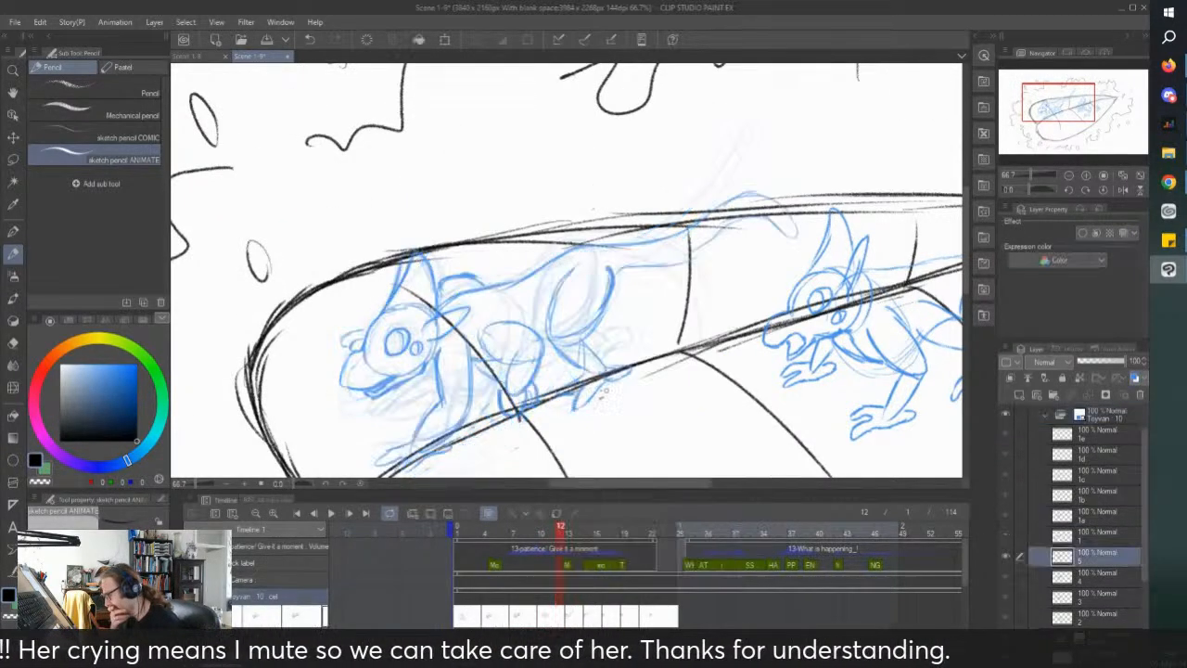
{"action": "key", "text": "Right"}
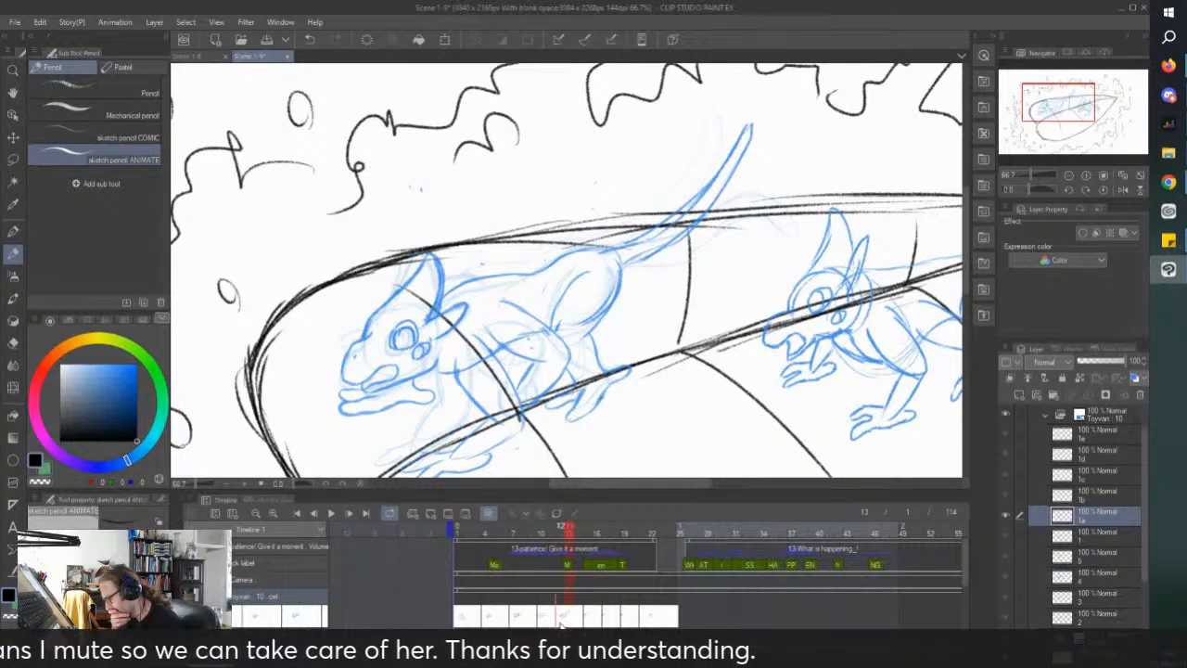
{"action": "key", "text": "Left"}
{"action": "left_click", "coordinate": [462, 533]}
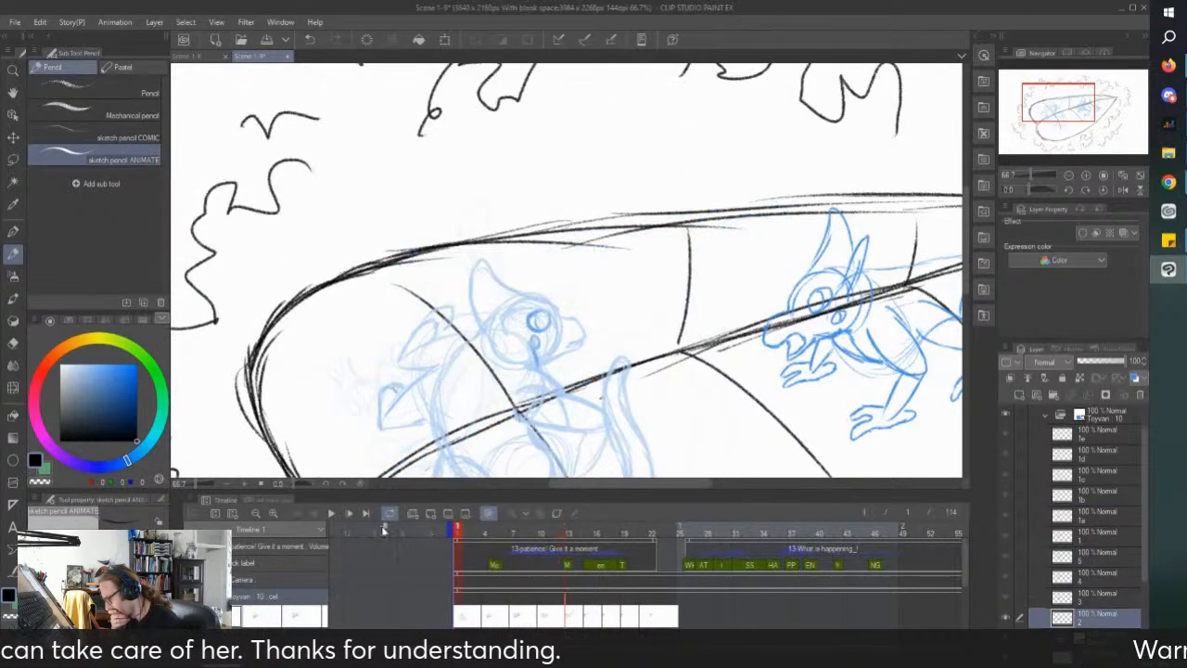
{"action": "left_click", "coordinate": [342, 515]}
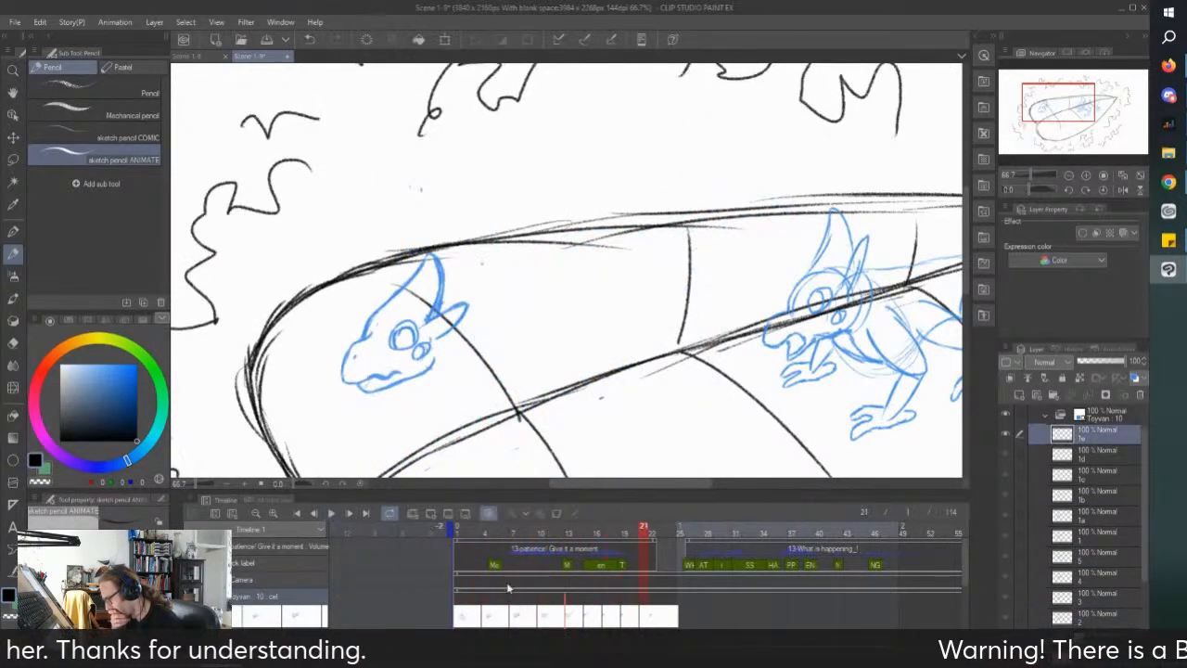
{"action": "left_click", "coordinate": [568, 620]}
{"action": "left_click", "coordinate": [330, 514]}
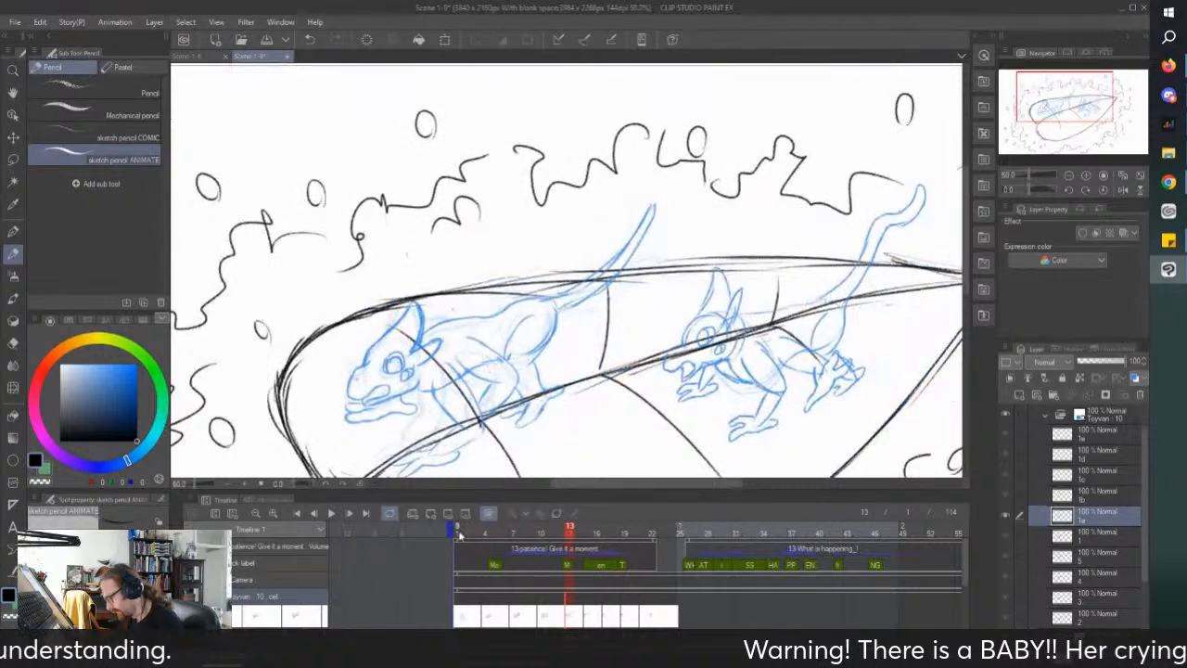
{"action": "left_click", "coordinate": [330, 514]}
Step: Draw the left creature's rounded chest behind the head on cel 1c at frame 17, following the onion skin
{"action": "left_click", "coordinate": [585, 621]}
{"action": "key", "text": "ctrl+plus"}
{"action": "key", "text": "ctrl+plus"}
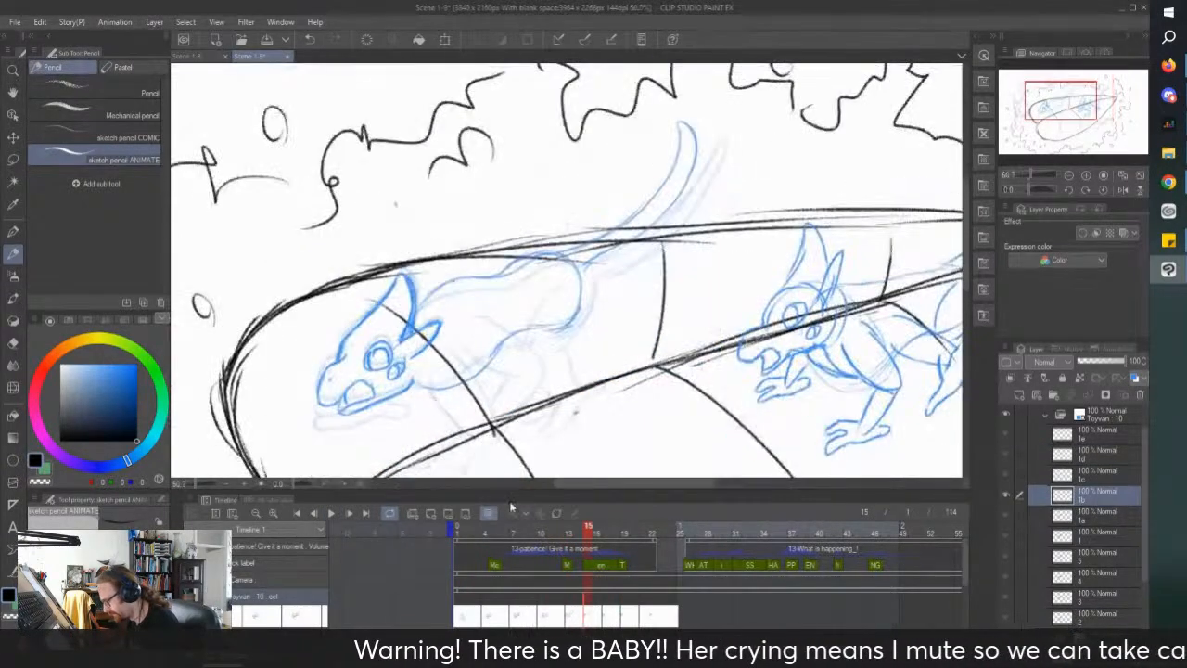
{"action": "left_click", "coordinate": [608, 618]}
{"action": "key", "text": "ctrl+minus"}
{"action": "key", "text": "ctrl+plus"}
{"action": "key", "text": "ctrl+plus"}
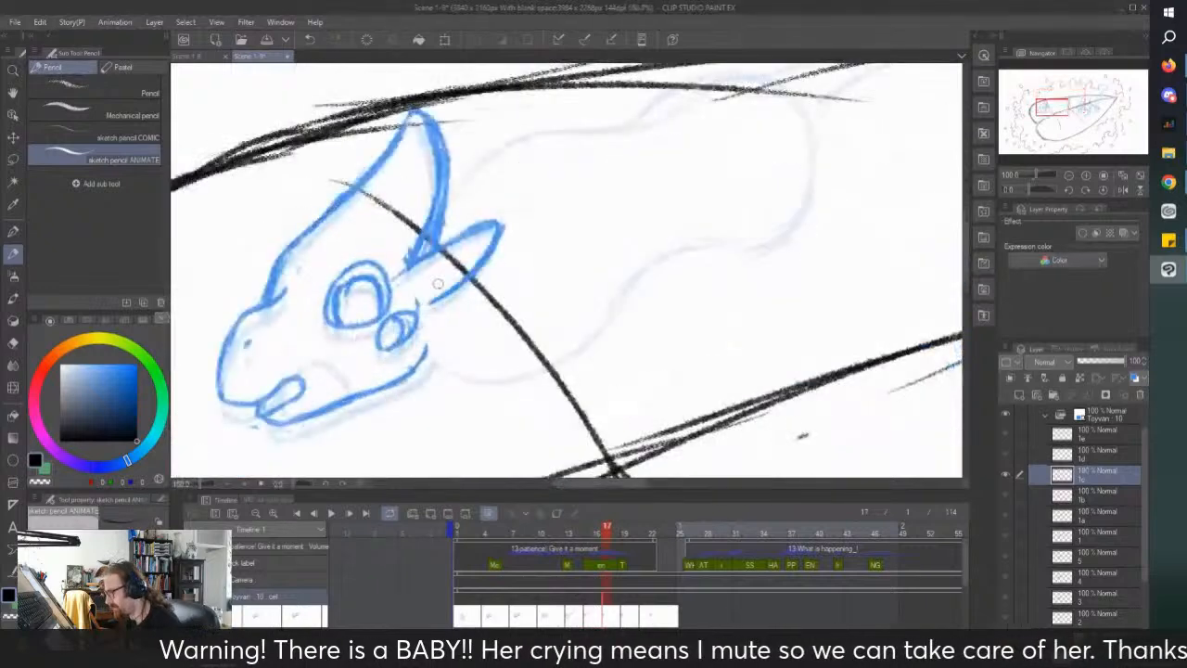
{"action": "mouse_move", "coordinate": [423, 363]}
{"action": "left_mouse_down"}
{"action": "mouse_move", "coordinate": [494, 354]}
{"action": "mouse_move", "coordinate": [581, 320]}
{"action": "mouse_move", "coordinate": [612, 290]}
{"action": "mouse_move", "coordinate": [622, 241]}
{"action": "mouse_move", "coordinate": [608, 271]}
{"action": "mouse_move", "coordinate": [602, 170]}
{"action": "mouse_move", "coordinate": [527, 133]}
{"action": "mouse_move", "coordinate": [554, 141]}
{"action": "mouse_move", "coordinate": [510, 137]}
{"action": "mouse_move", "coordinate": [454, 159]}
{"action": "left_mouse_up"}
{"action": "key", "text": "ctrl+minus"}
{"action": "key", "text": "ctrl+minus"}
{"action": "left_click_drag", "start_coordinate": [555, 118], "coordinate": [541, 146]}
Step: Draw the left creature's back line, rounded rump and belly line on cel 1c
{"action": "scroll", "coordinate": [544, 143], "scroll_direction": "up", "scroll_amount": 2}
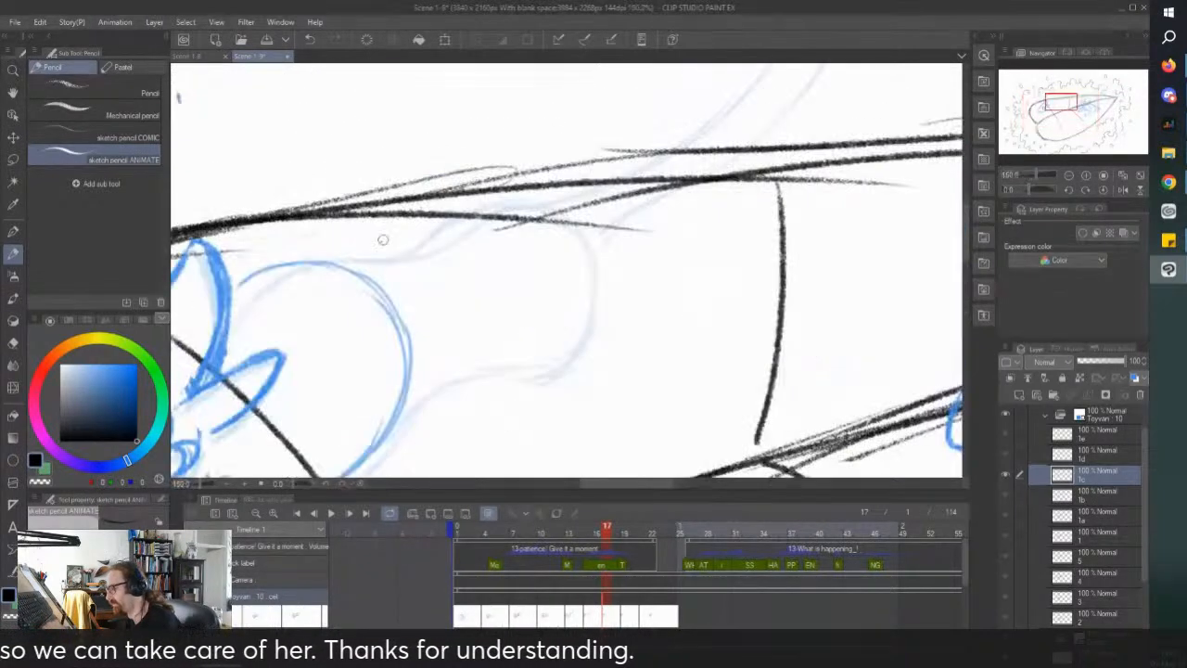
{"action": "mouse_move", "coordinate": [291, 266]}
{"action": "left_mouse_down"}
{"action": "mouse_move", "coordinate": [325, 251]}
{"action": "mouse_move", "coordinate": [272, 266]}
{"action": "mouse_move", "coordinate": [437, 230]}
{"action": "mouse_move", "coordinate": [417, 236]}
{"action": "mouse_move", "coordinate": [486, 196]}
{"action": "mouse_move", "coordinate": [528, 199]}
{"action": "mouse_move", "coordinate": [568, 223]}
{"action": "mouse_move", "coordinate": [583, 262]}
{"action": "mouse_move", "coordinate": [503, 339]}
{"action": "mouse_move", "coordinate": [540, 352]}
{"action": "mouse_move", "coordinate": [499, 354]}
{"action": "mouse_move", "coordinate": [410, 403]}
{"action": "left_mouse_up"}
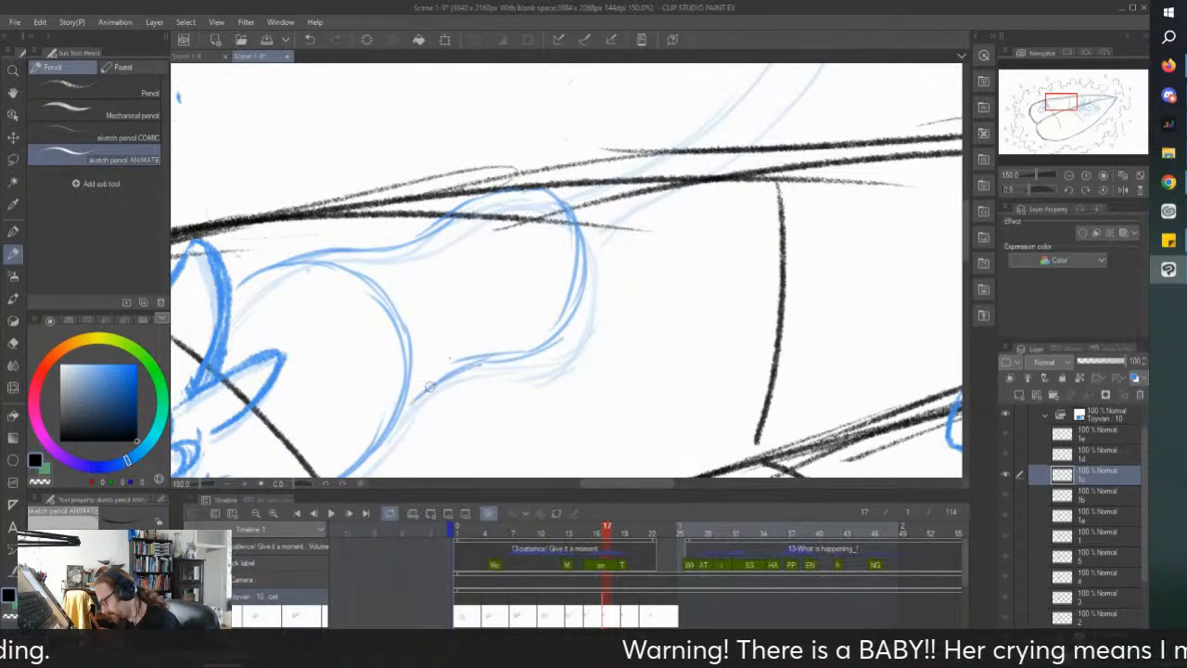
{"action": "key", "text": "ctrl+minus"}
{"action": "key", "text": "ctrl+minus"}
{"action": "left_click_drag", "start_coordinate": [373, 307], "coordinate": [386, 301]}
{"action": "scroll", "coordinate": [386, 301], "scroll_direction": "up", "scroll_amount": 2}
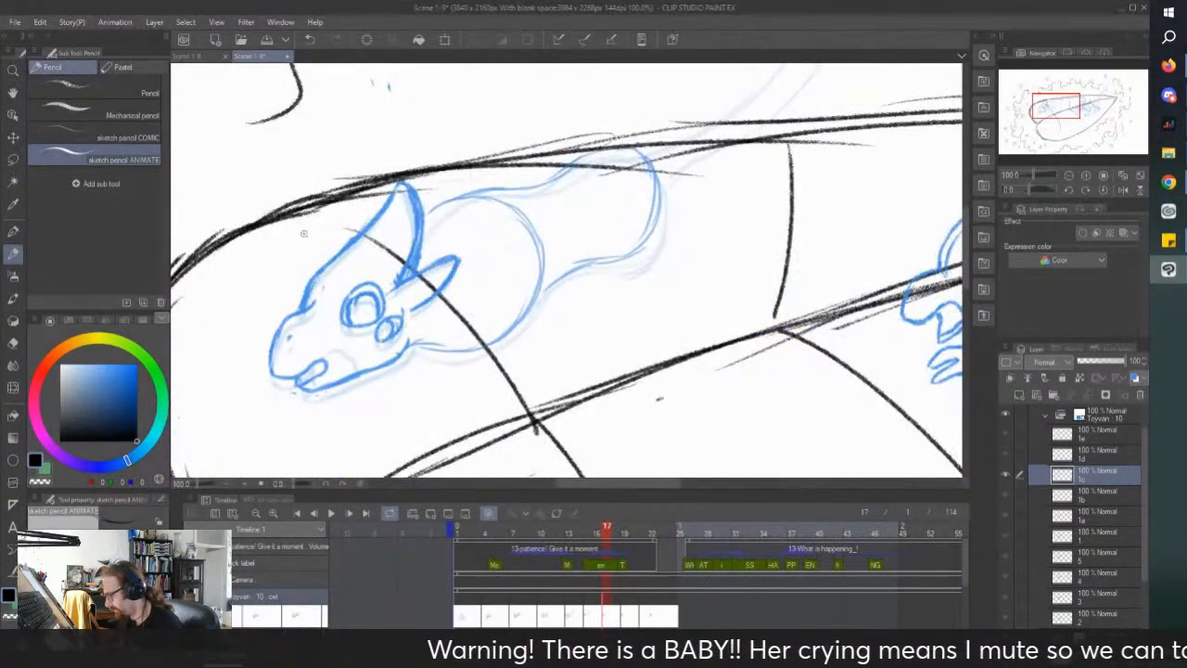
Step: Transform the whole drawing on cel 1c, shifting it slightly downward
{"action": "key", "text": "ctrl+t"}
{"action": "left_click_drag", "start_coordinate": [298, 401], "coordinate": [299, 416]}
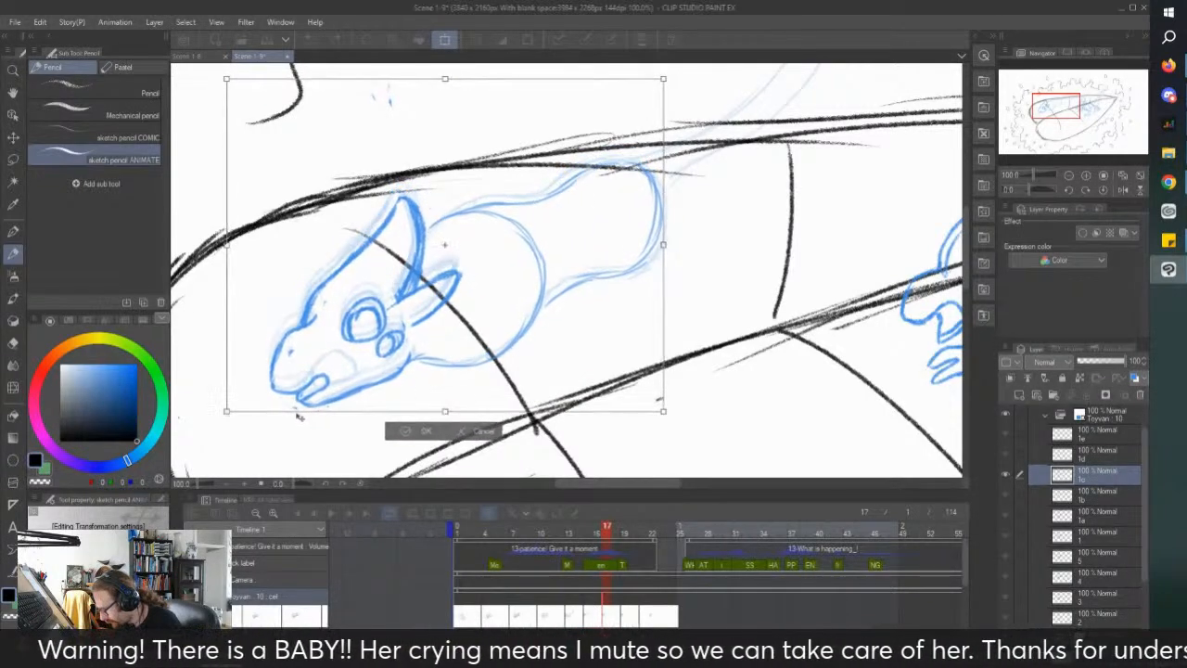
{"action": "left_click", "coordinate": [408, 432]}
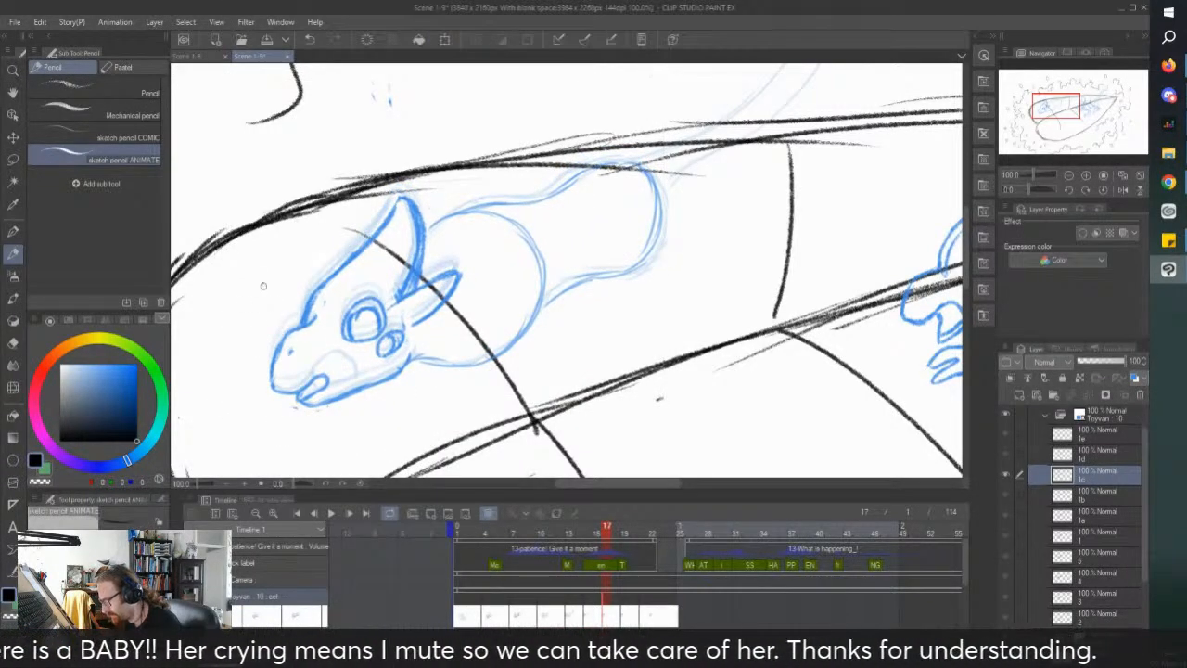
Step: Lasso the left creature's head on cel 1c, rotate it slightly counterclockwise and clear the selection
{"action": "key", "text": "m"}
{"action": "mouse_move", "coordinate": [273, 299]}
{"action": "left_mouse_down"}
{"action": "mouse_move", "coordinate": [265, 433]}
{"action": "mouse_move", "coordinate": [349, 430]}
{"action": "mouse_move", "coordinate": [406, 371]}
{"action": "left_mouse_up"}
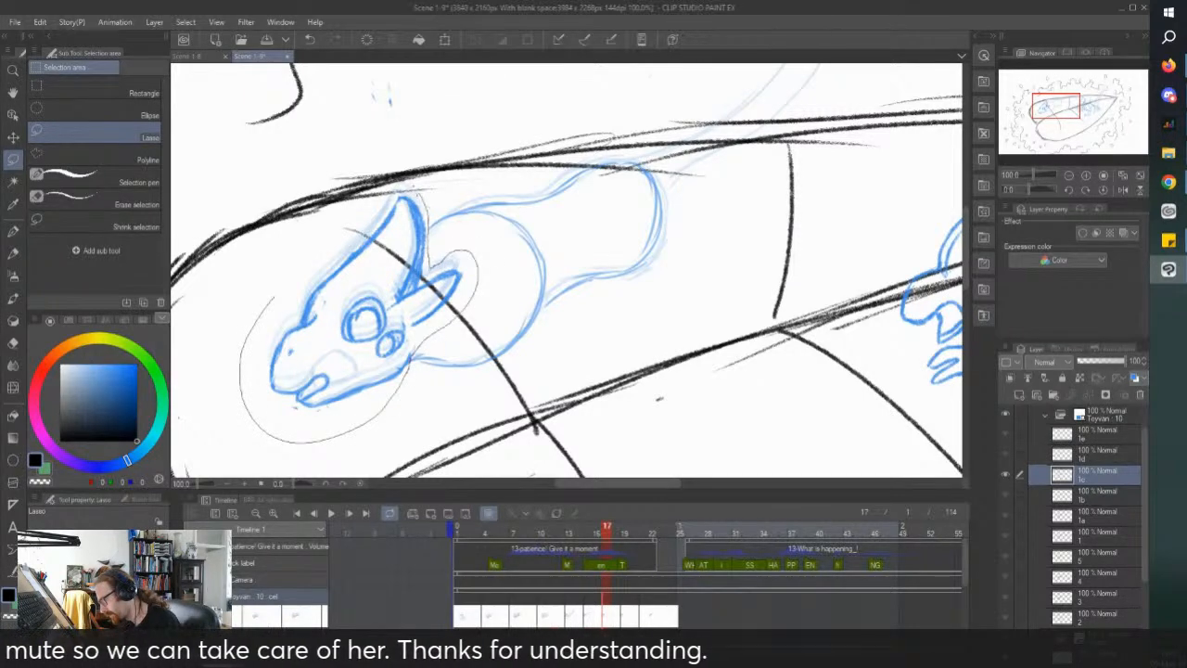
{"action": "left_click_drag", "start_coordinate": [336, 198], "coordinate": [356, 321]}
{"action": "left_click", "coordinate": [390, 461]}
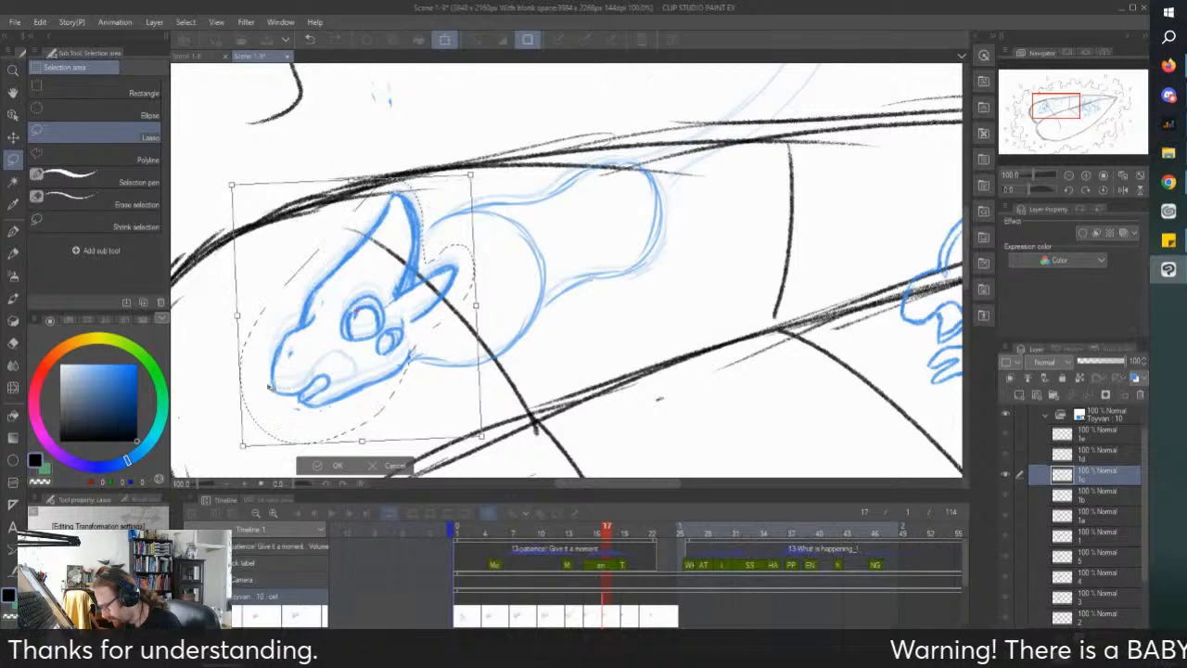
{"action": "key", "text": "Return"}
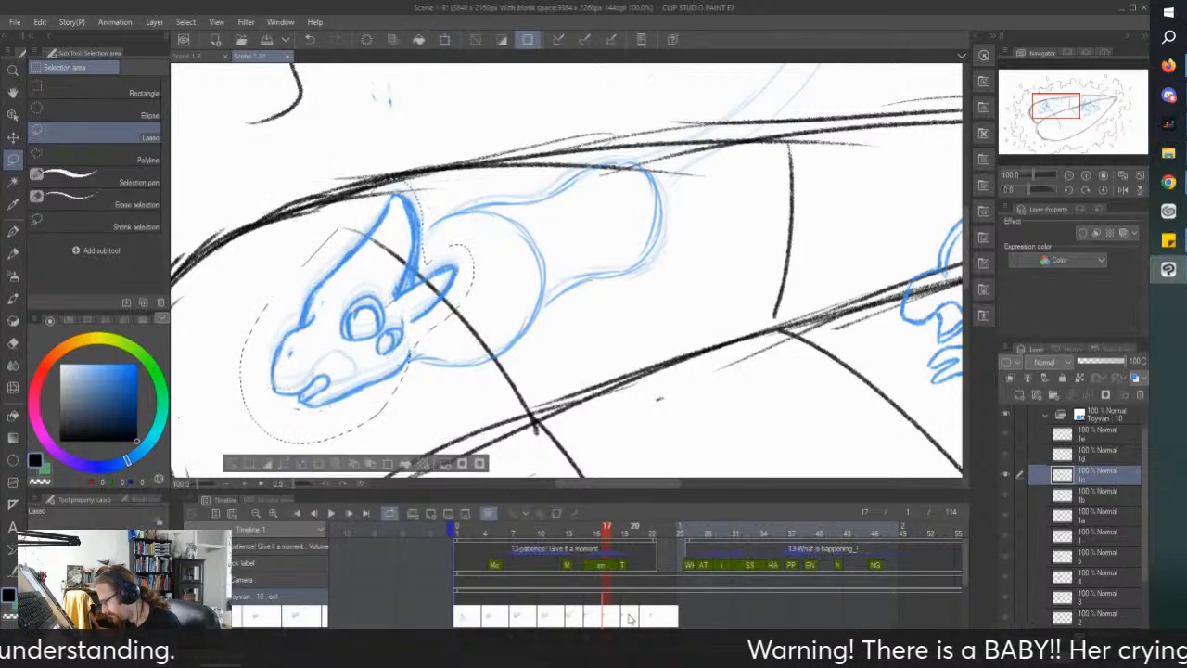
{"action": "left_click", "coordinate": [233, 466]}
Step: Lasso the left creature's head on cel 1d at frame 19, then lower it and tilt it slightly counterclockwise
{"action": "left_click", "coordinate": [622, 620]}
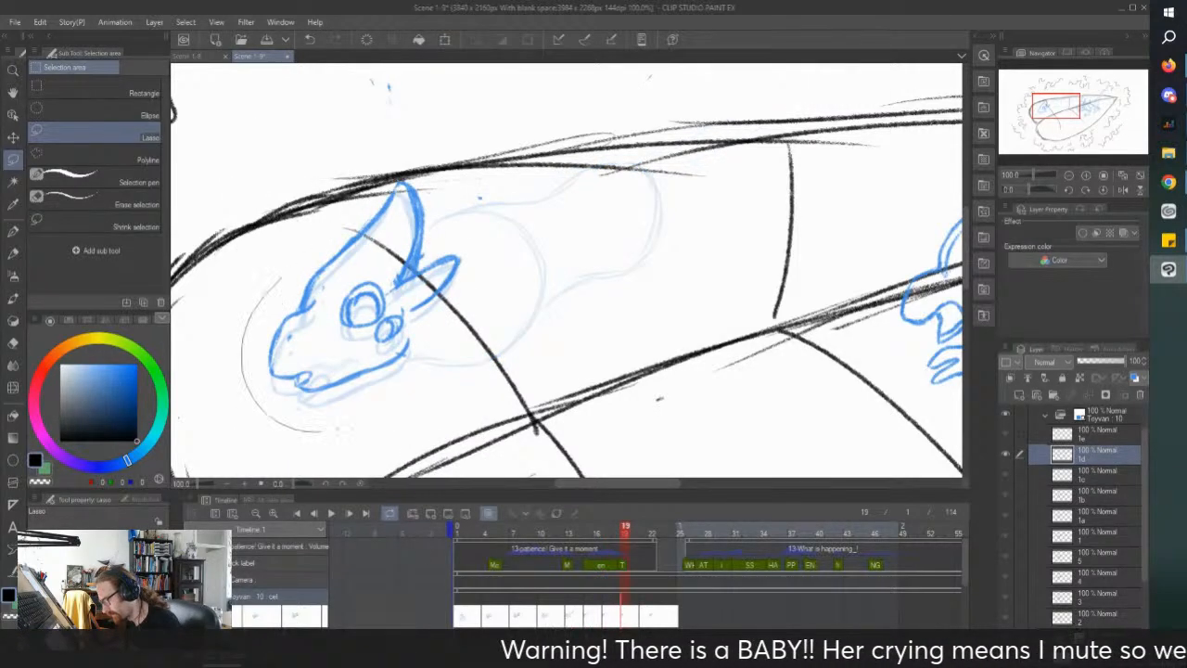
{"action": "left_click_drag", "start_coordinate": [469, 203], "coordinate": [357, 176]}
{"action": "key", "text": "ctrl+t"}
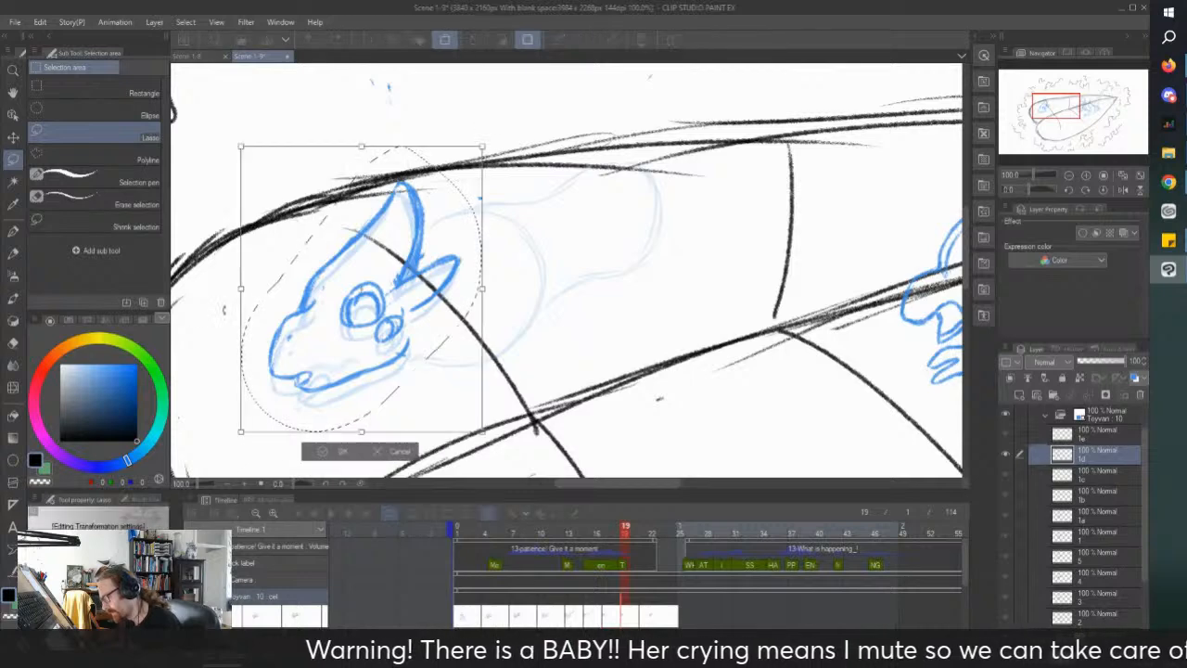
{"action": "left_click_drag", "start_coordinate": [214, 359], "coordinate": [262, 402]}
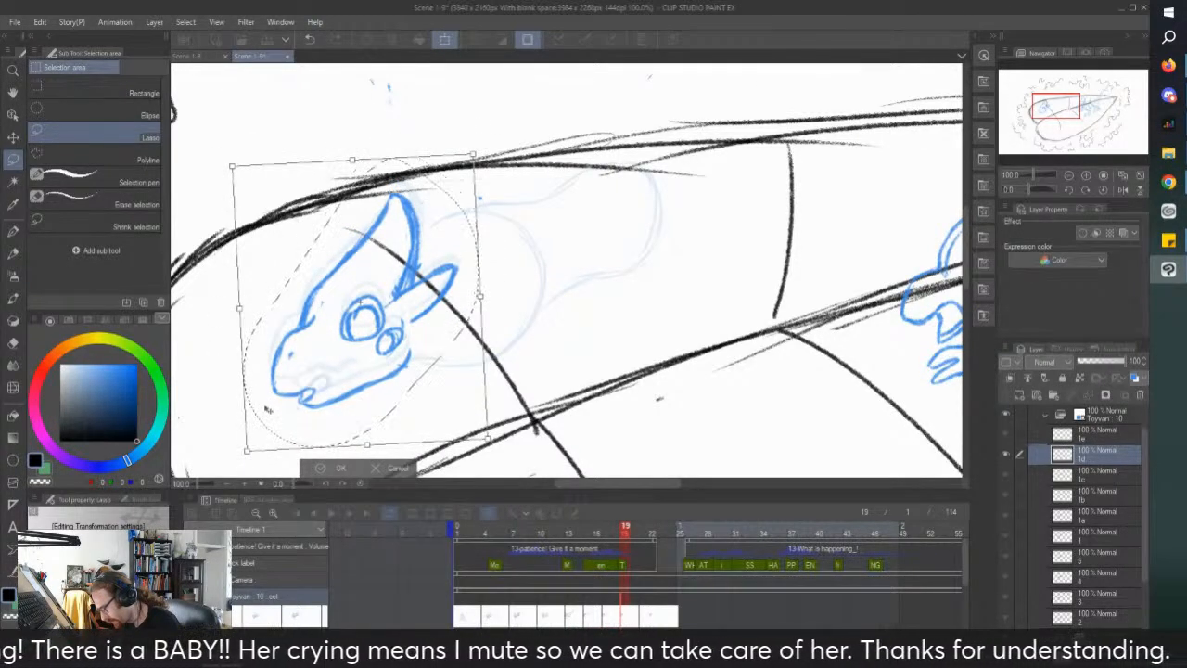
{"action": "left_click", "coordinate": [320, 470]}
Step: Lasso the left creature's head on cel 1e at frame 21, nudge it down and tilt it counterclockwise to match the previous cel
{"action": "left_click", "coordinate": [644, 528]}
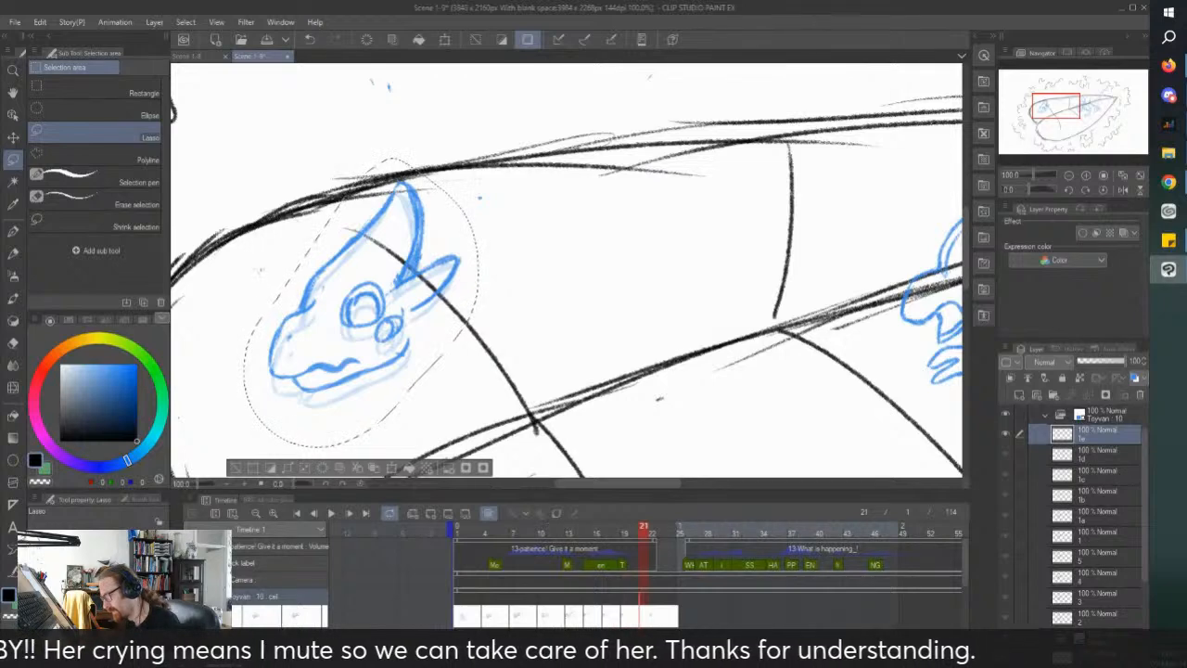
{"action": "key", "text": "ctrl+d"}
{"action": "mouse_move", "coordinate": [361, 152]}
{"action": "left_mouse_down"}
{"action": "mouse_move", "coordinate": [278, 398]}
{"action": "mouse_move", "coordinate": [366, 148]}
{"action": "left_mouse_up"}
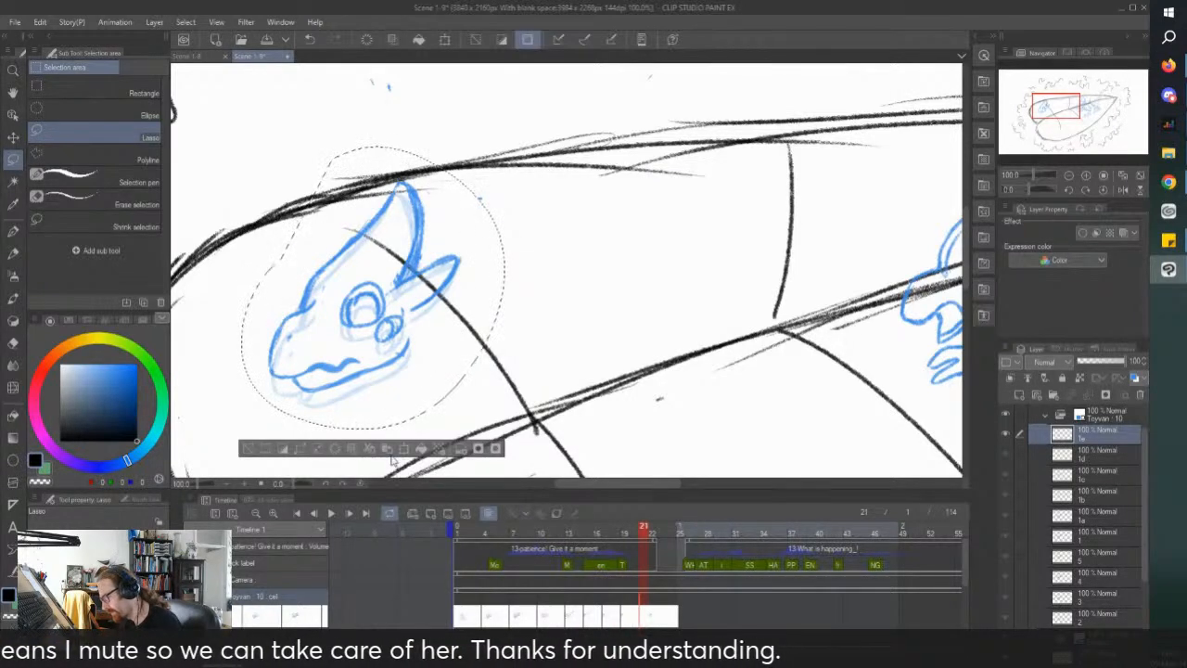
{"action": "key", "text": "ctrl+t"}
{"action": "key", "text": "Down"}
{"action": "key", "text": "Down"}
{"action": "key", "text": "Down"}
{"action": "key", "text": "Down"}
{"action": "key", "text": "Down"}
{"action": "key", "text": "Down"}
{"action": "key", "text": "Down"}
{"action": "key", "text": "Down"}
{"action": "key", "text": "Down"}
{"action": "key", "text": "Down"}
{"action": "key", "text": "Down"}
{"action": "key", "text": "Down"}
{"action": "key", "text": "Down"}
{"action": "key", "text": "Down"}
{"action": "key", "text": "Down"}
{"action": "key", "text": "Down"}
{"action": "key", "text": "Right"}
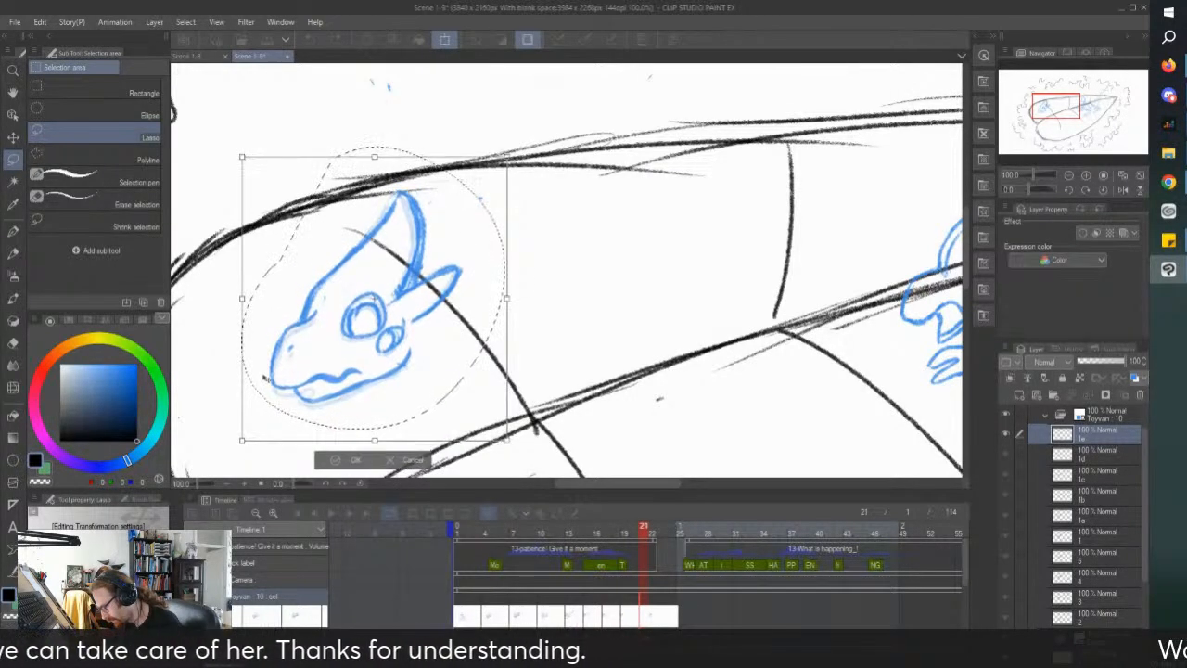
{"action": "left_click_drag", "start_coordinate": [222, 330], "coordinate": [223, 341]}
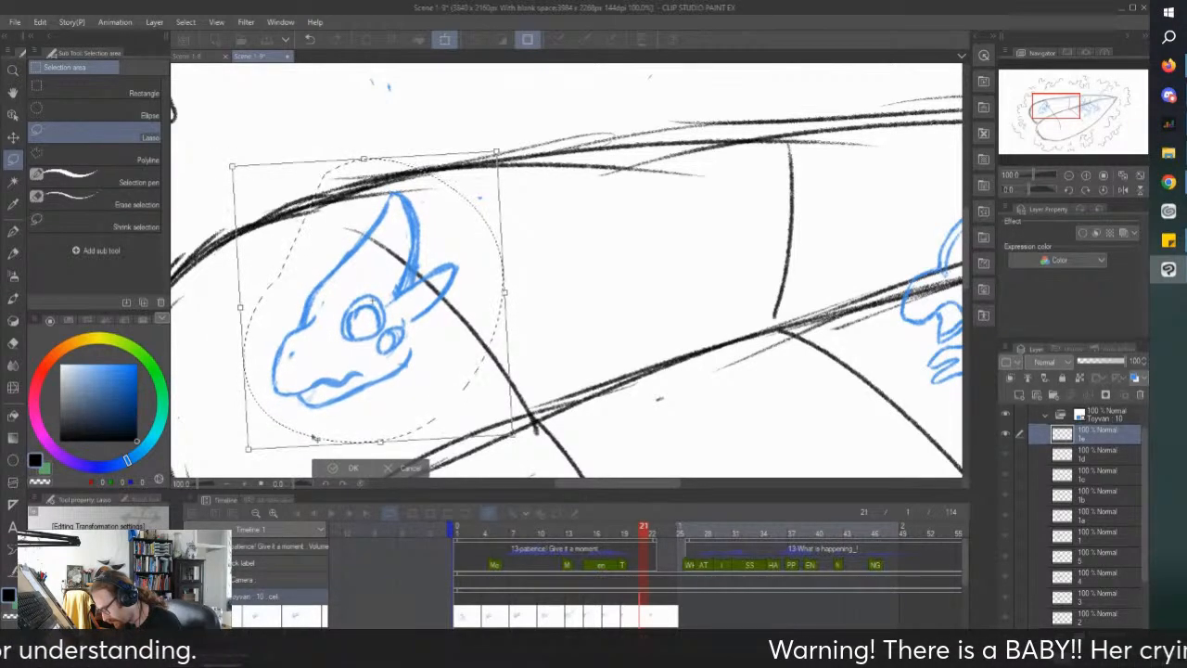
{"action": "left_click", "coordinate": [334, 467]}
{"action": "left_click", "coordinate": [247, 464]}
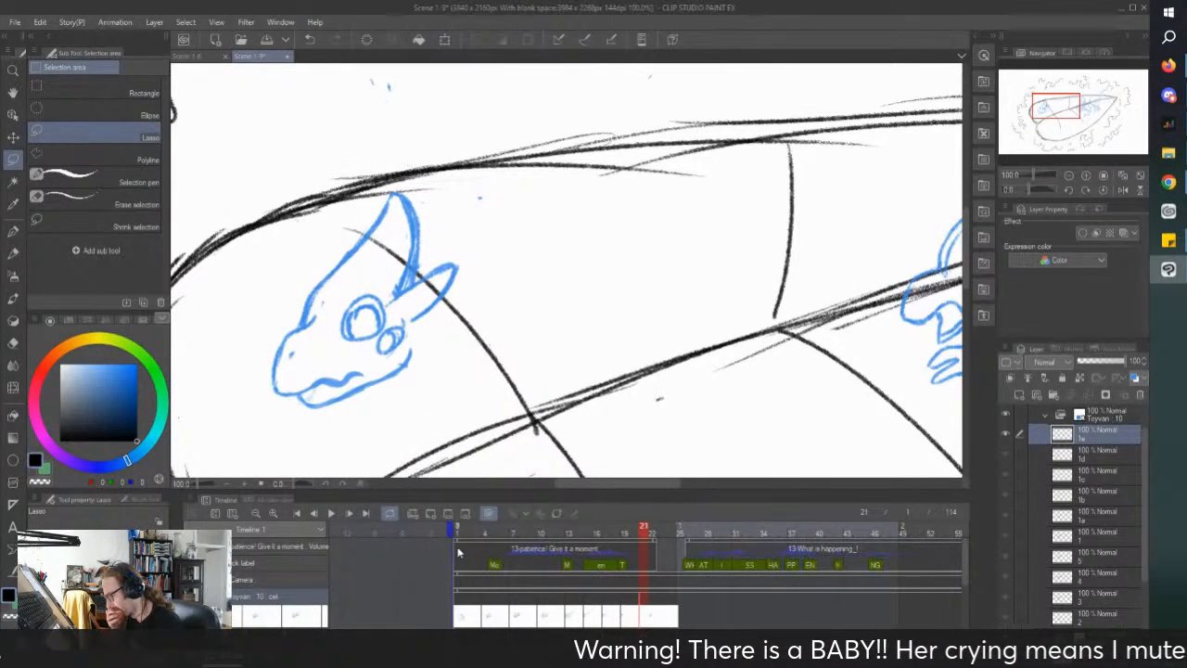
Step: Play back the animation and flip through frames 15 to 19 to check the adjusted head positions
{"action": "left_click", "coordinate": [456, 532]}
{"action": "left_click", "coordinate": [331, 514]}
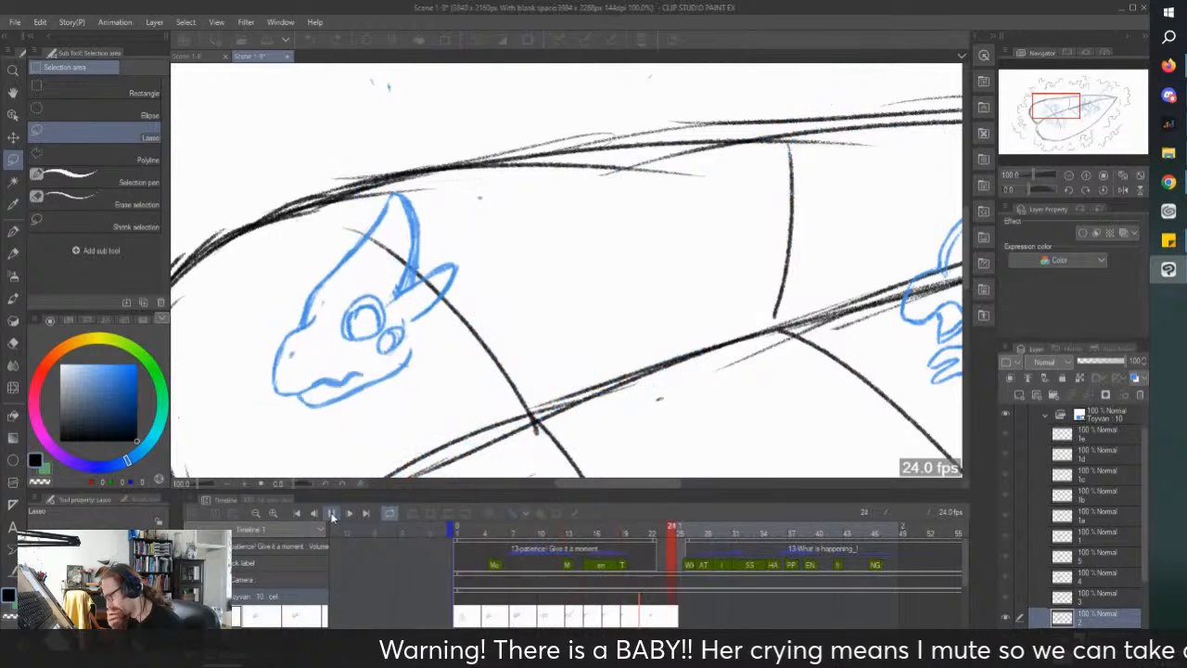
{"action": "left_click", "coordinate": [331, 514]}
{"action": "left_click", "coordinate": [620, 615]}
{"action": "left_click", "coordinate": [605, 615]}
{"action": "left_click", "coordinate": [588, 615]}
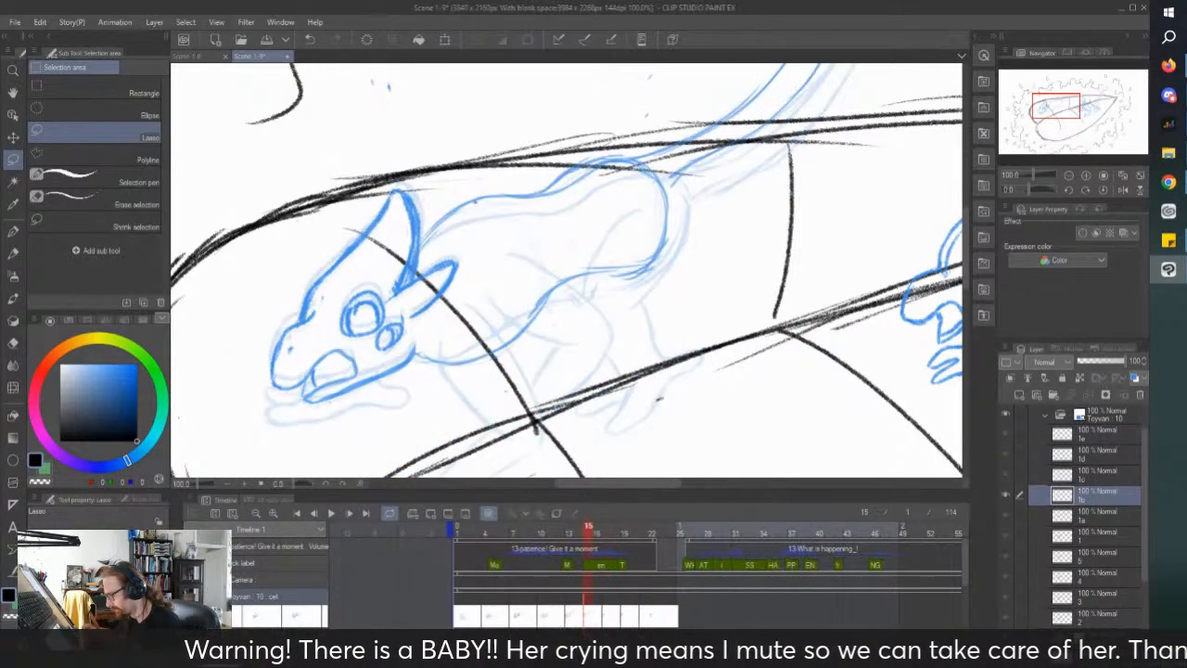
{"action": "key", "text": "ctrl+minus"}
{"action": "key", "text": "ctrl+minus"}
{"action": "left_click", "coordinate": [457, 532]}
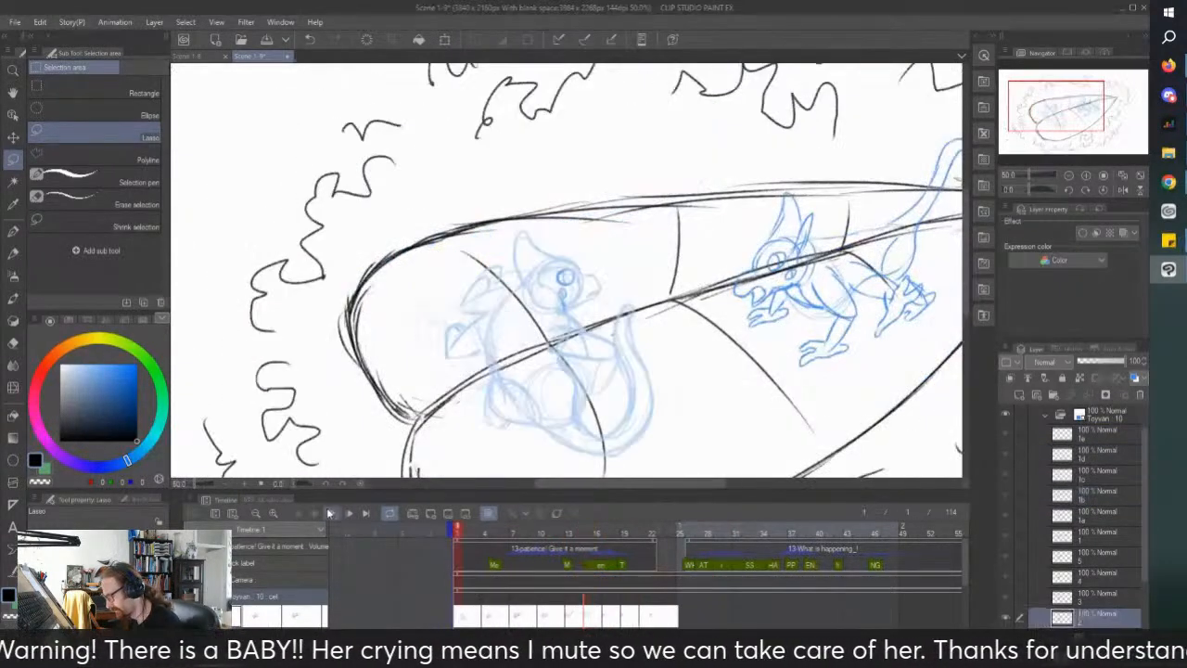
{"action": "left_click", "coordinate": [331, 513]}
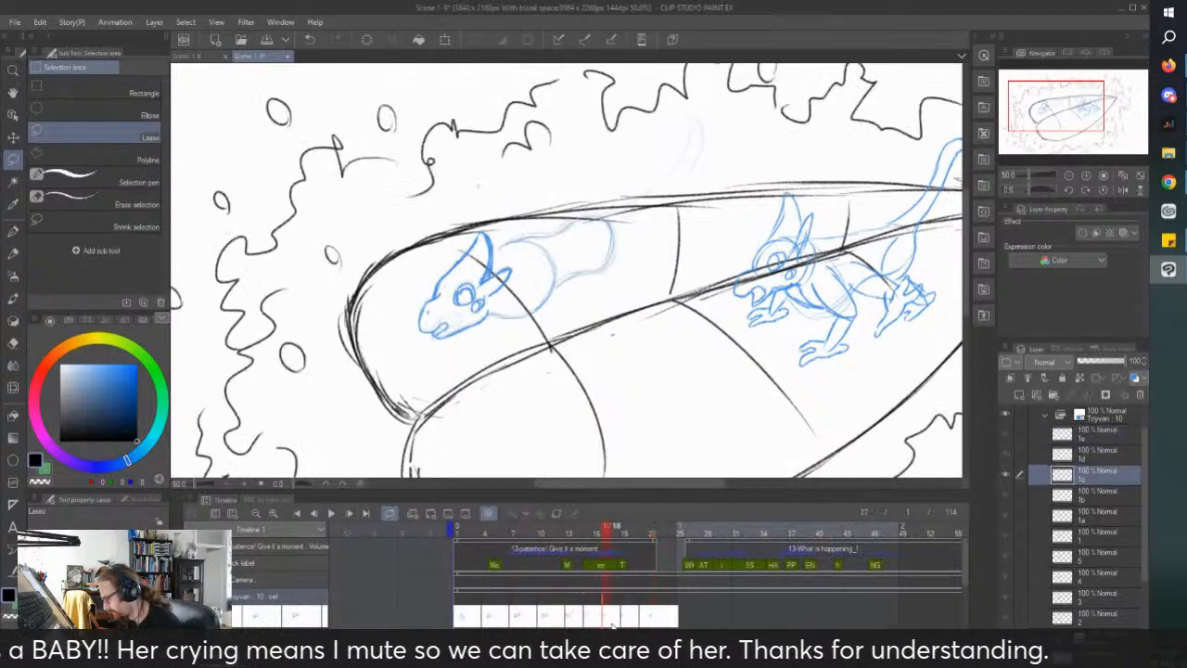
Step: Draw the left creature's tail curving upward above the leaf on cel 1c with the sketch pencil ANIMATE brush
{"action": "left_click", "coordinate": [623, 615]}
{"action": "left_click", "coordinate": [606, 615]}
{"action": "scroll", "coordinate": [660, 154], "scroll_direction": "up", "scroll_amount": 2}
{"action": "scroll", "coordinate": [590, 243], "scroll_direction": "down", "scroll_amount": 1}
{"action": "key", "text": "p"}
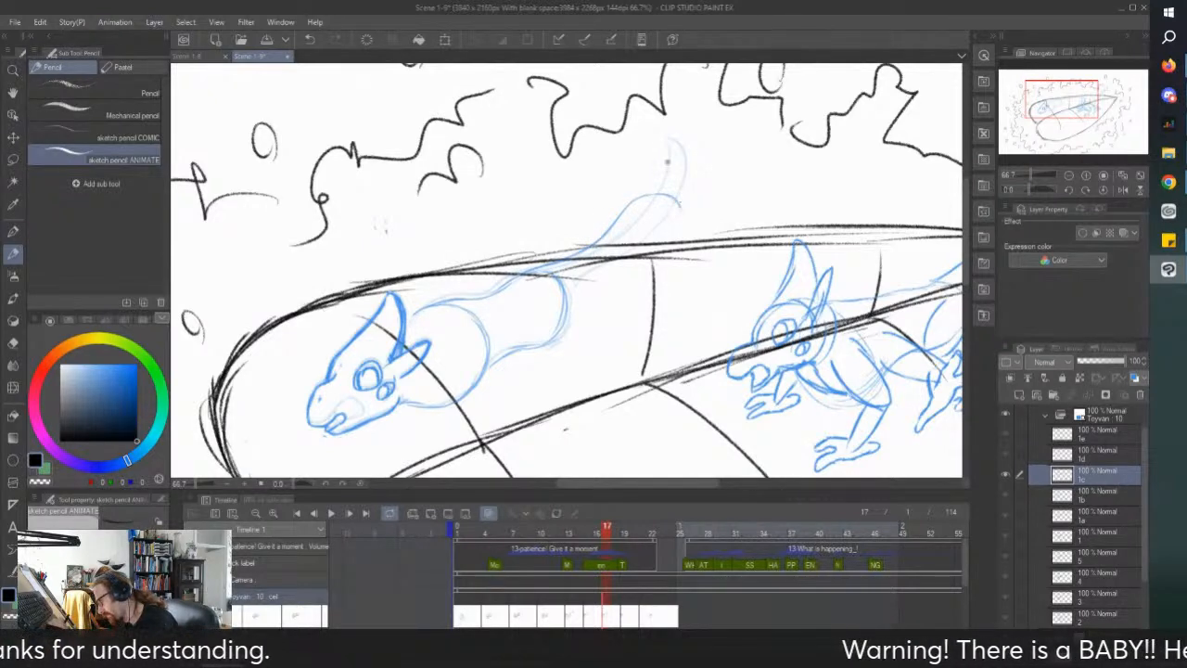
{"action": "key", "text": "ctrl+z"}
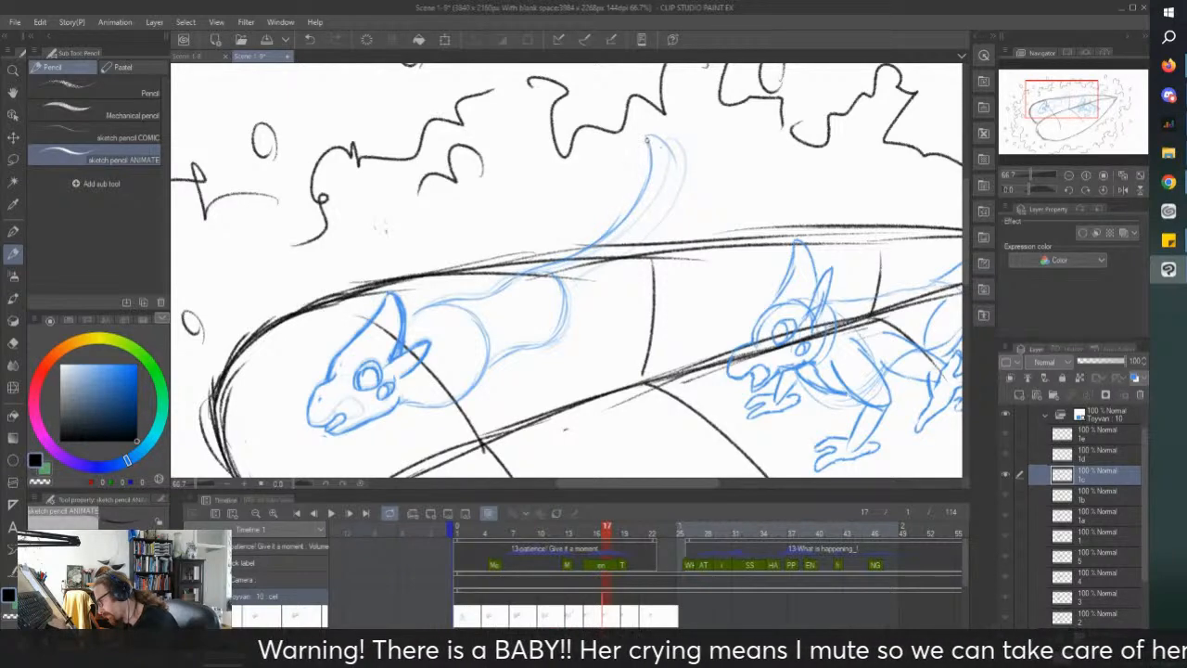
{"action": "left_click_drag", "start_coordinate": [674, 178], "coordinate": [633, 221]}
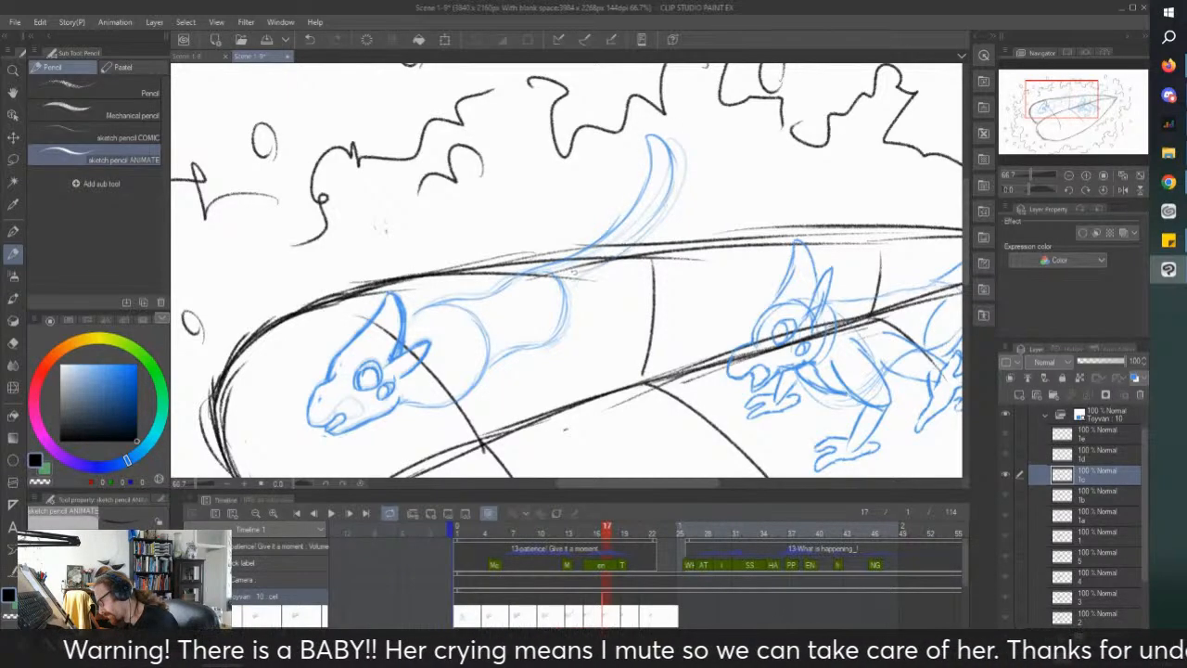
{"action": "scroll", "coordinate": [633, 162], "scroll_direction": "down", "scroll_amount": 1}
{"action": "left_click_drag", "start_coordinate": [544, 396], "coordinate": [557, 381]}
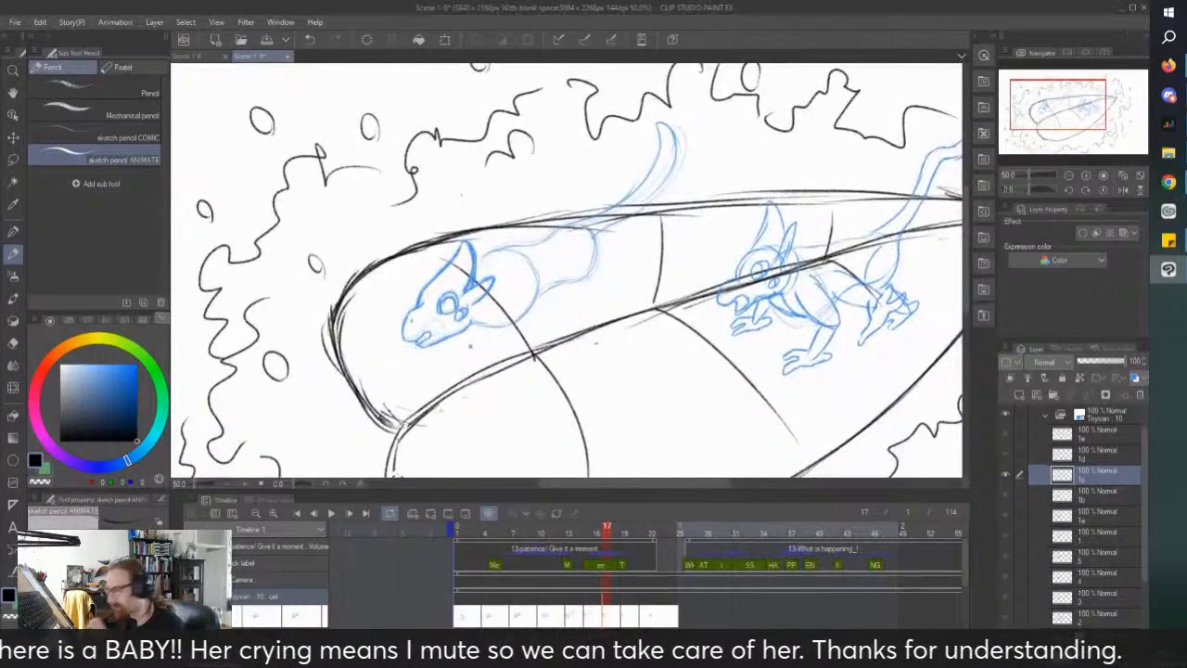
{"action": "scroll", "coordinate": [566, 270], "scroll_direction": "up", "scroll_amount": 1}
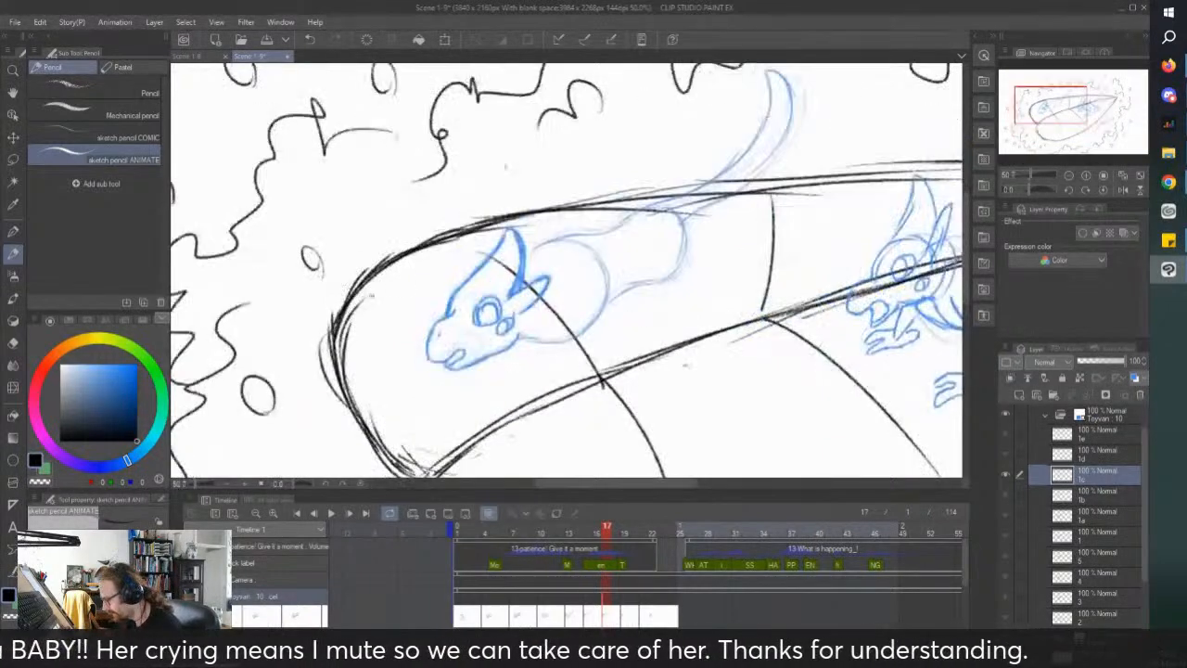
Step: Draw the left creature's rounded chest behind the head on cel 1d at frame 19
{"action": "left_click", "coordinate": [625, 619]}
{"action": "scroll", "coordinate": [571, 275], "scroll_direction": "down", "scroll_amount": 1}
{"action": "scroll", "coordinate": [541, 325], "scroll_direction": "up", "scroll_amount": 1}
{"action": "scroll", "coordinate": [573, 283], "scroll_direction": "down", "scroll_amount": 1}
{"action": "scroll", "coordinate": [515, 257], "scroll_direction": "up", "scroll_amount": 1}
{"action": "left_click_drag", "start_coordinate": [629, 218], "coordinate": [611, 205]}
{"action": "scroll", "coordinate": [612, 205], "scroll_direction": "up", "scroll_amount": 2}
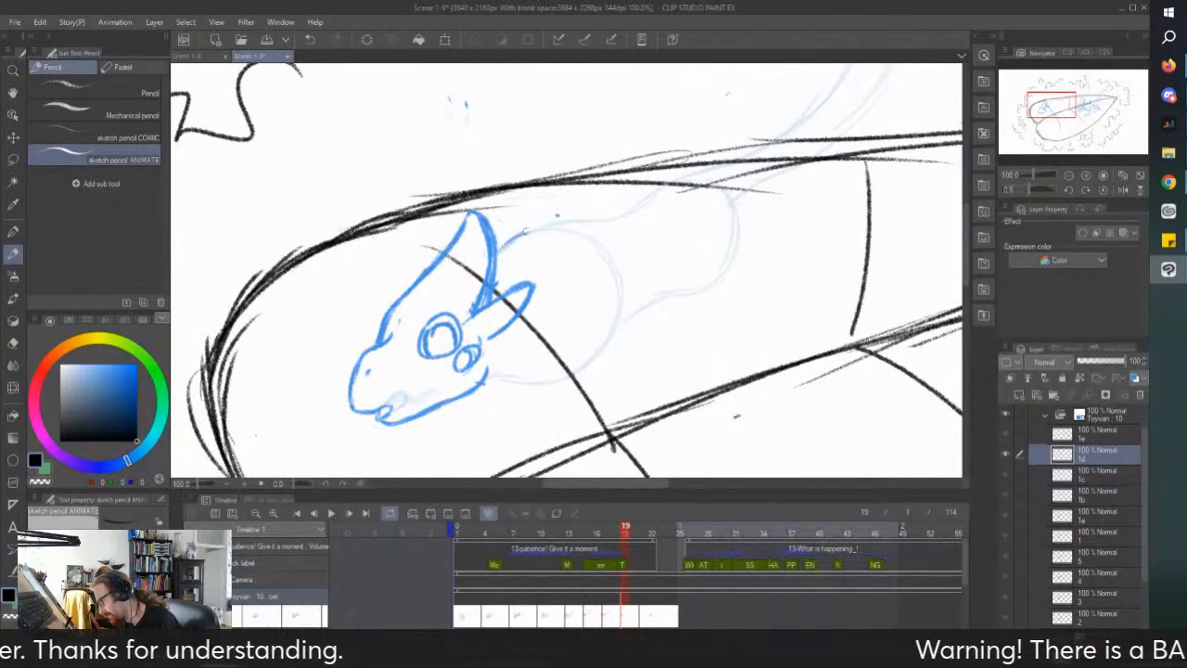
{"action": "mouse_move", "coordinate": [581, 226]}
{"action": "left_mouse_down"}
{"action": "mouse_move", "coordinate": [615, 284]}
{"action": "mouse_move", "coordinate": [616, 336]}
{"action": "mouse_move", "coordinate": [583, 362]}
{"action": "left_mouse_up"}
{"action": "mouse_move", "coordinate": [580, 232]}
{"action": "left_mouse_down"}
{"action": "mouse_move", "coordinate": [603, 320]}
{"action": "mouse_move", "coordinate": [533, 380]}
{"action": "mouse_move", "coordinate": [506, 376]}
{"action": "mouse_move", "coordinate": [547, 385]}
{"action": "mouse_move", "coordinate": [608, 309]}
{"action": "mouse_move", "coordinate": [555, 225]}
{"action": "mouse_move", "coordinate": [584, 230]}
{"action": "mouse_move", "coordinate": [511, 243]}
{"action": "left_mouse_up"}
Step: Try out back, rump and belly lines for the left creature on cel 1d, and undo them
{"action": "mouse_move", "coordinate": [593, 225]}
{"action": "left_mouse_down"}
{"action": "mouse_move", "coordinate": [645, 196]}
{"action": "mouse_move", "coordinate": [696, 254]}
{"action": "mouse_move", "coordinate": [710, 230]}
{"action": "mouse_move", "coordinate": [710, 261]}
{"action": "mouse_move", "coordinate": [603, 347]}
{"action": "left_mouse_up"}
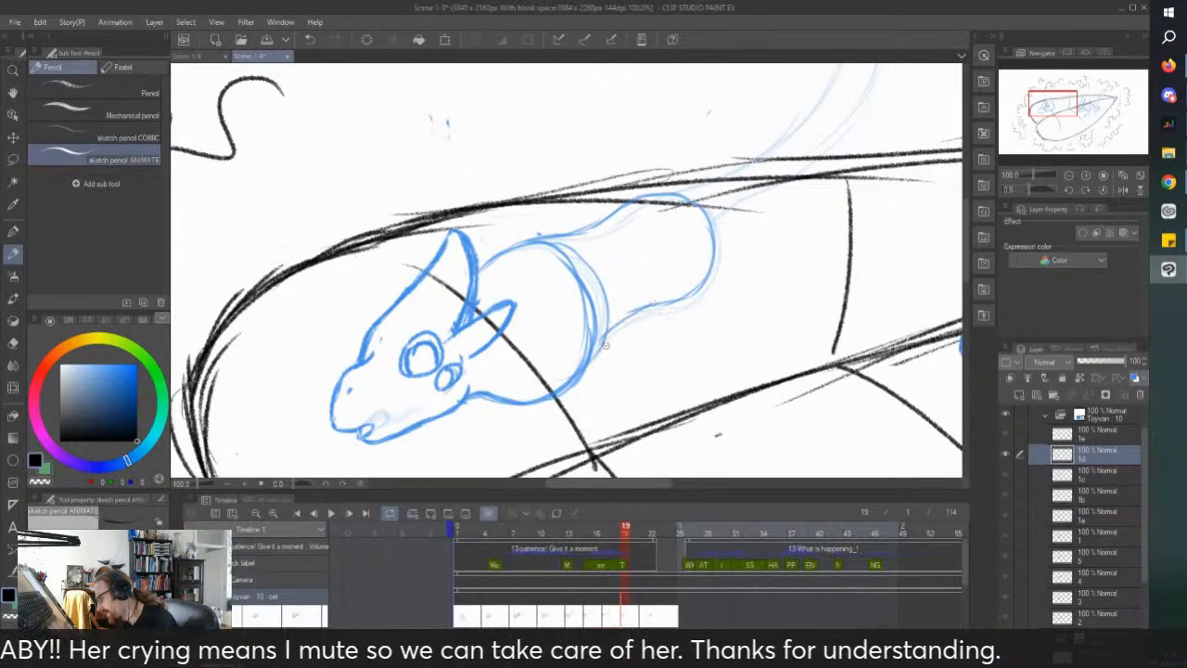
{"action": "scroll", "coordinate": [579, 362], "scroll_direction": "down", "scroll_amount": 2}
{"action": "scroll", "coordinate": [687, 406], "scroll_direction": "up", "scroll_amount": 2}
{"action": "key", "text": "ctrl+z"}
{"action": "key", "text": "ctrl+z"}
{"action": "key", "text": "ctrl+z"}
{"action": "key", "text": "ctrl+z"}
{"action": "key", "text": "ctrl+z"}
{"action": "key", "text": "ctrl+z"}
{"action": "key", "text": "ctrl+z"}
{"action": "key", "text": "ctrl+z"}
{"action": "key", "text": "ctrl+z"}
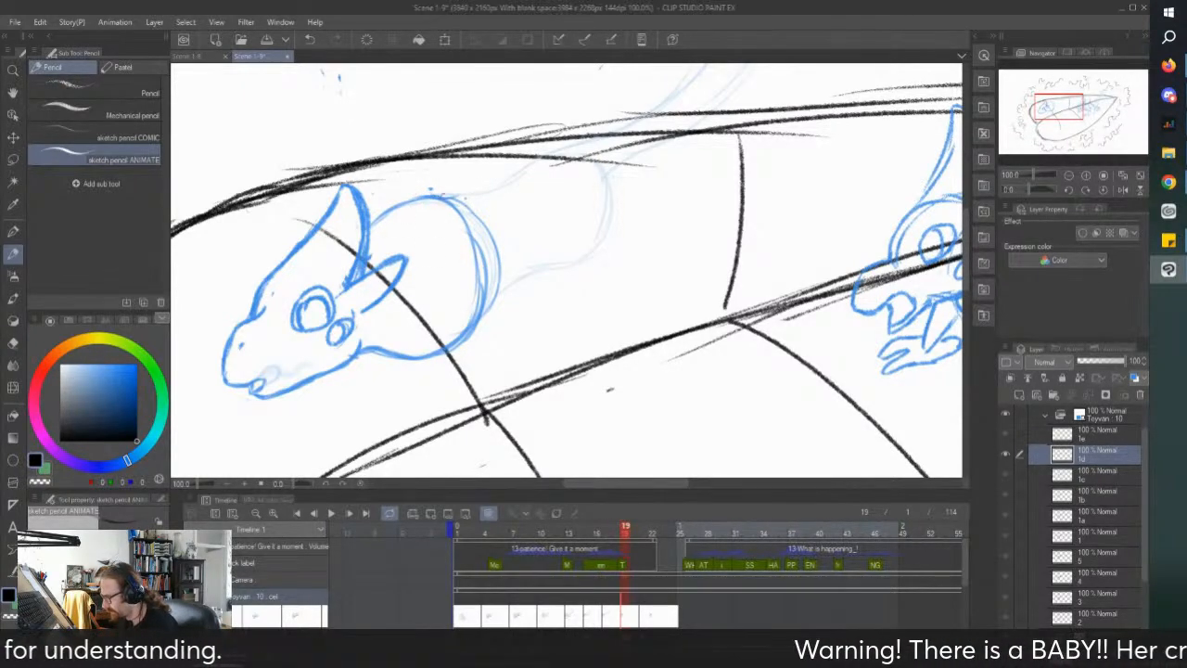
Step: Draw the left creature's back, rounded rump and belly lines on cel 1d at frame 19
{"action": "mouse_move", "coordinate": [489, 187]}
{"action": "left_mouse_down"}
{"action": "mouse_move", "coordinate": [584, 172]}
{"action": "mouse_move", "coordinate": [625, 224]}
{"action": "mouse_move", "coordinate": [577, 275]}
{"action": "mouse_move", "coordinate": [623, 222]}
{"action": "mouse_move", "coordinate": [541, 165]}
{"action": "left_mouse_up"}
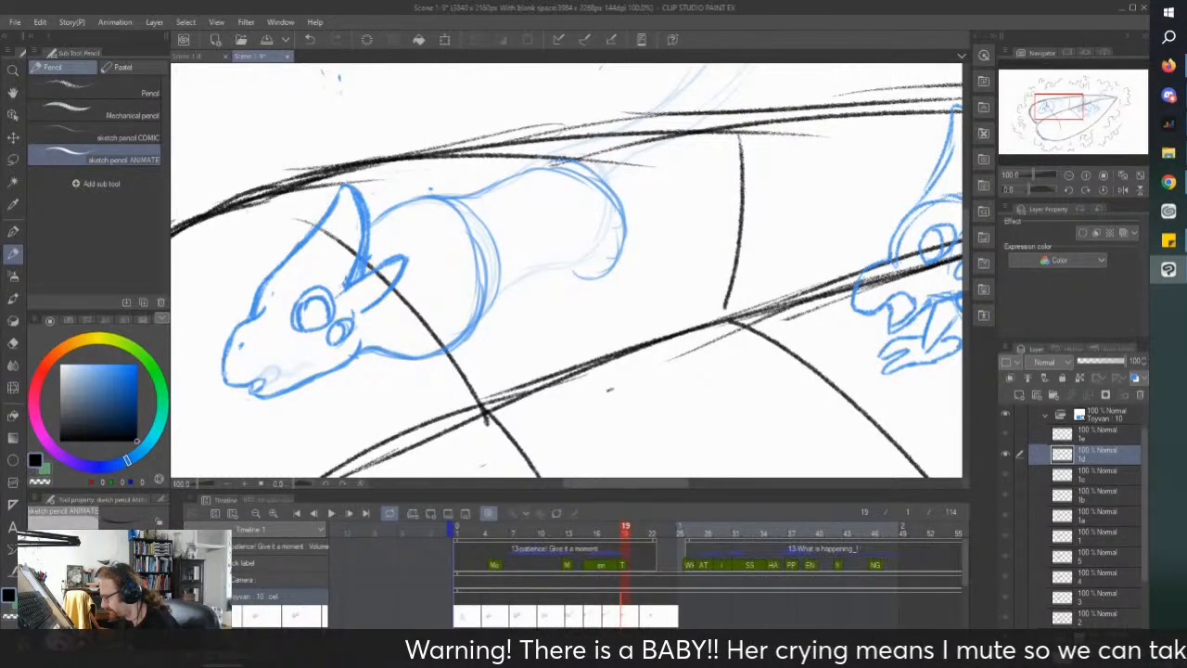
{"action": "mouse_move", "coordinate": [617, 267]}
{"action": "left_mouse_down"}
{"action": "mouse_move", "coordinate": [538, 272]}
{"action": "mouse_move", "coordinate": [492, 295]}
{"action": "mouse_move", "coordinate": [624, 260]}
{"action": "mouse_move", "coordinate": [623, 185]}
{"action": "mouse_move", "coordinate": [562, 164]}
{"action": "left_mouse_up"}
{"action": "scroll", "coordinate": [470, 221], "scroll_direction": "down", "scroll_amount": 2}
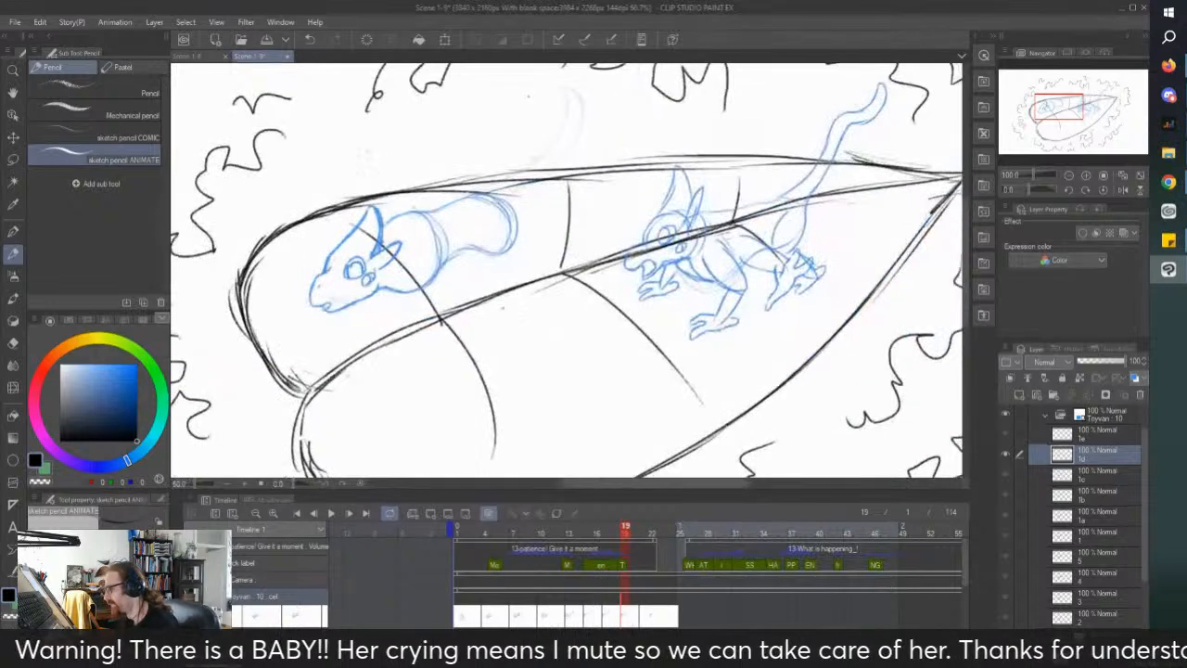
Step: Draw the left creature's tail sweeping up from the rump past the leaf's upper edge on cel 1d
{"action": "scroll", "coordinate": [529, 130], "scroll_direction": "up", "scroll_amount": 3}
{"action": "mouse_move", "coordinate": [423, 239]}
{"action": "left_mouse_down"}
{"action": "mouse_move", "coordinate": [562, 214]}
{"action": "mouse_move", "coordinate": [633, 176]}
{"action": "mouse_move", "coordinate": [669, 131]}
{"action": "left_mouse_up"}
{"action": "mouse_move", "coordinate": [631, 185]}
{"action": "left_mouse_down"}
{"action": "mouse_move", "coordinate": [694, 87]}
{"action": "mouse_move", "coordinate": [703, 148]}
{"action": "mouse_move", "coordinate": [620, 219]}
{"action": "mouse_move", "coordinate": [509, 252]}
{"action": "mouse_move", "coordinate": [530, 248]}
{"action": "left_mouse_up"}
Step: Draw the left creature's chest, back, rump and belly on cel 1e at frame 21
{"action": "left_click", "coordinate": [646, 618]}
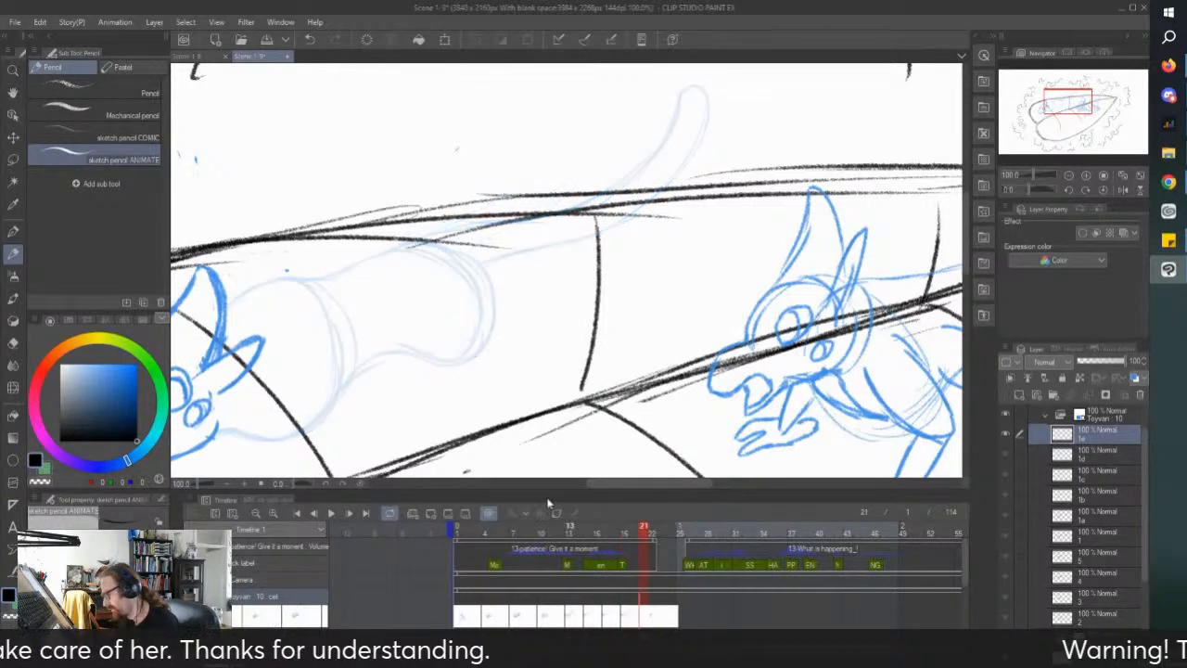
{"action": "key", "text": "ctrl+minus"}
{"action": "left_click_drag", "start_coordinate": [546, 289], "coordinate": [589, 295]}
{"action": "scroll", "coordinate": [378, 352], "scroll_direction": "up", "scroll_amount": 2}
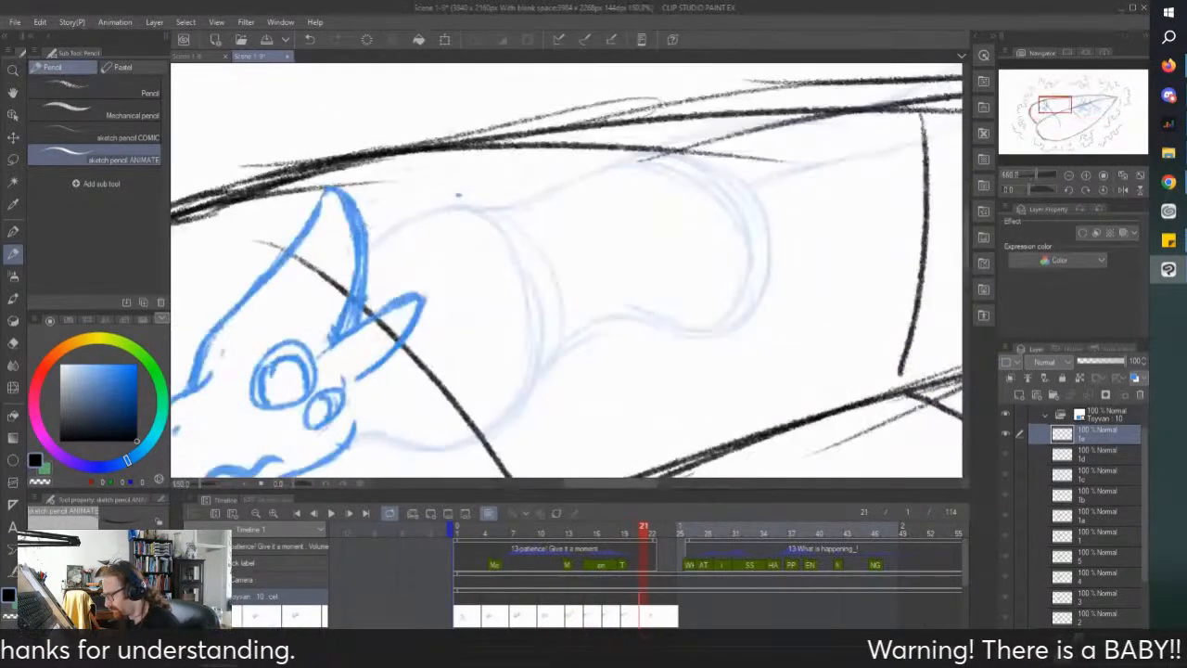
{"action": "scroll", "coordinate": [367, 261], "scroll_direction": "down", "scroll_amount": 1}
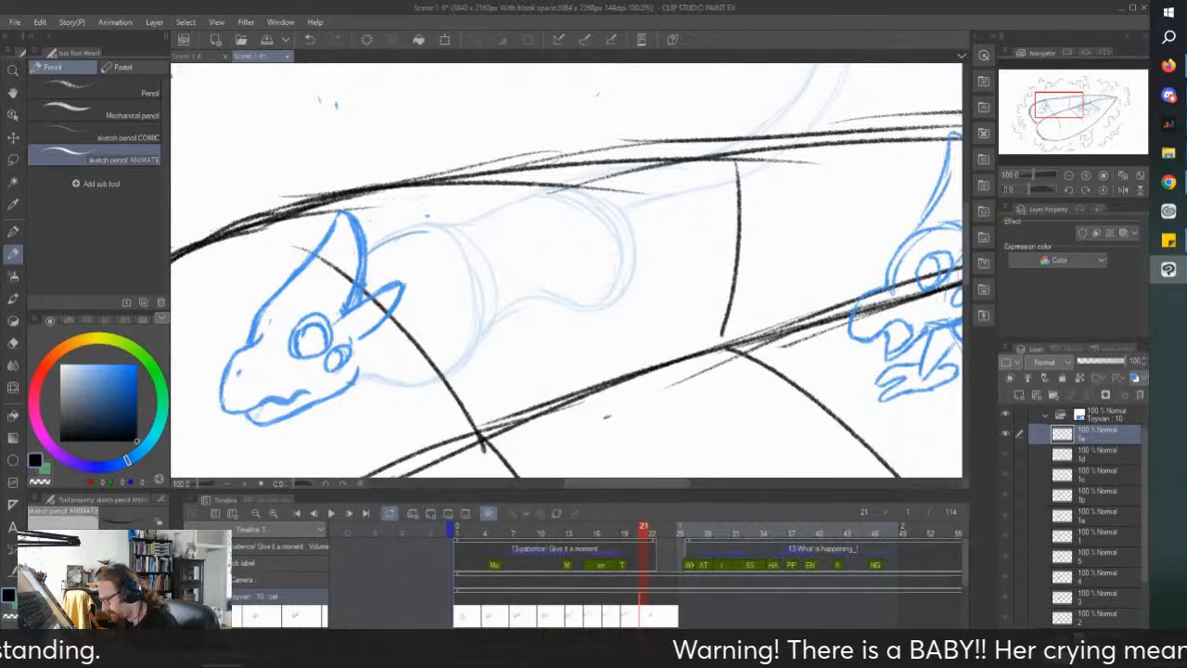
{"action": "mouse_move", "coordinate": [459, 238]}
{"action": "left_mouse_down"}
{"action": "mouse_move", "coordinate": [550, 202]}
{"action": "mouse_move", "coordinate": [604, 227]}
{"action": "mouse_move", "coordinate": [604, 293]}
{"action": "mouse_move", "coordinate": [533, 303]}
{"action": "mouse_move", "coordinate": [567, 315]}
{"action": "mouse_move", "coordinate": [524, 314]}
{"action": "mouse_move", "coordinate": [363, 375]}
{"action": "mouse_move", "coordinate": [388, 385]}
{"action": "mouse_move", "coordinate": [450, 360]}
{"action": "mouse_move", "coordinate": [492, 322]}
{"action": "left_mouse_up"}
{"action": "scroll", "coordinate": [578, 183], "scroll_direction": "down", "scroll_amount": 2}
Step: Draw the left creature's tail extending from the rump and curling upward on cel 1e
{"action": "mouse_move", "coordinate": [578, 183]}
{"action": "left_mouse_down"}
{"action": "mouse_move", "coordinate": [557, 210]}
{"action": "mouse_move", "coordinate": [697, 197]}
{"action": "left_mouse_up"}
{"action": "scroll", "coordinate": [569, 206], "scroll_direction": "up", "scroll_amount": 1}
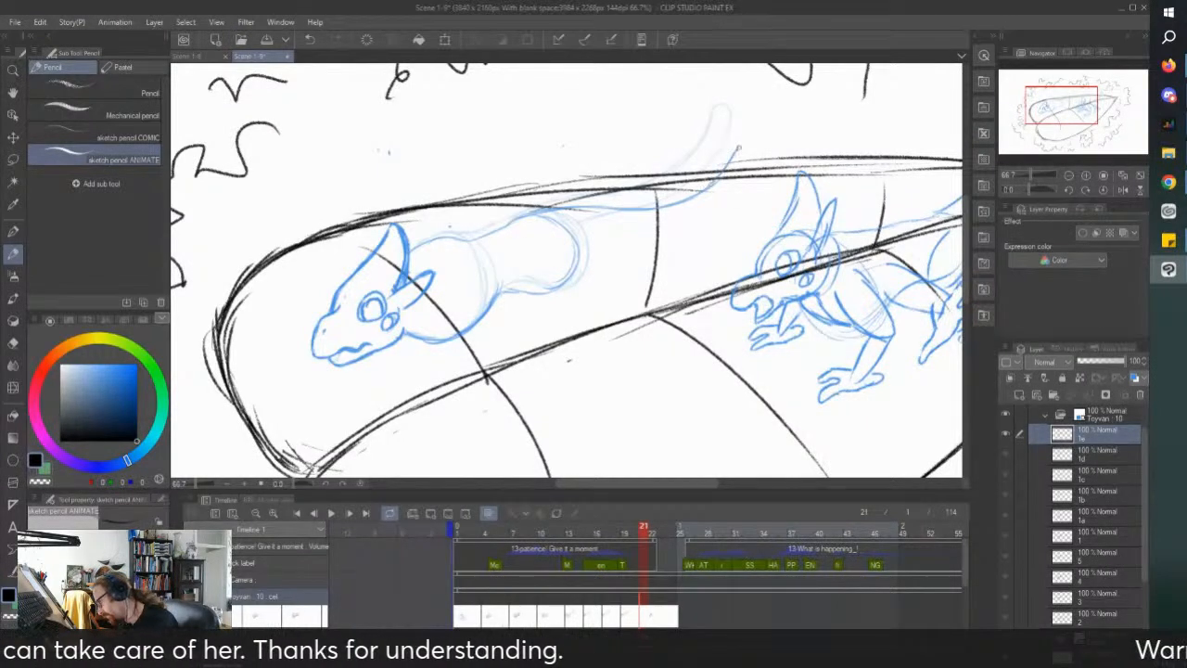
{"action": "mouse_move", "coordinate": [661, 220]}
{"action": "left_mouse_down"}
{"action": "mouse_move", "coordinate": [575, 233]}
{"action": "mouse_move", "coordinate": [517, 295]}
{"action": "left_mouse_up"}
{"action": "scroll", "coordinate": [304, 266], "scroll_direction": "down", "scroll_amount": 1}
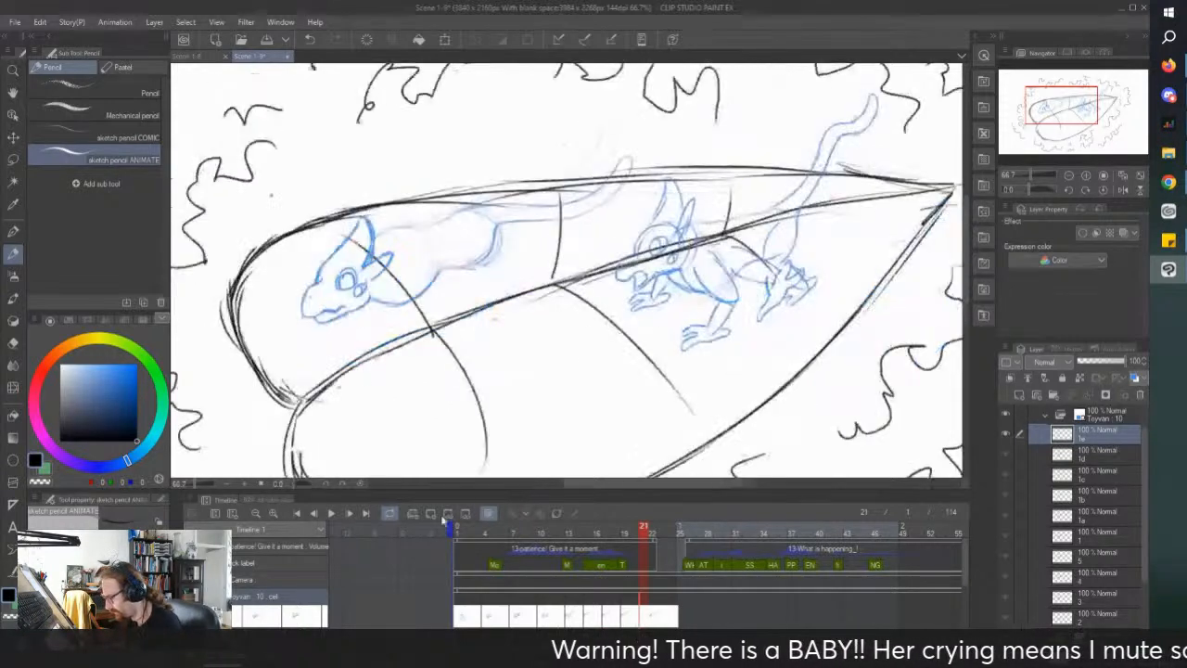
Step: Play back the animation from the first frame and inspect the drawings at frames 13 and 15
{"action": "left_click", "coordinate": [457, 531]}
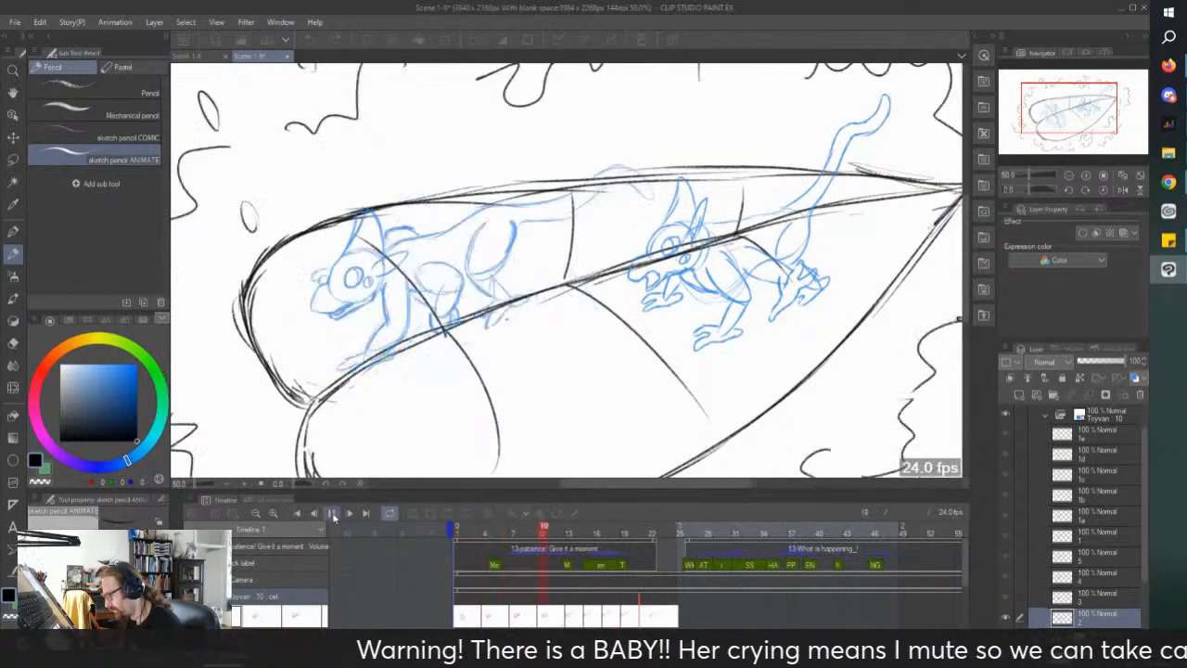
{"action": "left_click", "coordinate": [570, 622]}
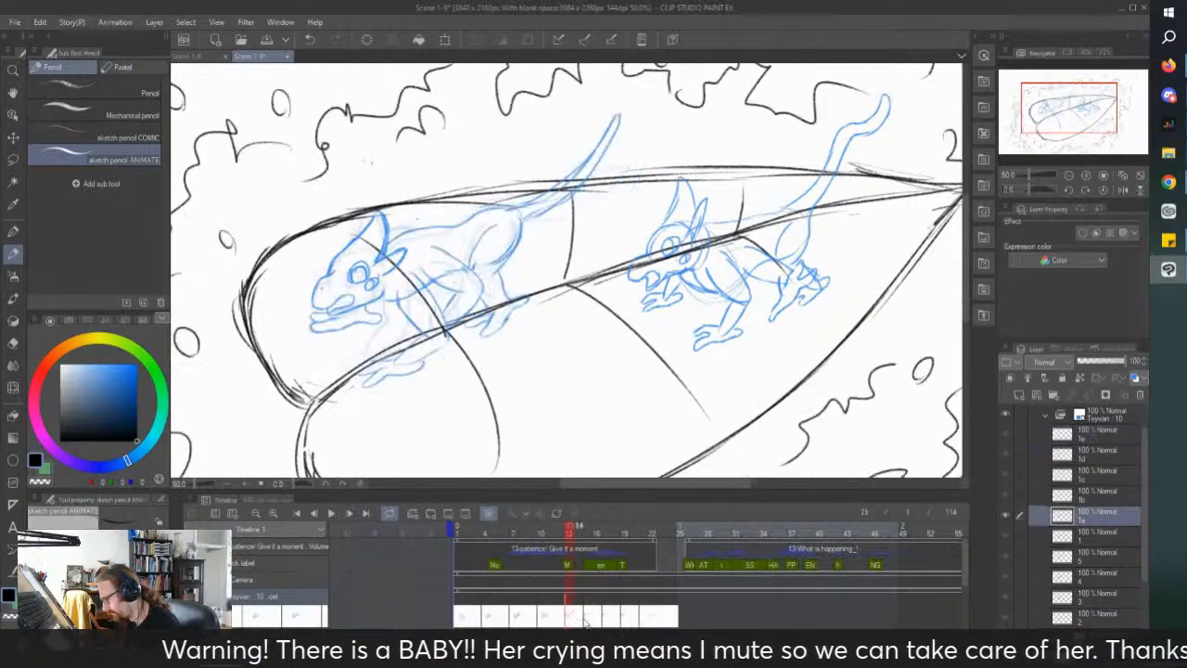
{"action": "left_click", "coordinate": [588, 622]}
Step: Draw the upper part of the left creature's forward-reaching front leg on cel 1b at frame 15
{"action": "scroll", "coordinate": [390, 324], "scroll_direction": "up", "scroll_amount": 2}
{"action": "scroll", "coordinate": [432, 223], "scroll_direction": "up", "scroll_amount": 2}
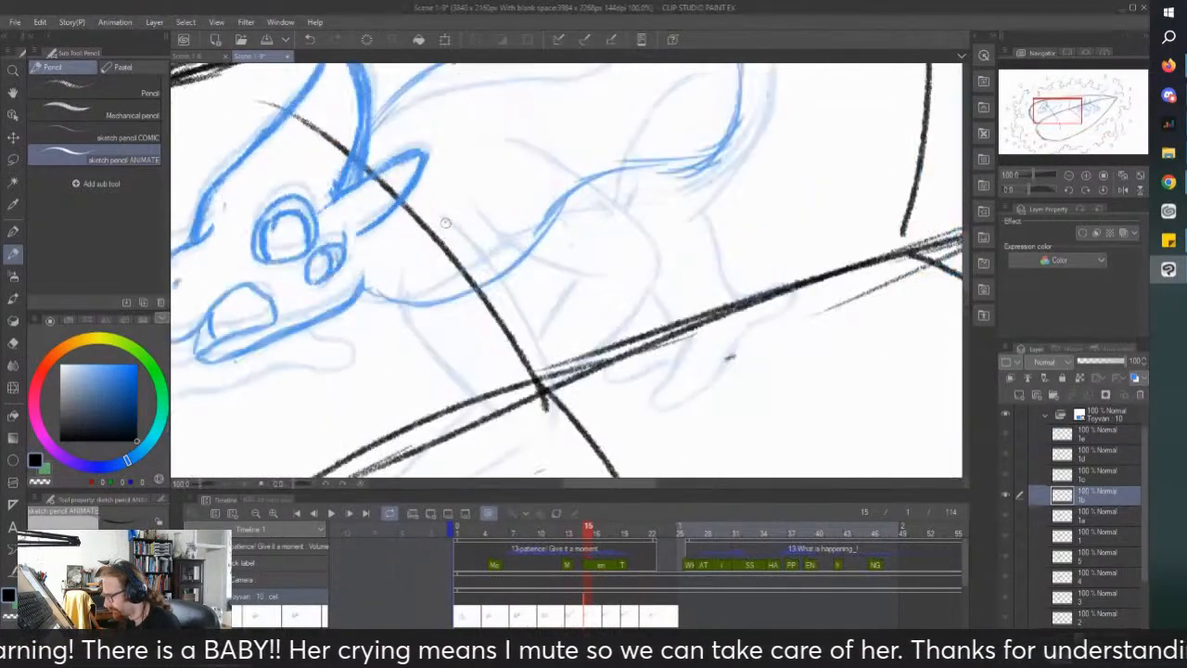
{"action": "mouse_move", "coordinate": [436, 215]}
{"action": "left_mouse_down"}
{"action": "mouse_move", "coordinate": [501, 256]}
{"action": "mouse_move", "coordinate": [542, 315]}
{"action": "left_mouse_up"}
{"action": "left_click_drag", "start_coordinate": [475, 235], "coordinate": [569, 358]}
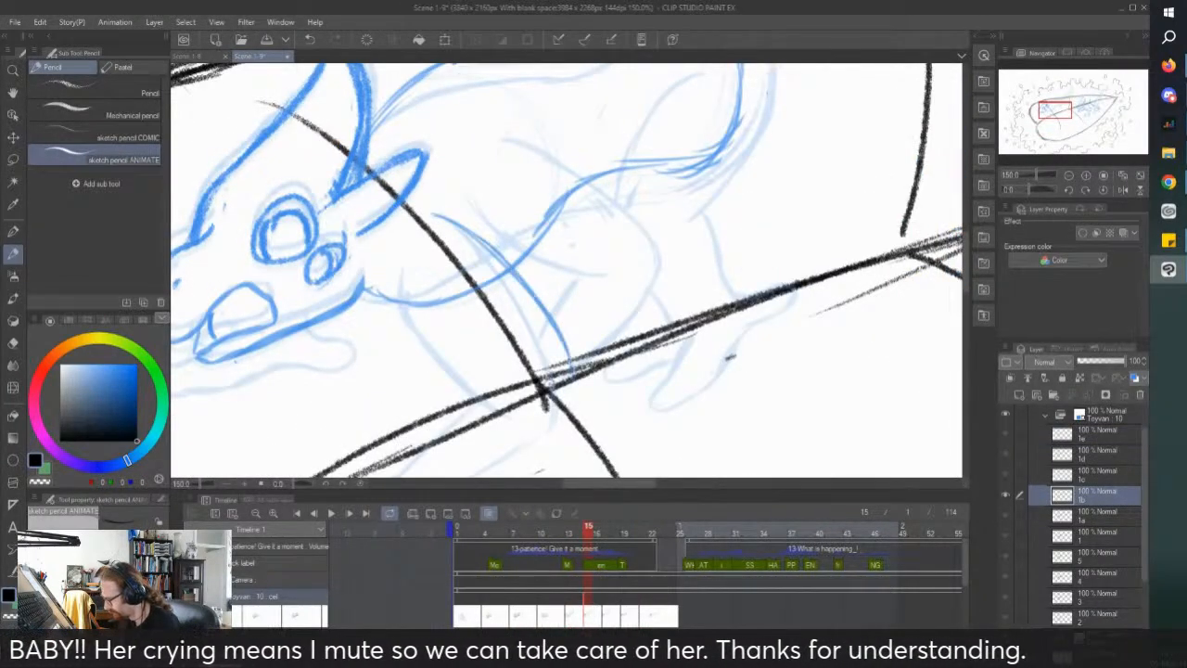
{"action": "mouse_move", "coordinate": [396, 270]}
{"action": "left_mouse_down"}
{"action": "mouse_move", "coordinate": [420, 327]}
{"action": "mouse_move", "coordinate": [489, 390]}
{"action": "left_mouse_up"}
{"action": "scroll", "coordinate": [348, 306], "scroll_direction": "down", "scroll_amount": 2}
{"action": "scroll", "coordinate": [358, 390], "scroll_direction": "up", "scroll_amount": 2}
Step: Draw the lower part of the forward-reaching front leg below the leaf's midrib on cel 1b
{"action": "mouse_move", "coordinate": [562, 283]}
{"action": "left_mouse_down"}
{"action": "mouse_move", "coordinate": [532, 340]}
{"action": "mouse_move", "coordinate": [440, 389]}
{"action": "left_mouse_up"}
{"action": "left_click_drag", "start_coordinate": [485, 293], "coordinate": [410, 365]}
{"action": "left_click_drag", "start_coordinate": [475, 300], "coordinate": [399, 370]}
{"action": "scroll", "coordinate": [467, 349], "scroll_direction": "down", "scroll_amount": 1}
{"action": "scroll", "coordinate": [371, 397], "scroll_direction": "up", "scroll_amount": 1}
{"action": "scroll", "coordinate": [418, 347], "scroll_direction": "up", "scroll_amount": 1}
Step: Draw the toes of the forward front foot and the left creature's lower jaw on cel 1b
{"action": "mouse_move", "coordinate": [469, 337]}
{"action": "left_mouse_down"}
{"action": "mouse_move", "coordinate": [360, 357]}
{"action": "mouse_move", "coordinate": [297, 413]}
{"action": "mouse_move", "coordinate": [403, 378]}
{"action": "mouse_move", "coordinate": [324, 436]}
{"action": "mouse_move", "coordinate": [392, 426]}
{"action": "mouse_move", "coordinate": [368, 440]}
{"action": "mouse_move", "coordinate": [432, 407]}
{"action": "mouse_move", "coordinate": [487, 404]}
{"action": "mouse_move", "coordinate": [560, 362]}
{"action": "left_mouse_up"}
{"action": "scroll", "coordinate": [483, 292], "scroll_direction": "down", "scroll_amount": 3}
{"action": "scroll", "coordinate": [374, 225], "scroll_direction": "up", "scroll_amount": 3}
{"action": "mouse_move", "coordinate": [565, 284]}
{"action": "left_mouse_down"}
{"action": "mouse_move", "coordinate": [613, 316]}
{"action": "mouse_move", "coordinate": [586, 338]}
{"action": "mouse_move", "coordinate": [352, 360]}
{"action": "mouse_move", "coordinate": [324, 350]}
{"action": "mouse_move", "coordinate": [360, 328]}
{"action": "mouse_move", "coordinate": [330, 323]}
{"action": "left_mouse_up"}
{"action": "scroll", "coordinate": [506, 248], "scroll_direction": "down", "scroll_amount": 3}
{"action": "scroll", "coordinate": [505, 249], "scroll_direction": "up", "scroll_amount": 4}
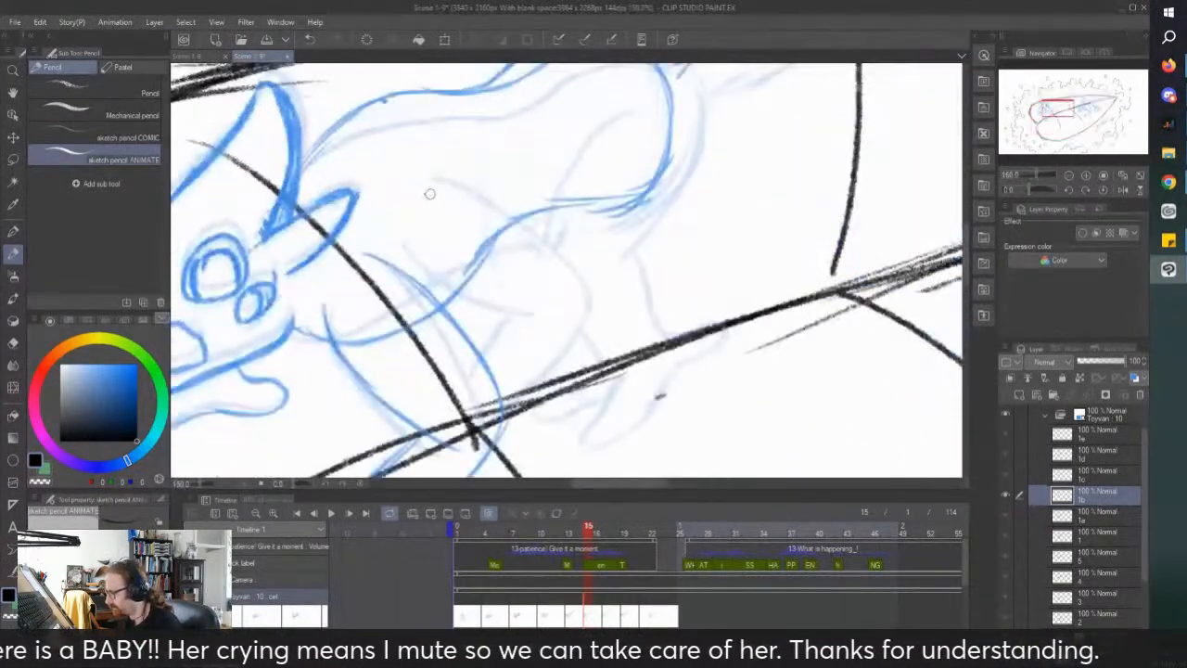
Step: Draw the left creature's second front leg bent beneath the body on cel 1b
{"action": "mouse_move", "coordinate": [428, 181]}
{"action": "left_mouse_down"}
{"action": "mouse_move", "coordinate": [524, 210]}
{"action": "mouse_move", "coordinate": [579, 280]}
{"action": "mouse_move", "coordinate": [422, 273]}
{"action": "mouse_move", "coordinate": [476, 284]}
{"action": "left_mouse_up"}
{"action": "left_click_drag", "start_coordinate": [585, 266], "coordinate": [511, 383]}
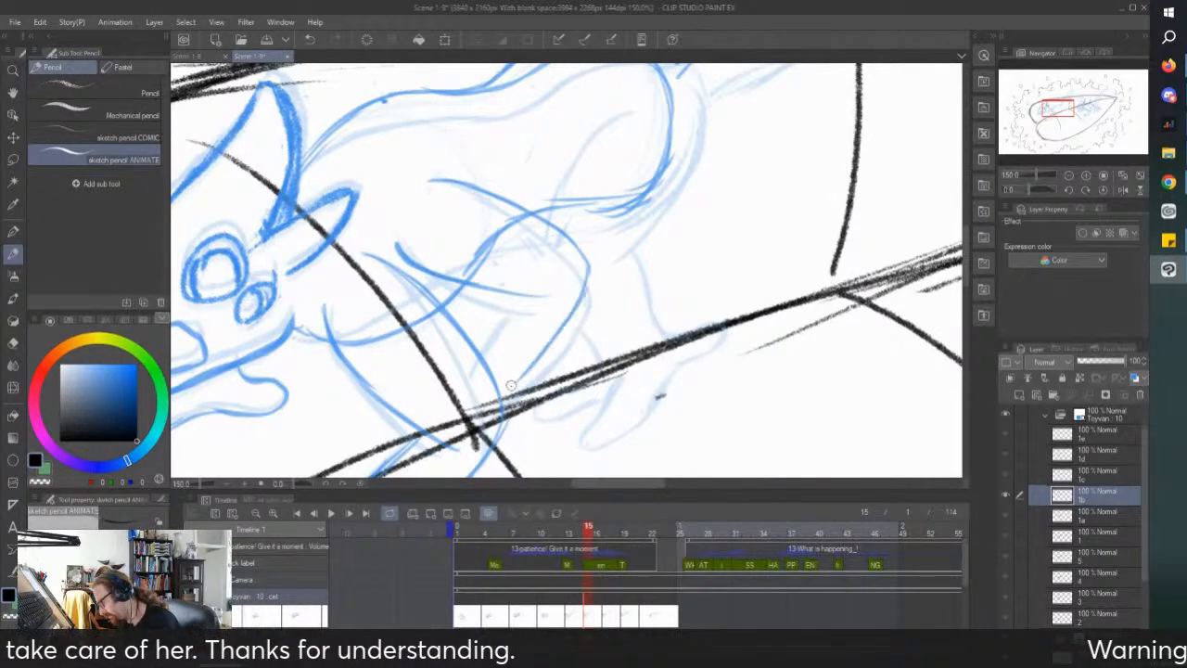
{"action": "left_click_drag", "start_coordinate": [498, 293], "coordinate": [476, 344]}
{"action": "scroll", "coordinate": [495, 284], "scroll_direction": "down", "scroll_amount": 3}
{"action": "scroll", "coordinate": [537, 199], "scroll_direction": "up", "scroll_amount": 3}
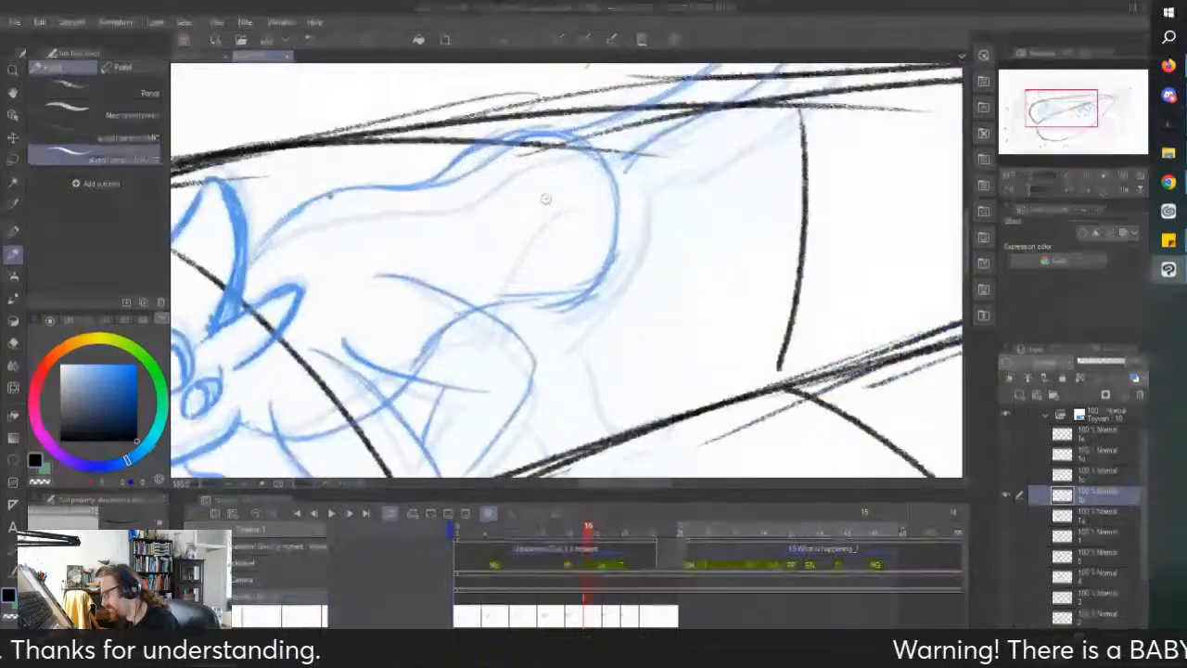
Step: Draw the left creature's thigh, hind leg and foot on cel 1b, and save the file
{"action": "left_click_drag", "start_coordinate": [544, 180], "coordinate": [489, 283]}
{"action": "mouse_move", "coordinate": [545, 185]}
{"action": "left_mouse_down"}
{"action": "mouse_move", "coordinate": [505, 230]}
{"action": "mouse_move", "coordinate": [482, 306]}
{"action": "left_mouse_up"}
{"action": "left_click_drag", "start_coordinate": [607, 190], "coordinate": [562, 327]}
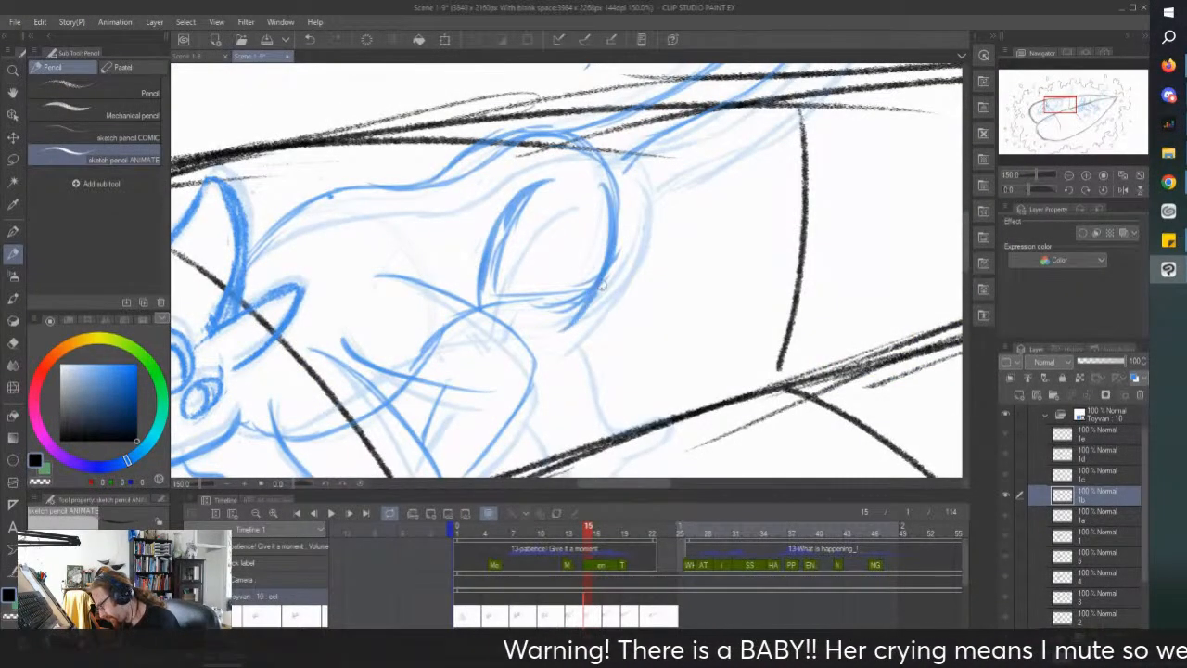
{"action": "scroll", "coordinate": [584, 315], "scroll_direction": "down", "scroll_amount": 3}
{"action": "scroll", "coordinate": [584, 315], "scroll_direction": "up", "scroll_amount": 3}
{"action": "mouse_move", "coordinate": [563, 243]}
{"action": "left_mouse_down"}
{"action": "mouse_move", "coordinate": [589, 317]}
{"action": "mouse_move", "coordinate": [614, 337]}
{"action": "mouse_move", "coordinate": [675, 319]}
{"action": "mouse_move", "coordinate": [519, 452]}
{"action": "left_mouse_up"}
{"action": "left_click_drag", "start_coordinate": [568, 371], "coordinate": [516, 436]}
{"action": "mouse_move", "coordinate": [536, 365]}
{"action": "left_mouse_down"}
{"action": "mouse_move", "coordinate": [488, 393]}
{"action": "mouse_move", "coordinate": [510, 421]}
{"action": "mouse_move", "coordinate": [540, 404]}
{"action": "left_mouse_up"}
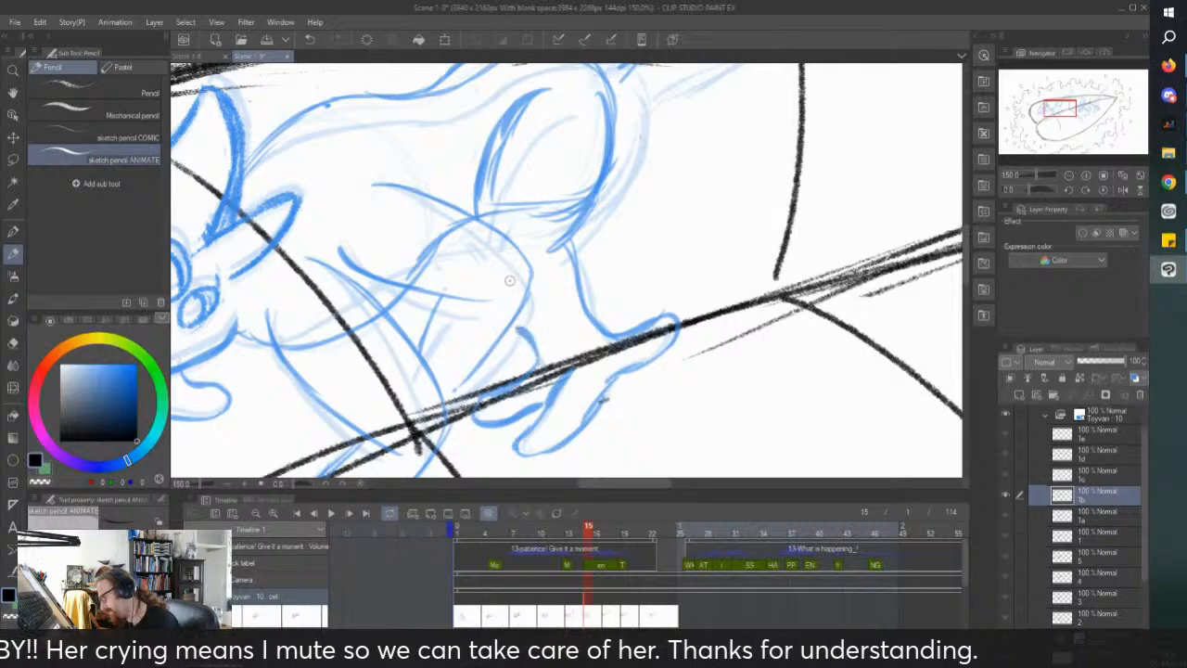
{"action": "scroll", "coordinate": [510, 279], "scroll_direction": "down", "scroll_amount": 2}
{"action": "key", "text": "ctrl+s"}
Step: Draw the left creature's open lower jaw beneath the head on cel 1c at frame 17
{"action": "left_click", "coordinate": [606, 527]}
{"action": "scroll", "coordinate": [357, 294], "scroll_direction": "up", "scroll_amount": 1}
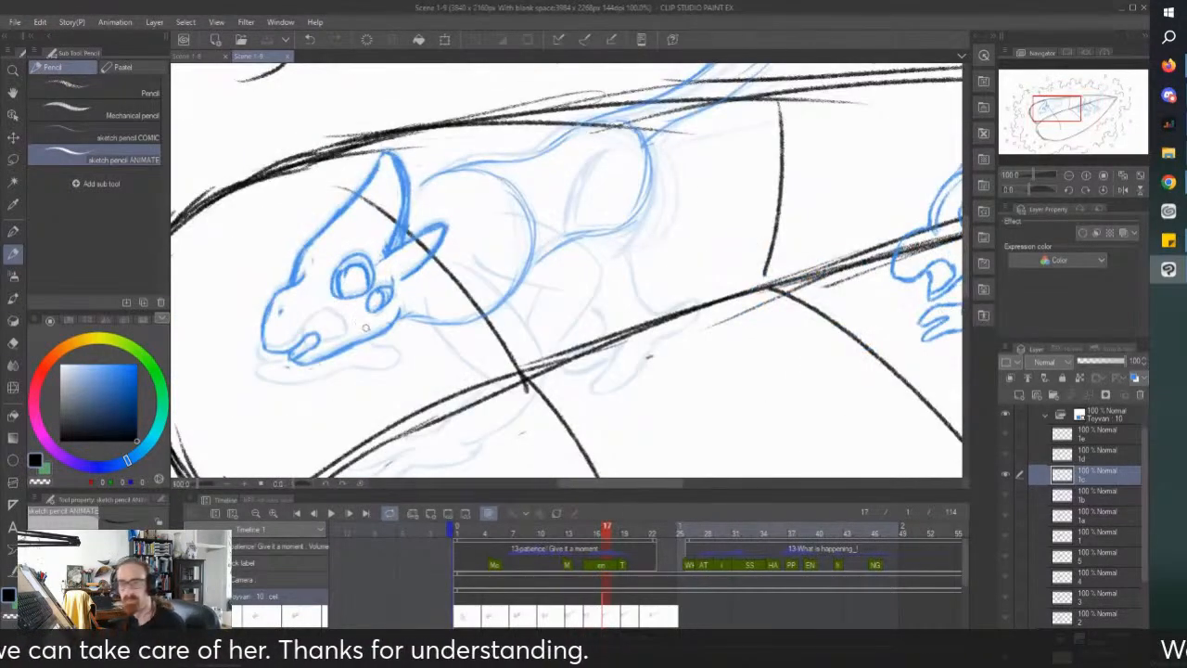
{"action": "left_click_drag", "start_coordinate": [369, 313], "coordinate": [376, 306]}
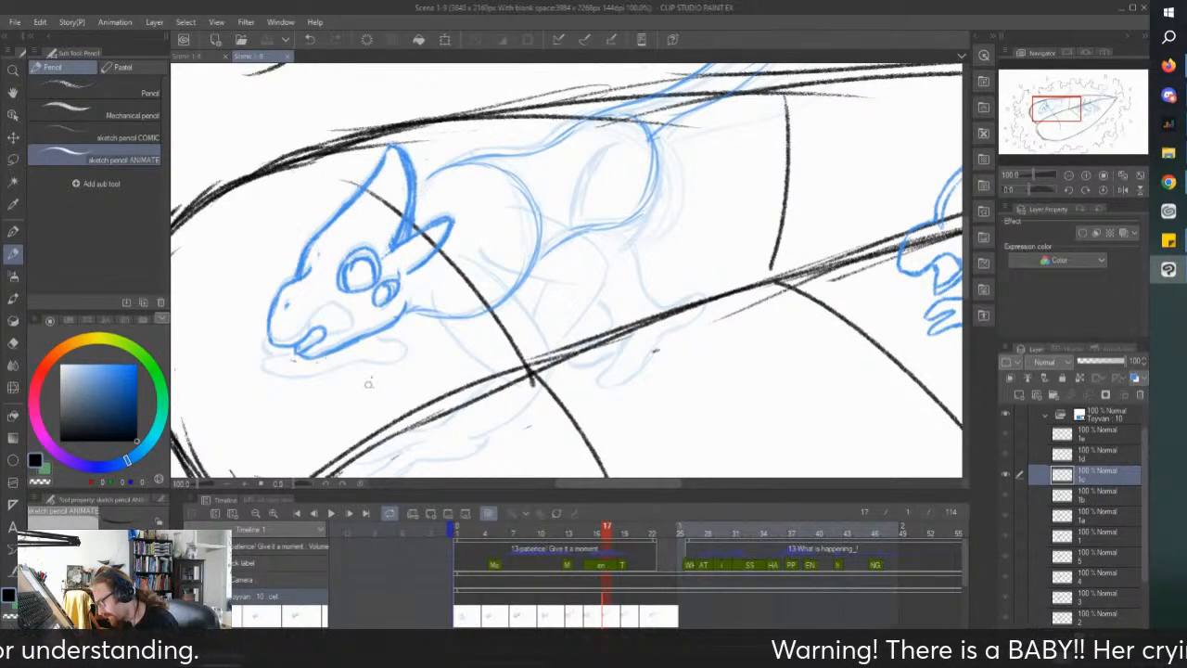
{"action": "left_click_drag", "start_coordinate": [375, 334], "coordinate": [382, 337]}
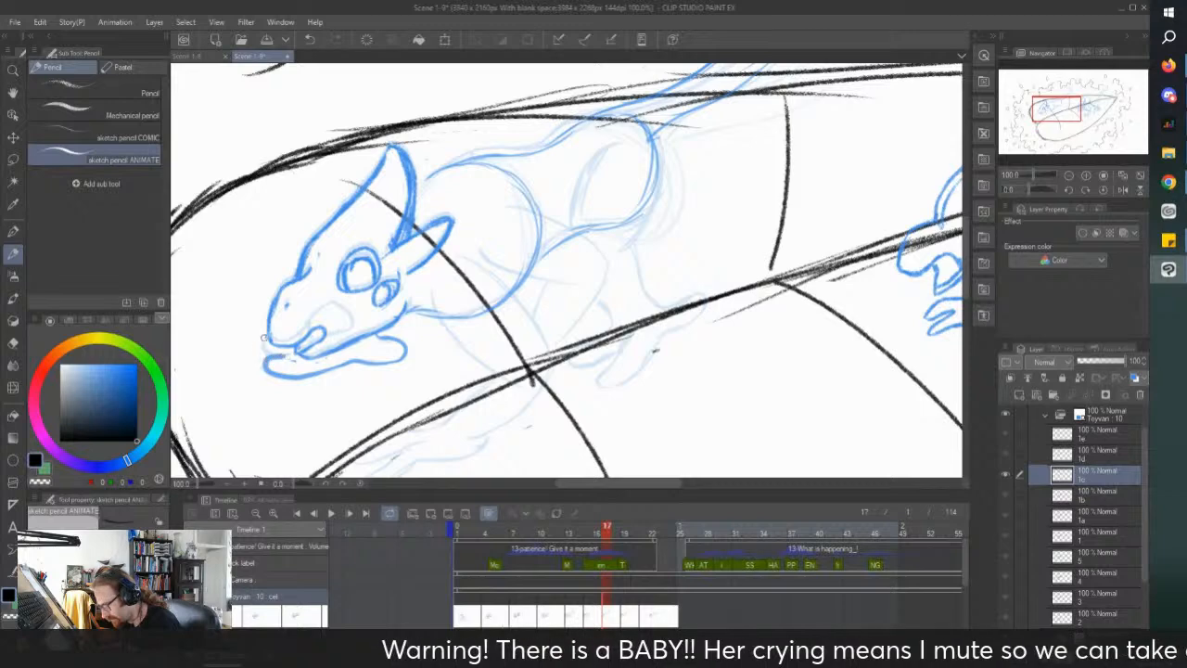
{"action": "scroll", "coordinate": [243, 333], "scroll_direction": "down", "scroll_amount": 2}
{"action": "scroll", "coordinate": [306, 343], "scroll_direction": "up", "scroll_amount": 2}
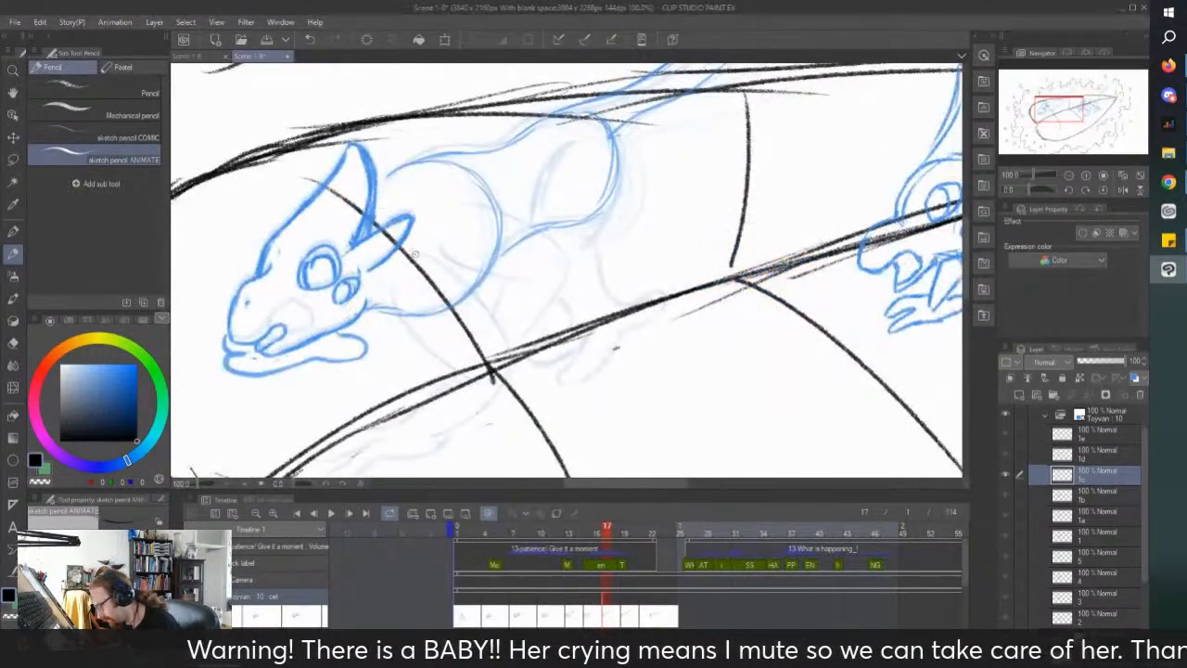
Step: Draw the upper part of the left creature's forward-reaching front leg on cel 1c
{"action": "left_click_drag", "start_coordinate": [429, 256], "coordinate": [496, 315]}
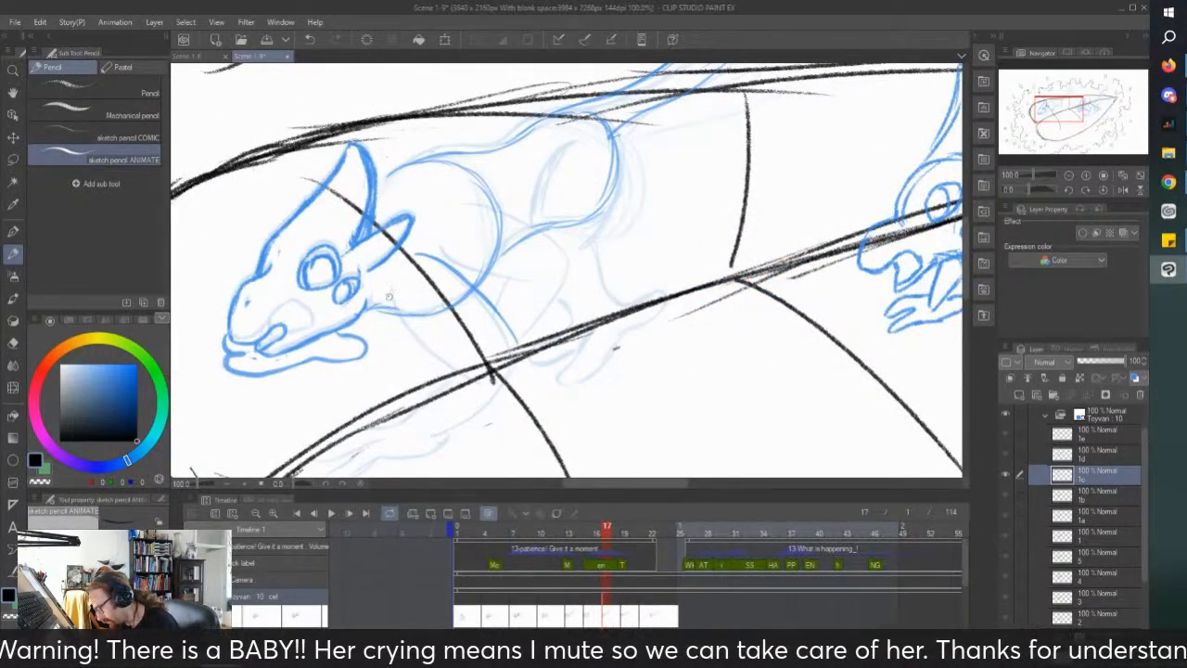
{"action": "mouse_move", "coordinate": [385, 289]}
{"action": "left_mouse_down"}
{"action": "mouse_move", "coordinate": [398, 326]}
{"action": "mouse_move", "coordinate": [453, 358]}
{"action": "left_mouse_up"}
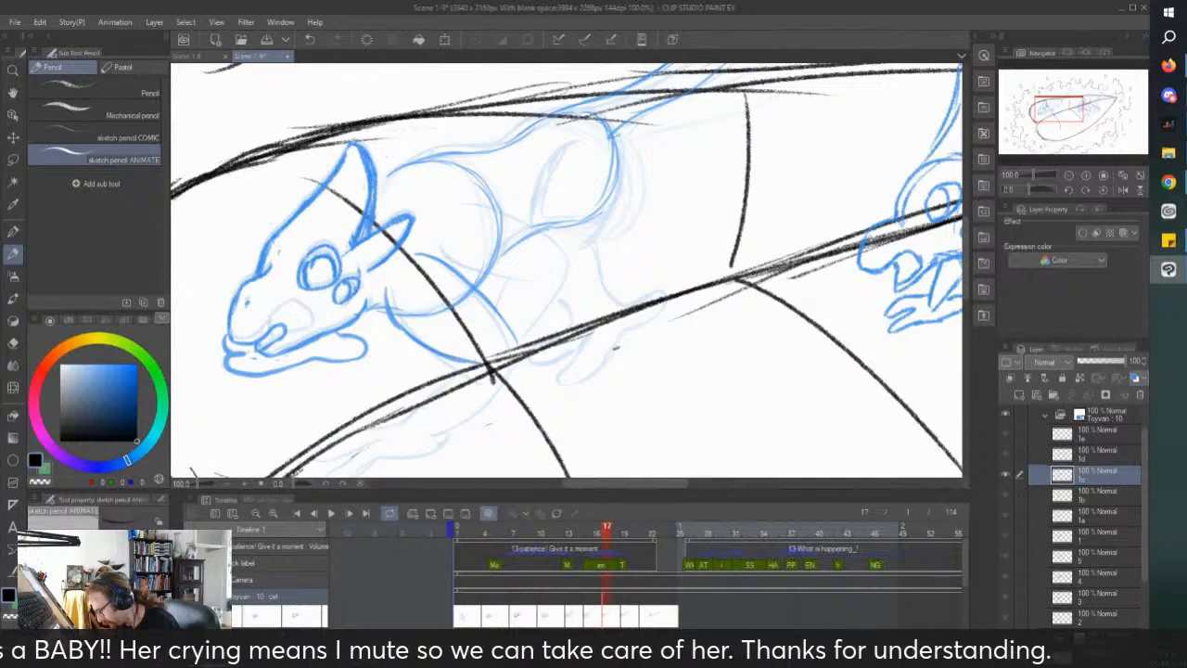
{"action": "scroll", "coordinate": [432, 340], "scroll_direction": "down", "scroll_amount": 3}
{"action": "scroll", "coordinate": [529, 284], "scroll_direction": "up", "scroll_amount": 4}
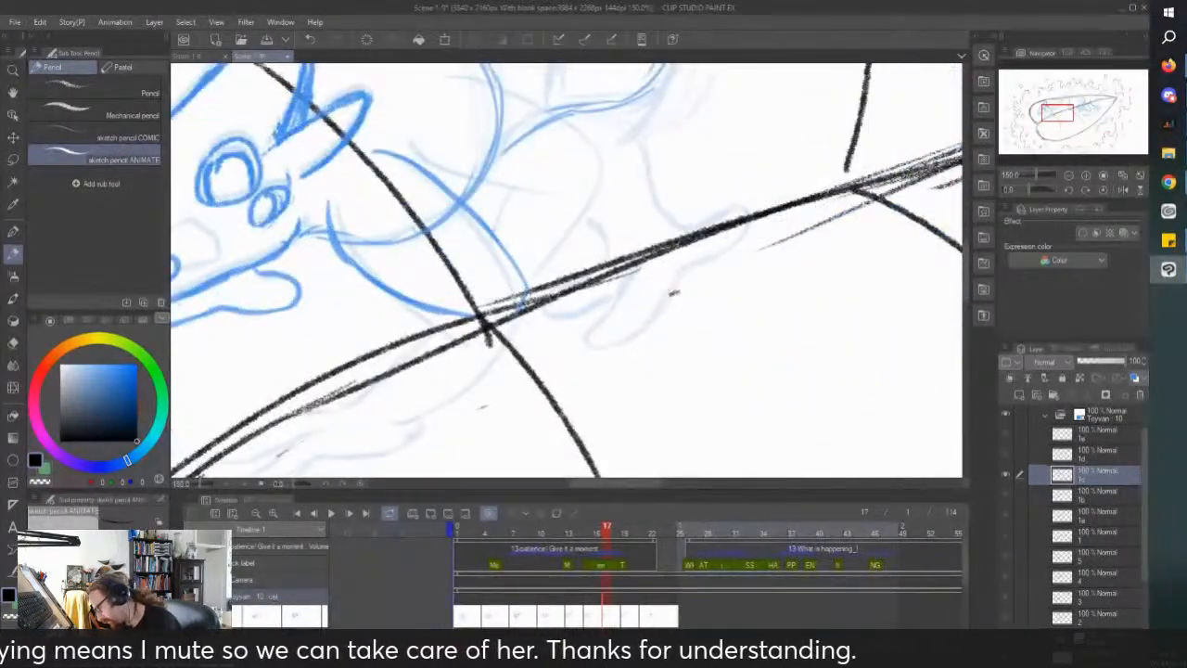
{"action": "scroll", "coordinate": [417, 334], "scroll_direction": "down", "scroll_amount": 3}
{"action": "scroll", "coordinate": [291, 412], "scroll_direction": "up", "scroll_amount": 3}
Step: Draw the lower part and clawed foot of the forward-reaching front leg on cel 1c
{"action": "mouse_move", "coordinate": [519, 322]}
{"action": "left_mouse_down"}
{"action": "mouse_move", "coordinate": [436, 339]}
{"action": "mouse_move", "coordinate": [388, 376]}
{"action": "mouse_move", "coordinate": [345, 384]}
{"action": "left_mouse_up"}
{"action": "mouse_move", "coordinate": [406, 355]}
{"action": "left_mouse_down"}
{"action": "mouse_move", "coordinate": [318, 401]}
{"action": "mouse_move", "coordinate": [398, 396]}
{"action": "mouse_move", "coordinate": [453, 359]}
{"action": "mouse_move", "coordinate": [373, 422]}
{"action": "mouse_move", "coordinate": [444, 438]}
{"action": "mouse_move", "coordinate": [588, 366]}
{"action": "mouse_move", "coordinate": [580, 349]}
{"action": "mouse_move", "coordinate": [547, 361]}
{"action": "left_mouse_up"}
{"action": "scroll", "coordinate": [588, 310], "scroll_direction": "down", "scroll_amount": 3}
{"action": "scroll", "coordinate": [558, 198], "scroll_direction": "up", "scroll_amount": 3}
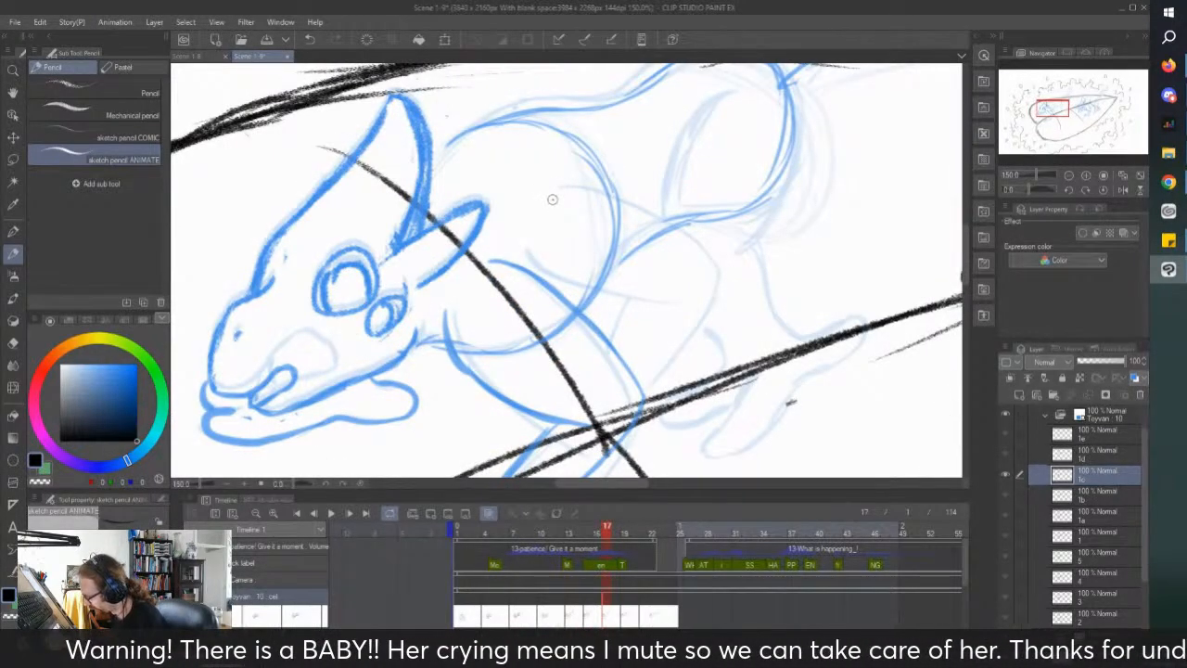
Step: Draw the left creature's second front leg bent under the body, including its foot, on cel 1c
{"action": "left_click_drag", "start_coordinate": [558, 191], "coordinate": [675, 224]}
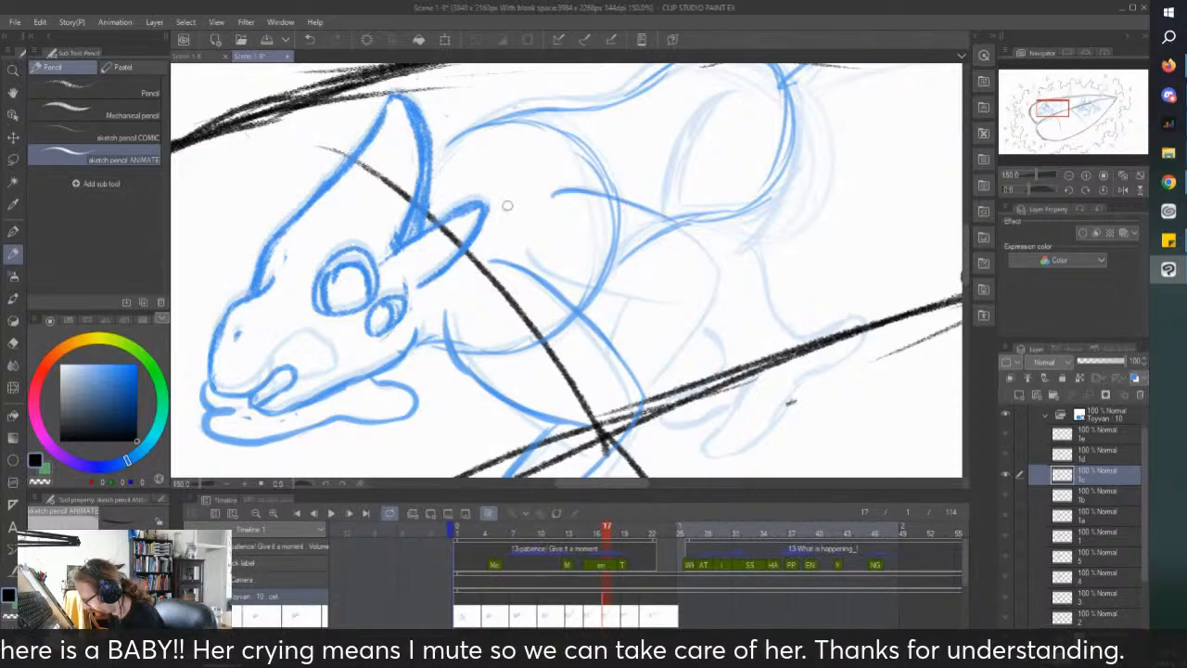
{"action": "mouse_move", "coordinate": [588, 196]}
{"action": "left_mouse_down"}
{"action": "mouse_move", "coordinate": [703, 243]}
{"action": "mouse_move", "coordinate": [715, 287]}
{"action": "mouse_move", "coordinate": [559, 290]}
{"action": "mouse_move", "coordinate": [492, 230]}
{"action": "left_mouse_up"}
{"action": "scroll", "coordinate": [446, 197], "scroll_direction": "down", "scroll_amount": 2}
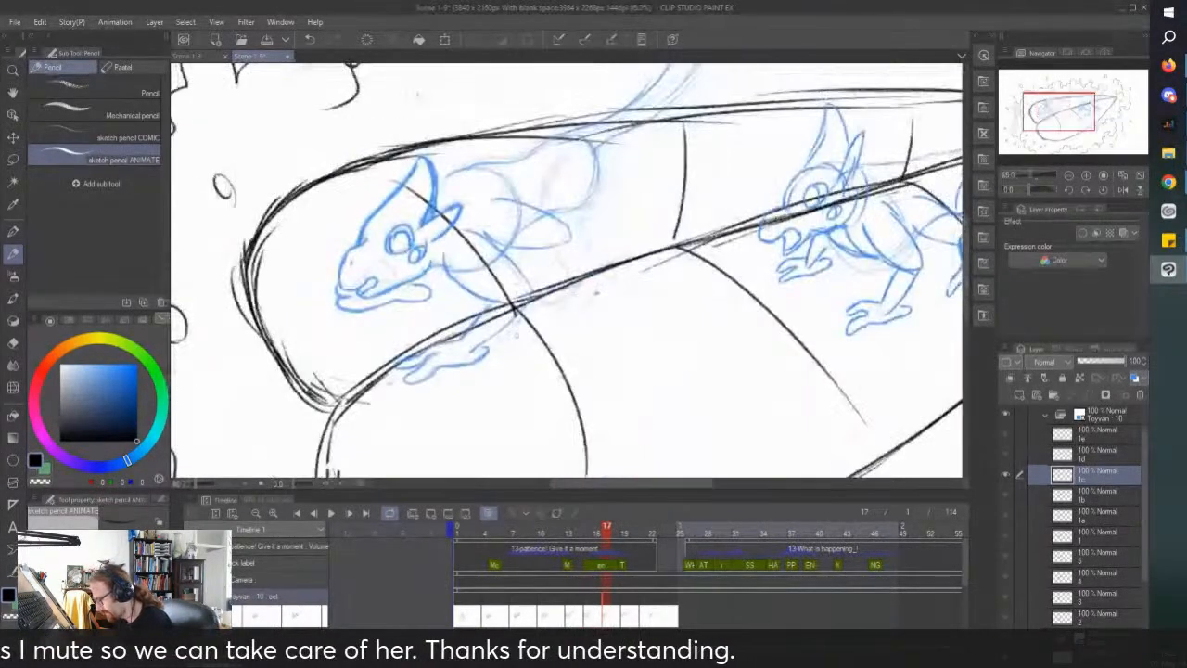
{"action": "scroll", "coordinate": [512, 289], "scroll_direction": "up", "scroll_amount": 2}
{"action": "mouse_move", "coordinate": [637, 128]}
{"action": "left_mouse_down"}
{"action": "mouse_move", "coordinate": [611, 224]}
{"action": "mouse_move", "coordinate": [551, 302]}
{"action": "left_mouse_up"}
{"action": "left_click_drag", "start_coordinate": [547, 170], "coordinate": [539, 232]}
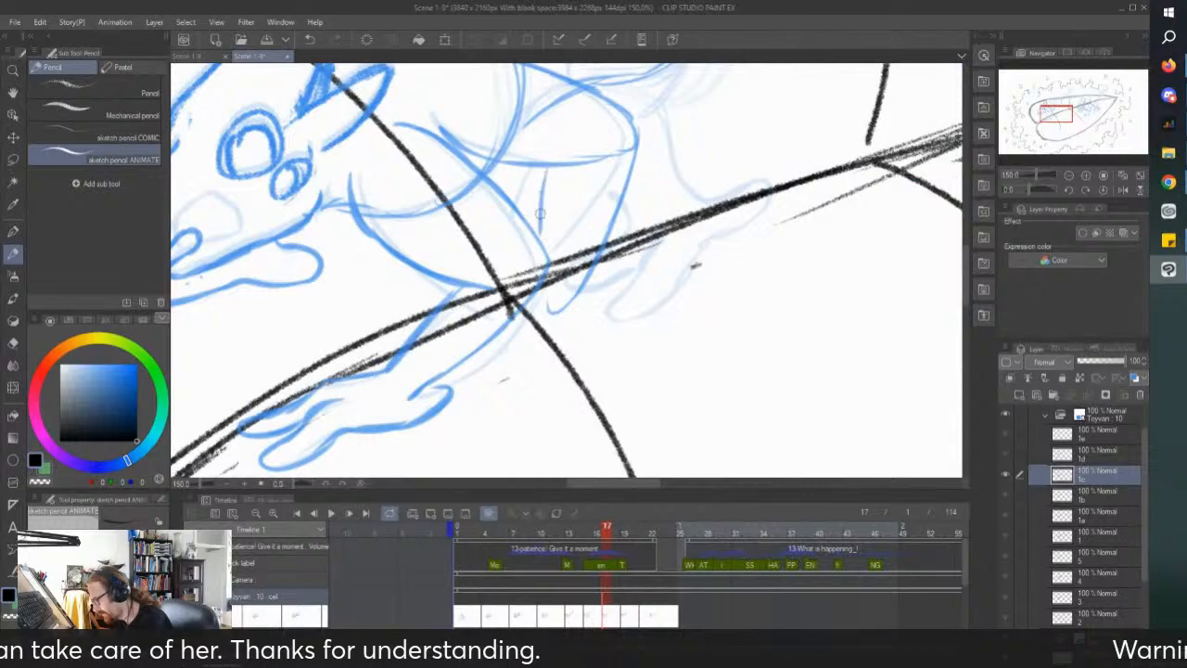
{"action": "left_click_drag", "start_coordinate": [575, 298], "coordinate": [619, 317]}
{"action": "mouse_move", "coordinate": [517, 315]}
{"action": "left_mouse_down"}
{"action": "mouse_move", "coordinate": [499, 354]}
{"action": "mouse_move", "coordinate": [531, 331]}
{"action": "left_mouse_up"}
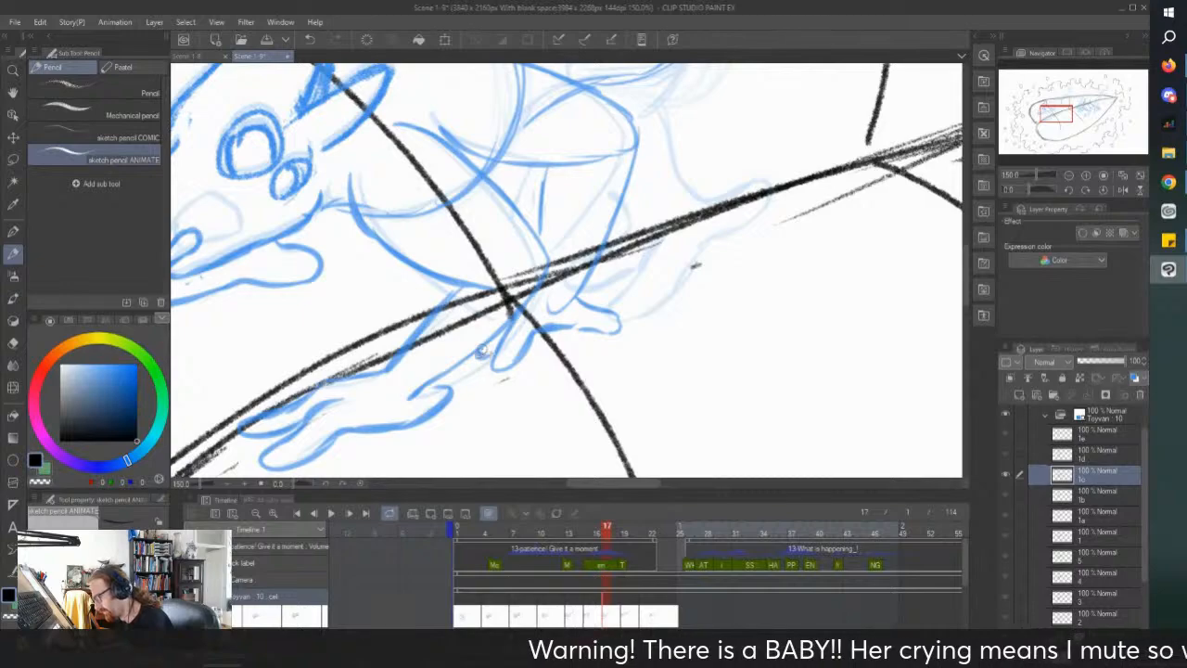
{"action": "scroll", "coordinate": [487, 355], "scroll_direction": "down", "scroll_amount": 3}
{"action": "scroll", "coordinate": [514, 238], "scroll_direction": "up", "scroll_amount": 3}
Step: Draw the curved thigh and rump contours of the left creature's hind leg on cel 1c
{"action": "left_click_drag", "start_coordinate": [555, 205], "coordinate": [532, 264]}
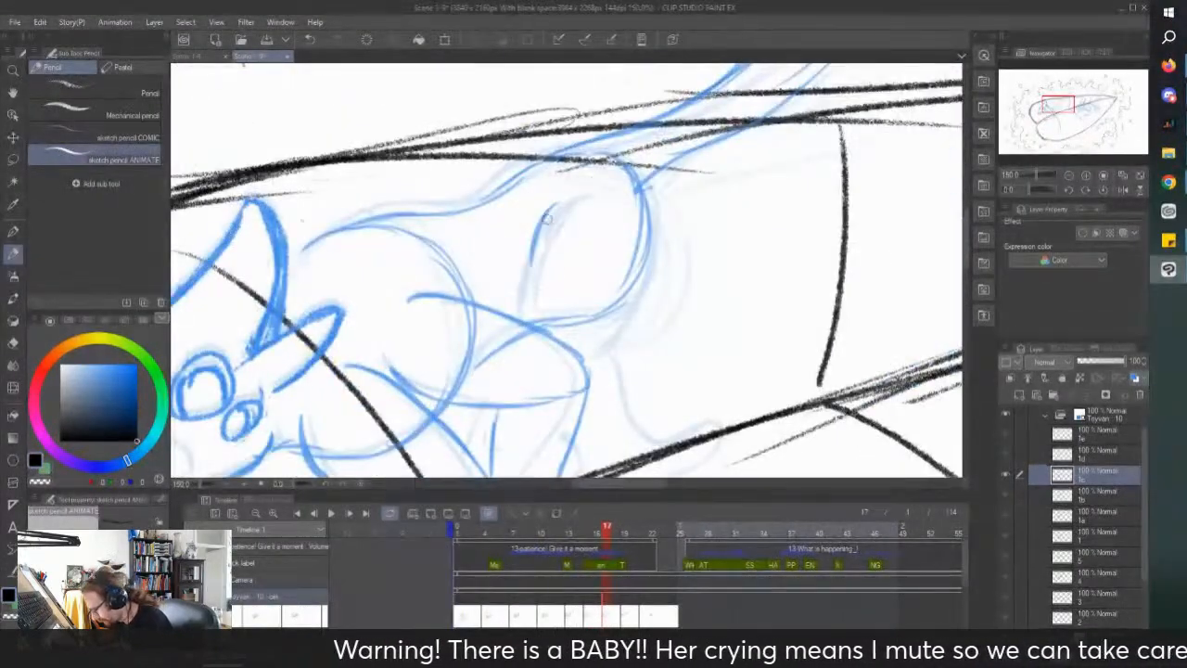
{"action": "left_click_drag", "start_coordinate": [575, 204], "coordinate": [490, 301]}
{"action": "mouse_move", "coordinate": [640, 209]}
{"action": "left_mouse_down"}
{"action": "mouse_move", "coordinate": [618, 297]}
{"action": "mouse_move", "coordinate": [560, 337]}
{"action": "left_mouse_up"}
{"action": "mouse_move", "coordinate": [636, 210]}
{"action": "left_mouse_down"}
{"action": "mouse_move", "coordinate": [637, 260]}
{"action": "mouse_move", "coordinate": [560, 335]}
{"action": "left_mouse_up"}
{"action": "scroll", "coordinate": [553, 249], "scroll_direction": "down", "scroll_amount": 2}
{"action": "scroll", "coordinate": [586, 377], "scroll_direction": "up", "scroll_amount": 2}
Step: Draw the lower hind leg and long foot resting on the leaf's midrib on cel 1c
{"action": "mouse_move", "coordinate": [540, 196]}
{"action": "left_mouse_down"}
{"action": "mouse_move", "coordinate": [610, 276]}
{"action": "mouse_move", "coordinate": [675, 267]}
{"action": "mouse_move", "coordinate": [649, 308]}
{"action": "mouse_move", "coordinate": [522, 384]}
{"action": "mouse_move", "coordinate": [516, 372]}
{"action": "left_mouse_up"}
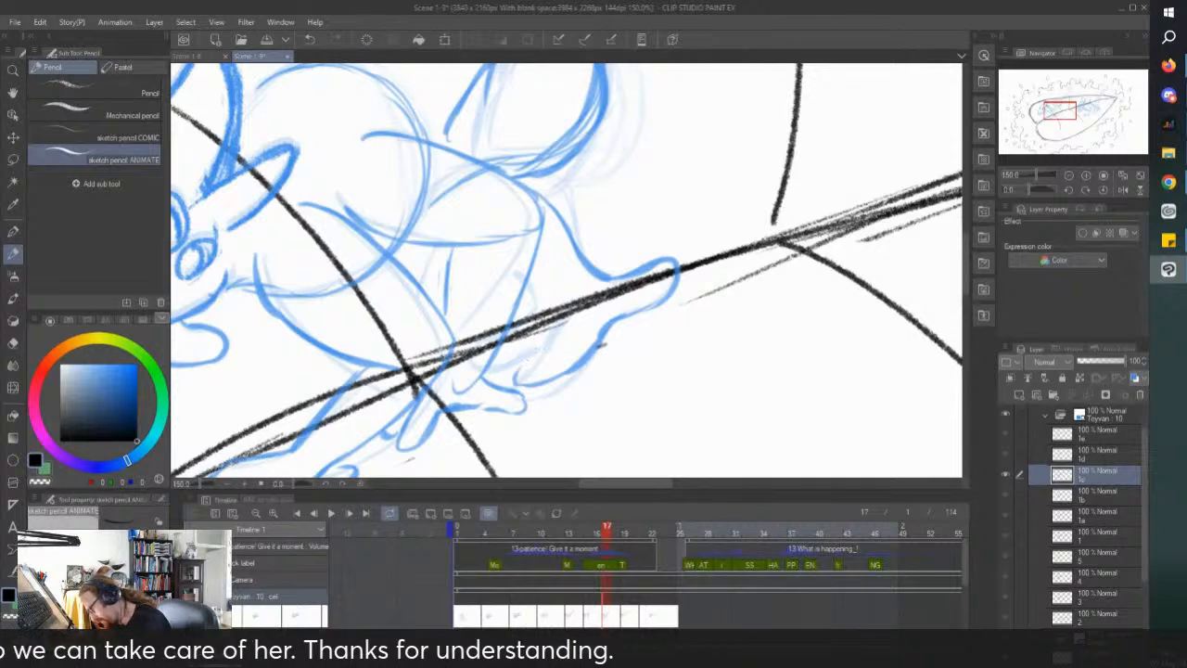
{"action": "left_click_drag", "start_coordinate": [516, 327], "coordinate": [538, 274]}
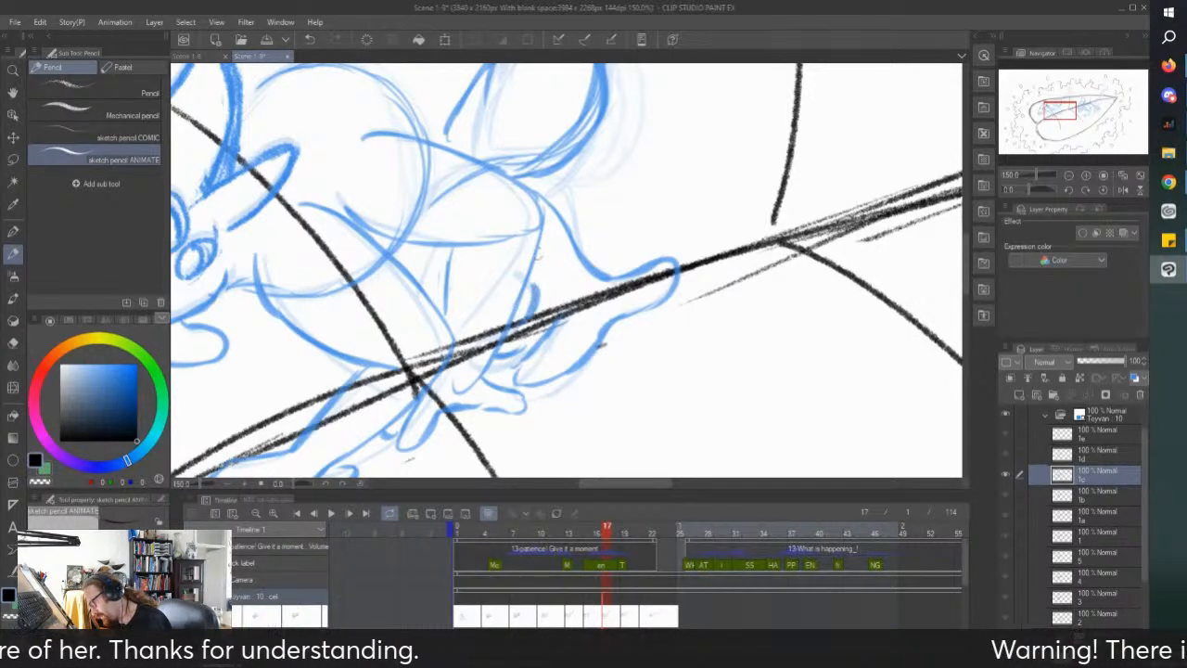
{"action": "scroll", "coordinate": [562, 117], "scroll_direction": "down", "scroll_amount": 3}
{"action": "left_click_drag", "start_coordinate": [547, 185], "coordinate": [560, 260]}
{"action": "left_click_drag", "start_coordinate": [387, 193], "coordinate": [403, 213]}
{"action": "scroll", "coordinate": [408, 165], "scroll_direction": "up", "scroll_amount": 1}
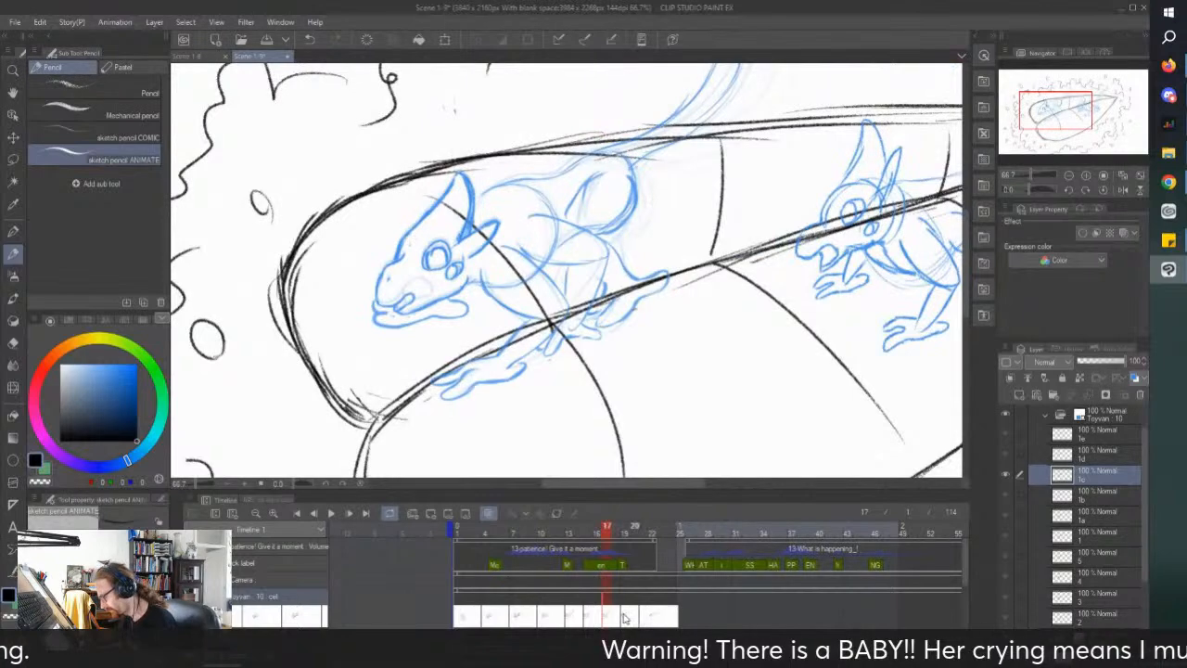
Step: Draw the left creature's lower jaw beneath the head on cel 1d at frame 19
{"action": "left_click", "coordinate": [627, 617]}
{"action": "scroll", "coordinate": [427, 306], "scroll_direction": "up", "scroll_amount": 3}
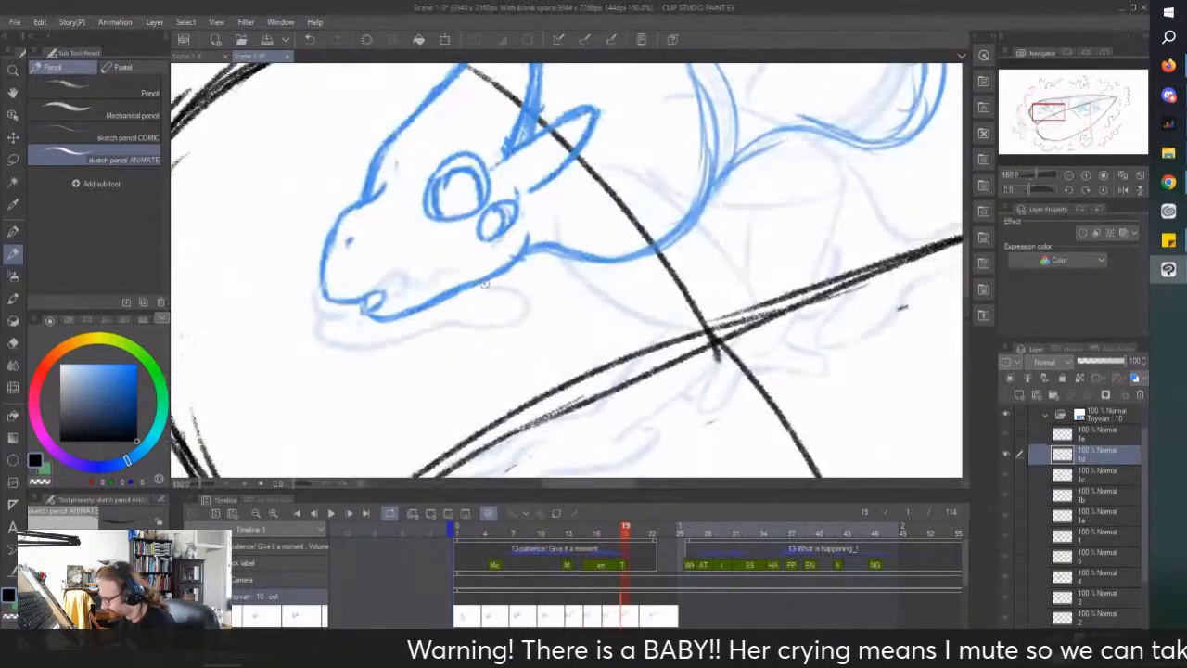
{"action": "mouse_move", "coordinate": [524, 311]}
{"action": "left_mouse_down"}
{"action": "mouse_move", "coordinate": [366, 341]}
{"action": "mouse_move", "coordinate": [315, 323]}
{"action": "mouse_move", "coordinate": [357, 311]}
{"action": "mouse_move", "coordinate": [305, 310]}
{"action": "mouse_move", "coordinate": [312, 279]}
{"action": "left_mouse_up"}
{"action": "scroll", "coordinate": [283, 278], "scroll_direction": "down", "scroll_amount": 3}
{"action": "scroll", "coordinate": [316, 274], "scroll_direction": "up", "scroll_amount": 2}
{"action": "mouse_move", "coordinate": [465, 209]}
{"action": "left_mouse_down"}
{"action": "mouse_move", "coordinate": [561, 250]}
{"action": "mouse_move", "coordinate": [516, 298]}
{"action": "mouse_move", "coordinate": [453, 275]}
{"action": "left_mouse_up"}
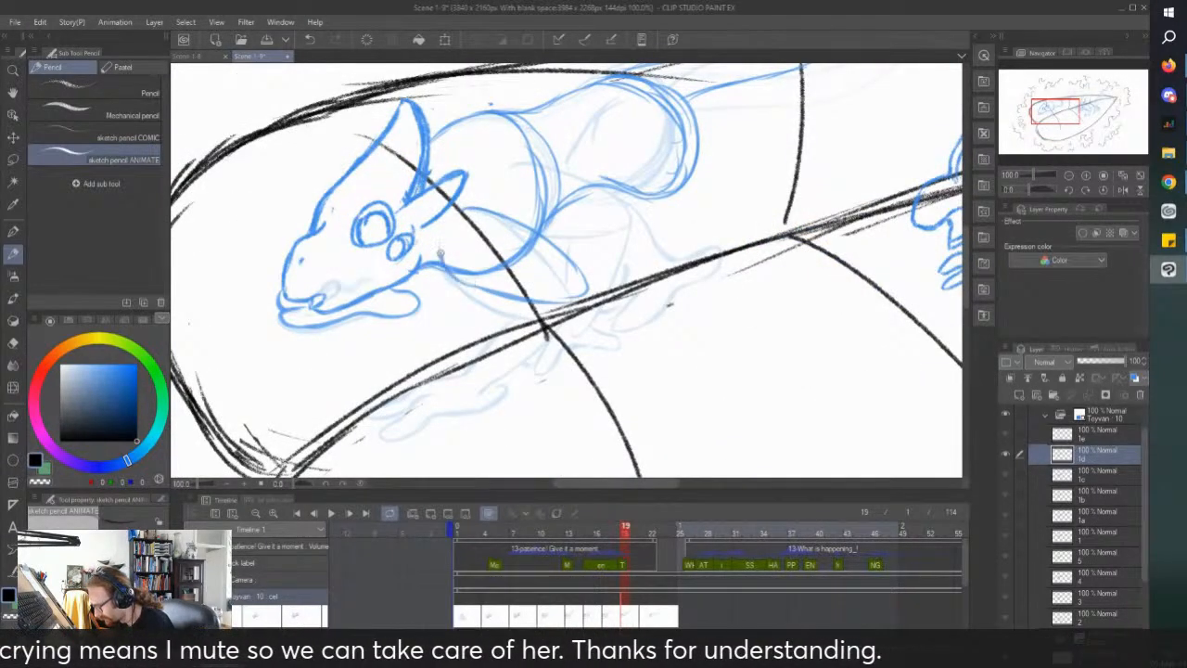
{"action": "left_click_drag", "start_coordinate": [369, 243], "coordinate": [382, 236]}
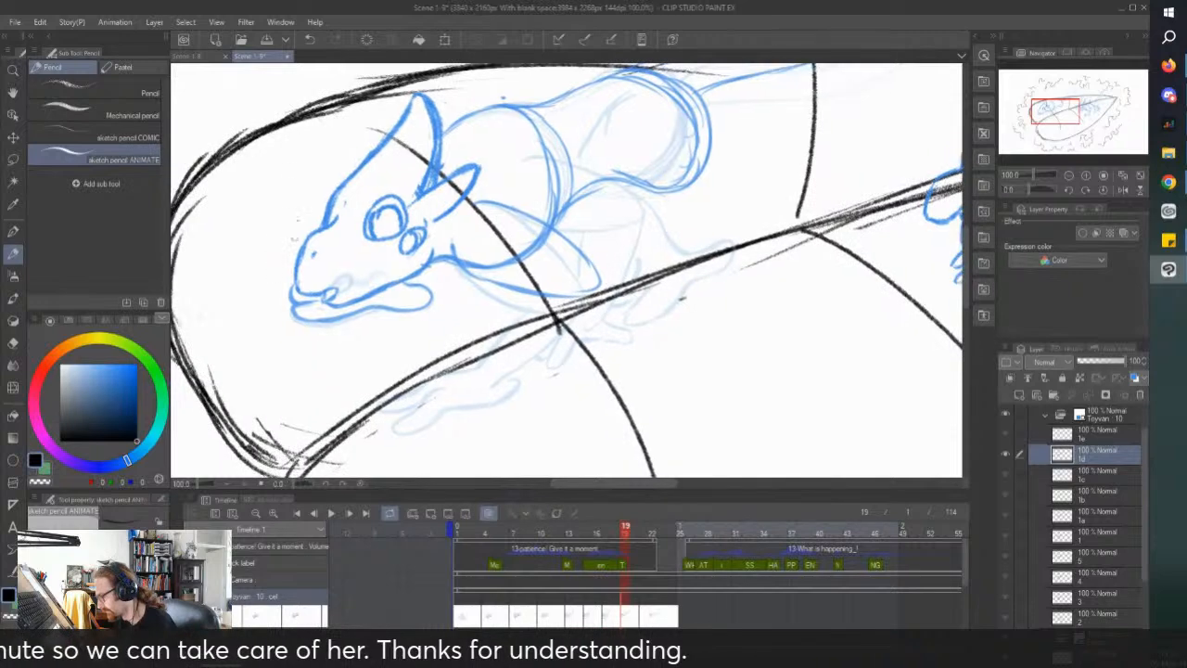
{"action": "key", "text": "ctrl+z"}
{"action": "key", "text": "ctrl+z"}
{"action": "key", "text": "ctrl+z"}
{"action": "key", "text": "ctrl+z"}
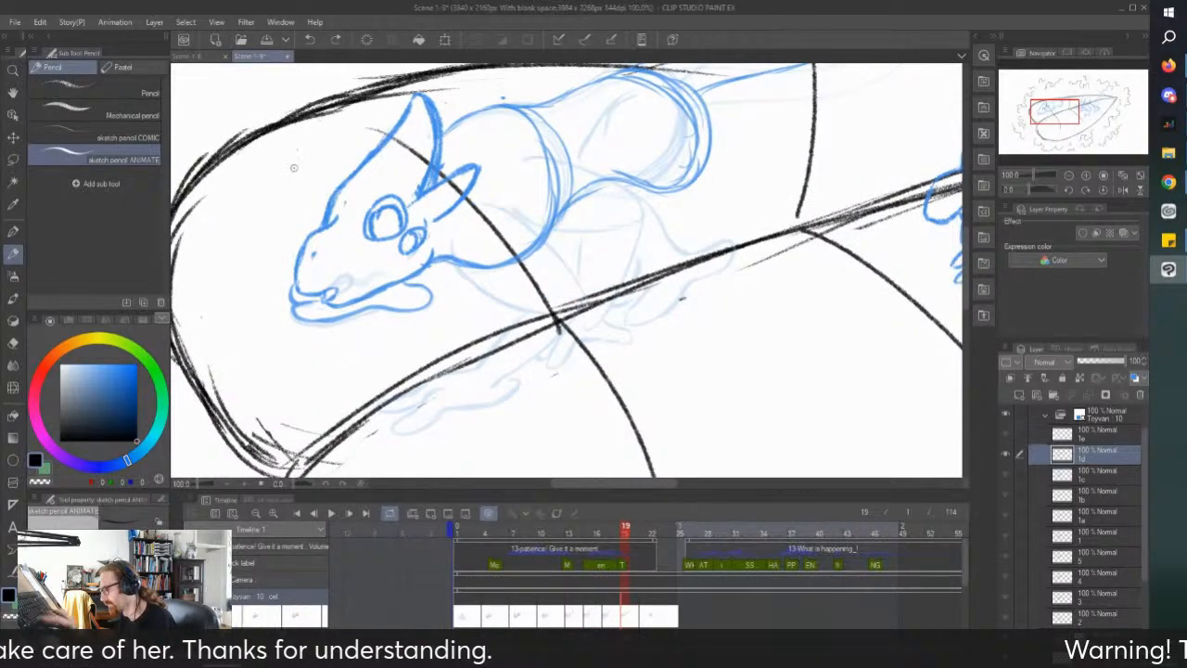
Step: Try a front leg for the left creature on cel 1d, from the shoulder down to the foot on the leaf's midrib
{"action": "mouse_move", "coordinate": [481, 196]}
{"action": "left_mouse_down"}
{"action": "mouse_move", "coordinate": [585, 237]}
{"action": "mouse_move", "coordinate": [602, 271]}
{"action": "mouse_move", "coordinate": [492, 269]}
{"action": "left_mouse_up"}
{"action": "scroll", "coordinate": [438, 233], "scroll_direction": "down", "scroll_amount": 1}
{"action": "scroll", "coordinate": [422, 341], "scroll_direction": "up", "scroll_amount": 2}
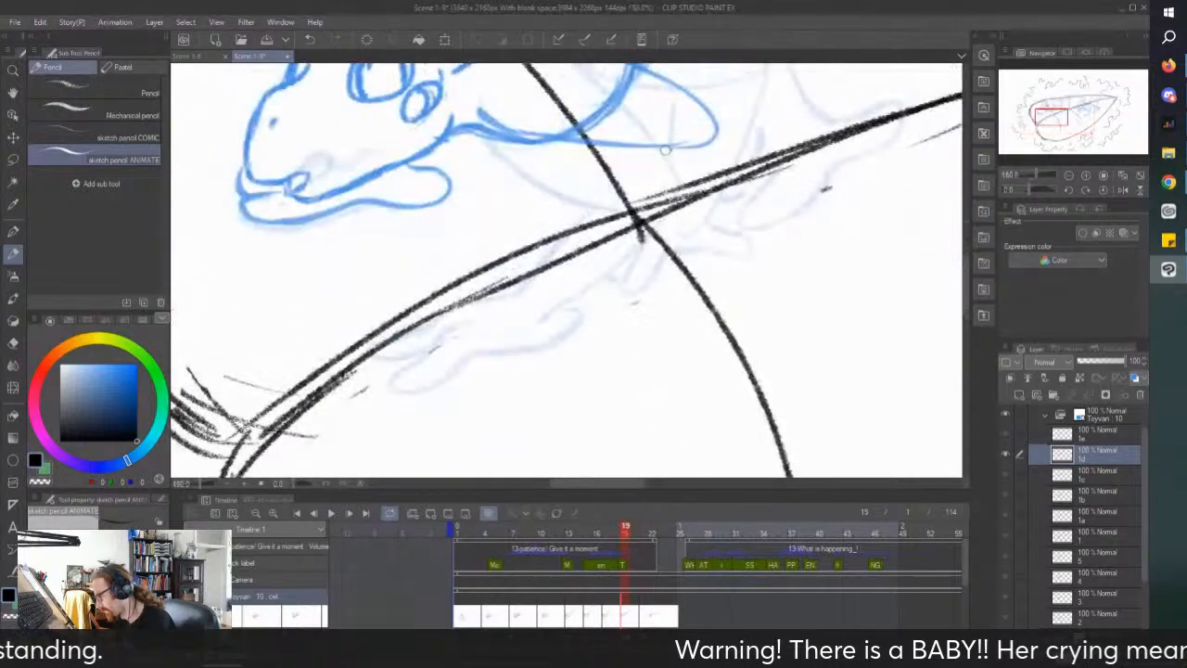
{"action": "scroll", "coordinate": [636, 222], "scroll_direction": "down", "scroll_amount": 2}
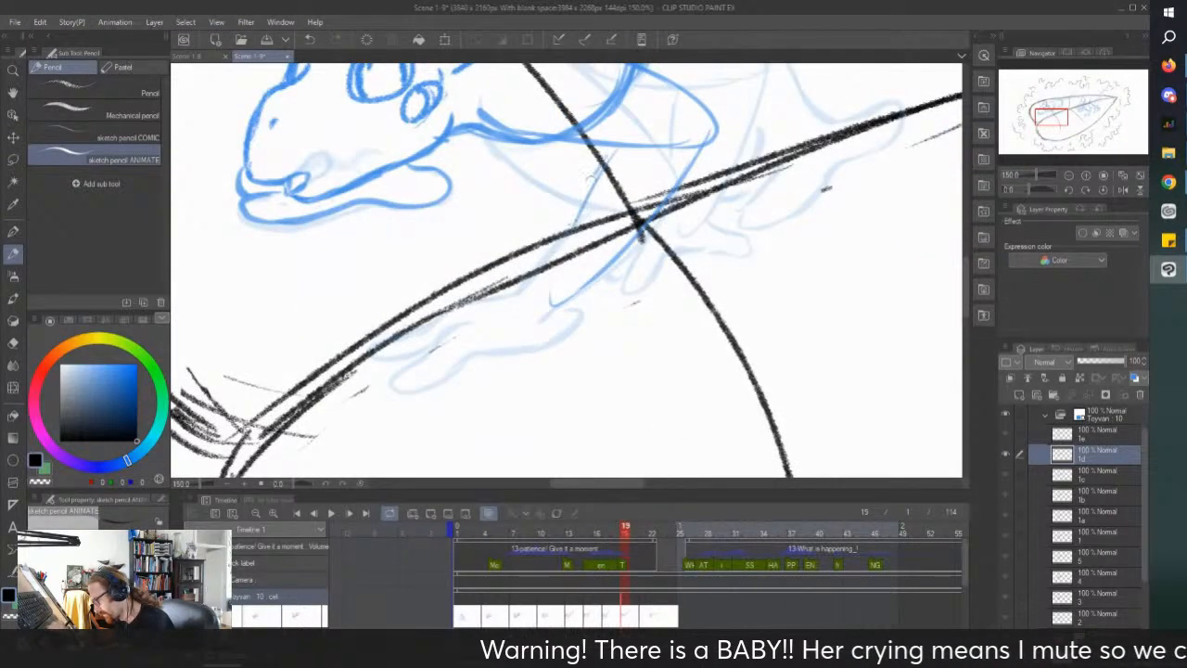
{"action": "scroll", "coordinate": [594, 185], "scroll_direction": "down", "scroll_amount": 3}
{"action": "left_click_drag", "start_coordinate": [676, 148], "coordinate": [706, 209]}
{"action": "scroll", "coordinate": [561, 213], "scroll_direction": "up", "scroll_amount": 2}
{"action": "left_click_drag", "start_coordinate": [594, 250], "coordinate": [538, 275]}
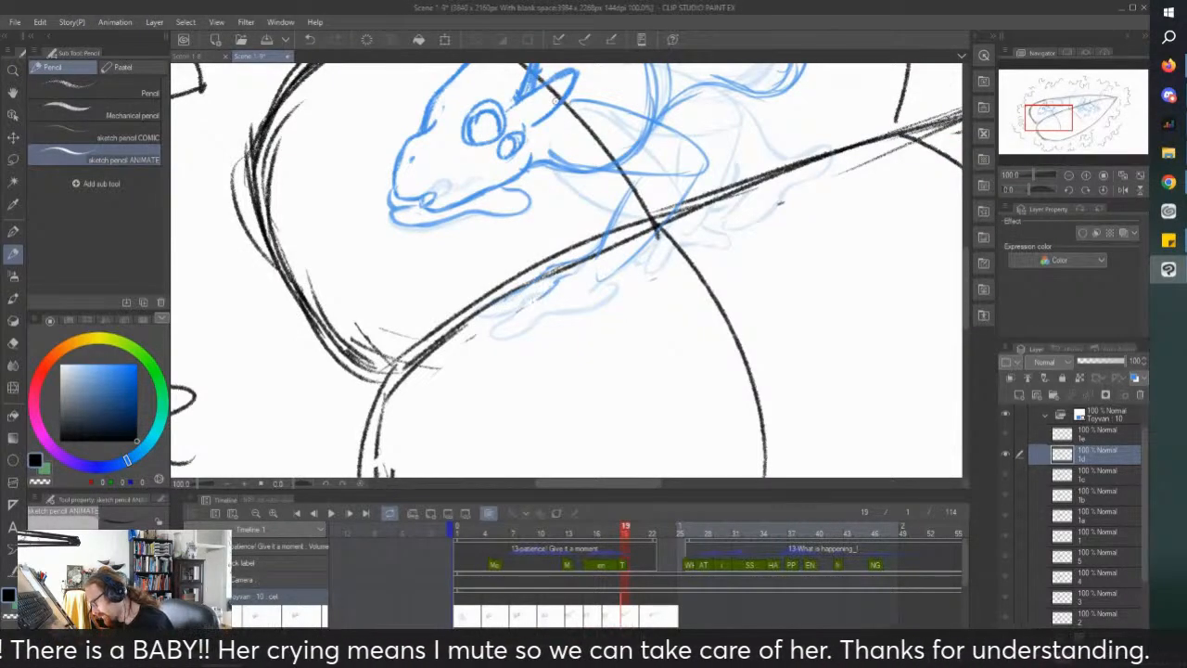
{"action": "scroll", "coordinate": [577, 133], "scroll_direction": "down", "scroll_amount": 1}
{"action": "left_click_drag", "start_coordinate": [577, 133], "coordinate": [572, 163]}
{"action": "scroll", "coordinate": [584, 153], "scroll_direction": "up", "scroll_amount": 2}
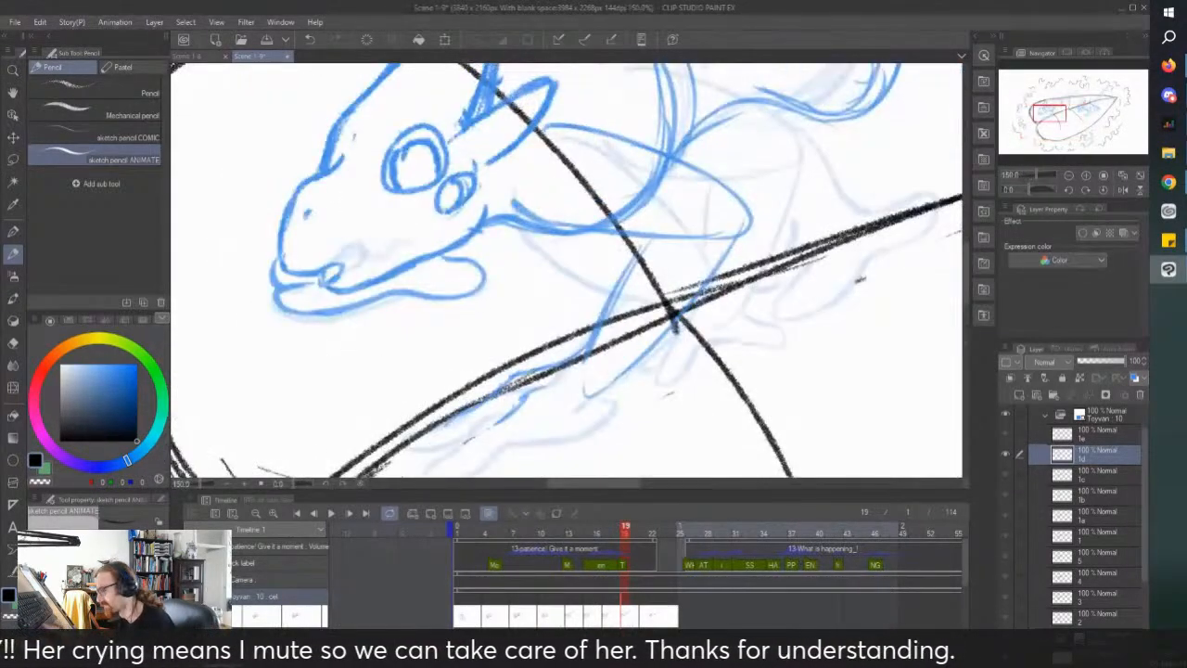
Step: Undo all strokes of the left creature's front leg on cel 1d
{"action": "key", "text": "ctrl+z"}
{"action": "key", "text": "ctrl+z"}
{"action": "key", "text": "ctrl+z"}
{"action": "key", "text": "ctrl+z"}
{"action": "key", "text": "ctrl+z"}
{"action": "key", "text": "ctrl+z"}
{"action": "key", "text": "ctrl+z"}
{"action": "key", "text": "ctrl+z"}
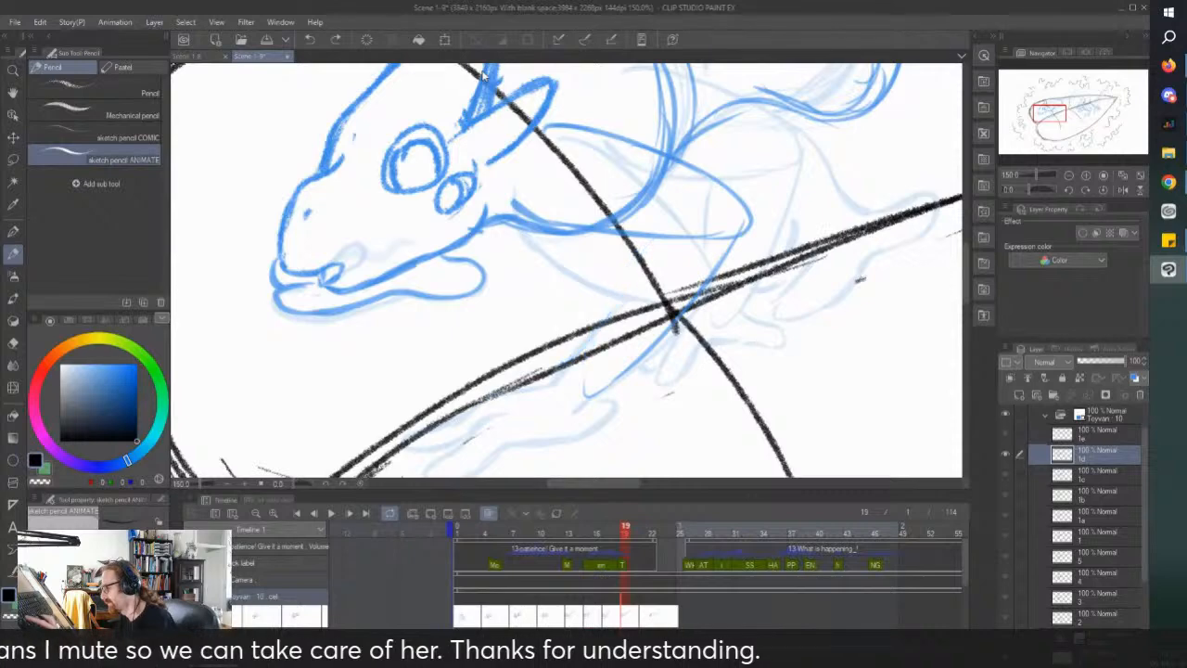
{"action": "key", "text": "ctrl+z"}
{"action": "key", "text": "ctrl+z"}
{"action": "key", "text": "ctrl+z"}
{"action": "key", "text": "ctrl+z"}
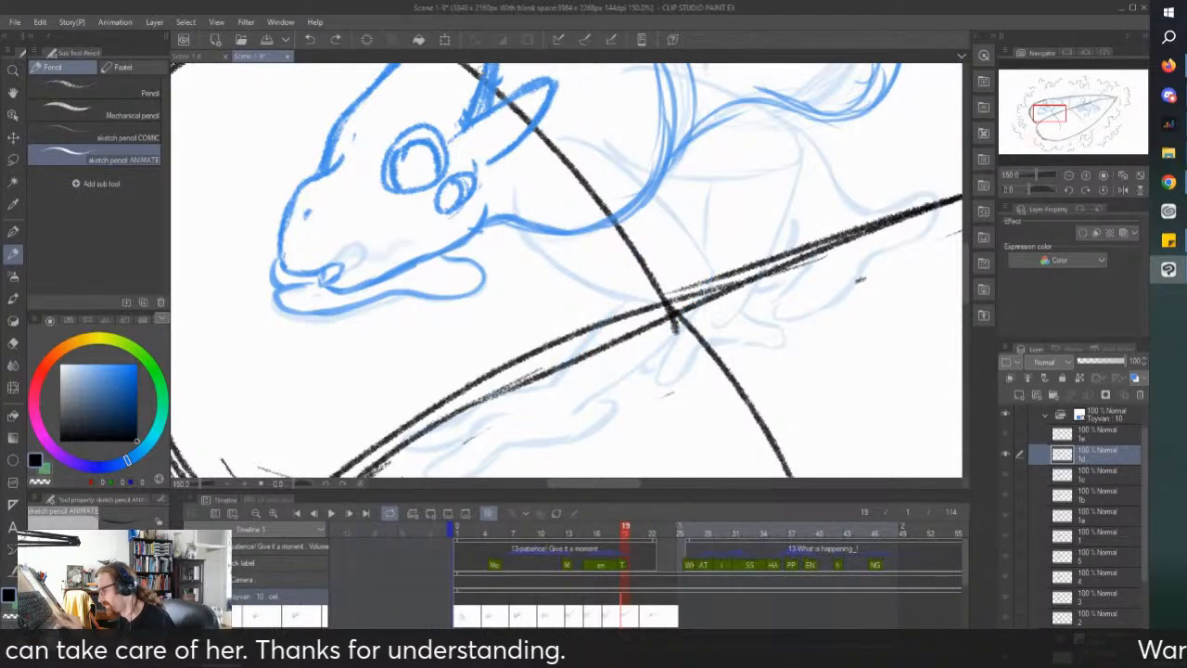
Step: Redraw the left creature's first front leg on cel 1d with a shorter bent upper arm and a lower leg slanting forward
{"action": "mouse_move", "coordinate": [665, 256]}
{"action": "left_mouse_down"}
{"action": "mouse_move", "coordinate": [654, 226]}
{"action": "mouse_move", "coordinate": [555, 129]}
{"action": "mouse_move", "coordinate": [601, 136]}
{"action": "mouse_move", "coordinate": [653, 178]}
{"action": "left_mouse_up"}
{"action": "scroll", "coordinate": [543, 118], "scroll_direction": "down", "scroll_amount": 1}
{"action": "scroll", "coordinate": [541, 98], "scroll_direction": "up", "scroll_amount": 1}
{"action": "mouse_move", "coordinate": [562, 121]}
{"action": "left_mouse_down"}
{"action": "mouse_move", "coordinate": [616, 152]}
{"action": "mouse_move", "coordinate": [677, 217]}
{"action": "mouse_move", "coordinate": [674, 261]}
{"action": "mouse_move", "coordinate": [559, 237]}
{"action": "mouse_move", "coordinate": [528, 193]}
{"action": "left_mouse_up"}
{"action": "scroll", "coordinate": [493, 165], "scroll_direction": "down", "scroll_amount": 1}
{"action": "scroll", "coordinate": [563, 223], "scroll_direction": "up", "scroll_amount": 1}
{"action": "left_click_drag", "start_coordinate": [599, 164], "coordinate": [510, 306]}
{"action": "left_click_drag", "start_coordinate": [511, 165], "coordinate": [469, 283]}
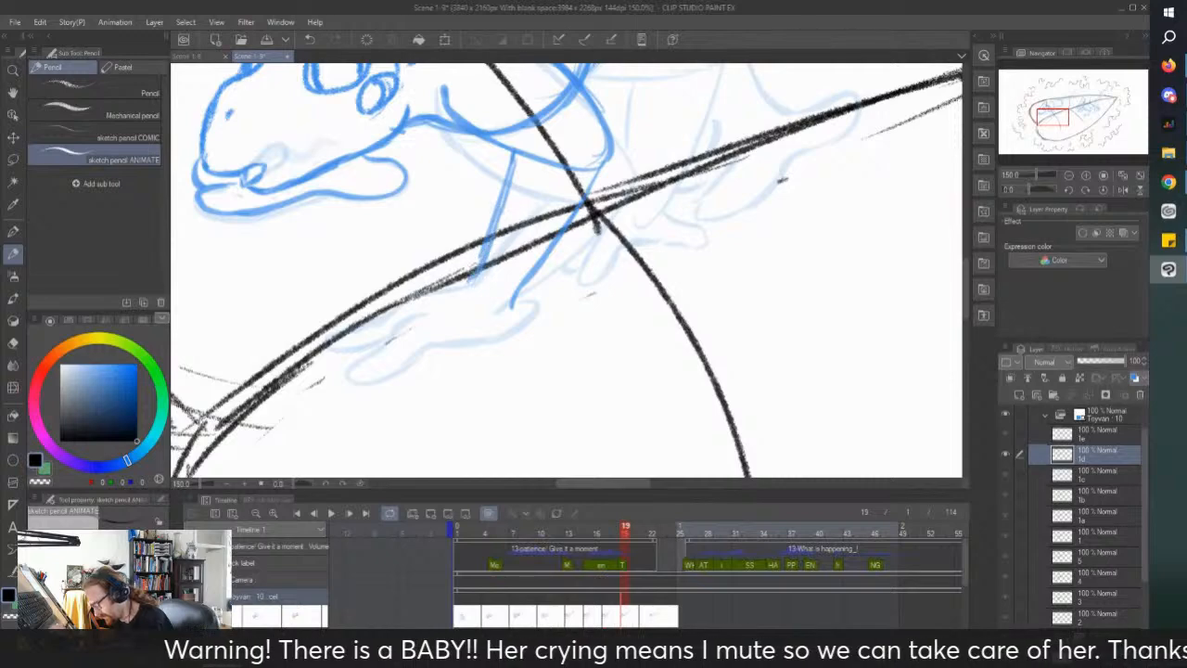
Step: Draw the long-toed foot of the left creature's first front leg over the leaf's midrib on cel 1d
{"action": "scroll", "coordinate": [496, 273], "scroll_direction": "down", "scroll_amount": 1}
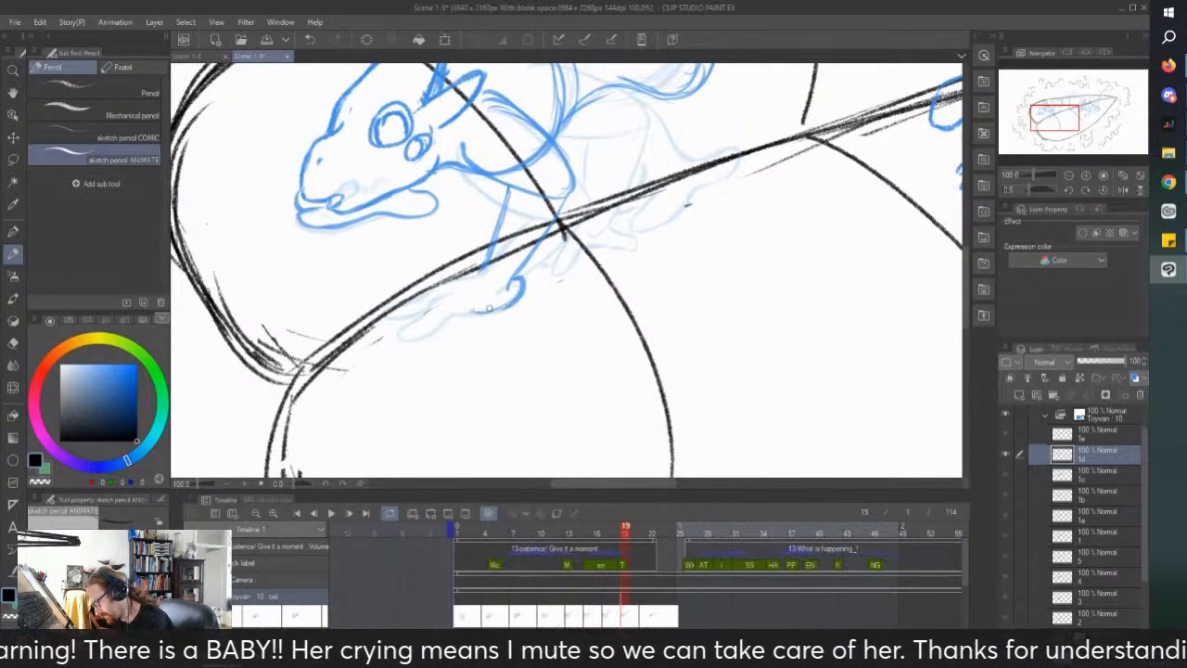
{"action": "left_click_drag", "start_coordinate": [439, 329], "coordinate": [399, 340]}
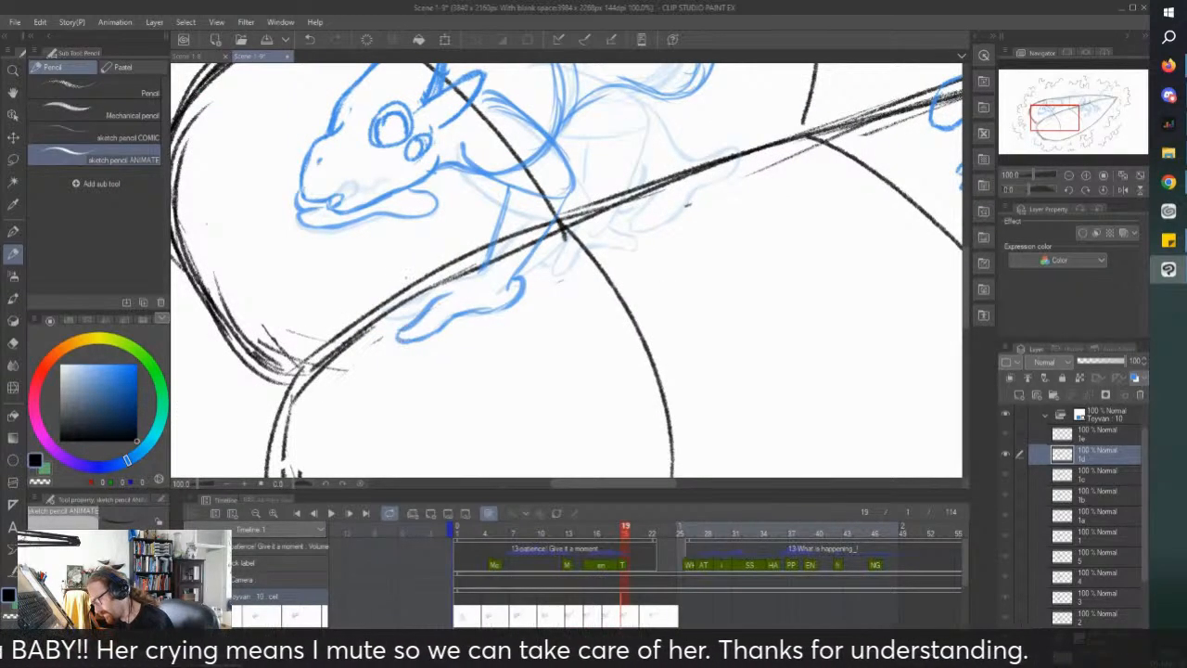
{"action": "scroll", "coordinate": [425, 294], "scroll_direction": "down", "scroll_amount": 2}
{"action": "left_click_drag", "start_coordinate": [432, 288], "coordinate": [449, 293]}
Step: Draw the left creature's second front leg bent under the body on cel 1d, including the lower leg and foot
{"action": "scroll", "coordinate": [478, 226], "scroll_direction": "up", "scroll_amount": 2}
{"action": "scroll", "coordinate": [530, 141], "scroll_direction": "up", "scroll_amount": 2}
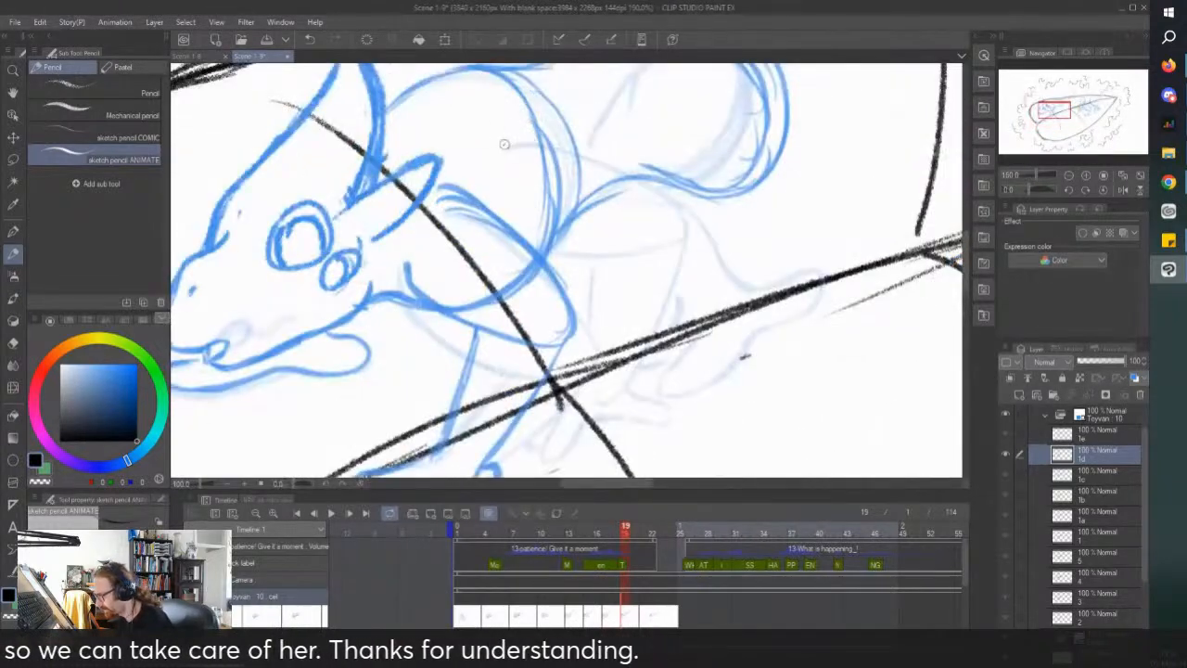
{"action": "mouse_move", "coordinate": [524, 135]}
{"action": "left_mouse_down"}
{"action": "mouse_move", "coordinate": [504, 137]}
{"action": "mouse_move", "coordinate": [603, 158]}
{"action": "mouse_move", "coordinate": [654, 204]}
{"action": "mouse_move", "coordinate": [636, 239]}
{"action": "mouse_move", "coordinate": [506, 208]}
{"action": "left_mouse_up"}
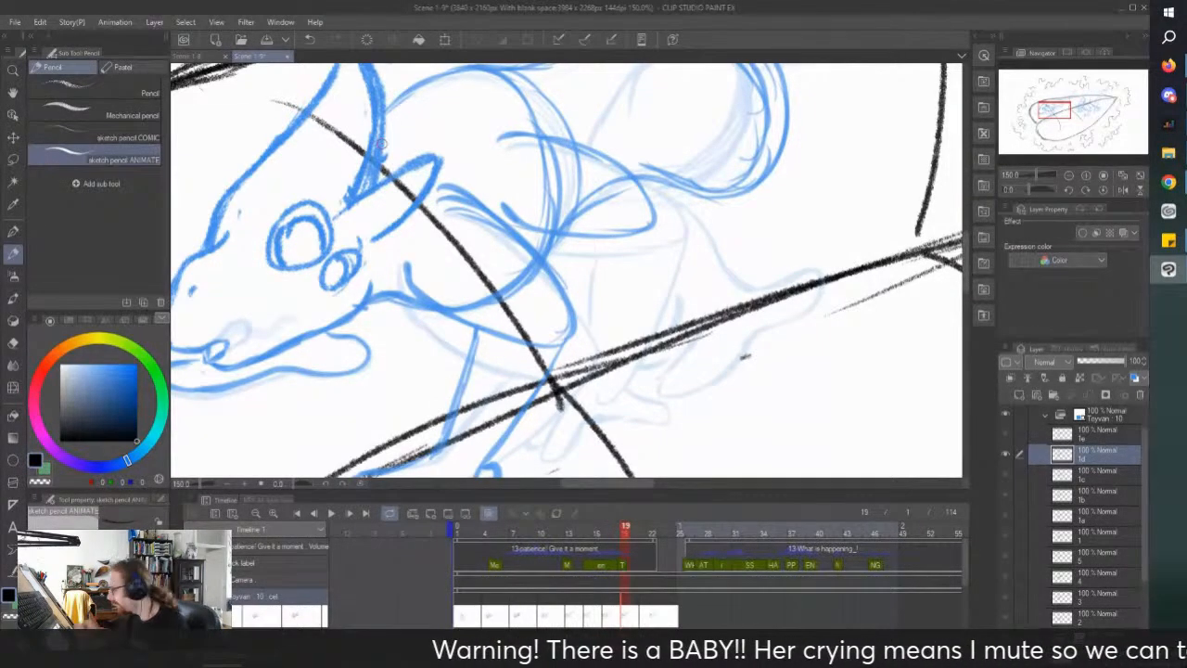
{"action": "scroll", "coordinate": [390, 147], "scroll_direction": "down", "scroll_amount": 2}
{"action": "scroll", "coordinate": [512, 371], "scroll_direction": "up", "scroll_amount": 1}
{"action": "mouse_move", "coordinate": [597, 97]}
{"action": "left_mouse_down"}
{"action": "mouse_move", "coordinate": [591, 175]}
{"action": "mouse_move", "coordinate": [561, 257]}
{"action": "mouse_move", "coordinate": [533, 124]}
{"action": "left_mouse_up"}
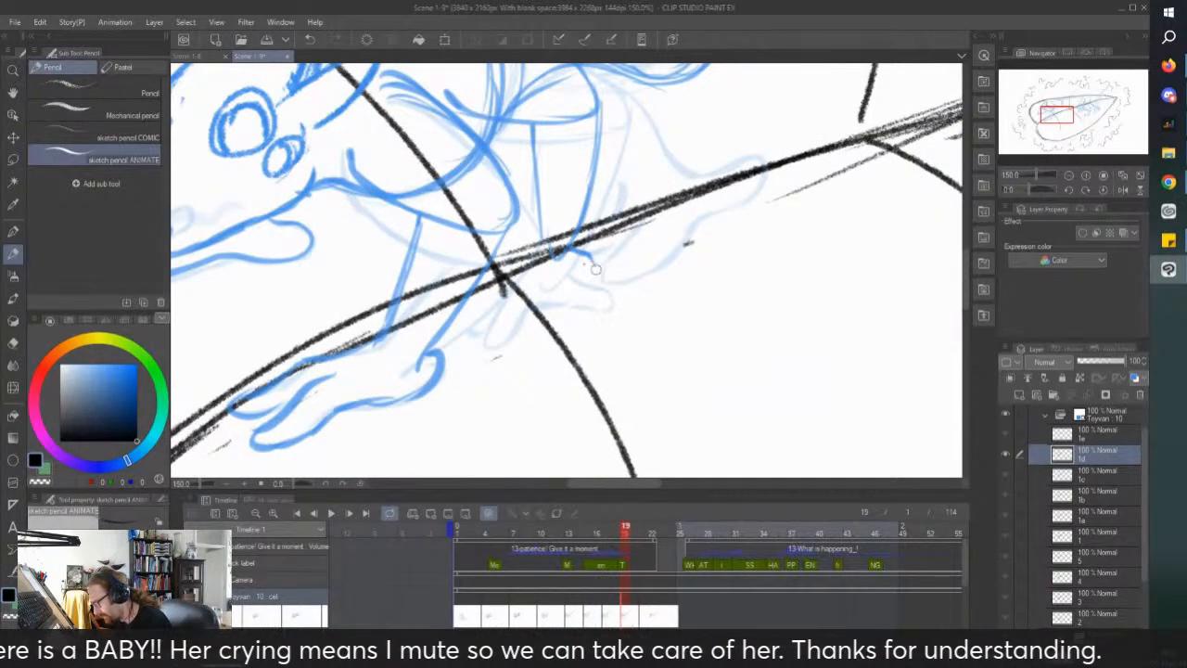
{"action": "mouse_move", "coordinate": [590, 262]}
{"action": "left_mouse_down"}
{"action": "mouse_move", "coordinate": [508, 269]}
{"action": "mouse_move", "coordinate": [525, 282]}
{"action": "mouse_move", "coordinate": [555, 268]}
{"action": "mouse_move", "coordinate": [473, 311]}
{"action": "left_mouse_up"}
{"action": "scroll", "coordinate": [462, 258], "scroll_direction": "down", "scroll_amount": 2}
{"action": "scroll", "coordinate": [479, 118], "scroll_direction": "up", "scroll_amount": 2}
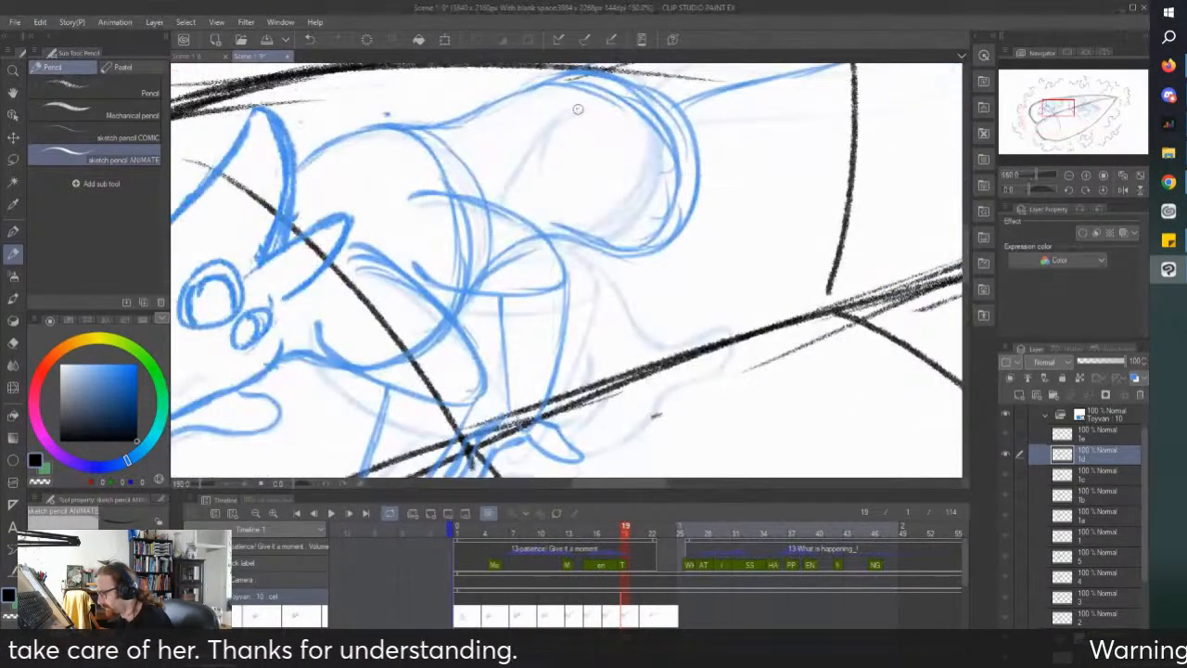
Step: Draw the left creature's hind leg on cel 1d with thigh contours, lower leg and long foot resting on the midrib
{"action": "left_click_drag", "start_coordinate": [577, 109], "coordinate": [535, 225]}
{"action": "left_click_drag", "start_coordinate": [656, 132], "coordinate": [648, 222]}
{"action": "left_click_drag", "start_coordinate": [680, 146], "coordinate": [586, 295]}
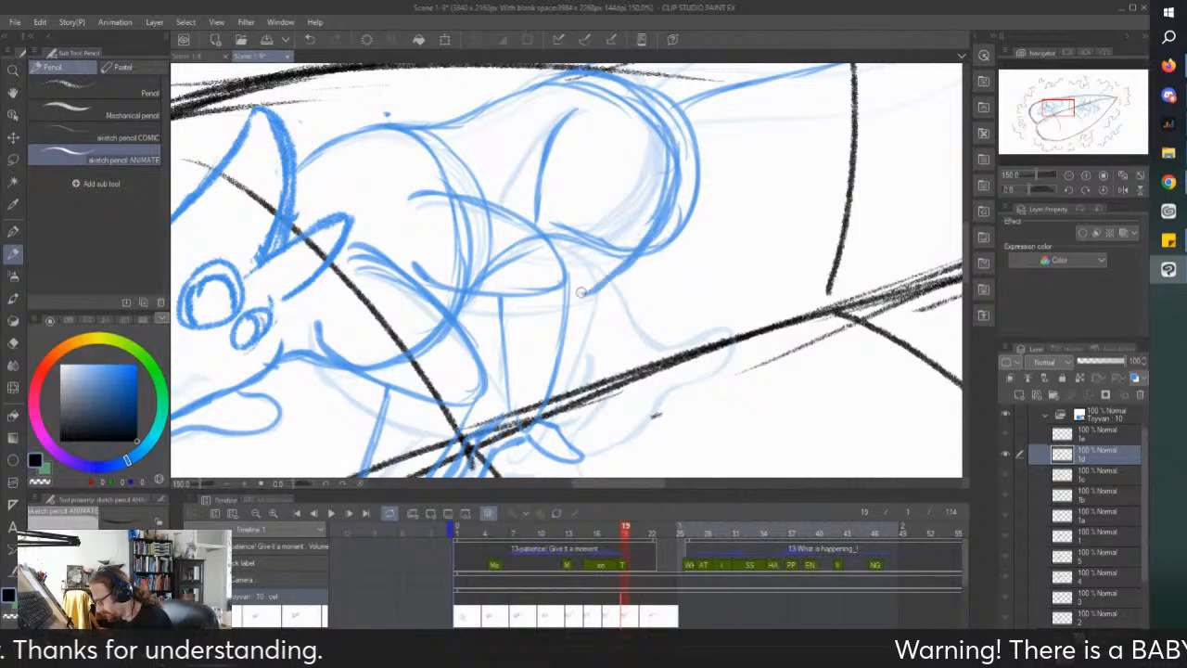
{"action": "scroll", "coordinate": [402, 153], "scroll_direction": "down", "scroll_amount": 1}
{"action": "scroll", "coordinate": [541, 257], "scroll_direction": "up", "scroll_amount": 1}
{"action": "scroll", "coordinate": [540, 257], "scroll_direction": "up", "scroll_amount": 2}
{"action": "mouse_move", "coordinate": [510, 235]}
{"action": "left_mouse_down"}
{"action": "mouse_move", "coordinate": [571, 295]}
{"action": "mouse_move", "coordinate": [701, 293]}
{"action": "left_mouse_up"}
{"action": "scroll", "coordinate": [601, 400], "scroll_direction": "down", "scroll_amount": 2}
{"action": "mouse_move", "coordinate": [597, 395]}
{"action": "left_mouse_down"}
{"action": "mouse_move", "coordinate": [548, 425]}
{"action": "mouse_move", "coordinate": [512, 426]}
{"action": "left_mouse_up"}
{"action": "left_click_drag", "start_coordinate": [543, 371], "coordinate": [512, 412]}
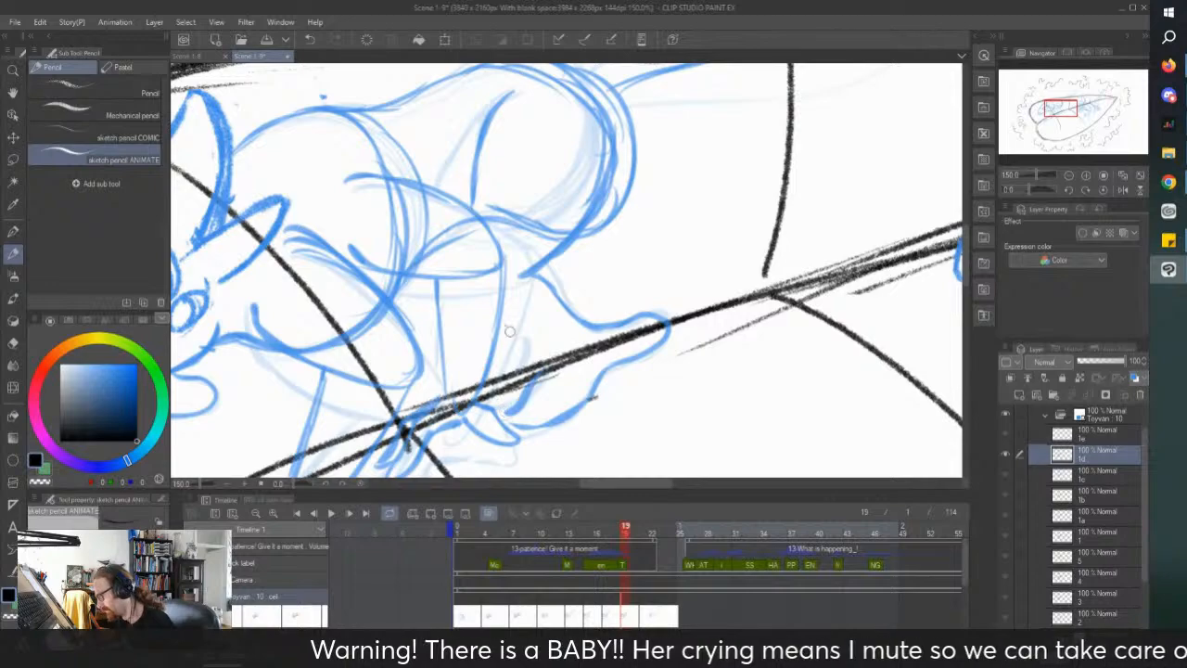
Step: Rework the front thigh line and the rear rump contour of the left creature's hind leg on cel 1d
{"action": "scroll", "coordinate": [384, 167], "scroll_direction": "down", "scroll_amount": 3}
{"action": "scroll", "coordinate": [429, 251], "scroll_direction": "up", "scroll_amount": 3}
{"action": "scroll", "coordinate": [311, 173], "scroll_direction": "down", "scroll_amount": 2}
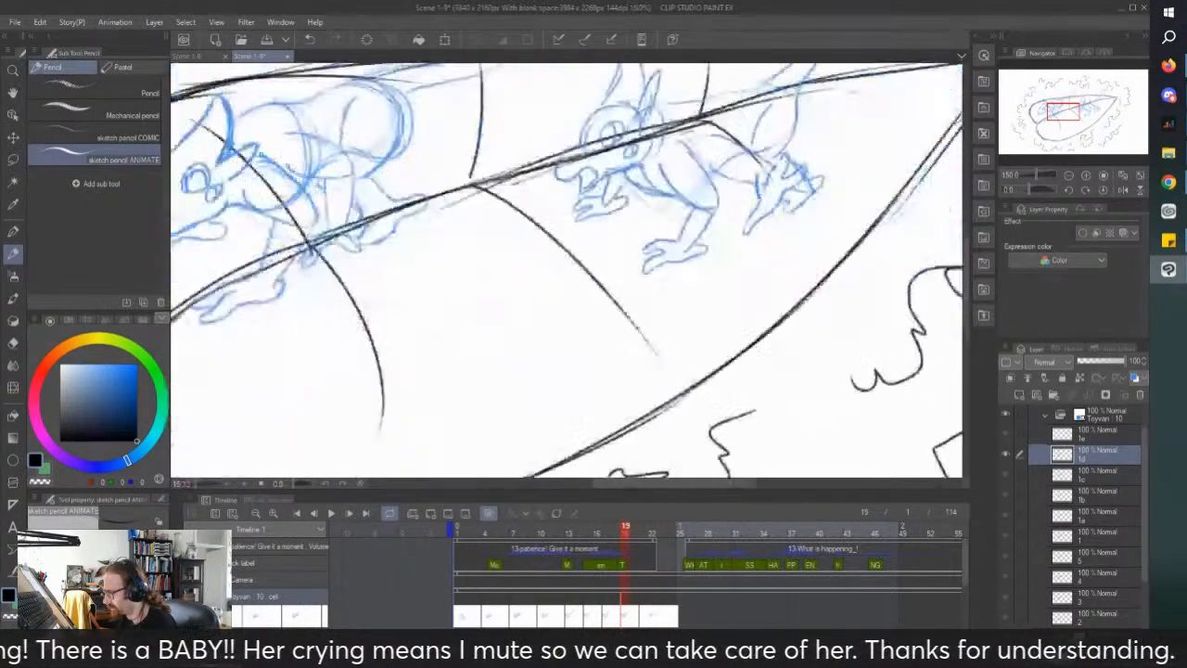
{"action": "scroll", "coordinate": [358, 119], "scroll_direction": "up", "scroll_amount": 2}
{"action": "mouse_move", "coordinate": [324, 151]}
{"action": "left_mouse_down"}
{"action": "mouse_move", "coordinate": [376, 74]}
{"action": "mouse_move", "coordinate": [300, 154]}
{"action": "left_mouse_up"}
{"action": "scroll", "coordinate": [398, 153], "scroll_direction": "down", "scroll_amount": 1}
{"action": "left_click_drag", "start_coordinate": [402, 93], "coordinate": [416, 99]}
{"action": "scroll", "coordinate": [415, 97], "scroll_direction": "up", "scroll_amount": 2}
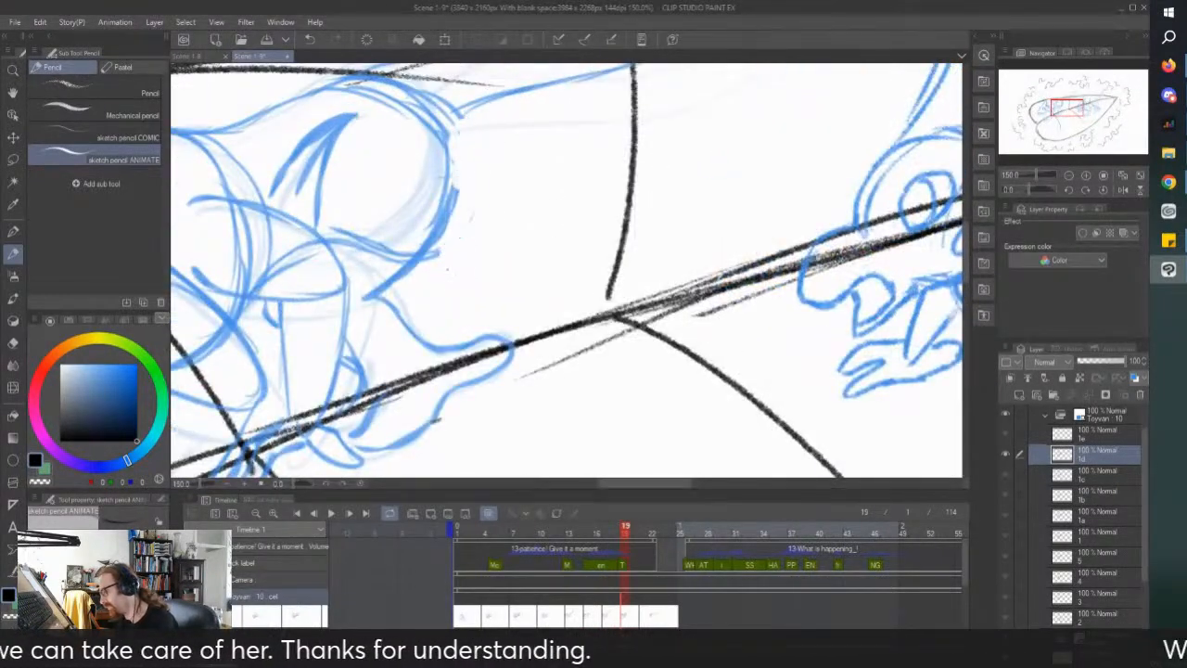
{"action": "mouse_move", "coordinate": [439, 158]}
{"action": "left_mouse_down"}
{"action": "mouse_move", "coordinate": [427, 219]}
{"action": "mouse_move", "coordinate": [363, 275]}
{"action": "left_mouse_up"}
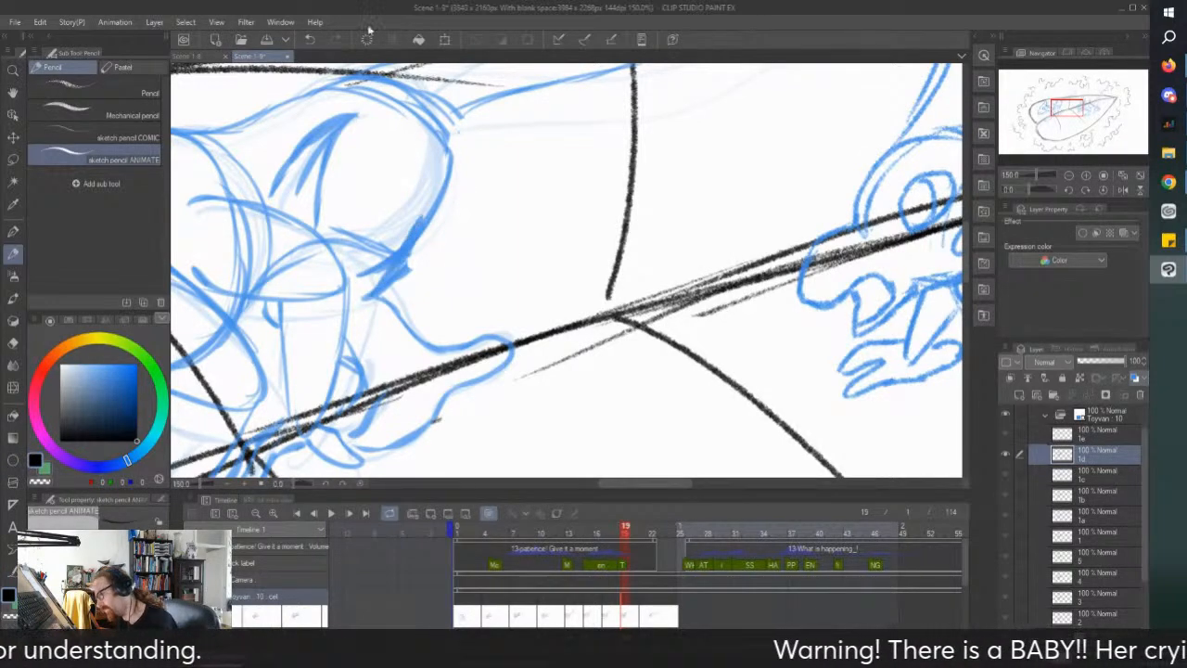
{"action": "scroll", "coordinate": [387, 287], "scroll_direction": "down", "scroll_amount": 3}
{"action": "scroll", "coordinate": [385, 283], "scroll_direction": "up", "scroll_amount": 3}
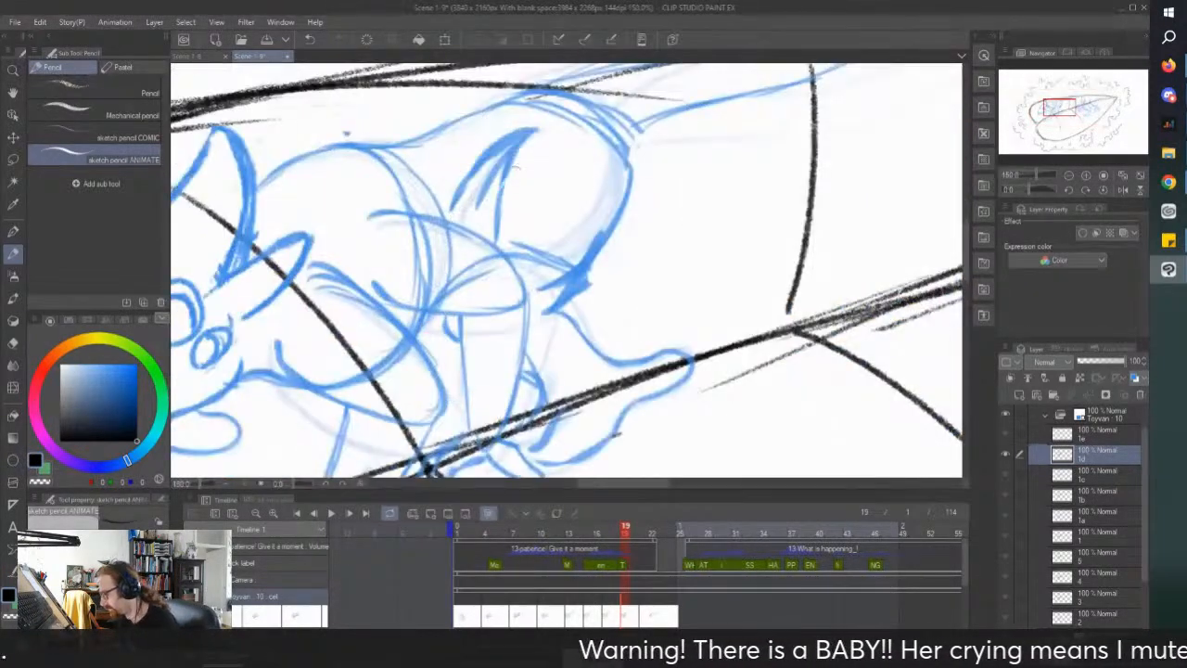
Step: Clean up and reinforce the left creature's thigh and rump outline on cel 1d
{"action": "scroll", "coordinate": [496, 223], "scroll_direction": "down", "scroll_amount": 3}
{"action": "scroll", "coordinate": [495, 223], "scroll_direction": "up", "scroll_amount": 3}
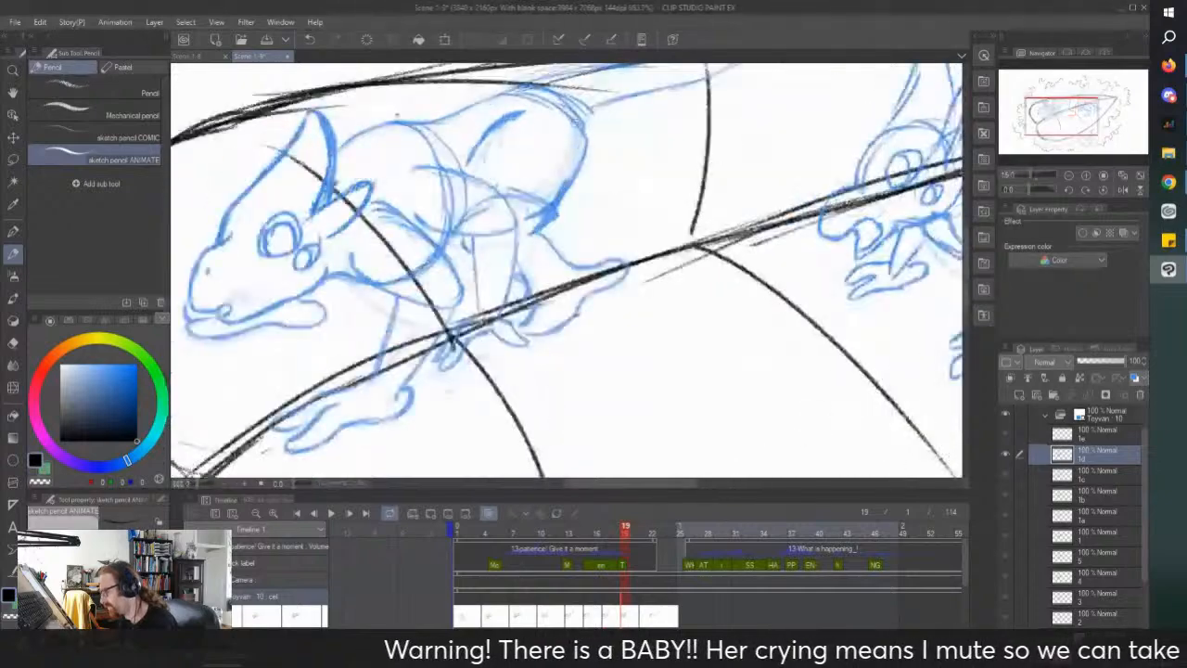
{"action": "left_click_drag", "start_coordinate": [570, 141], "coordinate": [534, 243]}
{"action": "left_click_drag", "start_coordinate": [566, 190], "coordinate": [500, 277]}
{"action": "scroll", "coordinate": [558, 198], "scroll_direction": "down", "scroll_amount": 3}
{"action": "left_click_drag", "start_coordinate": [584, 148], "coordinate": [587, 215]}
{"action": "scroll", "coordinate": [587, 215], "scroll_direction": "up", "scroll_amount": 1}
{"action": "mouse_move", "coordinate": [549, 282]}
{"action": "left_mouse_down"}
{"action": "mouse_move", "coordinate": [590, 223]}
{"action": "mouse_move", "coordinate": [581, 228]}
{"action": "left_mouse_up"}
{"action": "scroll", "coordinate": [589, 160], "scroll_direction": "down", "scroll_amount": 1}
{"action": "scroll", "coordinate": [595, 156], "scroll_direction": "down", "scroll_amount": 2}
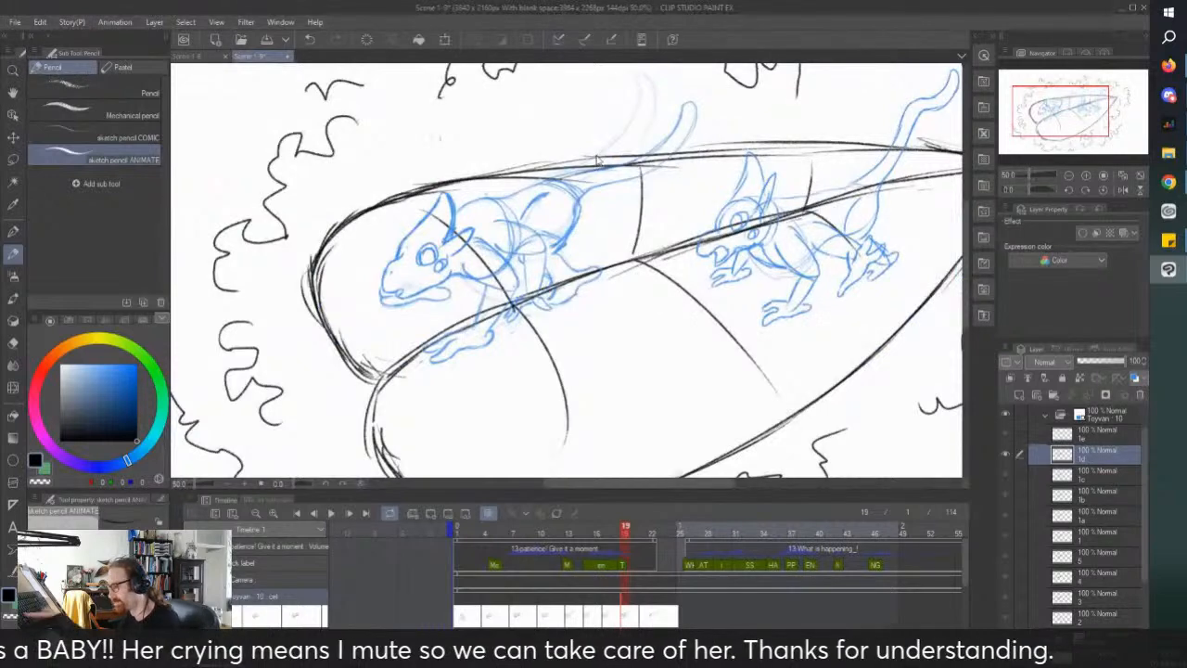
Step: Go to frame 21 and draw the left creature's first front leg with its long-toed foot on cel 1e
{"action": "left_click", "coordinate": [642, 621]}
{"action": "scroll", "coordinate": [387, 261], "scroll_direction": "up", "scroll_amount": 3}
{"action": "mouse_move", "coordinate": [521, 197]}
{"action": "left_mouse_down"}
{"action": "mouse_move", "coordinate": [553, 208]}
{"action": "mouse_move", "coordinate": [604, 278]}
{"action": "mouse_move", "coordinate": [512, 268]}
{"action": "left_mouse_up"}
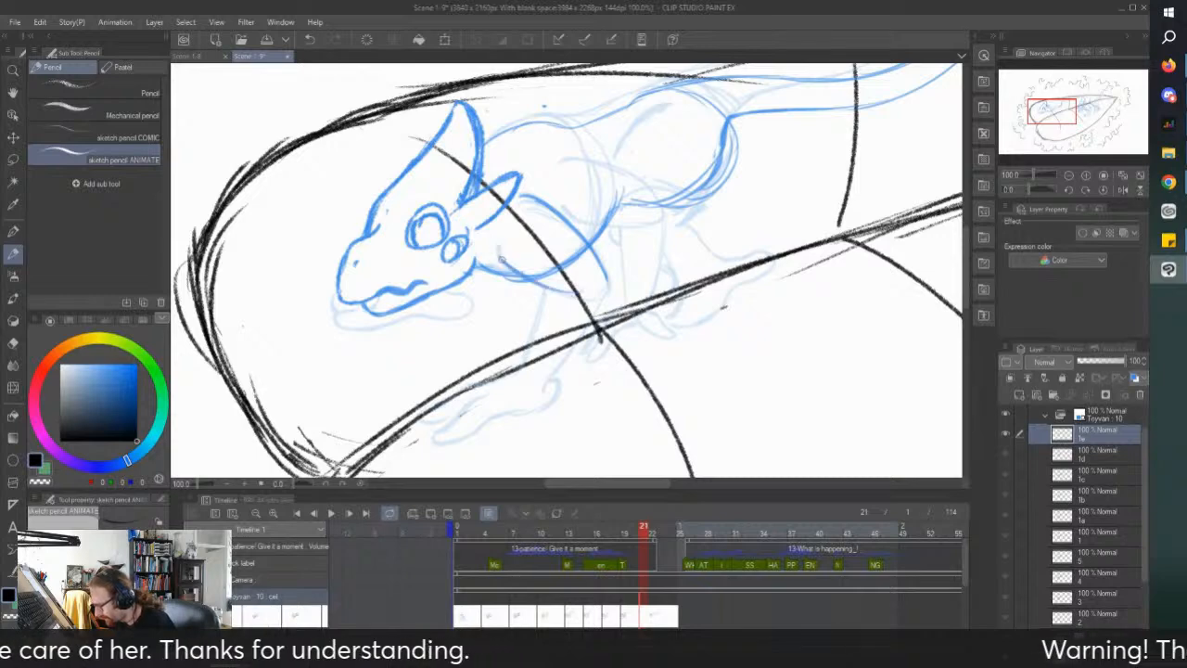
{"action": "left_click_drag", "start_coordinate": [599, 315], "coordinate": [513, 404]}
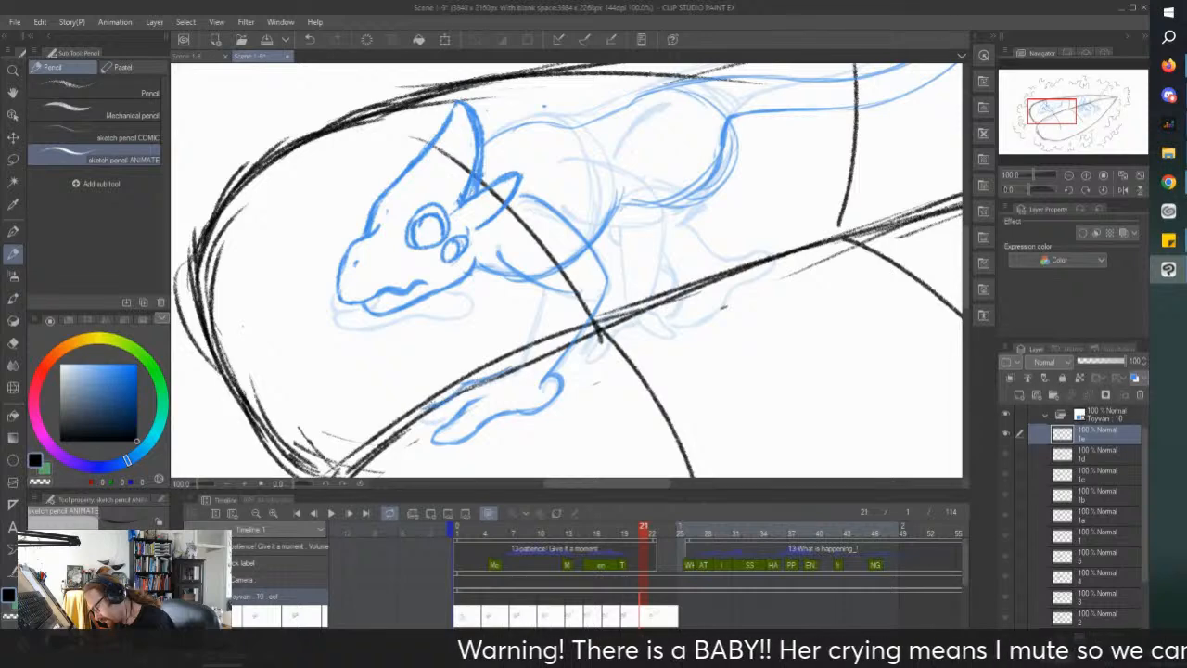
{"action": "left_click_drag", "start_coordinate": [542, 287], "coordinate": [508, 373]}
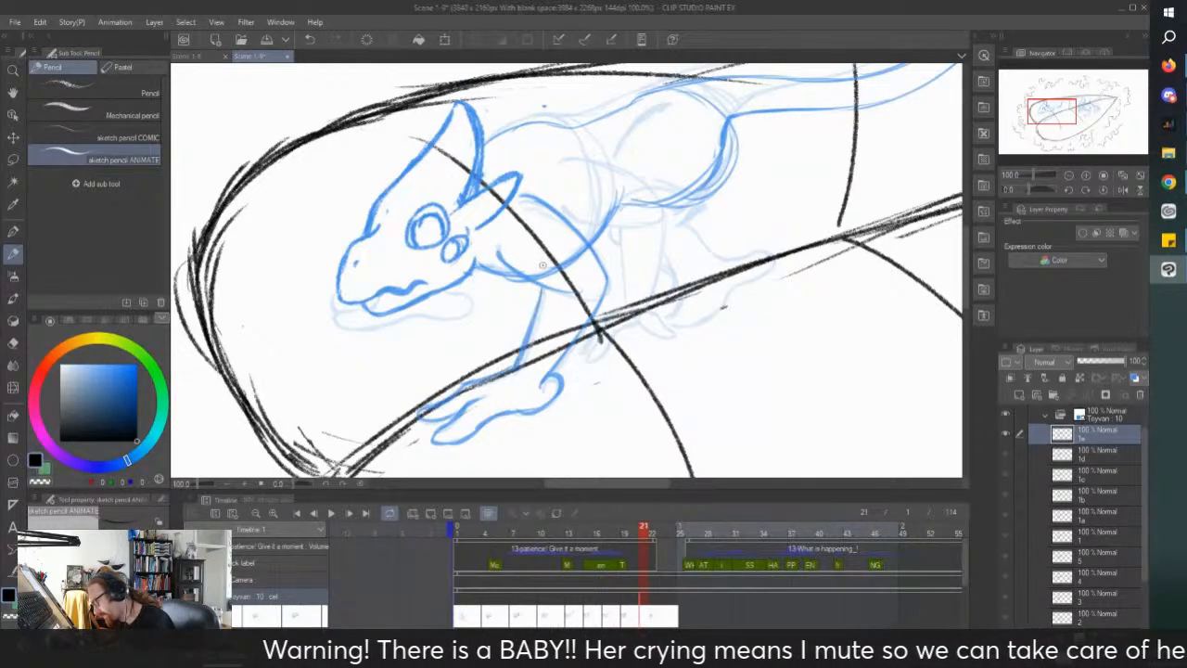
Step: Draw the left creature's lower jaw beneath the head on cel 1e
{"action": "scroll", "coordinate": [544, 268], "scroll_direction": "down", "scroll_amount": 1}
{"action": "left_click_drag", "start_coordinate": [543, 267], "coordinate": [530, 281]}
{"action": "scroll", "coordinate": [473, 275], "scroll_direction": "up", "scroll_amount": 2}
{"action": "mouse_move", "coordinate": [473, 328]}
{"action": "left_mouse_down"}
{"action": "mouse_move", "coordinate": [494, 356]}
{"action": "mouse_move", "coordinate": [357, 376]}
{"action": "mouse_move", "coordinate": [293, 363]}
{"action": "mouse_move", "coordinate": [289, 339]}
{"action": "left_mouse_up"}
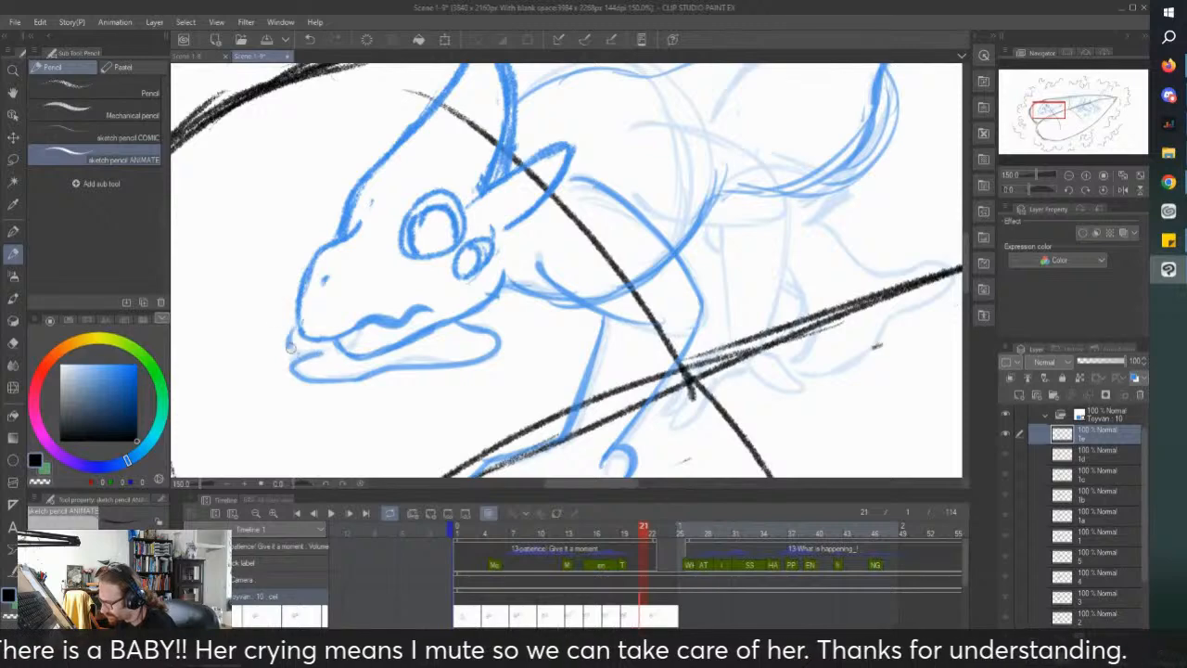
Step: Draw the left creature's second front leg bent under the body on cel 1e, down to the foot on the midrib
{"action": "scroll", "coordinate": [288, 341], "scroll_direction": "down", "scroll_amount": 3}
{"action": "scroll", "coordinate": [438, 160], "scroll_direction": "up", "scroll_amount": 3}
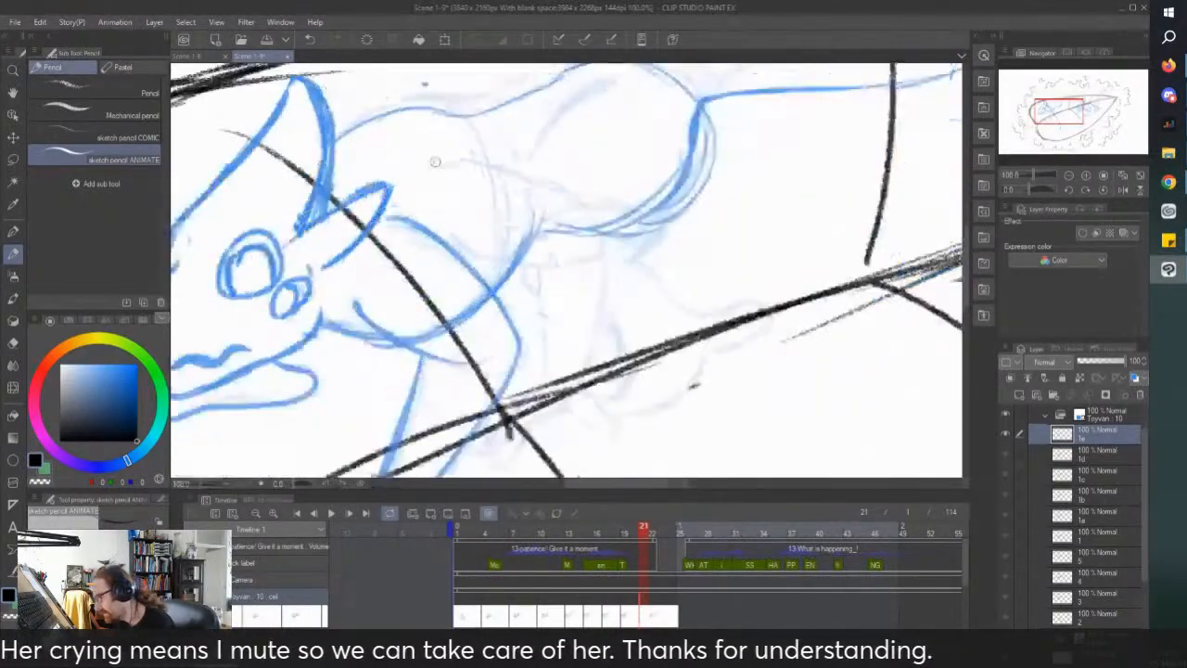
{"action": "mouse_move", "coordinate": [452, 166]}
{"action": "left_mouse_down"}
{"action": "mouse_move", "coordinate": [519, 177]}
{"action": "mouse_move", "coordinate": [594, 224]}
{"action": "mouse_move", "coordinate": [603, 255]}
{"action": "mouse_move", "coordinate": [473, 268]}
{"action": "left_mouse_up"}
{"action": "scroll", "coordinate": [449, 239], "scroll_direction": "down", "scroll_amount": 3}
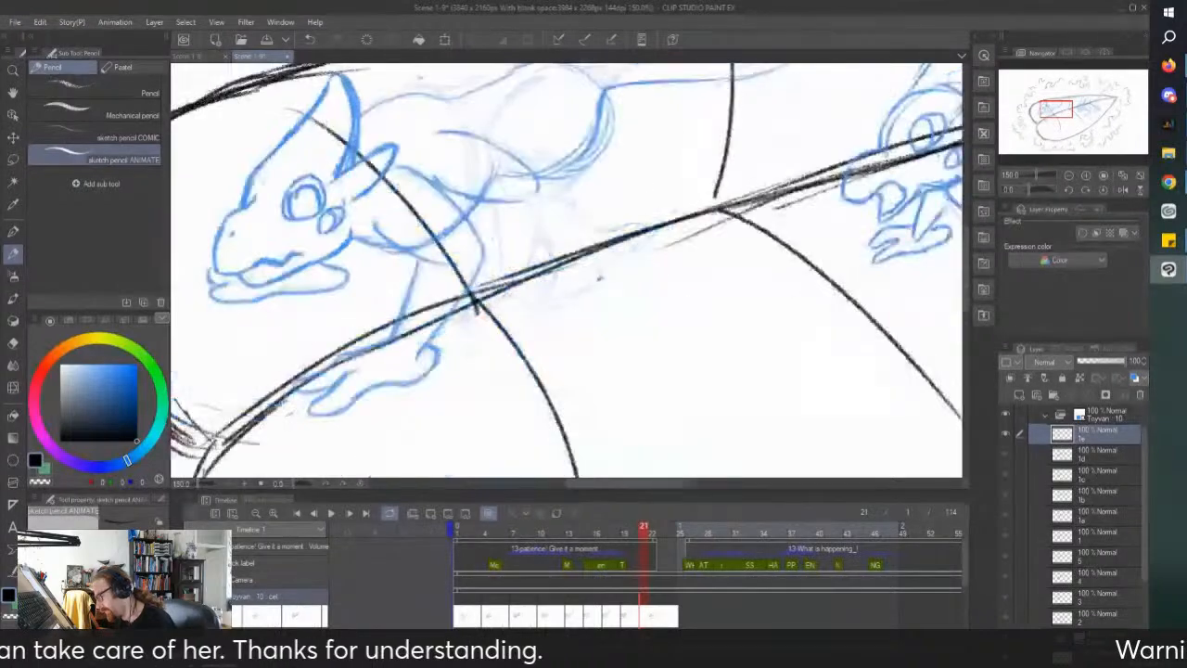
{"action": "scroll", "coordinate": [543, 150], "scroll_direction": "up", "scroll_amount": 3}
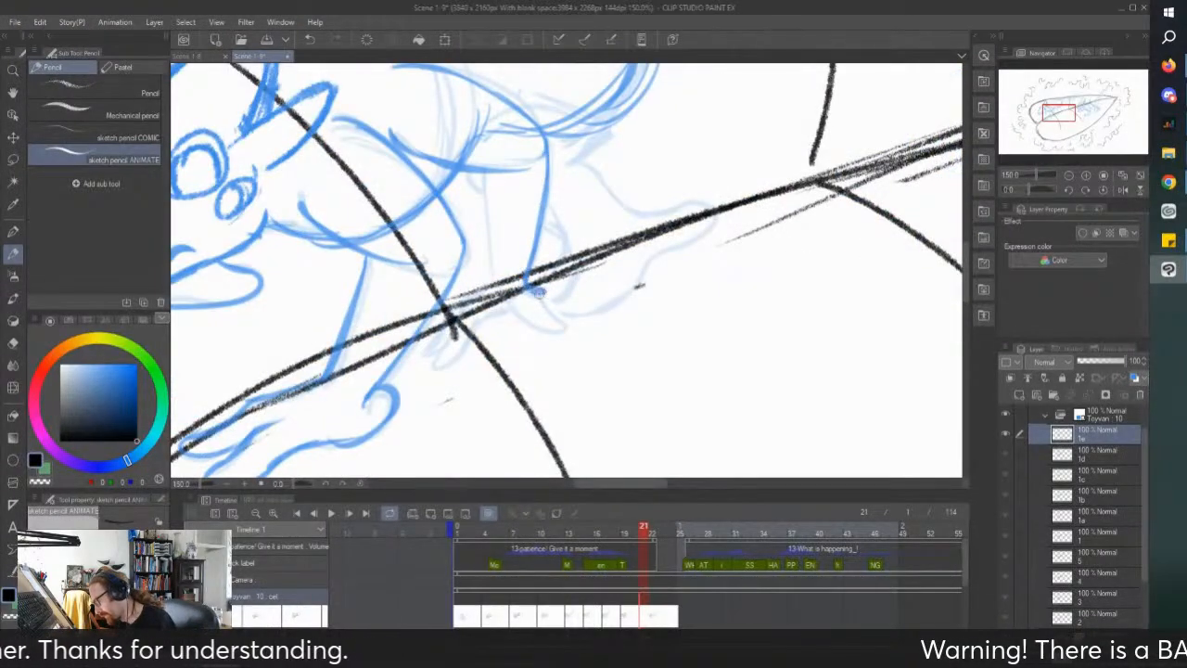
{"action": "left_click_drag", "start_coordinate": [555, 311], "coordinate": [513, 312]}
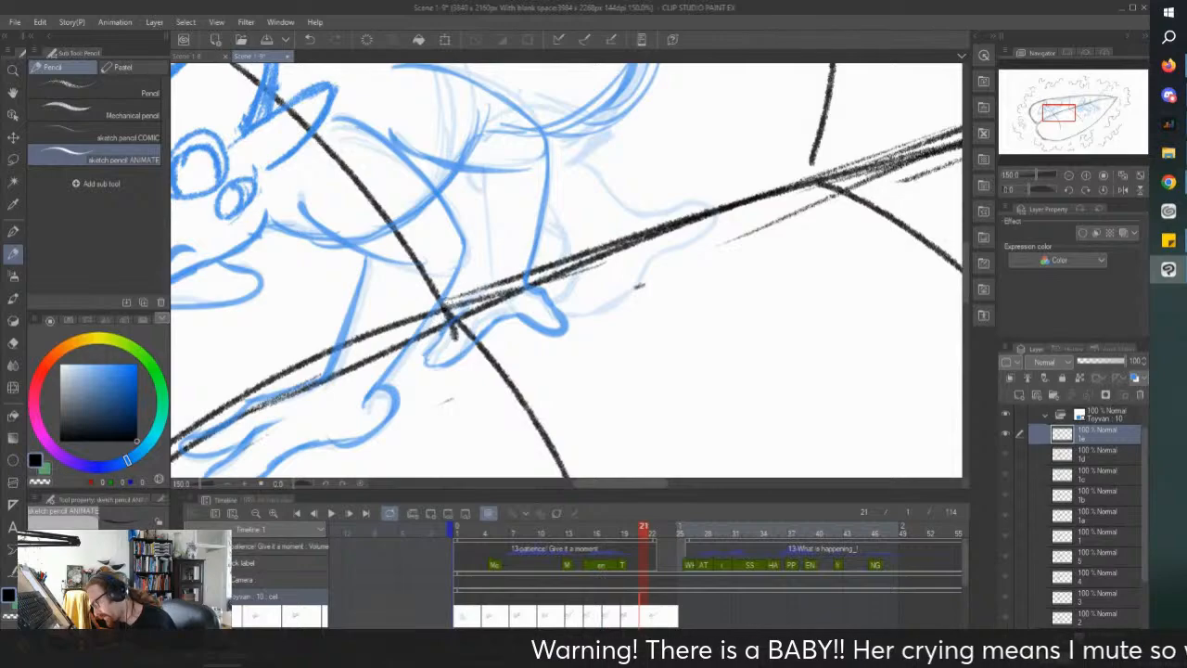
{"action": "scroll", "coordinate": [475, 148], "scroll_direction": "down", "scroll_amount": 1}
{"action": "scroll", "coordinate": [484, 197], "scroll_direction": "up", "scroll_amount": 1}
{"action": "left_click_drag", "start_coordinate": [479, 155], "coordinate": [468, 277]}
Step: Draw the left creature's thigh, rump contour, lower hind leg and long foot on cel 1e, and save the file
{"action": "scroll", "coordinate": [454, 282], "scroll_direction": "down", "scroll_amount": 2}
{"action": "scroll", "coordinate": [471, 119], "scroll_direction": "up", "scroll_amount": 2}
{"action": "mouse_move", "coordinate": [529, 116]}
{"action": "left_mouse_down"}
{"action": "mouse_move", "coordinate": [498, 128]}
{"action": "mouse_move", "coordinate": [433, 201]}
{"action": "left_mouse_up"}
{"action": "mouse_move", "coordinate": [608, 130]}
{"action": "left_mouse_down"}
{"action": "mouse_move", "coordinate": [604, 185]}
{"action": "mouse_move", "coordinate": [527, 271]}
{"action": "mouse_move", "coordinate": [541, 281]}
{"action": "mouse_move", "coordinate": [529, 279]}
{"action": "mouse_move", "coordinate": [598, 329]}
{"action": "mouse_move", "coordinate": [666, 325]}
{"action": "mouse_move", "coordinate": [680, 340]}
{"action": "mouse_move", "coordinate": [554, 393]}
{"action": "mouse_move", "coordinate": [517, 423]}
{"action": "left_mouse_up"}
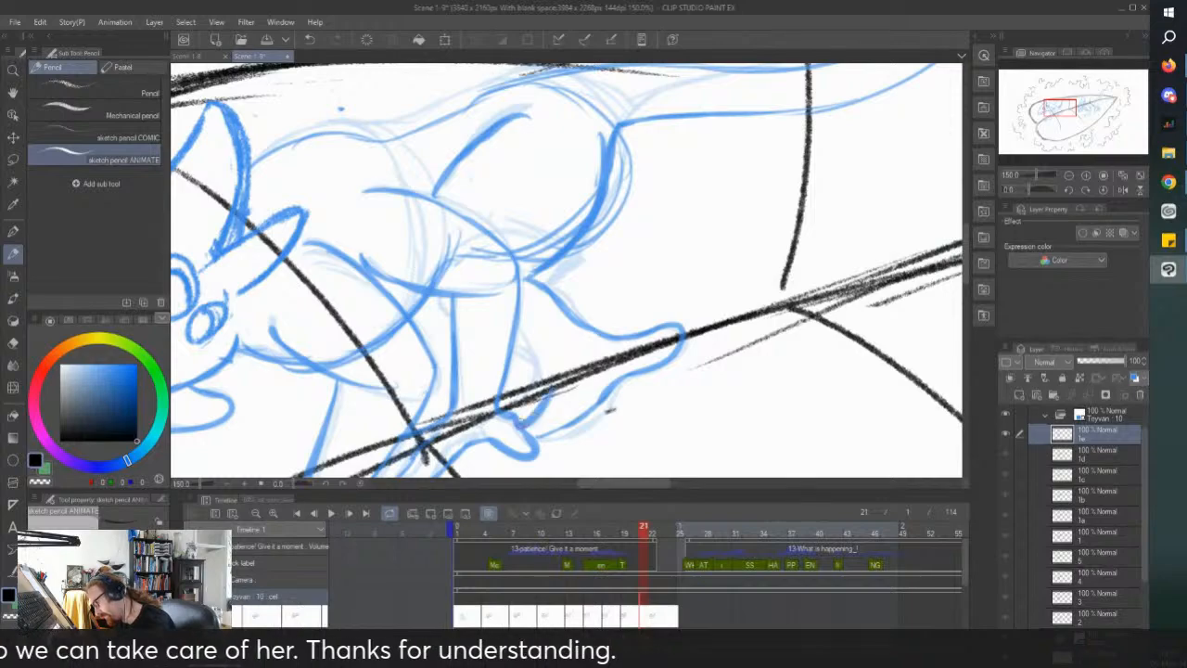
{"action": "left_click_drag", "start_coordinate": [519, 341], "coordinate": [505, 406]}
{"action": "scroll", "coordinate": [498, 234], "scroll_direction": "down", "scroll_amount": 1}
{"action": "scroll", "coordinate": [499, 233], "scroll_direction": "down", "scroll_amount": 1}
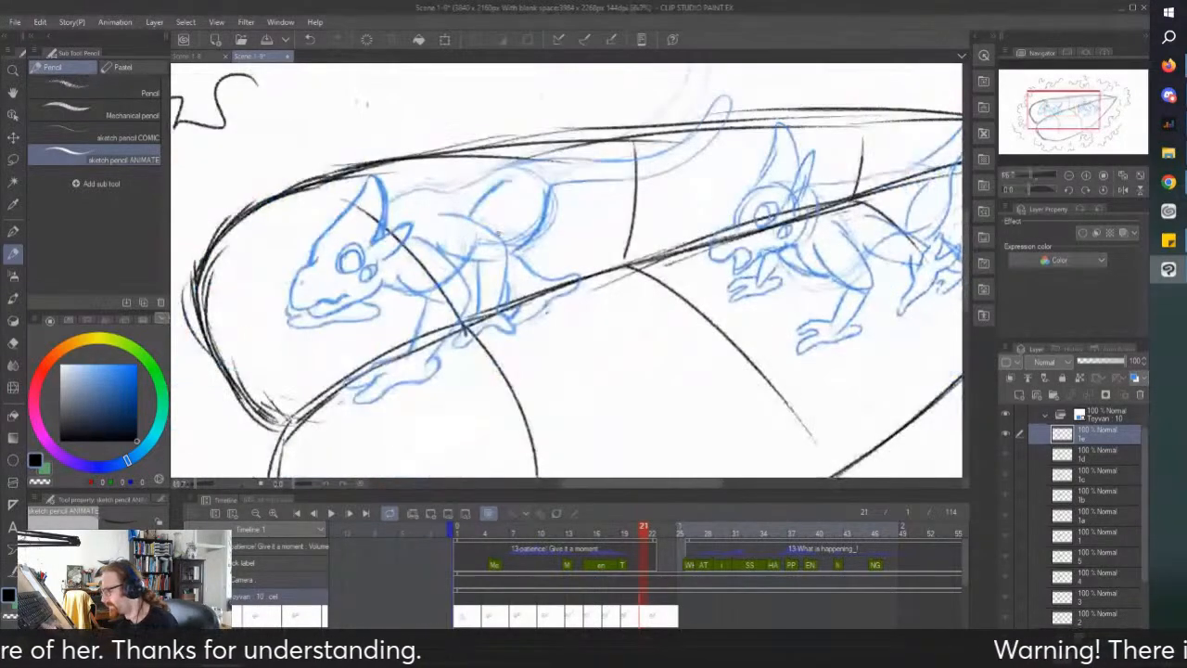
{"action": "key", "text": "ctrl+Tab"}
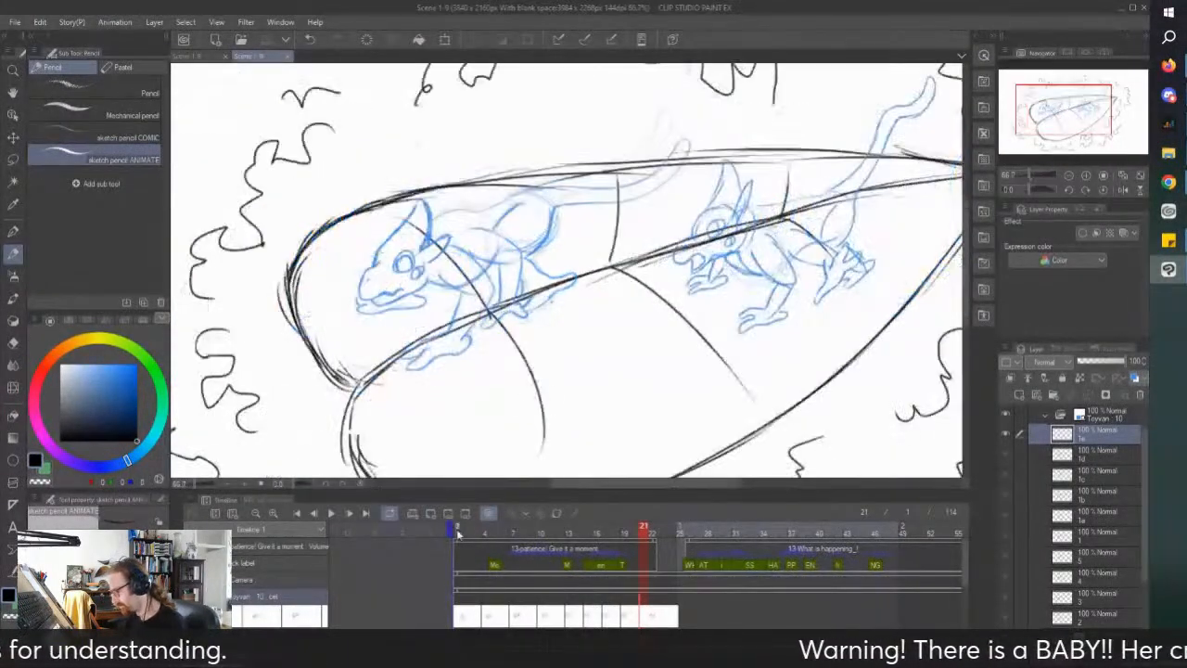
Step: Play the Scene 1-9 animation repeatedly from frame 1 to review the left creature's motion through cel 1e with the dialogue
{"action": "left_click", "coordinate": [330, 516]}
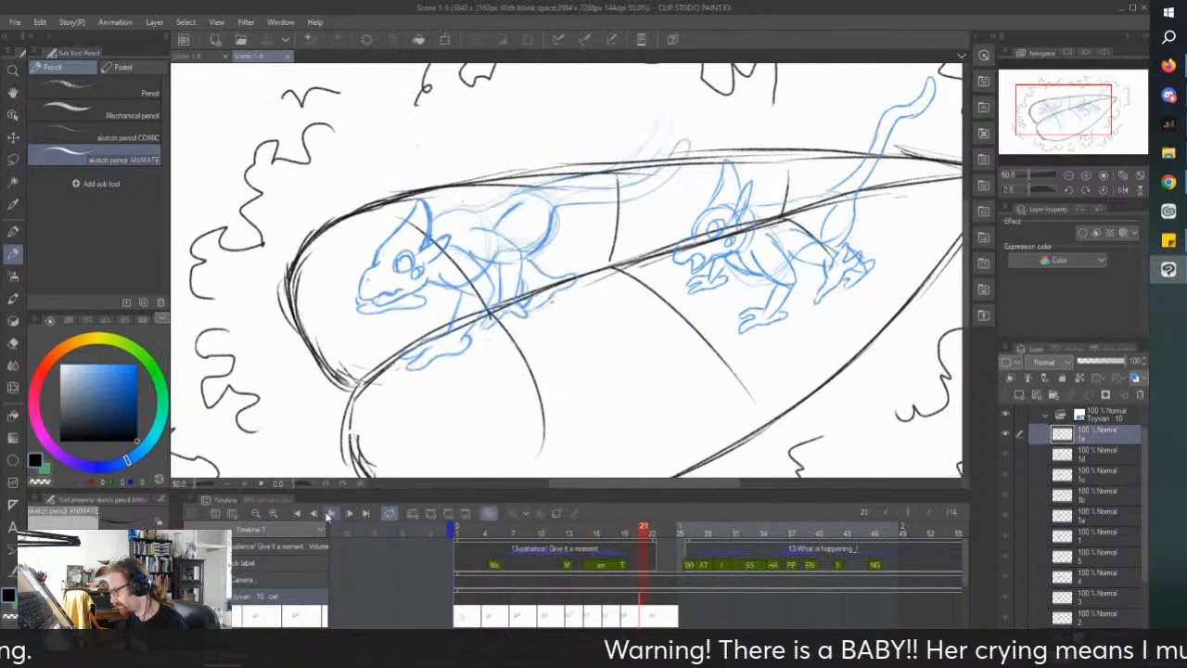
{"action": "left_click", "coordinate": [454, 539]}
{"action": "key", "text": "ctrl+minus"}
{"action": "left_click", "coordinate": [332, 514]}
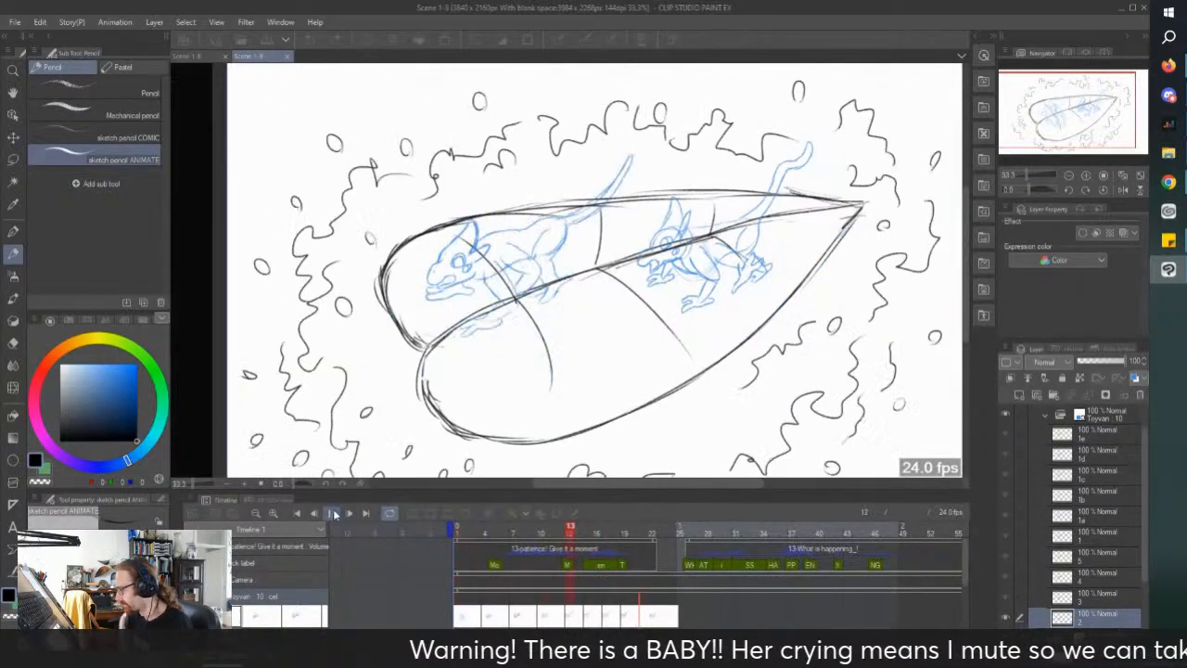
{"action": "left_click", "coordinate": [336, 515]}
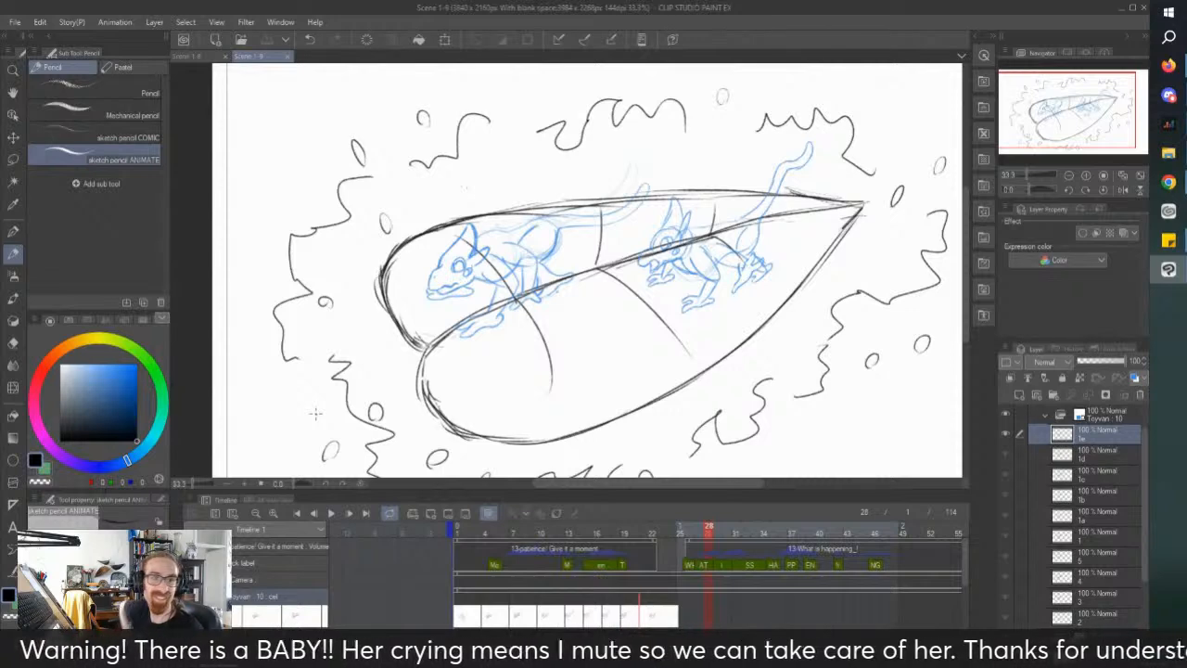
{"action": "left_click", "coordinate": [457, 533]}
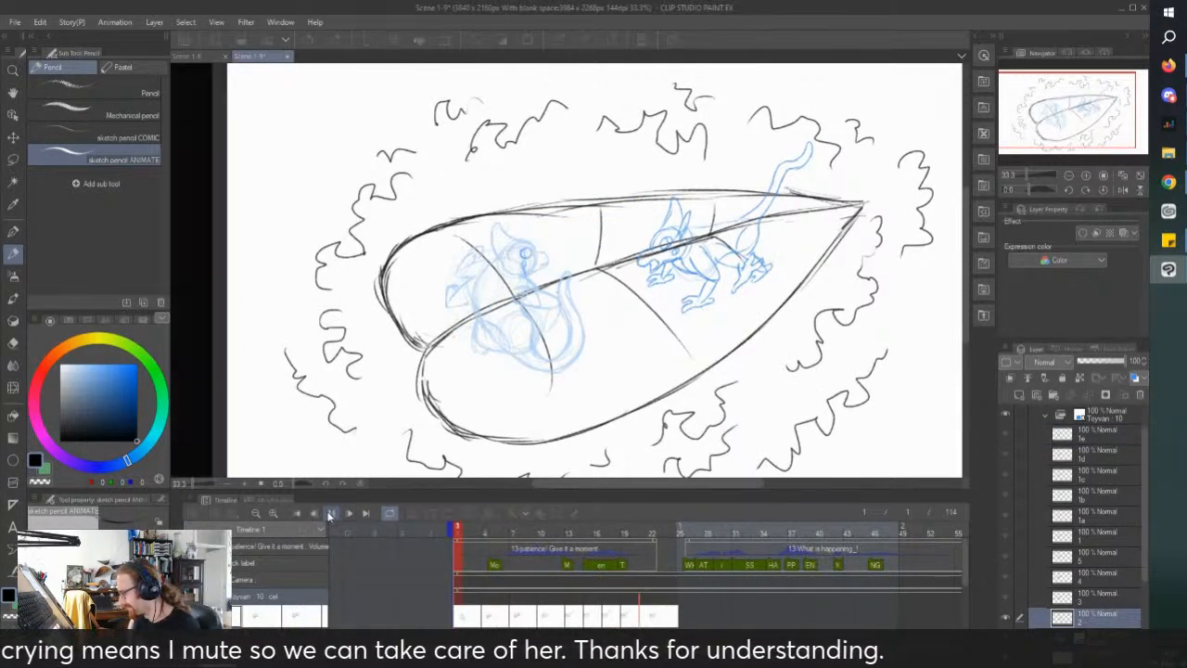
{"action": "left_click", "coordinate": [329, 515]}
{"action": "left_click", "coordinate": [330, 514]}
{"action": "left_click", "coordinate": [330, 514]}
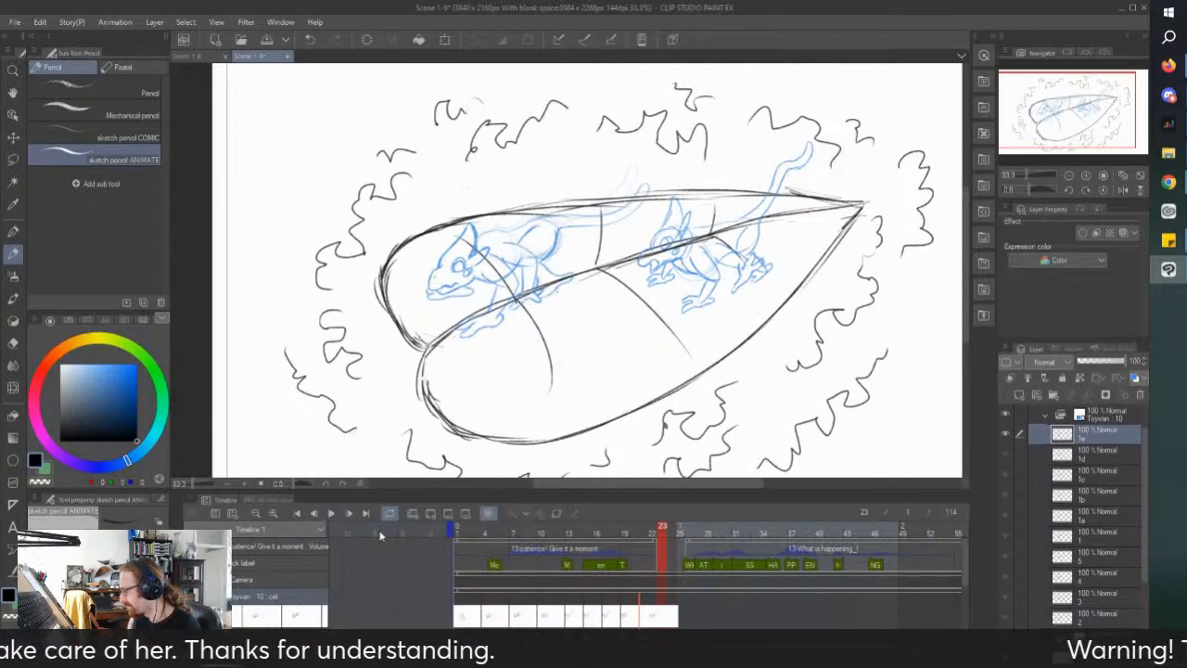
{"action": "left_click", "coordinate": [447, 532]}
{"action": "left_click", "coordinate": [330, 514]}
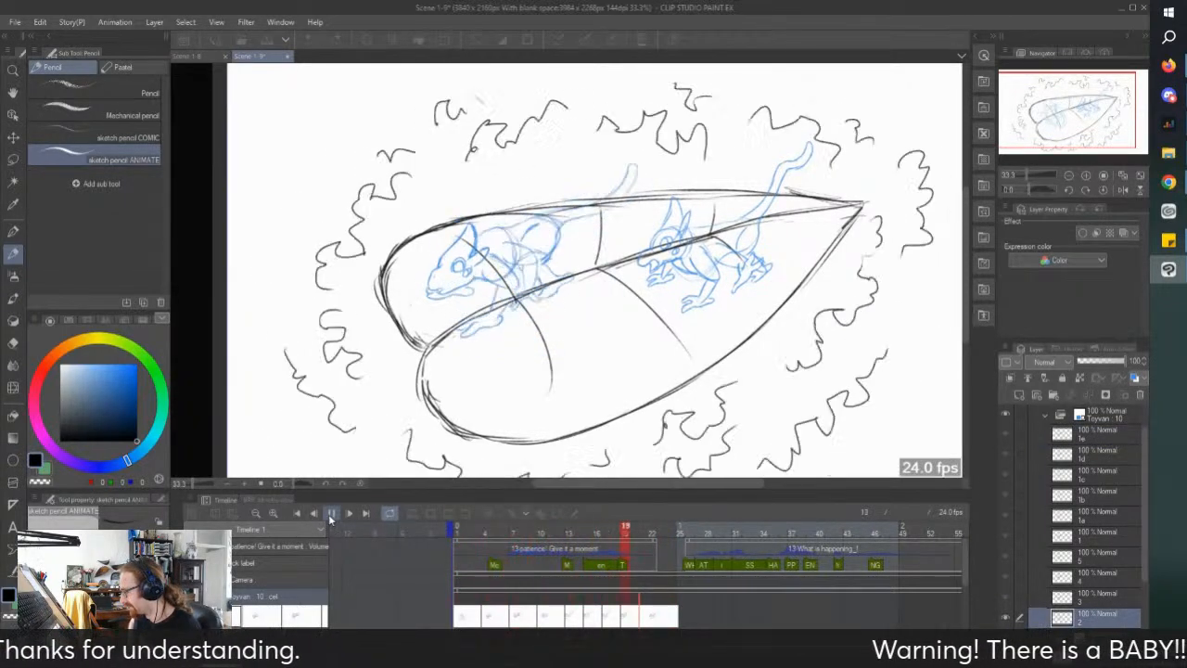
{"action": "left_click", "coordinate": [330, 514]}
{"action": "left_click", "coordinate": [455, 533]}
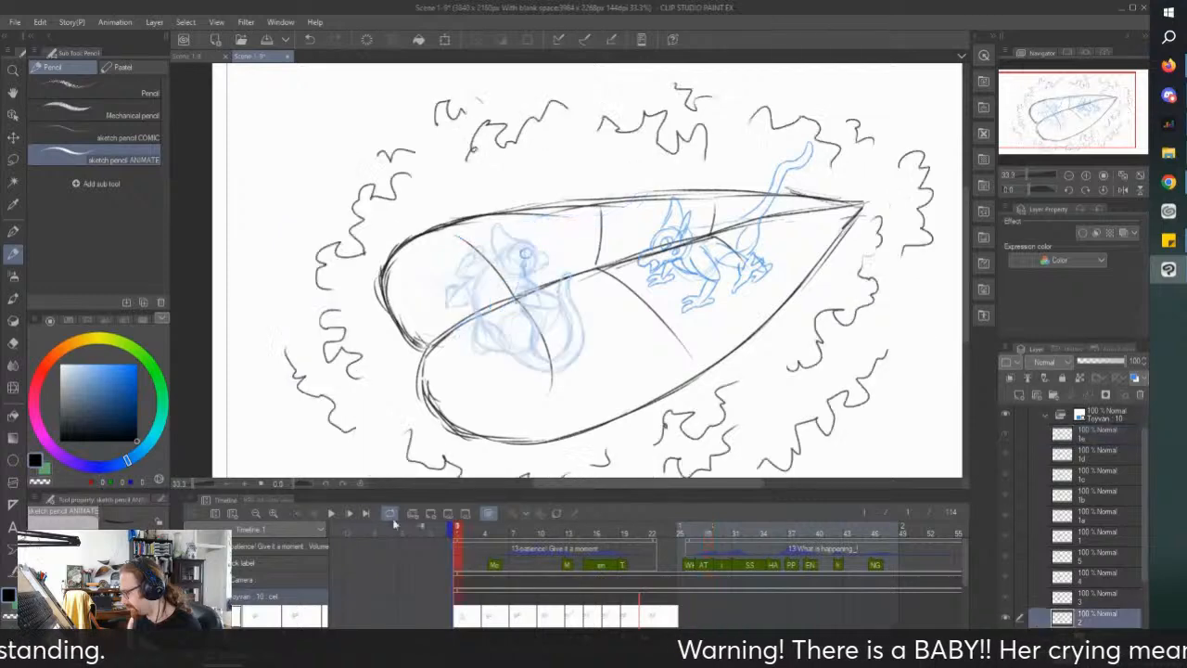
{"action": "left_click", "coordinate": [330, 515]}
{"action": "left_click", "coordinate": [330, 515]}
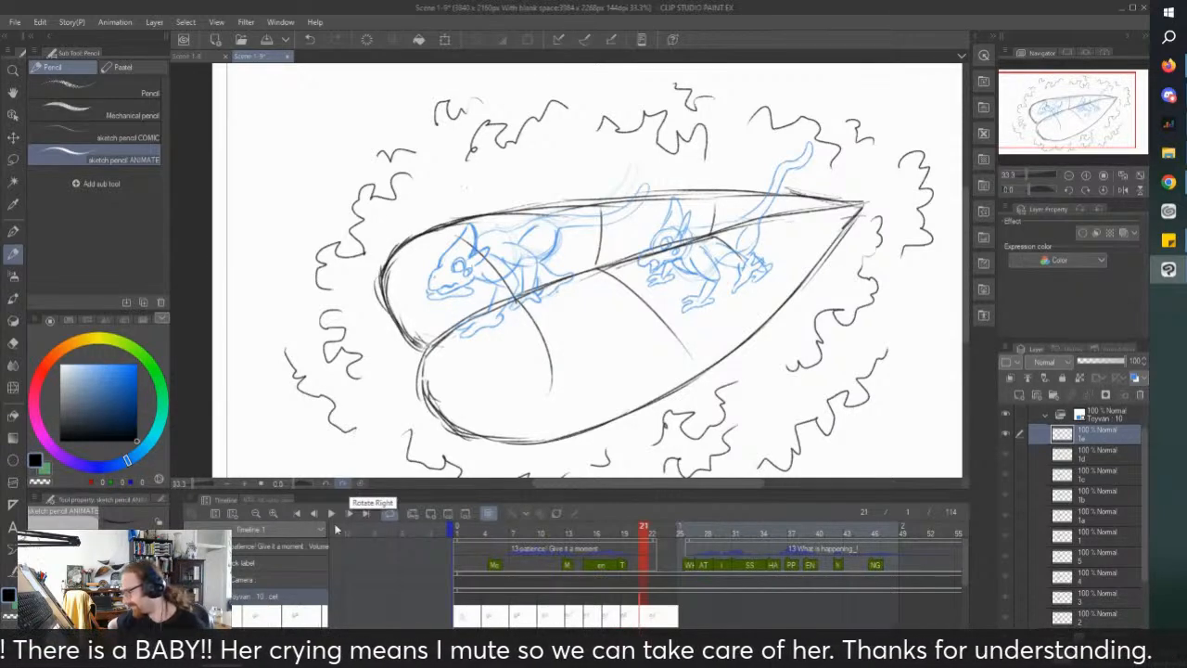
{"action": "left_click", "coordinate": [330, 514]}
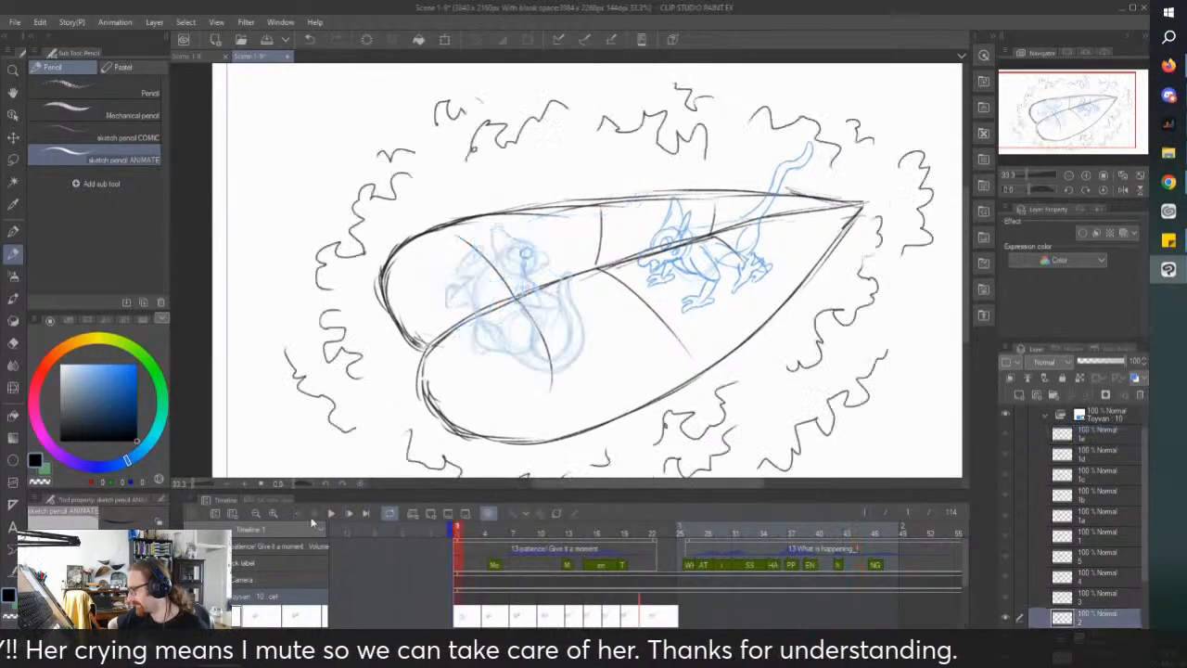
Step: Shorten the Scene 1-9 playback range to end at frame 22 and play it from the first frame
{"action": "left_click_drag", "start_coordinate": [445, 629], "coordinate": [779, 620]}
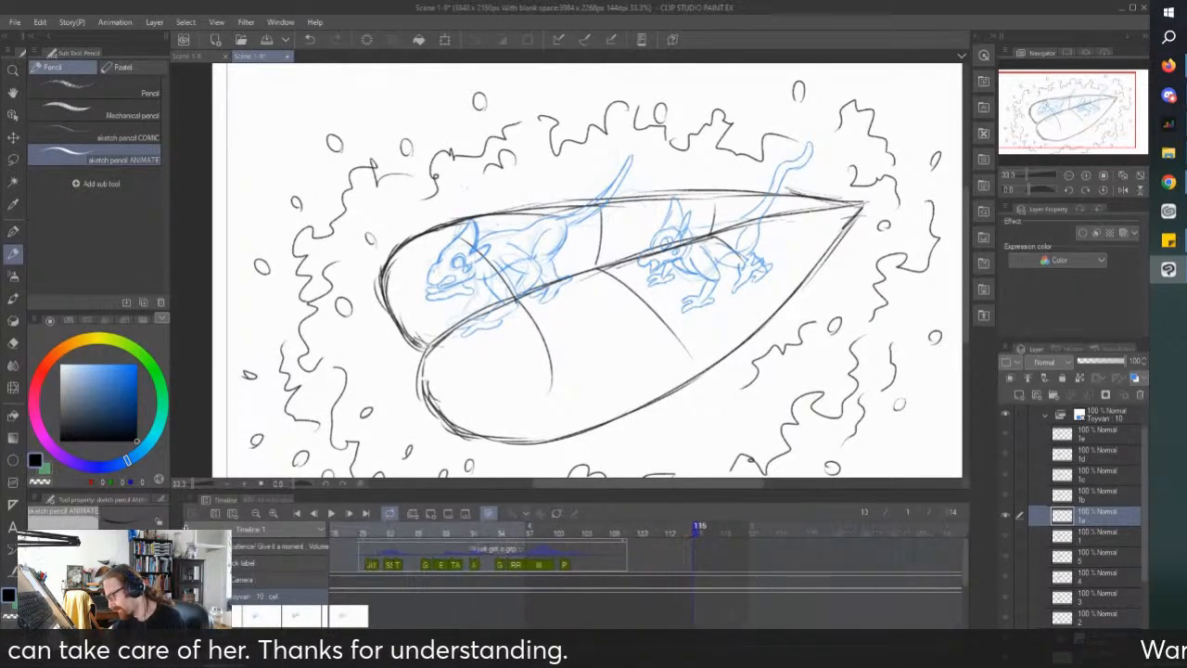
{"action": "scroll", "coordinate": [633, 580], "scroll_direction": "left", "scroll_amount": 8}
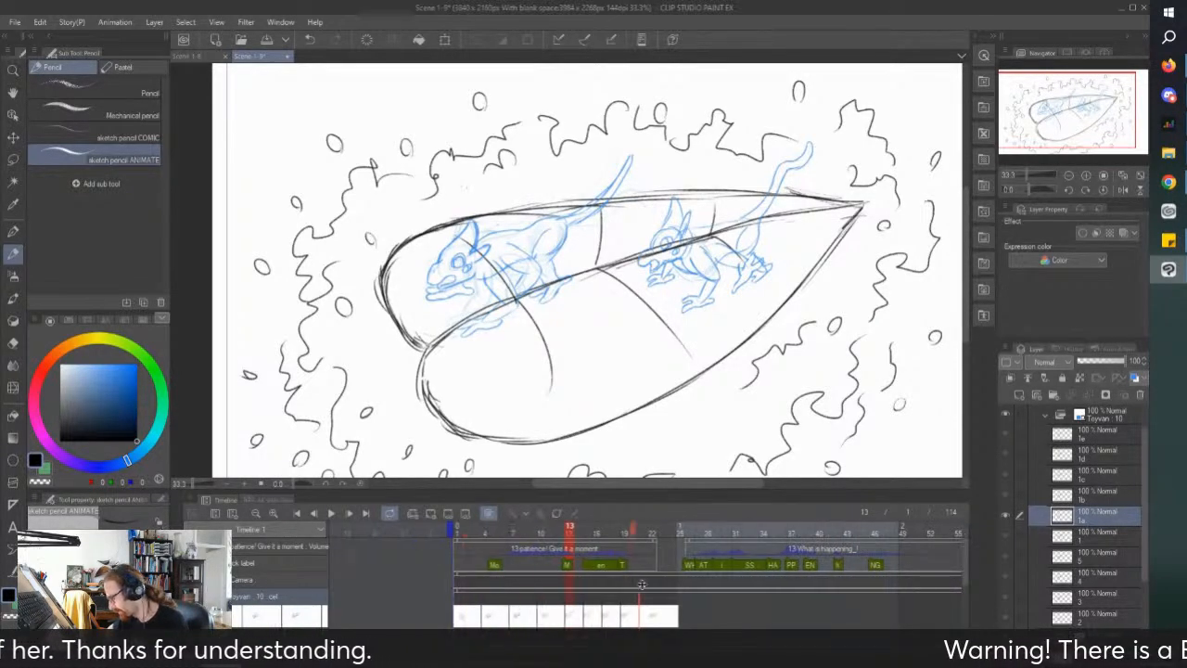
{"action": "left_click_drag", "start_coordinate": [658, 597], "coordinate": [651, 596]}
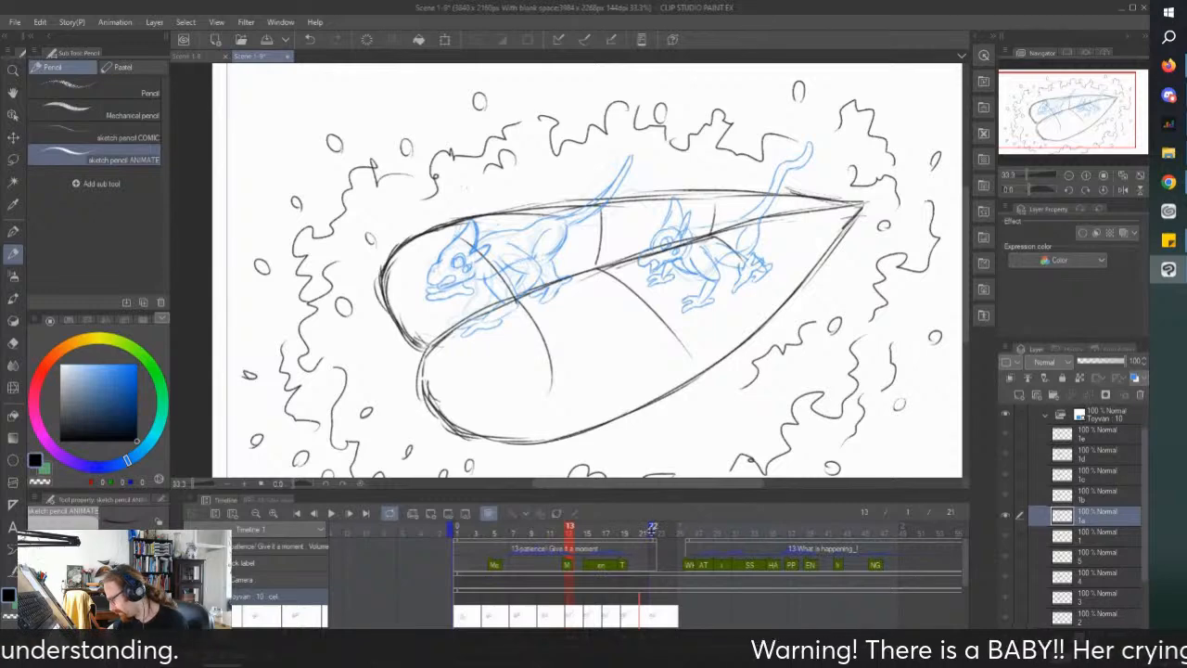
{"action": "left_click_drag", "start_coordinate": [653, 530], "coordinate": [660, 530]}
{"action": "left_click", "coordinate": [295, 514]}
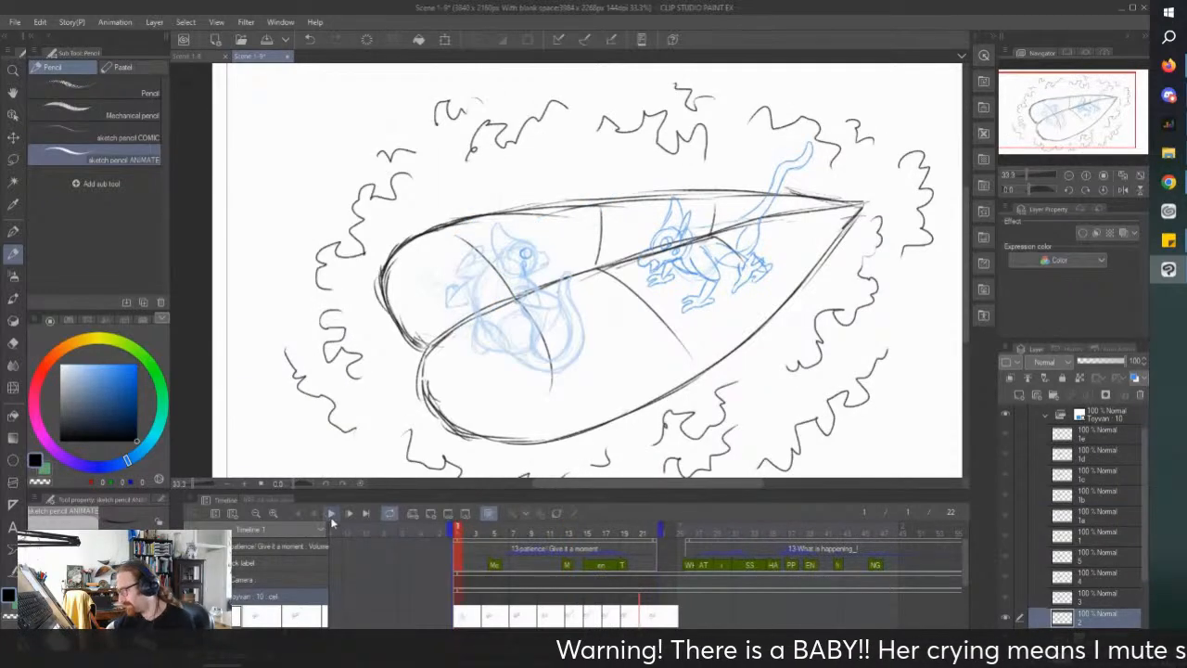
{"action": "left_click", "coordinate": [331, 515]}
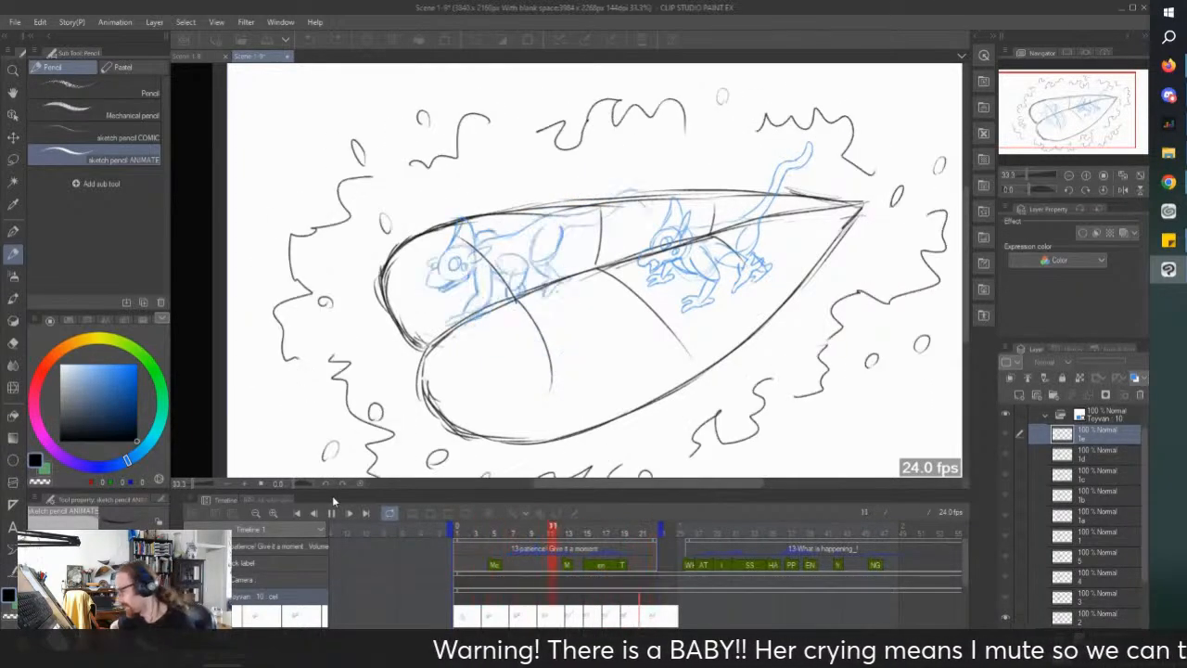
{"action": "key", "text": "space"}
Step: Select the Toyvan animation folder and copy it with all its cels
{"action": "left_click", "coordinate": [1085, 411]}
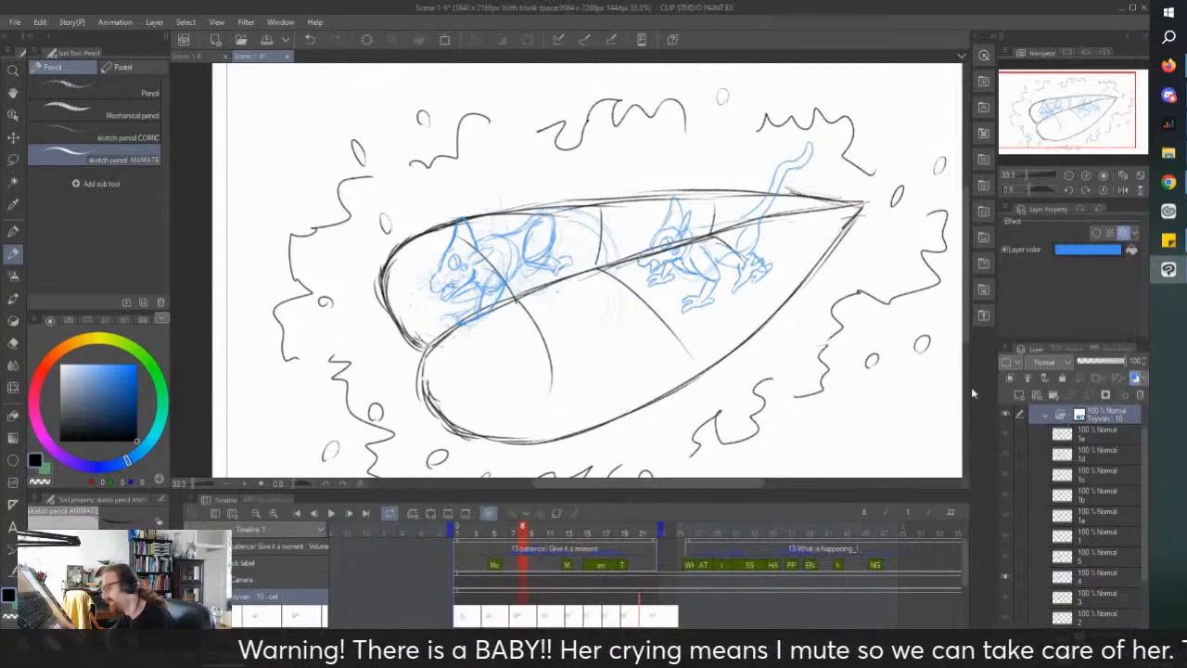
{"action": "left_click", "coordinate": [7, 24]}
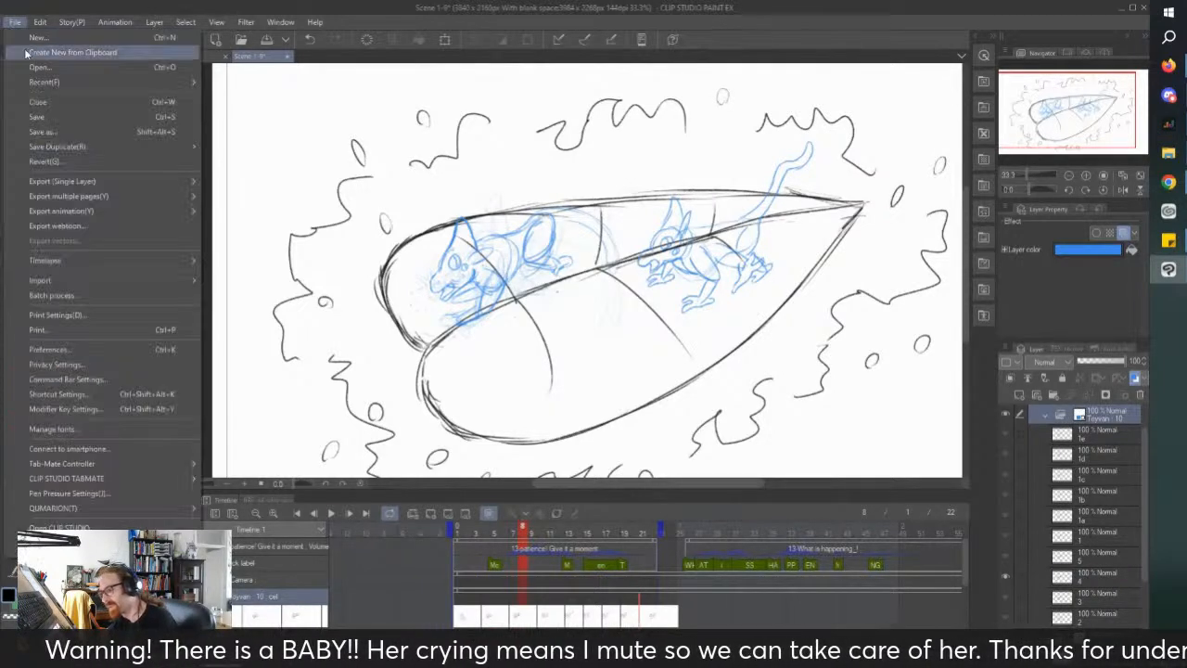
{"action": "left_click", "coordinate": [36, 56]}
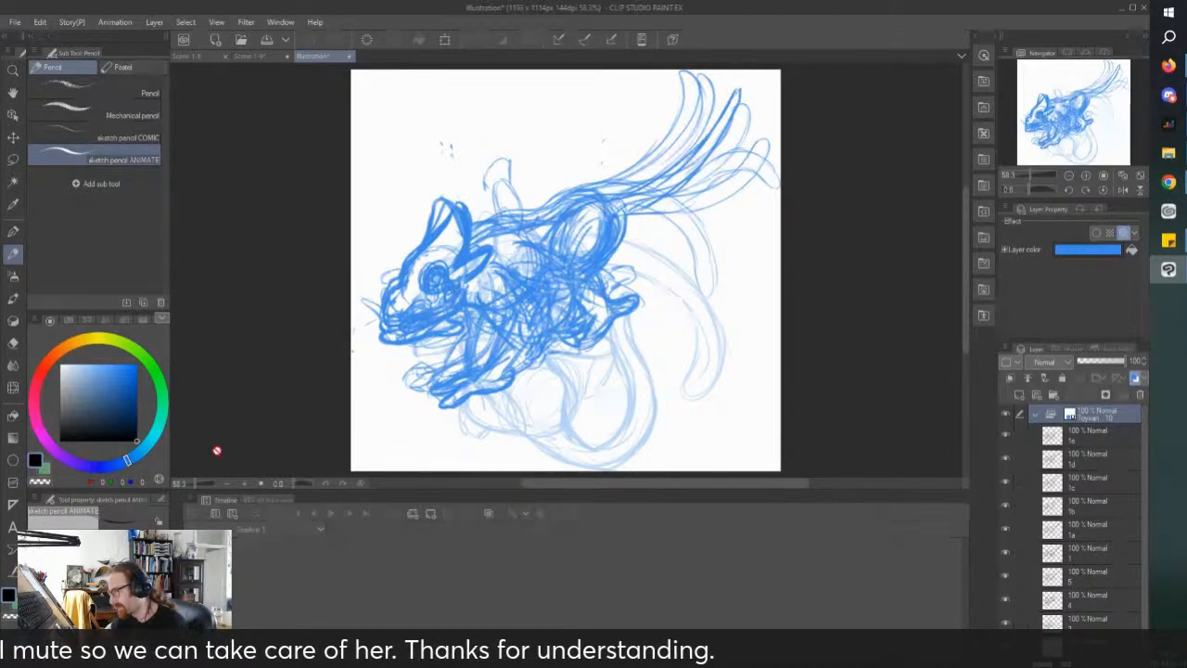
{"action": "left_click", "coordinate": [350, 56]}
{"action": "left_click", "coordinate": [578, 253]}
Step: Create a new 3840 x 2160 px animation project and paste the copied Toyvan folder above its default animation folder
{"action": "left_click", "coordinate": [14, 22]}
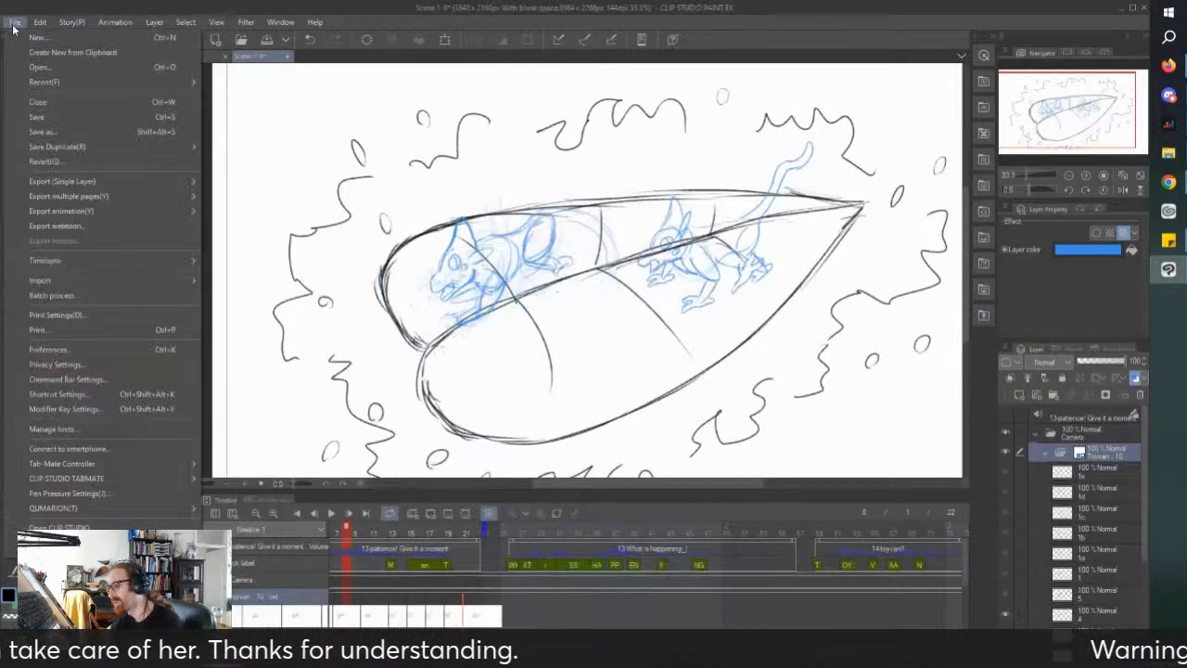
{"action": "left_click", "coordinate": [37, 38]}
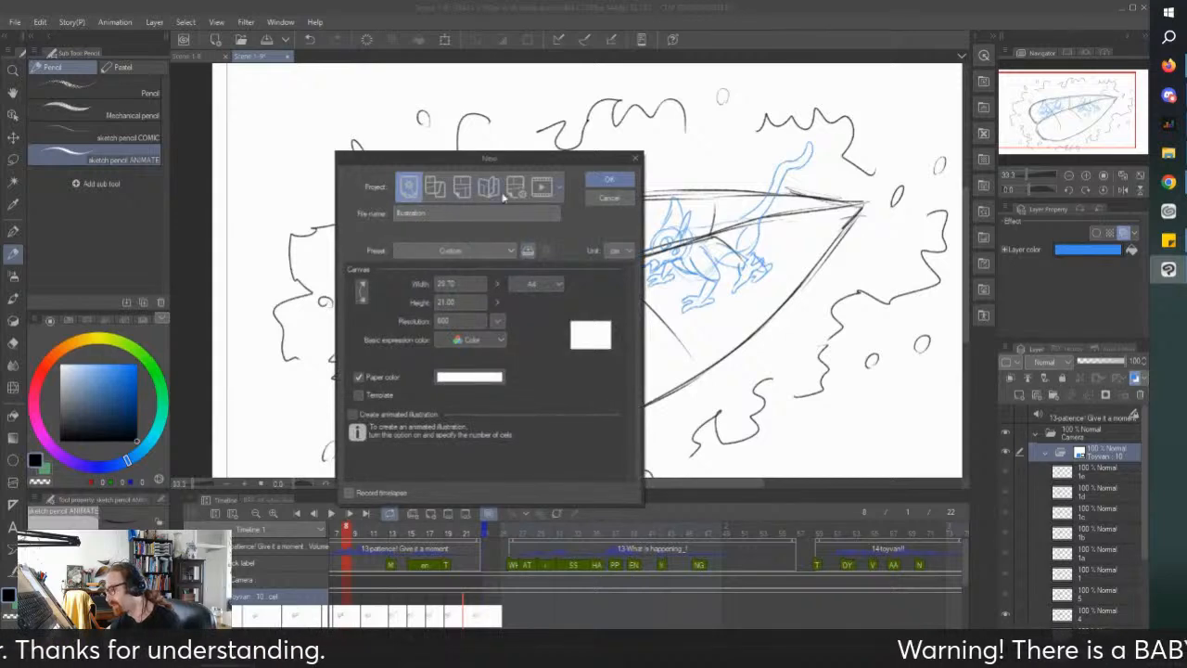
{"action": "left_click", "coordinate": [545, 190]}
{"action": "left_click", "coordinate": [863, 179]}
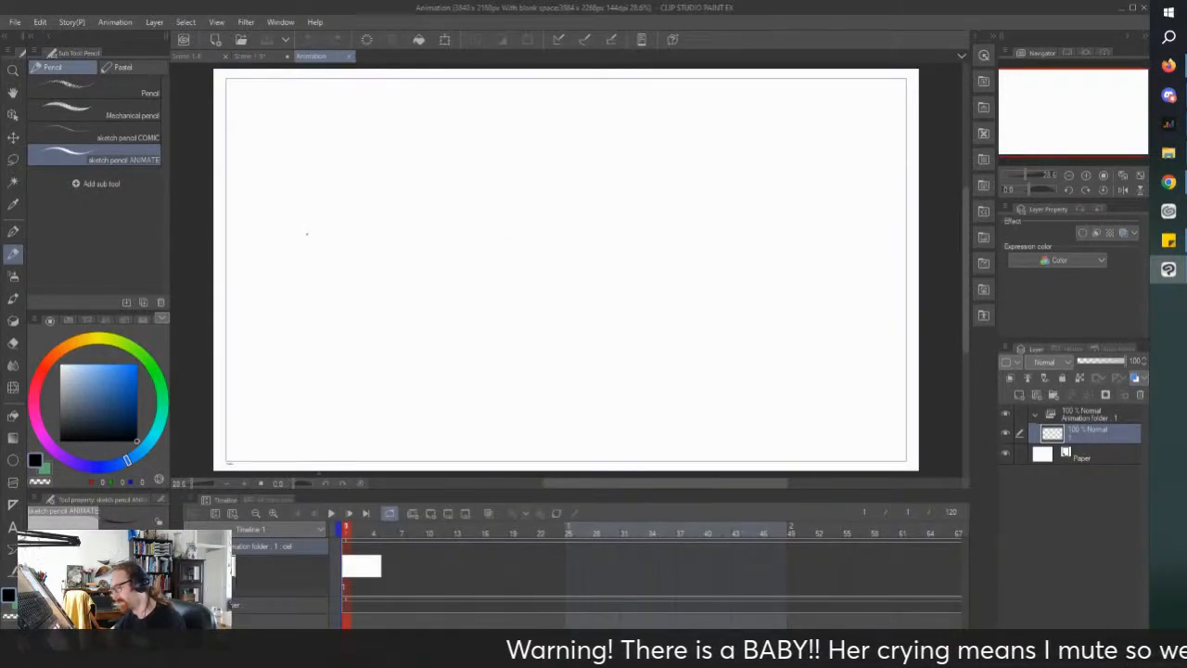
{"action": "left_click", "coordinate": [1076, 414]}
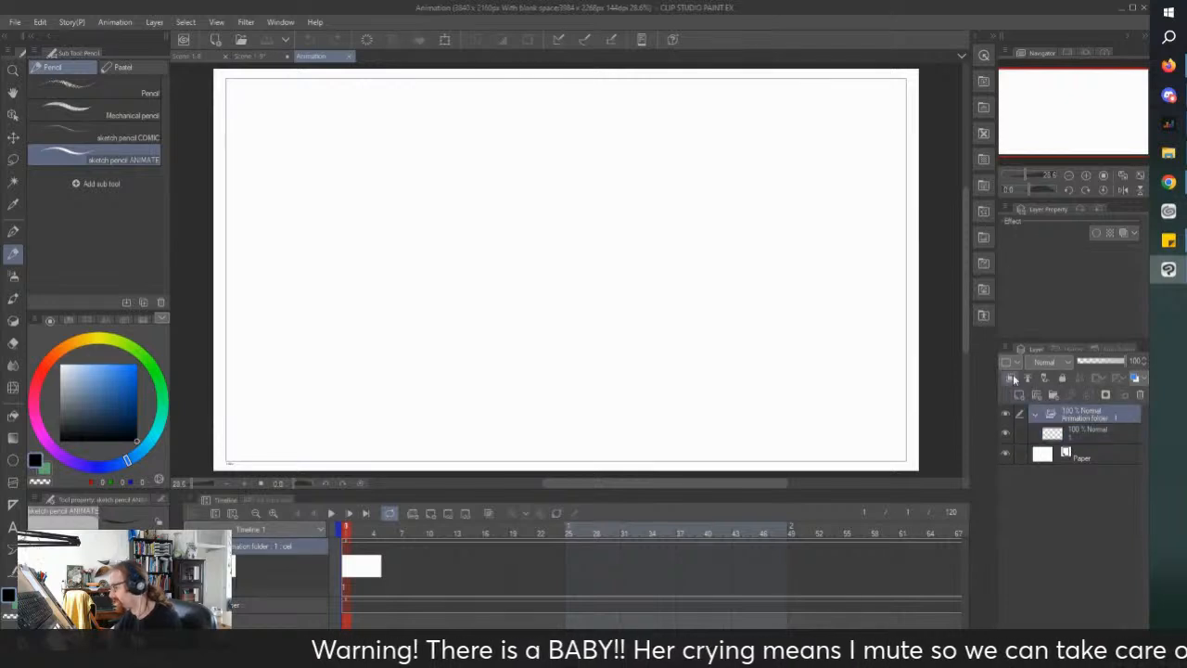
{"action": "key", "text": "ctrl+v"}
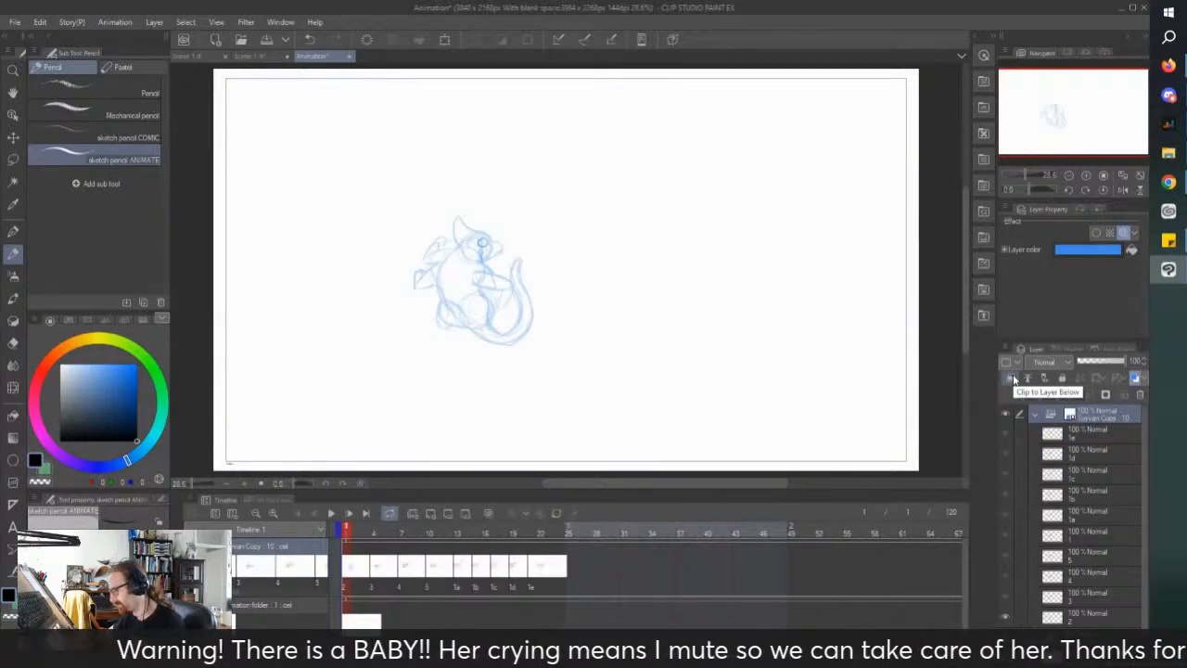
Step: Set the new timeline's playback range to end at frame 22 and play the pasted cels, returning to frame 1
{"action": "mouse_move", "coordinate": [477, 634]}
{"action": "left_mouse_down"}
{"action": "mouse_move", "coordinate": [780, 634]}
{"action": "mouse_move", "coordinate": [459, 634]}
{"action": "left_mouse_up"}
{"action": "left_click_drag", "start_coordinate": [662, 599], "coordinate": [660, 600]}
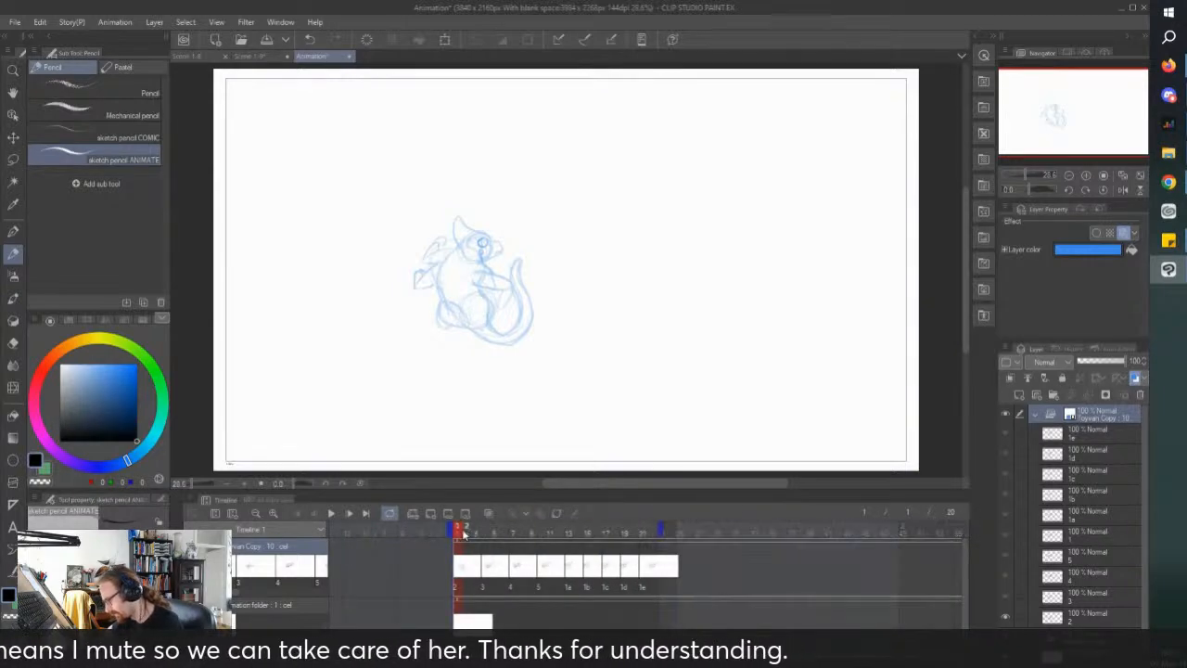
{"action": "left_click", "coordinate": [330, 515]}
{"action": "left_click", "coordinate": [330, 515]}
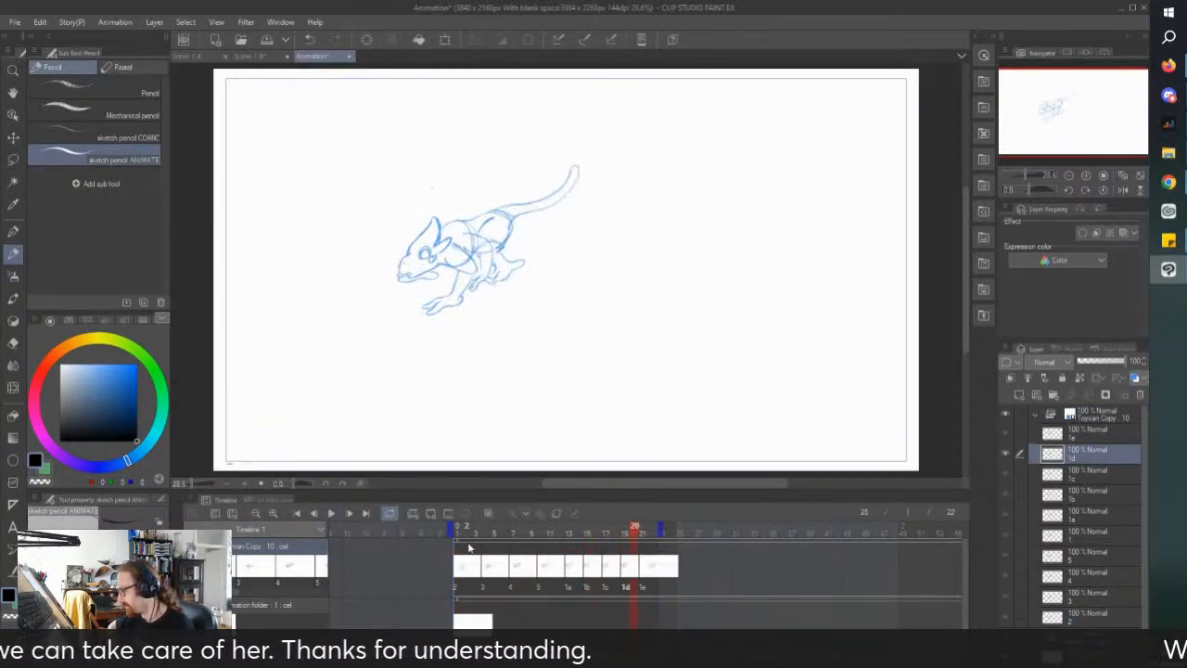
{"action": "left_click", "coordinate": [459, 528]}
Step: Scale up all drawings in the pasted Toyvan folder and position the sitting creature of frame 1 inside the canvas
{"action": "key", "text": "ctrl+minus"}
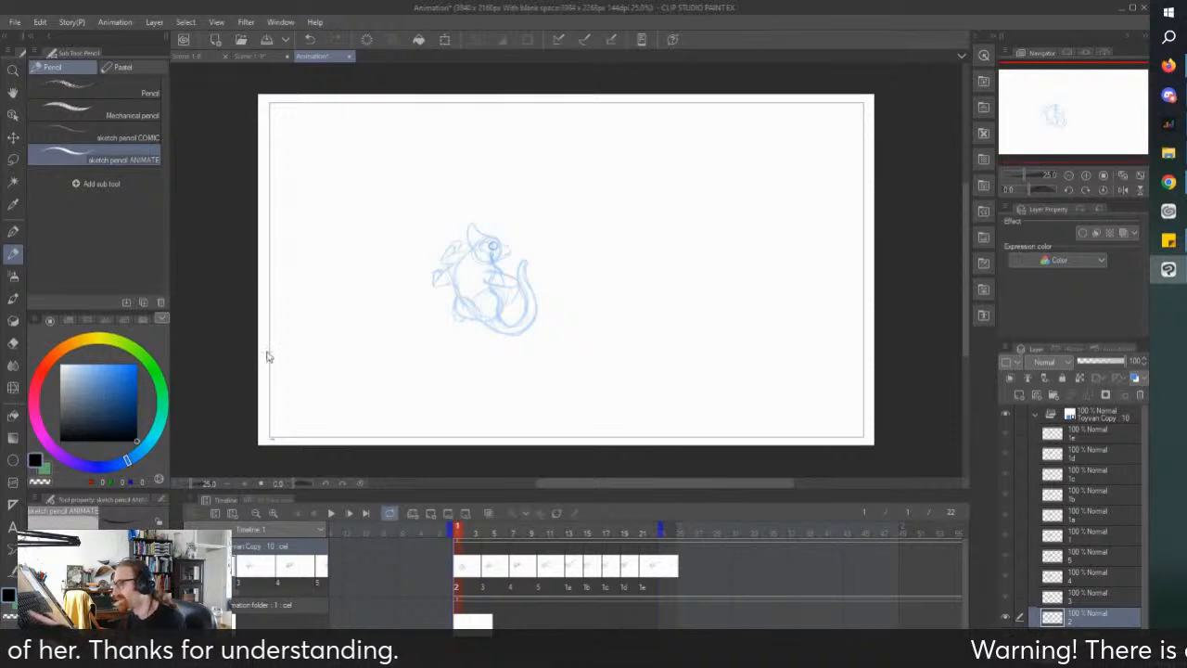
{"action": "left_click", "coordinate": [1085, 417]}
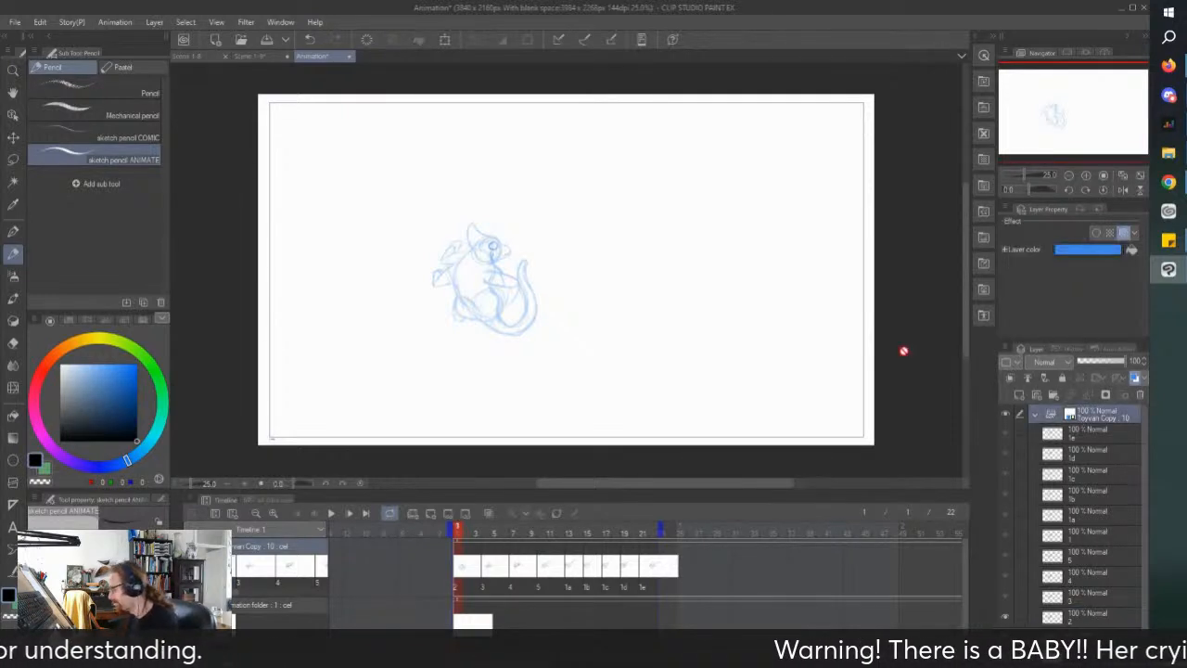
{"action": "key", "text": "ctrl+t"}
{"action": "mouse_move", "coordinate": [591, 250]}
{"action": "left_mouse_down"}
{"action": "mouse_move", "coordinate": [795, 284]}
{"action": "mouse_move", "coordinate": [789, 302]}
{"action": "left_mouse_up"}
{"action": "left_click_drag", "start_coordinate": [511, 340], "coordinate": [477, 313]}
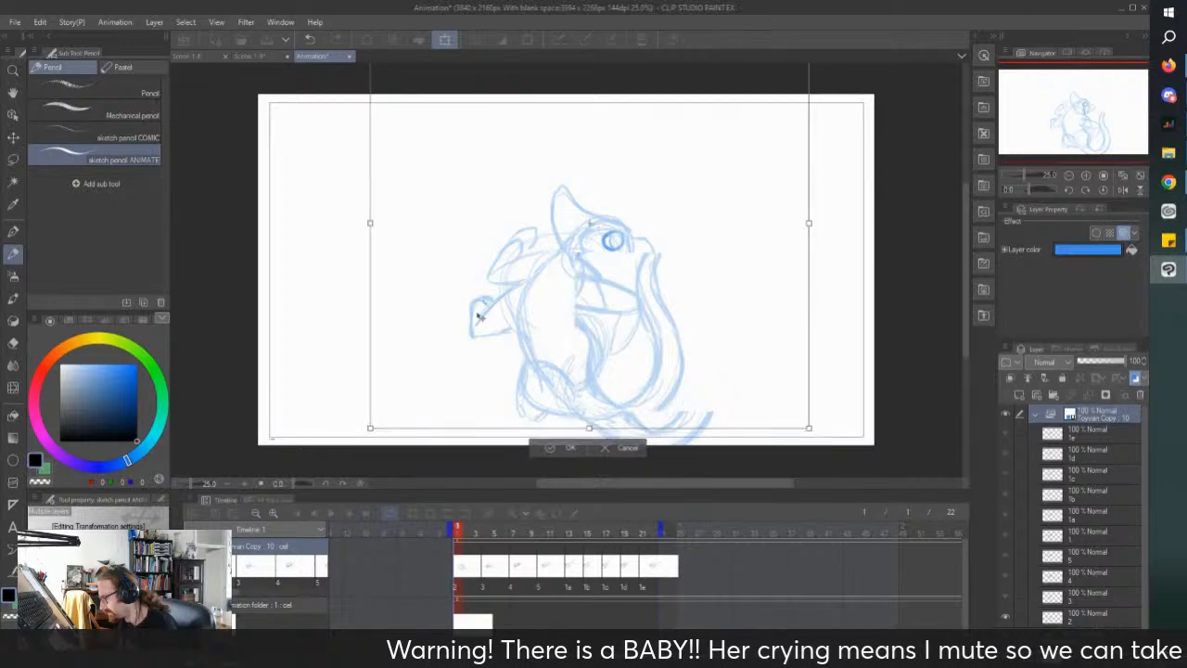
{"action": "left_click_drag", "start_coordinate": [501, 418], "coordinate": [409, 417]}
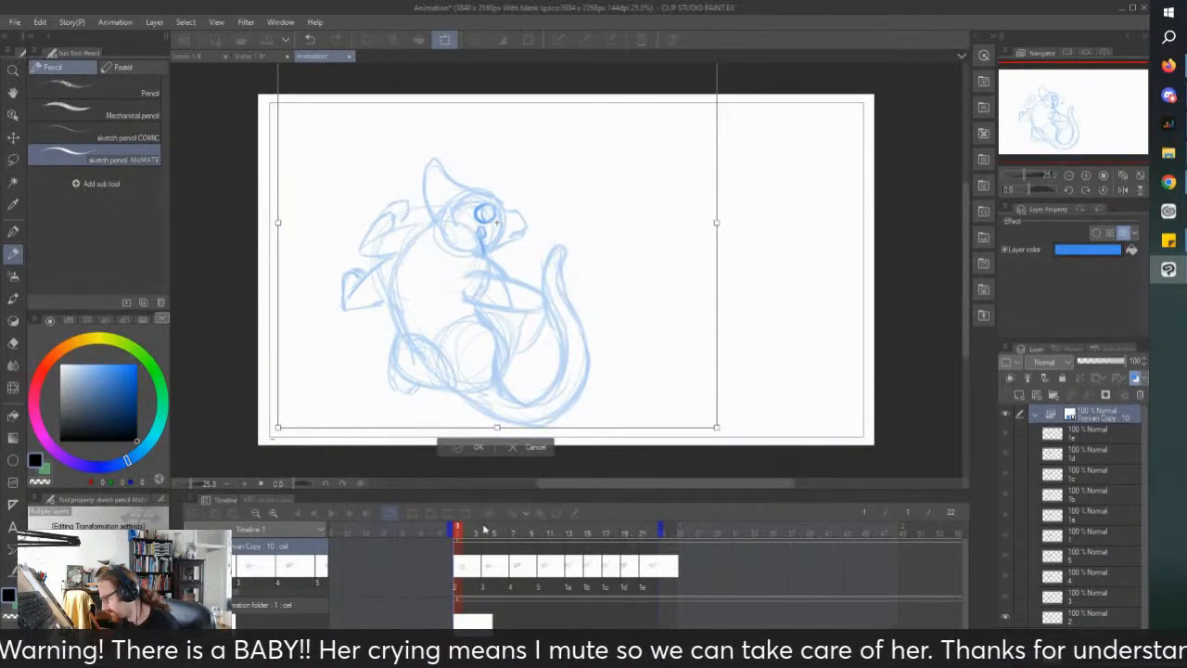
{"action": "key", "text": "Return"}
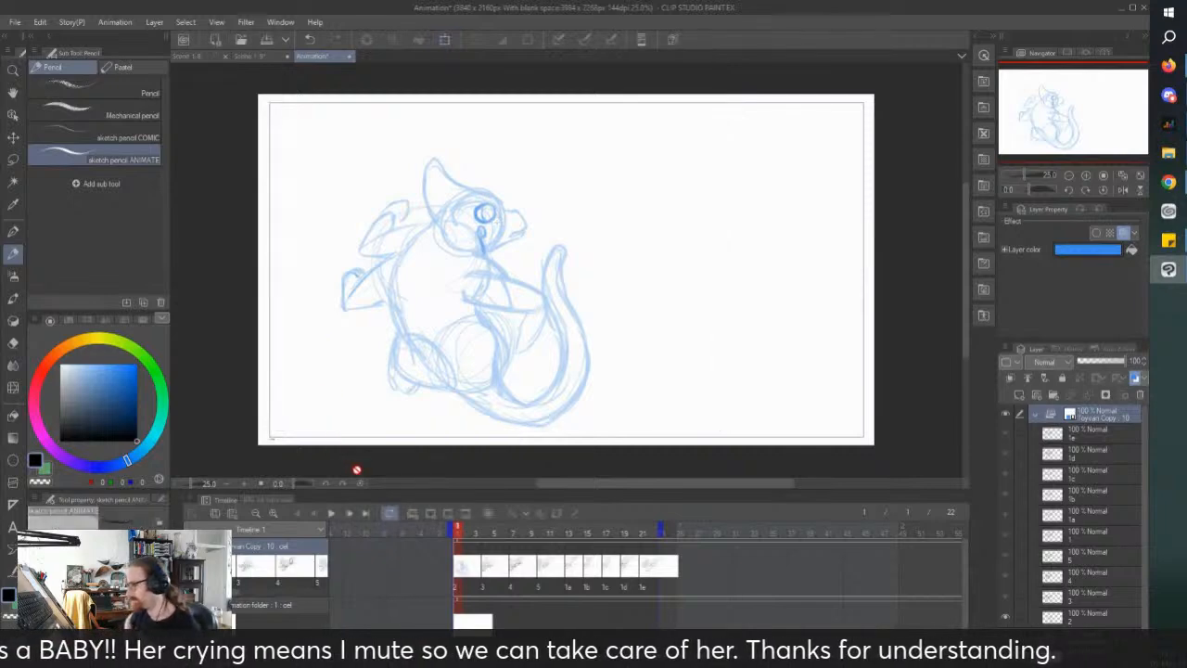
Step: Play the enlarged Toyvan animation from frame 1 to check how the poses fit within the canvas
{"action": "left_click", "coordinate": [330, 513]}
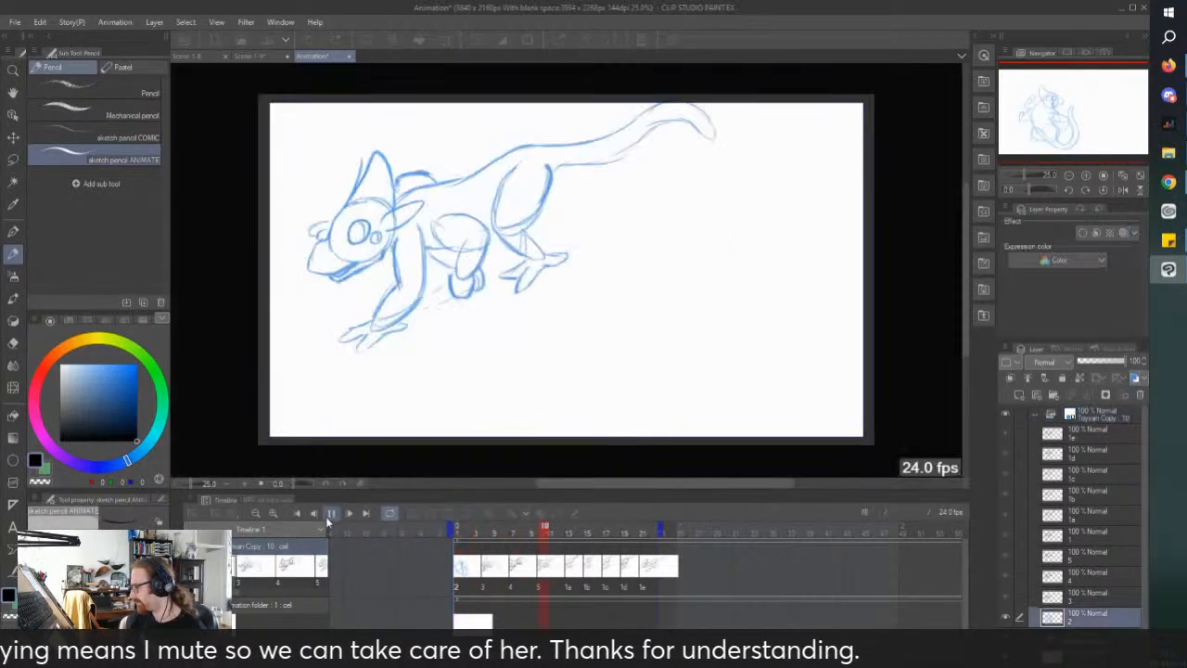
{"action": "left_click", "coordinate": [331, 513]}
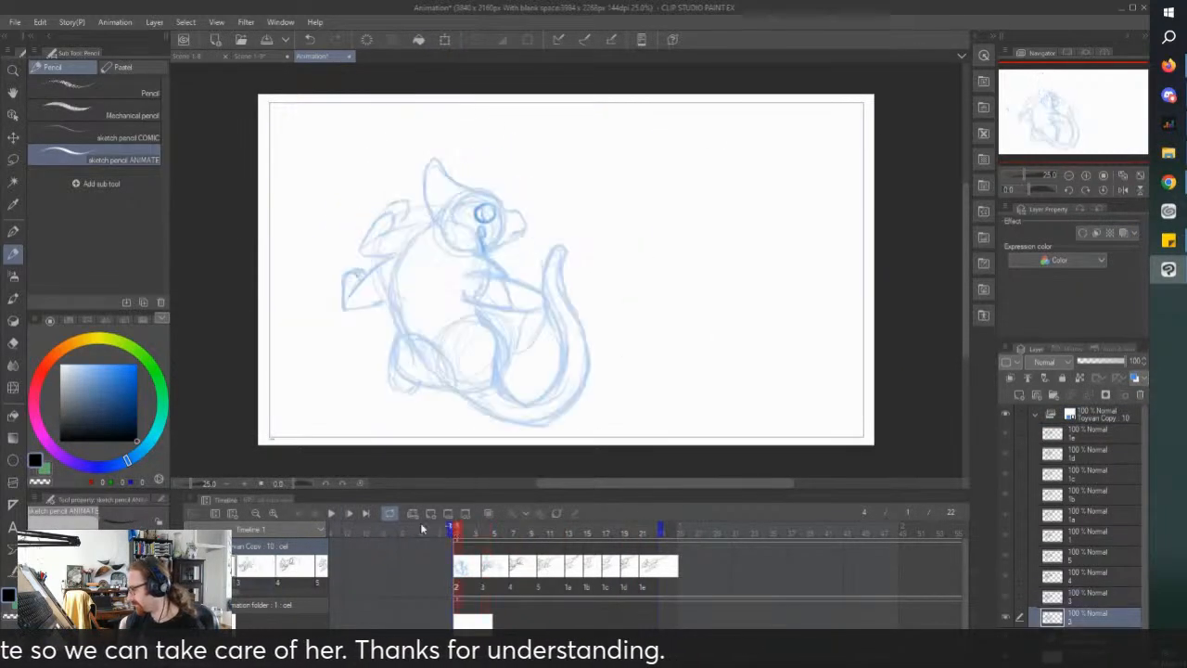
{"action": "left_click", "coordinate": [330, 515]}
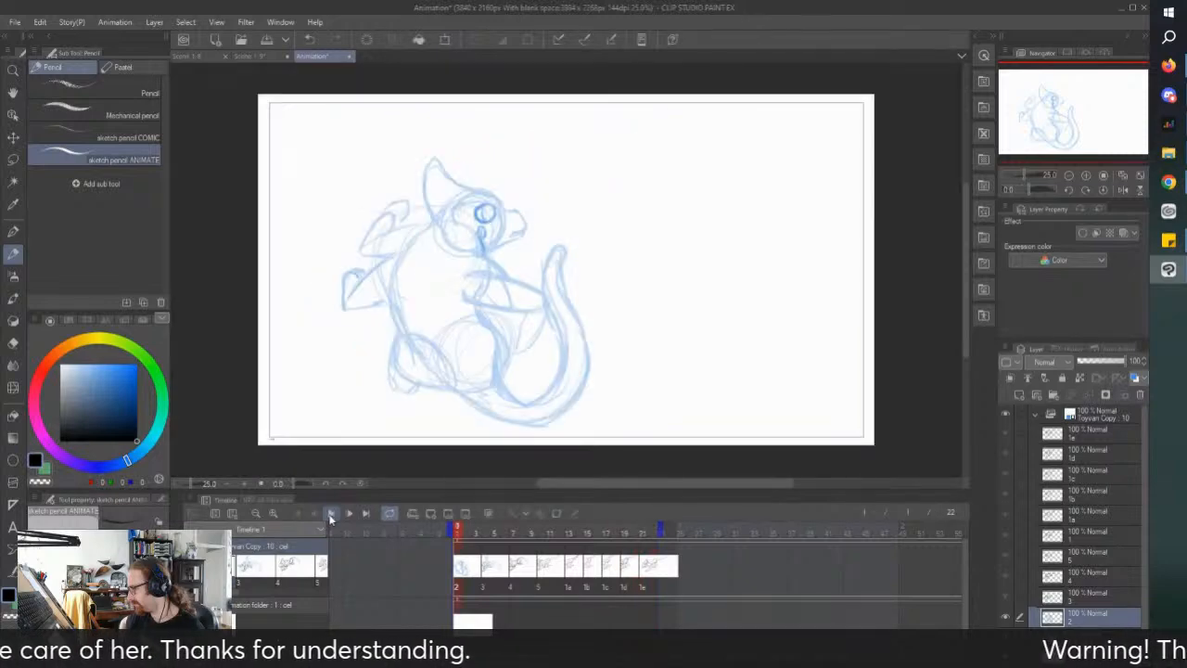
{"action": "left_click", "coordinate": [330, 515]}
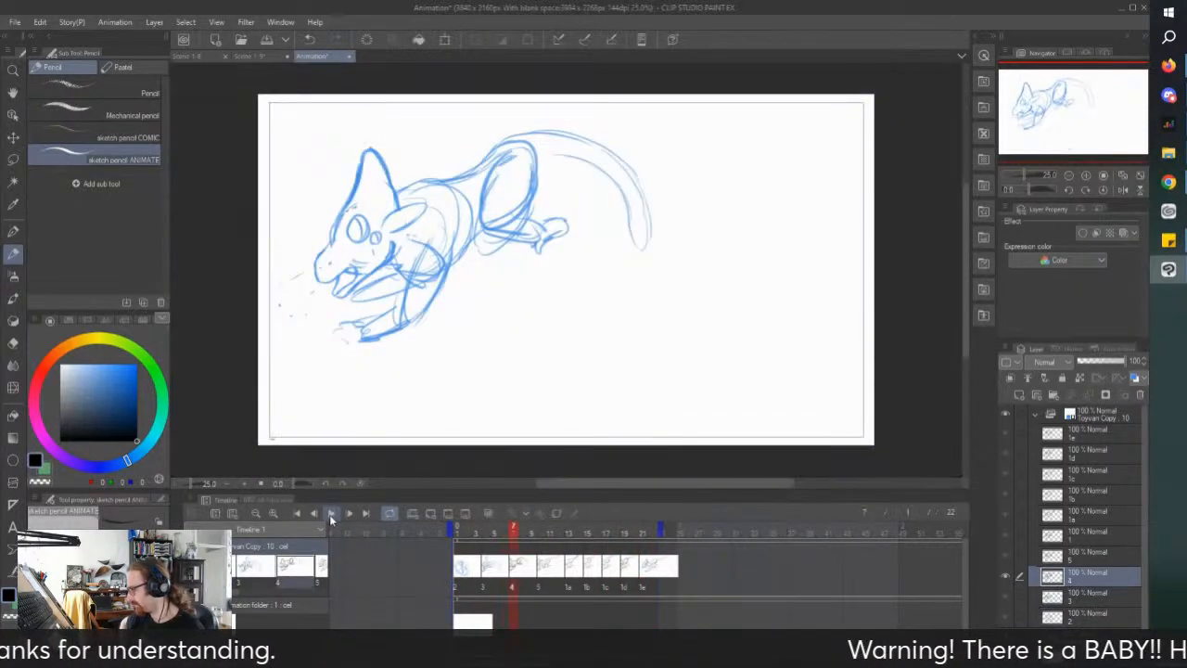
{"action": "left_click", "coordinate": [596, 572]}
{"action": "key", "text": "ctrl+t"}
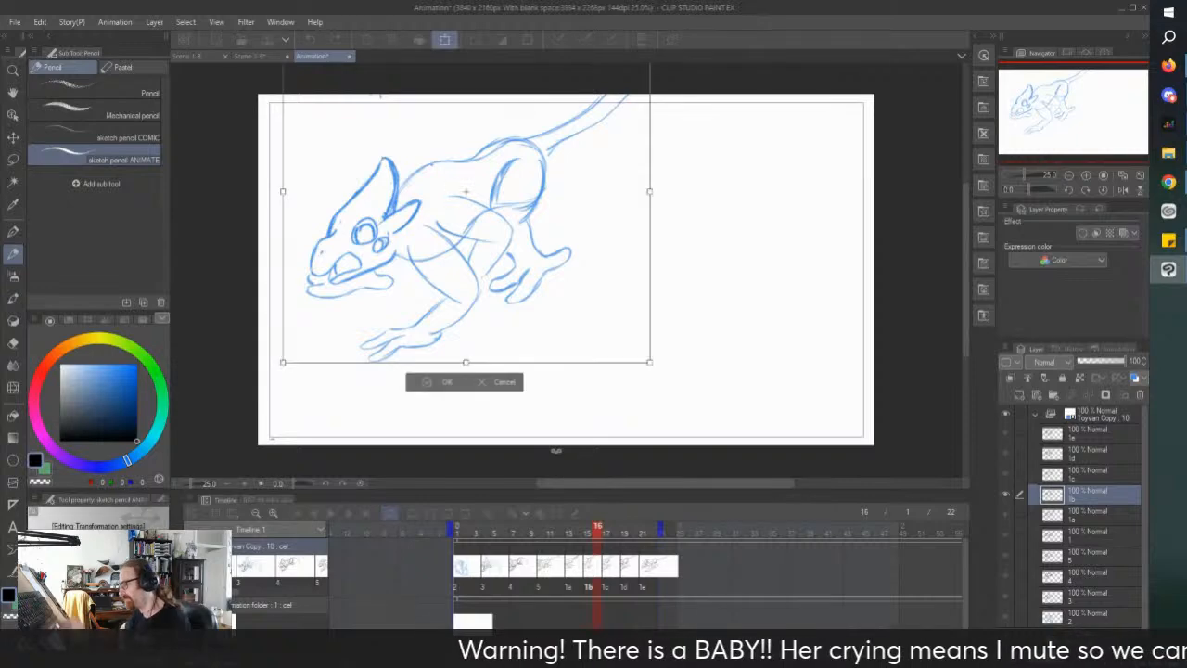
{"action": "mouse_move", "coordinate": [384, 305]}
{"action": "left_mouse_down"}
{"action": "mouse_move", "coordinate": [477, 344]}
{"action": "mouse_move", "coordinate": [473, 380]}
{"action": "left_mouse_up"}
{"action": "left_click_drag", "start_coordinate": [570, 443], "coordinate": [570, 424]}
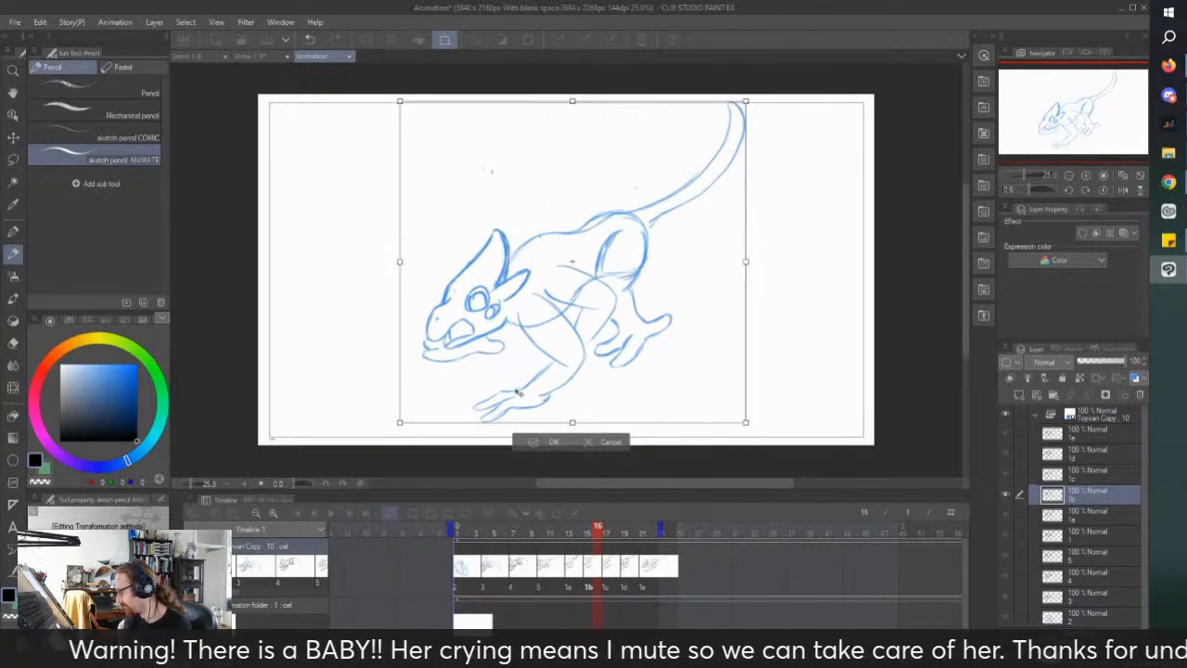
{"action": "key", "text": "Escape"}
Step: Scale down and reposition all drawings in the Toyvan Copy folder so the frame 16 pose fits the canvas, and play the animation
{"action": "left_click", "coordinate": [1083, 419]}
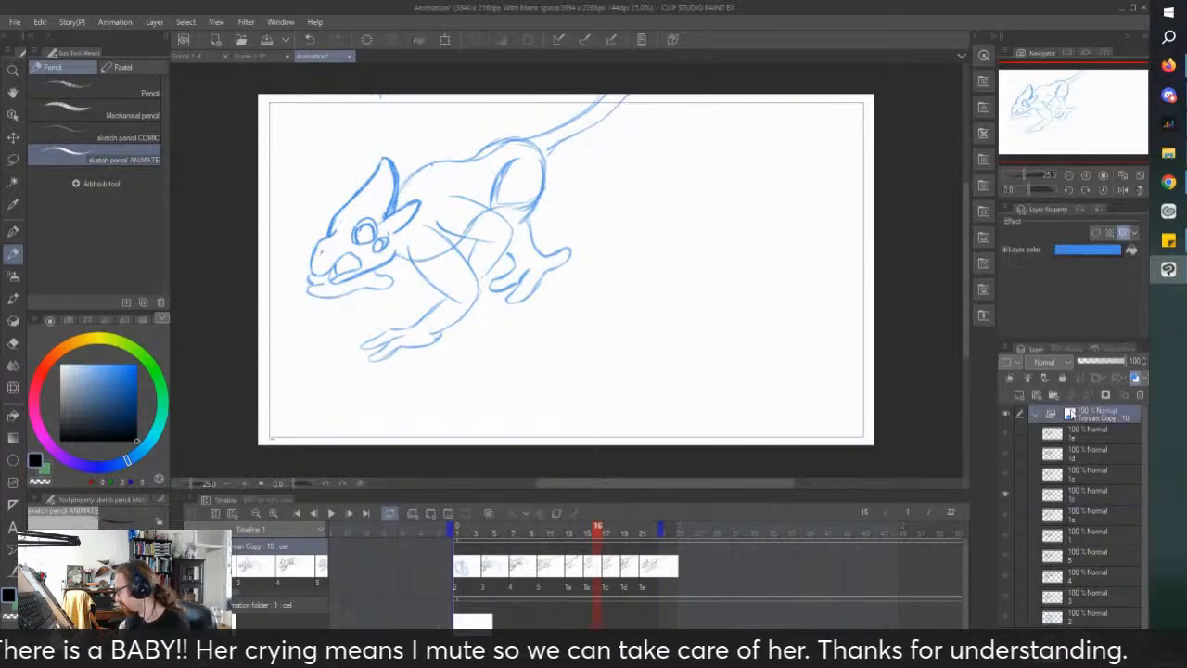
{"action": "key", "text": "ctrl+t"}
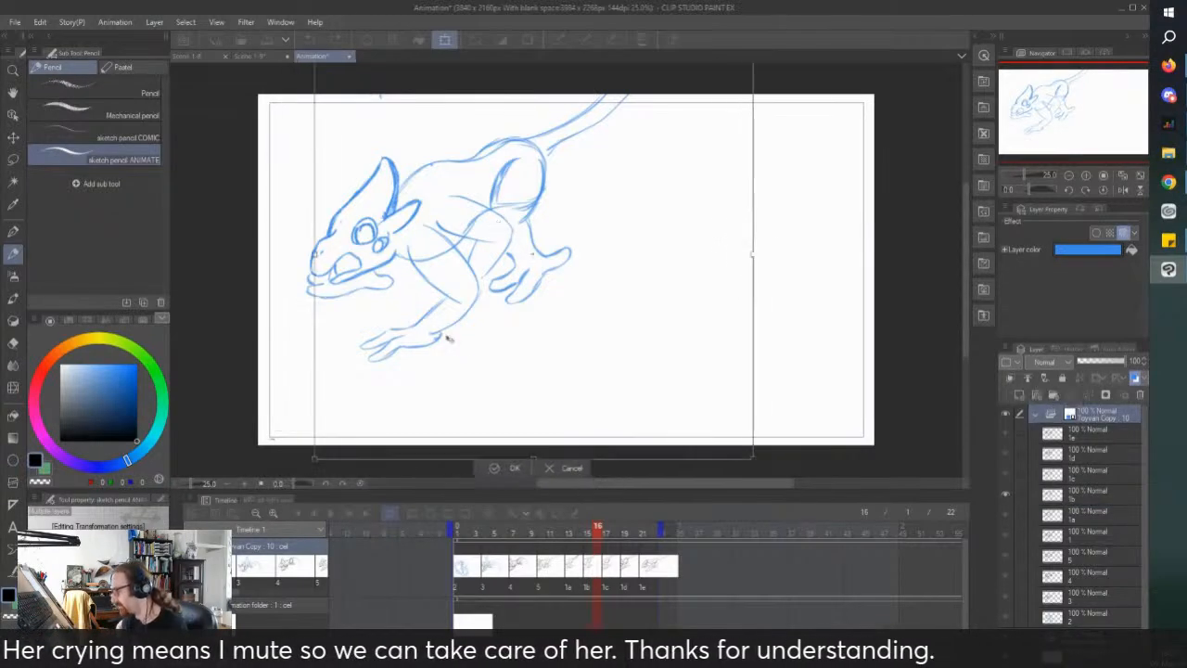
{"action": "left_click_drag", "start_coordinate": [443, 336], "coordinate": [505, 388]}
{"action": "left_click_drag", "start_coordinate": [561, 112], "coordinate": [560, 148]}
{"action": "left_click_drag", "start_coordinate": [467, 413], "coordinate": [459, 366]}
{"action": "left_click_drag", "start_coordinate": [408, 406], "coordinate": [405, 408]}
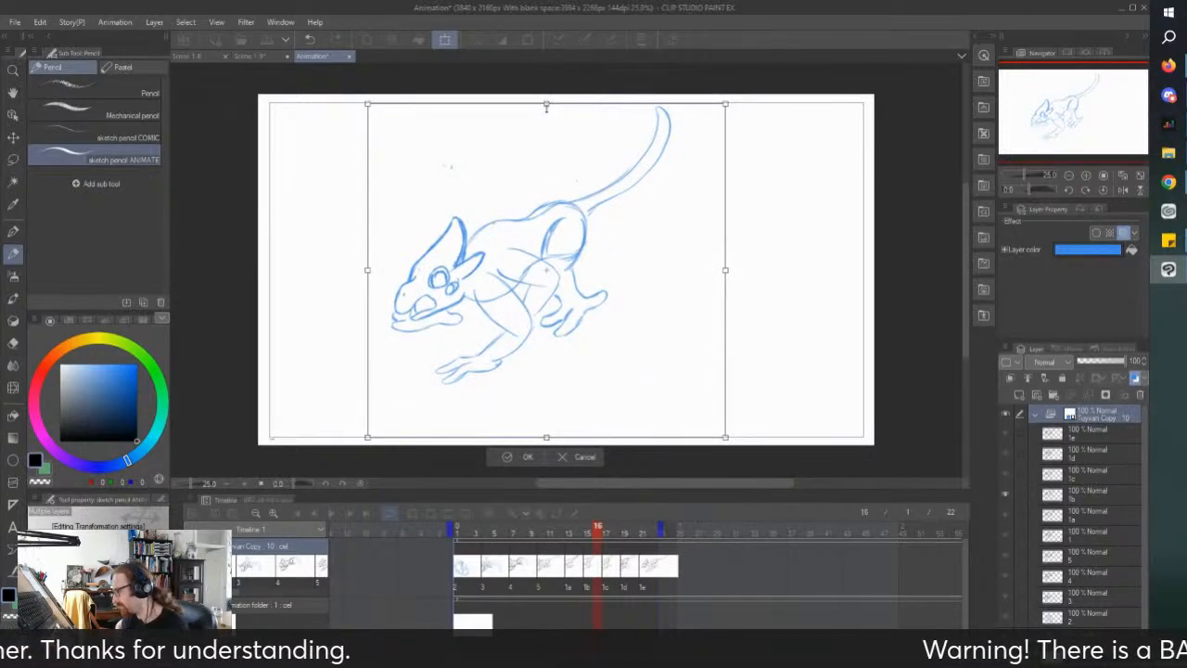
{"action": "left_click_drag", "start_coordinate": [547, 104], "coordinate": [547, 109]}
{"action": "left_click_drag", "start_coordinate": [433, 410], "coordinate": [438, 411]}
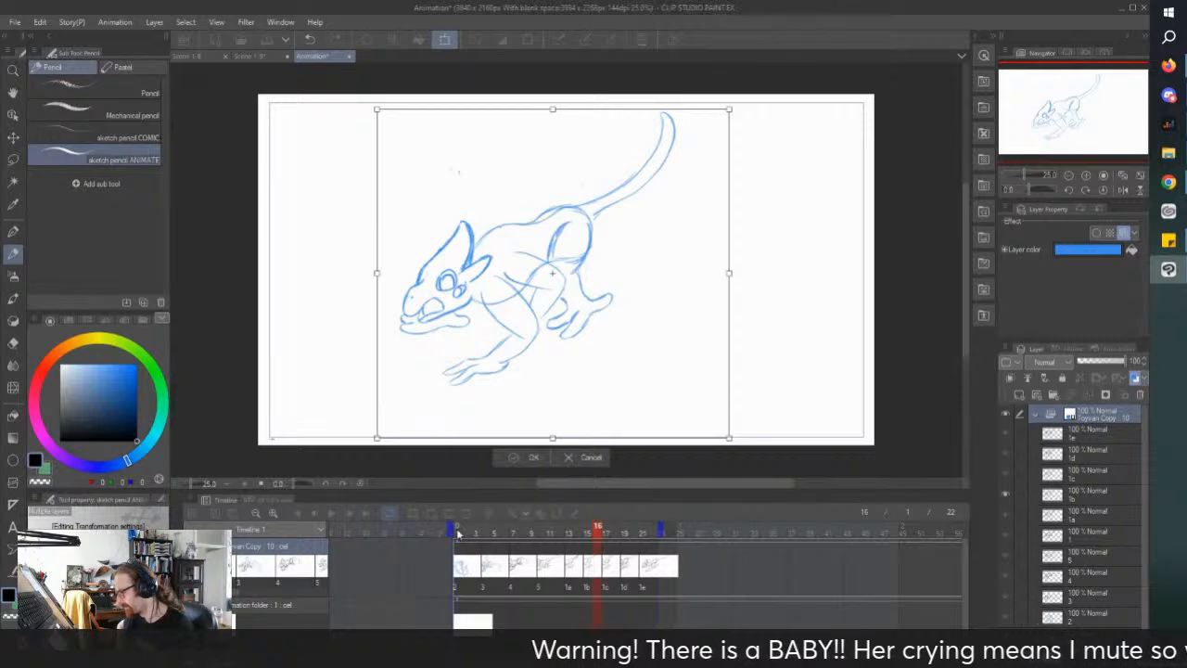
{"action": "key", "text": "Return"}
{"action": "left_click", "coordinate": [331, 513]}
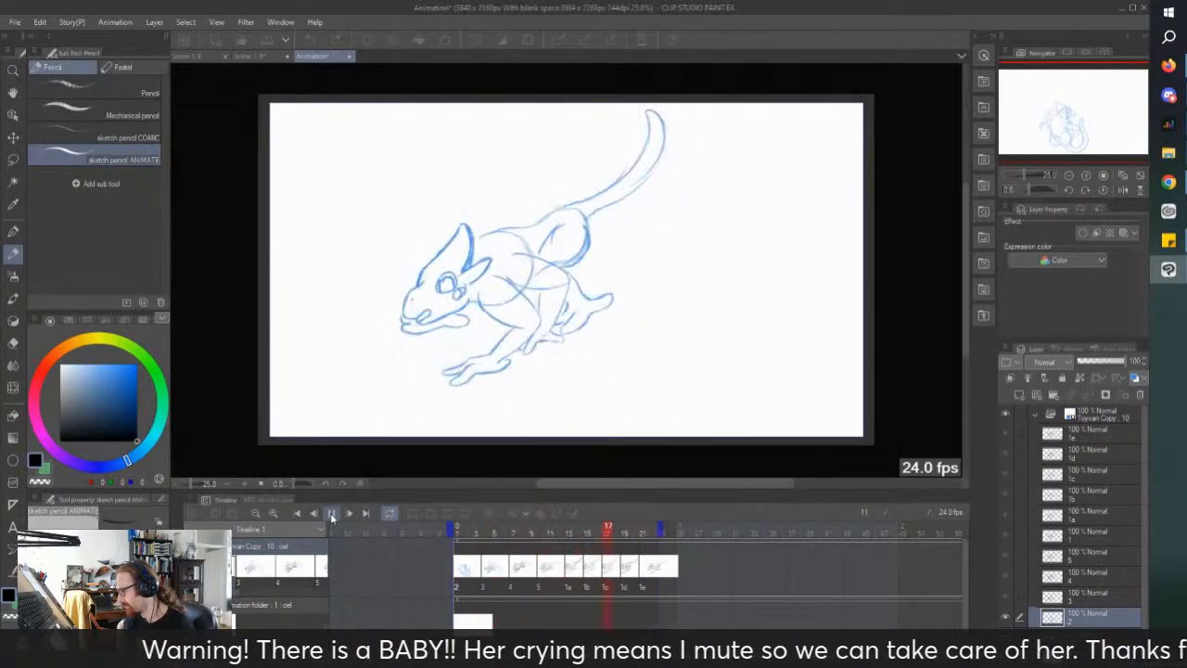
{"action": "left_click", "coordinate": [331, 513]}
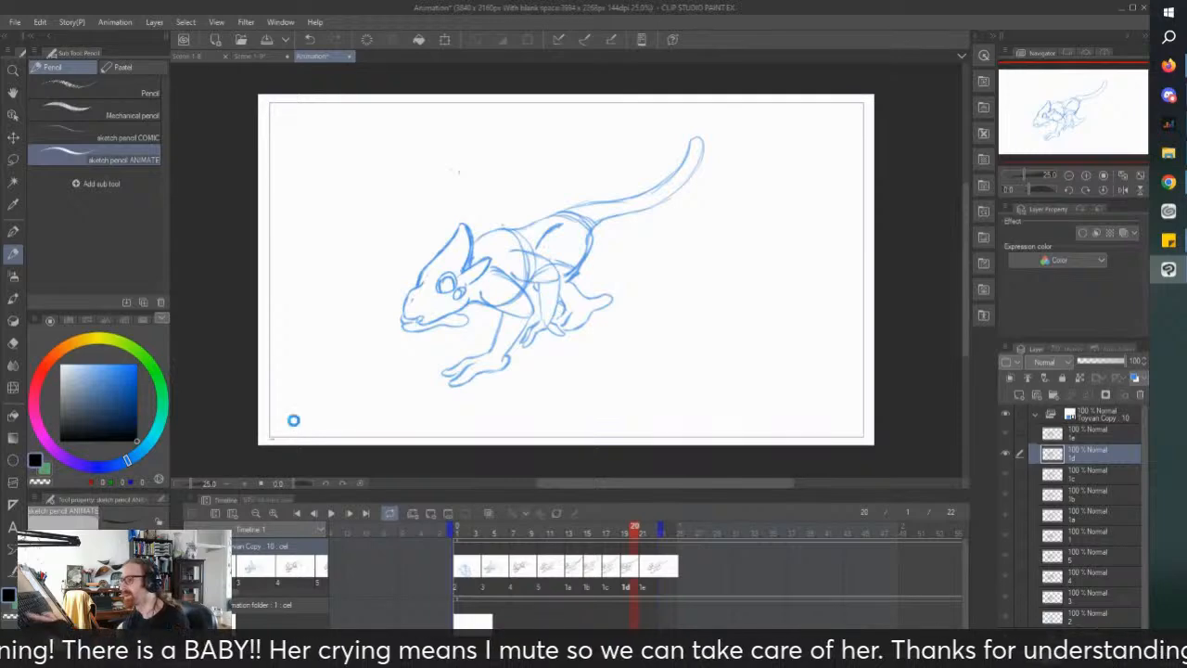
Step: Export the animation as a movie to the Animation Pilot folder at 1920 x 1080 px and 24 fps
{"action": "key", "text": "ctrl+s"}
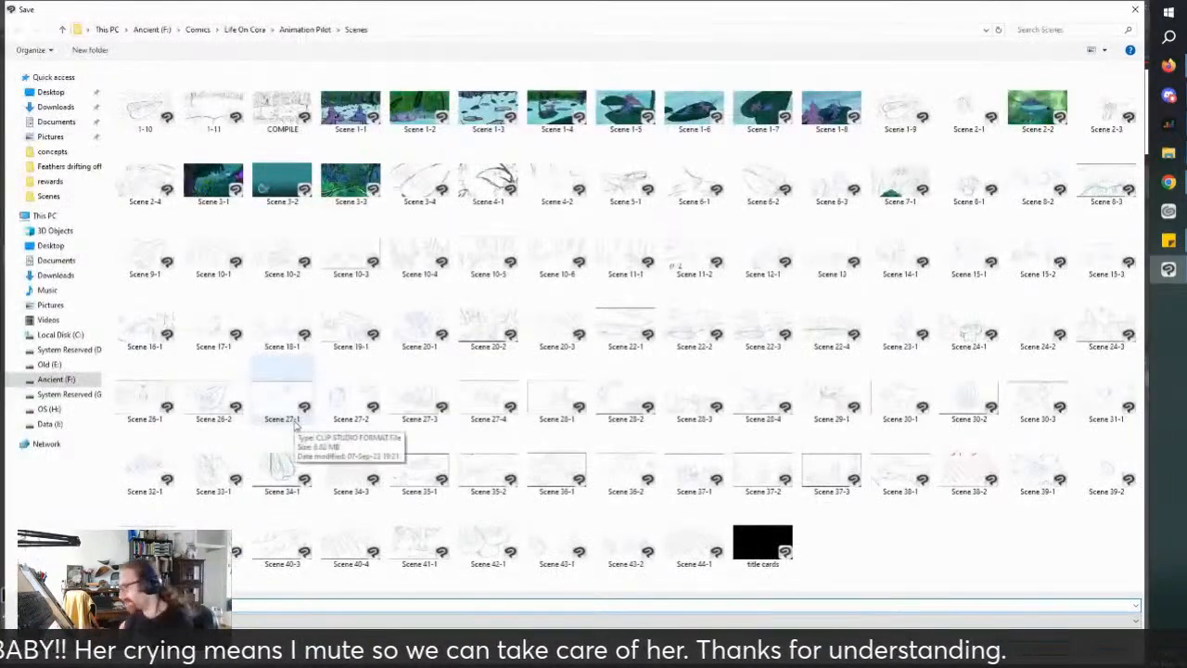
{"action": "key", "text": "Escape"}
{"action": "left_click", "coordinate": [15, 21]}
{"action": "mouse_move", "coordinate": [56, 211]}
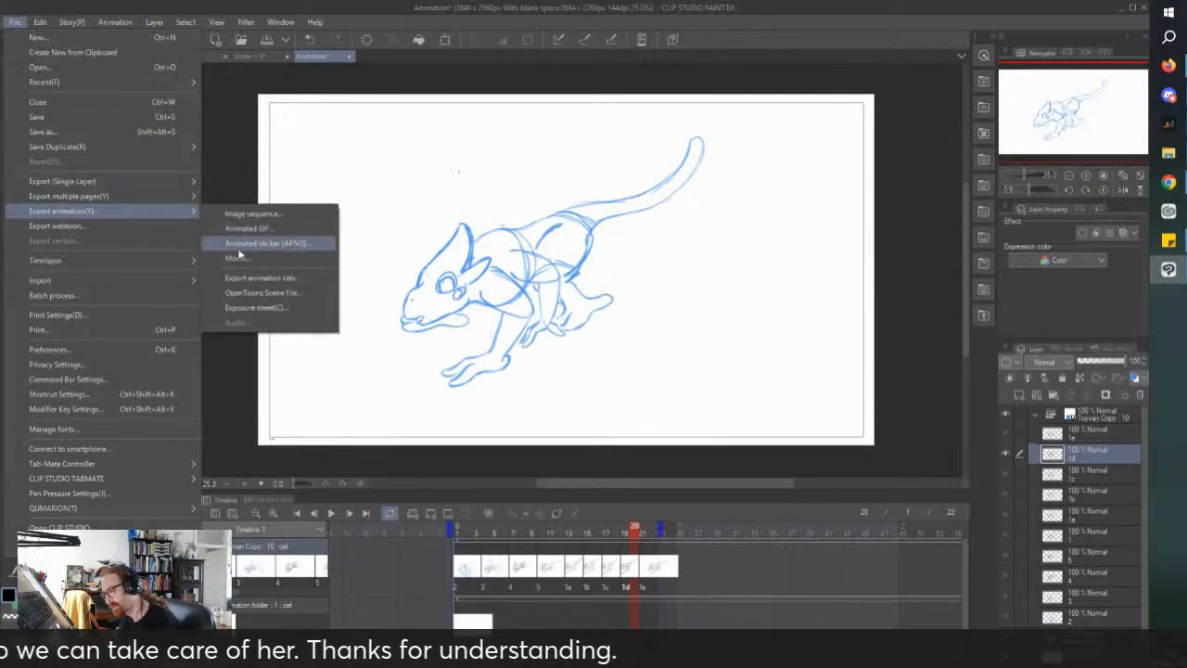
{"action": "left_click", "coordinate": [278, 234]}
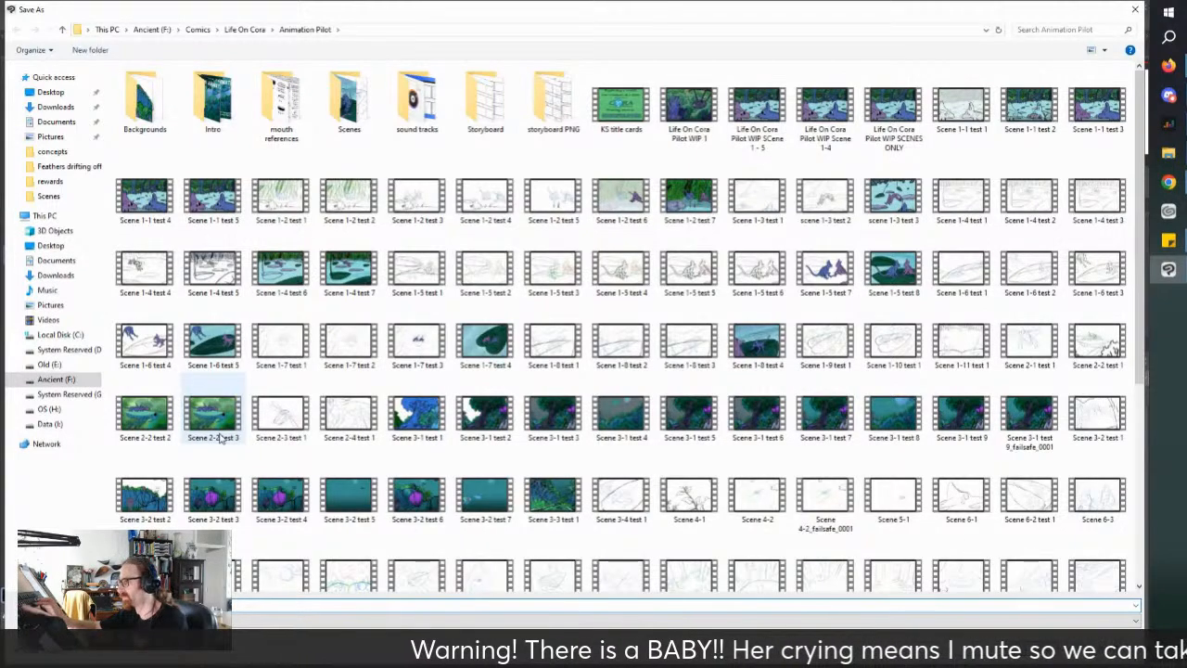
{"action": "key", "text": "Return"}
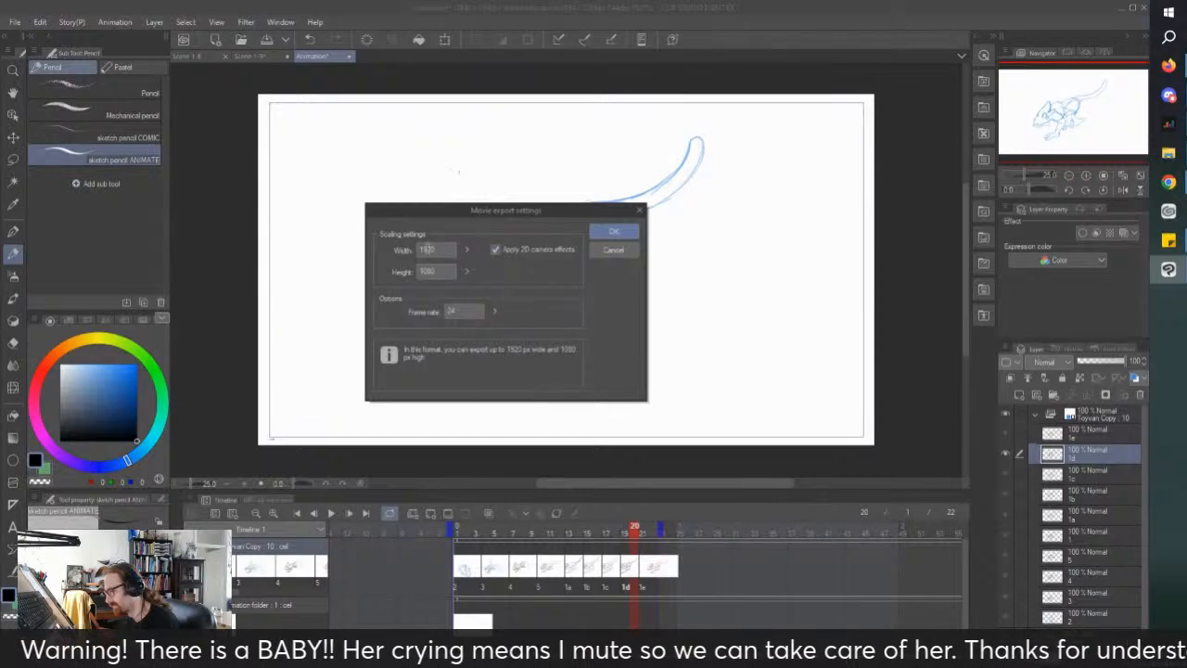
{"action": "left_click", "coordinate": [613, 232]}
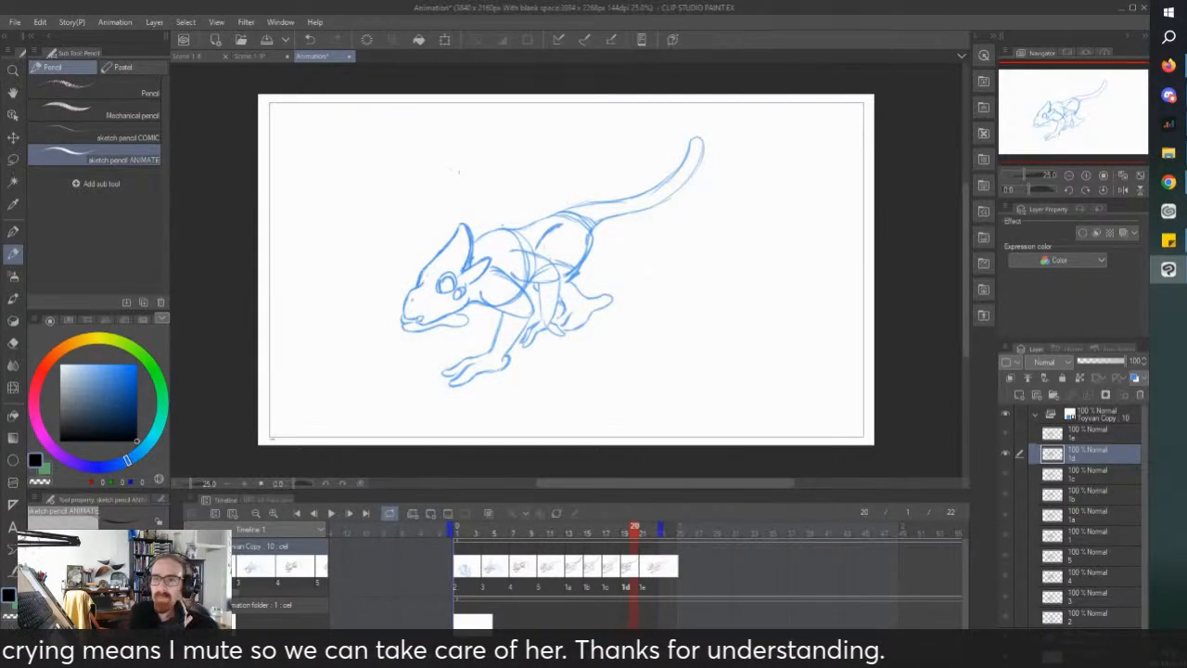
{"action": "key", "text": "alt+Tab"}
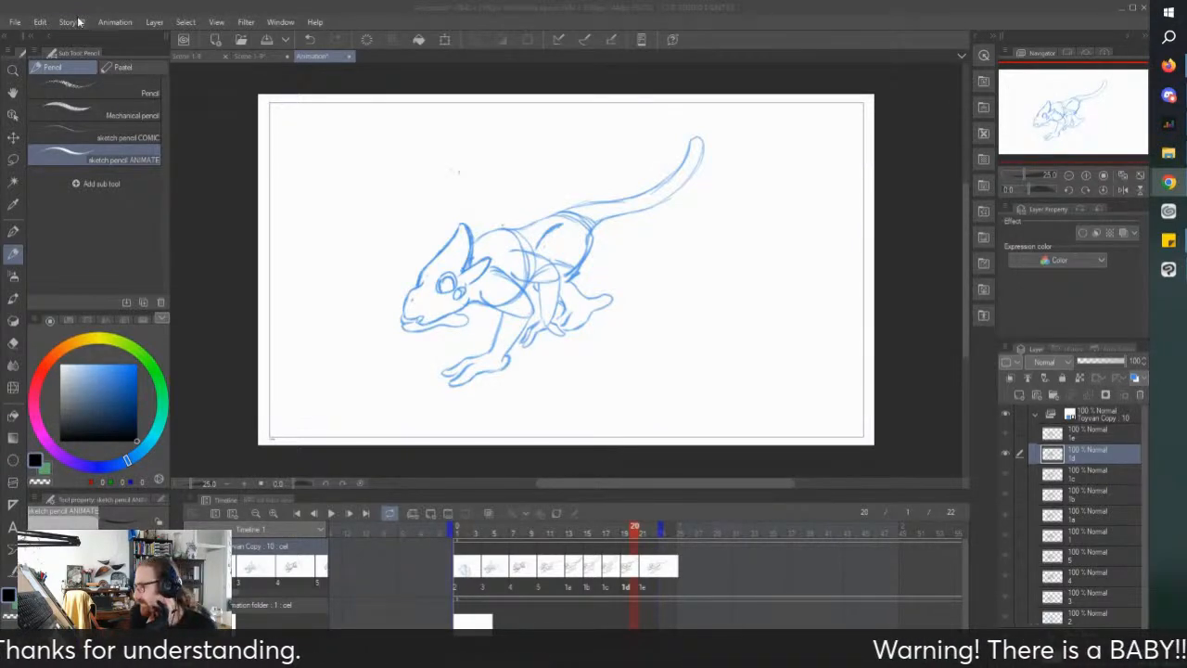
Step: Export frames 1 to 22 as an animated GIF 1920 px wide at 24 fps with unlimited looping to the Animation Pilot folder
{"action": "left_click", "coordinate": [14, 22]}
{"action": "mouse_move", "coordinate": [112, 211]}
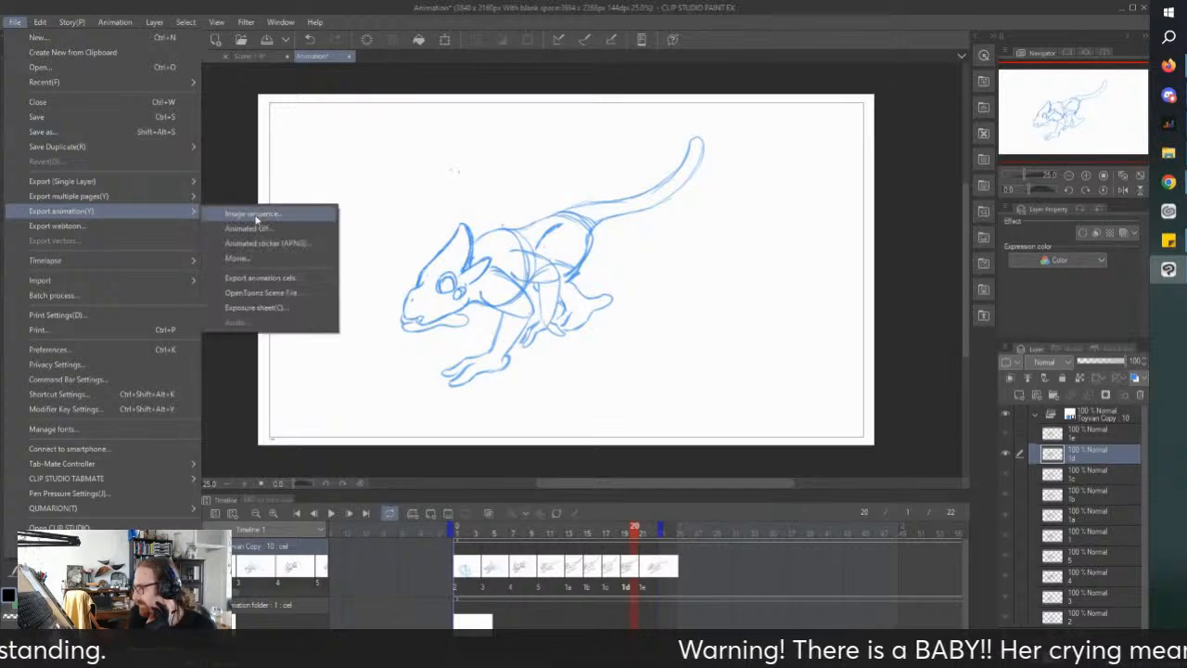
{"action": "left_click", "coordinate": [269, 228]}
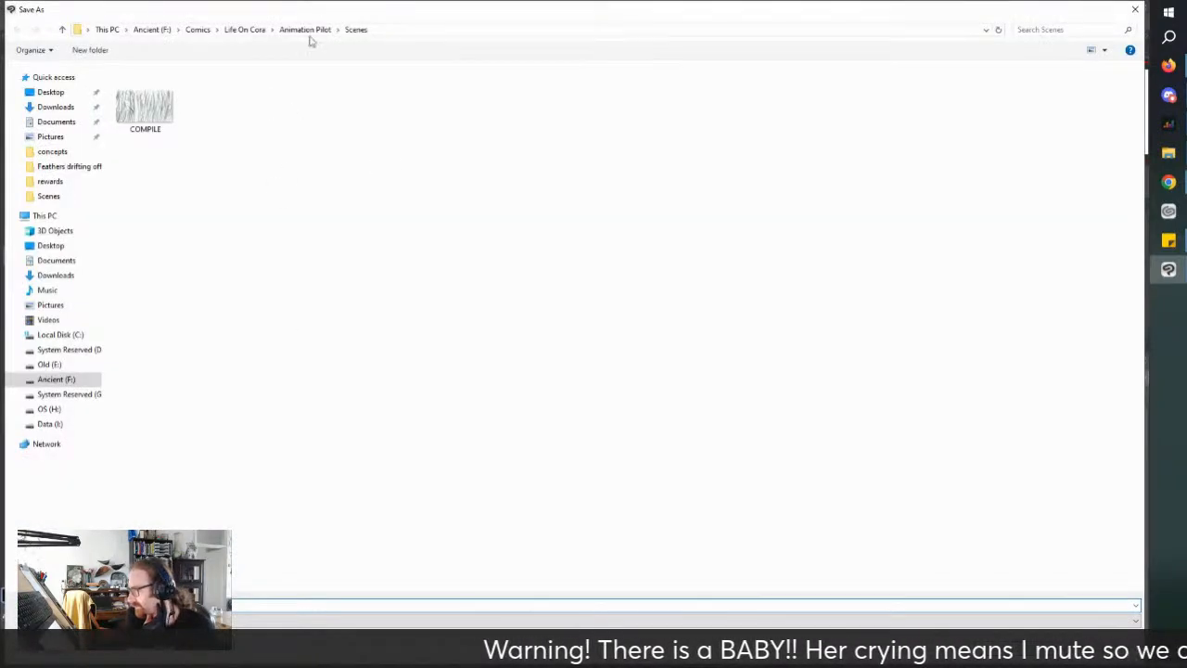
{"action": "left_click", "coordinate": [304, 30]}
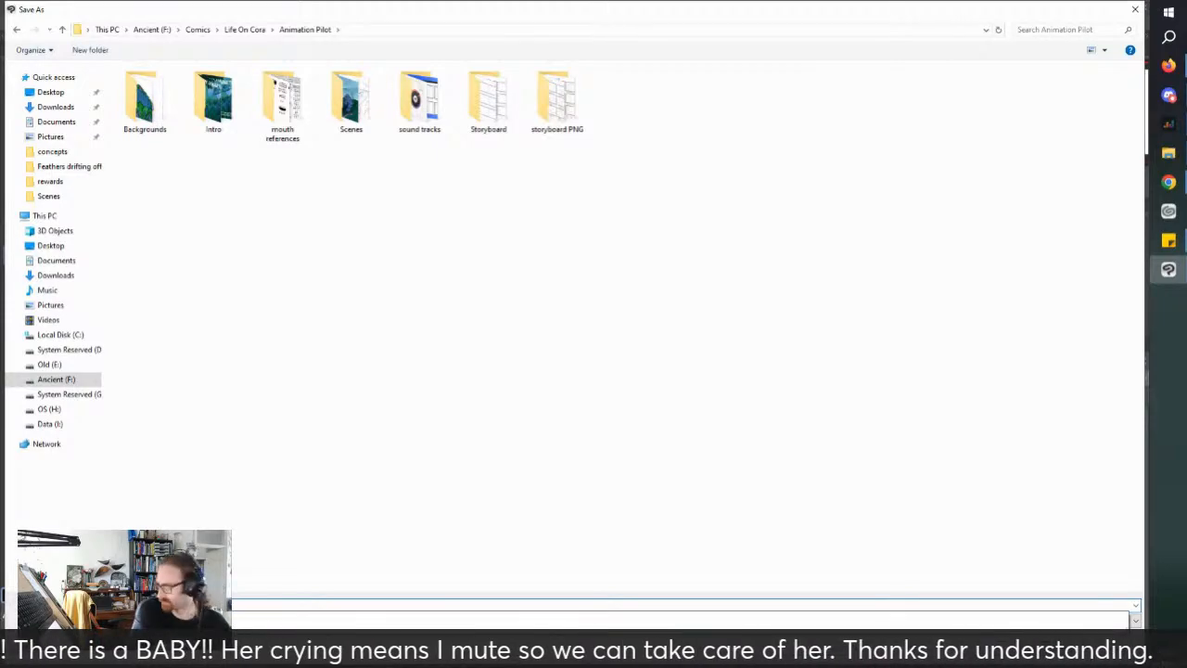
{"action": "key", "text": "Return"}
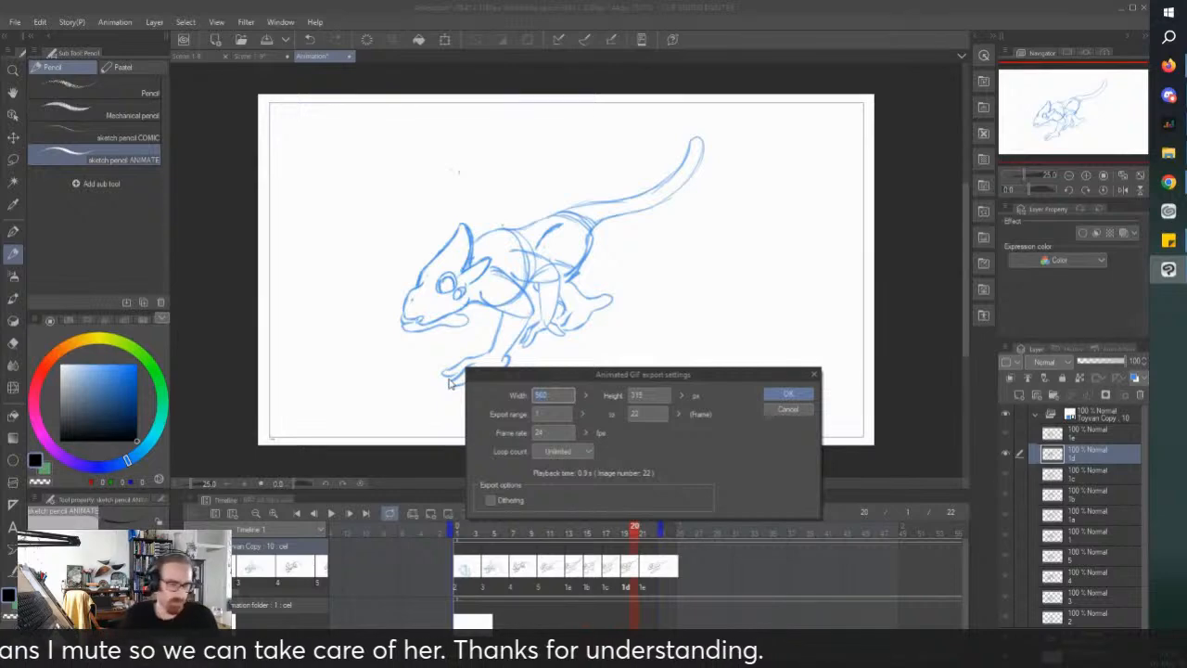
{"action": "type", "text": "1920"}
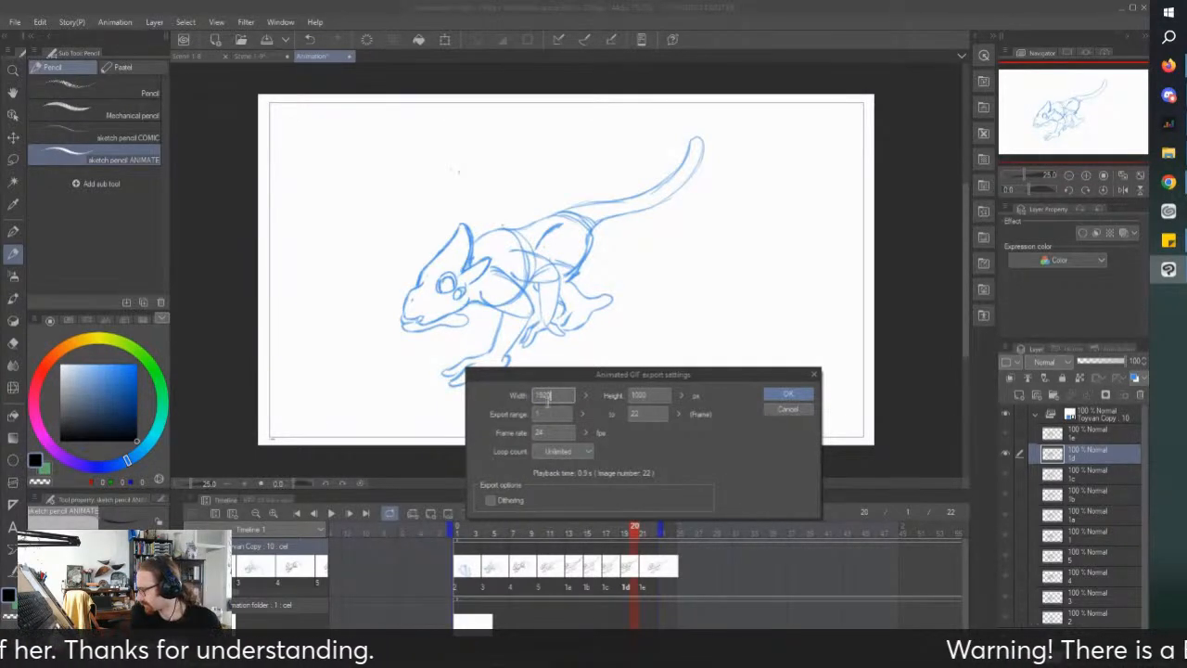
{"action": "left_click", "coordinate": [789, 394]}
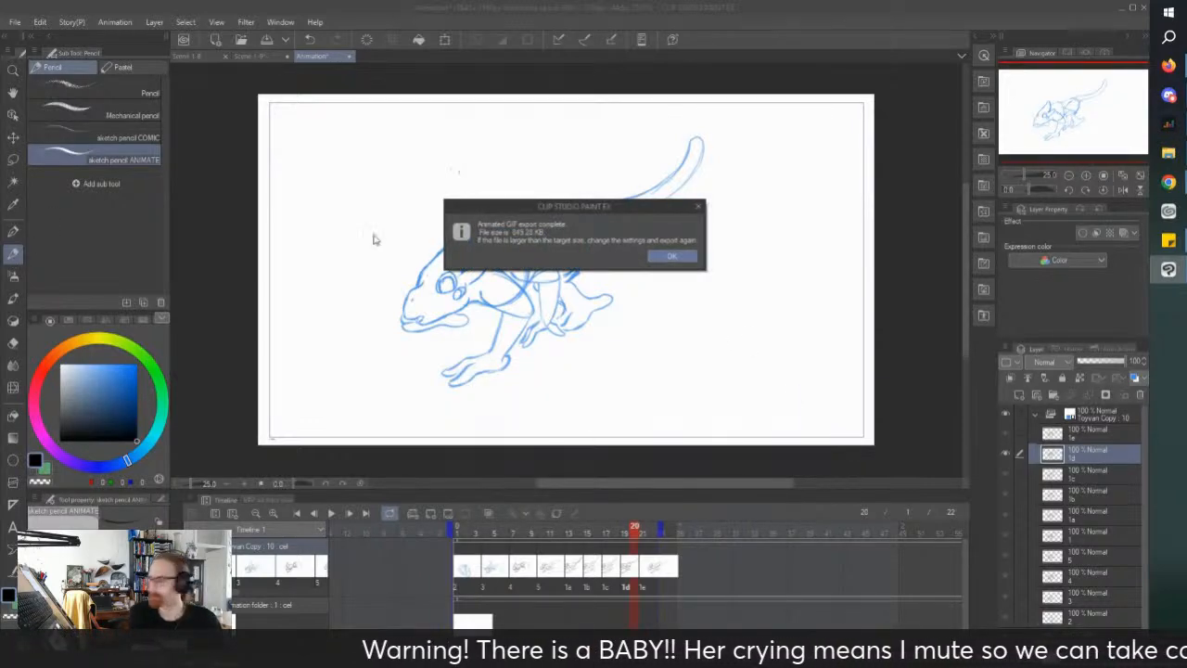
{"action": "left_click", "coordinate": [670, 256]}
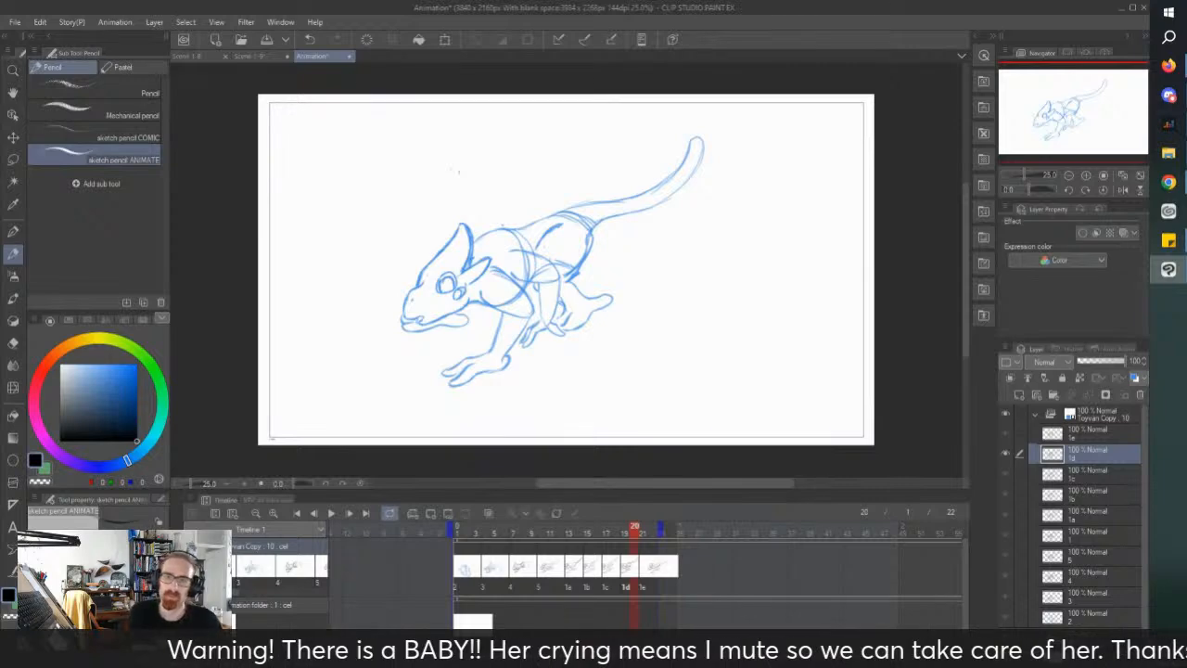
Step: Switch to Firefox and reload the Life On Cora #7 campaign pages on Kickstarter and FundMyComic
{"action": "key", "text": "alt+Tab"}
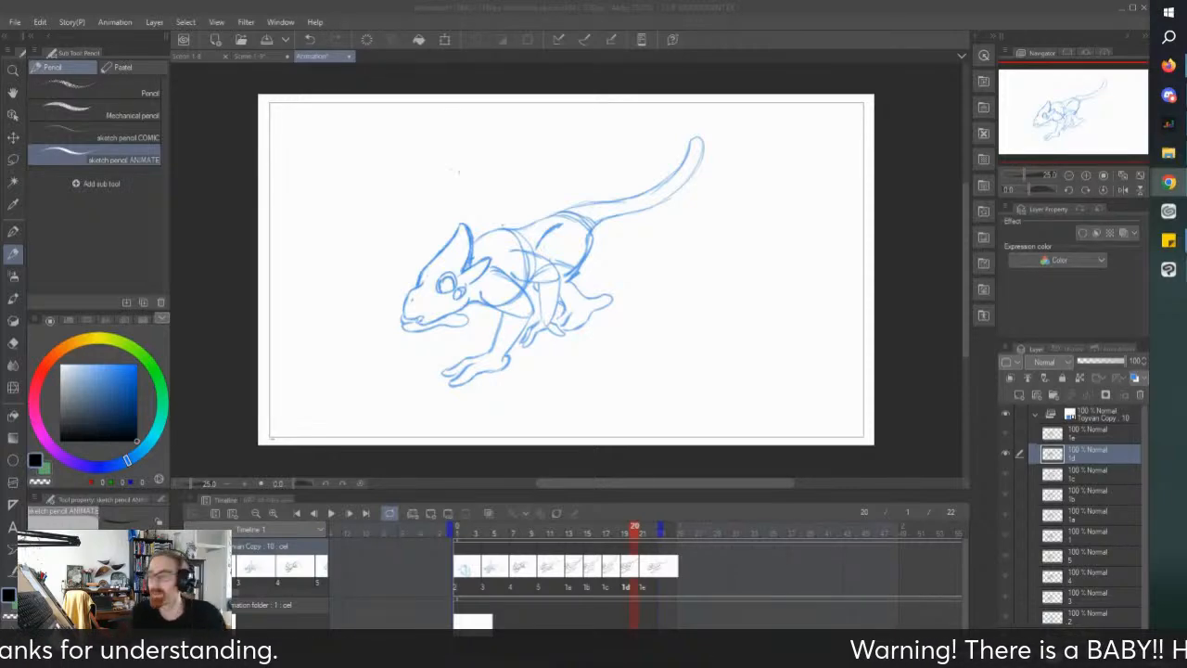
{"action": "mouse_move", "coordinate": [1169, 67]}
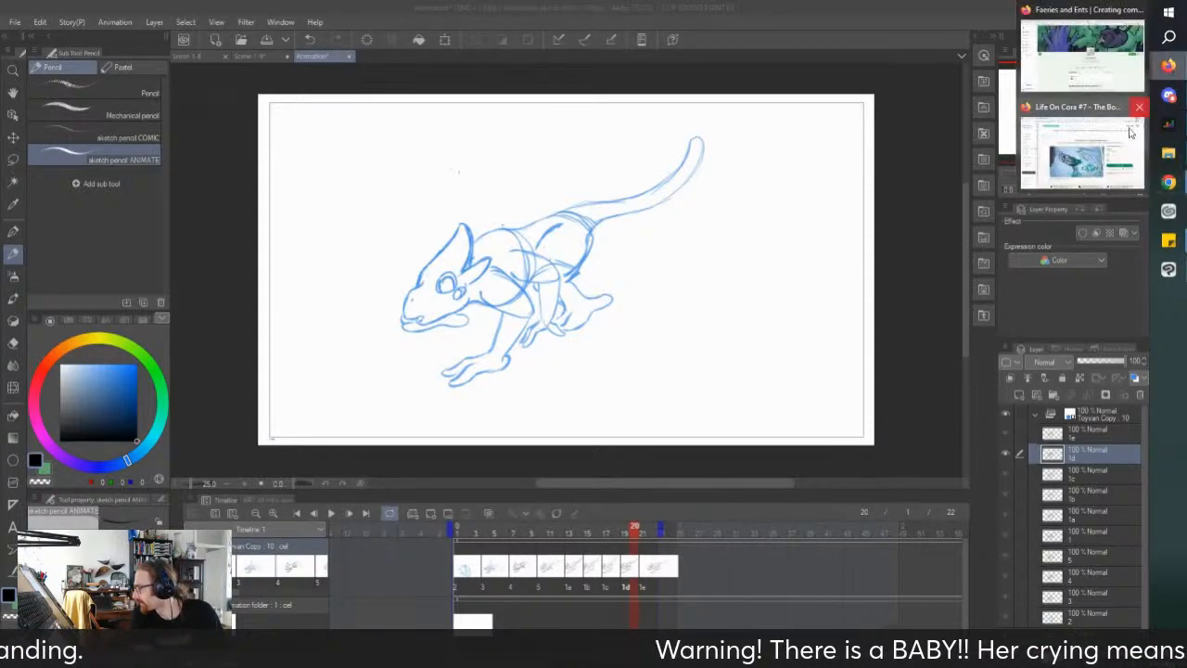
{"action": "left_click", "coordinate": [1092, 163]}
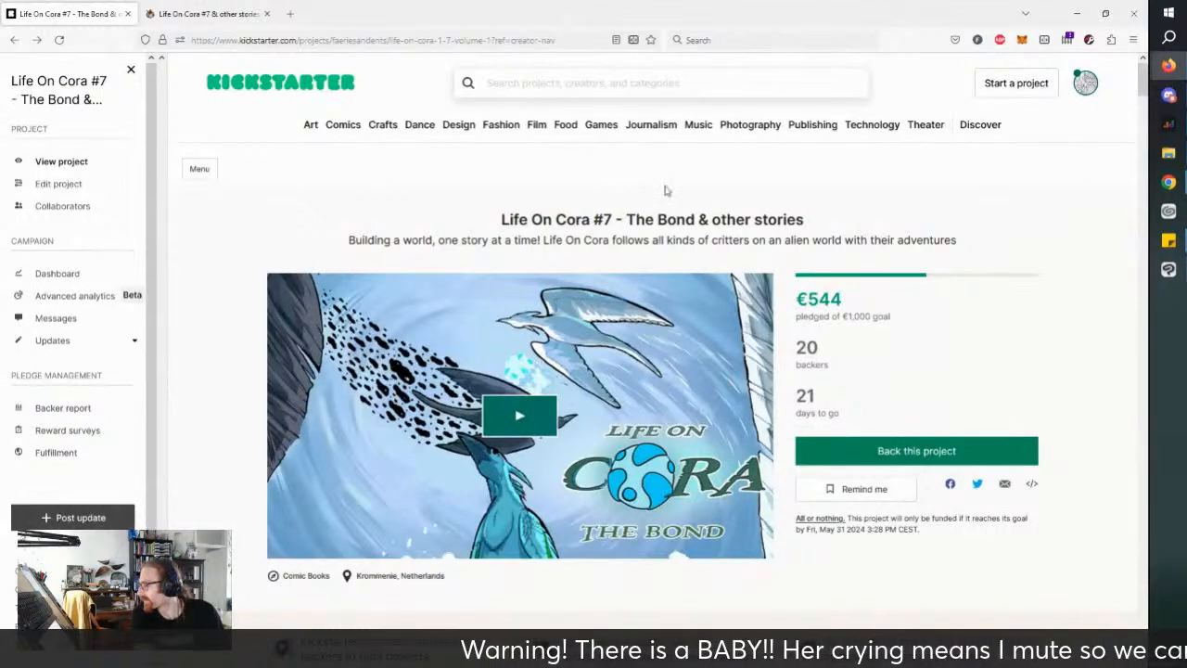
{"action": "left_click", "coordinate": [59, 40]}
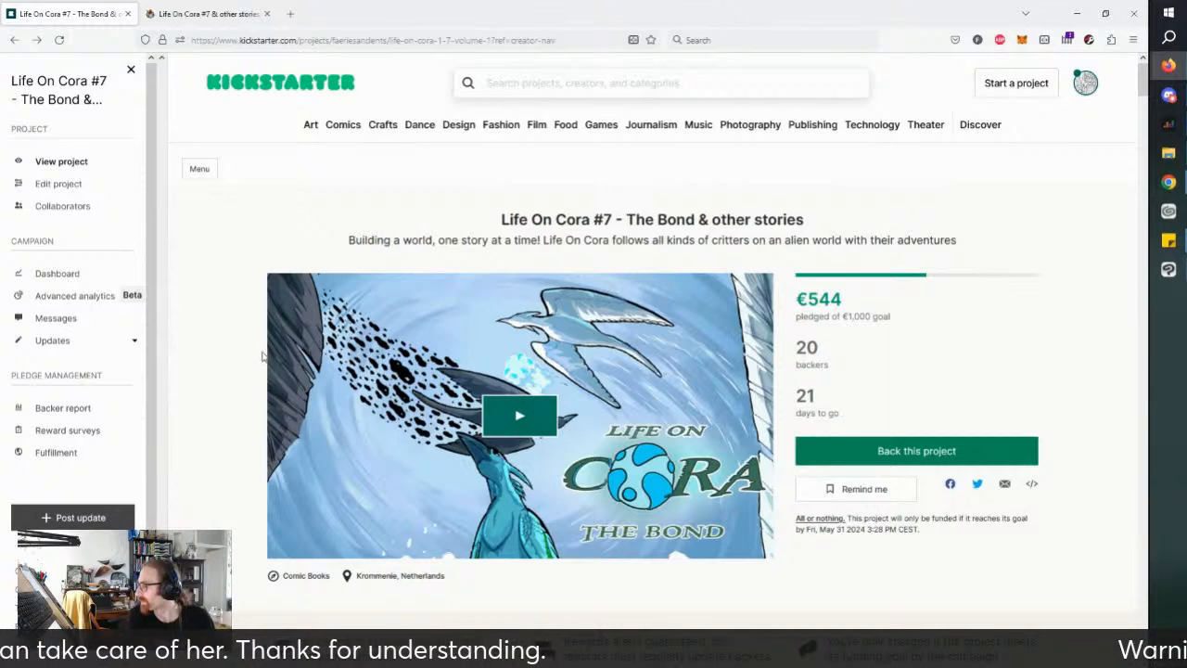
{"action": "left_click", "coordinate": [208, 13]}
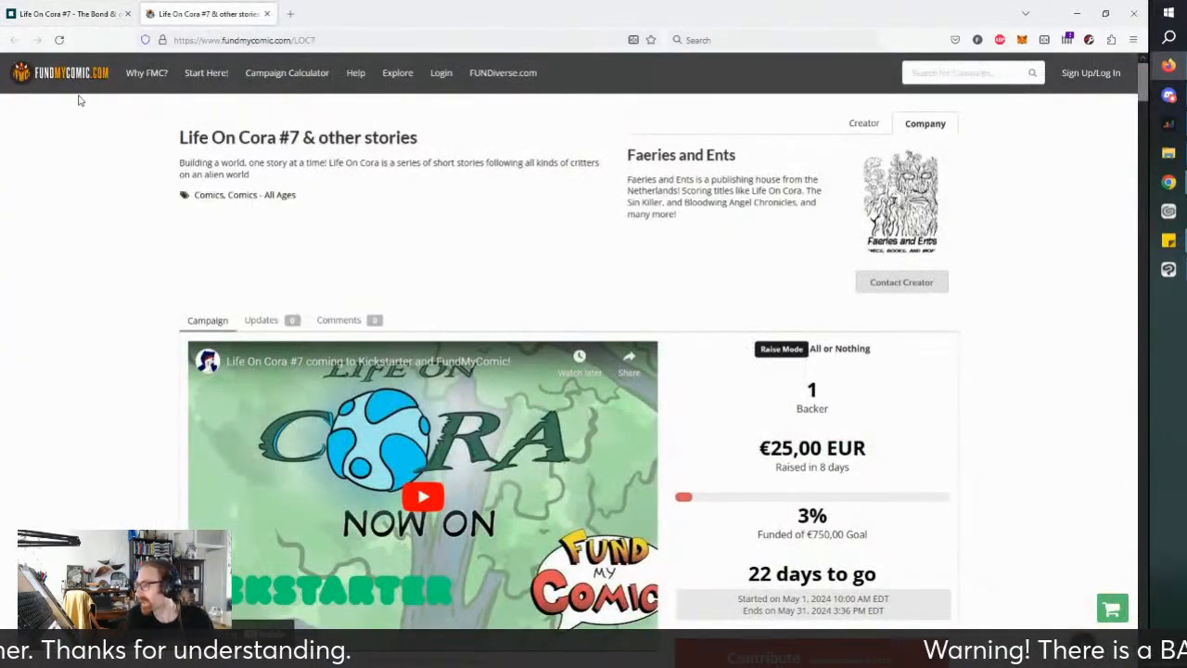
{"action": "left_click", "coordinate": [59, 40]}
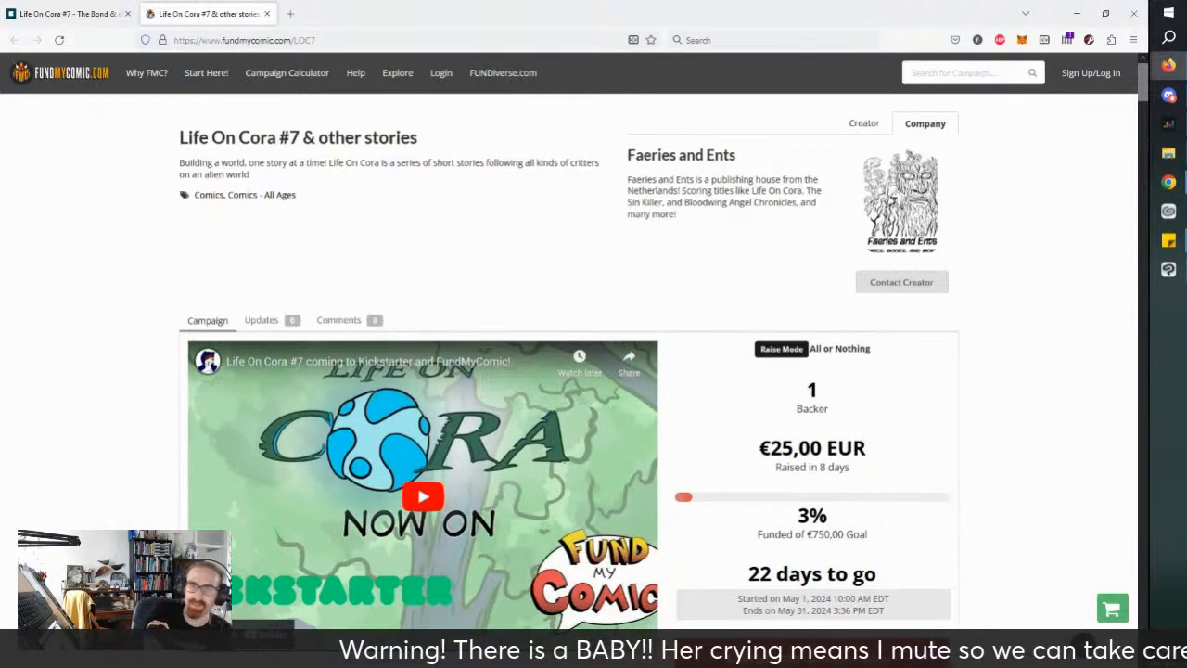
Step: Look through the FundMyComic campaign's rewards, preview pages and series summaries, and return to the Kickstarter campaign page
{"action": "scroll", "coordinate": [1031, 255], "scroll_direction": "down", "scroll_amount": 5}
{"action": "scroll", "coordinate": [1032, 251], "scroll_direction": "down", "scroll_amount": 3}
{"action": "scroll", "coordinate": [1026, 243], "scroll_direction": "down", "scroll_amount": 3}
{"action": "scroll", "coordinate": [1024, 240], "scroll_direction": "down", "scroll_amount": 5}
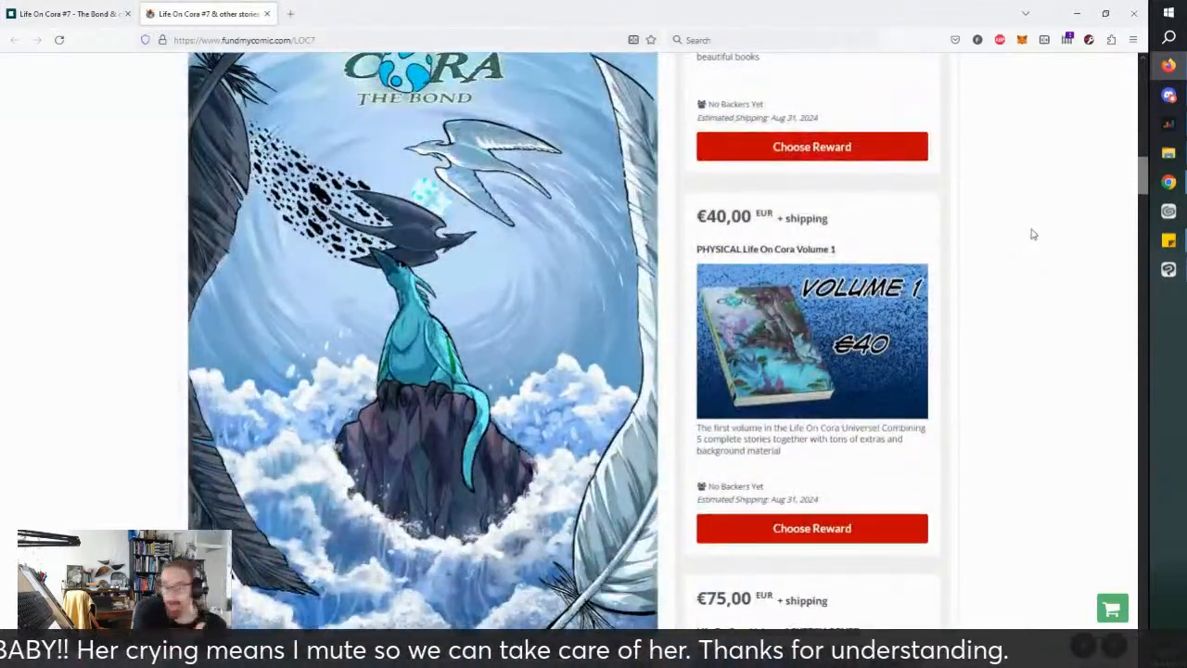
{"action": "scroll", "coordinate": [1048, 246], "scroll_direction": "down", "scroll_amount": 3}
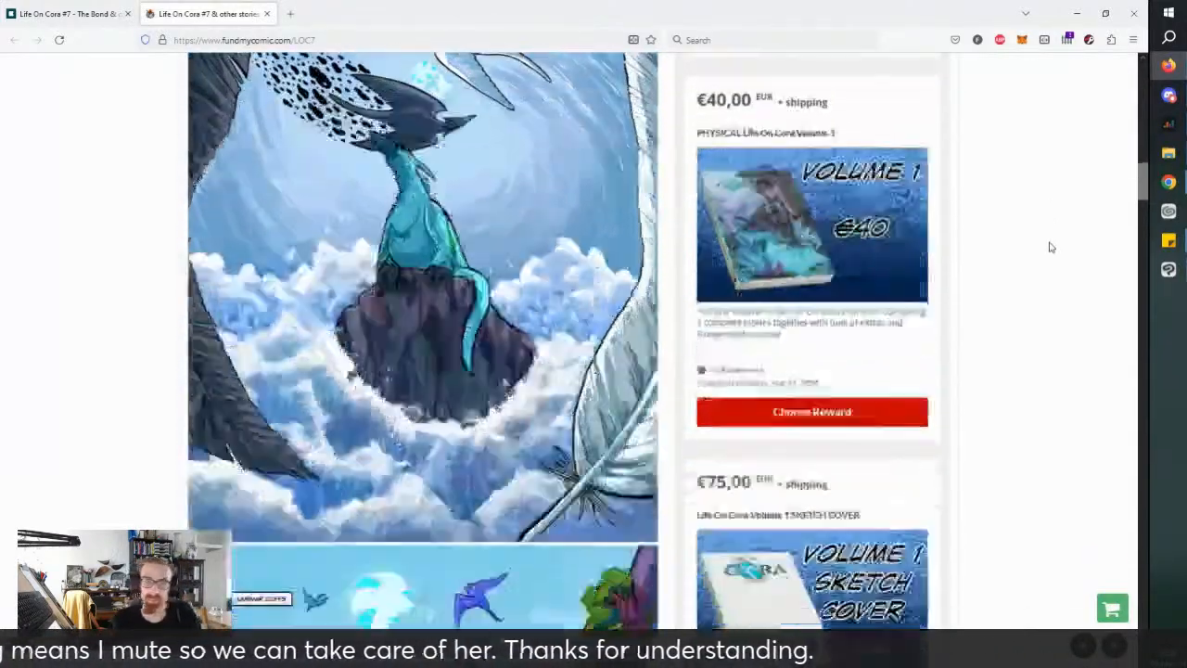
{"action": "scroll", "coordinate": [1051, 248], "scroll_direction": "down", "scroll_amount": 10}
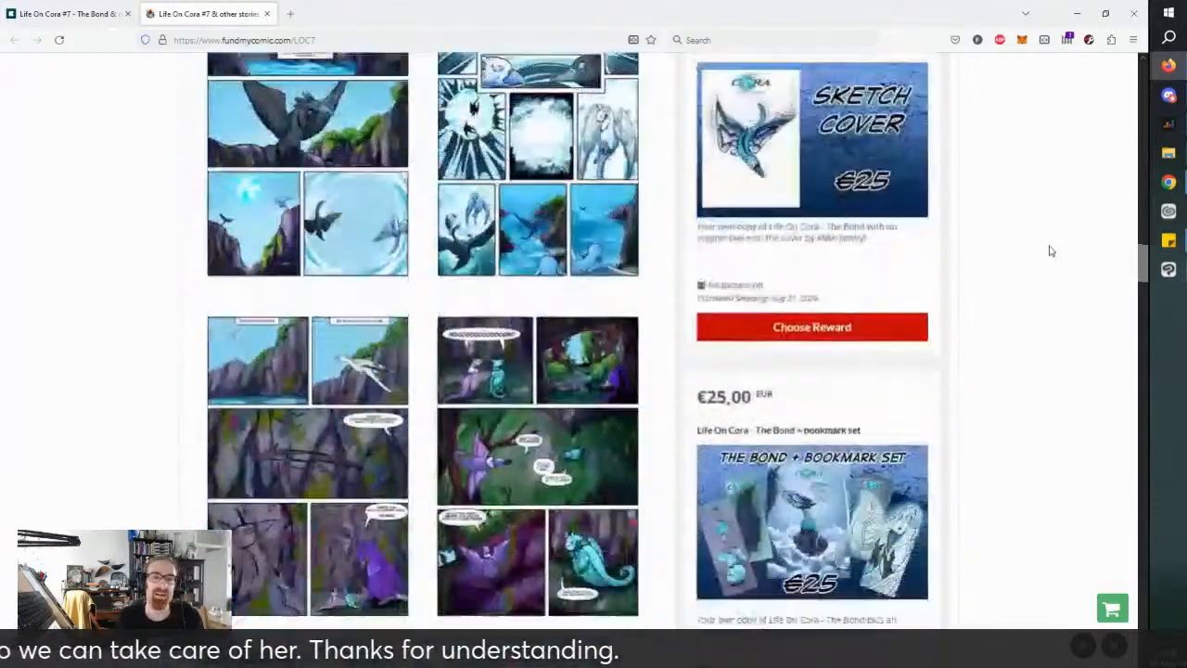
{"action": "scroll", "coordinate": [1049, 252], "scroll_direction": "down", "scroll_amount": 10}
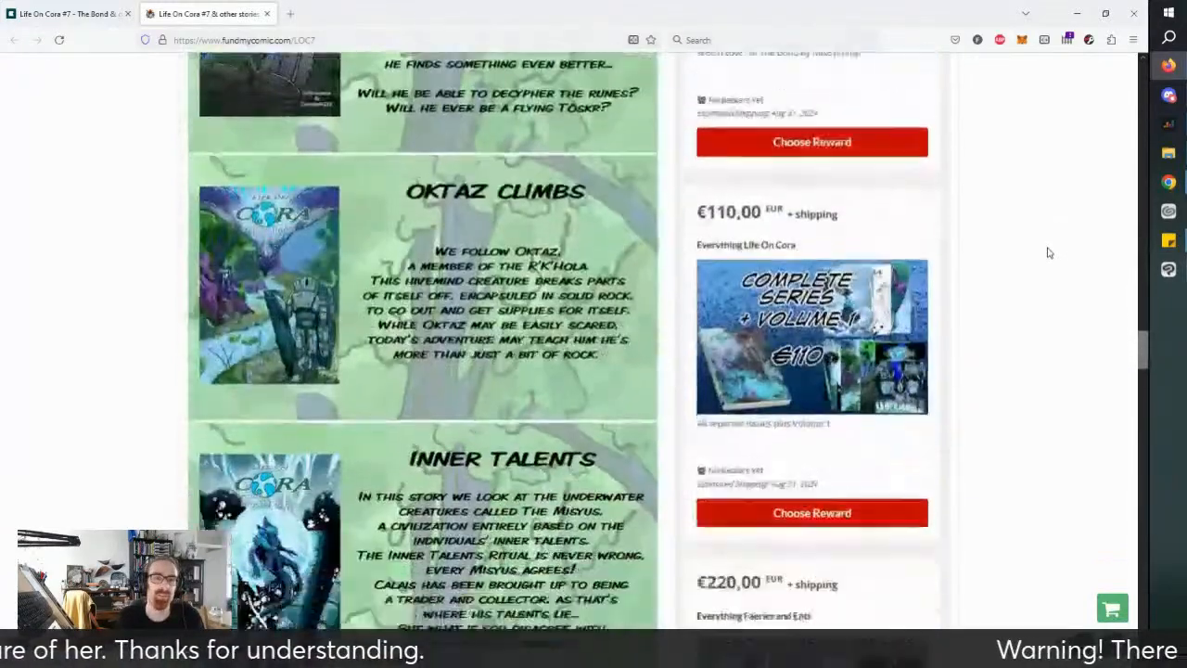
{"action": "scroll", "coordinate": [1035, 250], "scroll_direction": "down", "scroll_amount": 4}
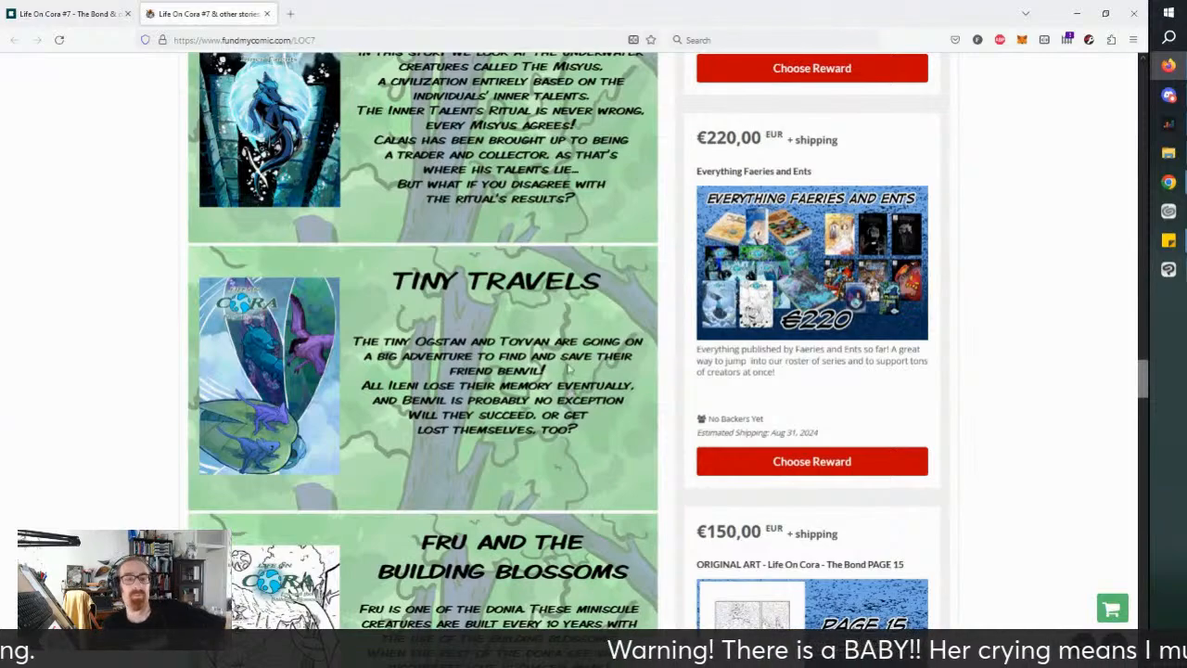
{"action": "scroll", "coordinate": [570, 392], "scroll_direction": "down", "scroll_amount": 4}
{"action": "scroll", "coordinate": [558, 360], "scroll_direction": "up", "scroll_amount": 15}
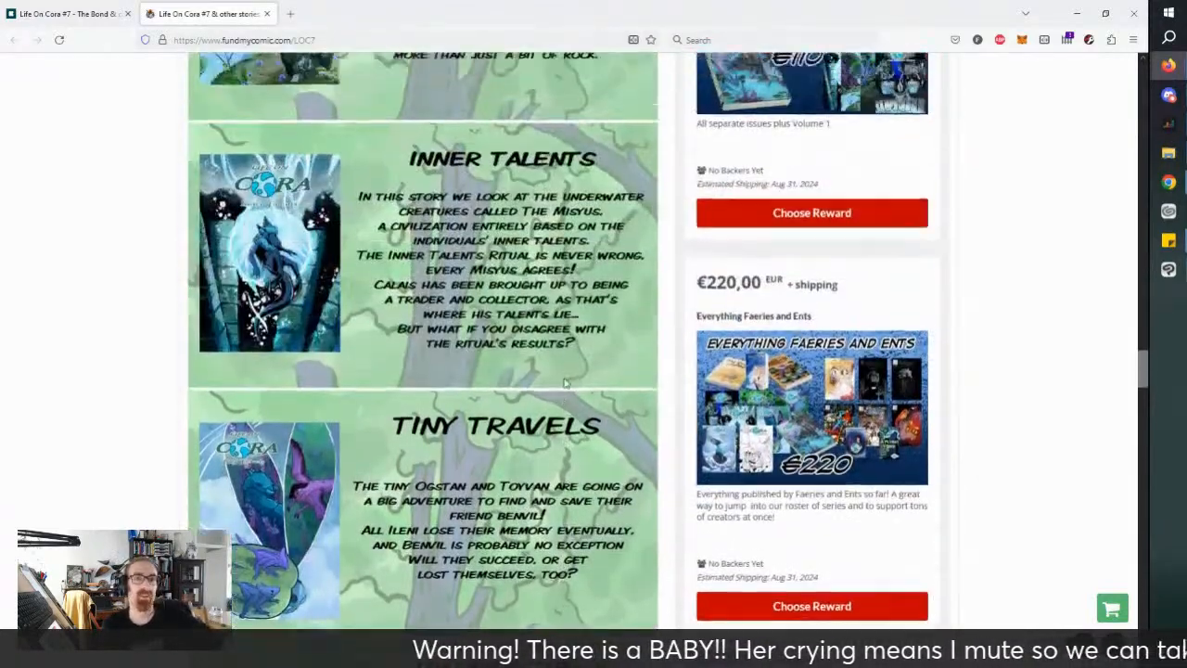
{"action": "scroll", "coordinate": [565, 376], "scroll_direction": "up", "scroll_amount": 12}
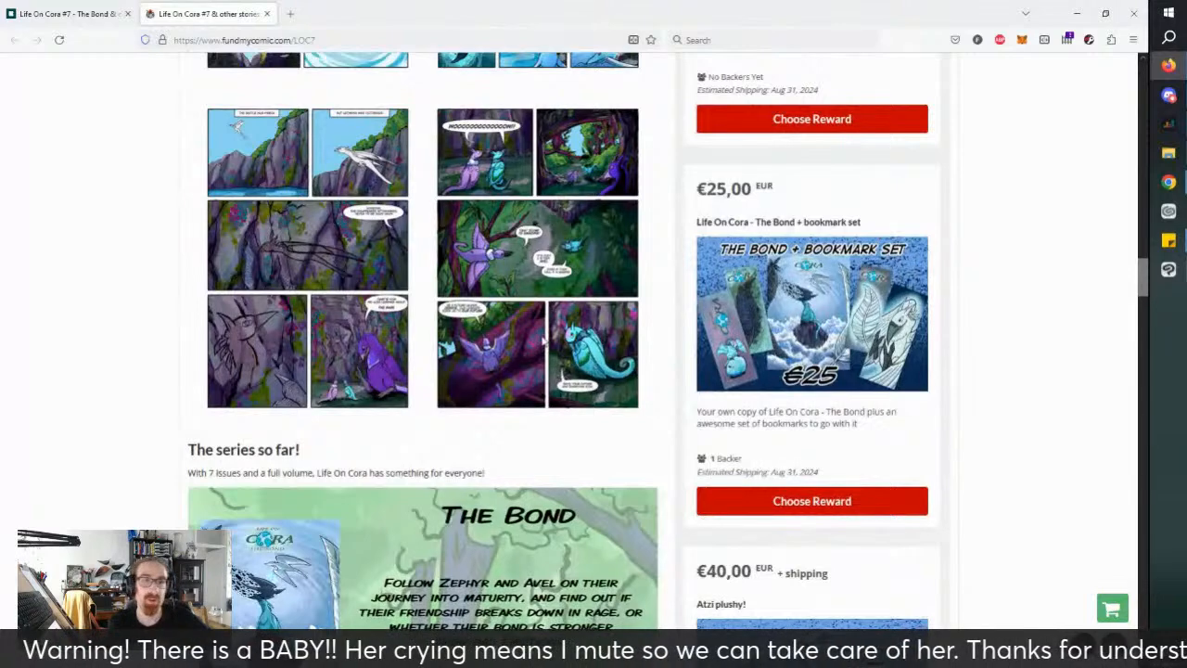
{"action": "left_click", "coordinate": [65, 14]}
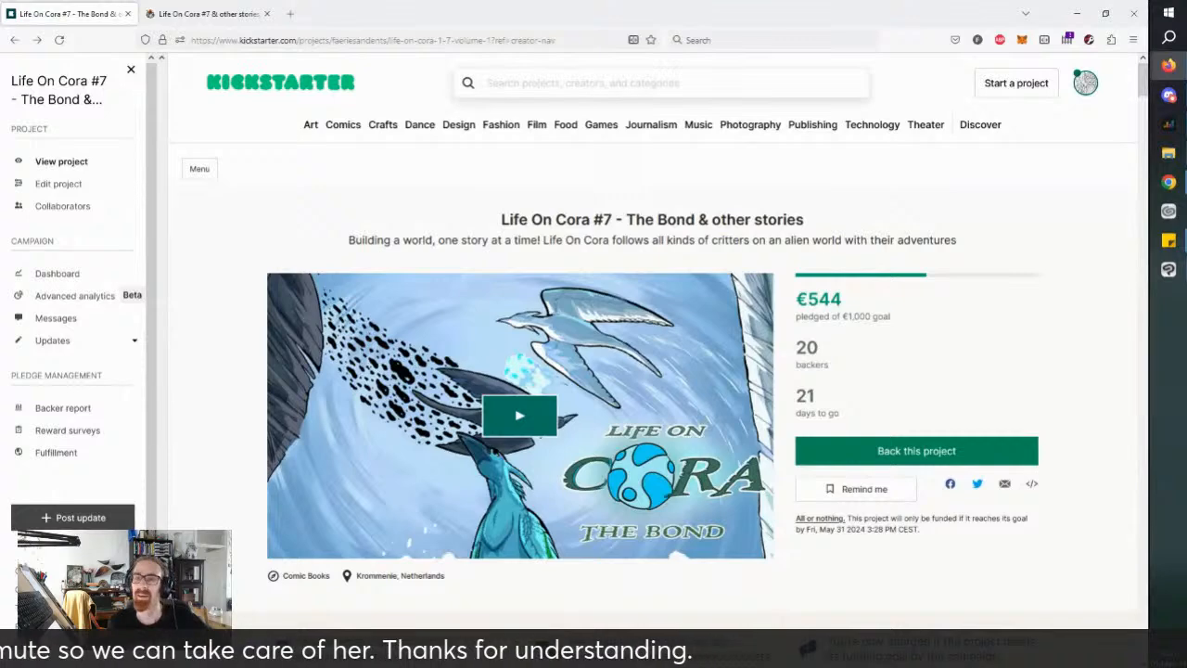